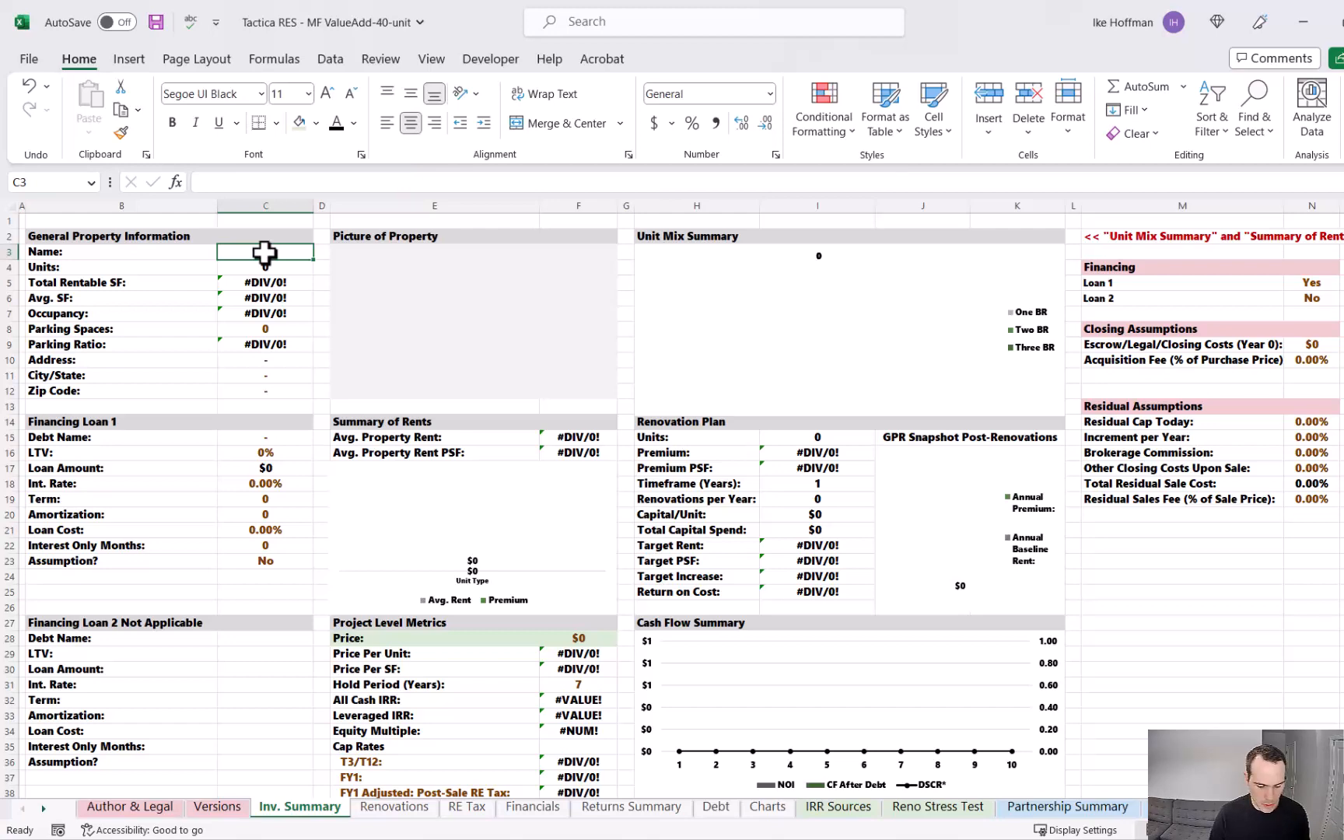
Step: In General Property Information, enter the property name 40-Unit VA and set the parking spaces to 40
type("40")
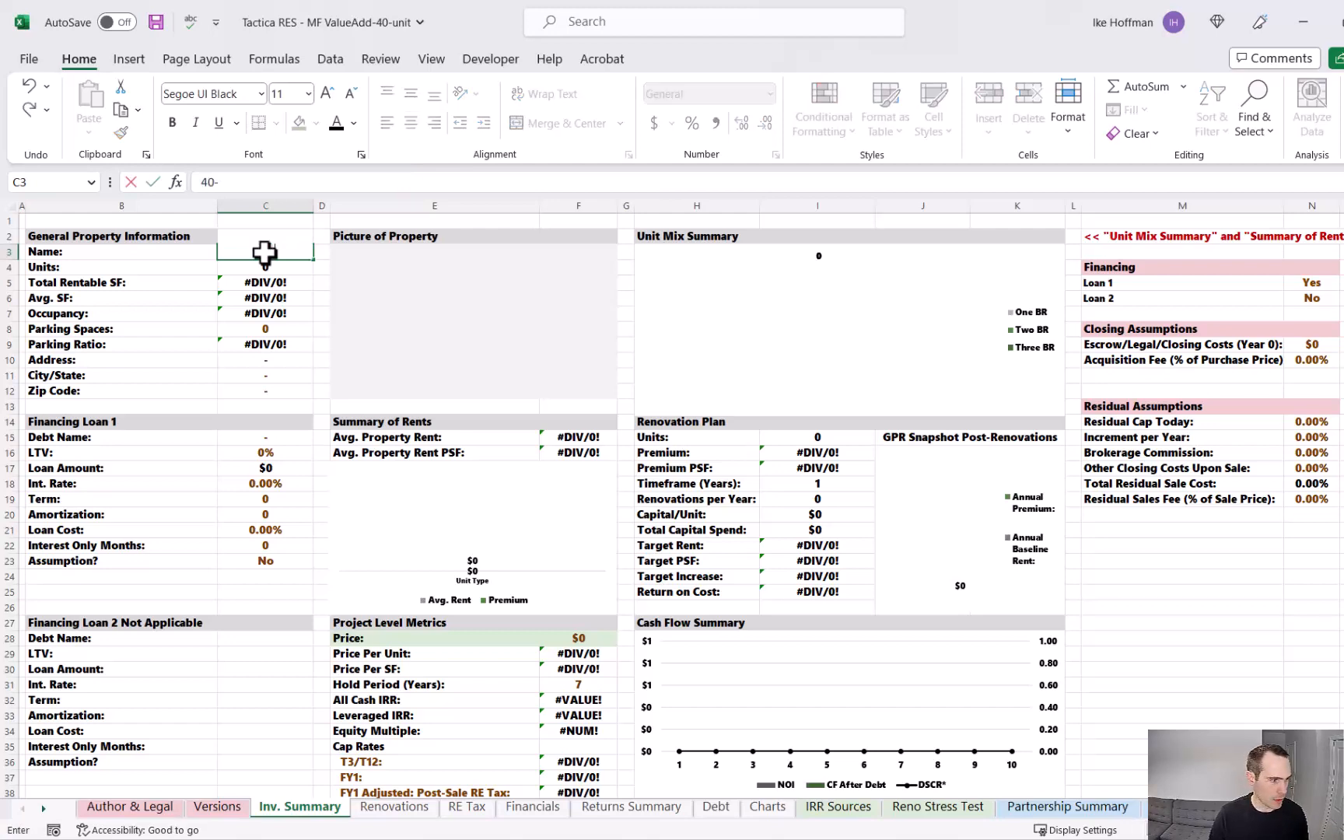
type("-Unit VA")
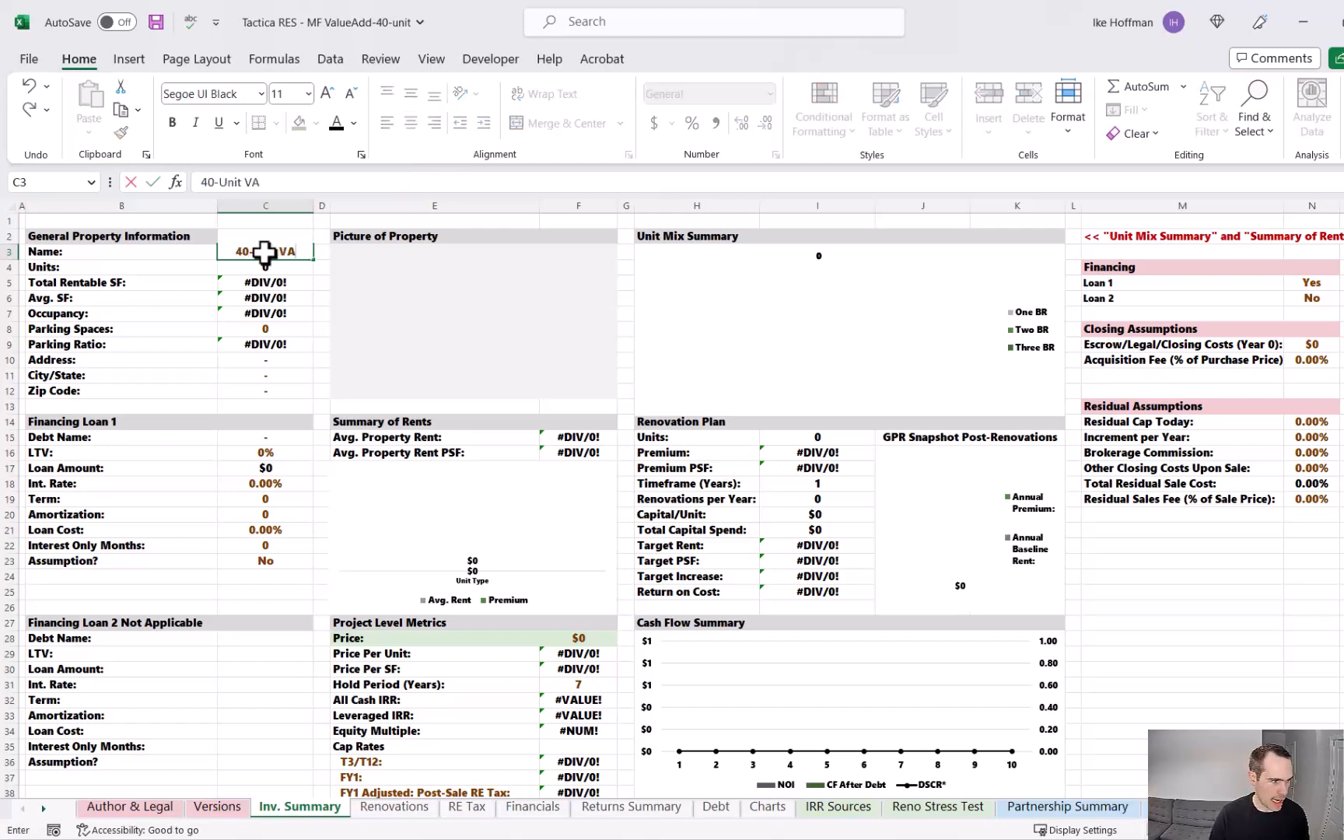
key("Return")
key("Down")
key("Down")
key("Down")
key("Down")
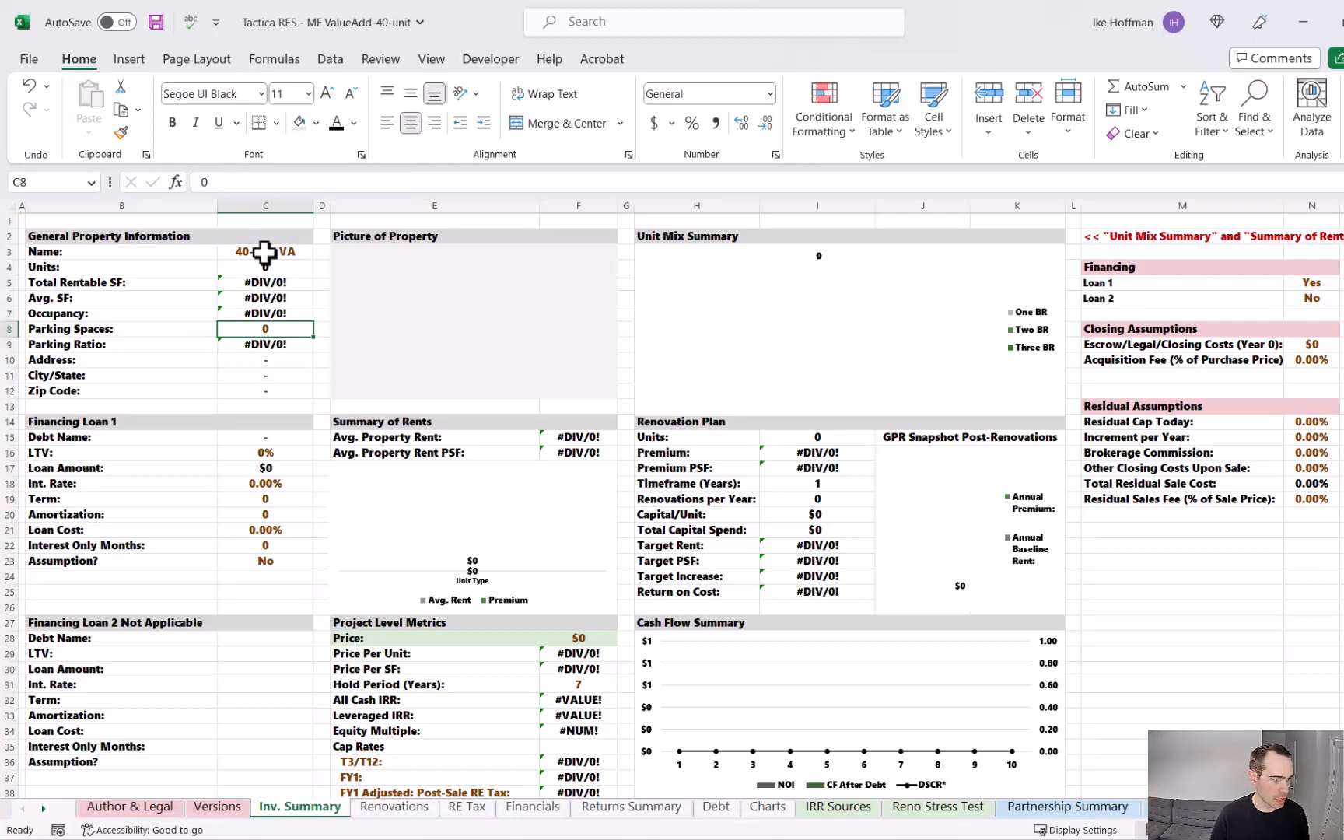
type("40")
key("Return")
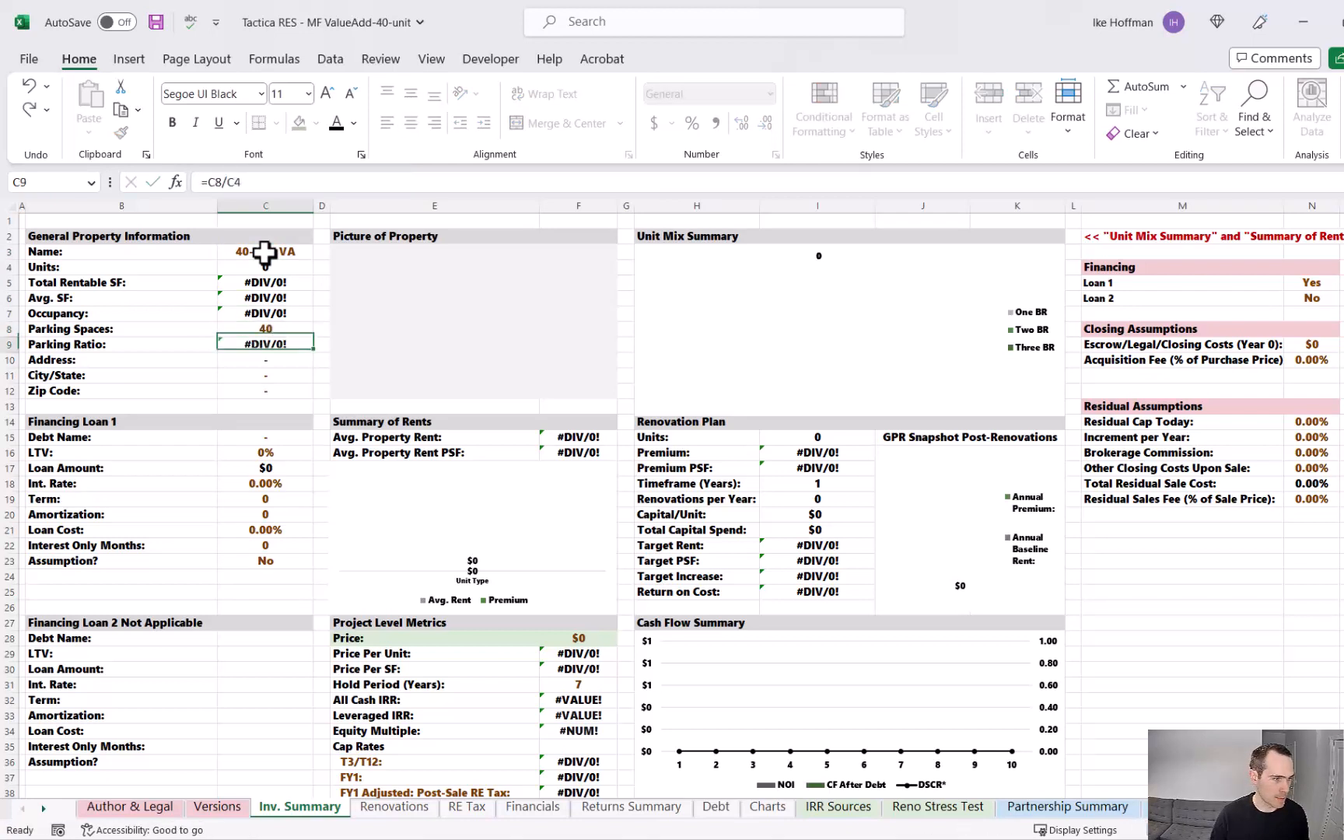
Step: Under Financing Loan 1, enter Agency as the debt name and set the LTV to 65%
key("Down")
key("Down")
key("Down")
key("Down")
key("Down")
key("Down")
key("Down")
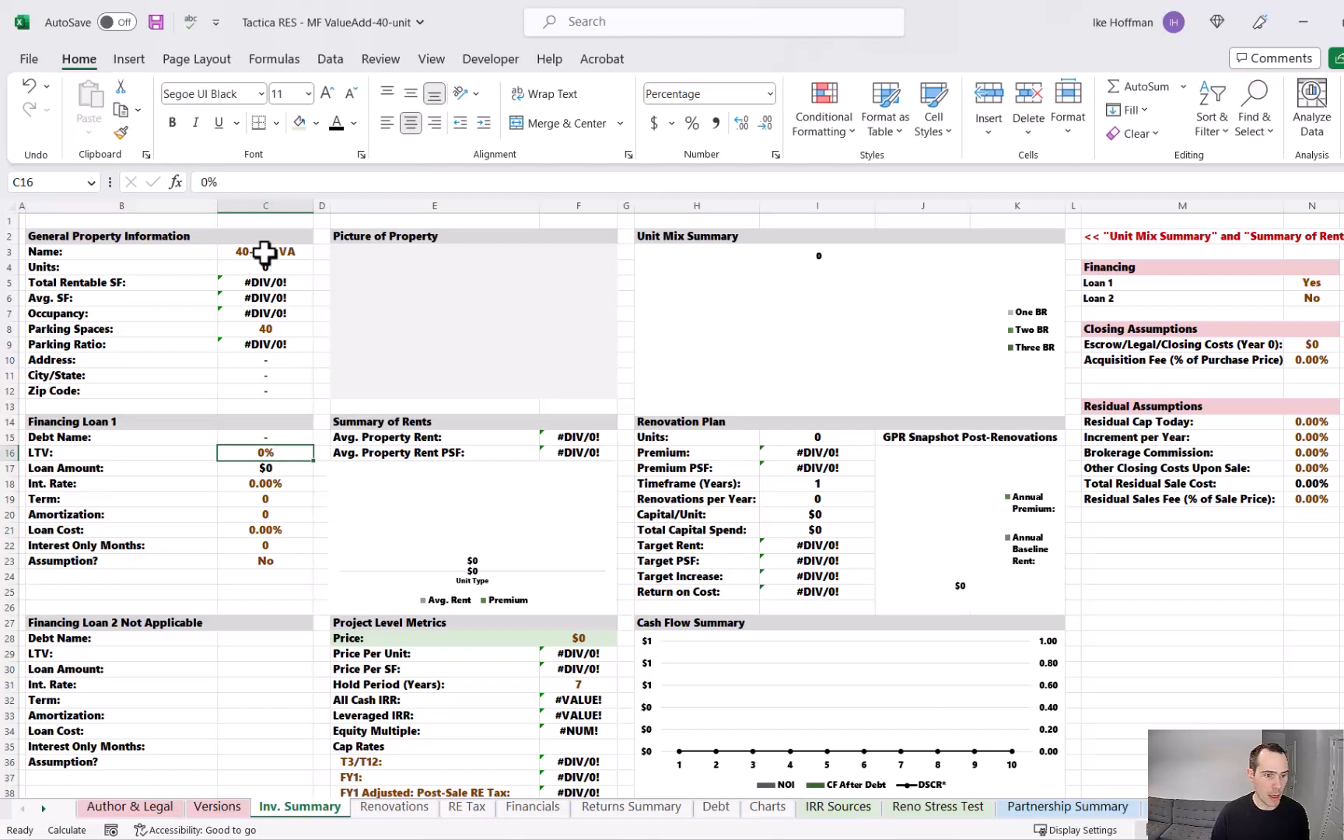
key("Up")
type("Agency")
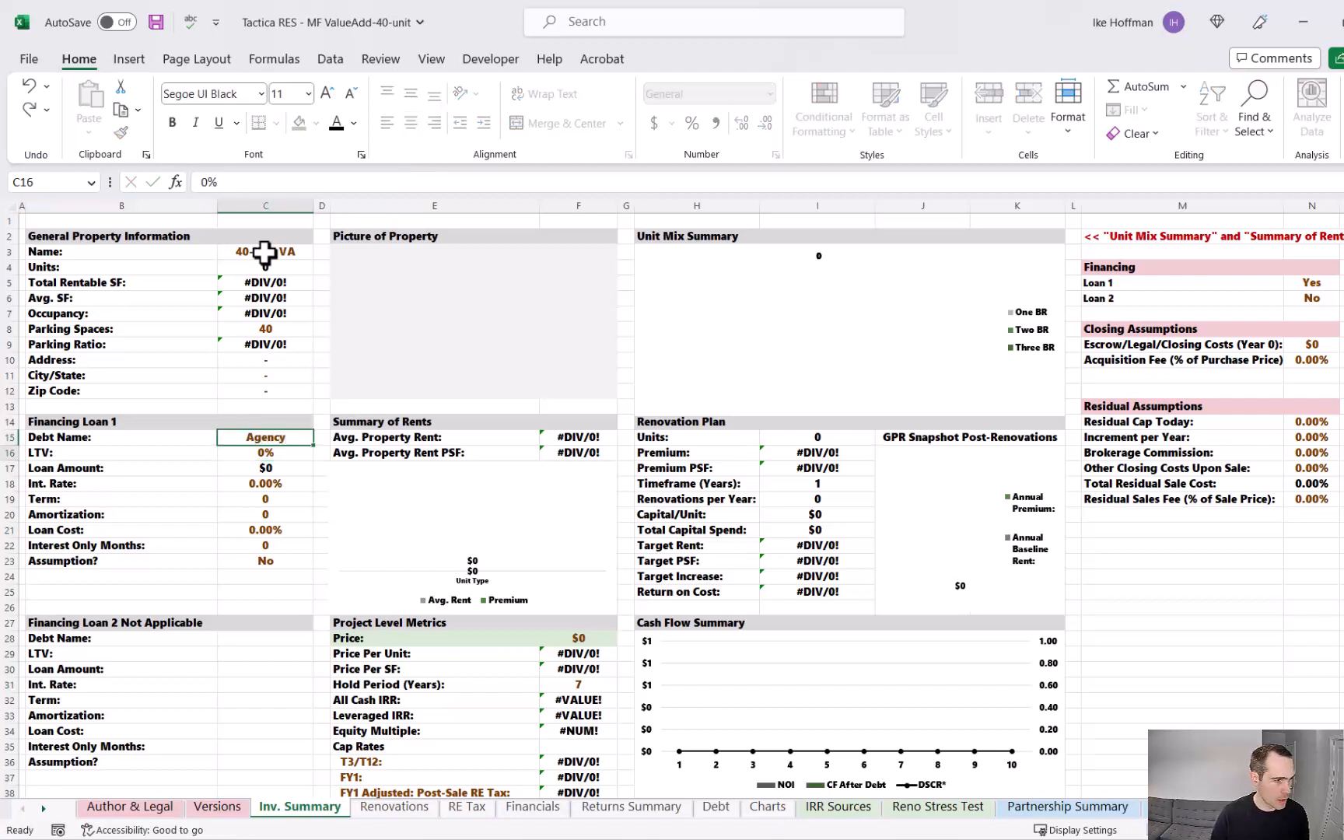
key("Return")
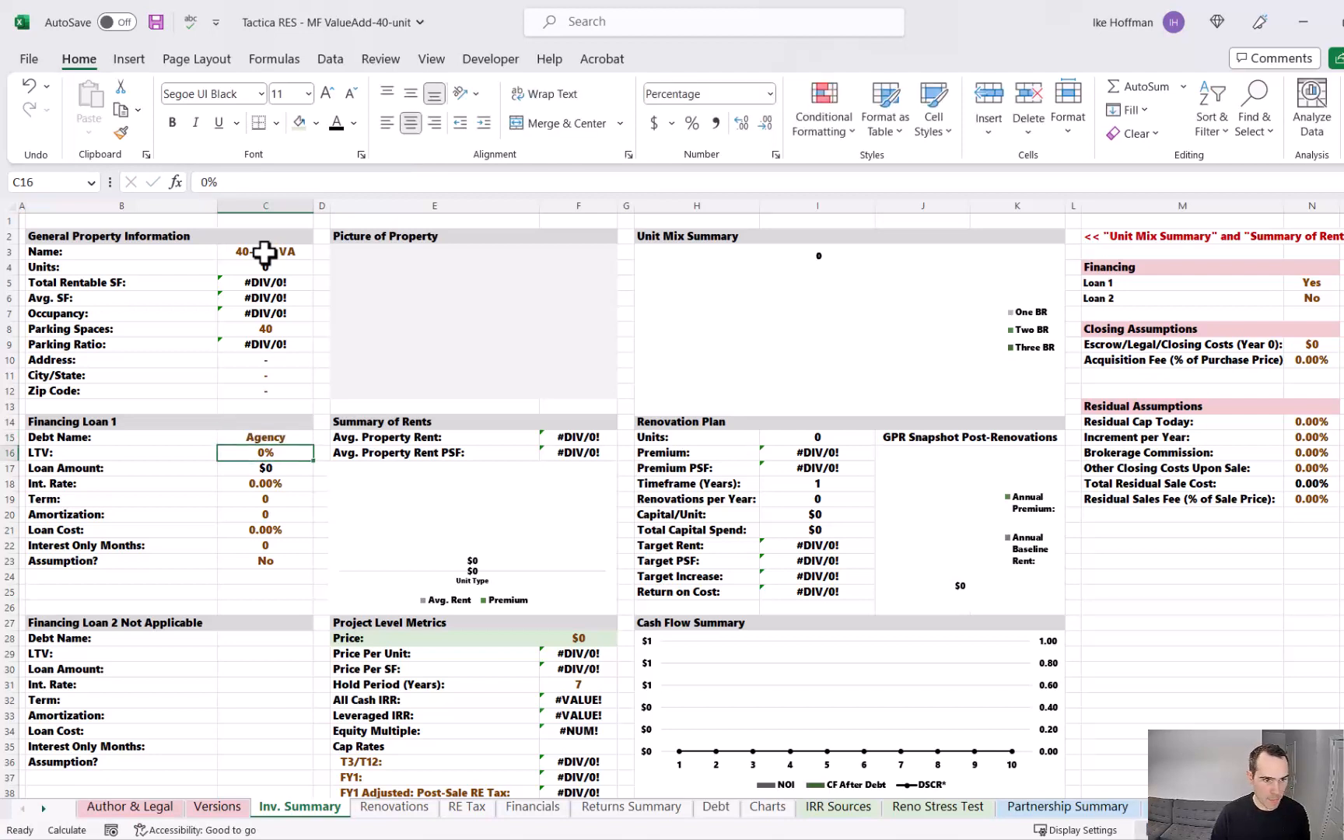
type("65")
key("Return")
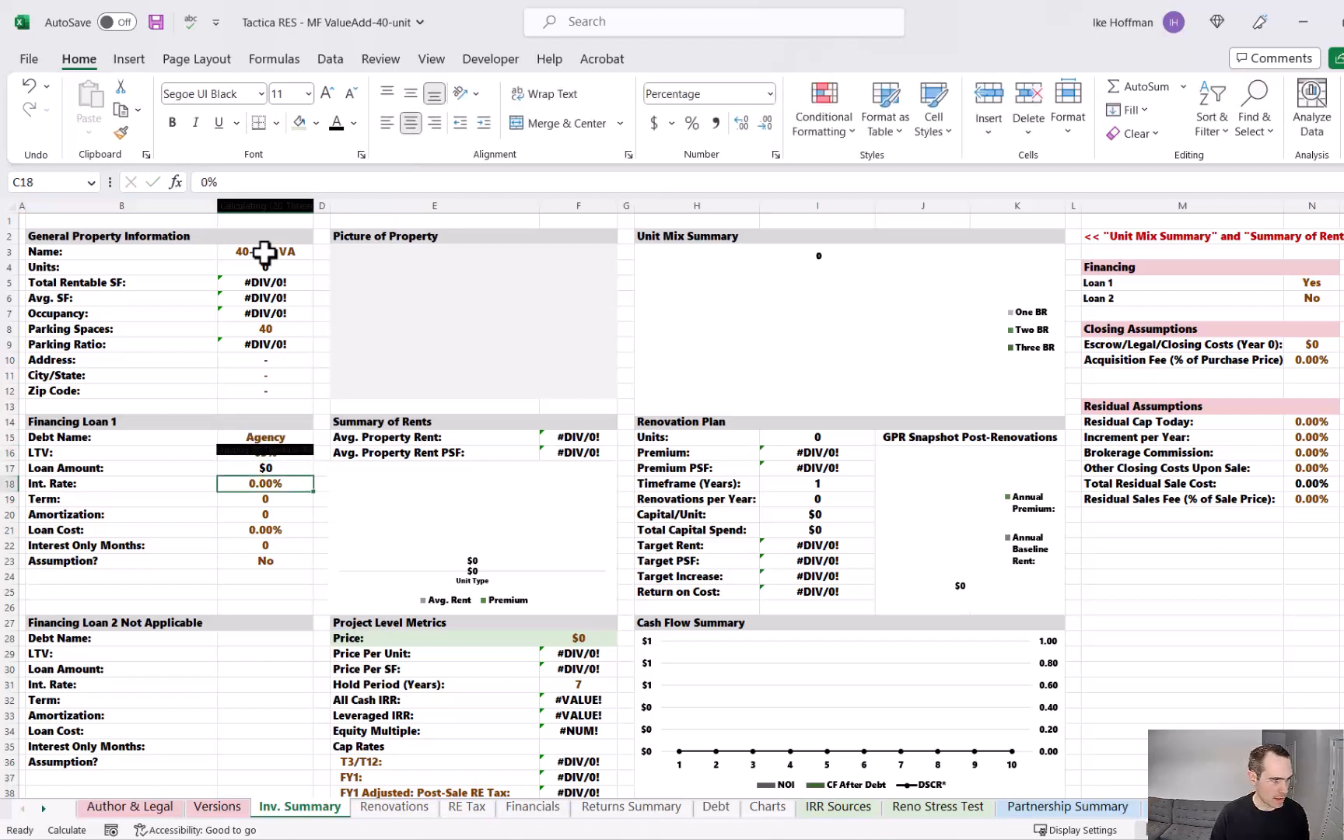
Step: Set Loan 1's interest rate to 5.85%, term to 10, amortization to 30 and loan cost to 1%
type("5.85")
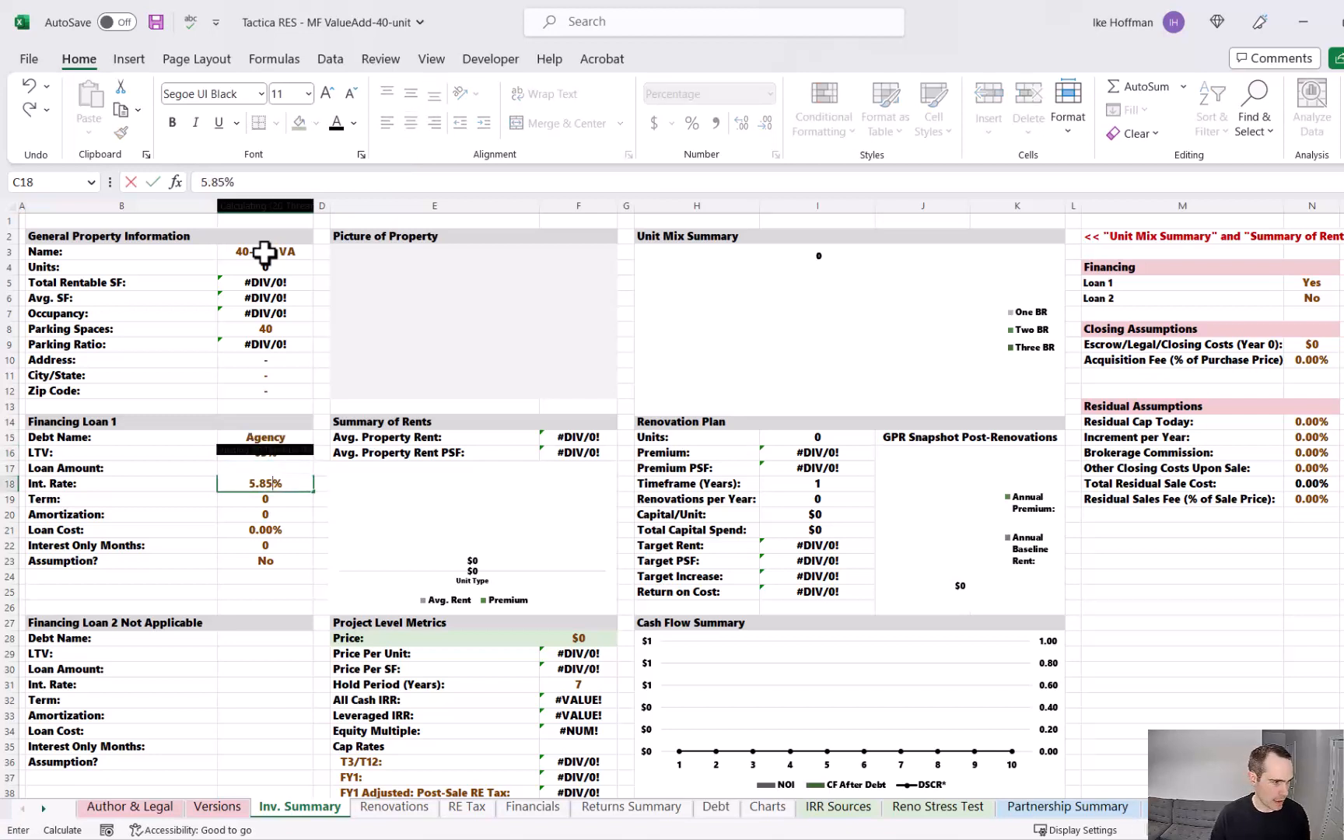
key("Return")
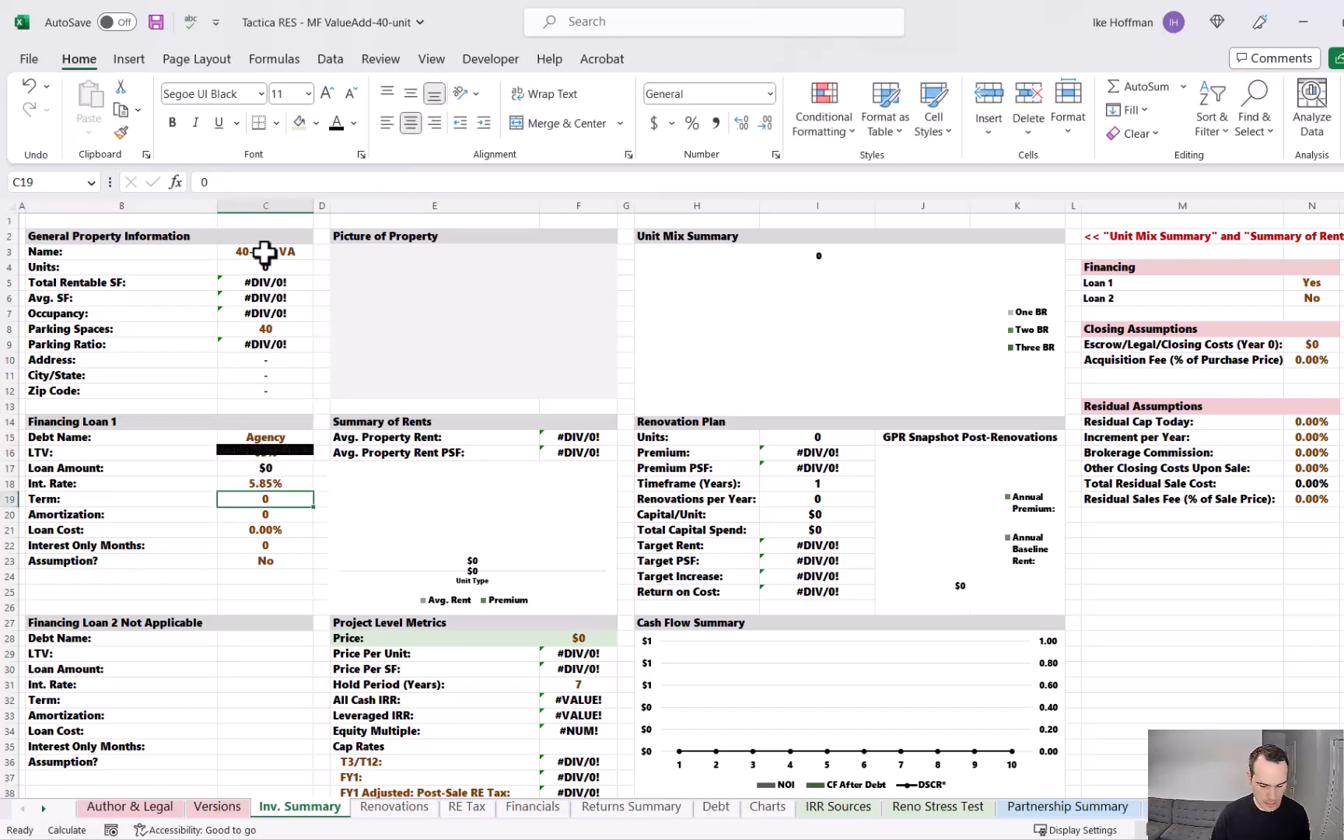
type("10")
key("Return")
type("30")
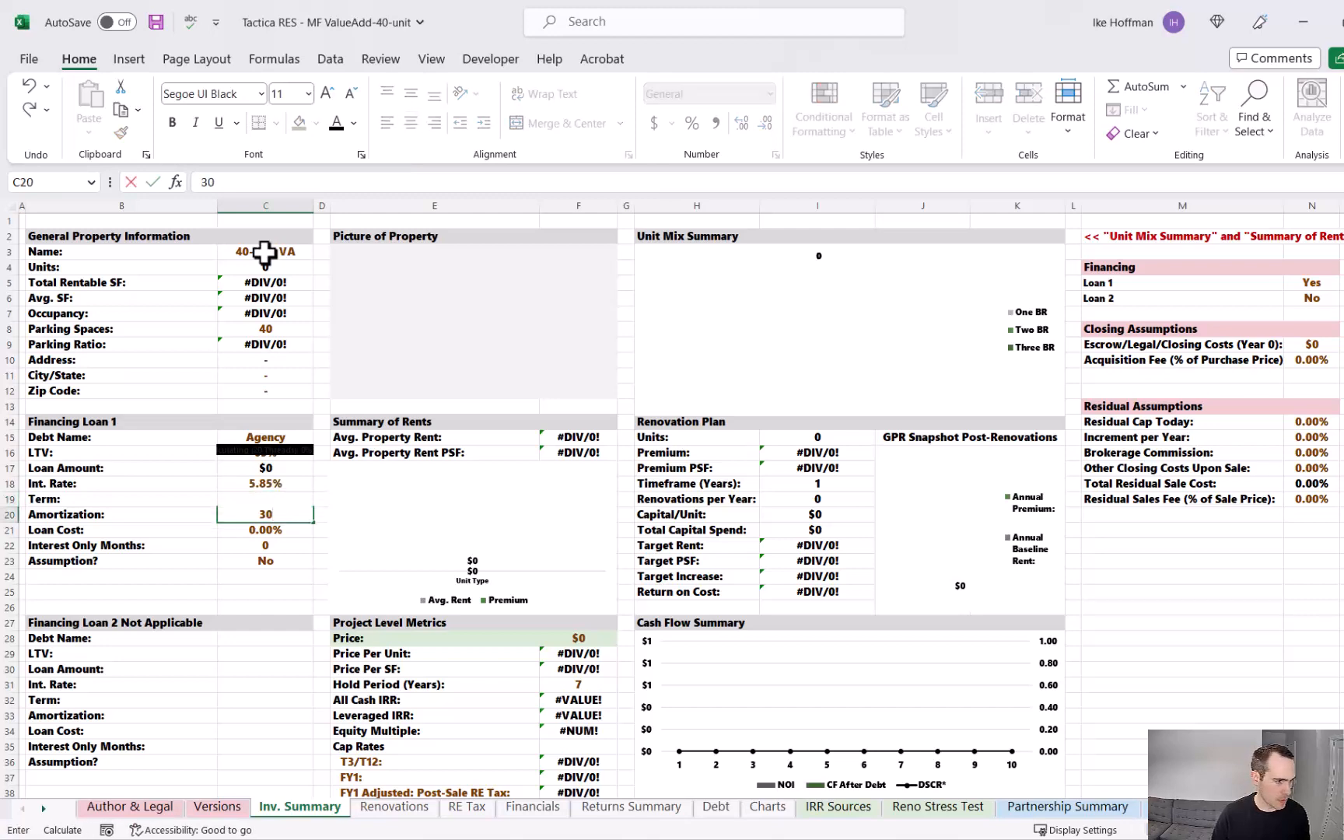
key("Return")
type("1")
key("Return")
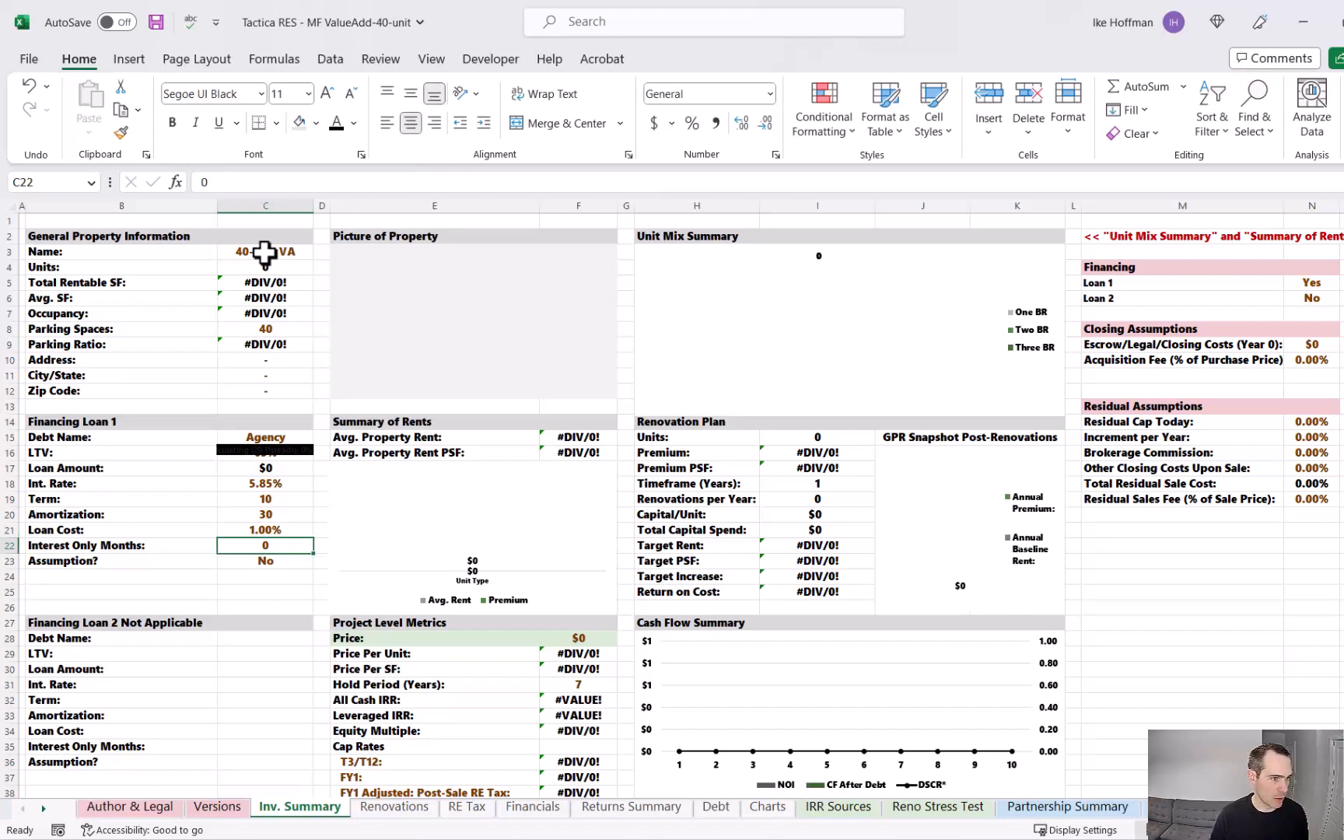
Step: Set the purchase price in Project Level Metrics to $5,250,000
scroll(339, 395, "down", 6)
scroll(423, 564, "up", 3)
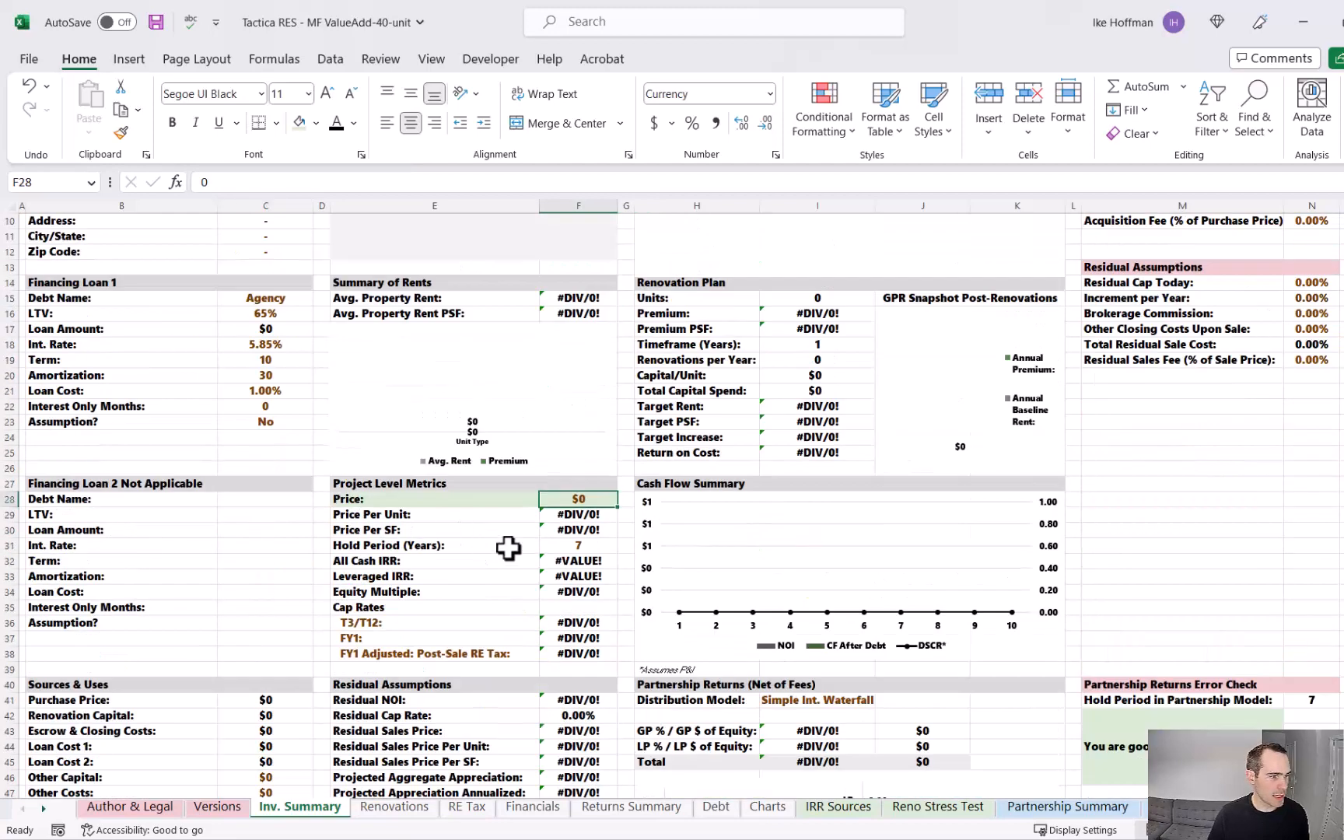
left_click(595, 497)
type("525000")
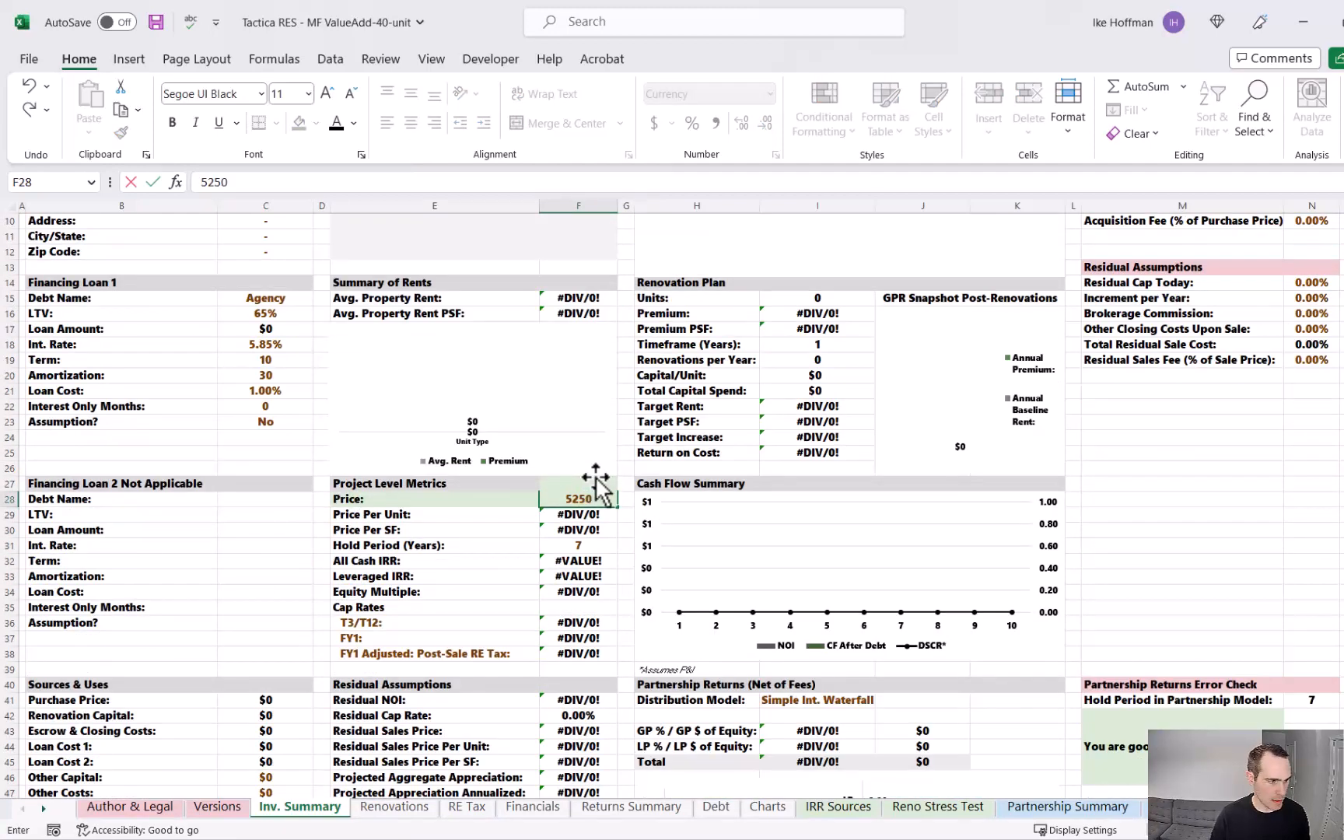
type("0")
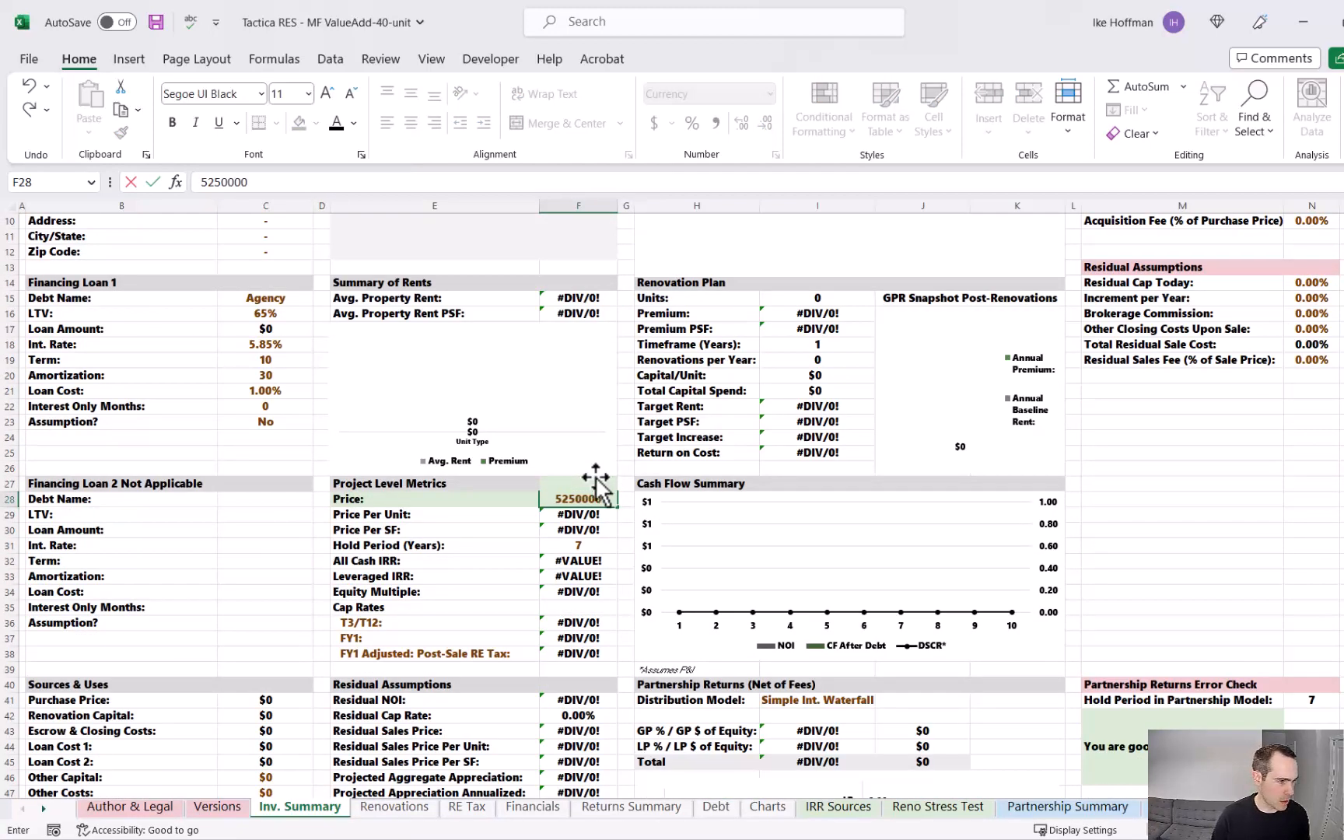
key("Return")
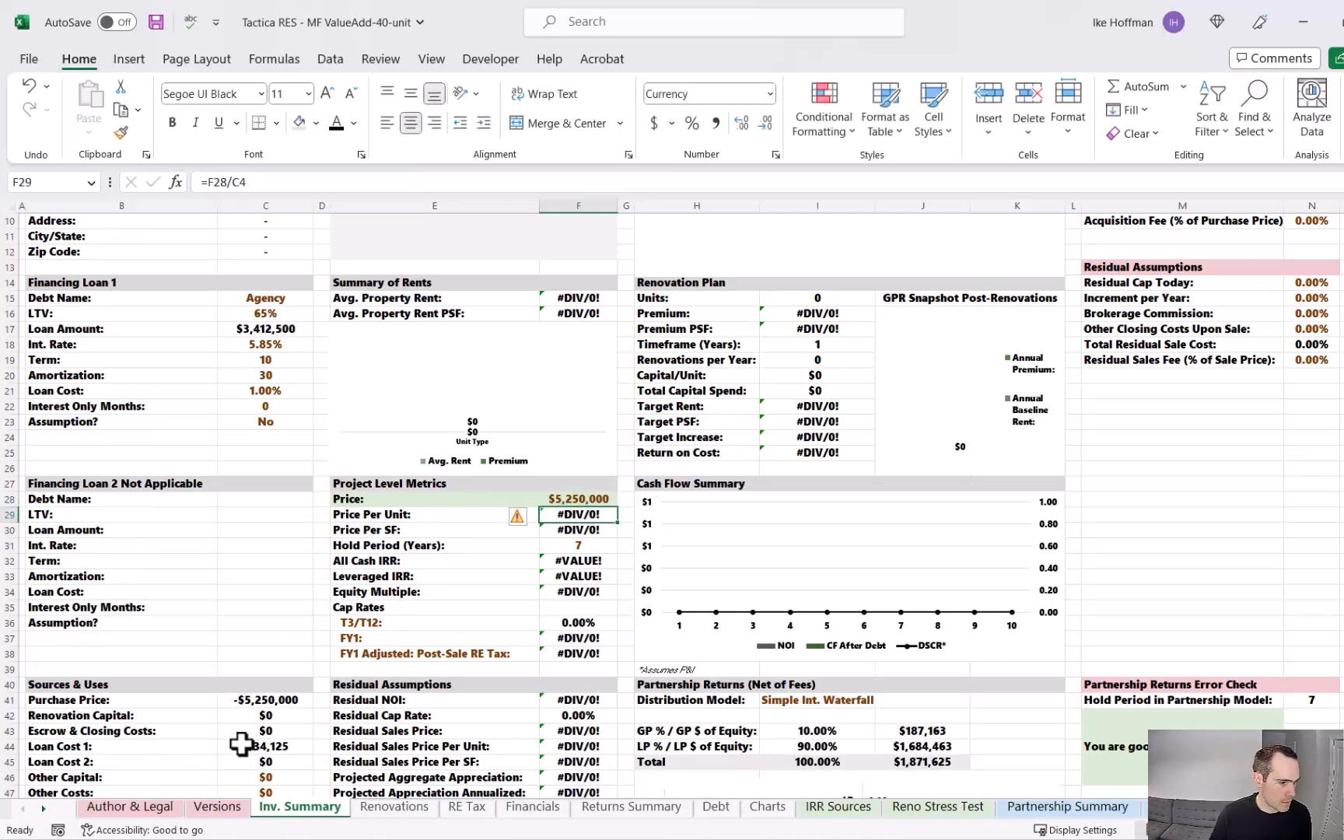
Step: Set the Year 0 Escrow/Legal/Closing Costs in Closing Assumptions to $85,000
scroll(241, 744, "down", 1)
left_click_drag(266, 733, 269, 743)
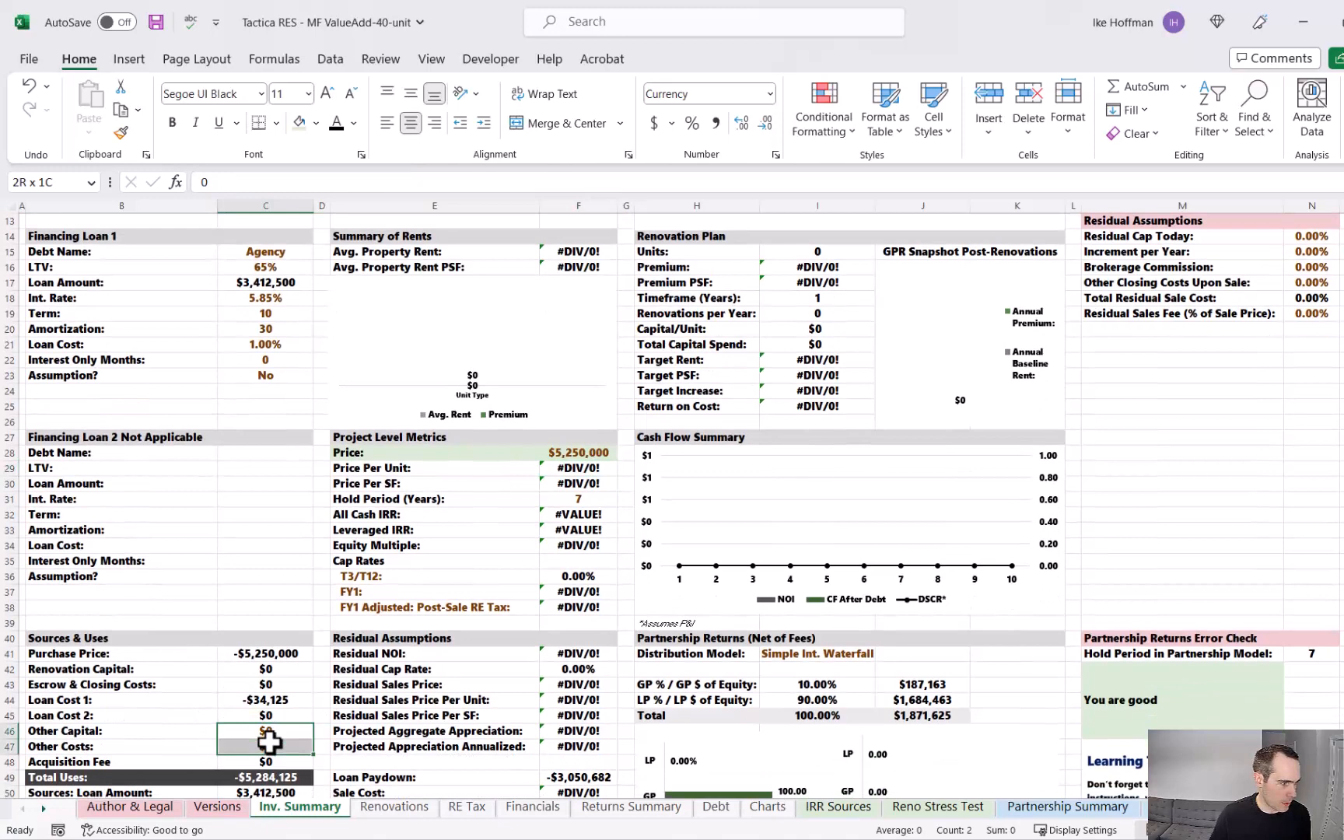
scroll(435, 696, "up", 4)
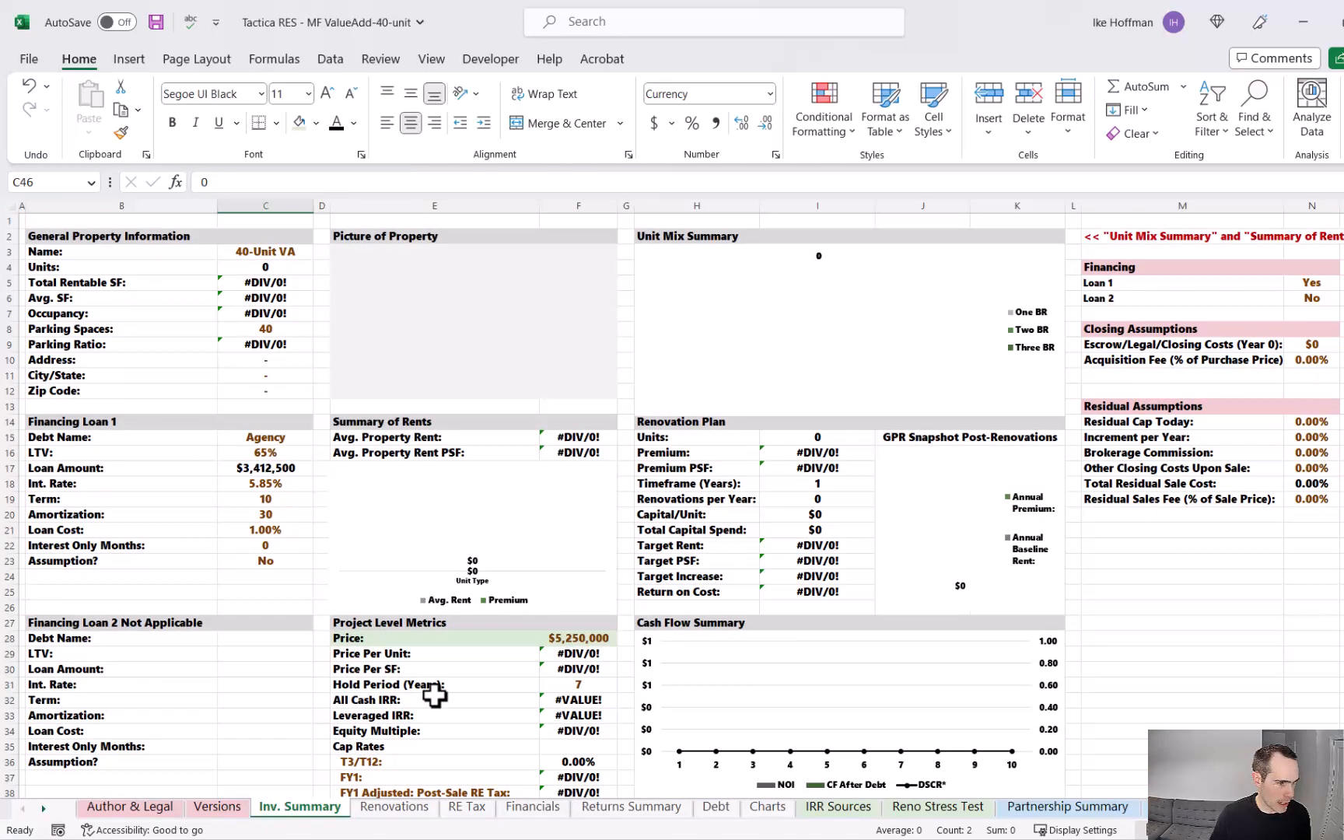
left_click(1315, 347)
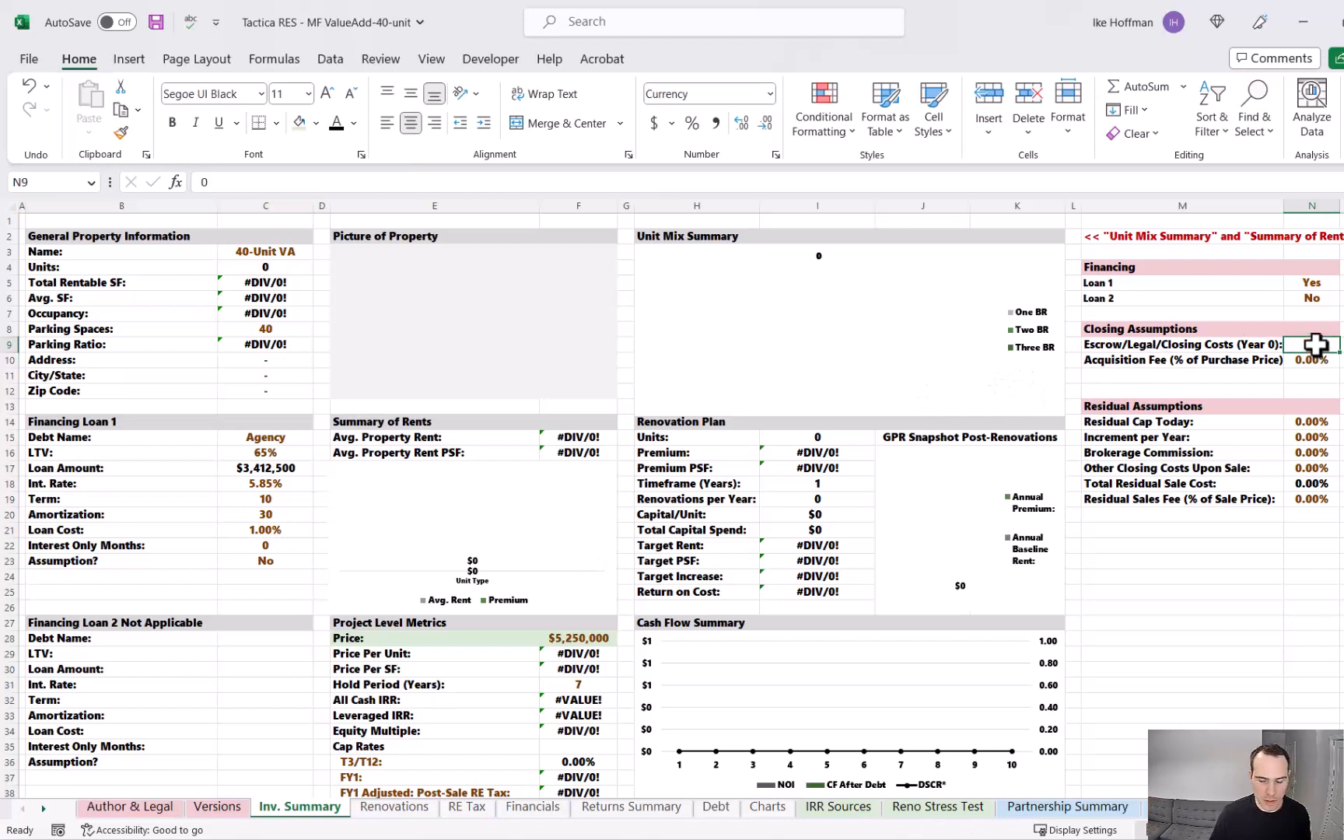
type("85000")
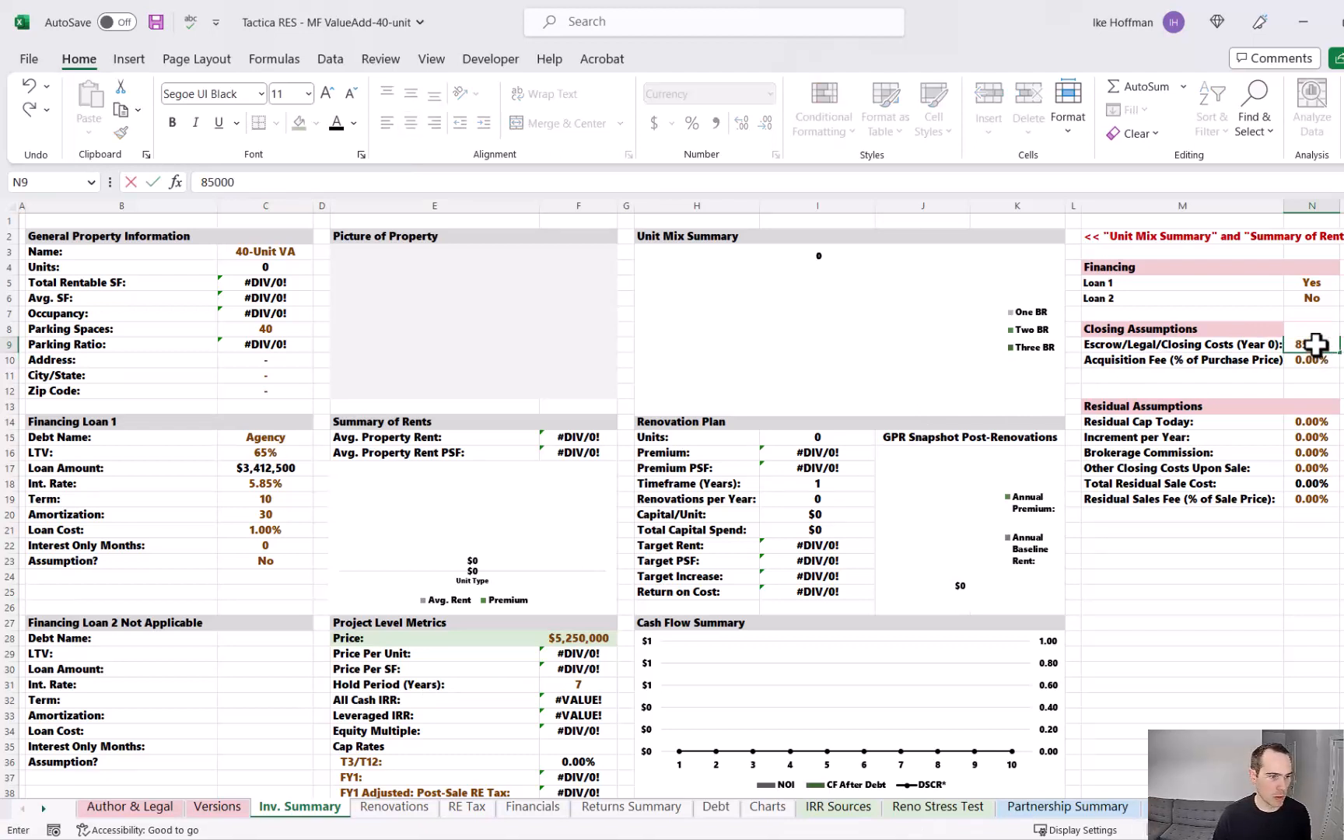
key("Return")
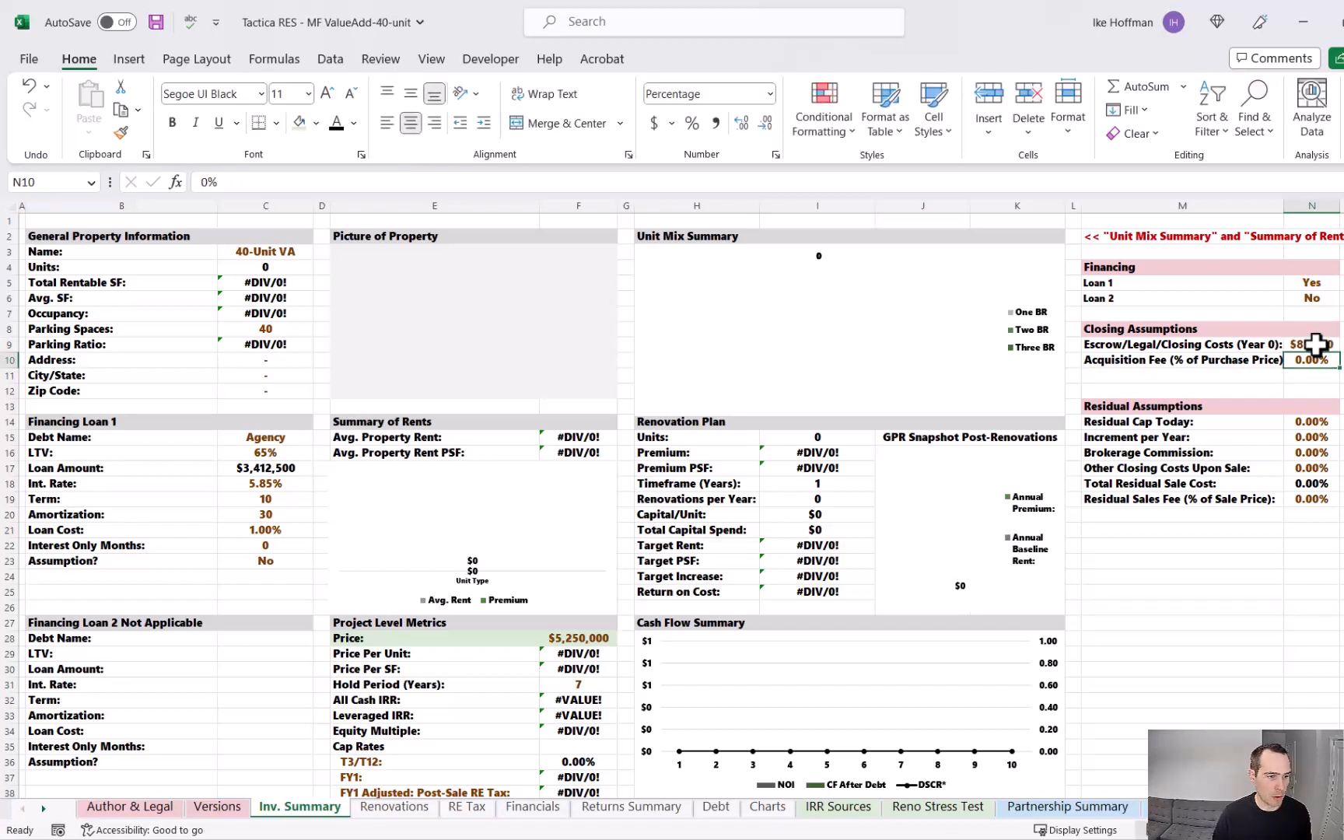
Step: In Residual Assumptions, set Residual Cap Today to 5.50% and Increment per Year to 0.10%
key("Down")
key("Down")
key("Down")
key("Down")
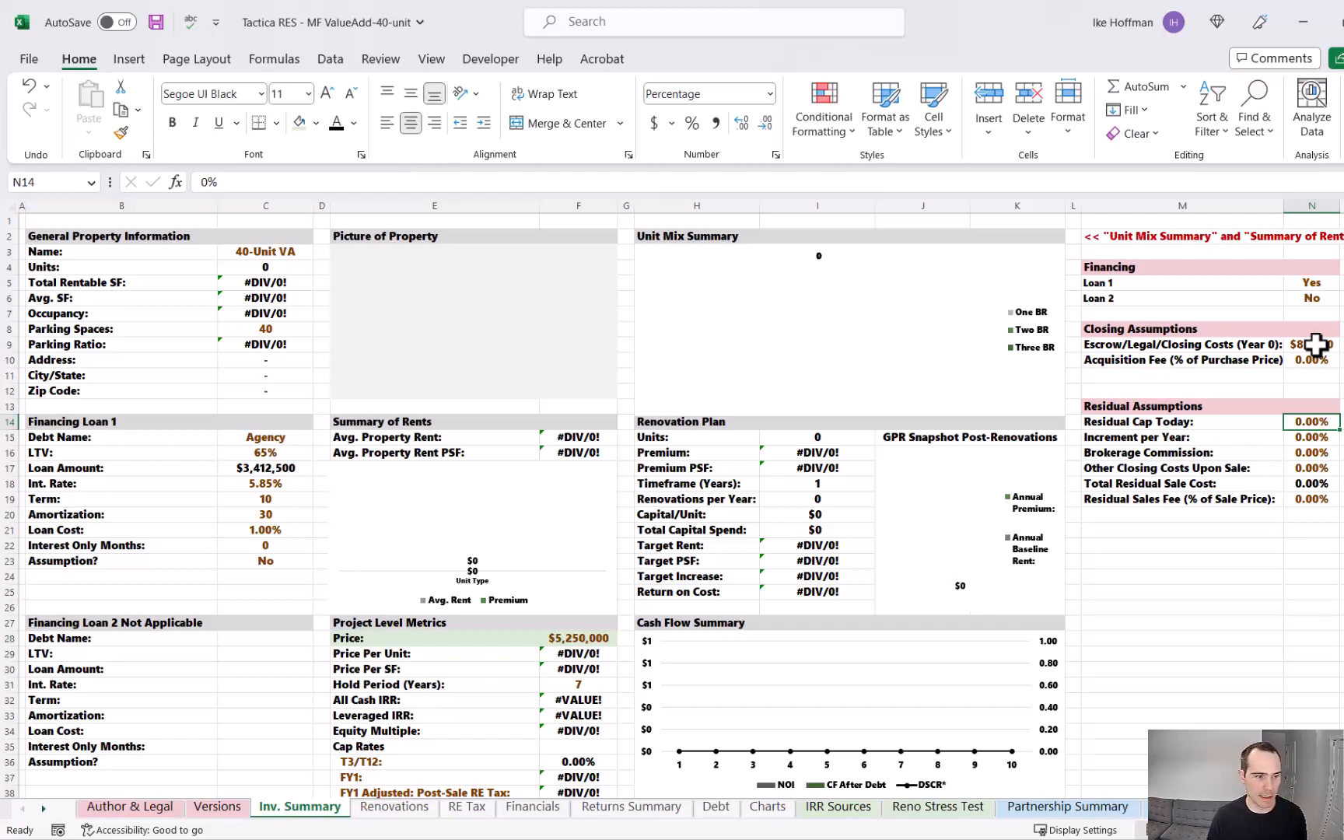
type("5.5")
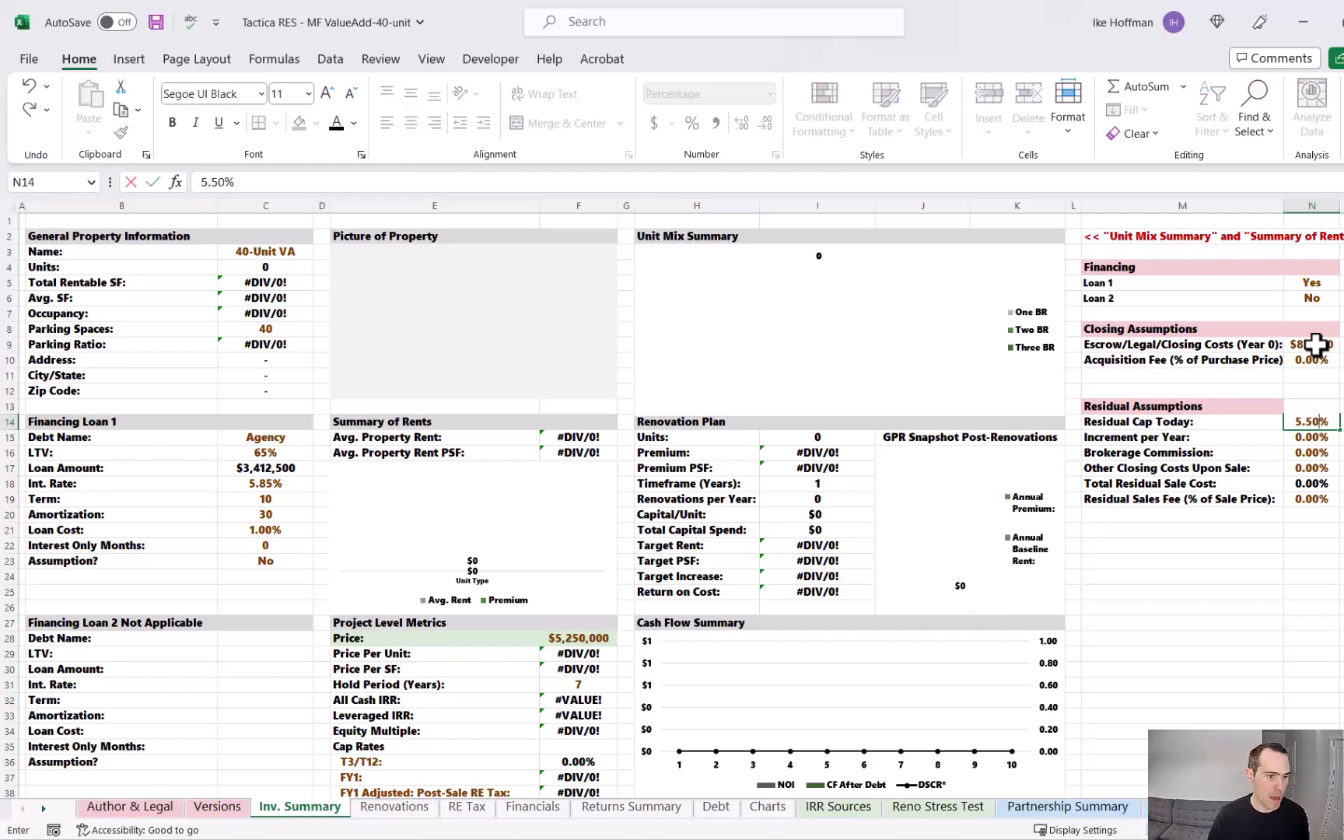
key("Return")
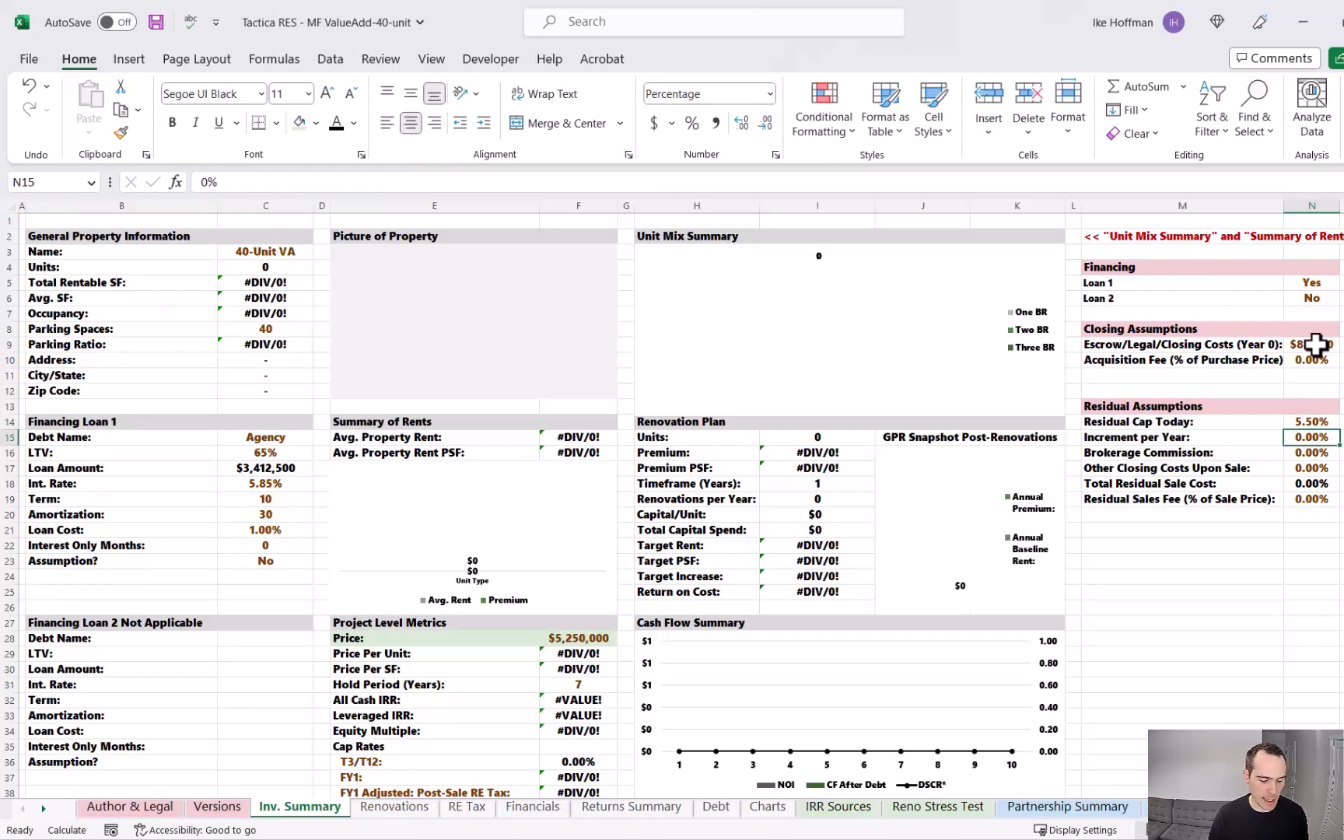
type("0.1")
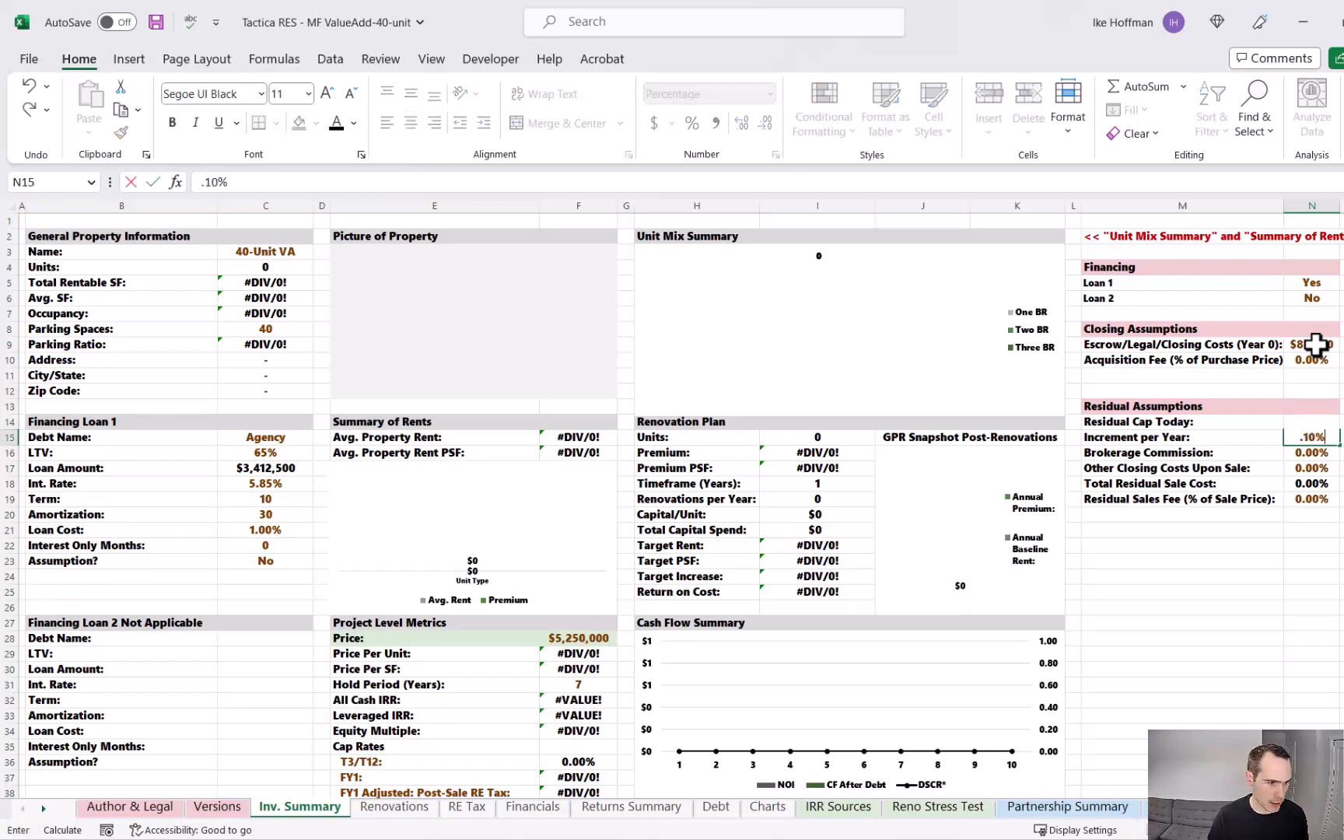
key("Return")
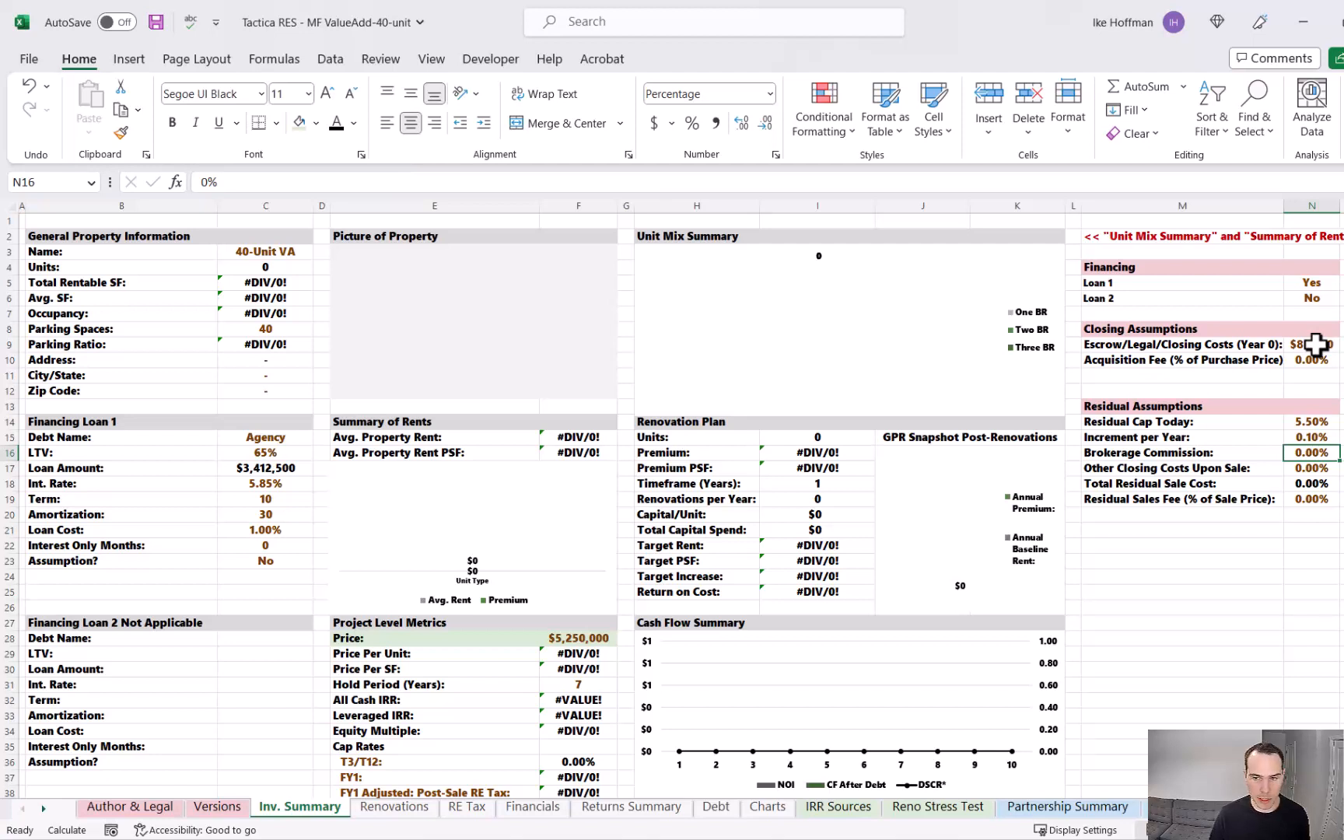
Step: Set the residual Brokerage Commission to 2% and Other Closing Costs Upon Sale to 1%
type("2")
key("Return")
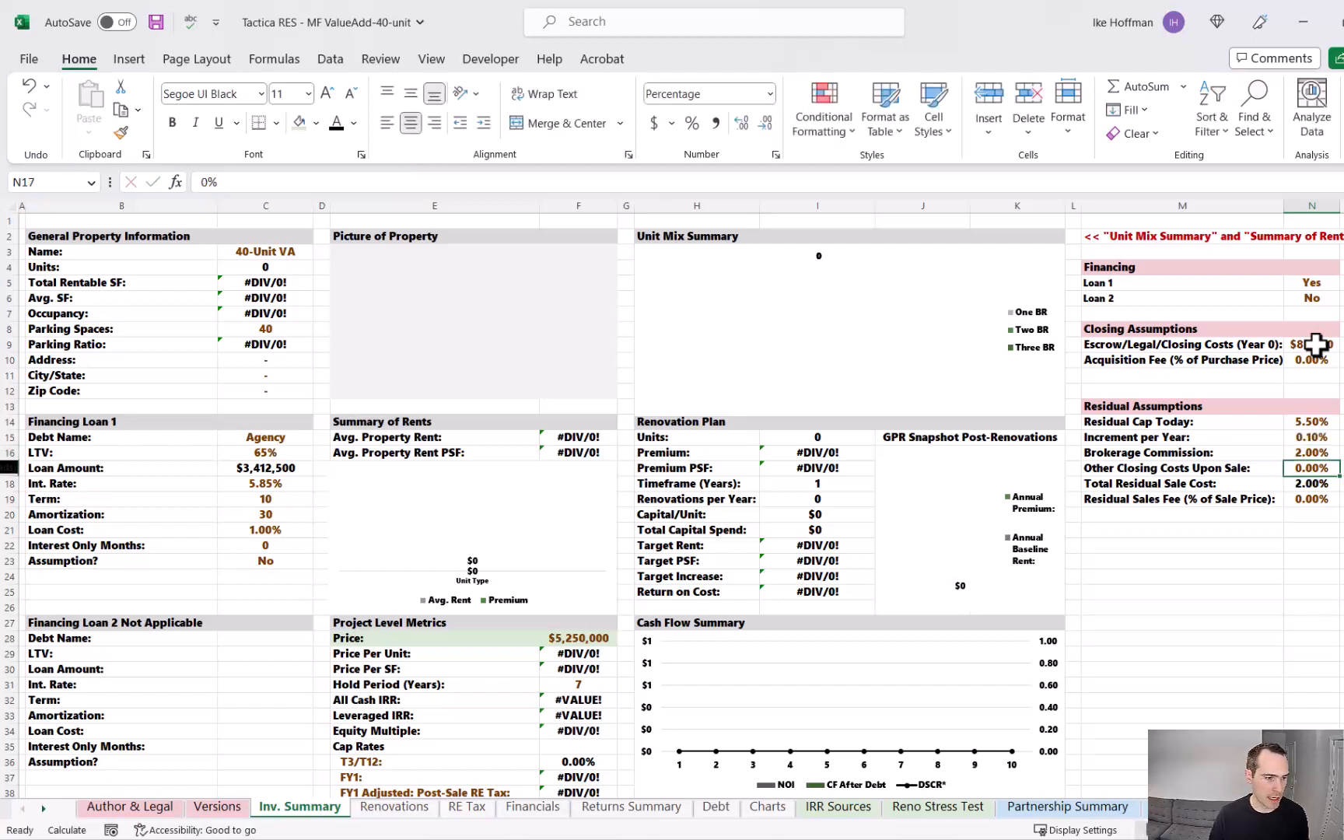
type("1")
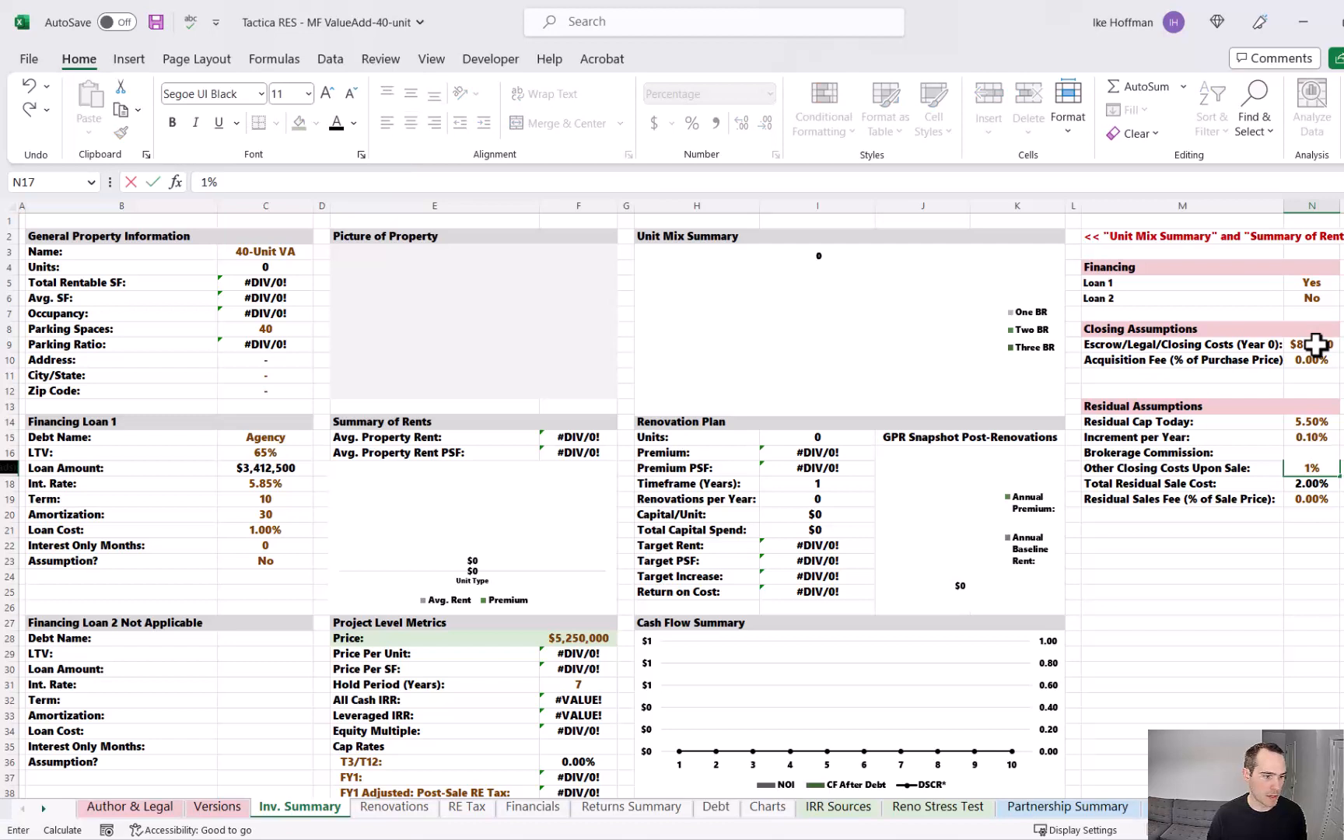
key("Return")
key("Return")
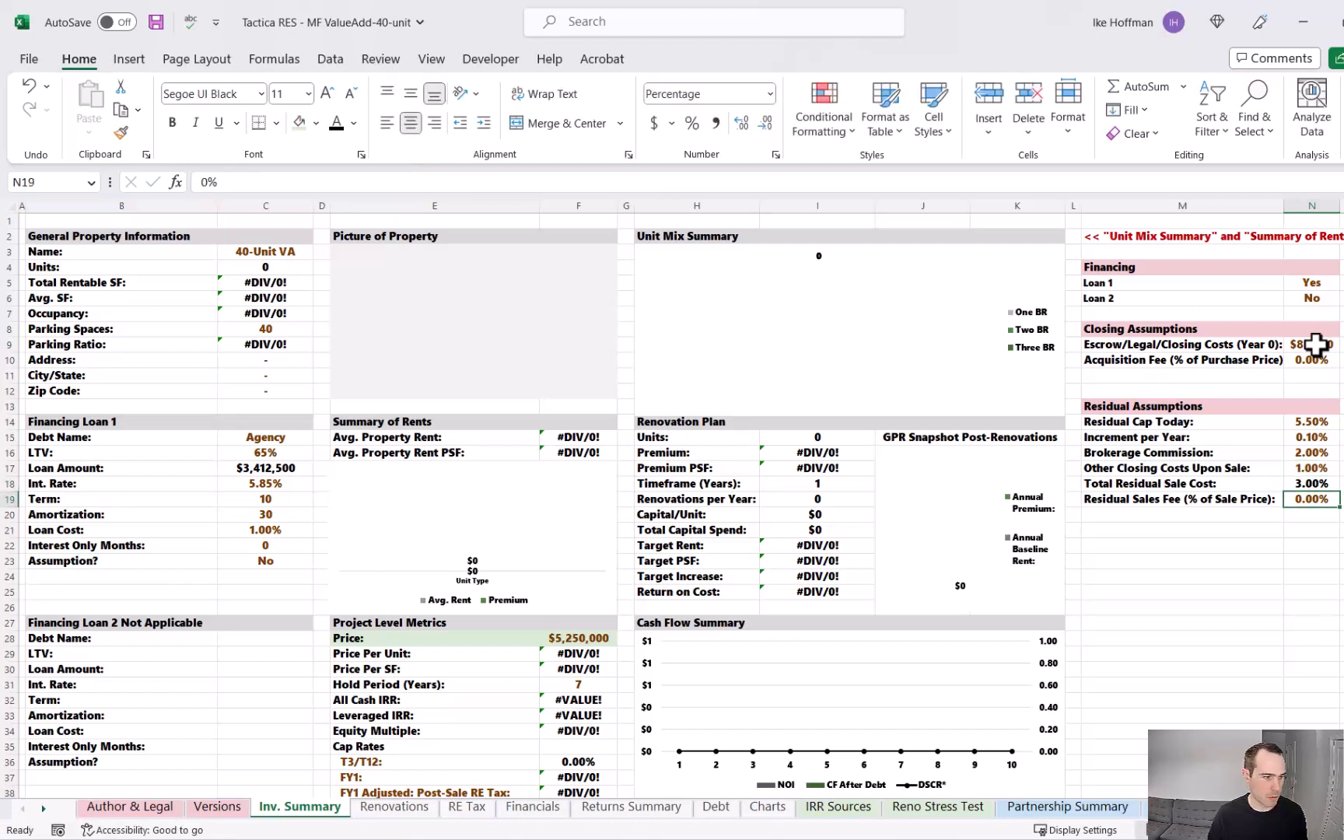
scroll(880, 567, "down", 4)
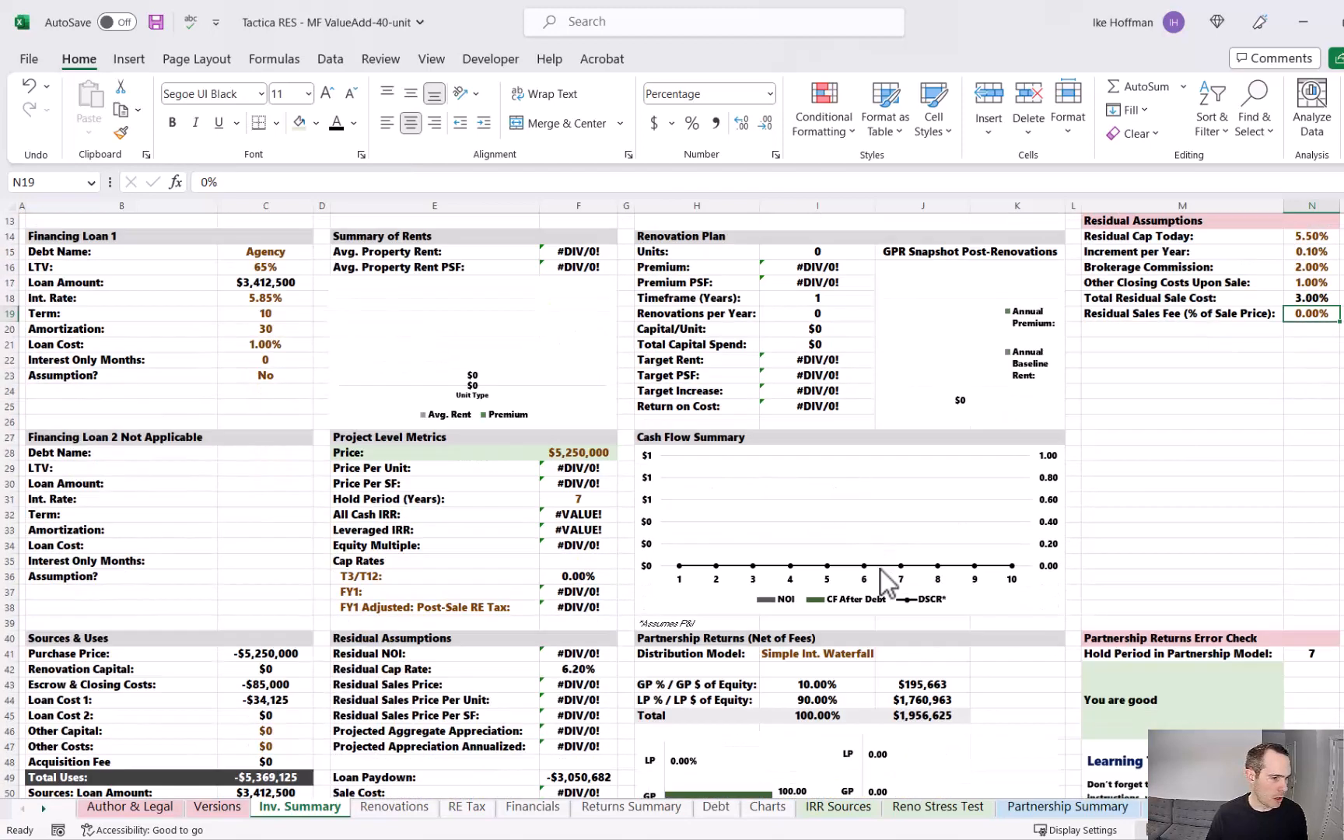
scroll(884, 580, "up", 4)
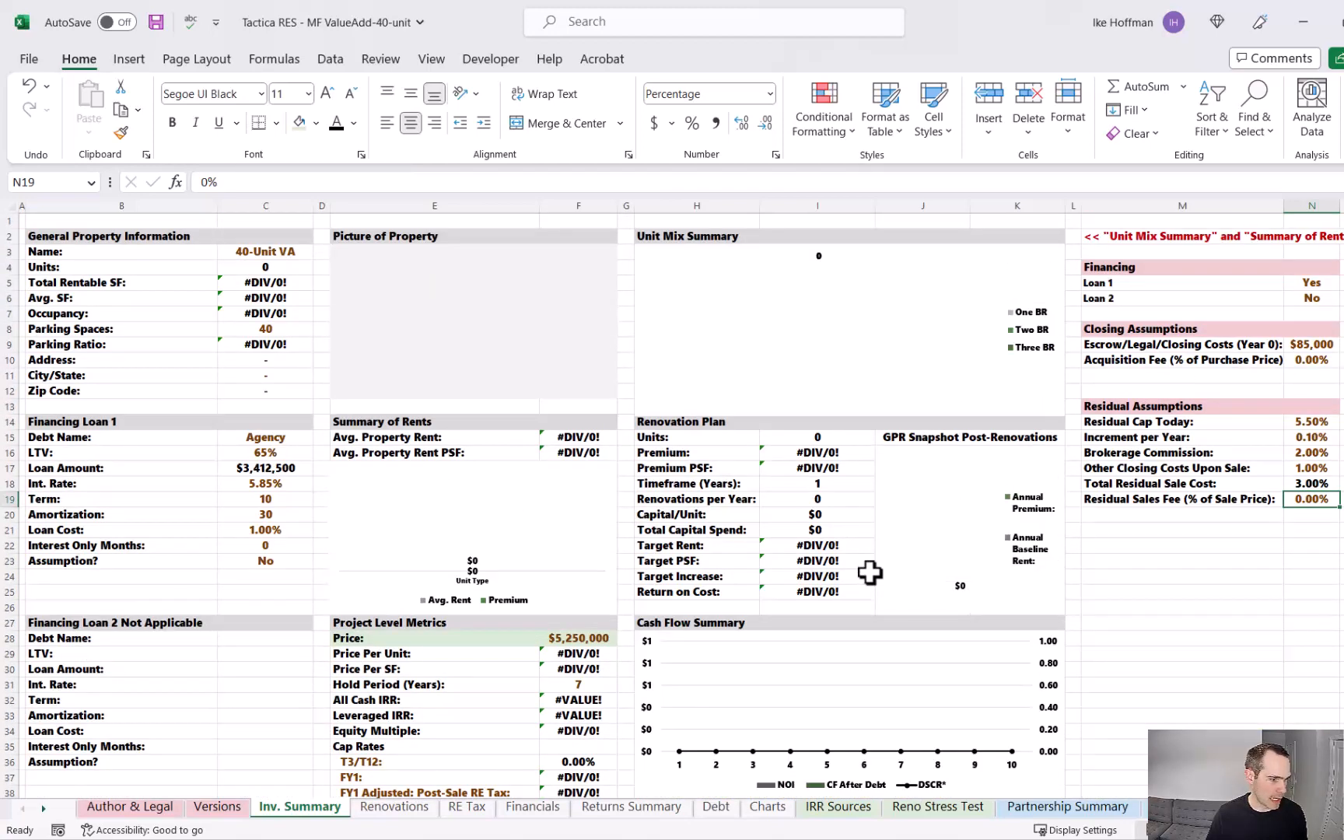
Step: Switch to the Rent Roll workbook and insert a PivotTable from the range B2:H42 on the existing worksheet at cell L3
left_click(395, 807)
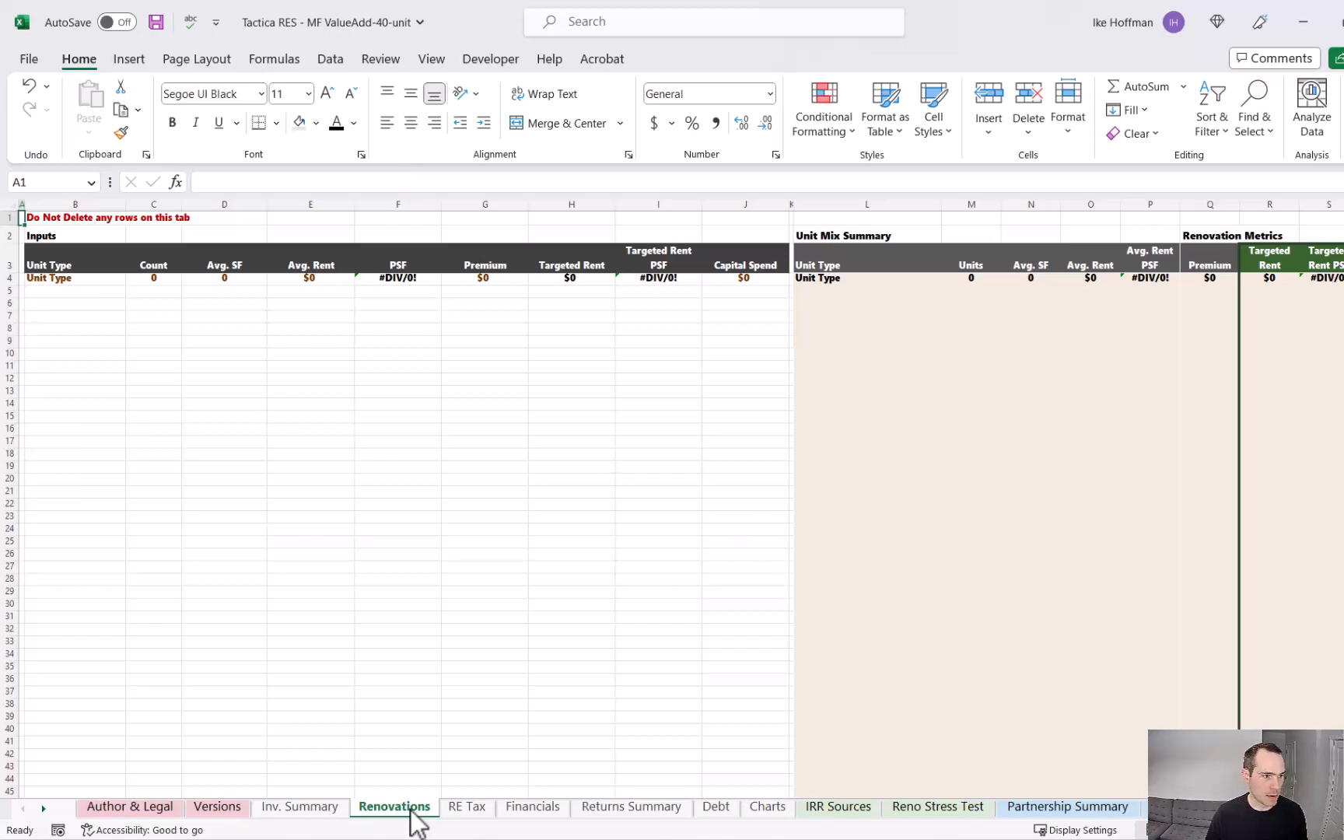
key("alt+Tab")
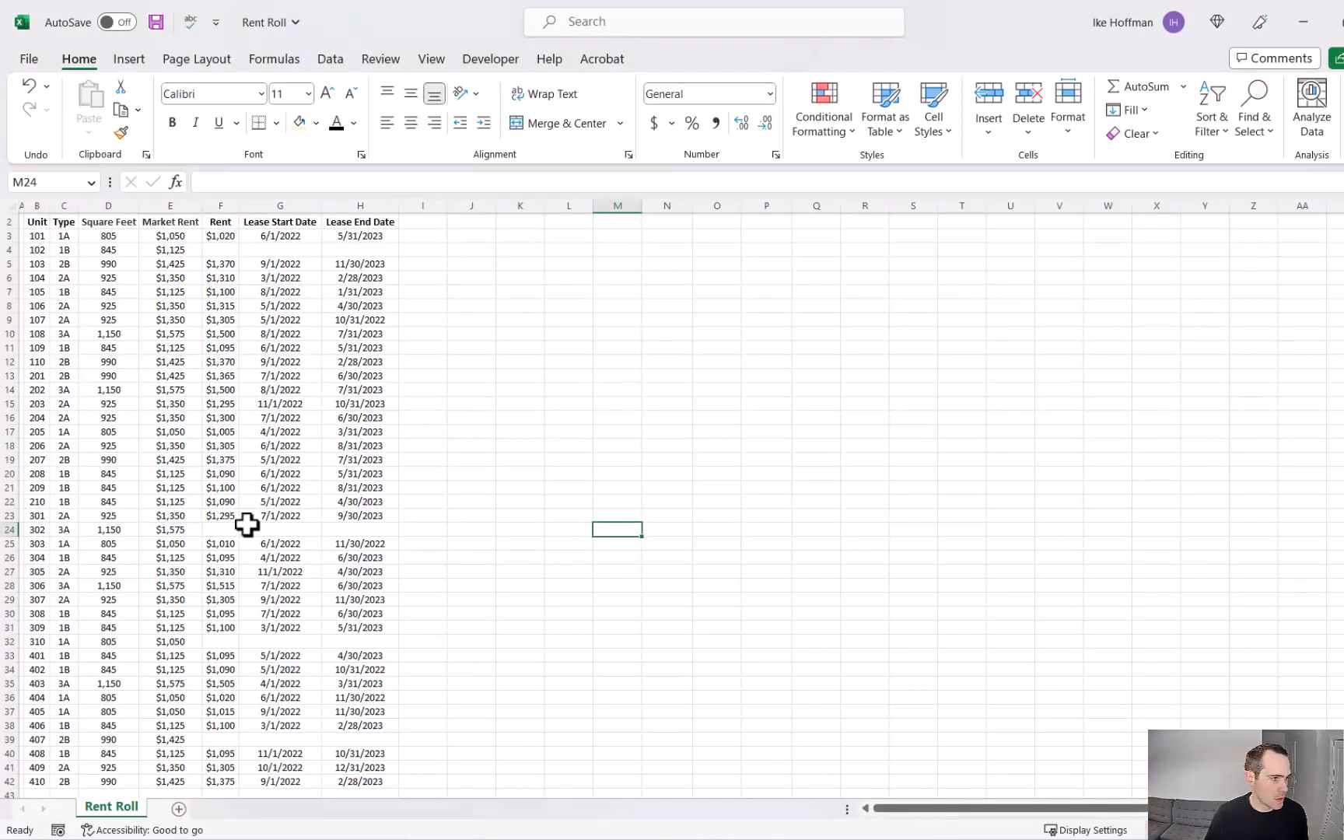
left_click(37, 224)
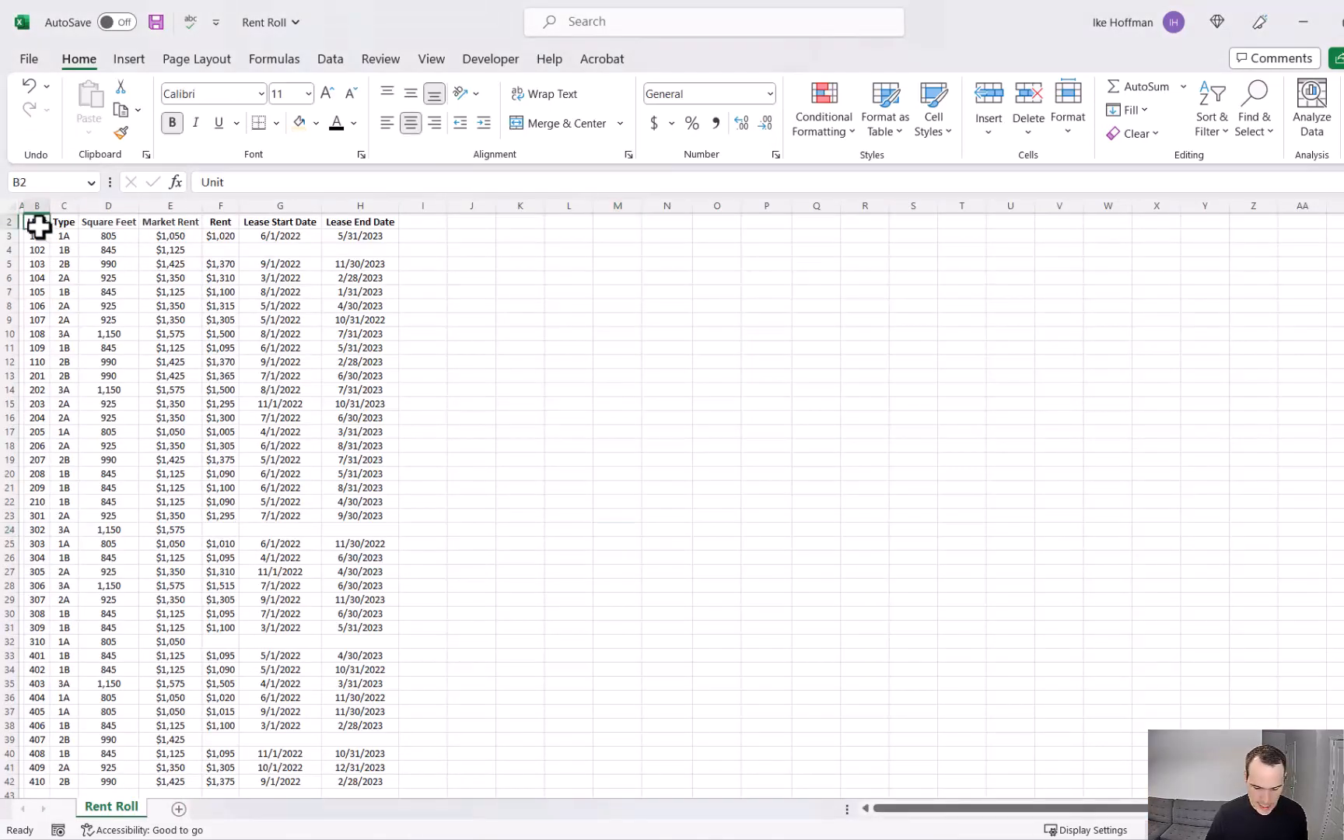
key("ctrl+a")
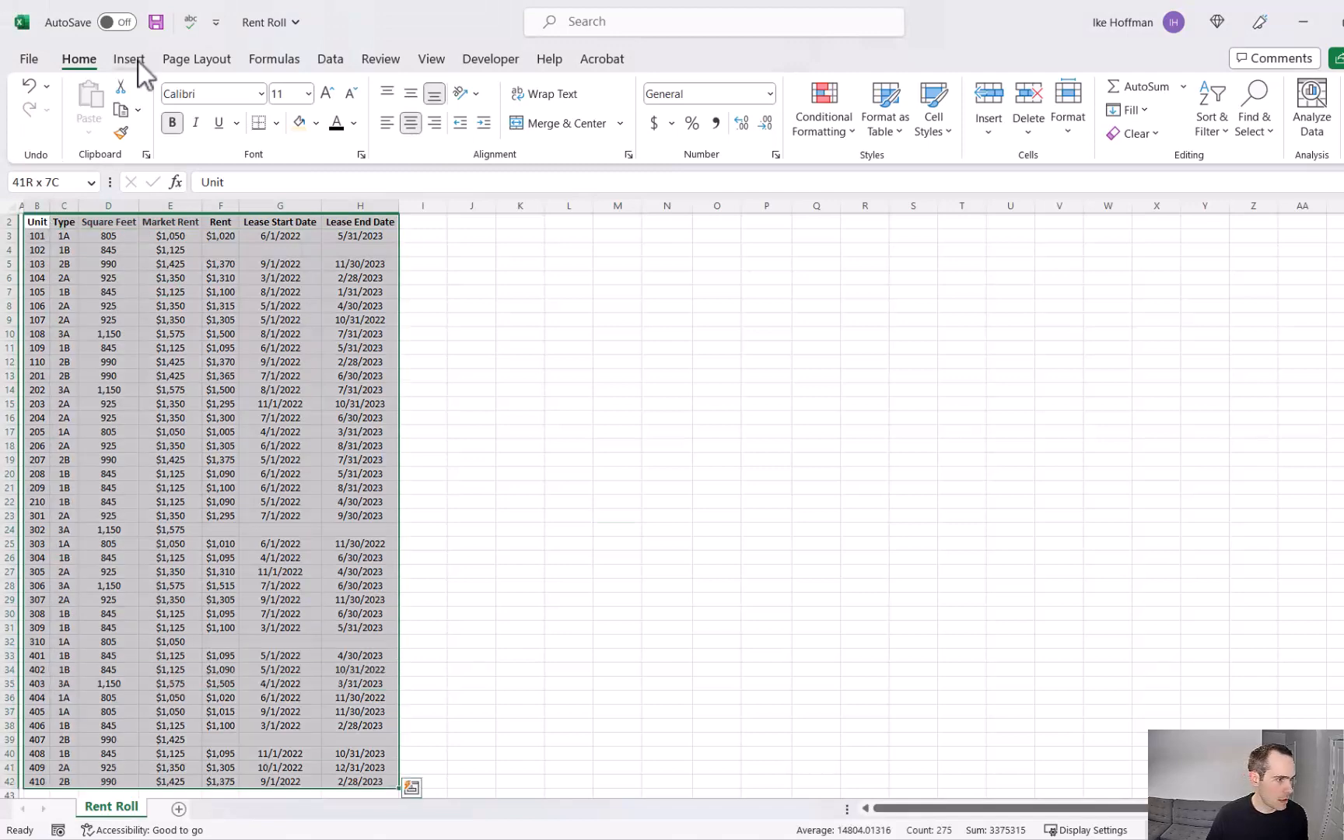
left_click(129, 59)
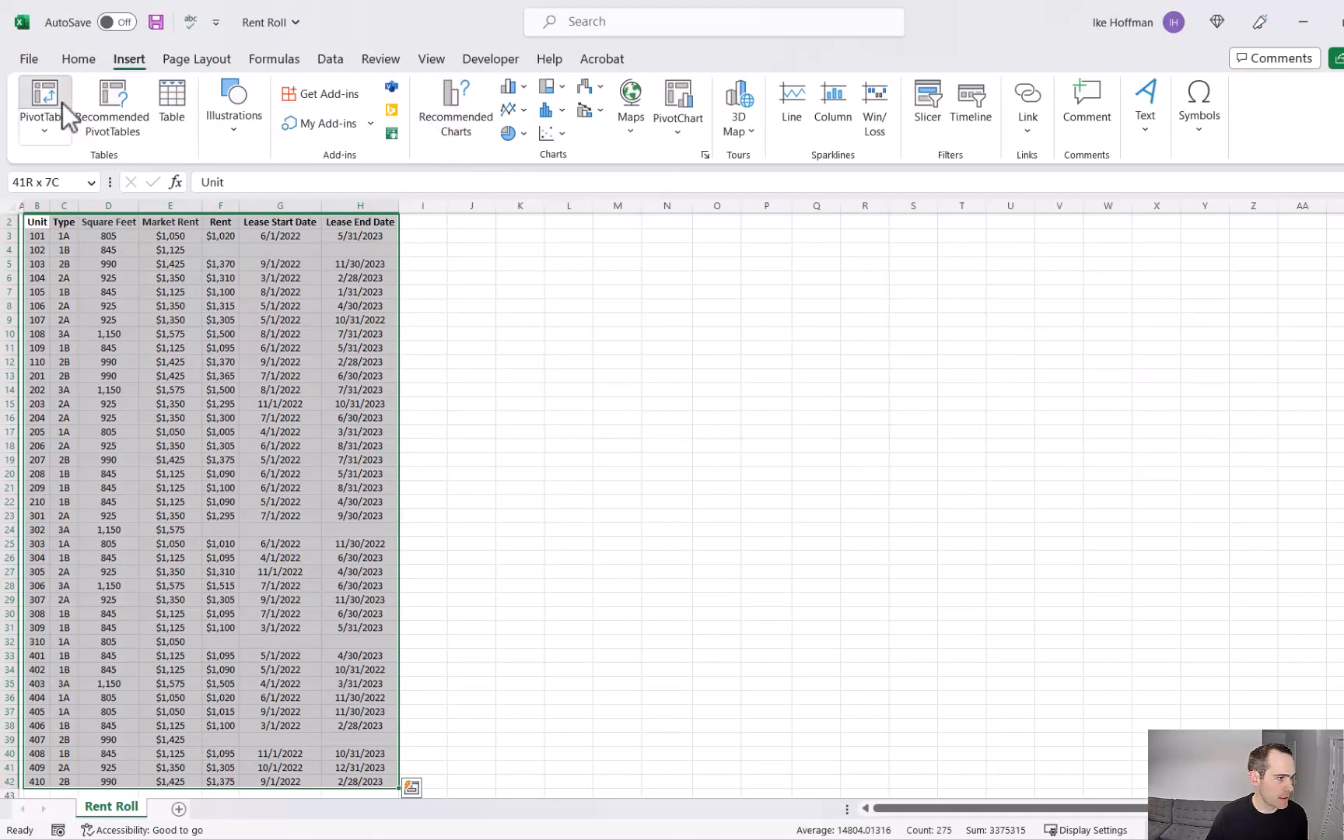
left_click(62, 102)
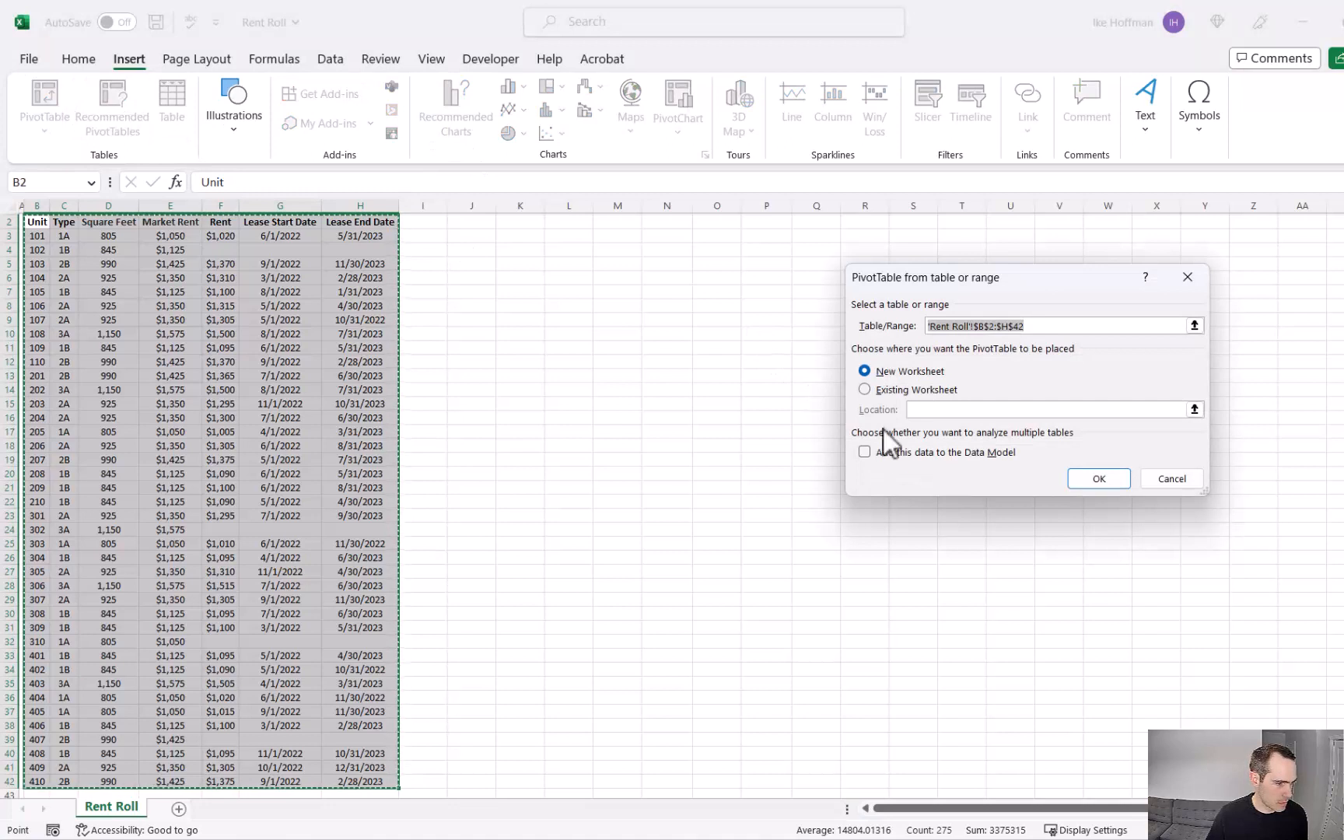
left_click(866, 391)
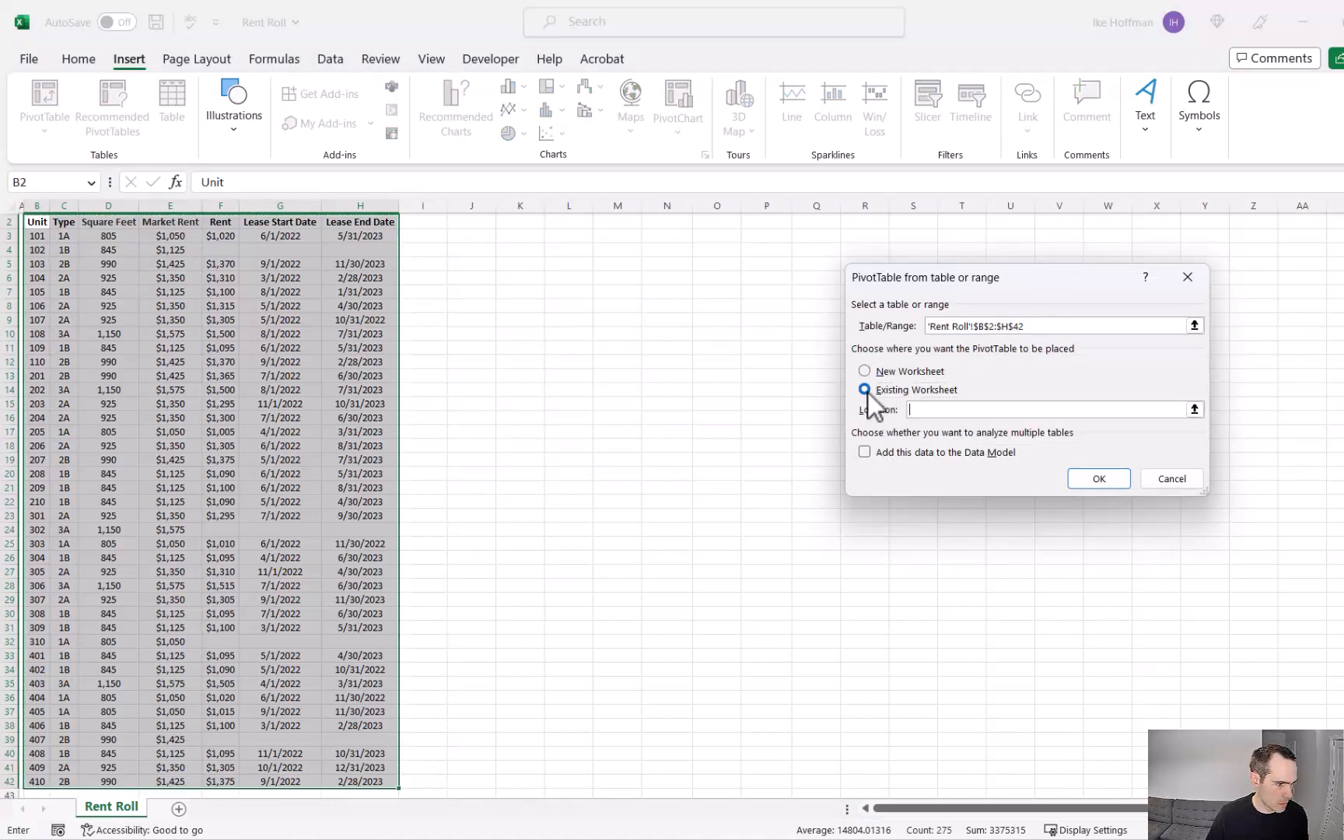
left_click(561, 236)
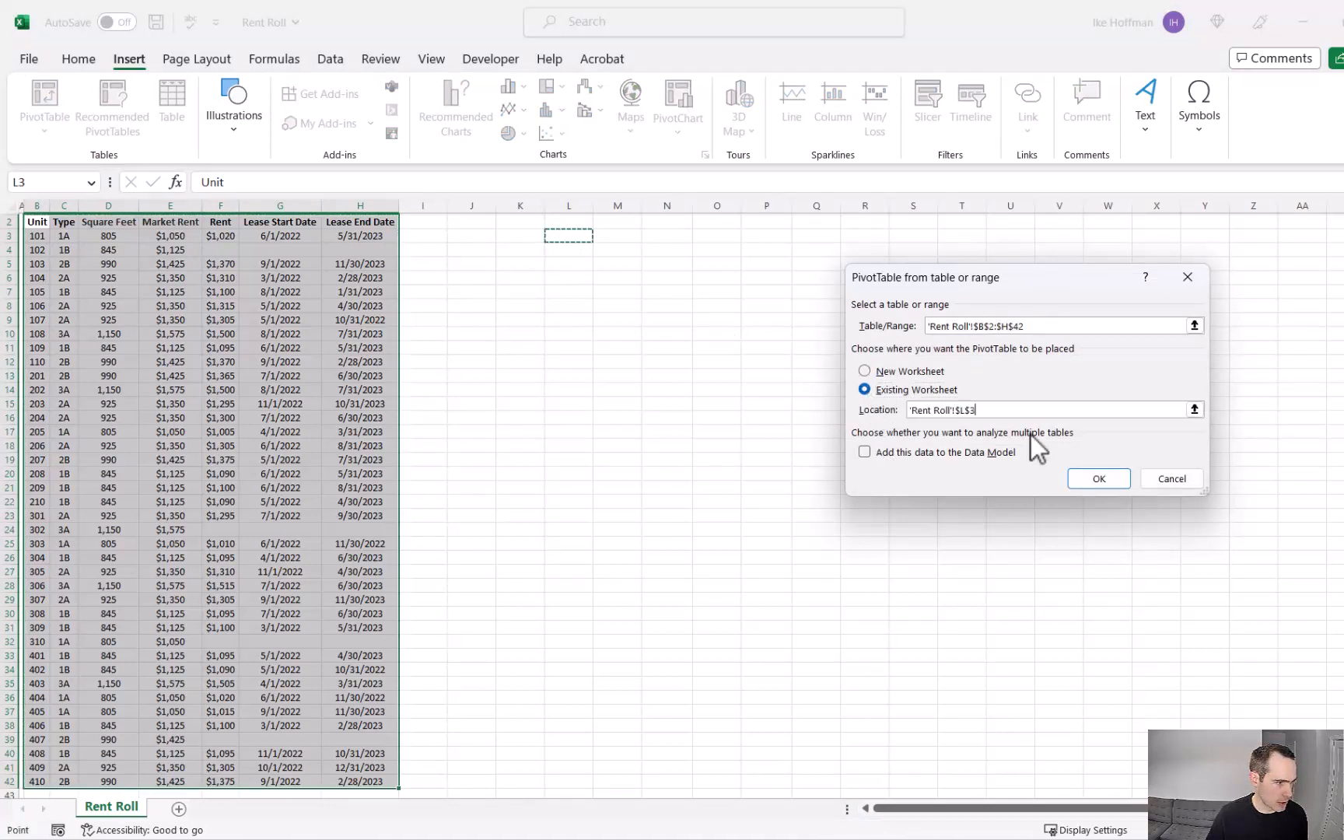
left_click(1081, 479)
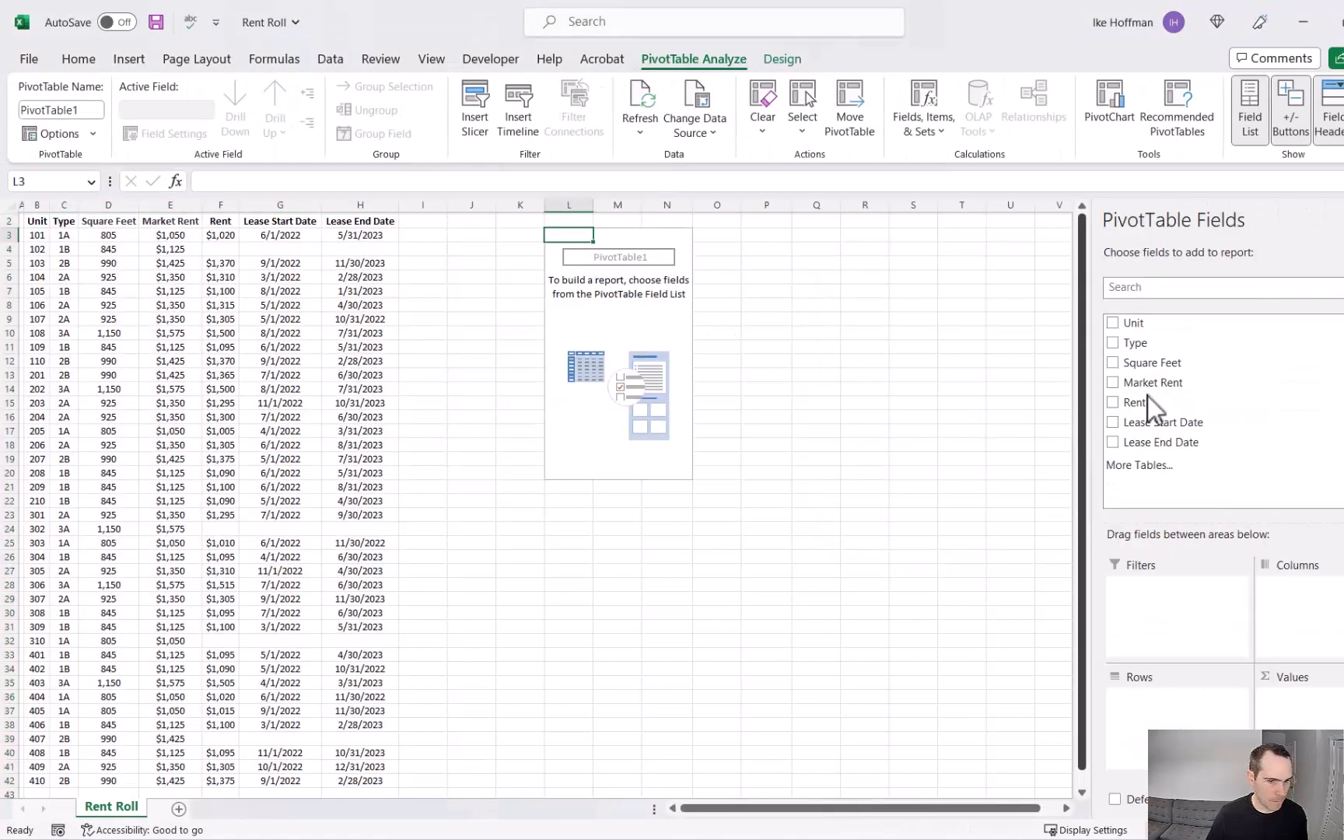
Step: Add Type to the PivotTable as row labels and again as a value summarized by count
left_click_drag(1213, 342, 1072, 763)
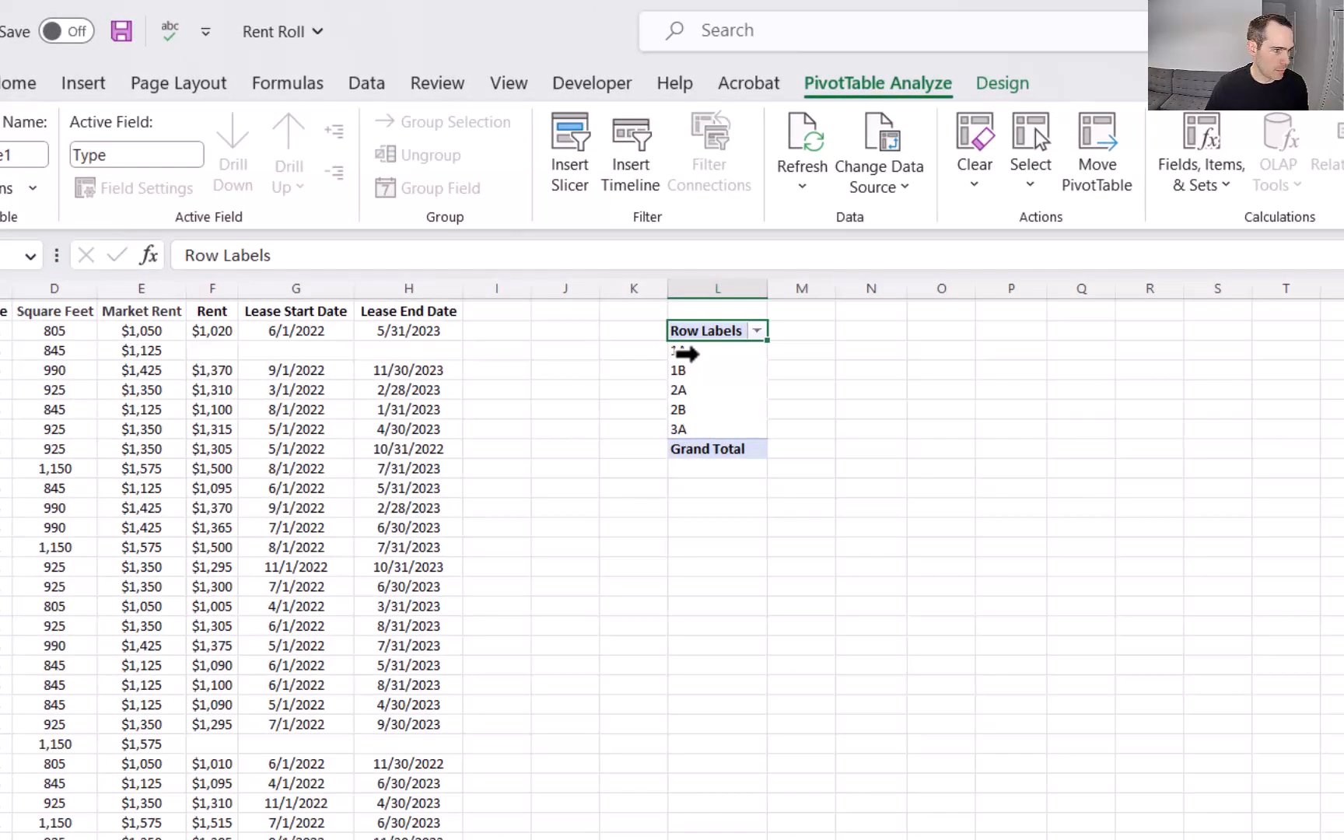
left_click_drag(678, 351, 679, 409)
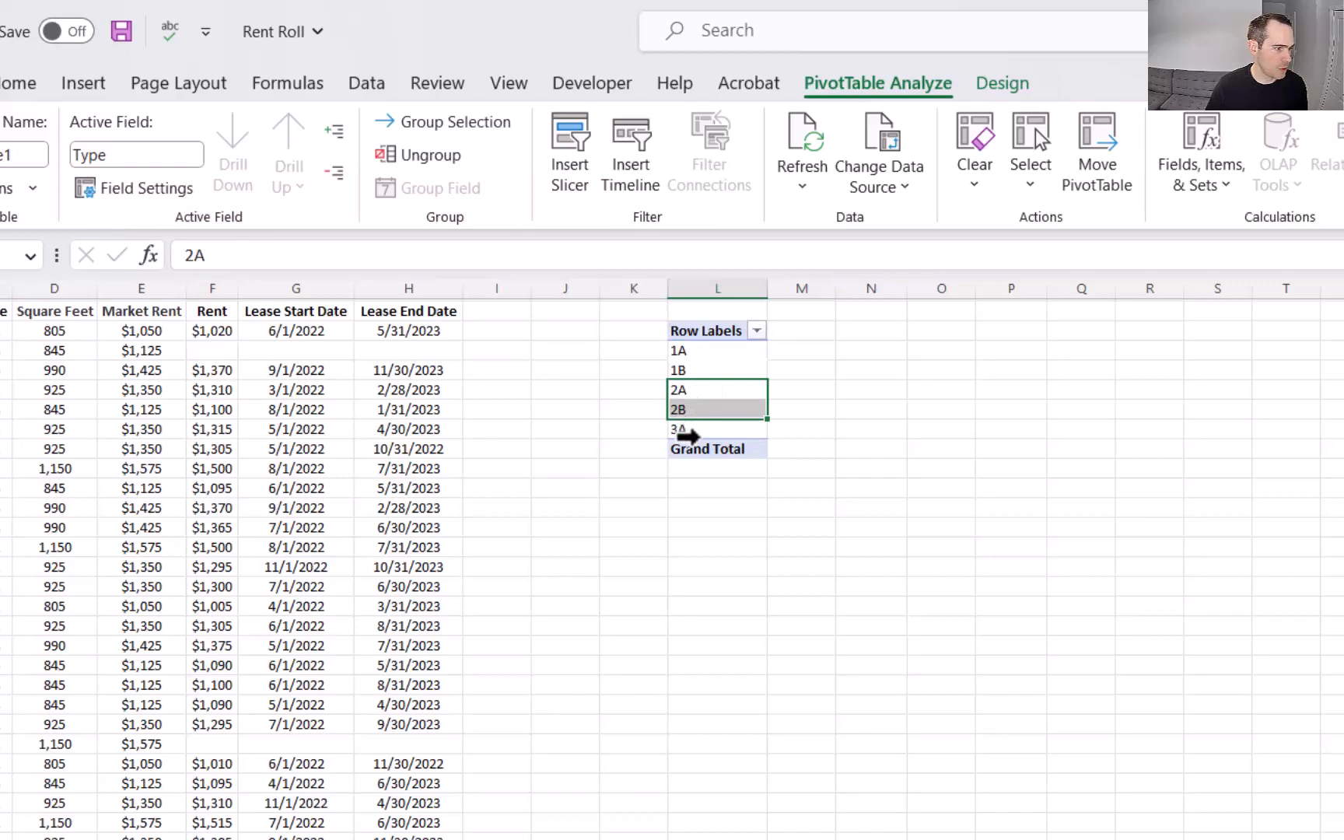
left_click(683, 432)
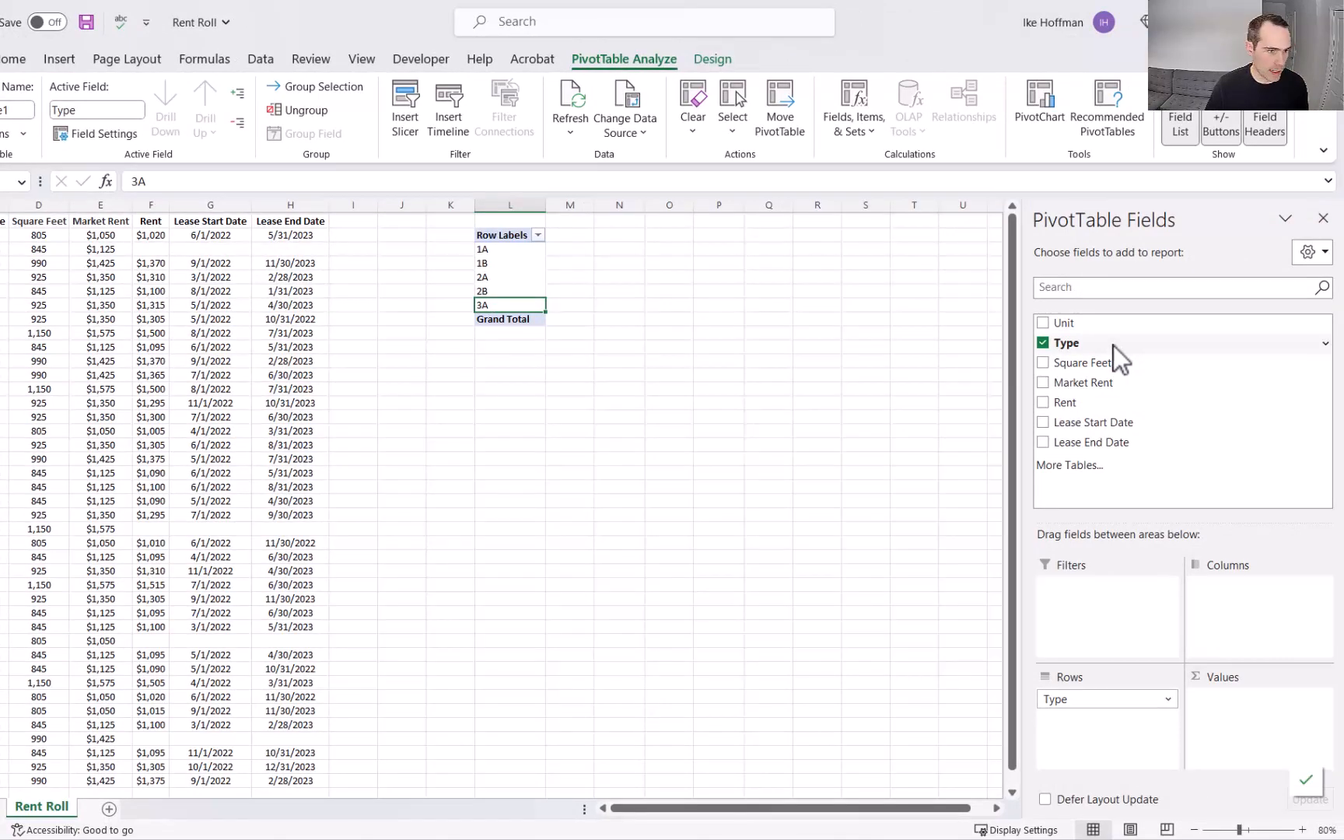
left_click_drag(1113, 345, 1245, 702)
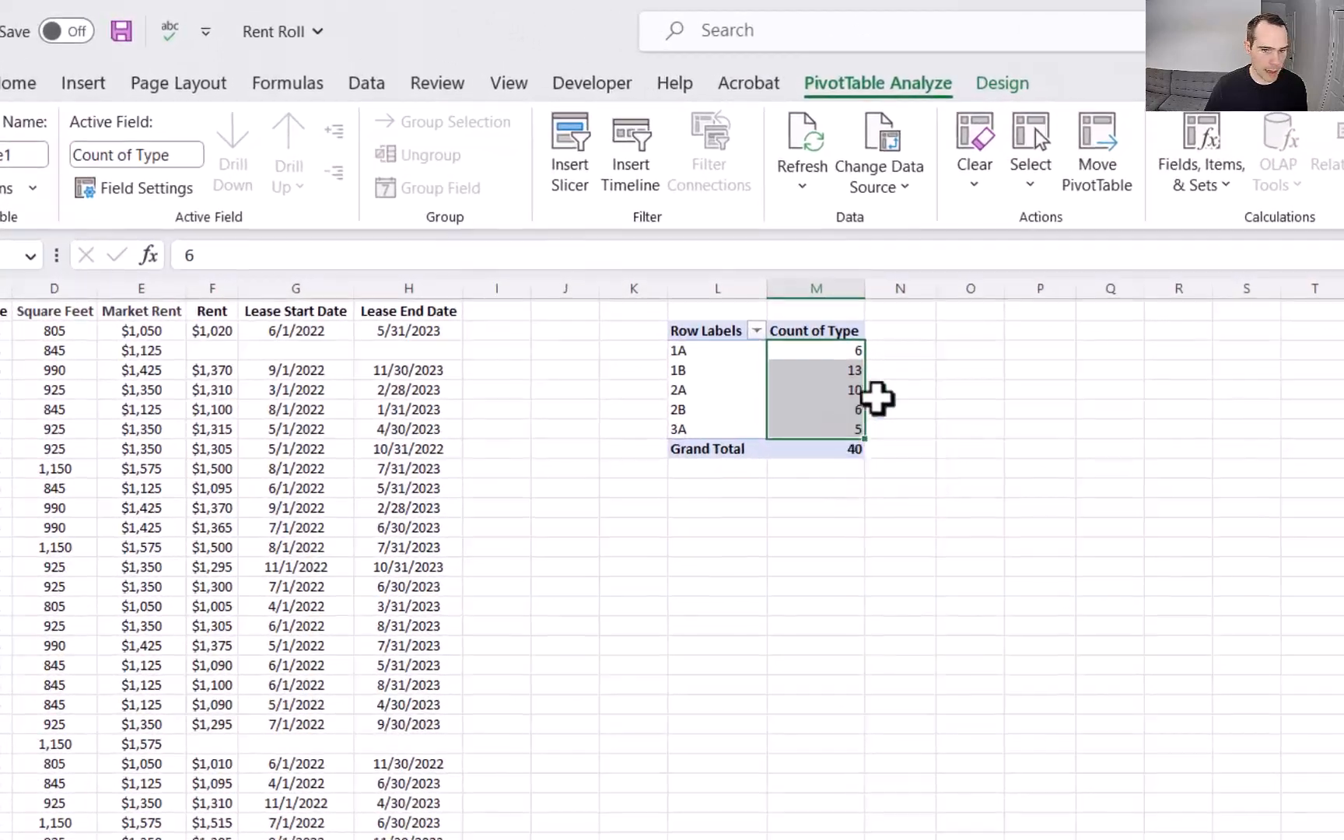
left_click(689, 291)
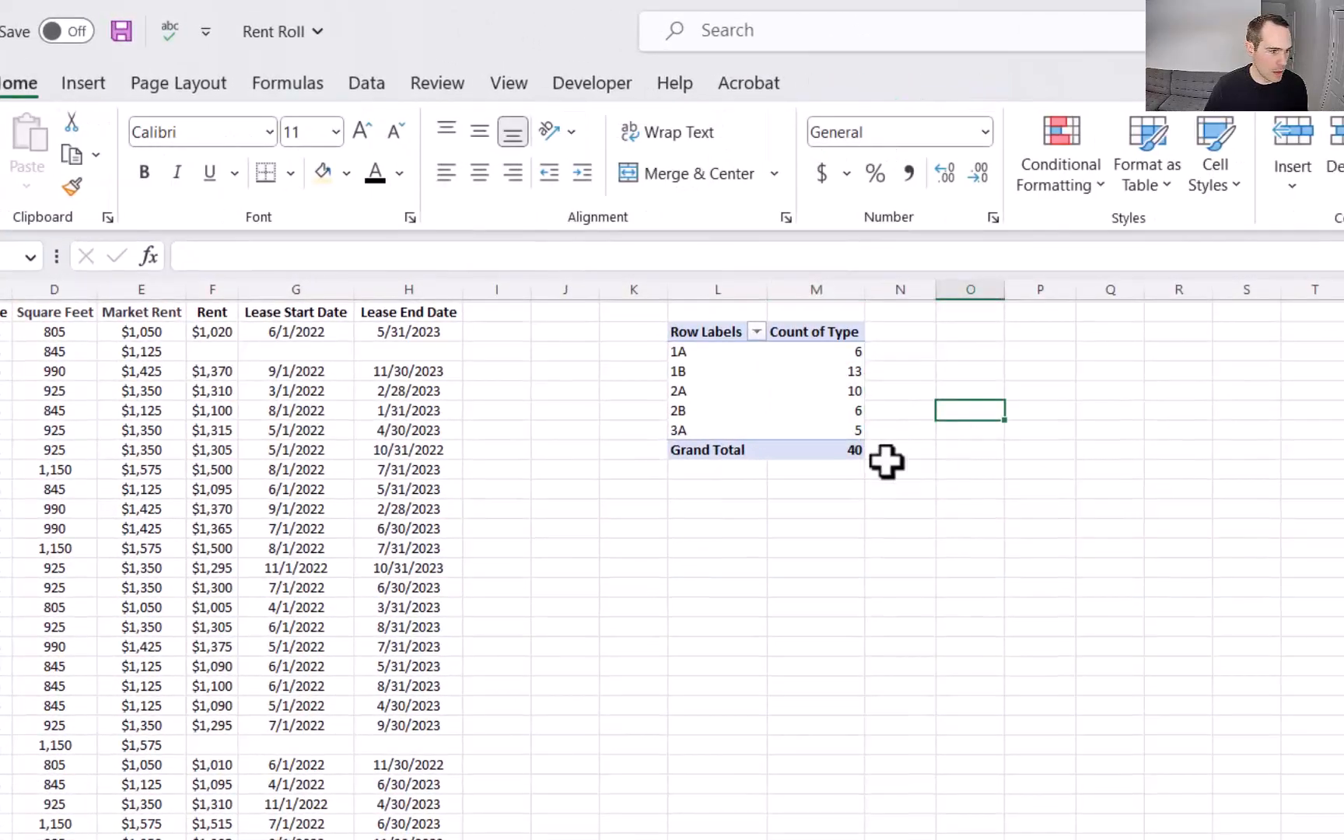
Step: Add Square Feet to the PivotTable values and summarize it by Average
left_click(788, 410)
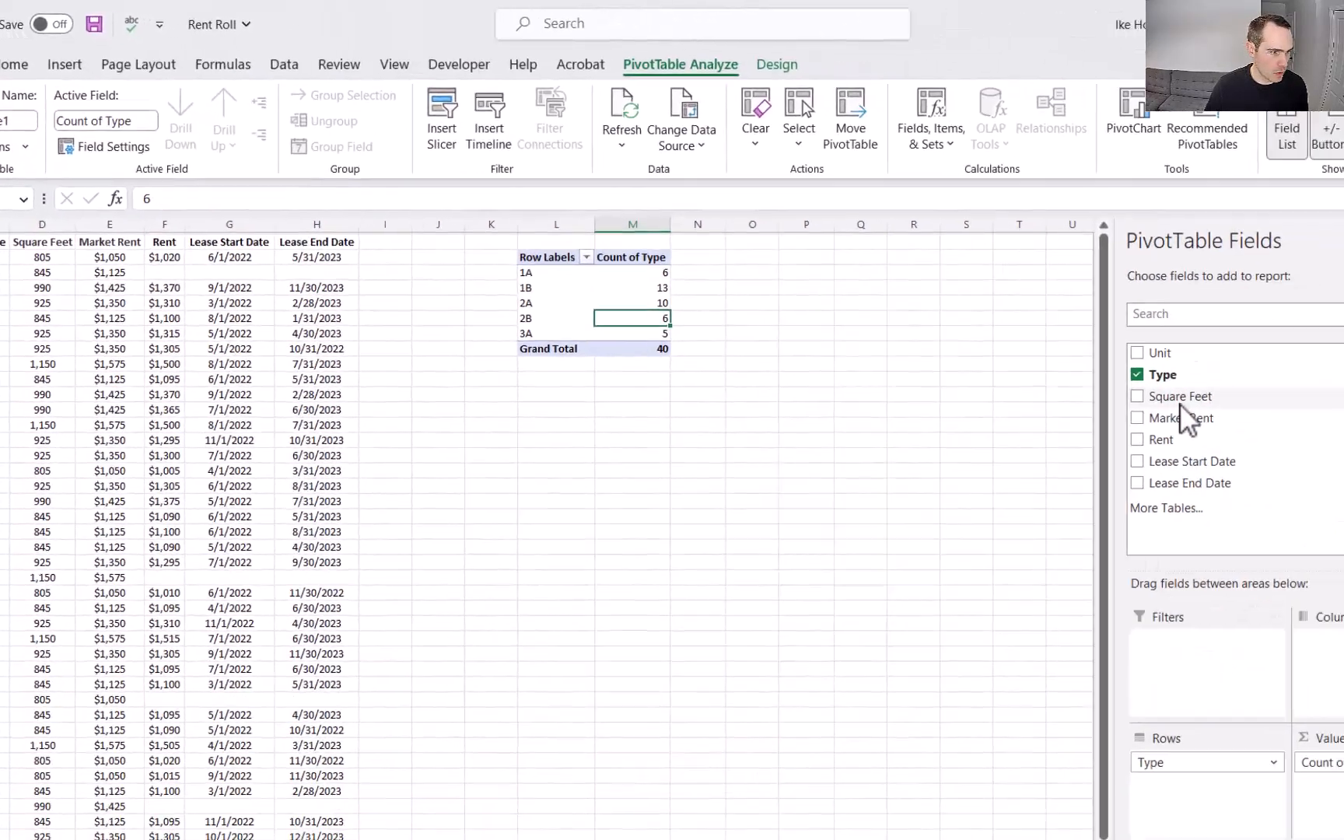
left_click_drag(1083, 363, 1263, 720)
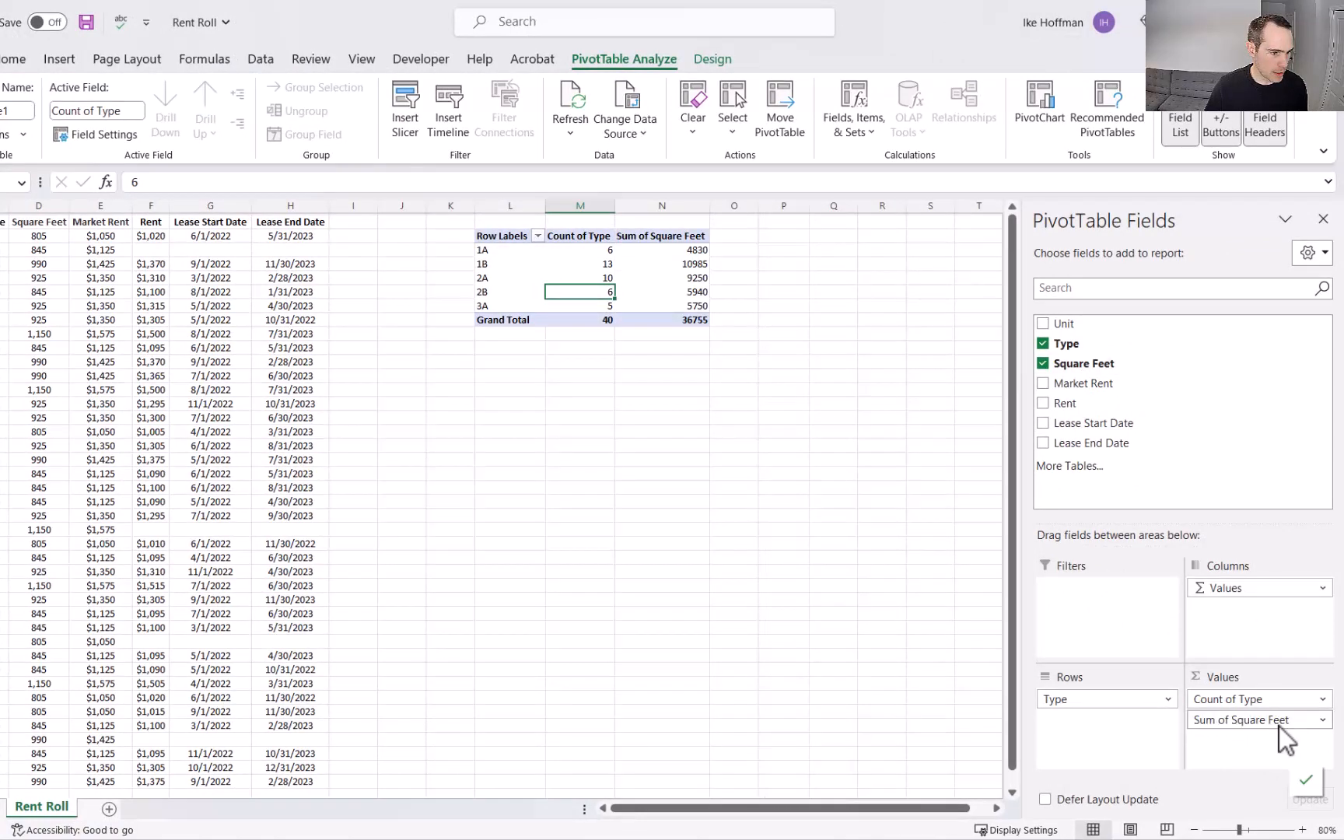
left_click(1279, 726)
left_click(1260, 697)
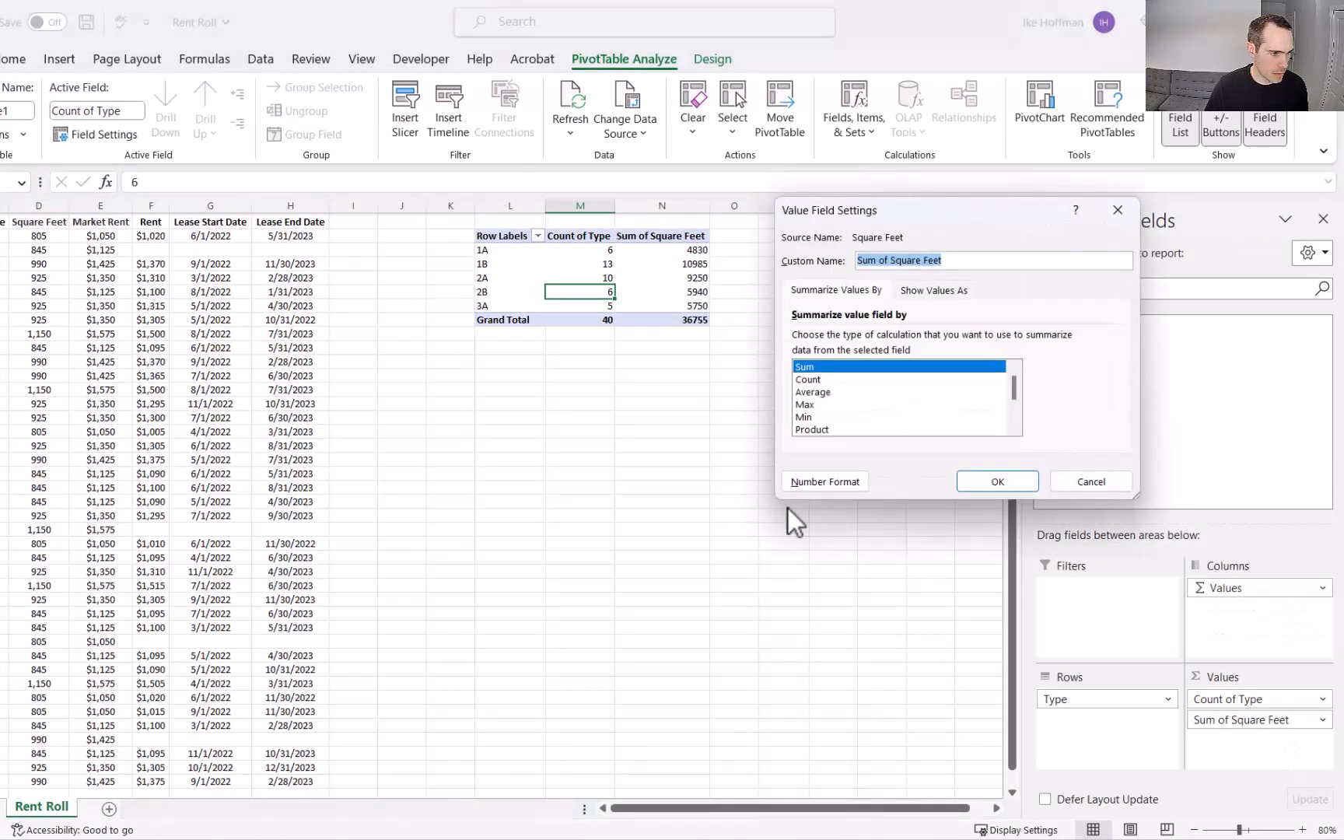
left_click(812, 391)
left_click(1001, 479)
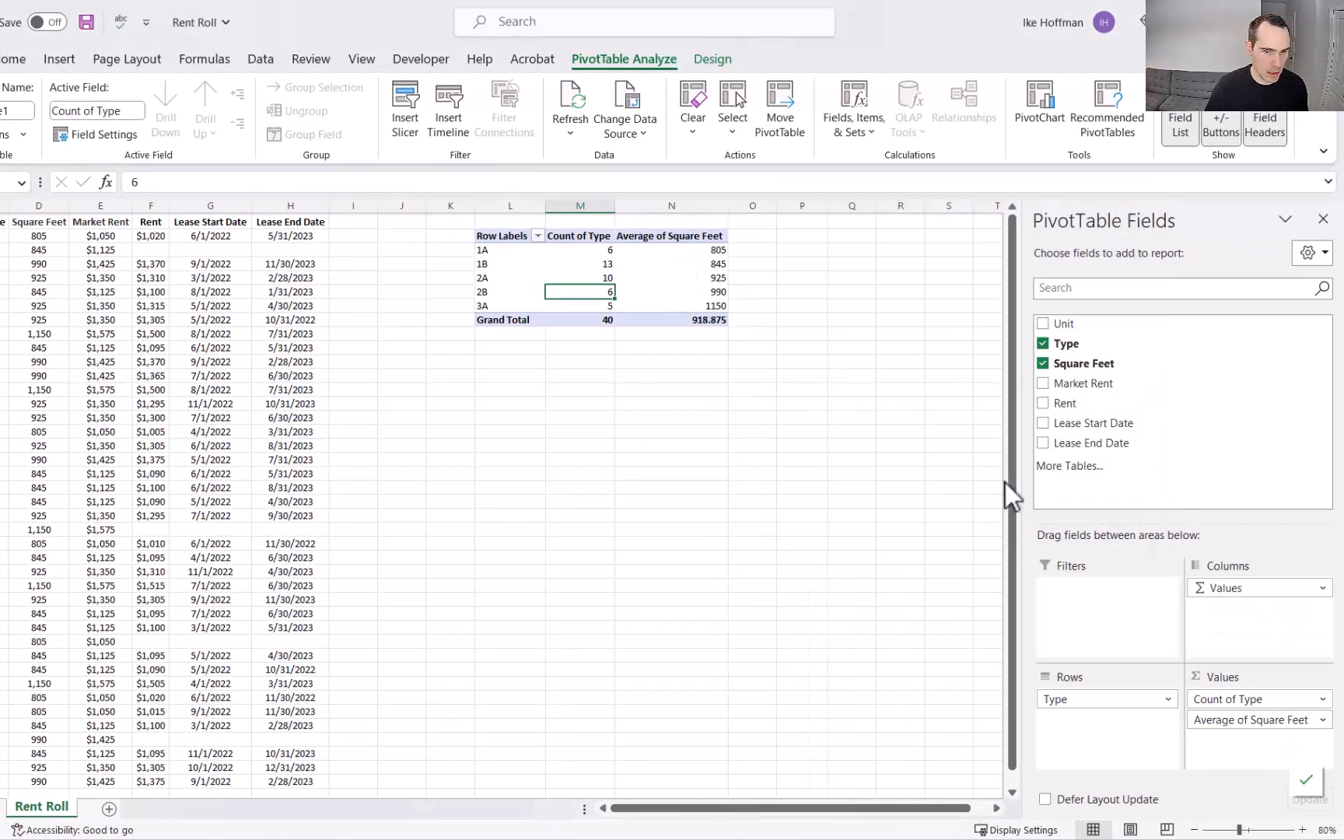
Step: Add Rent to the PivotTable values and summarize it by Average
left_click_drag(1126, 409, 1274, 745)
left_click(1314, 743)
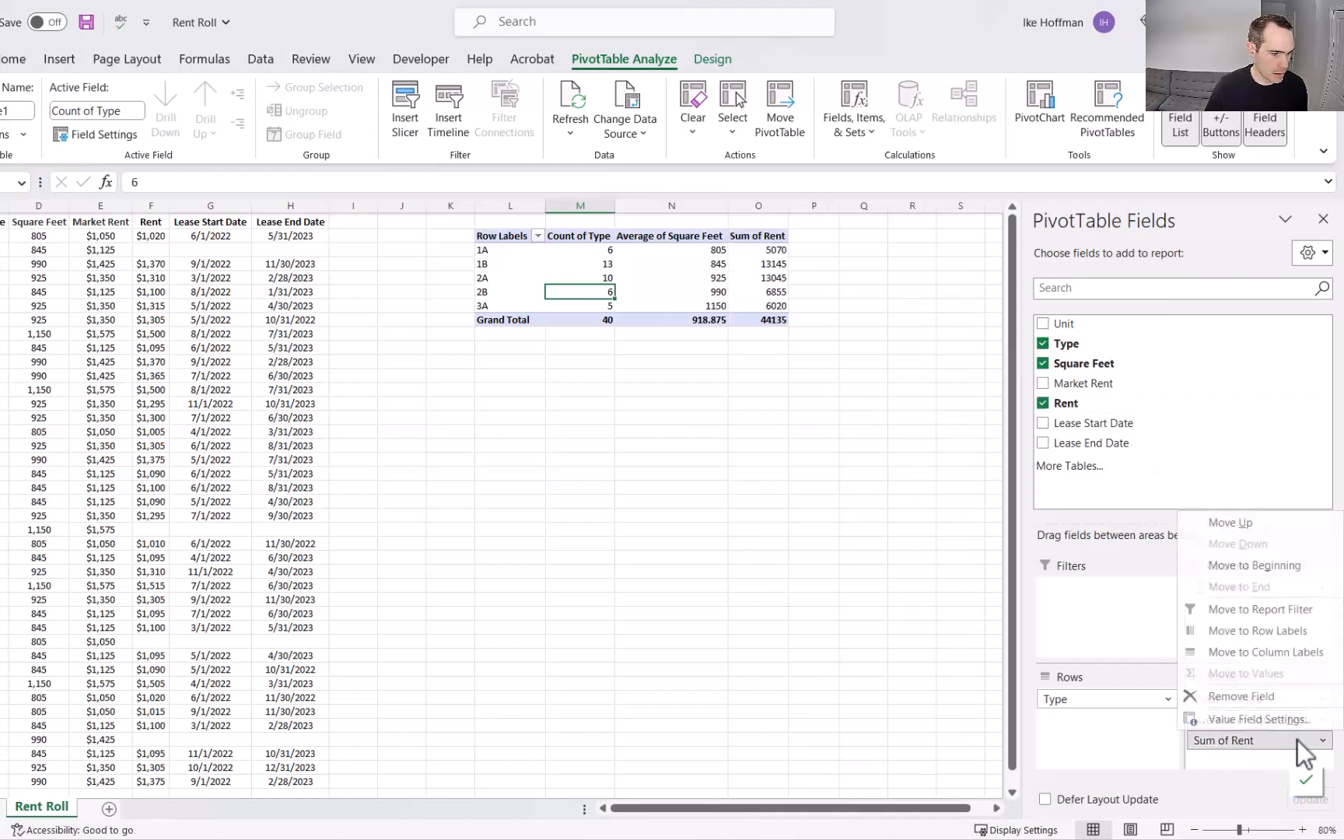
left_click(1275, 716)
left_click(819, 391)
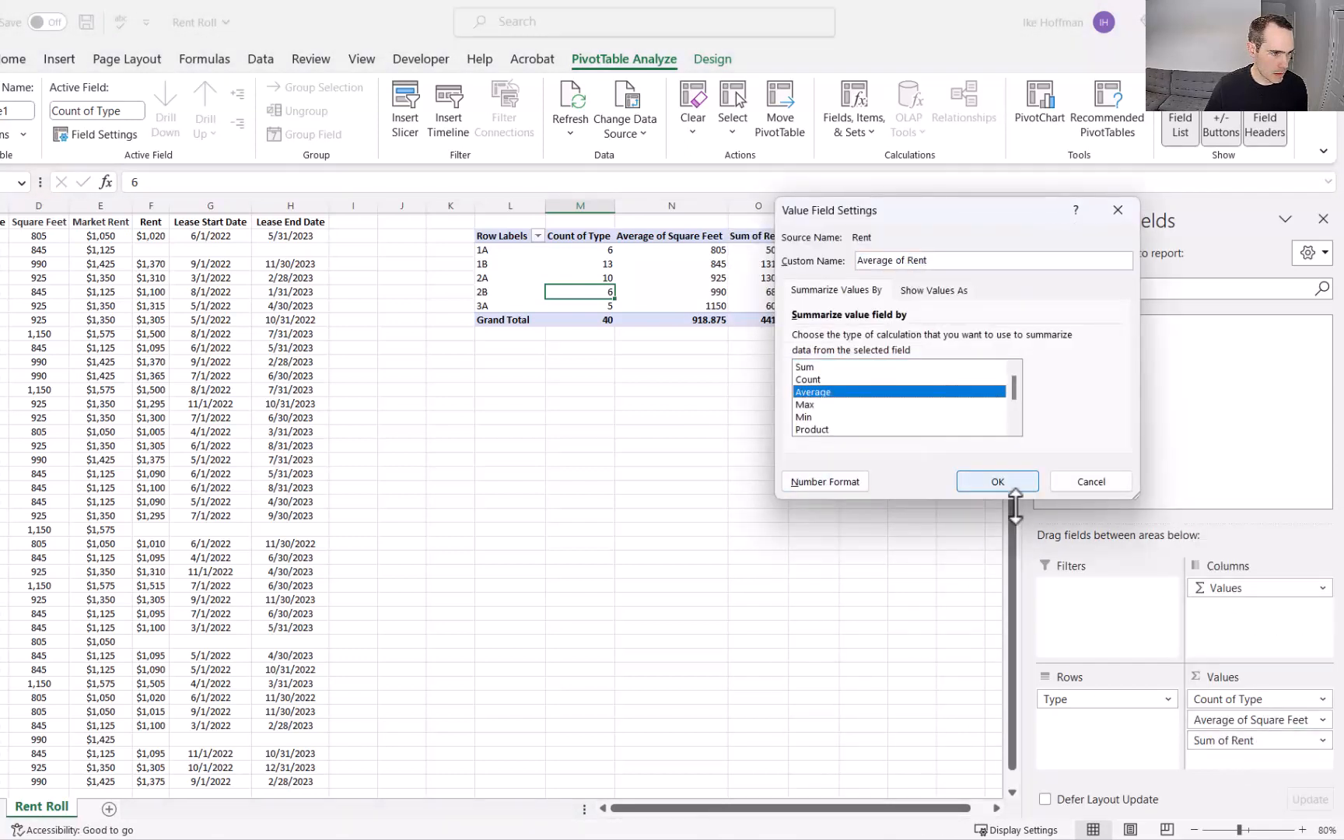
left_click(1000, 482)
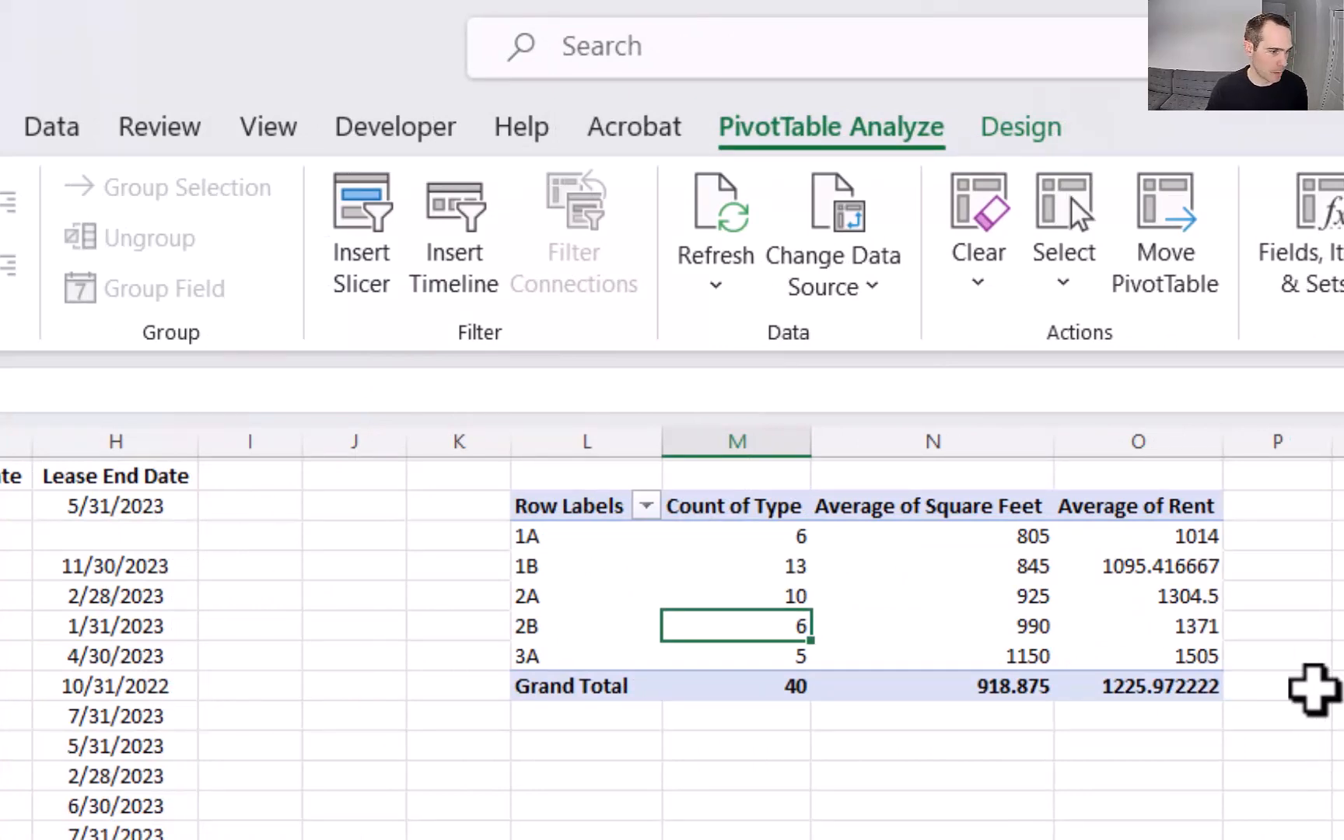
Step: Copy the PivotTable rows 1A through 3A and paste them as values into the model's Renovations Inputs table, starting at cell B4
left_click_drag(1214, 654, 560, 537)
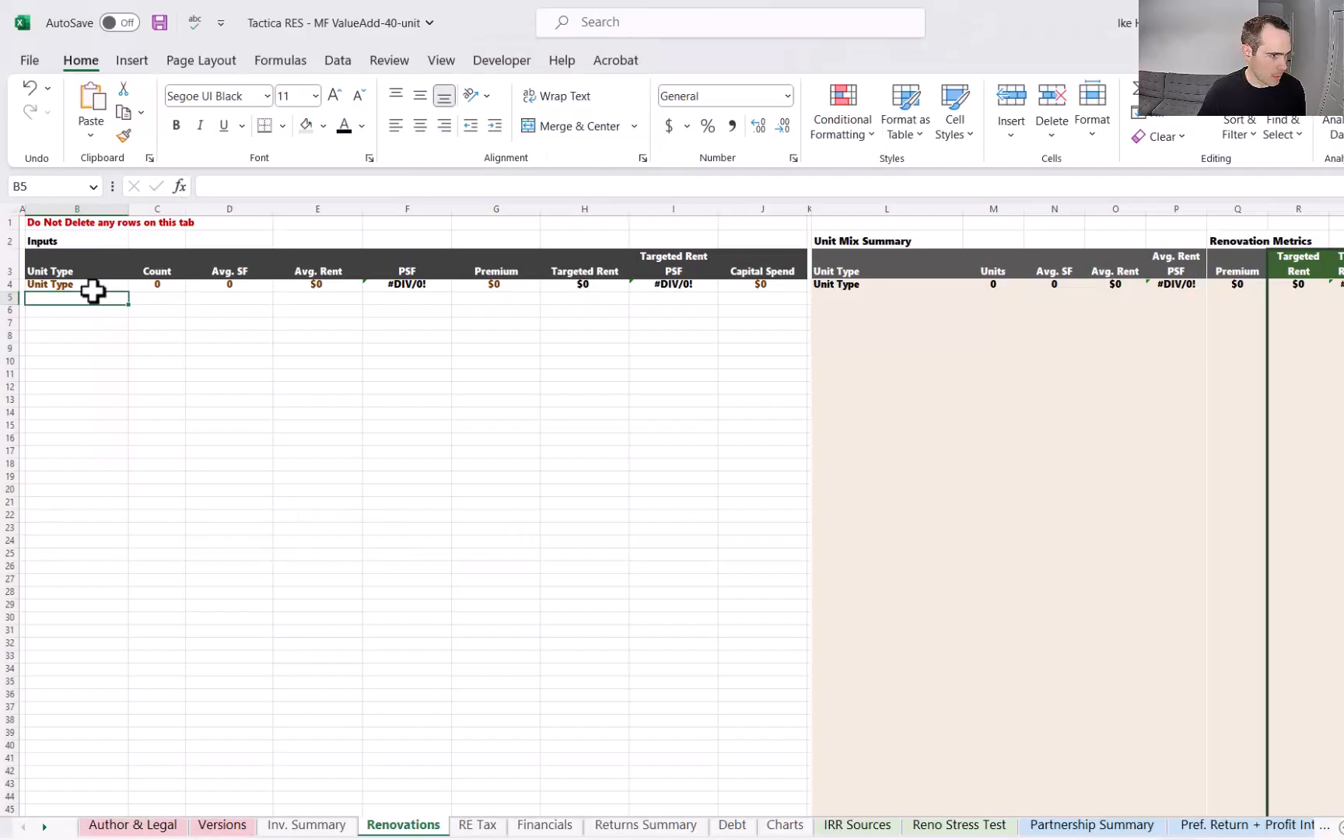
left_click(90, 287)
key("ctrl+alt+v")
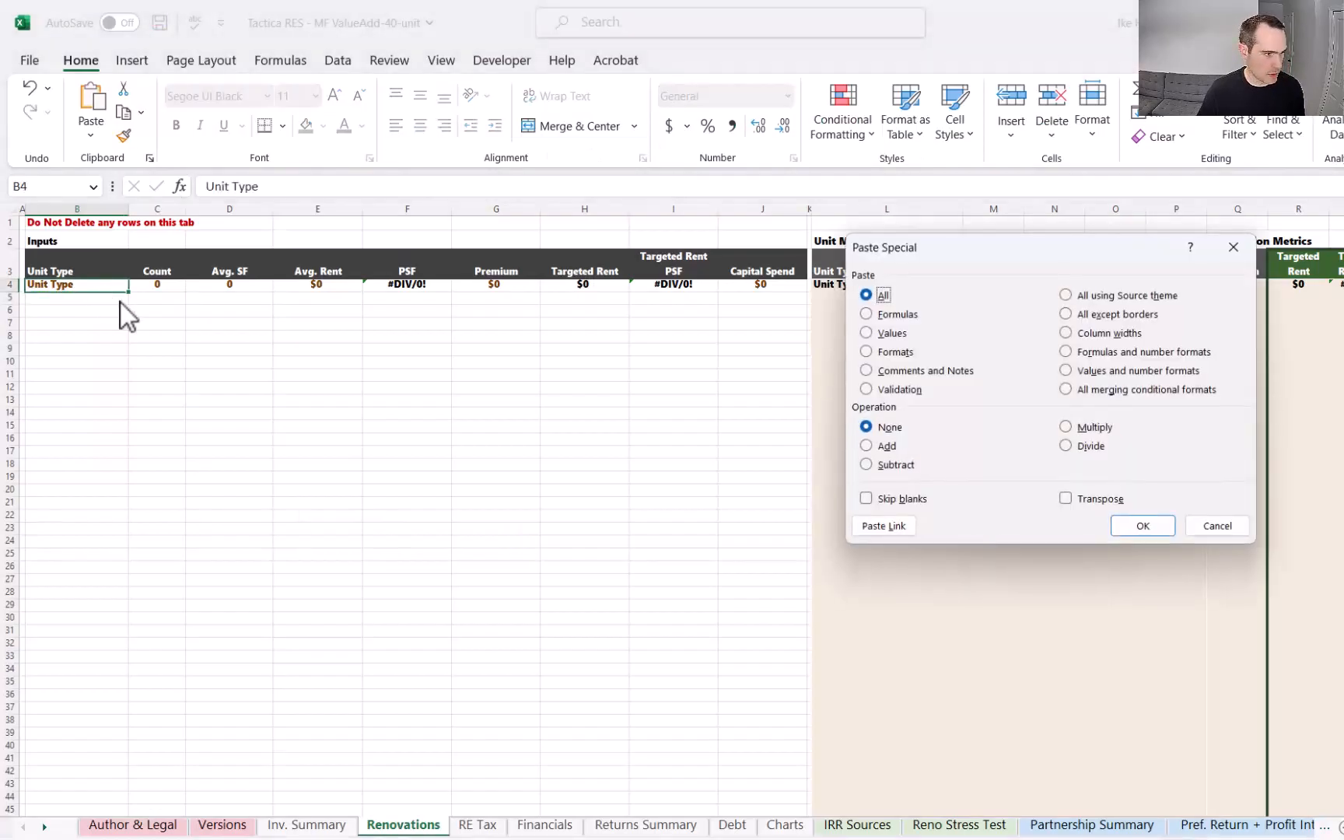
left_click(872, 332)
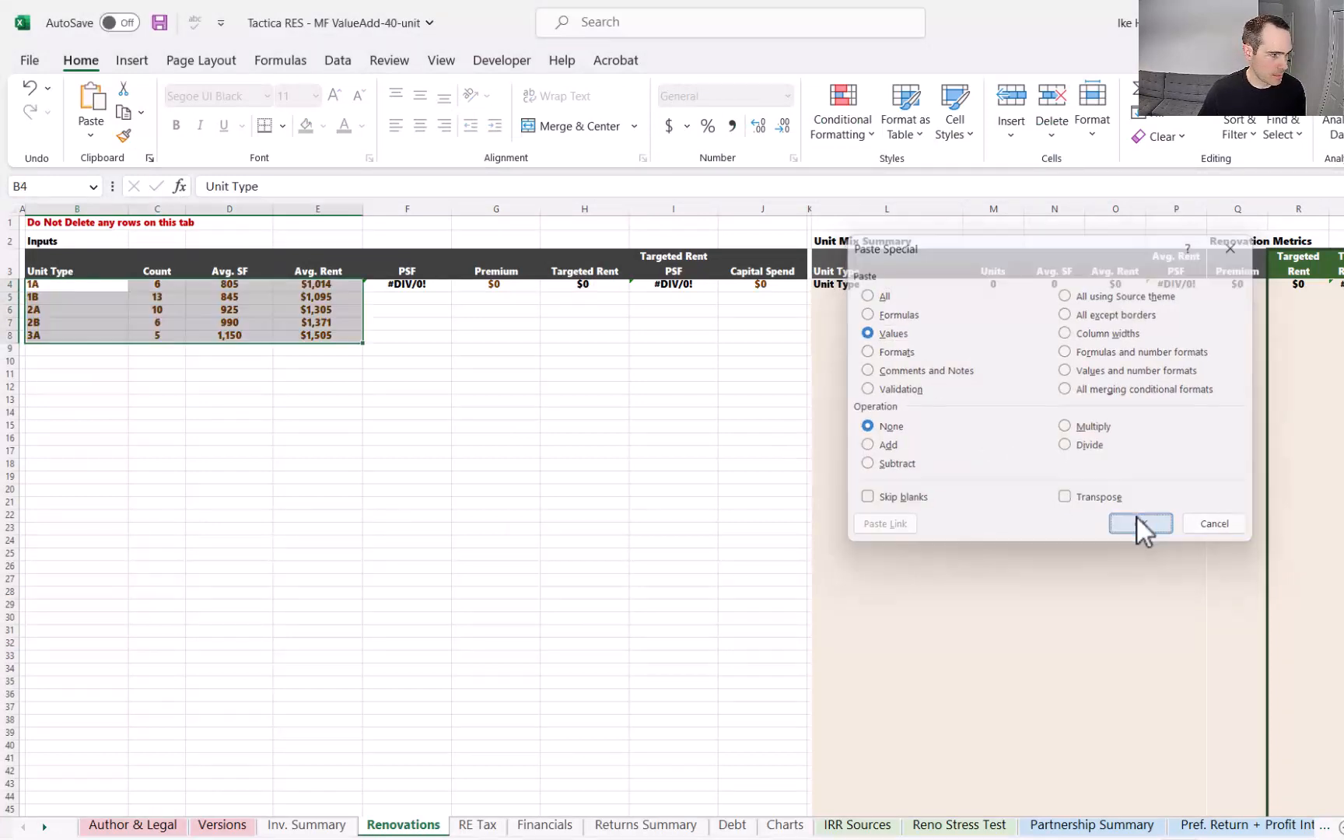
left_click(1140, 524)
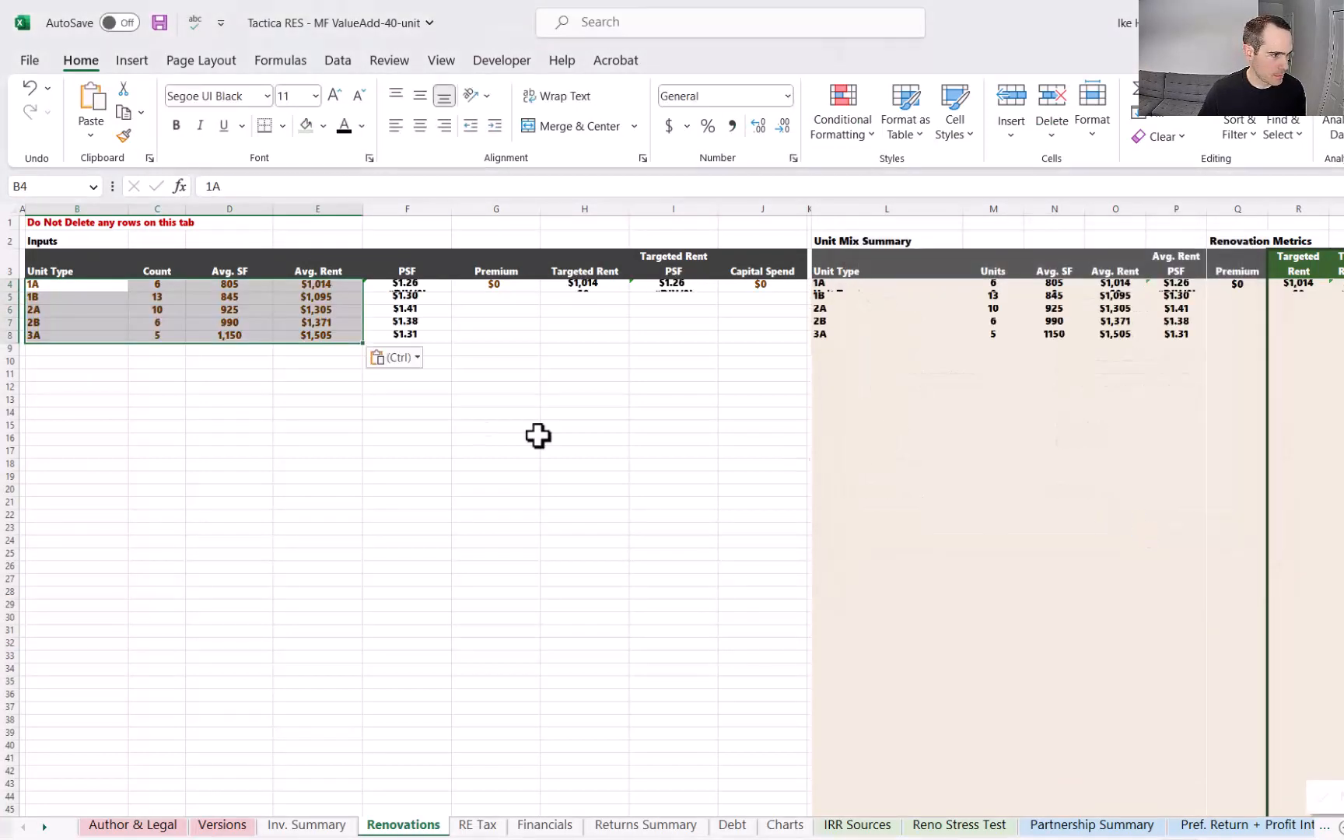
Step: Hide the unused rows 9 through 67 between the last unit type and the Total/Average row on the Renovations sheet
left_click(8, 349)
scroll(48, 746, "down", 1)
scroll(48, 746, "down", 8)
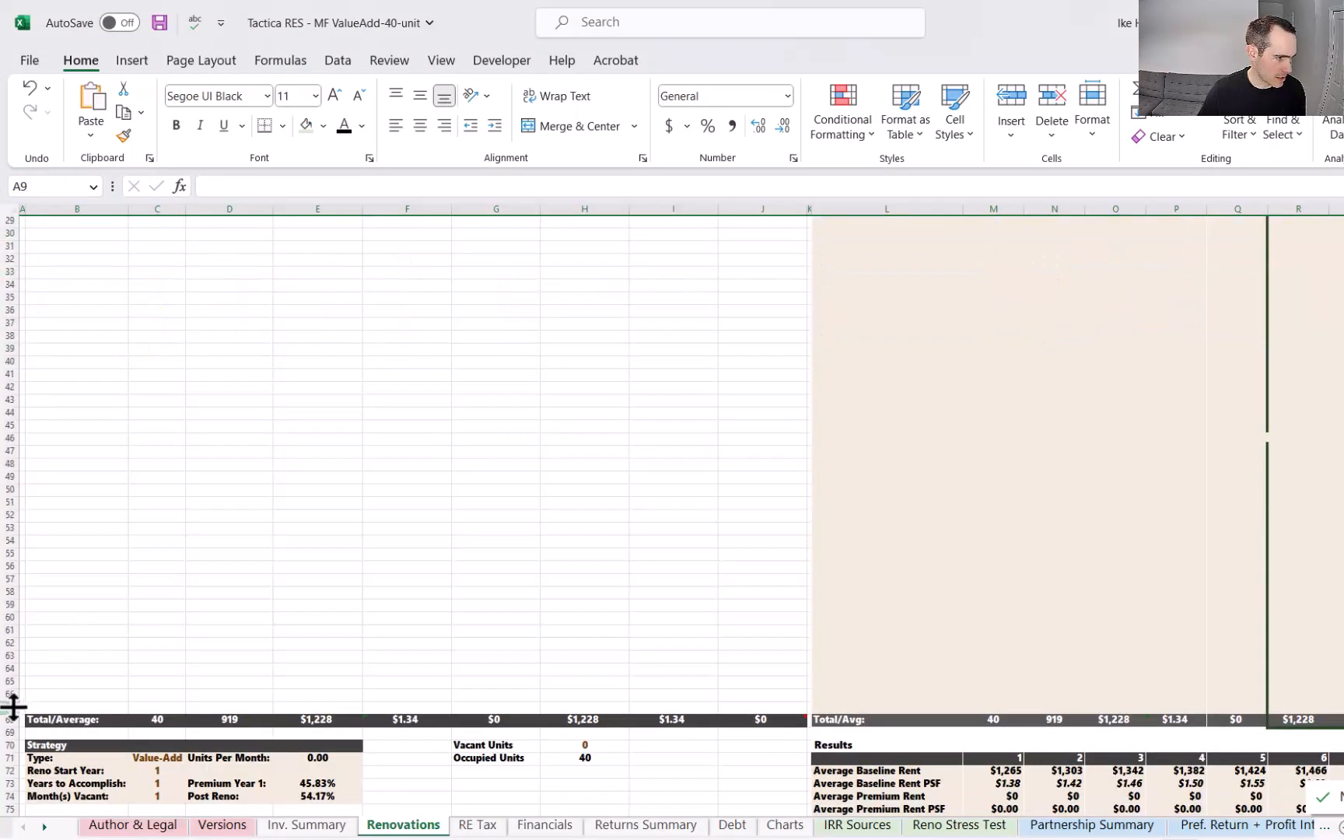
left_click(14, 709, "shift")
right_click(12, 599)
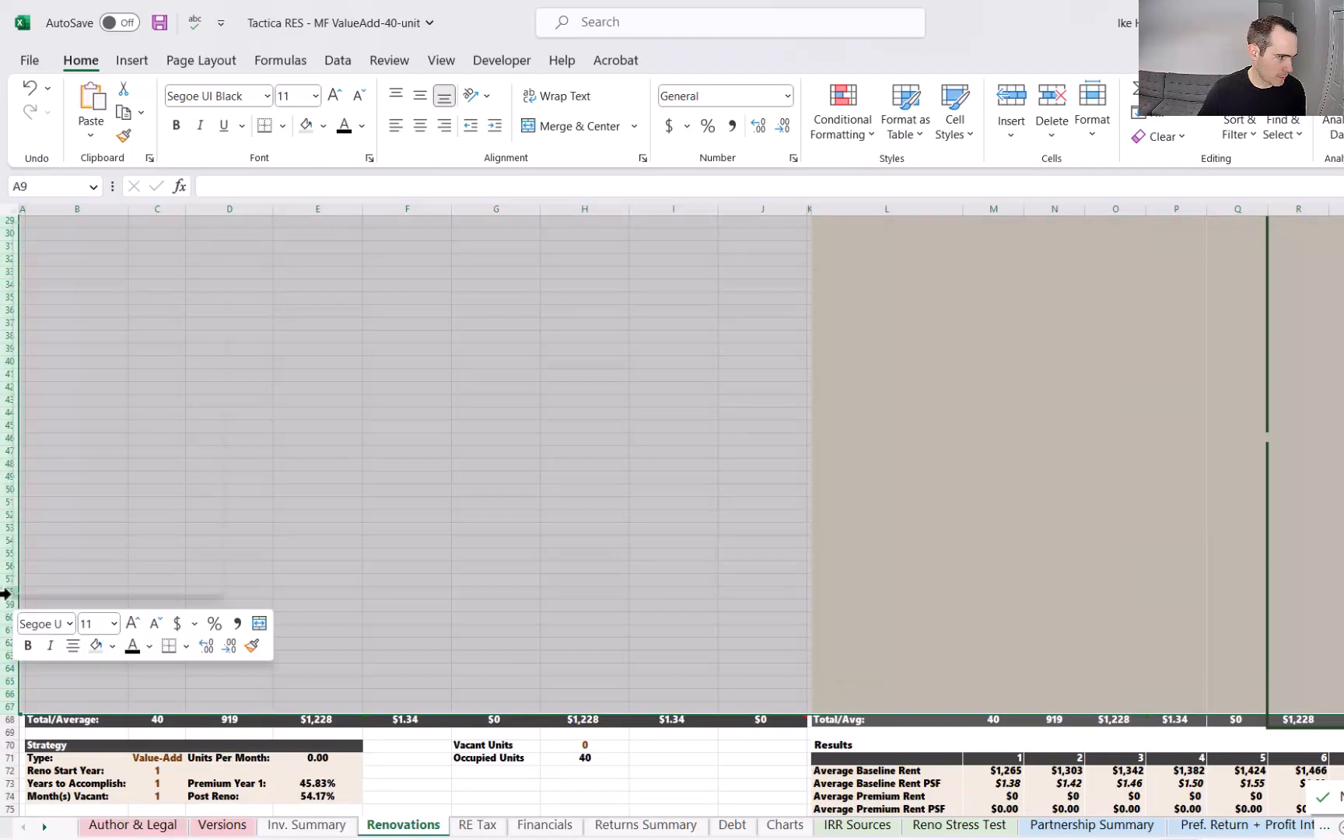
left_click(69, 551)
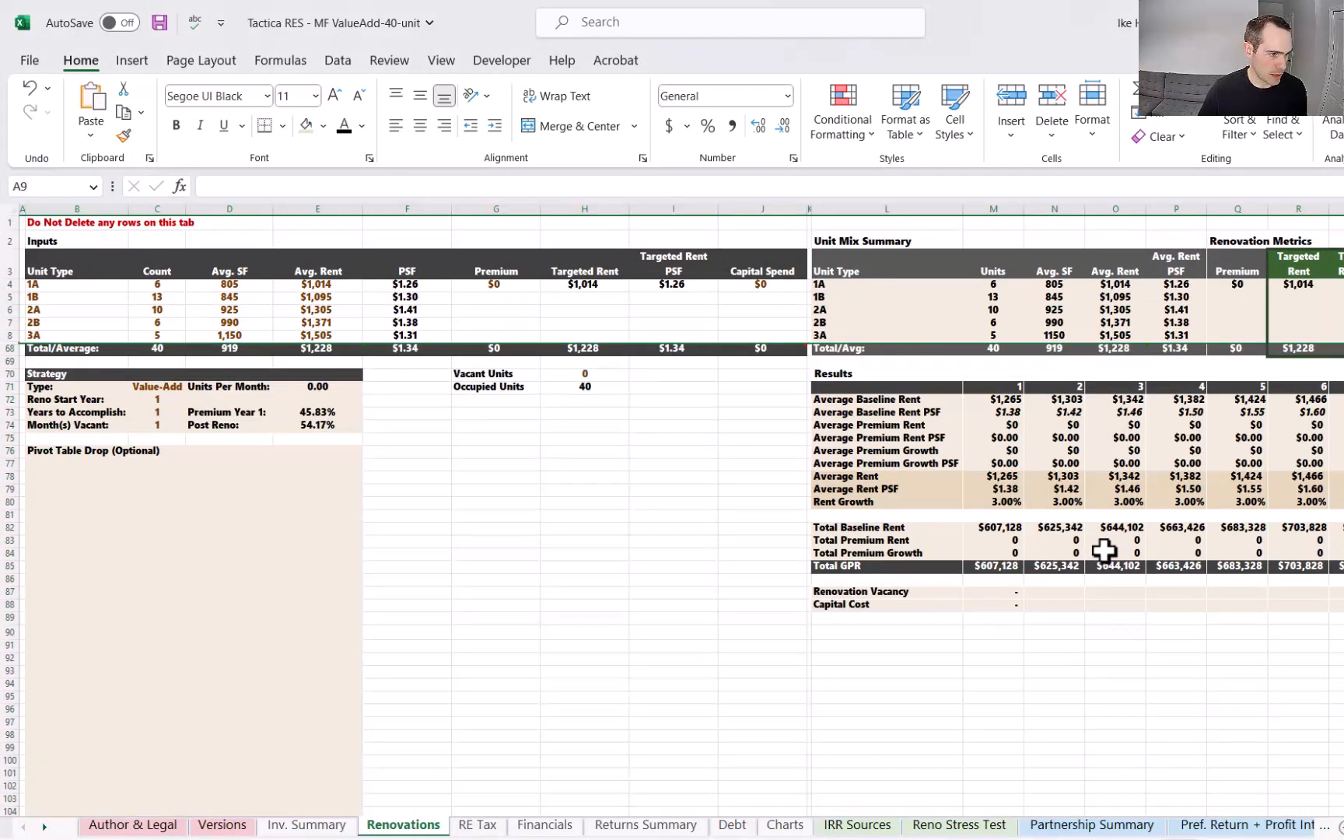
Step: Switch to the Rent Comp Analysis workbook and examine the comps' unit renovation statuses and the estimated monthly RUBS for one-bedroom units
key("alt+Tab")
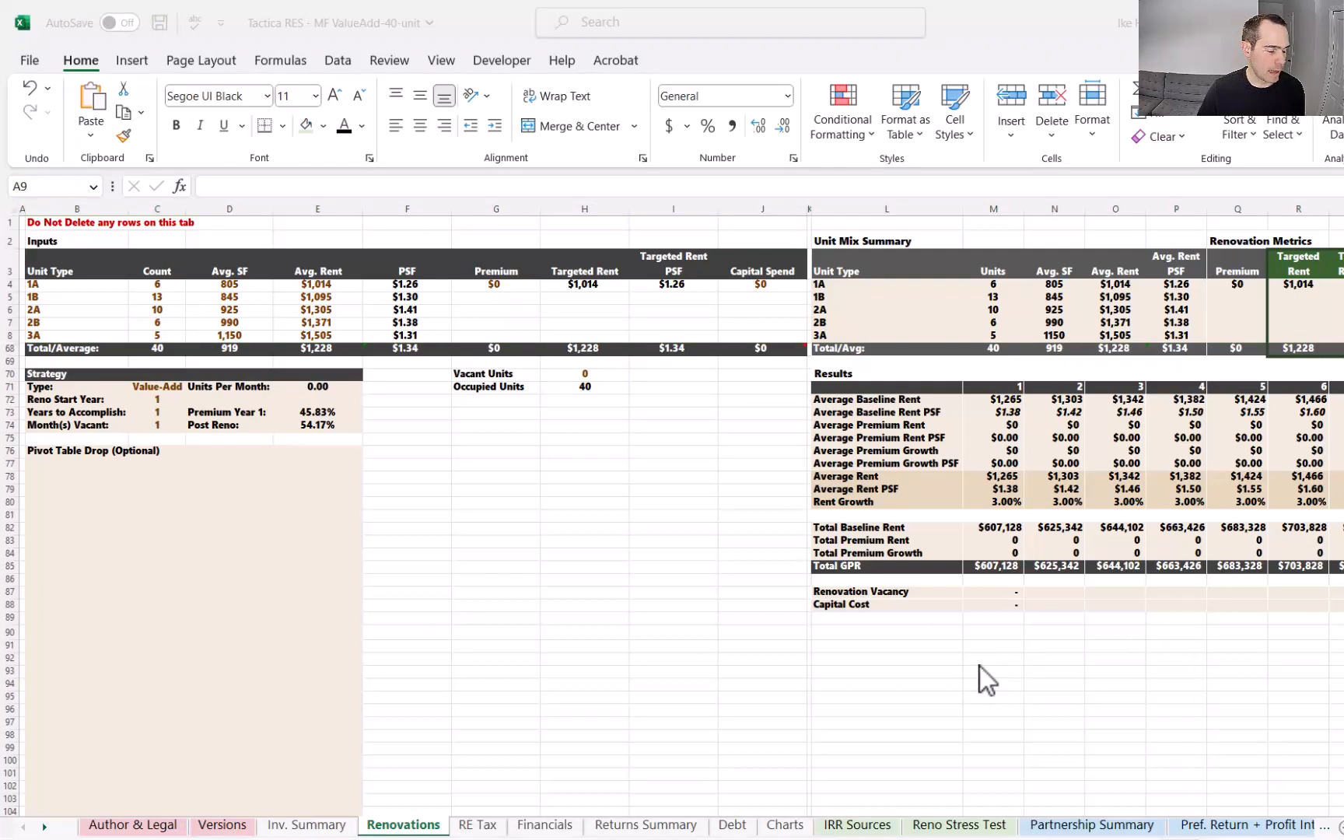
left_click(952, 663)
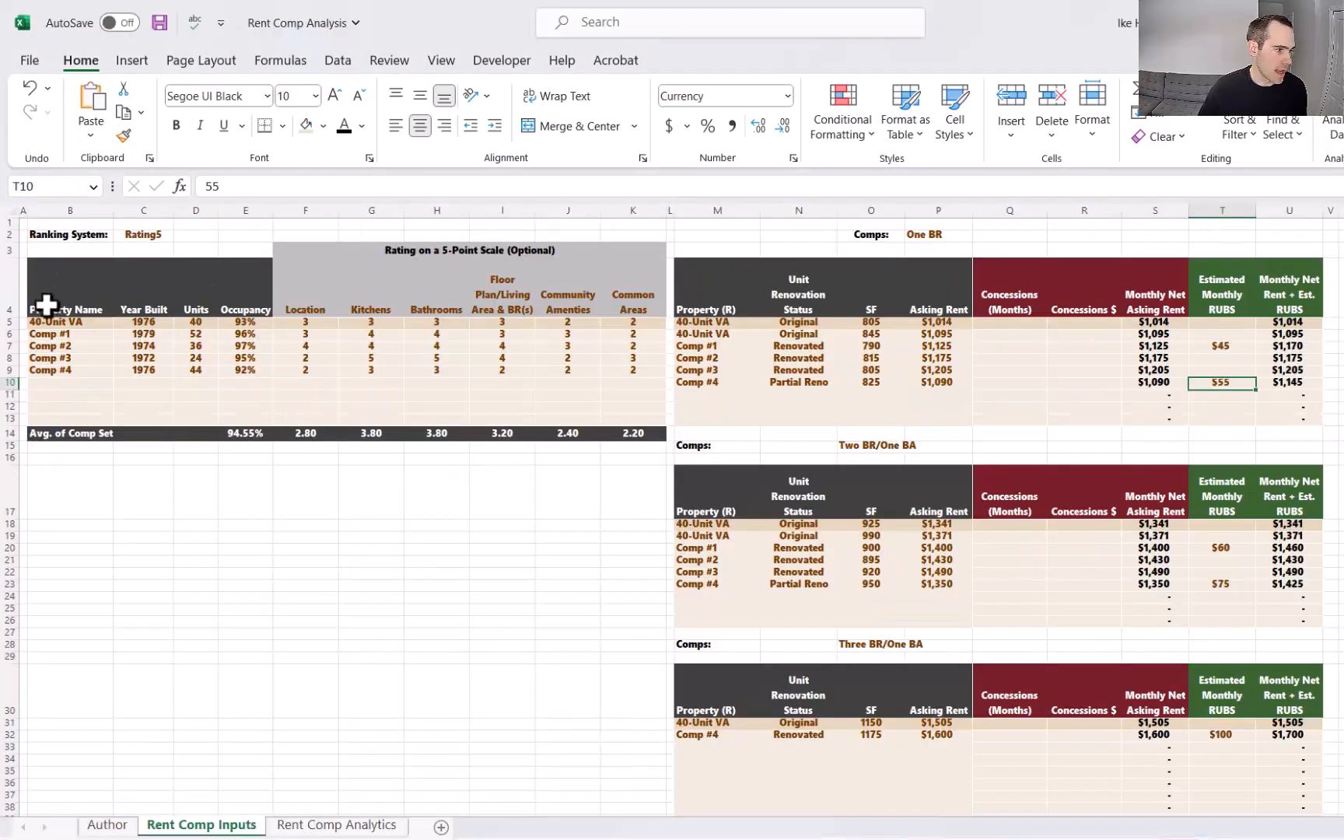
left_click(11, 321)
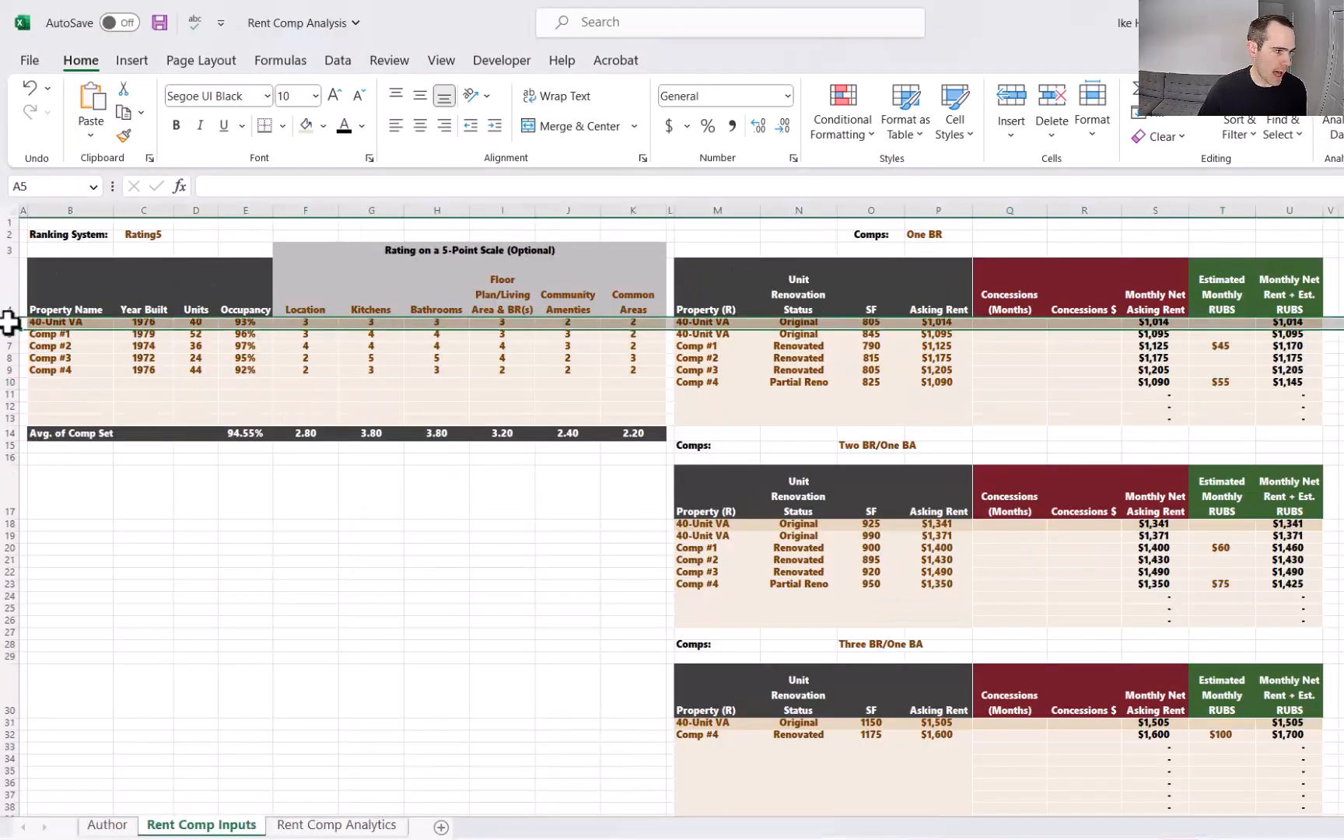
left_click_drag(47, 334, 51, 370)
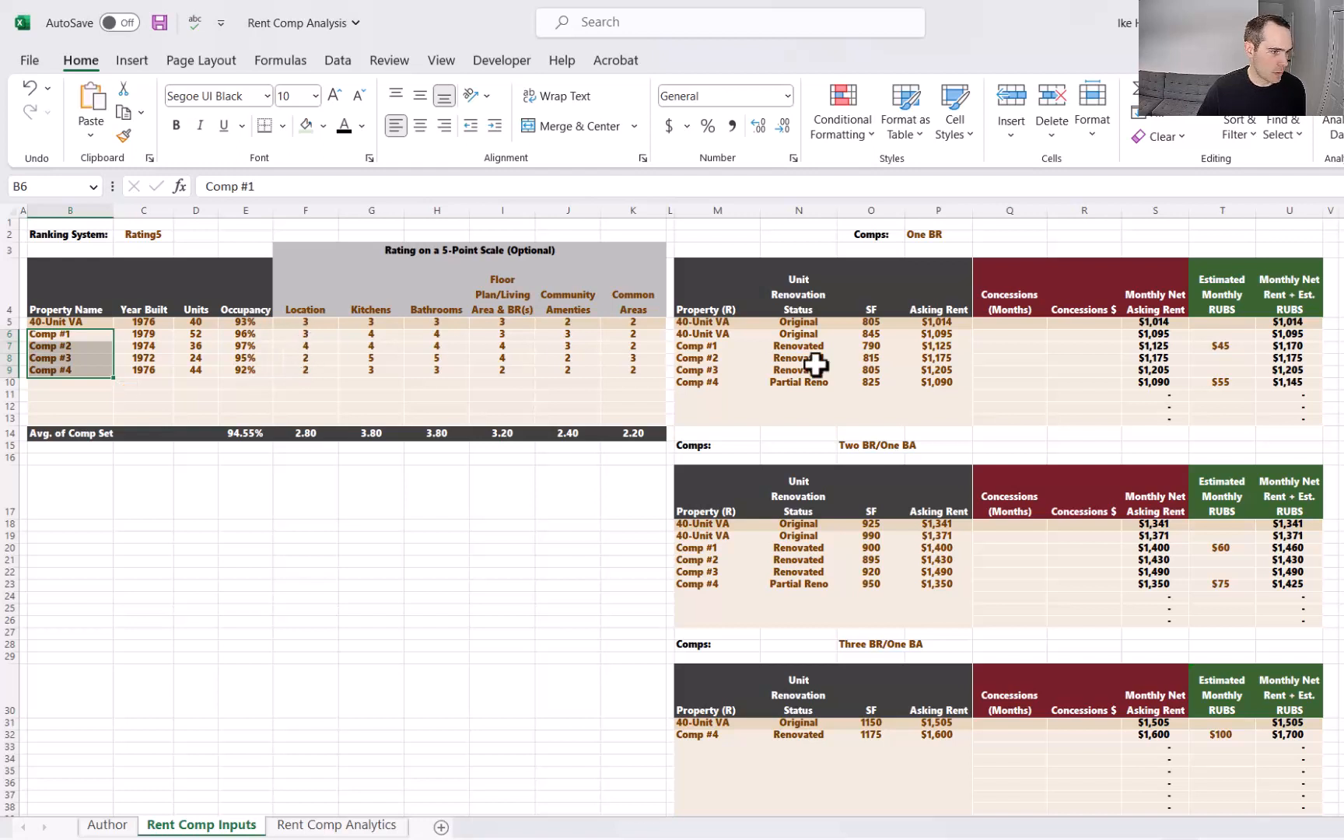
left_click_drag(809, 346, 817, 378)
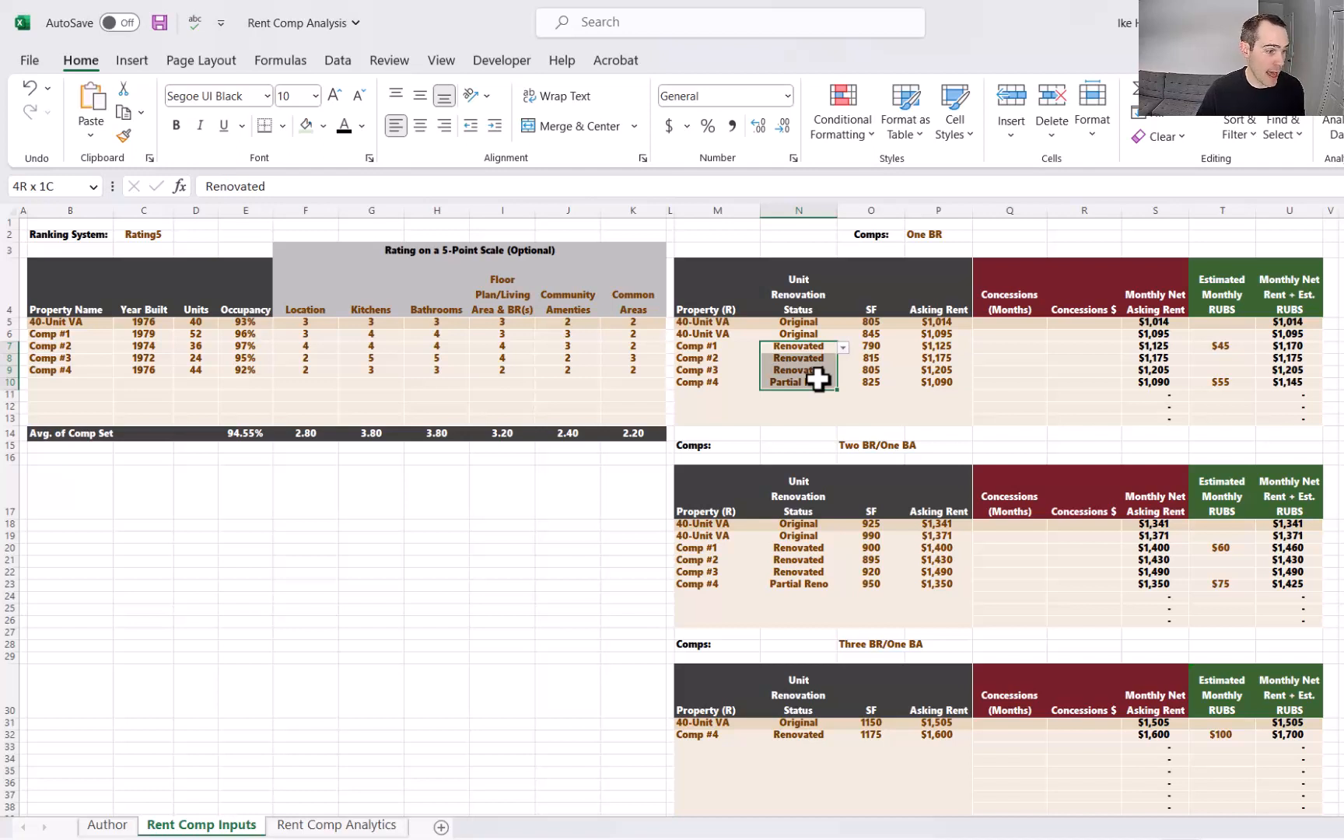
left_click(816, 381)
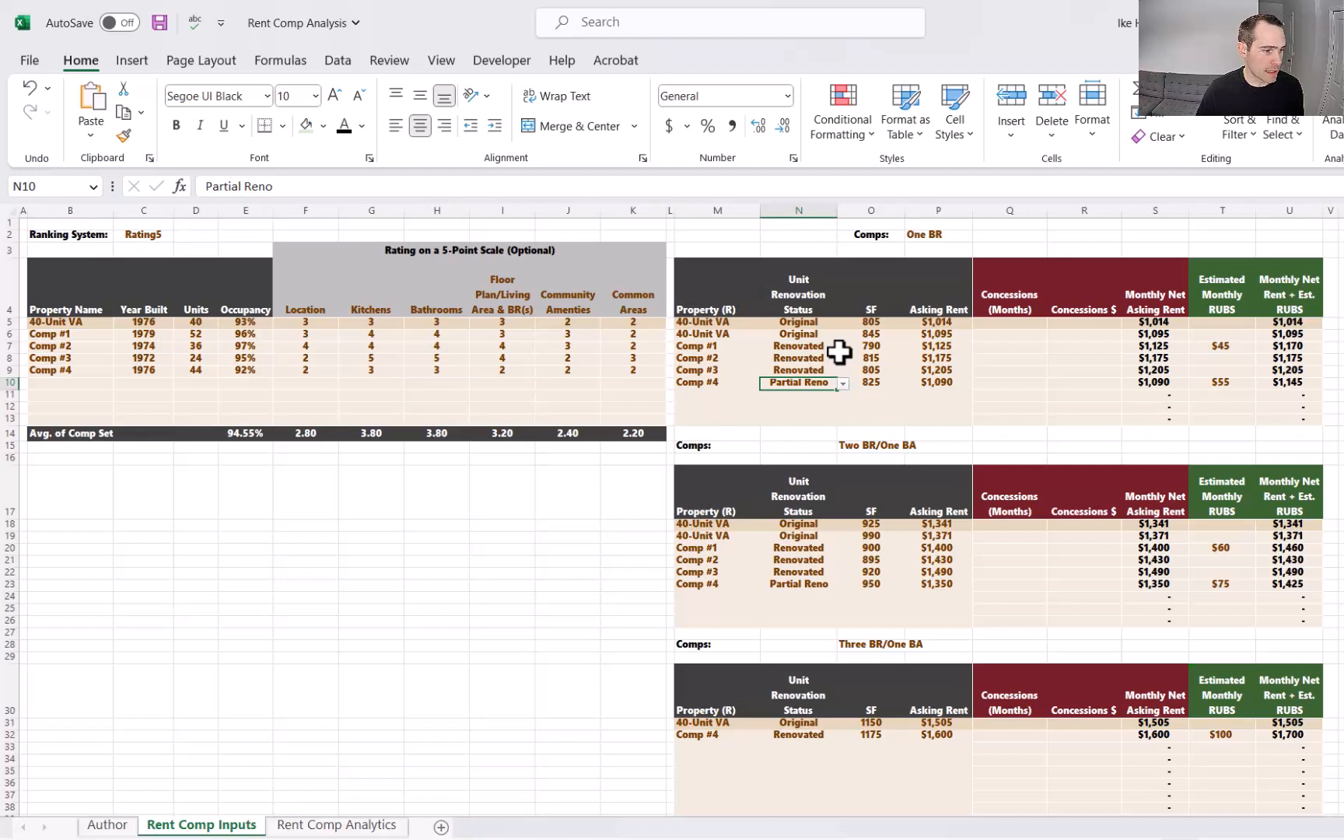
left_click(1224, 348)
left_click(1233, 383)
type("55")
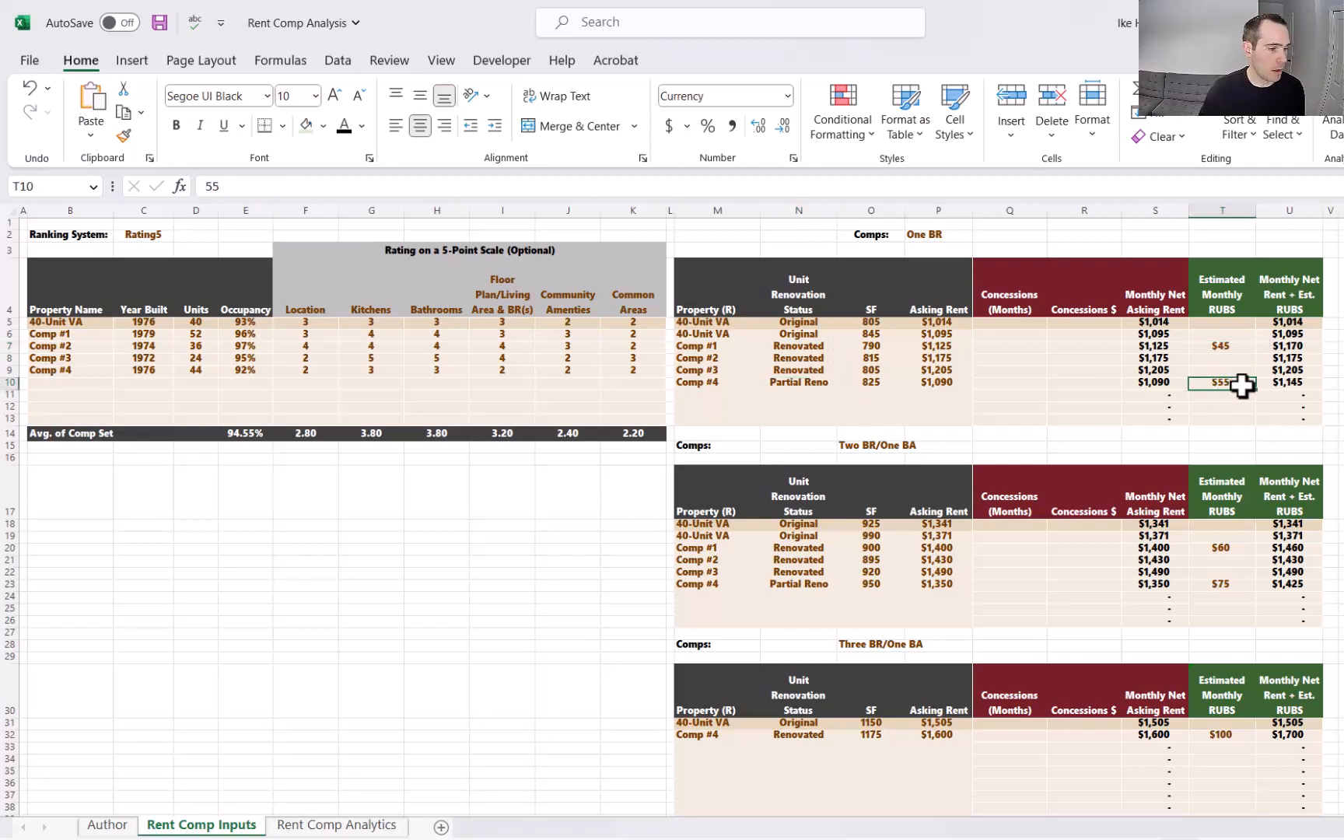
Step: Examine the general property charts and the unit square footage and rent tables on the Rent Comp Analytics sheet
key("ctrl+Return")
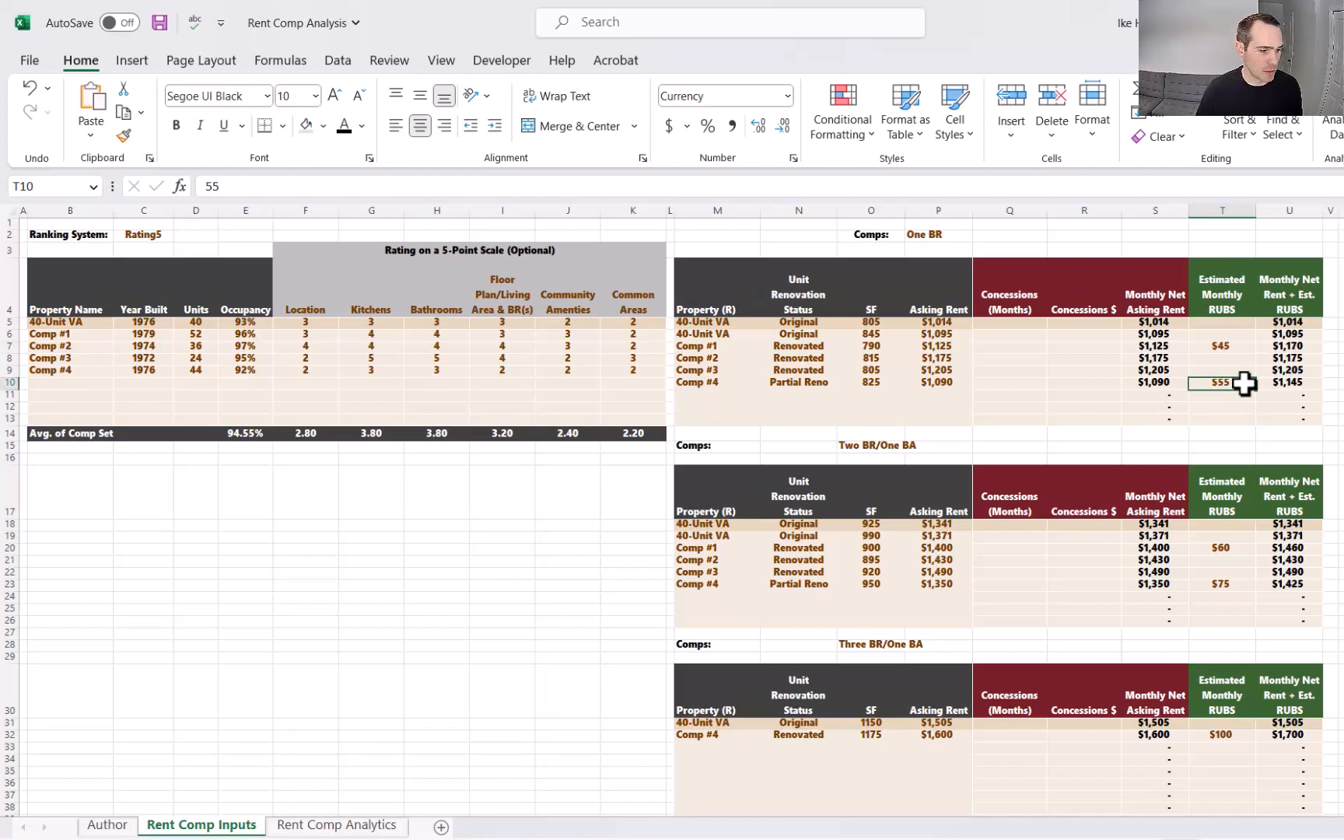
left_click(307, 830)
scroll(609, 704, "up", 15)
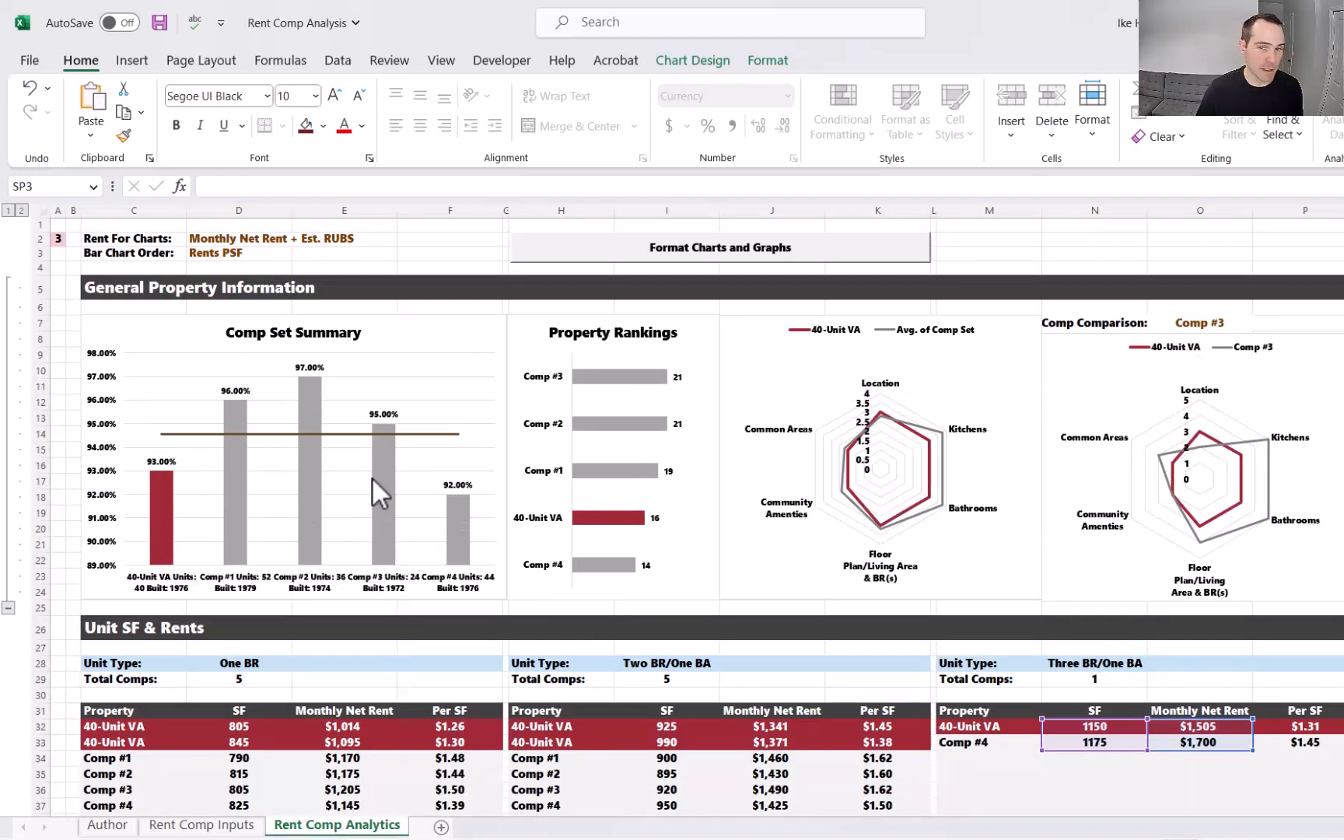
mouse_move(385, 484)
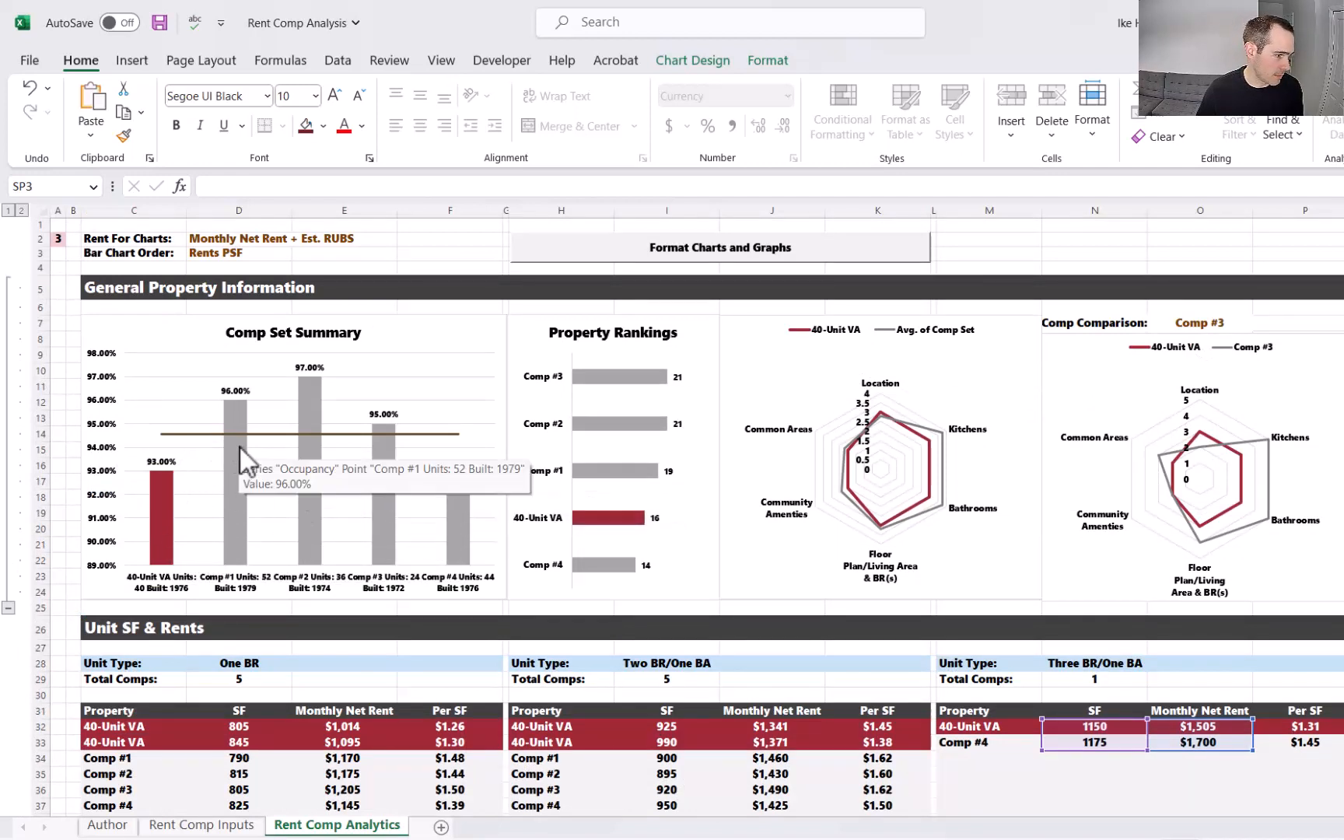
scroll(392, 537, "down", 1)
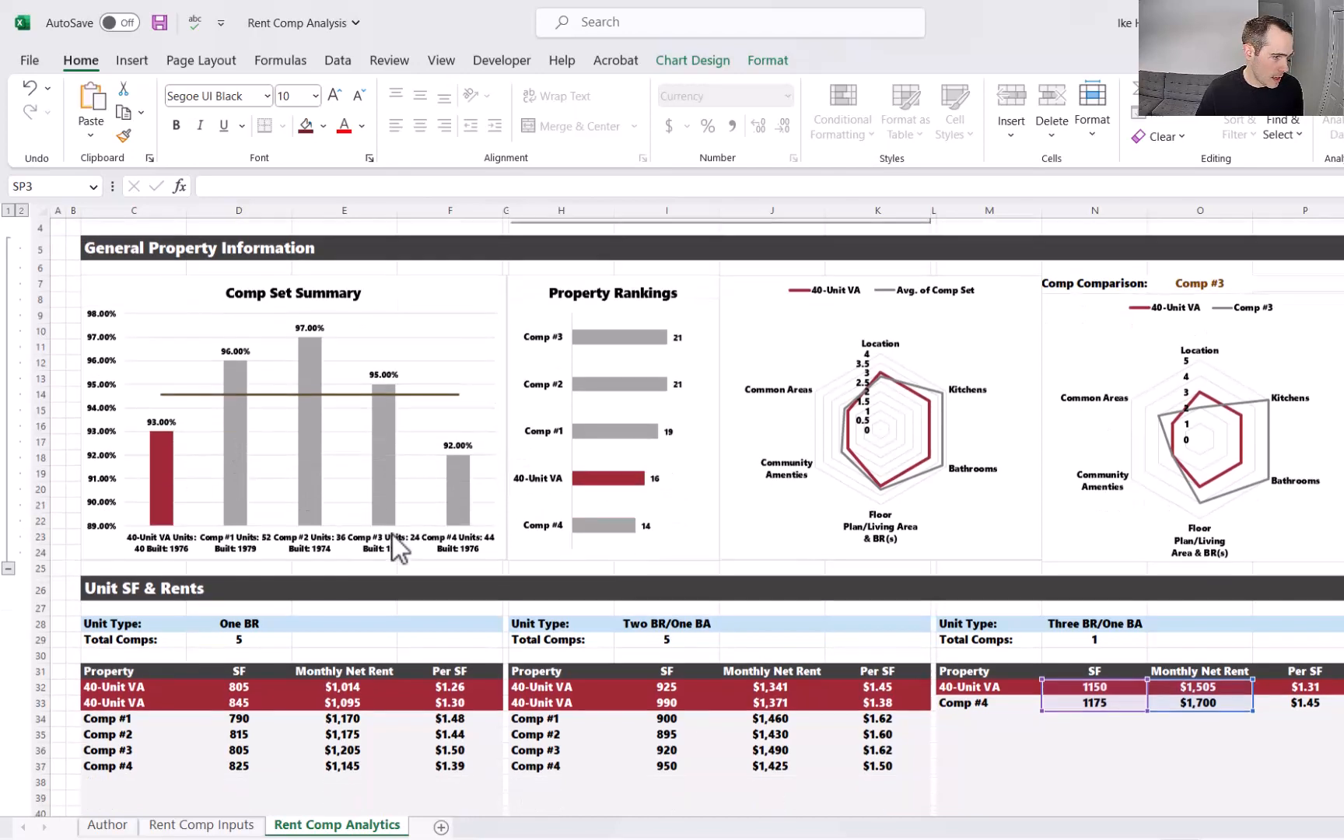
scroll(392, 534, "down", 3)
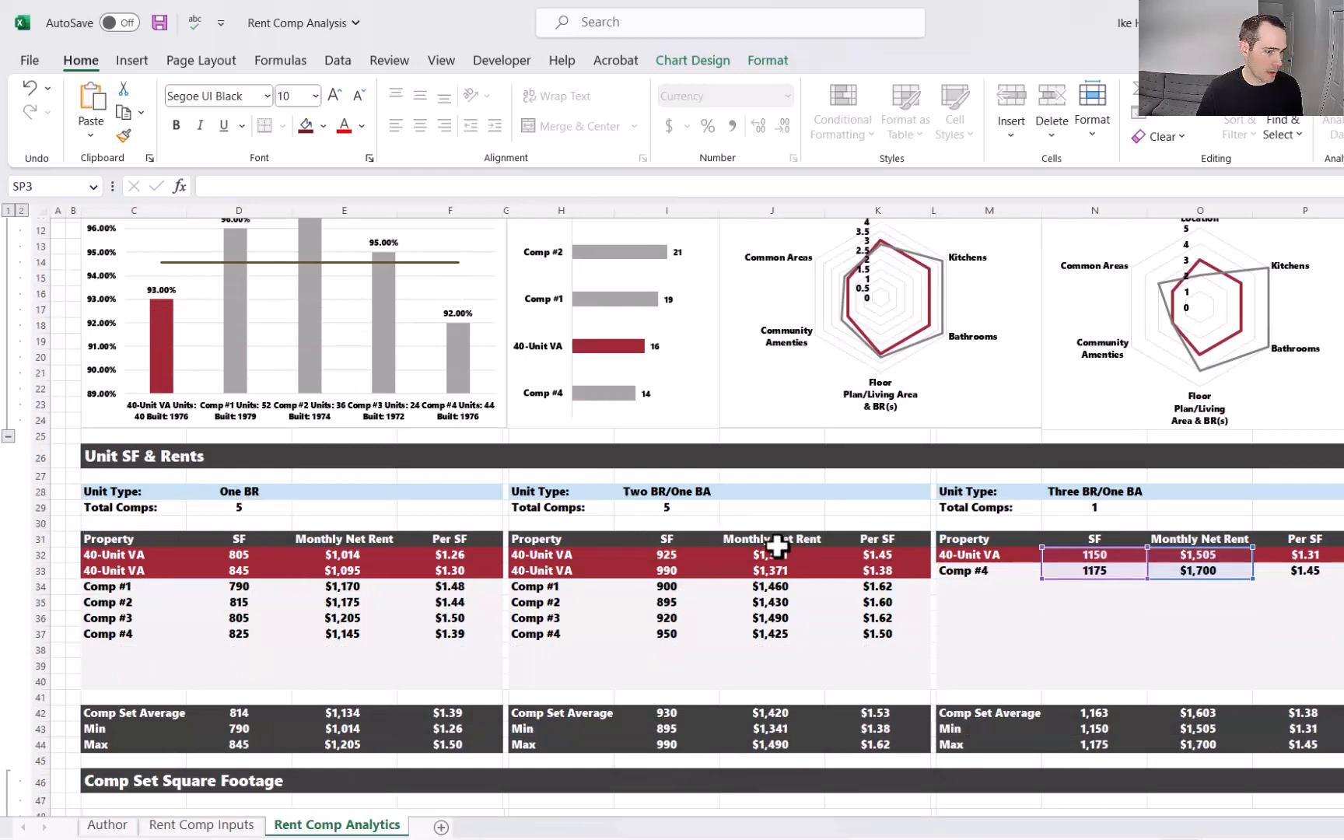
key("Escape")
scroll(161, 438, "down", 2)
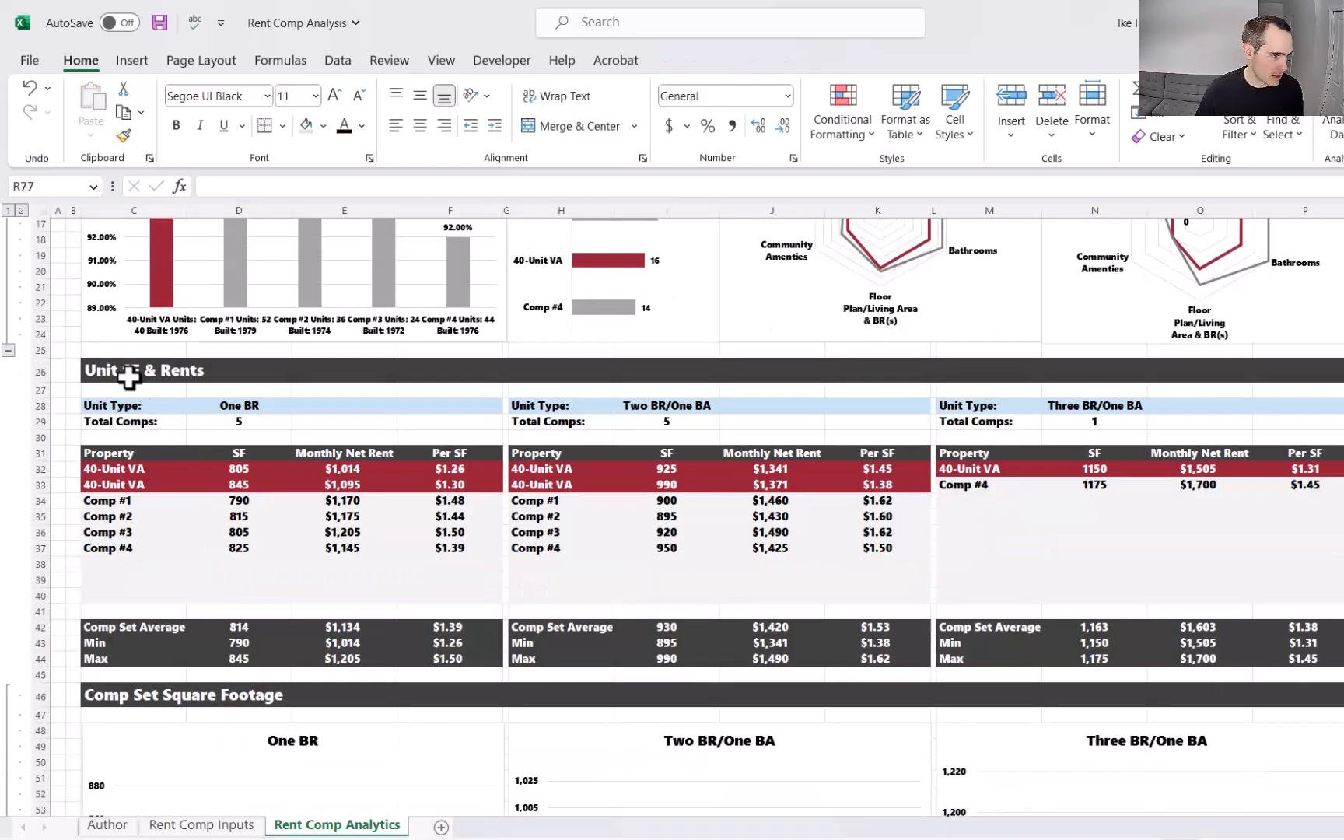
scroll(124, 373, "down", 7)
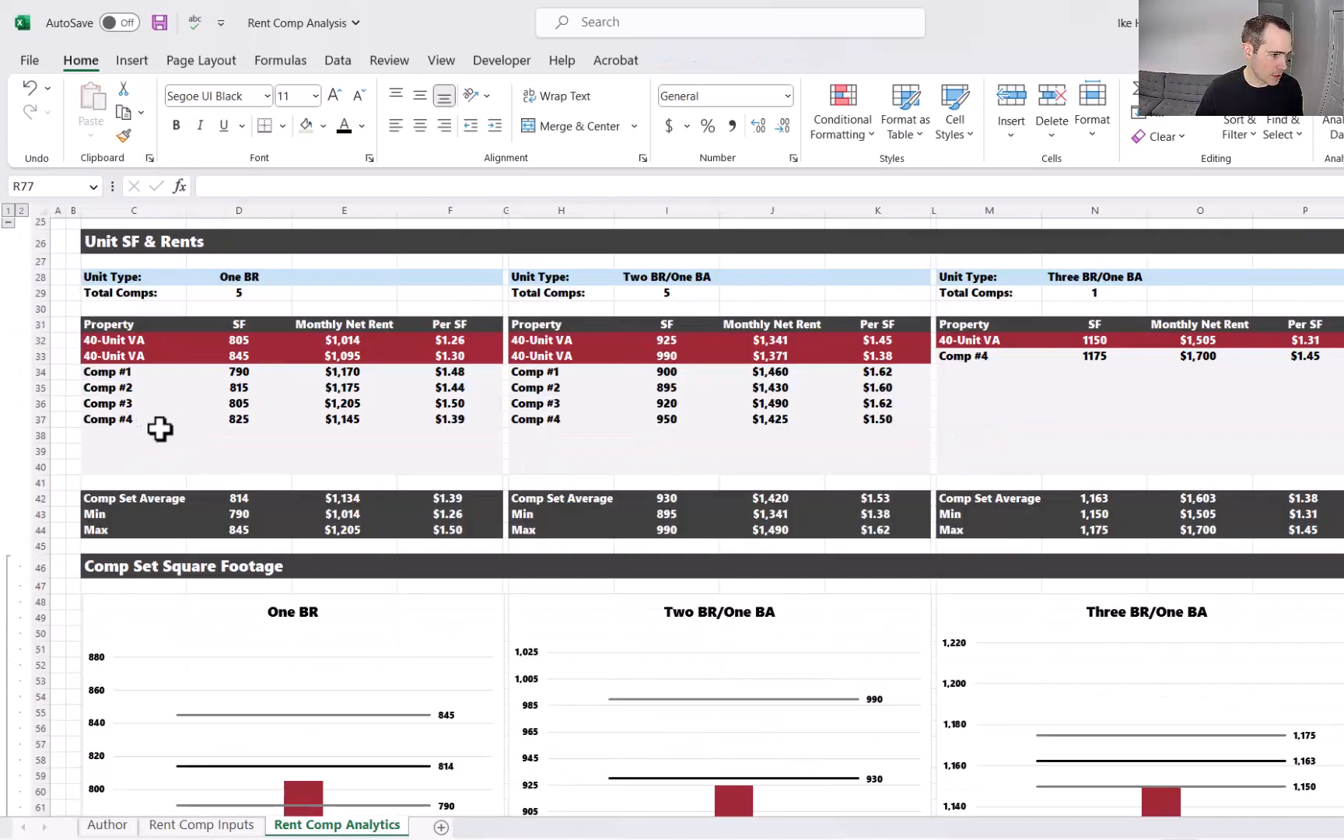
Step: Compare the 40-Unit VA with the comps in the square footage, scatterplot and bar charts for each bedroom type
left_click(115, 352)
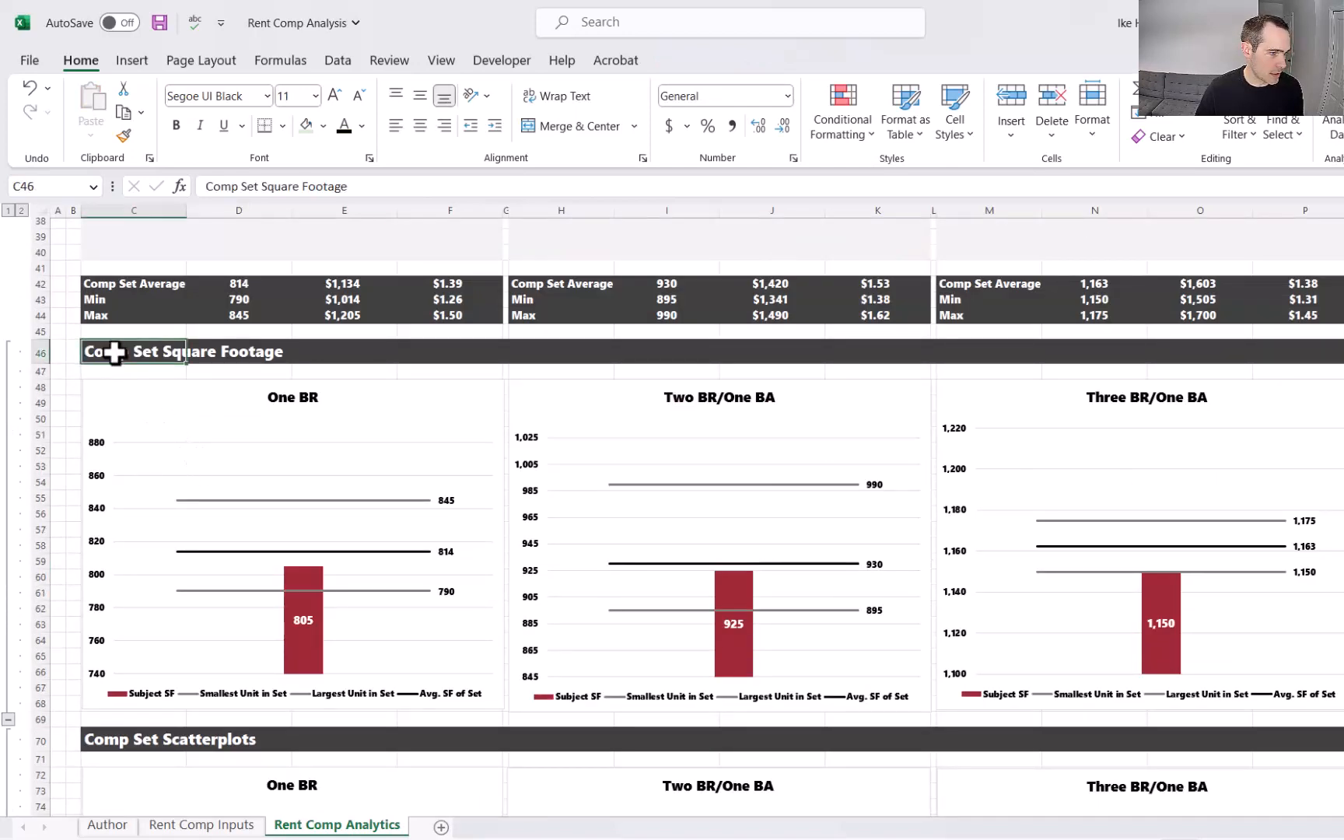
mouse_move(300, 631)
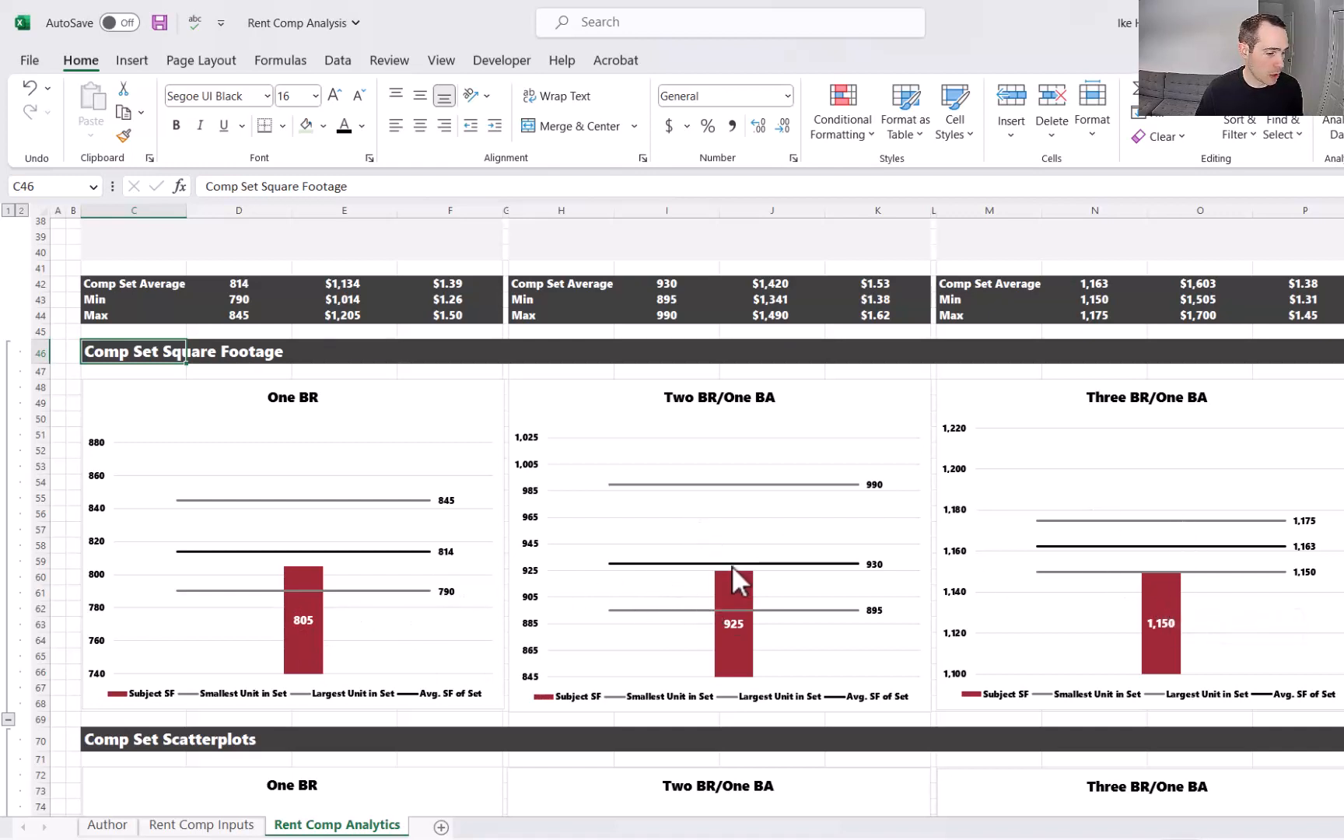
mouse_move(735, 563)
scroll(736, 562, "down", 7)
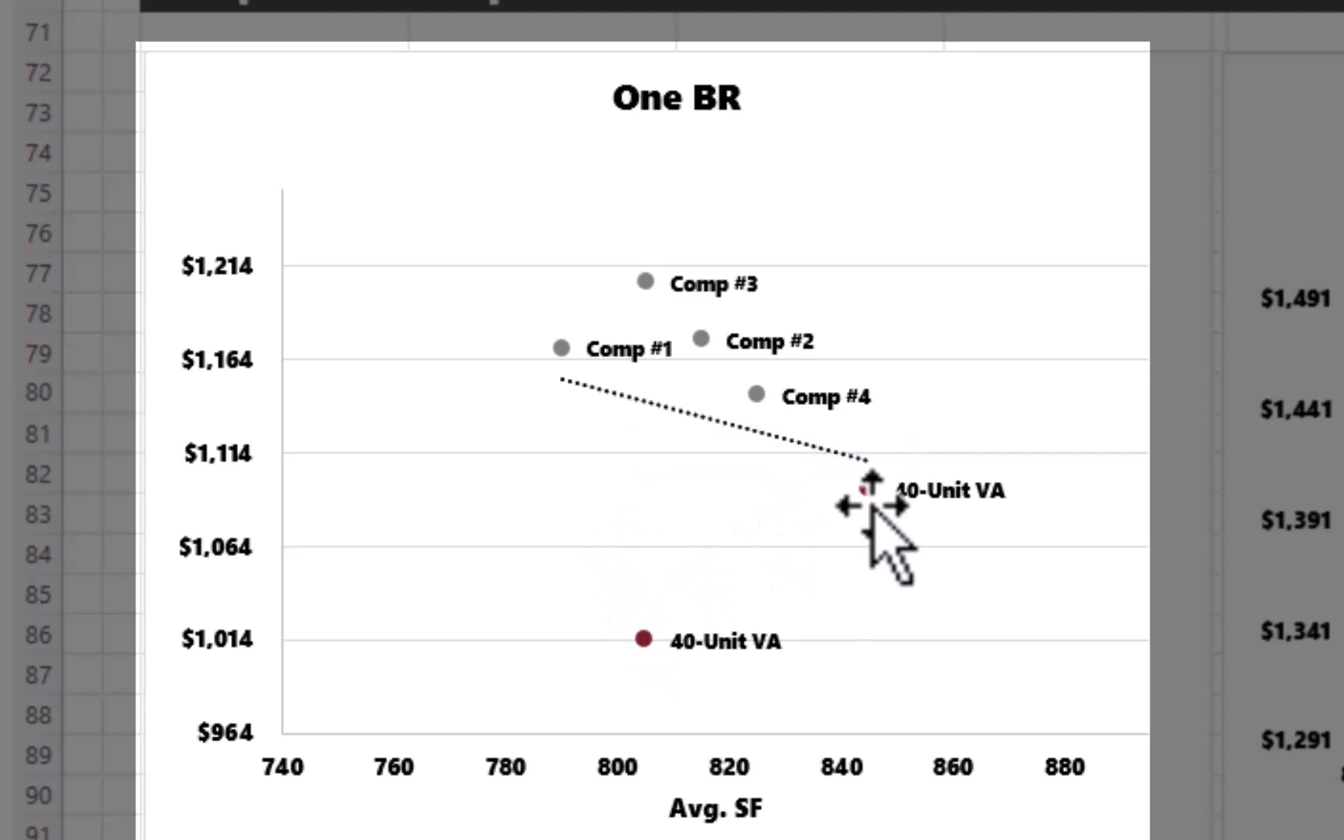
mouse_move(870, 492)
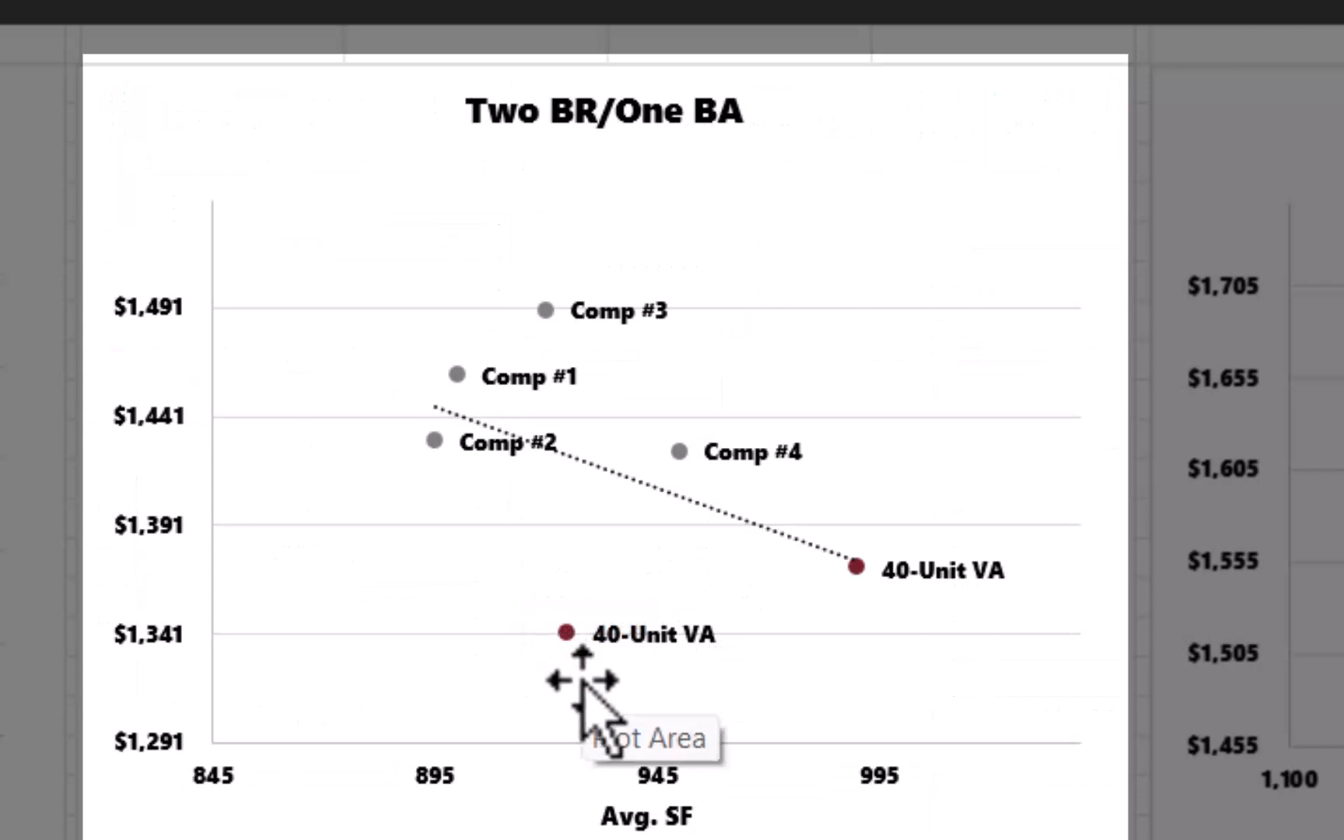
mouse_move(571, 634)
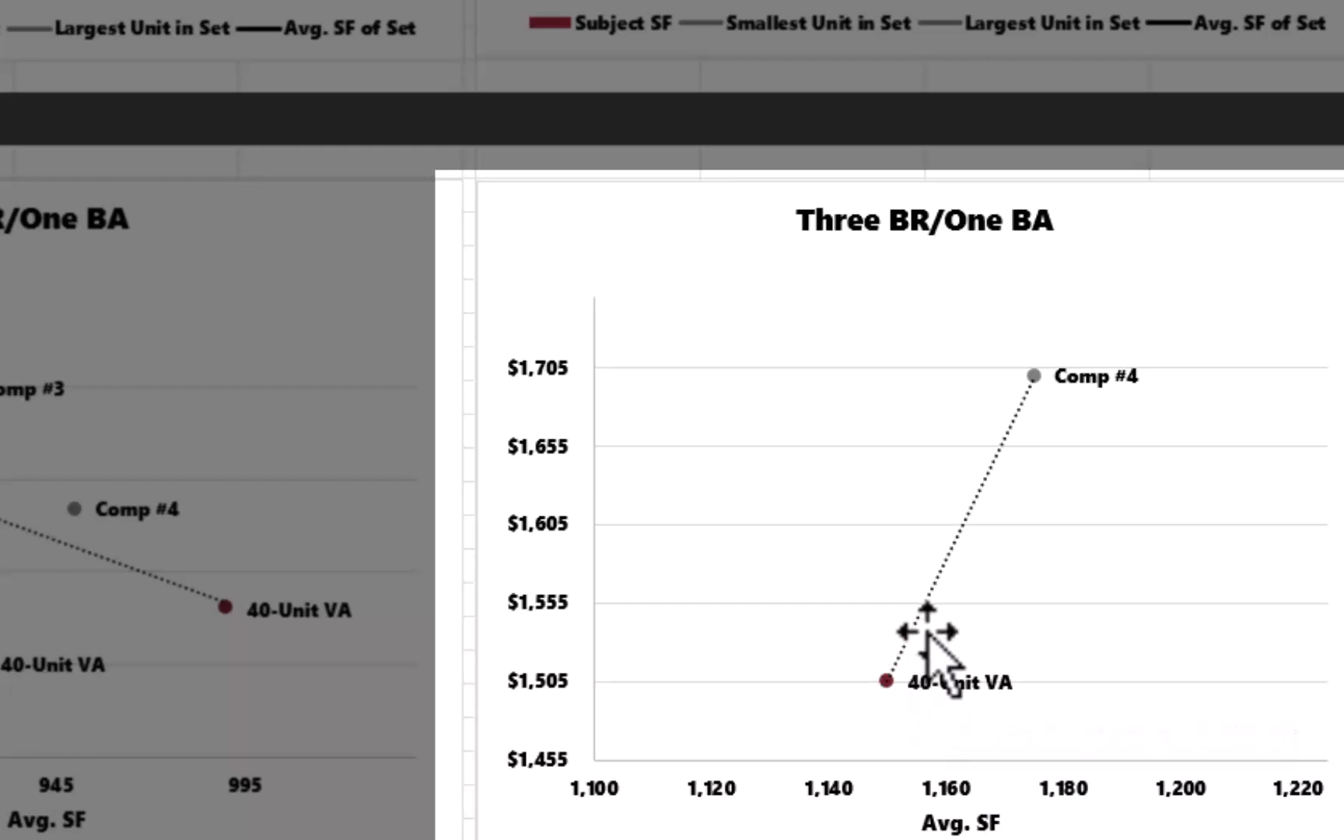
mouse_move(1045, 374)
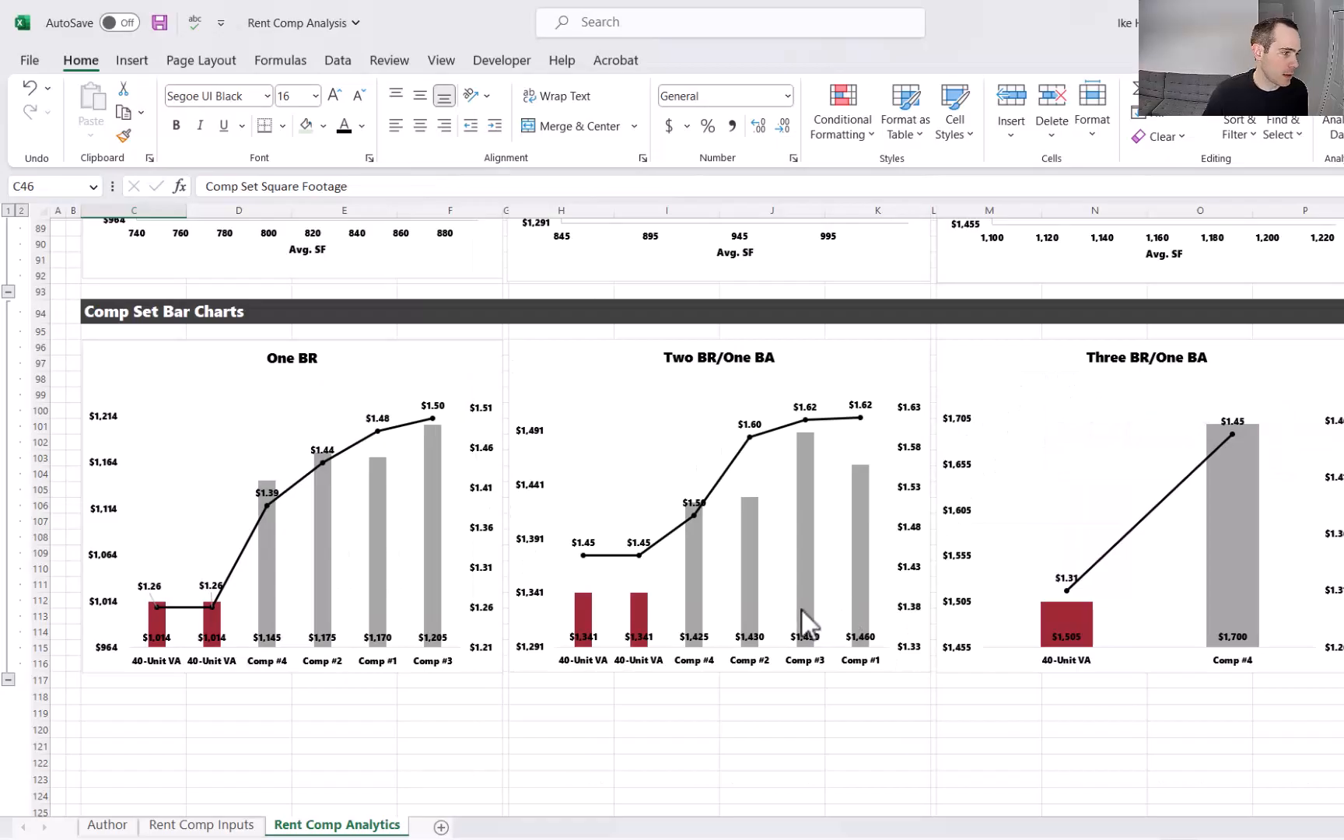
mouse_move(802, 606)
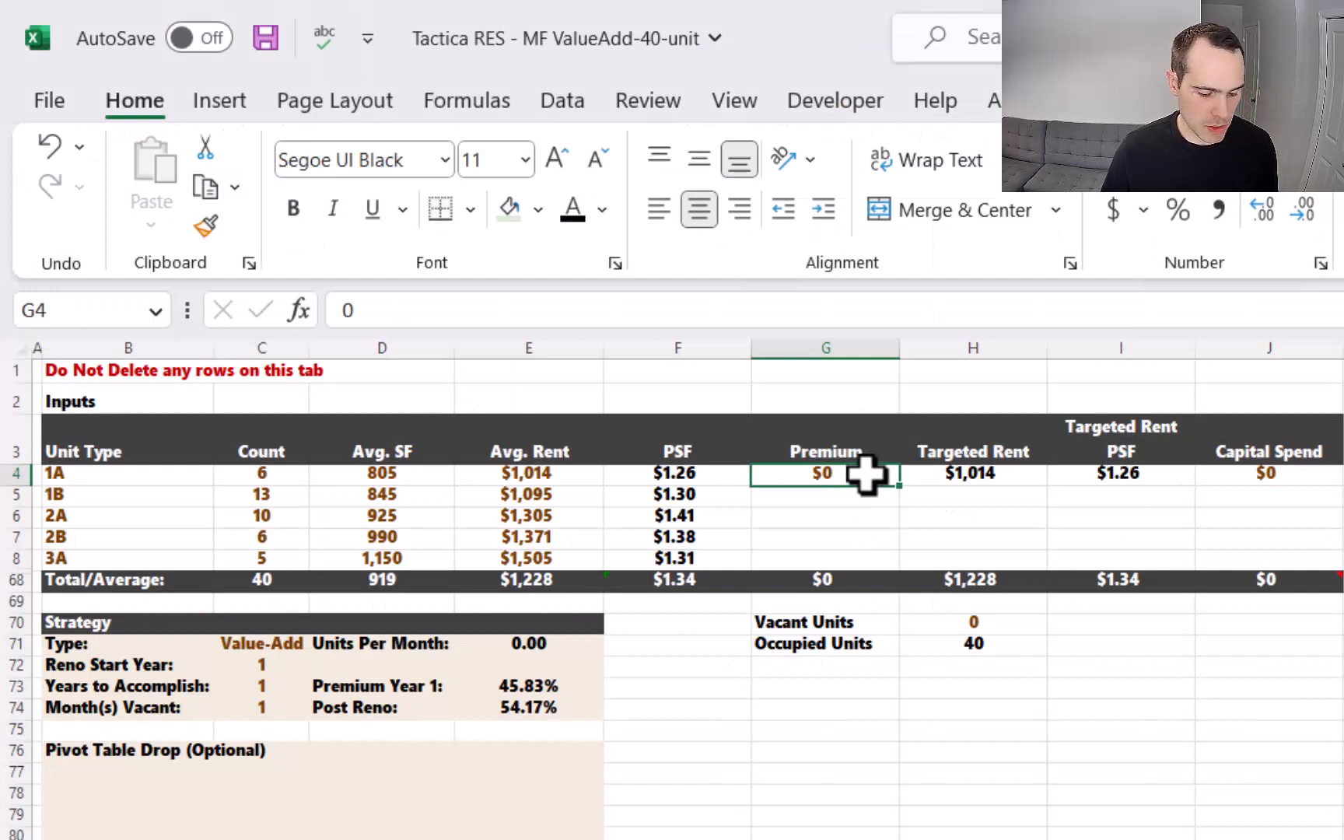
Step: In the value-add model's Renovations inputs, enter Premiums of 100 for 1A, 50 for 1B, 100 for 2A, 50 for 2B and 200 for 3A
type("100")
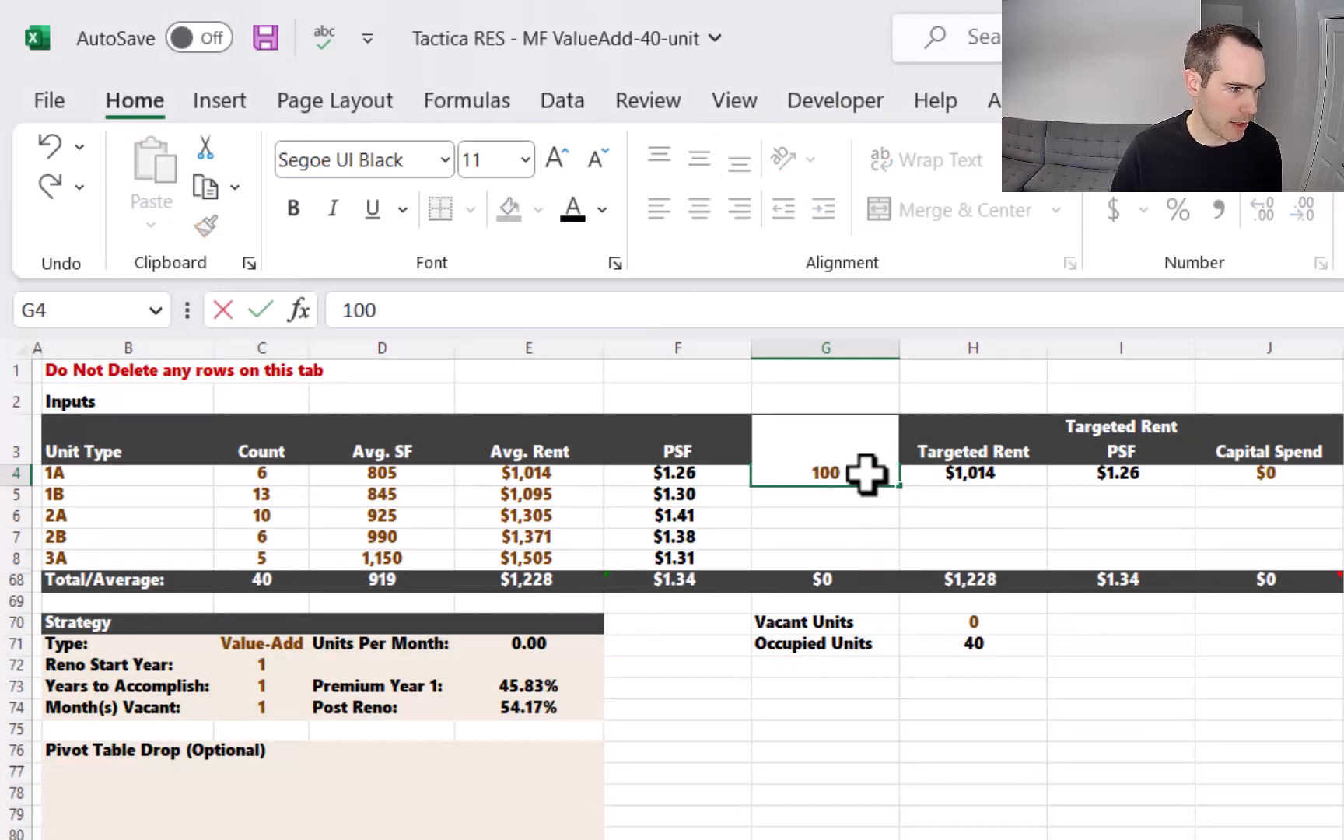
key("Return")
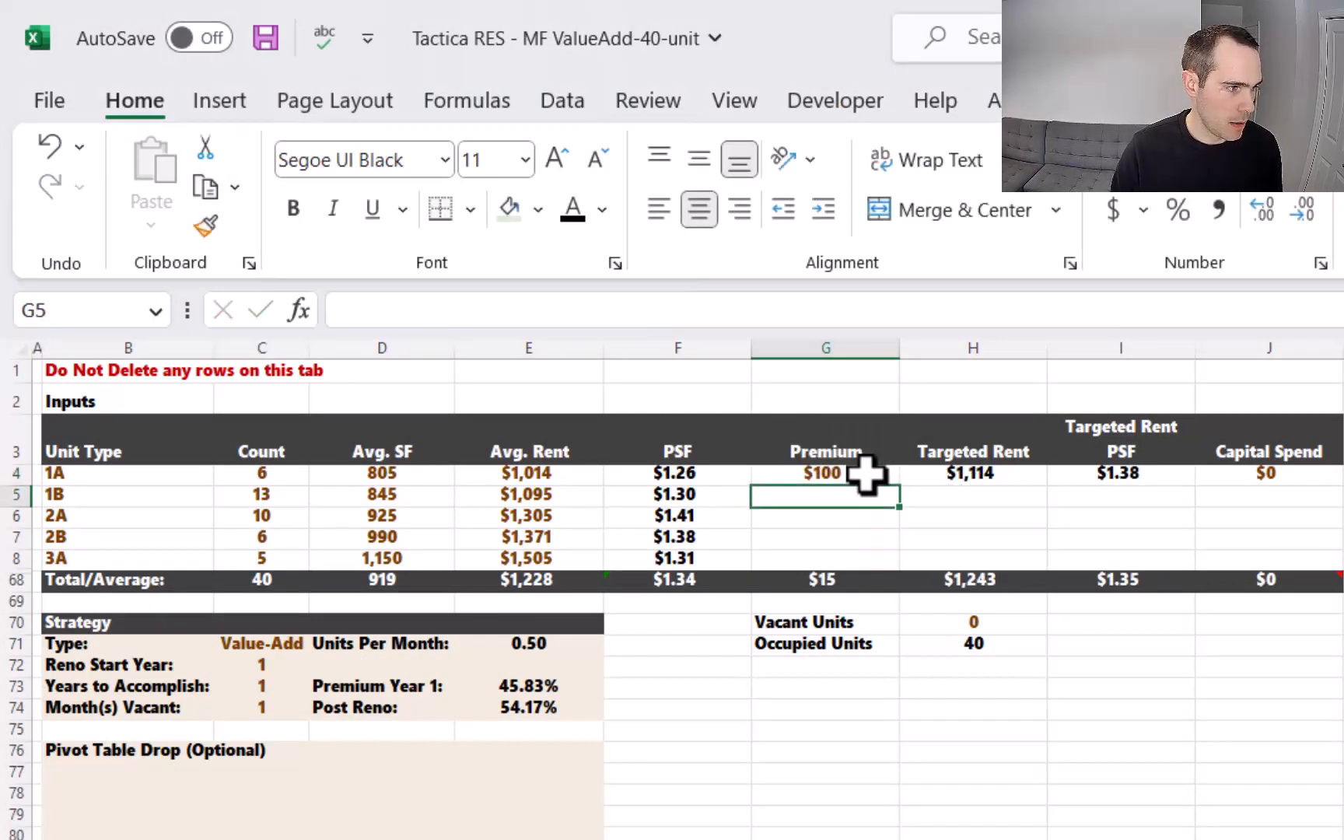
type("50")
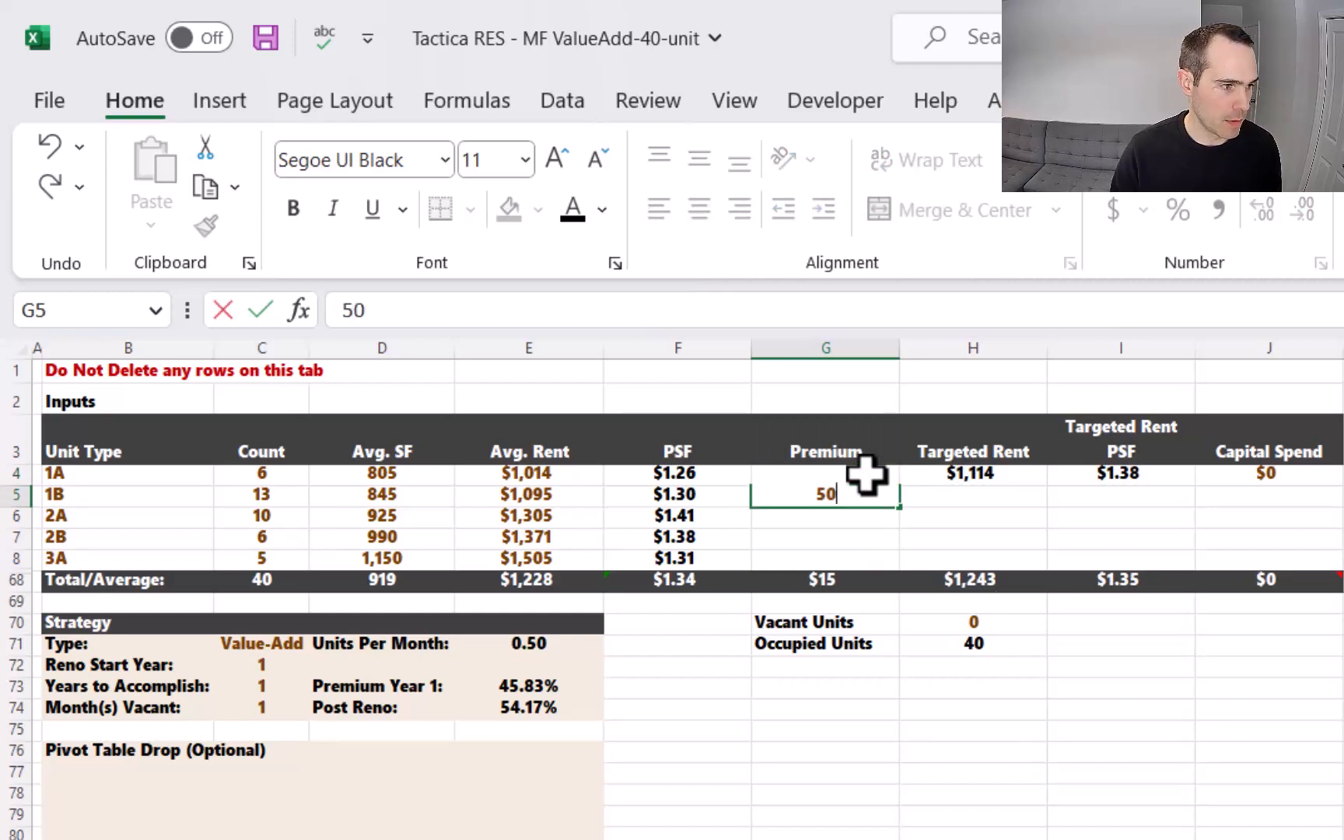
key("Return")
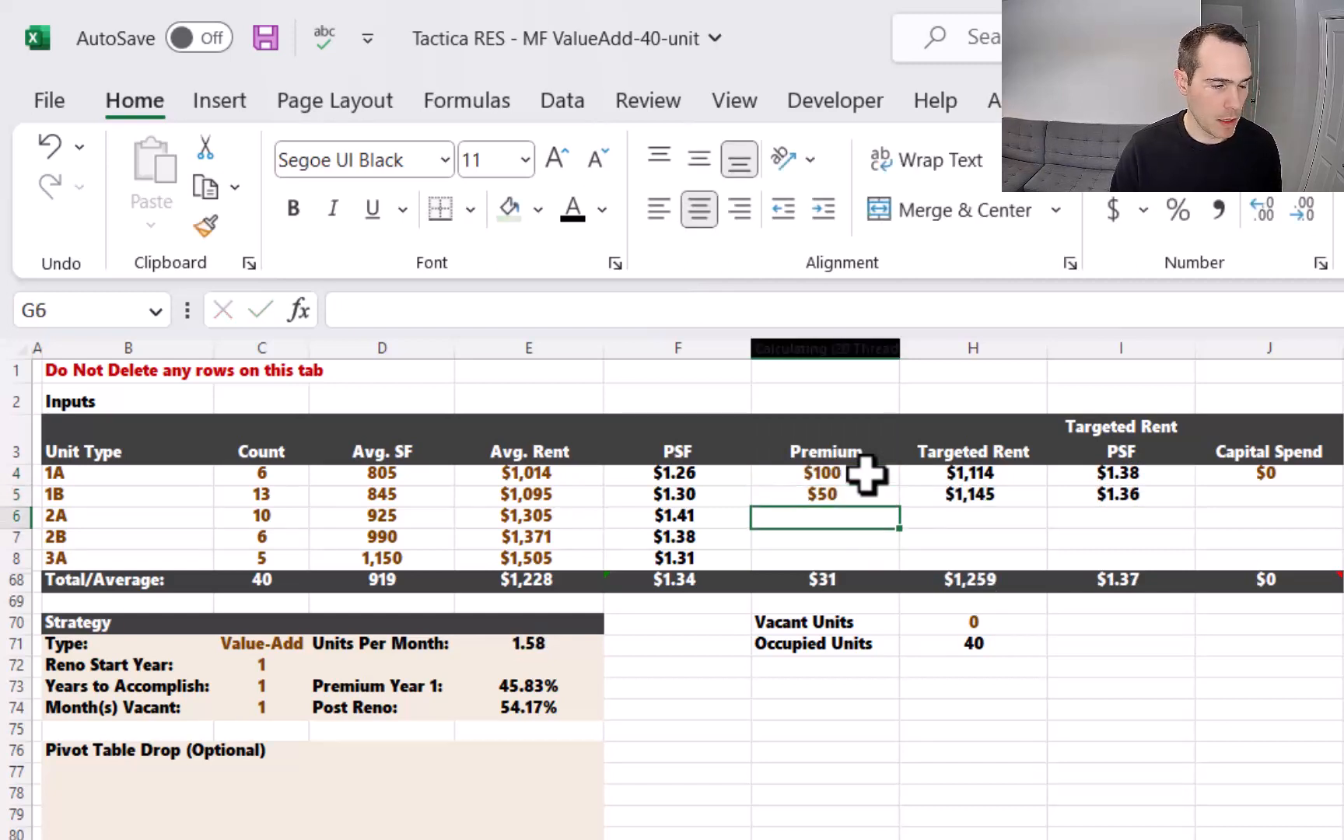
type("100")
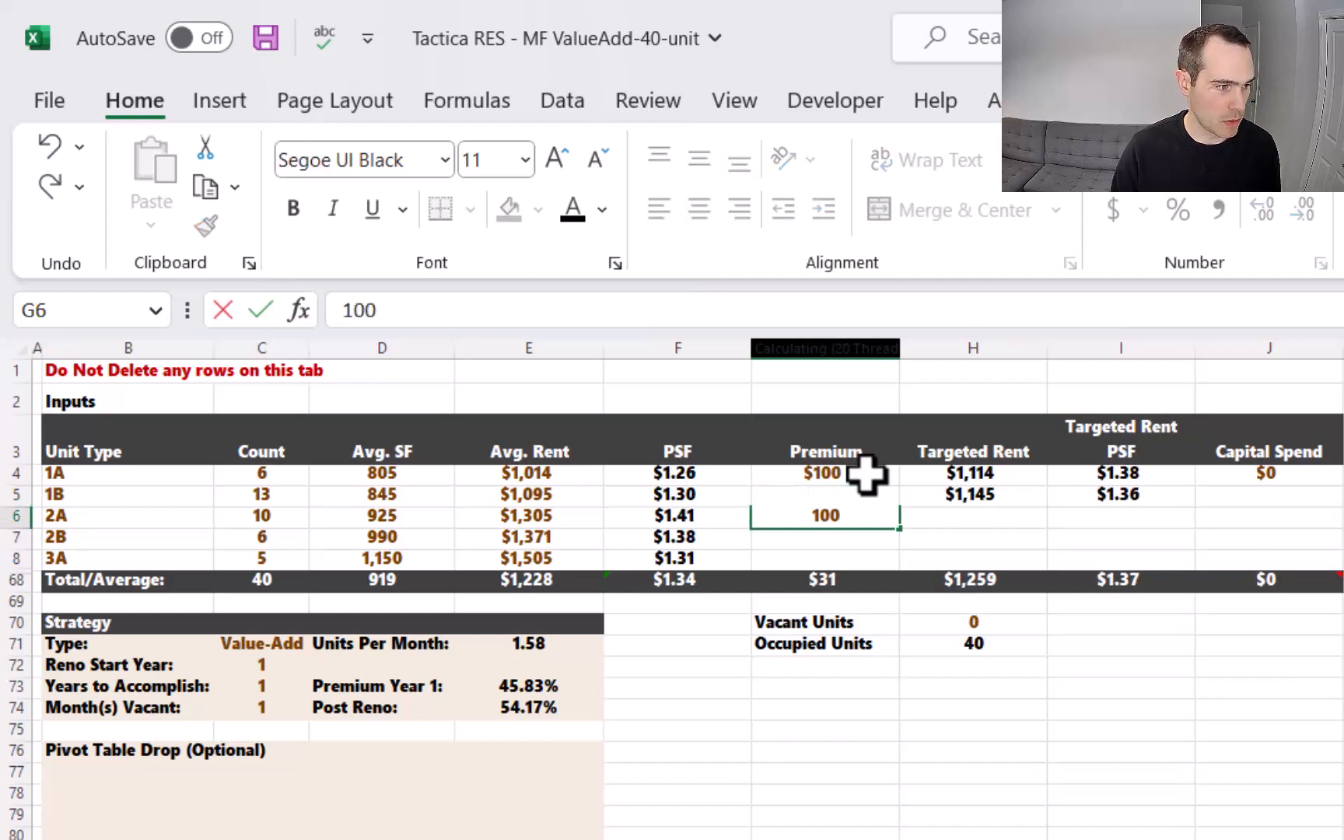
key("Return")
type("5")
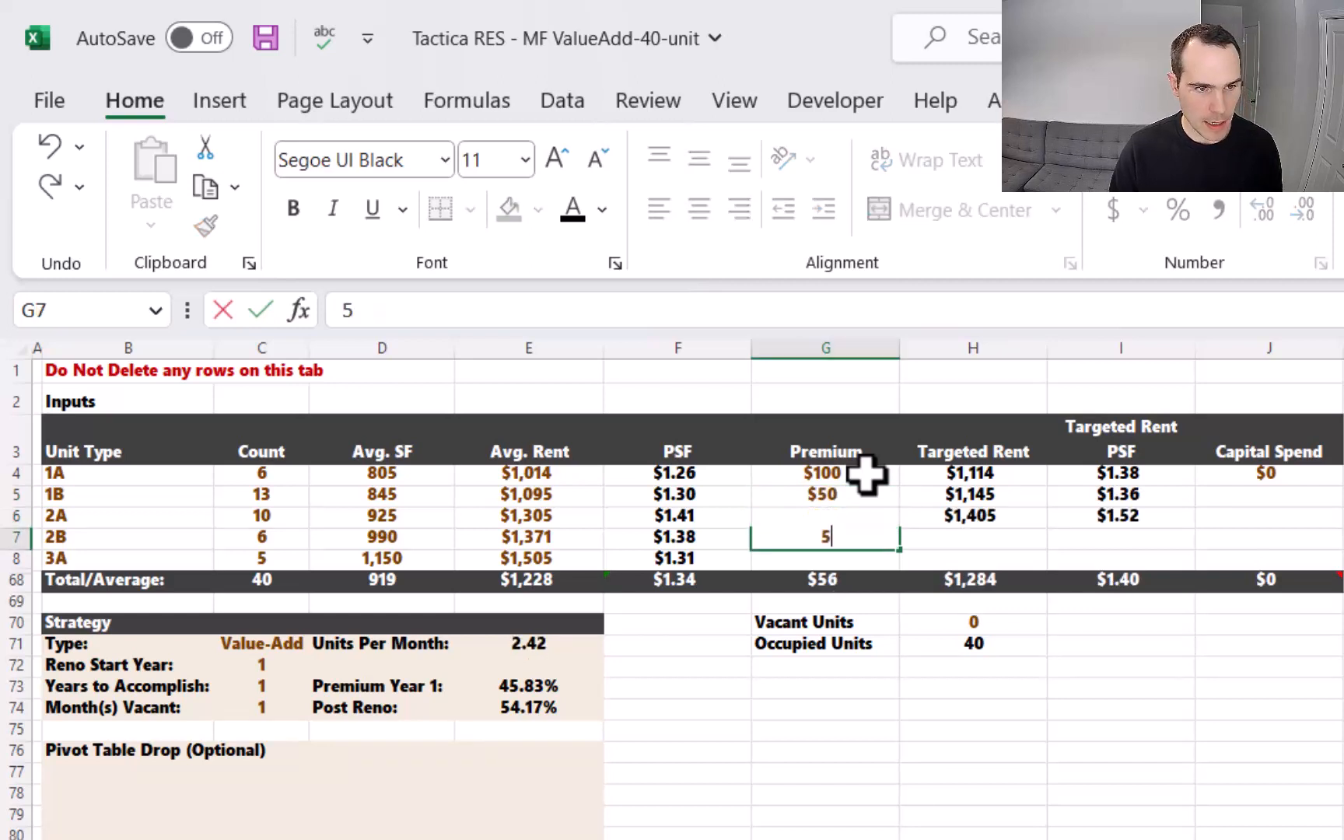
type("0")
key("Return")
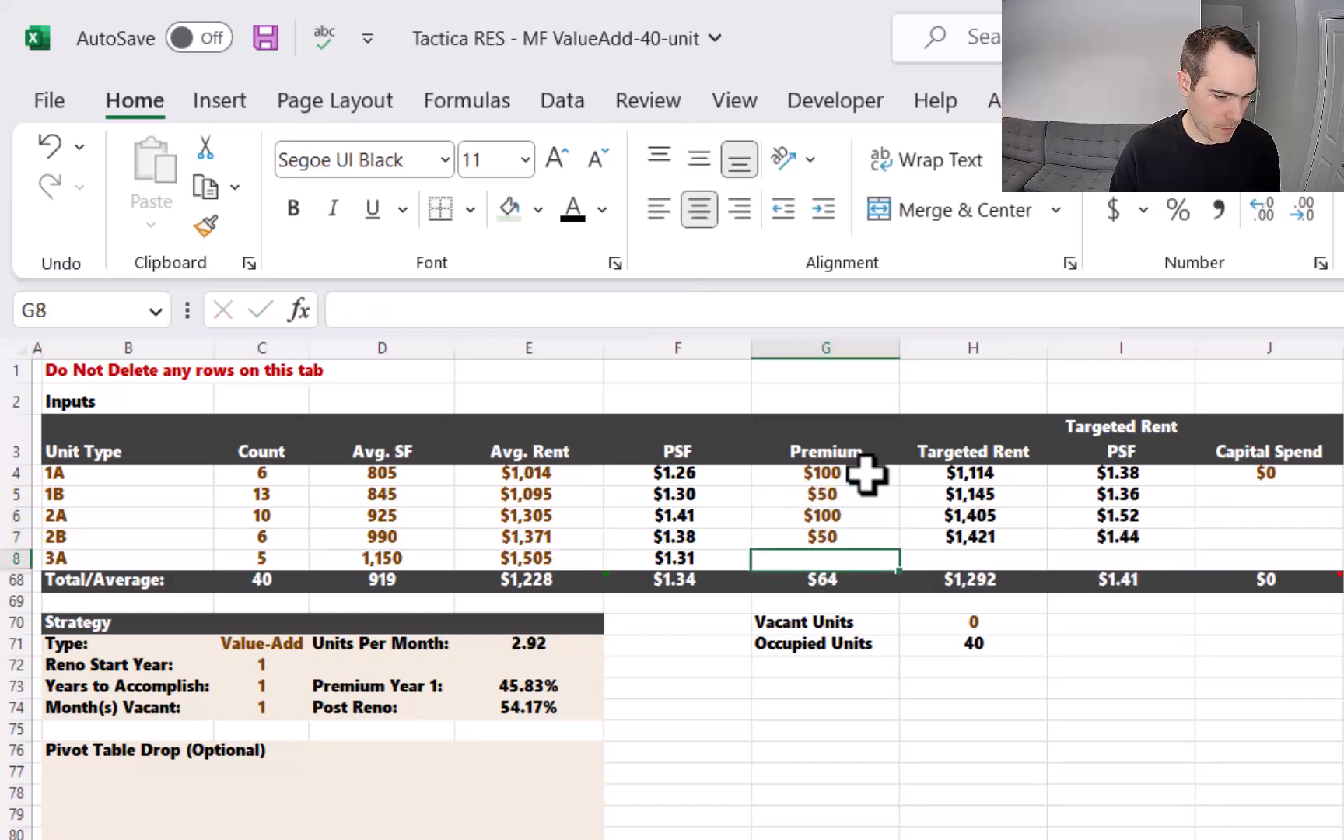
type("200")
key("Return")
Step: Enter a Capital Spend of 6,500 for unit types 1A and 1B
left_click(1269, 477)
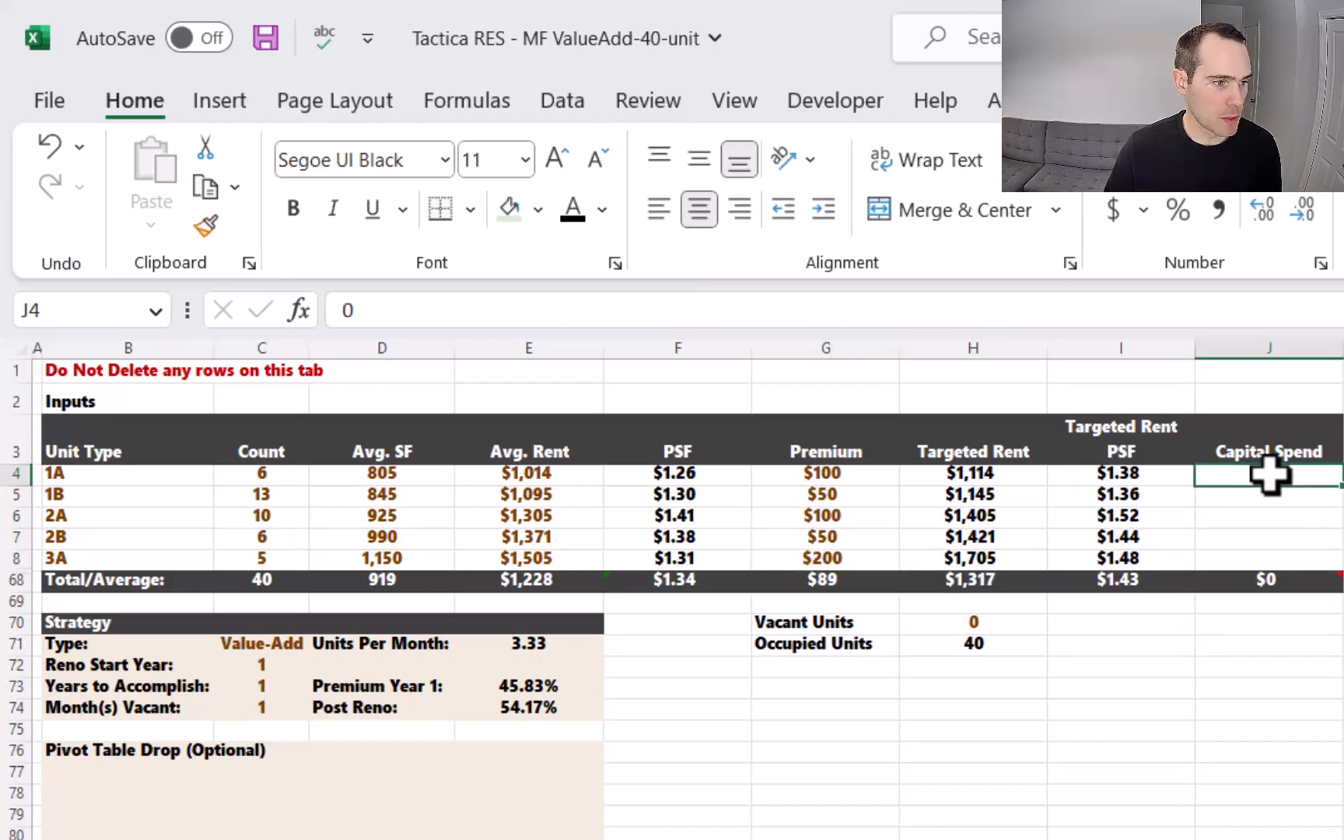
type("6,")
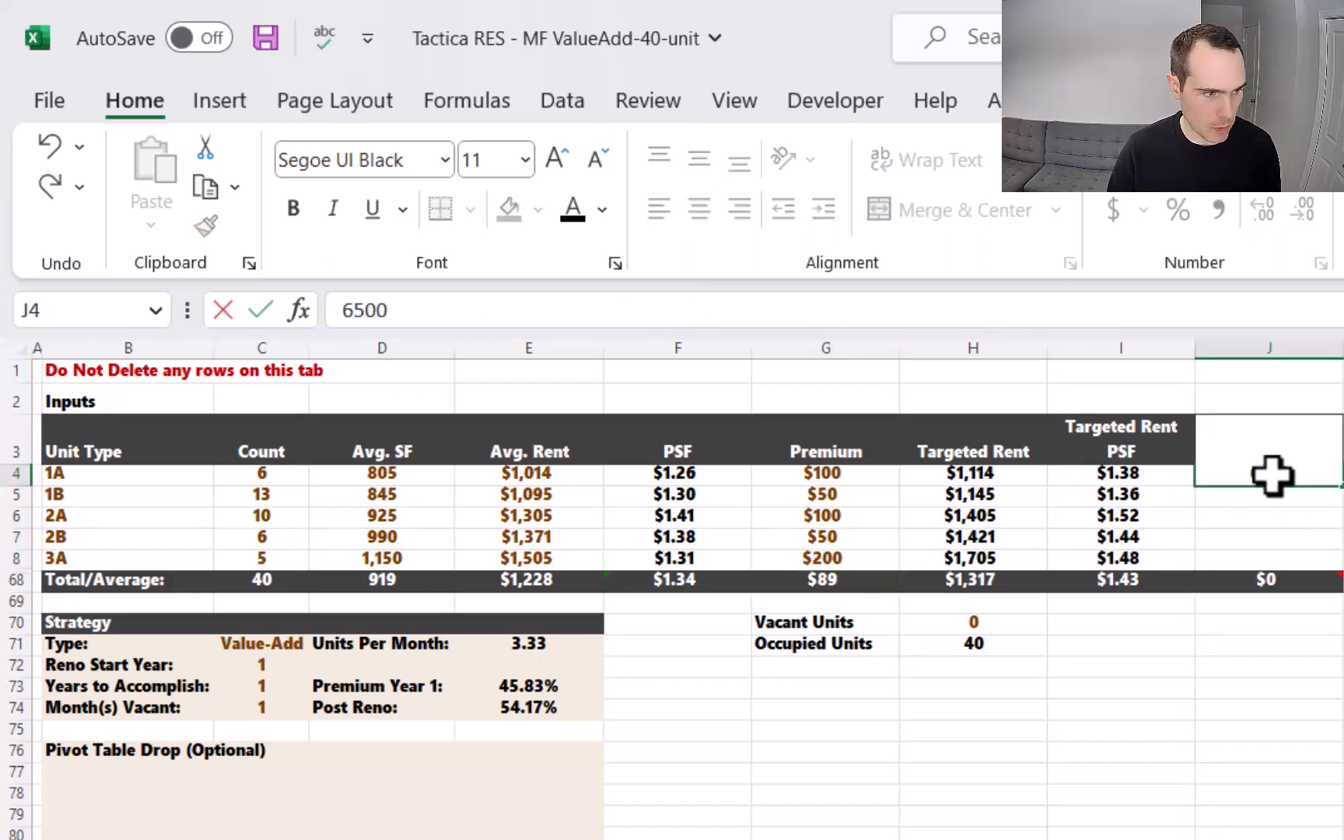
type("500")
key("Return")
type("6500")
key("Return")
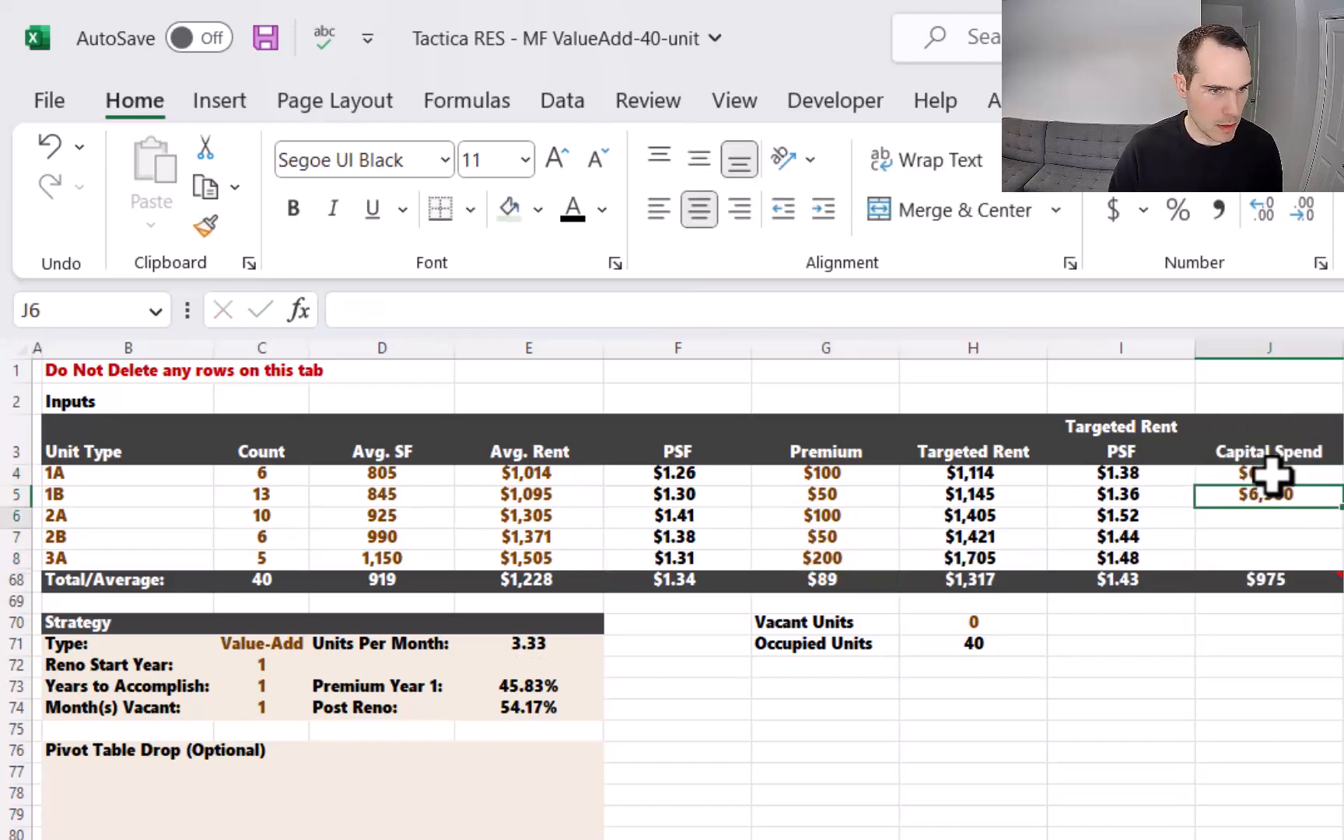
Step: Enter a Capital Spend of 7,500 for unit types 2A and 2B, and 8,500 for 3A
type("75000")
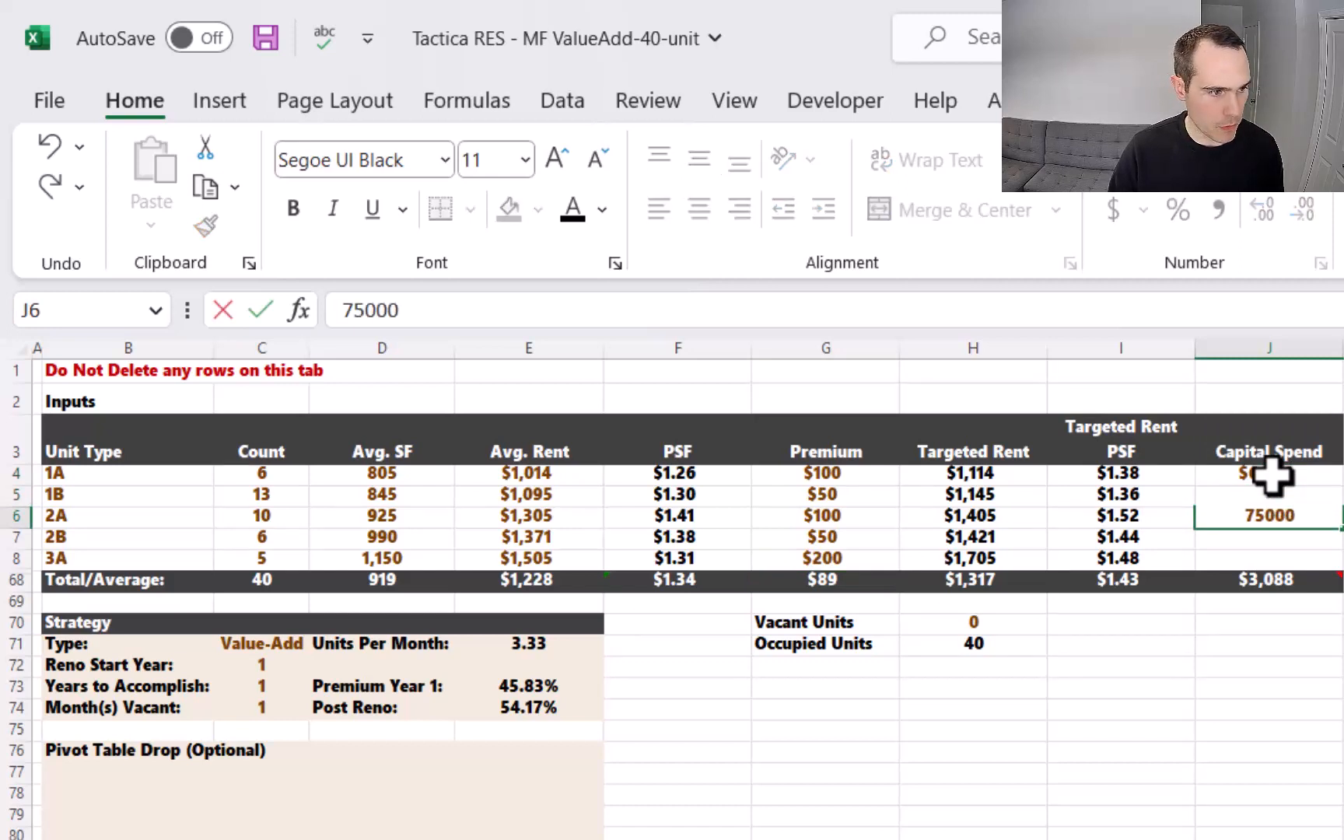
key("Return")
left_click(1299, 510)
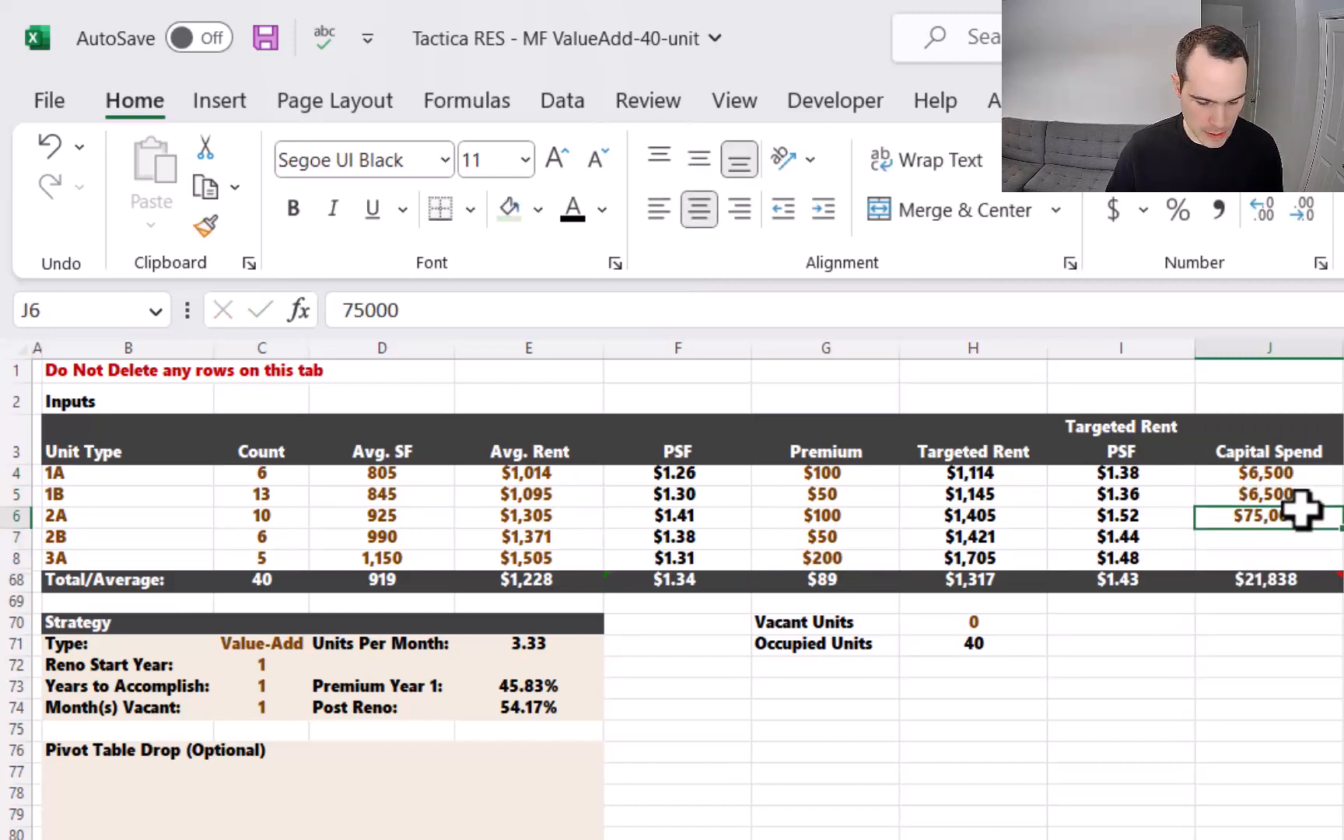
type("7500")
type("7500")
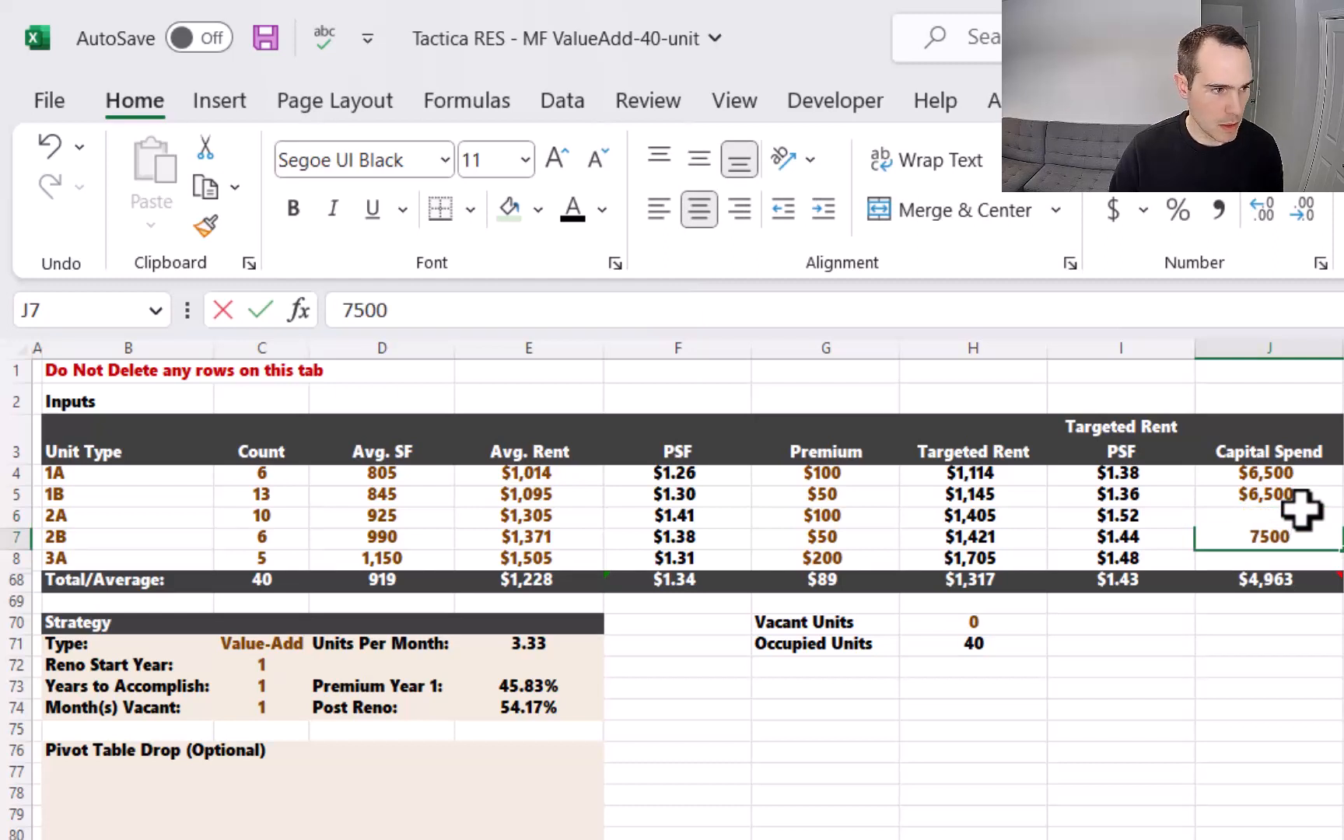
key("Return")
type("8500")
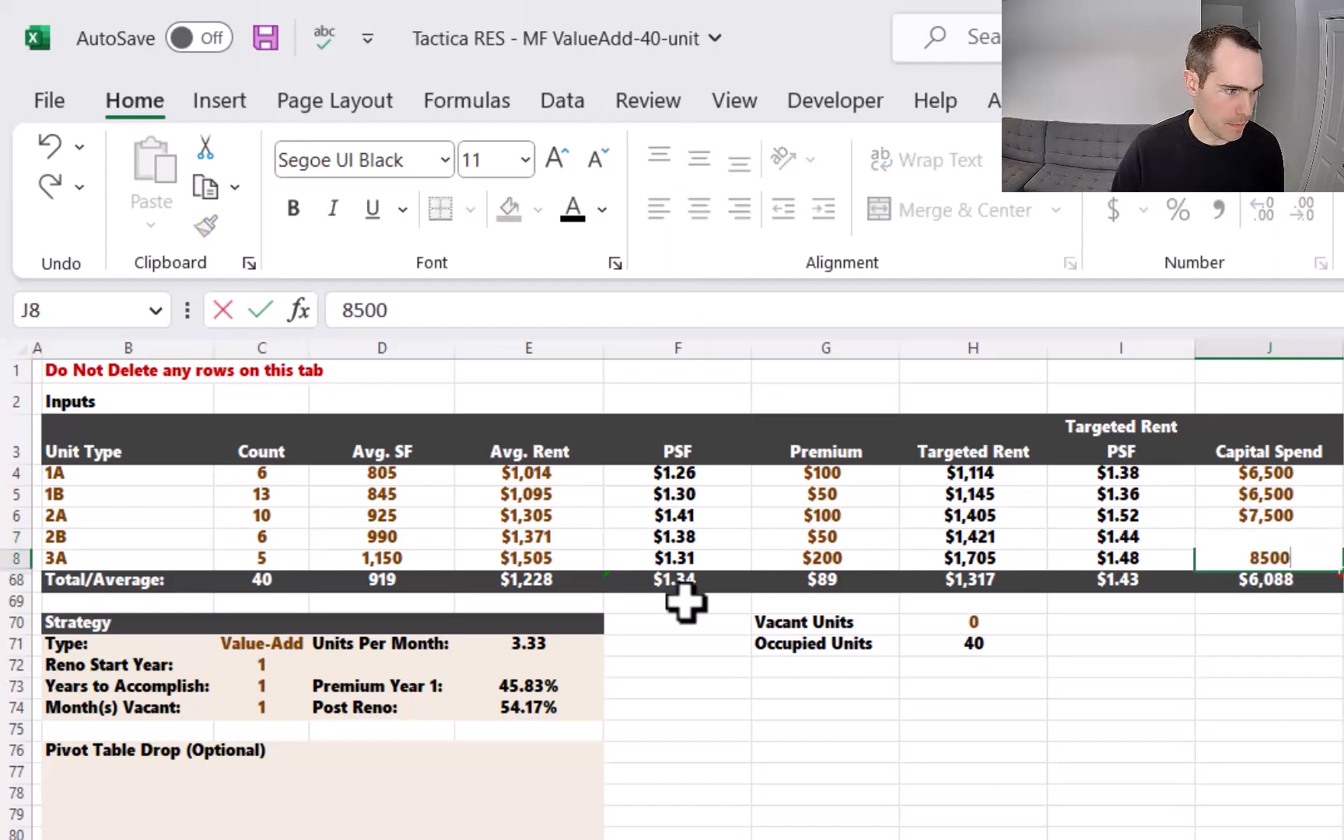
key("Return")
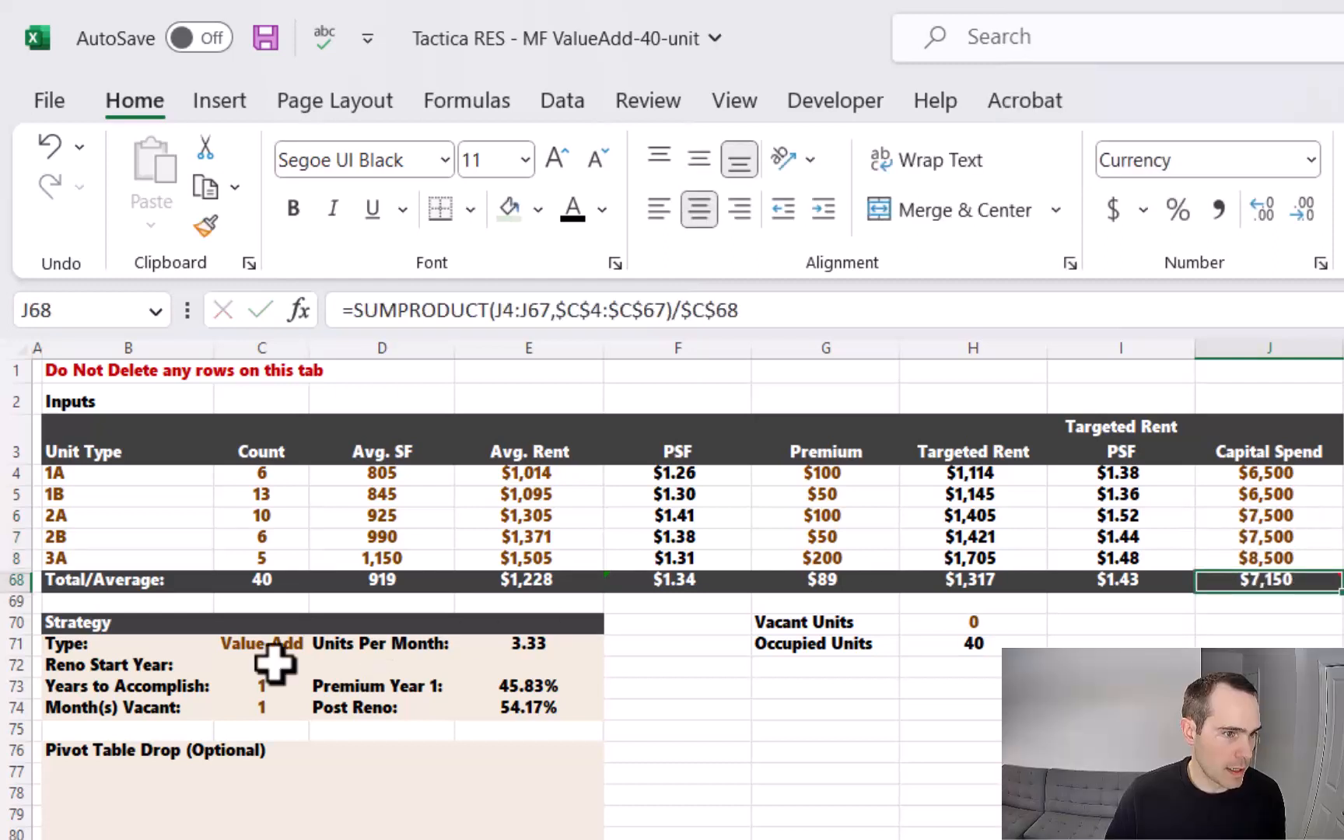
Step: Set Years to Accomplish to 2 in the Strategy section and check the Units Per Month formula
left_click(268, 663)
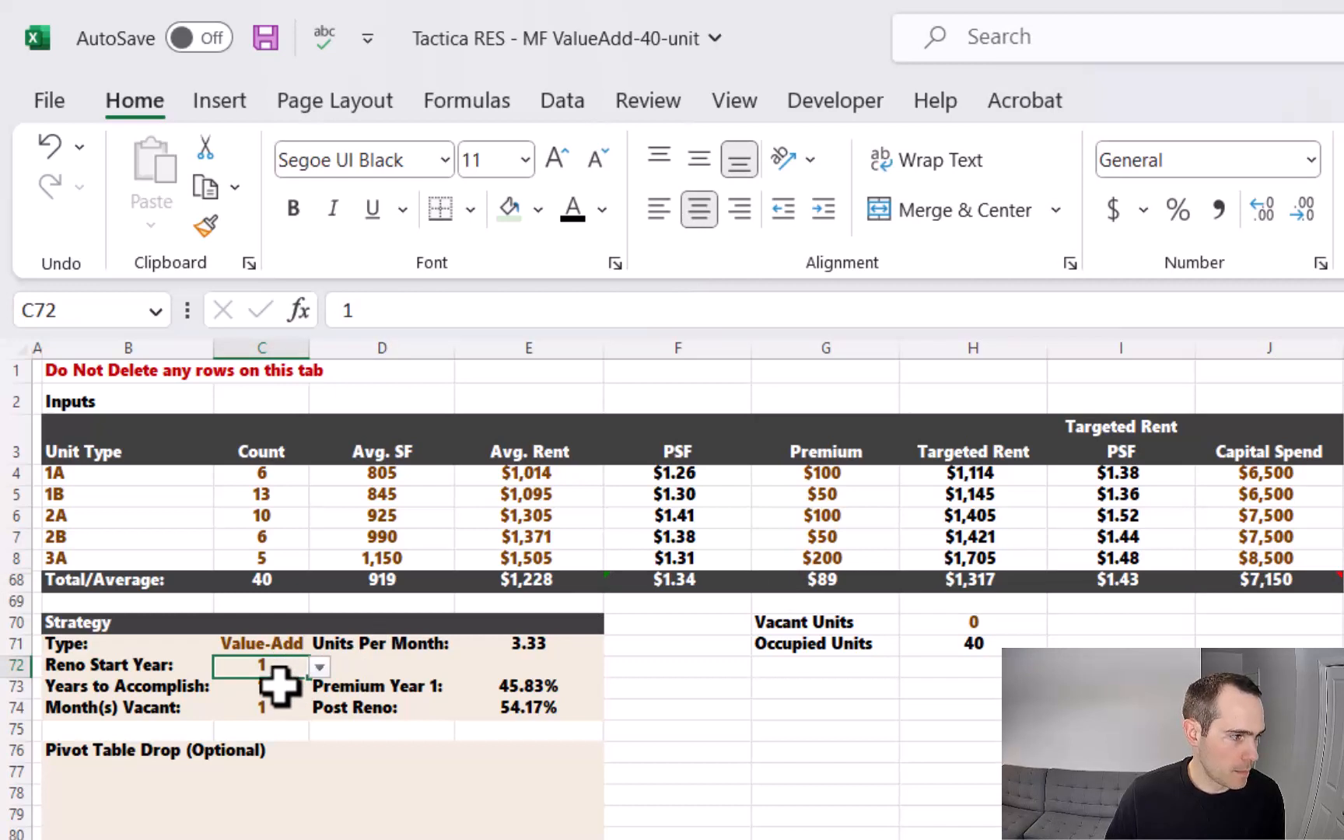
left_click(279, 684)
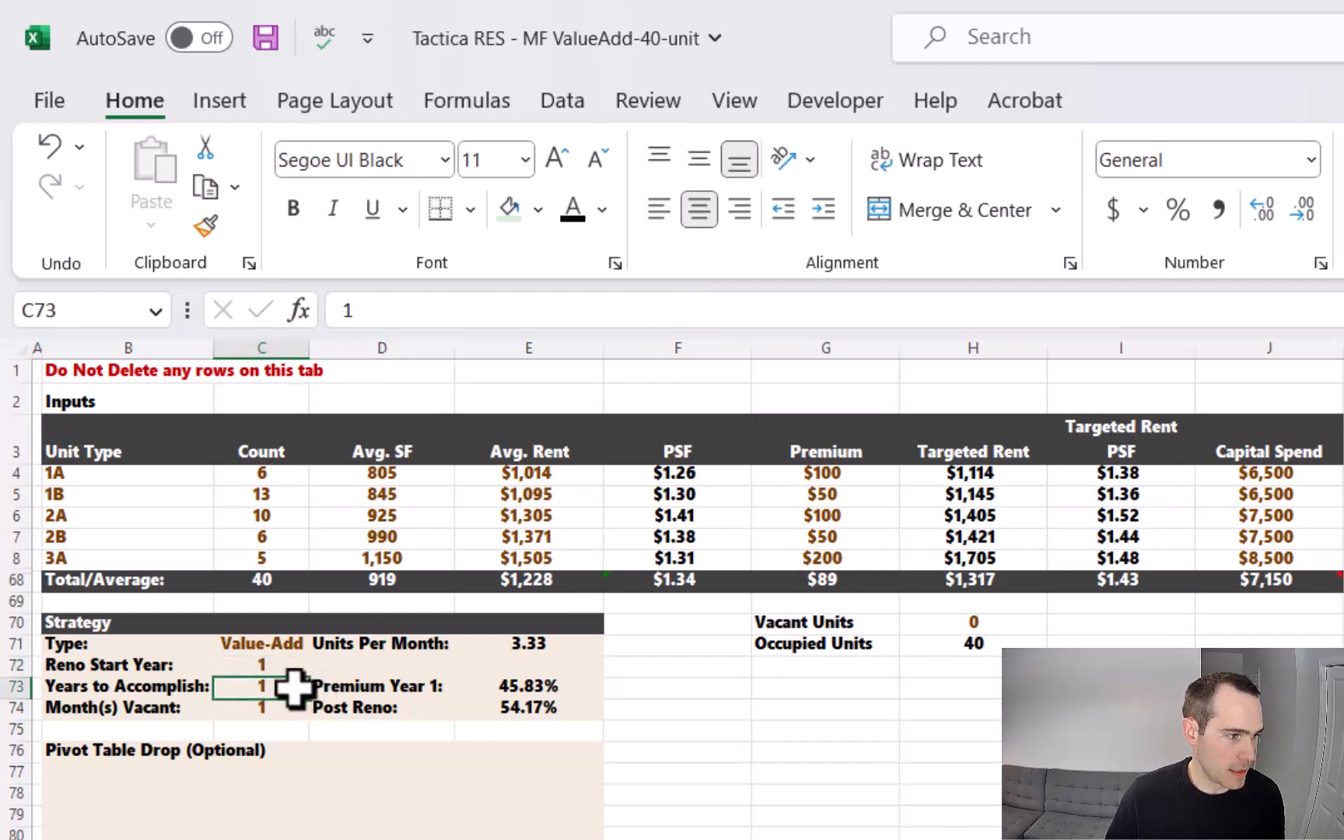
type("2")
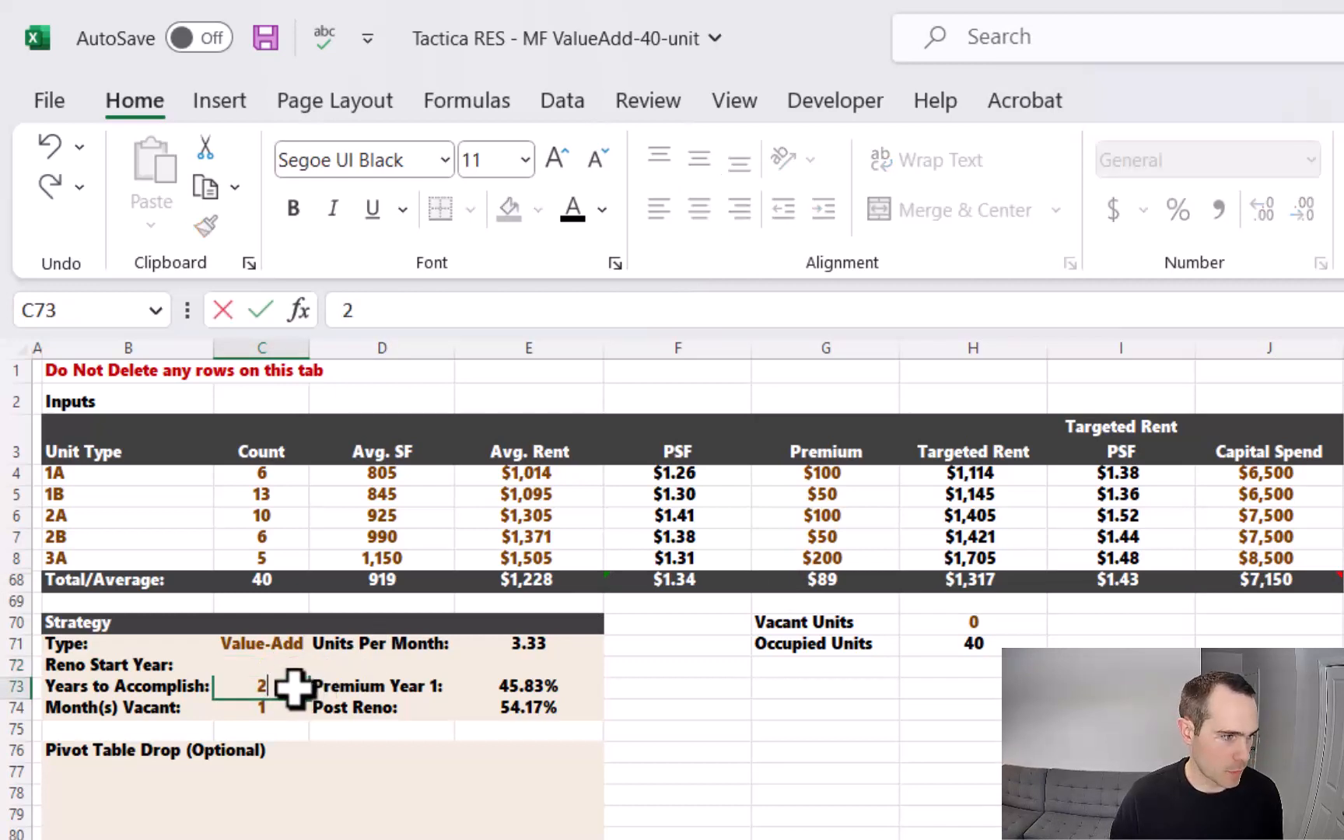
key("Return")
left_click(557, 642)
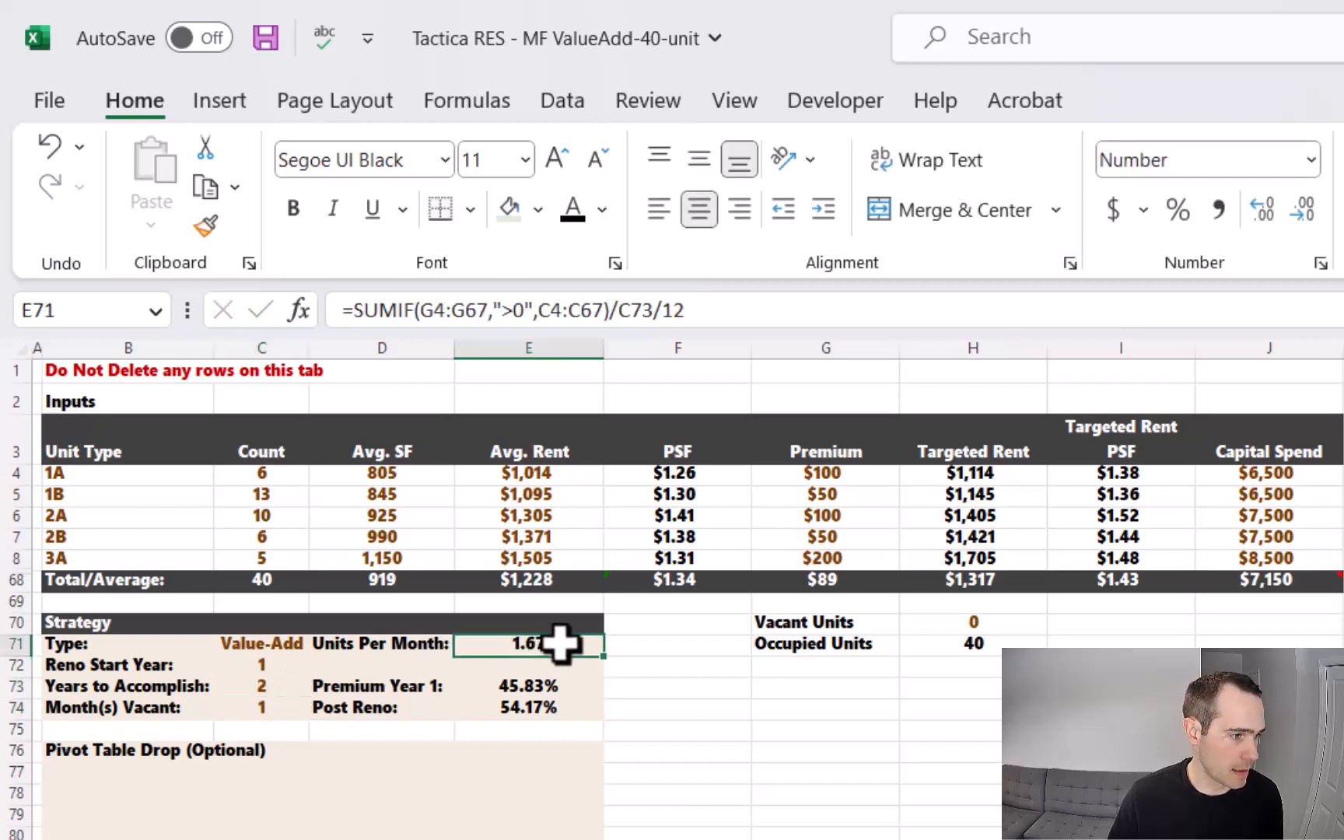
Step: Set Month(s) Vacant to 2 in the Strategy section
left_click(257, 708)
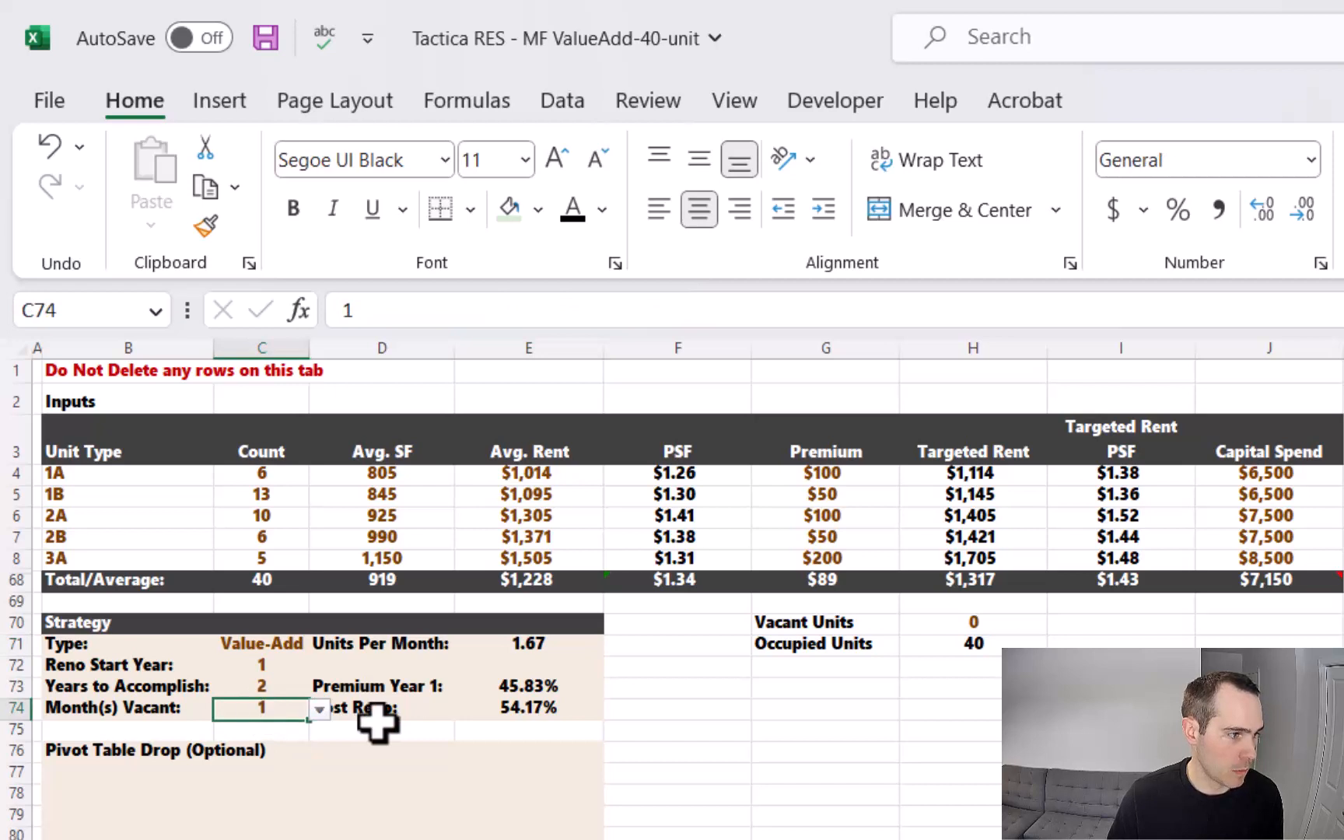
left_click(318, 707)
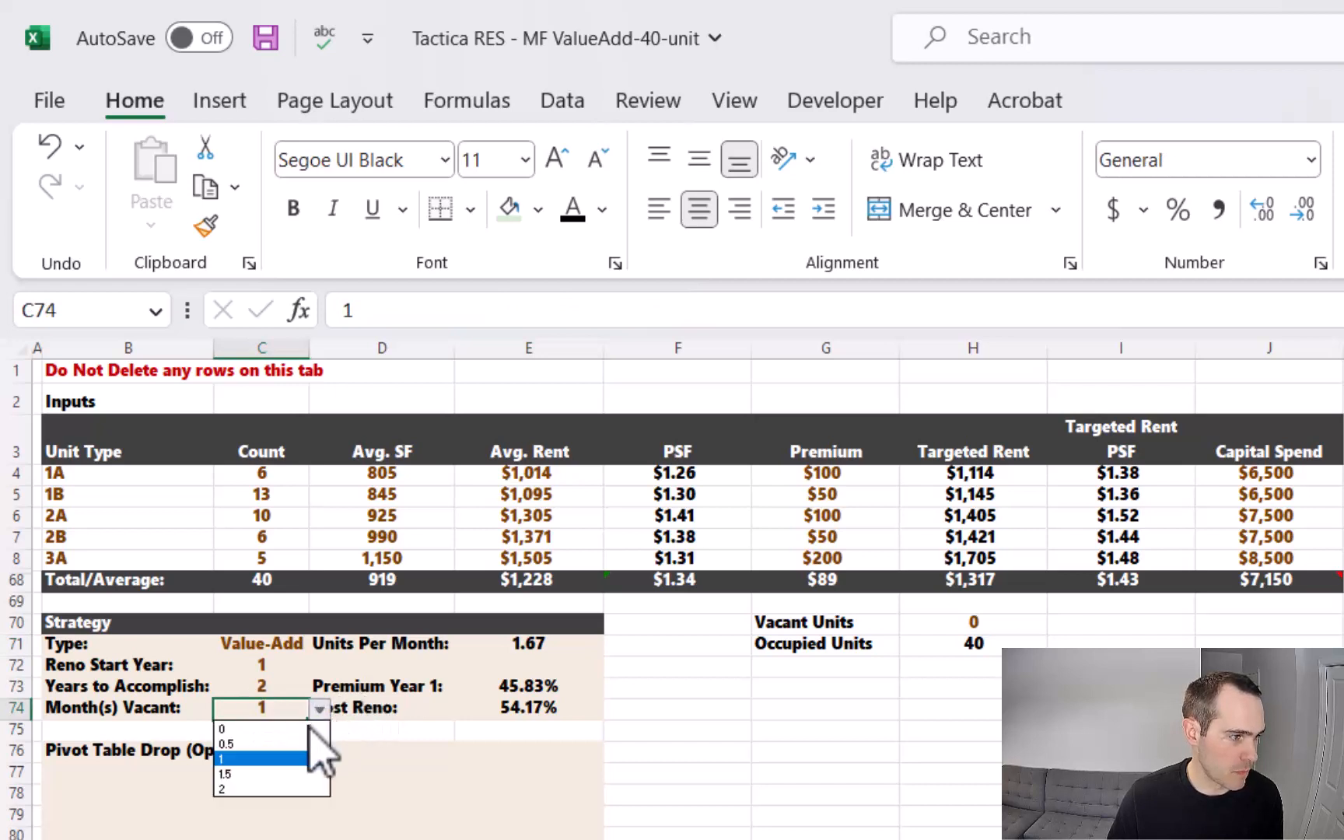
left_click(257, 789)
left_click(284, 731)
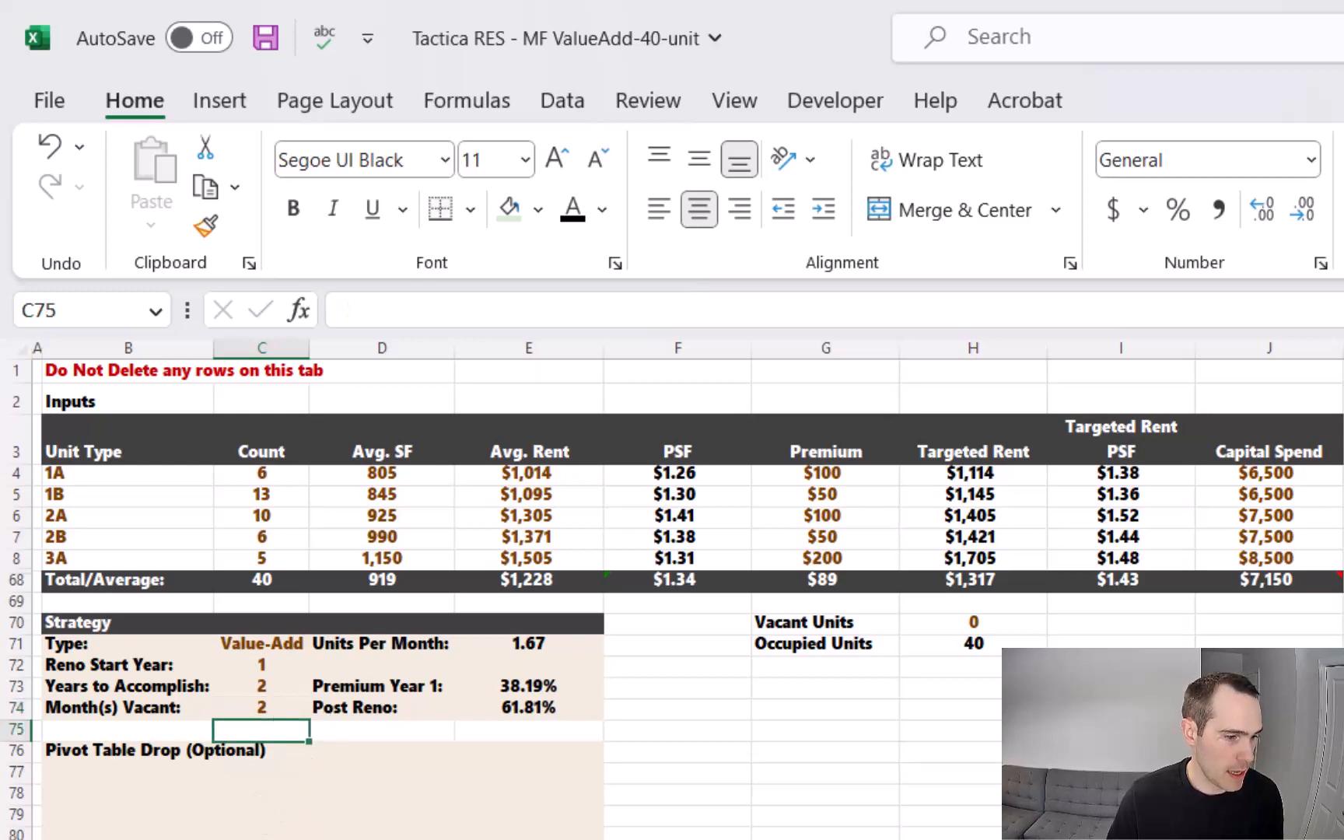
Step: Set the year 1 Baseline Rent Growth to 2% for all five unit types, 1A through 3A
scroll(686, 589, "right", 10)
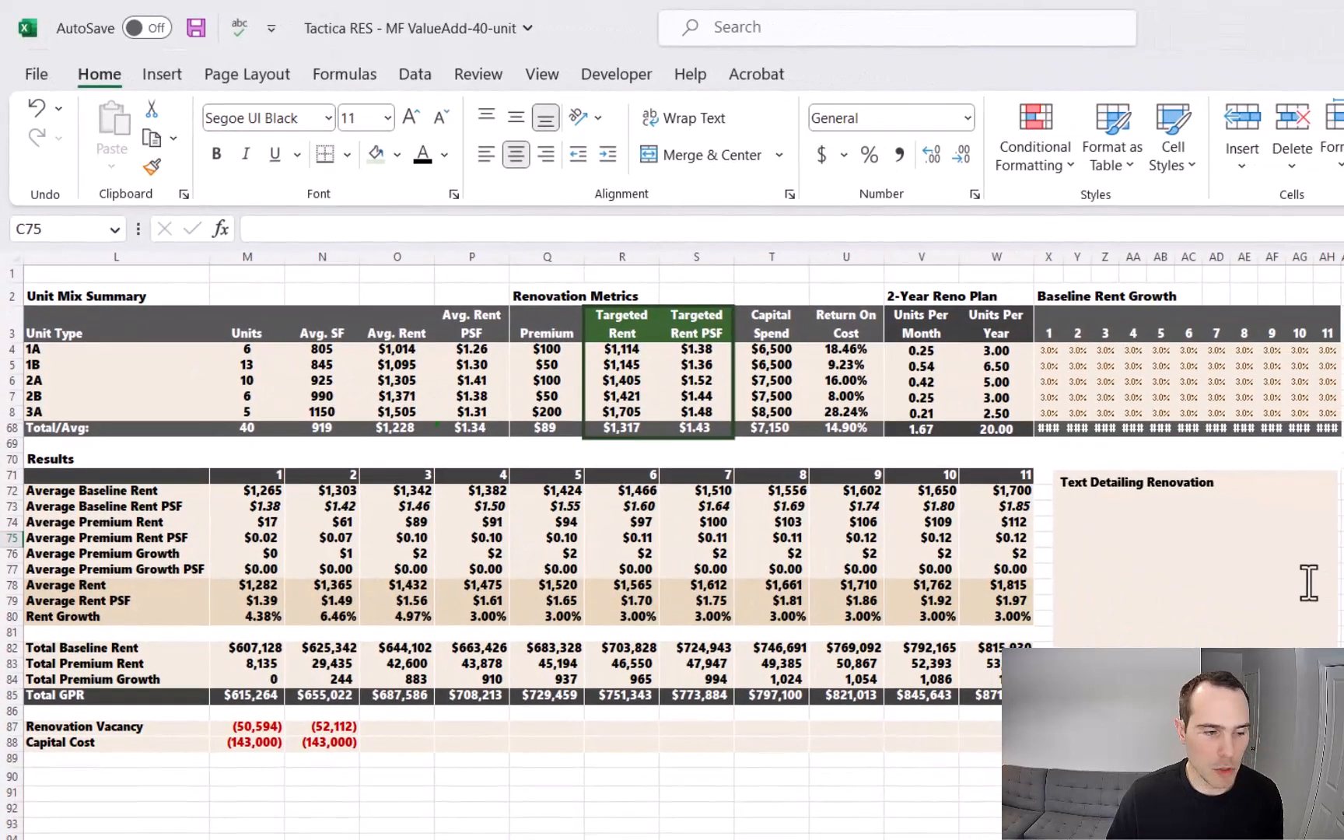
left_click(1050, 365)
left_click(1051, 350)
type("3")
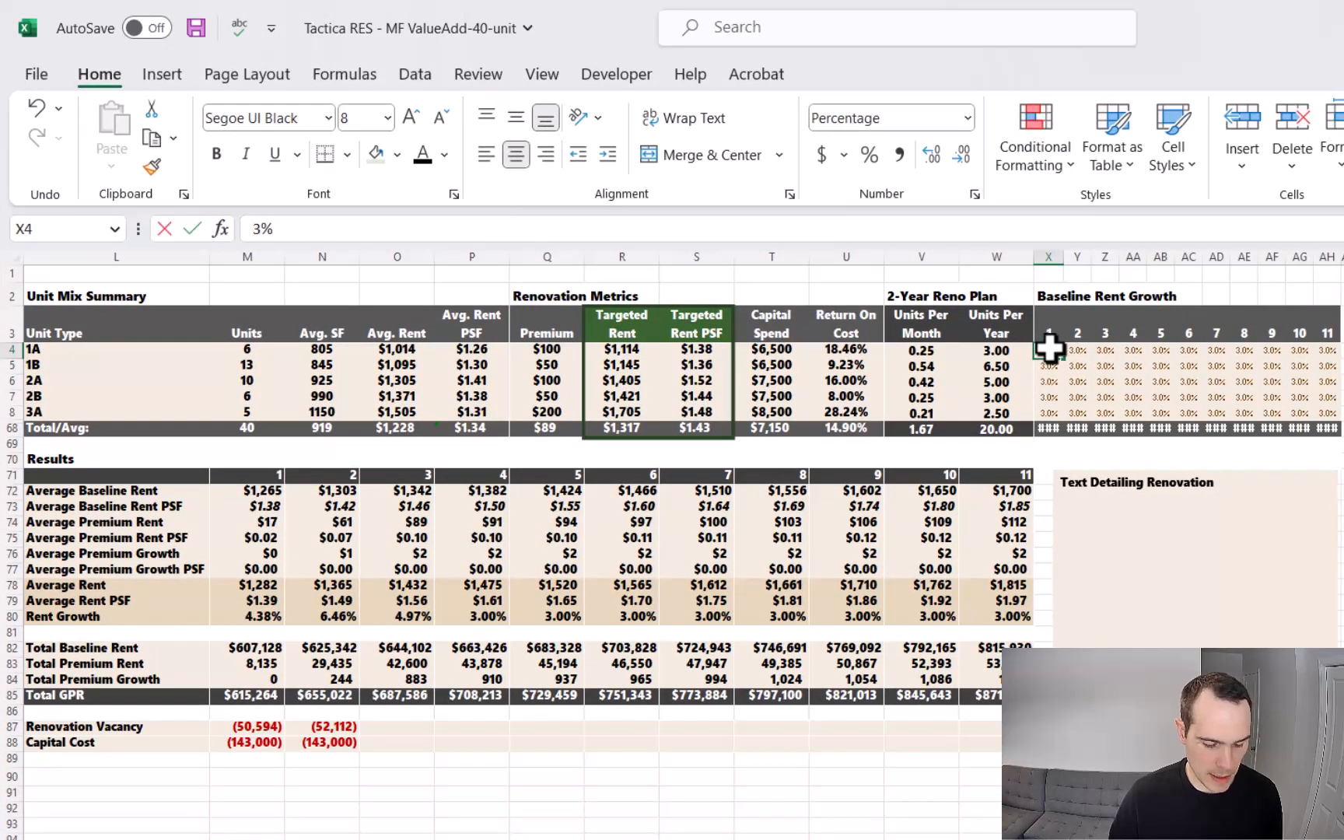
key("BackSpace")
type("2")
key("Return")
type("2")
key("Return")
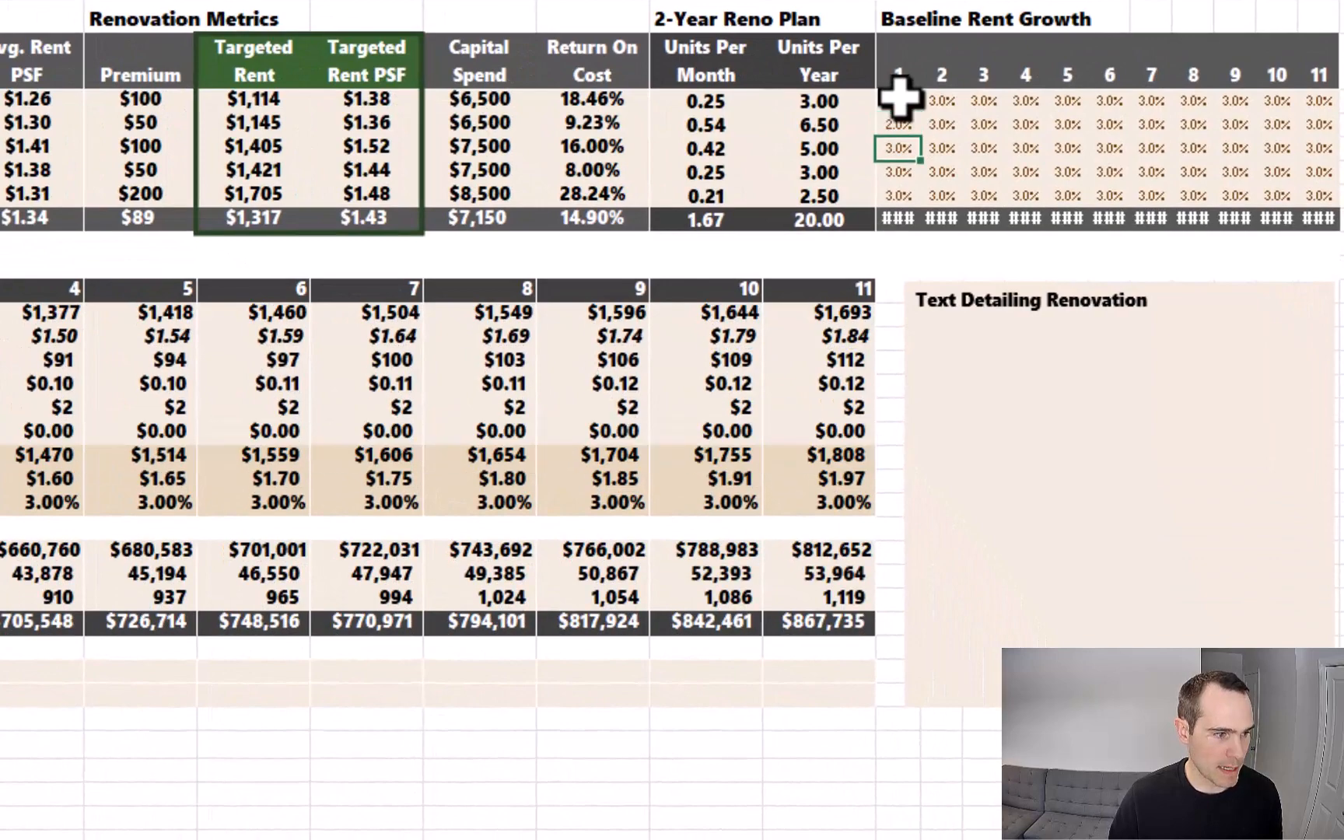
type("2")
key("Return")
type("2")
key("Return")
type("2")
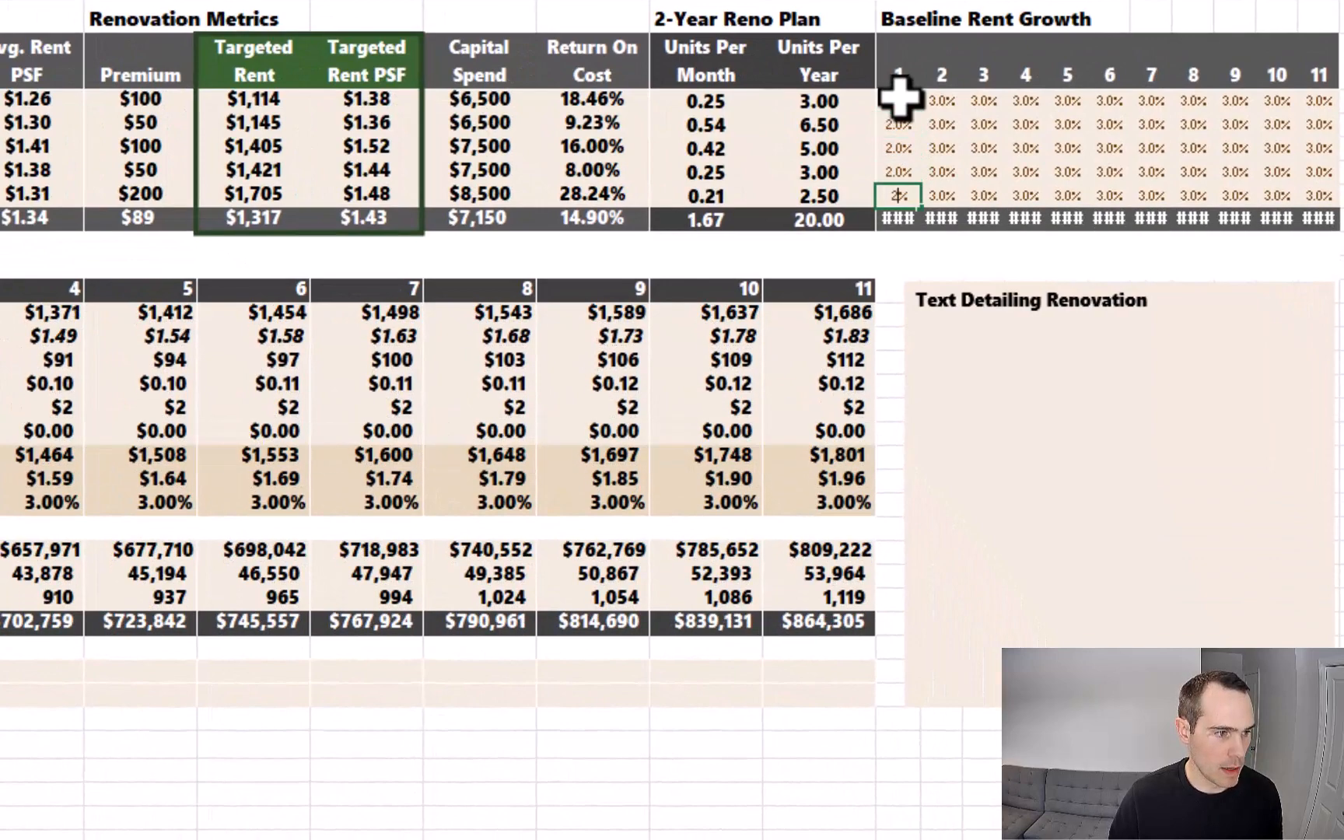
key("Return")
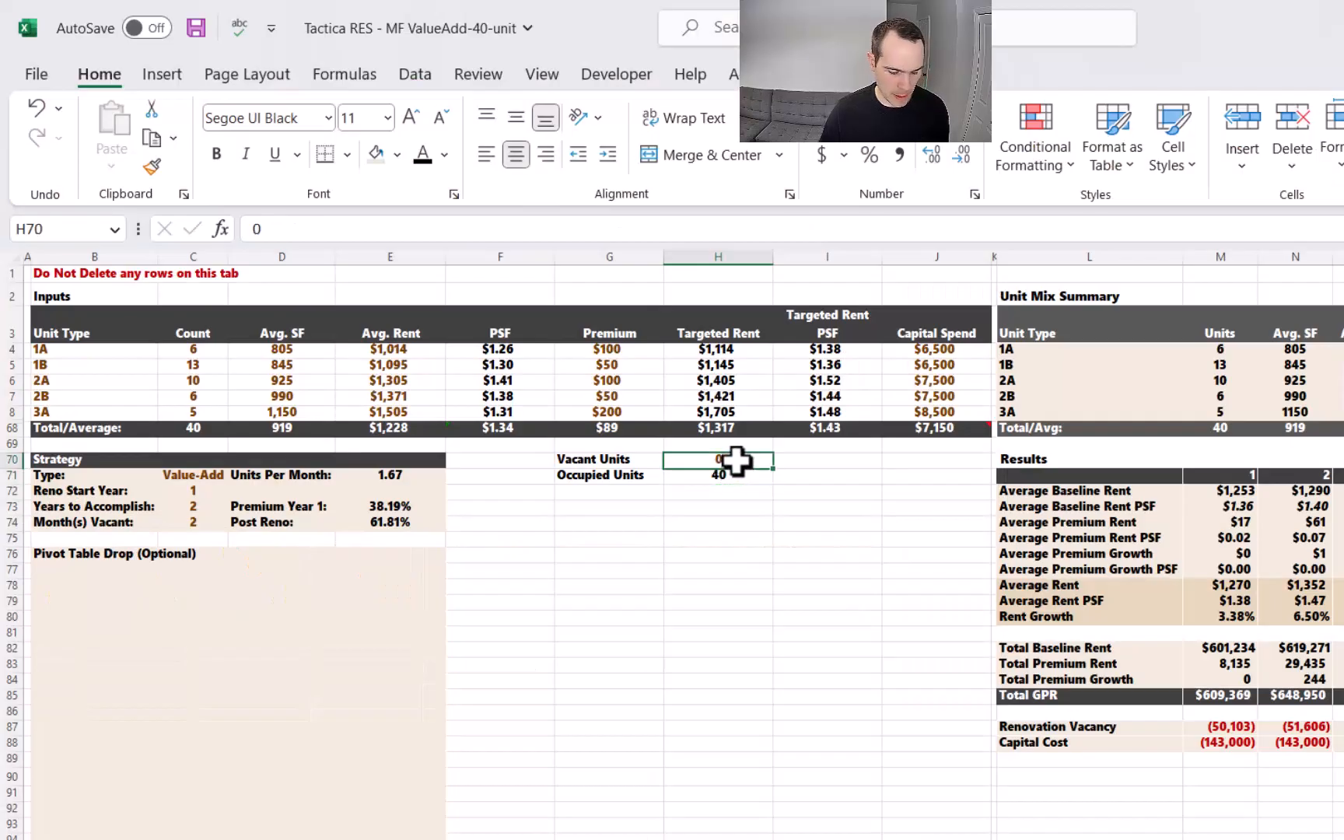
Step: Enter 3 as the number of Vacant Units beside the Strategy section
type("3")
key("Return")
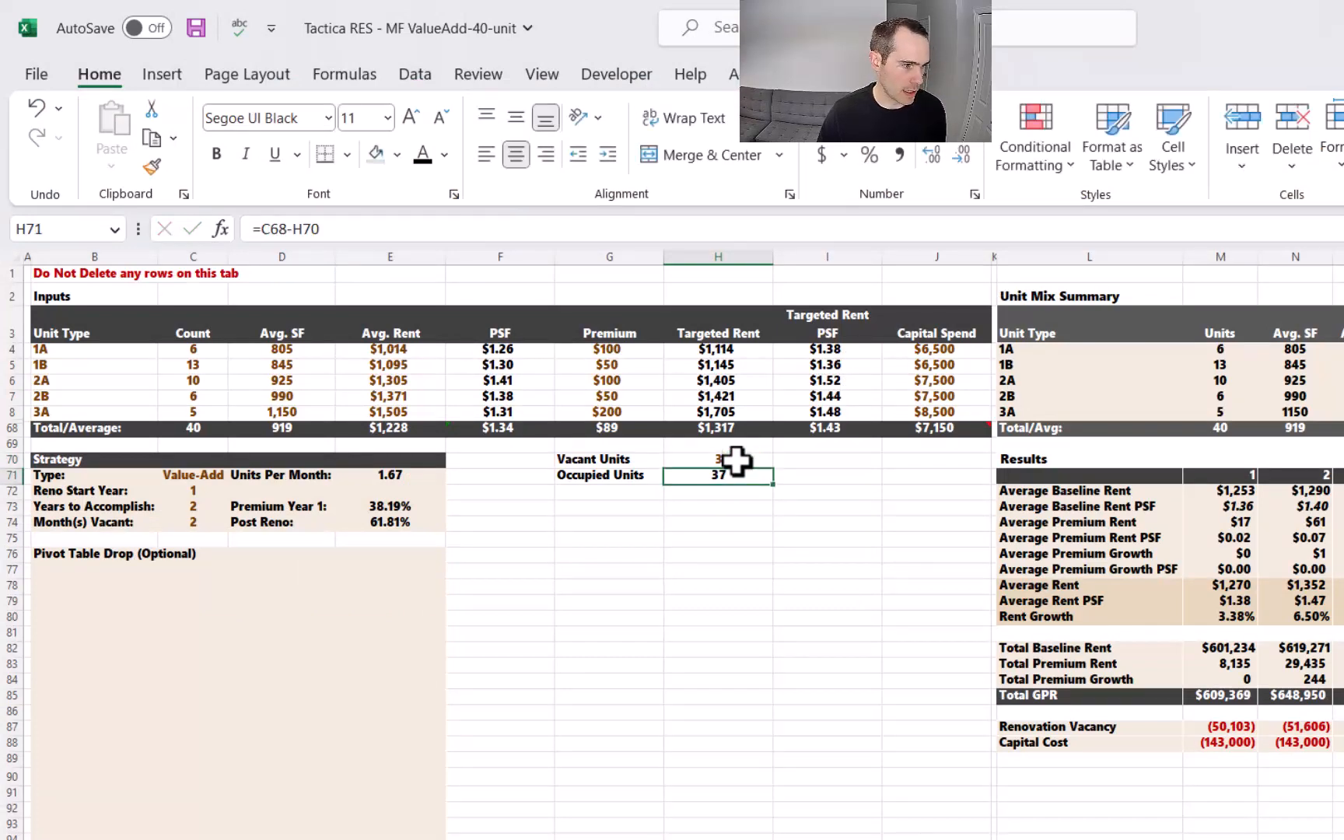
Step: On the RE Tax sheet, set the first Known Tax Info row to Assessment Year 2022 and Payable Year 2023
left_click(471, 823)
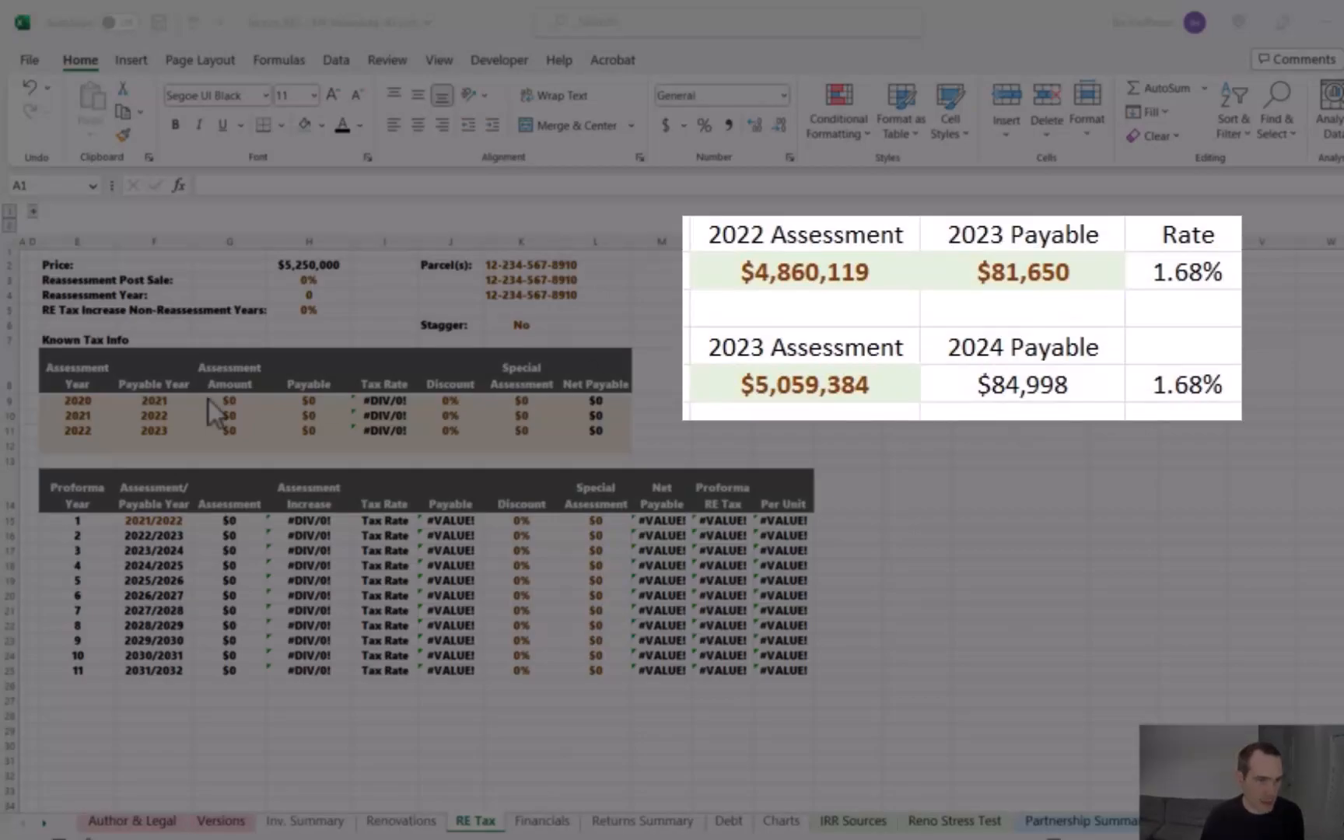
left_click(95, 402)
type("2022")
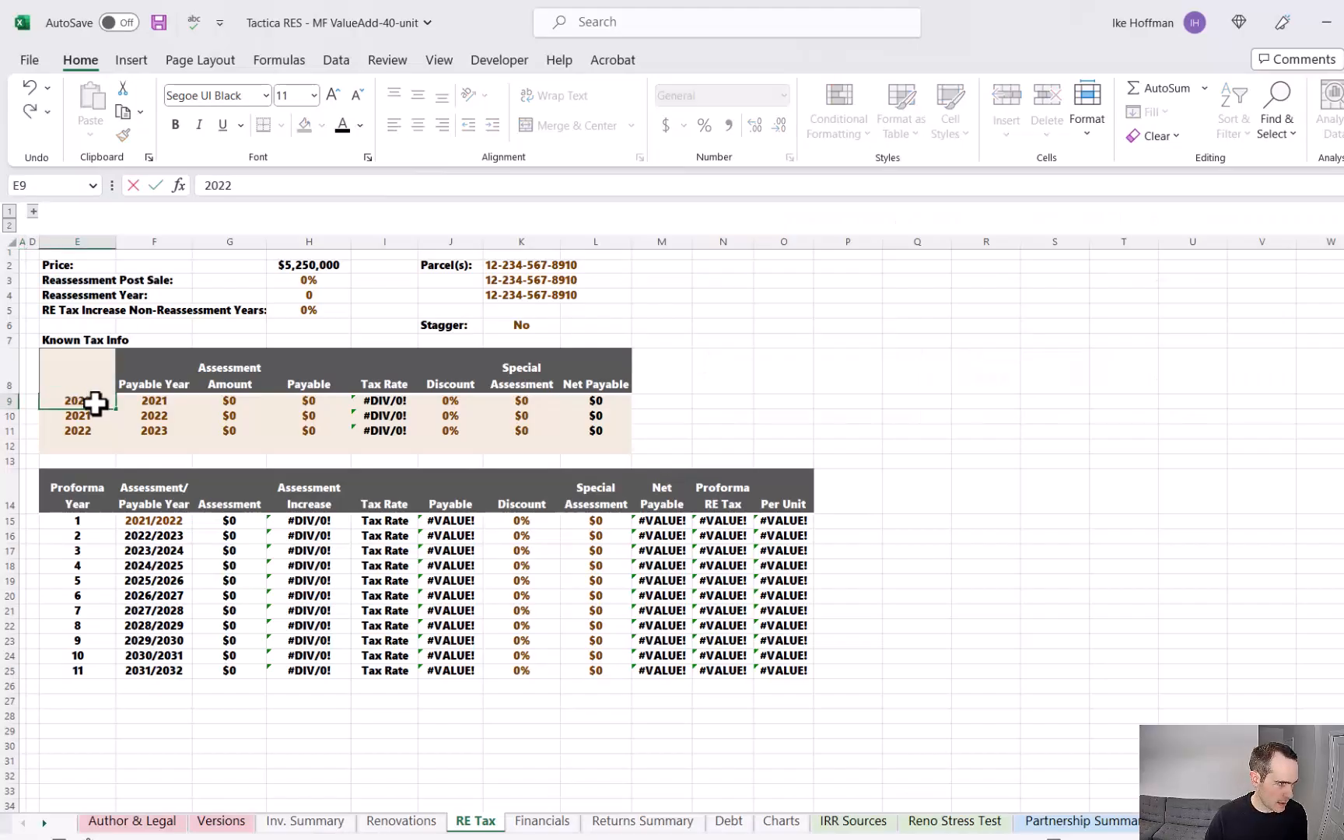
key("Return")
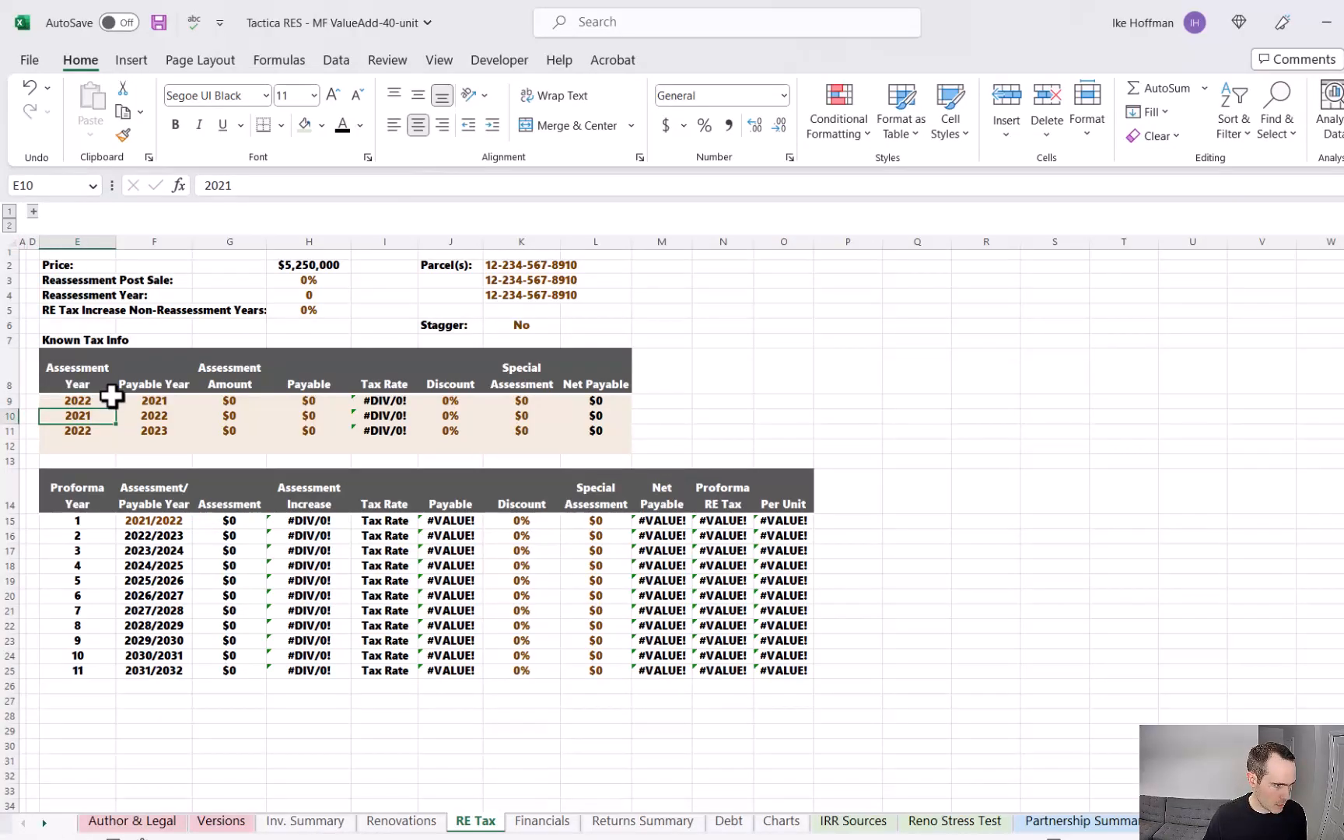
left_click(128, 401)
type("2023")
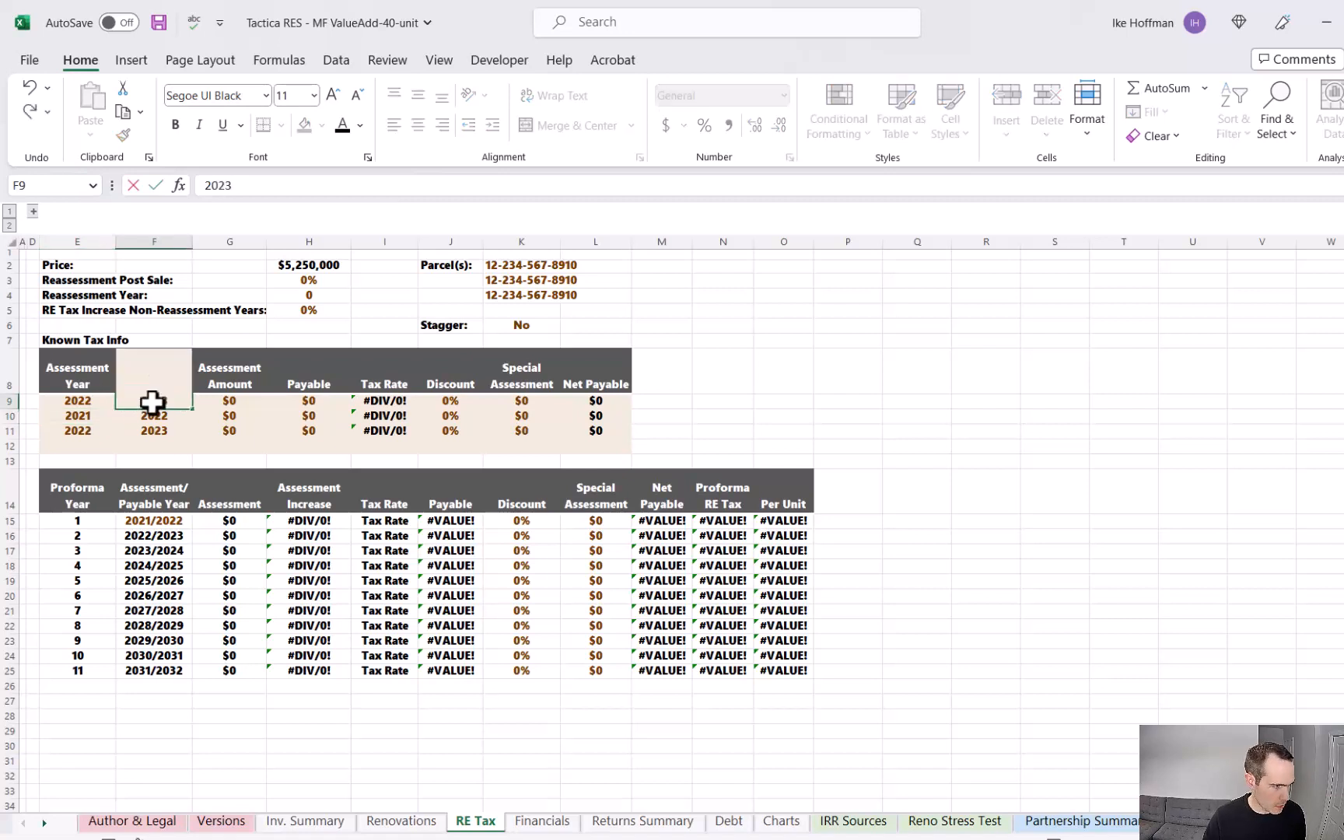
key("Return")
Step: Set the second Known Tax Info row to Assessment Year 2023 and Payable Year 2024
left_click(86, 415)
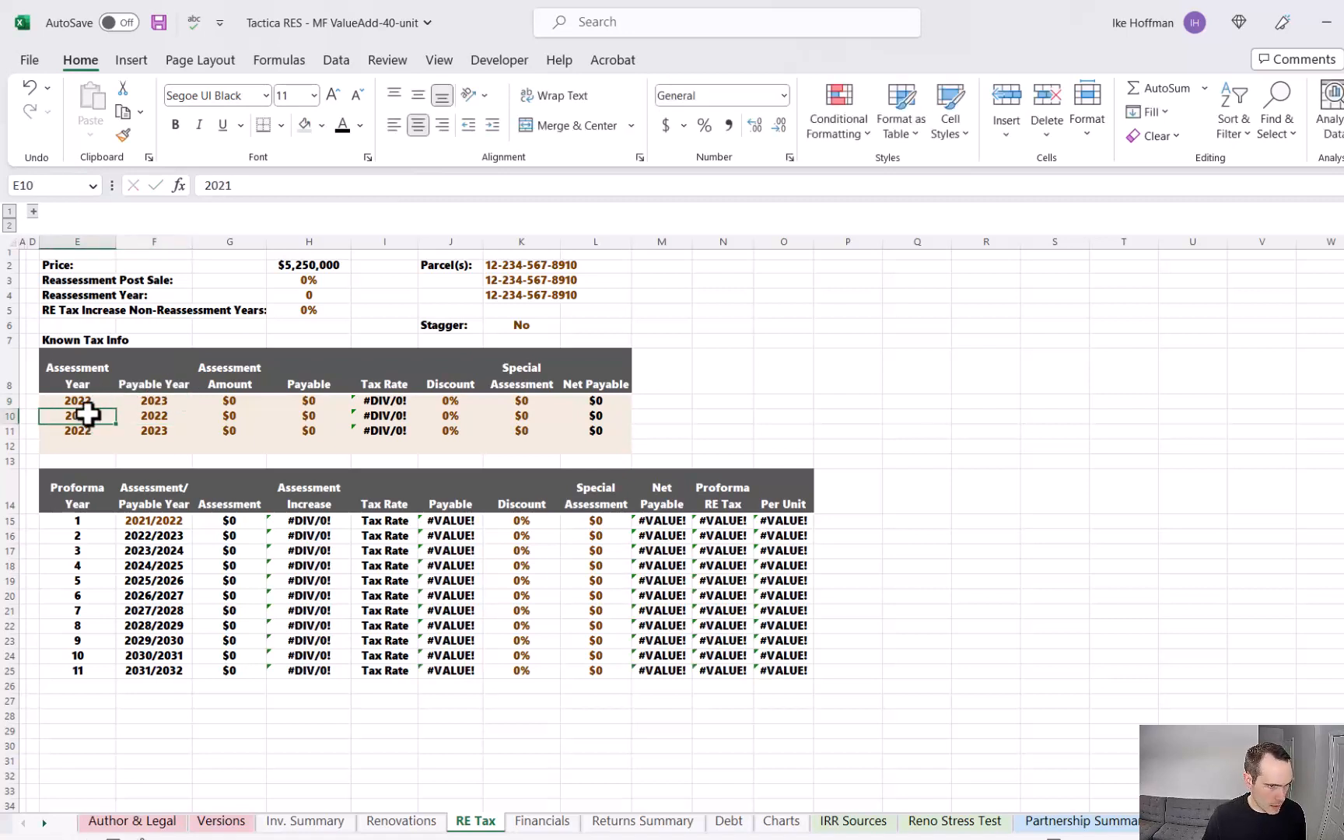
type("2023")
key("Tab")
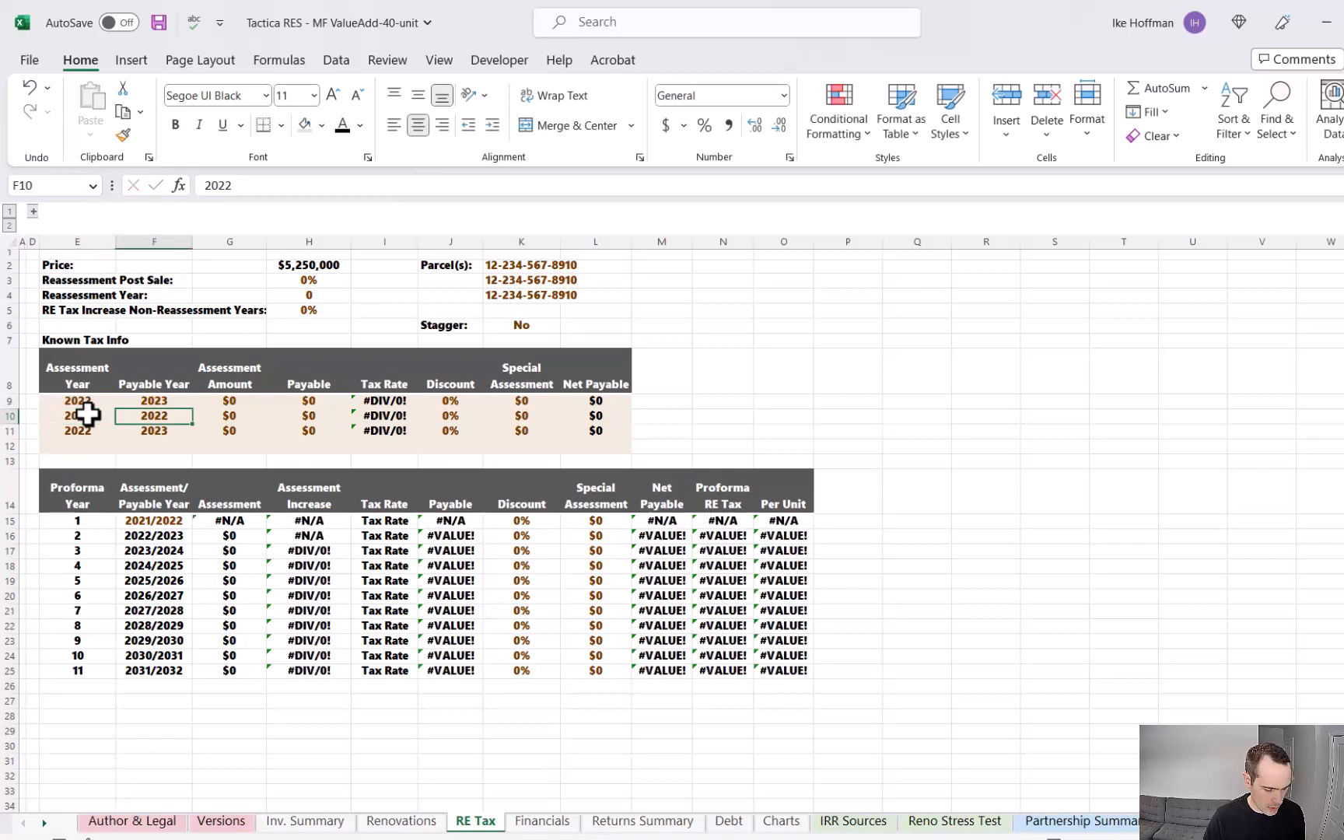
type("2024")
key("Return")
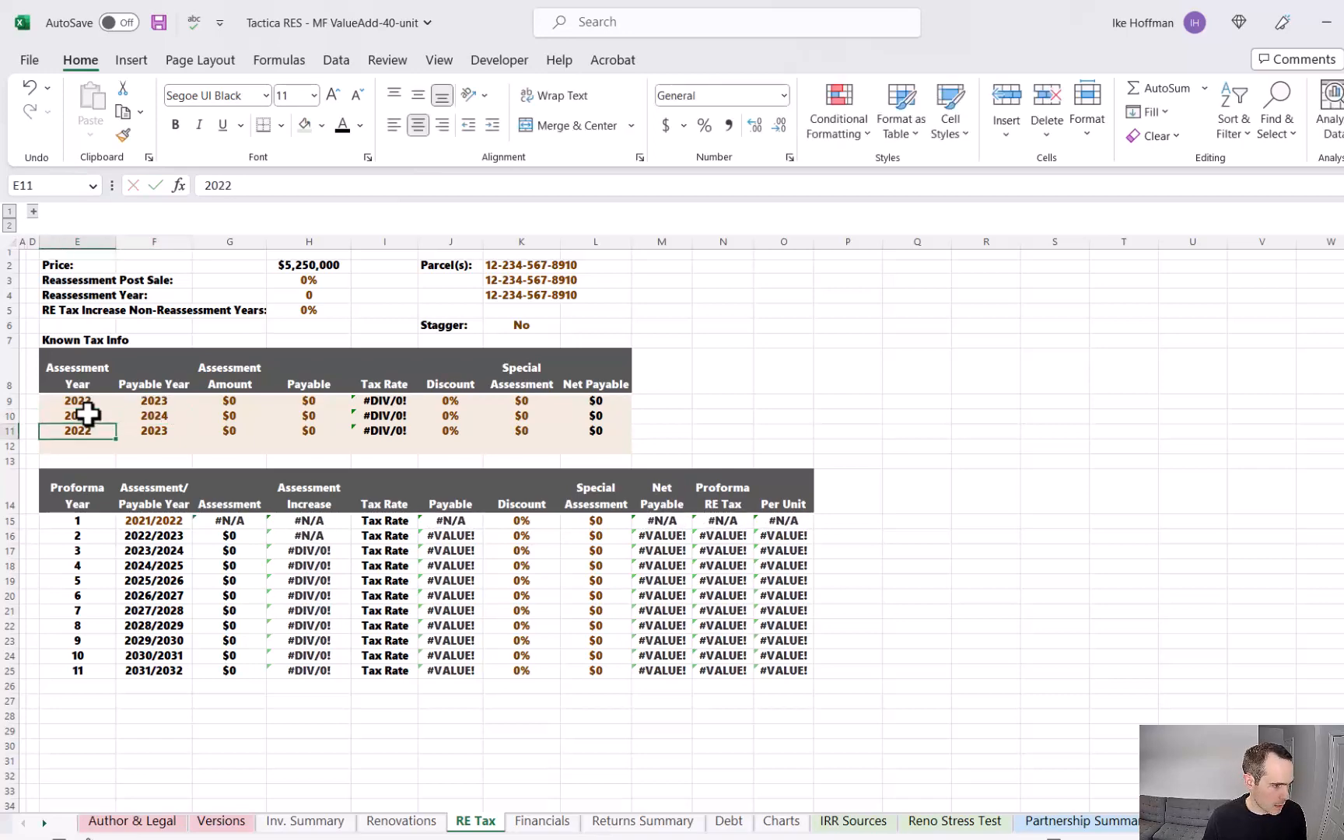
Step: Clear the third Known Tax Info row's years, amounts, Discount and Special Assessment, keeping its formula cells
left_click_drag(90, 430, 302, 425)
key("Delete")
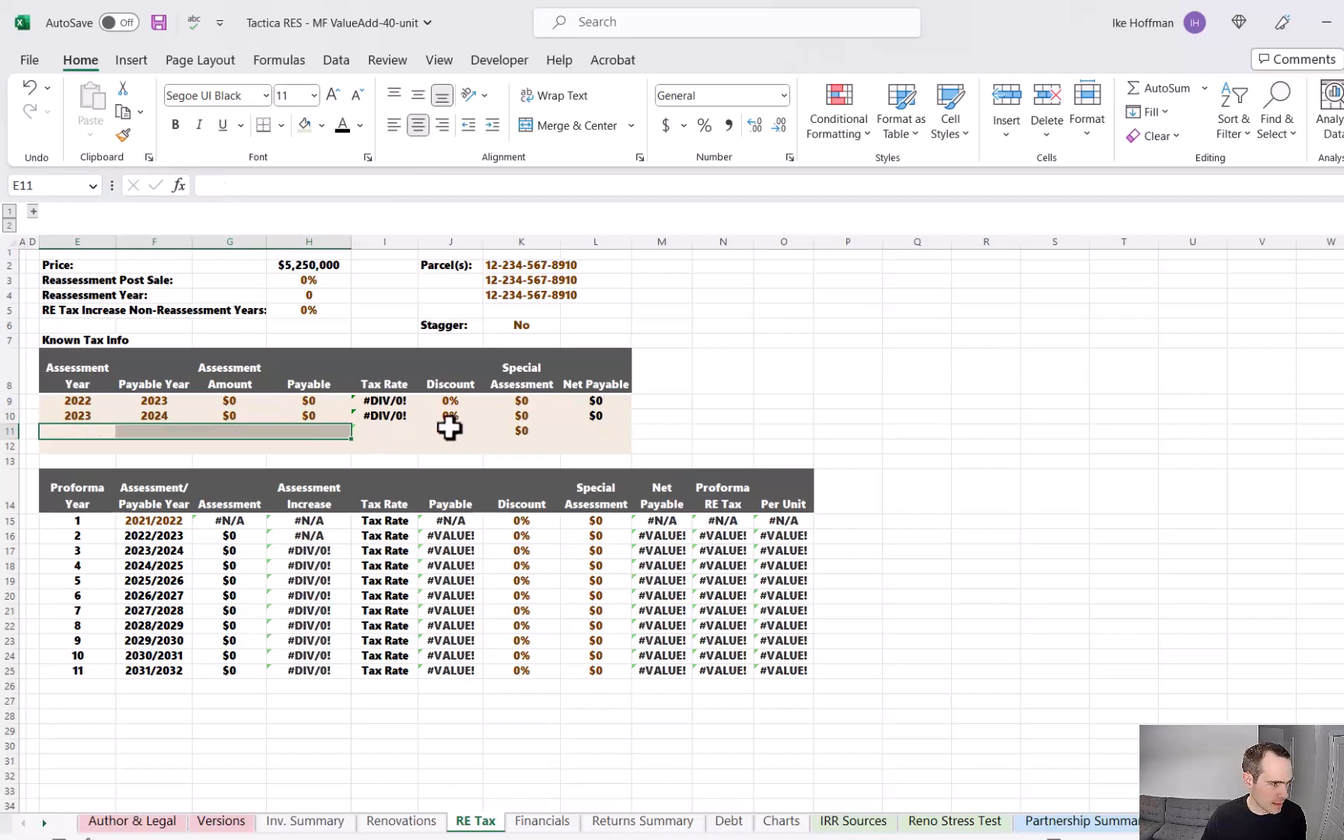
left_click_drag(450, 430, 493, 432)
key("Delete")
left_click(256, 430)
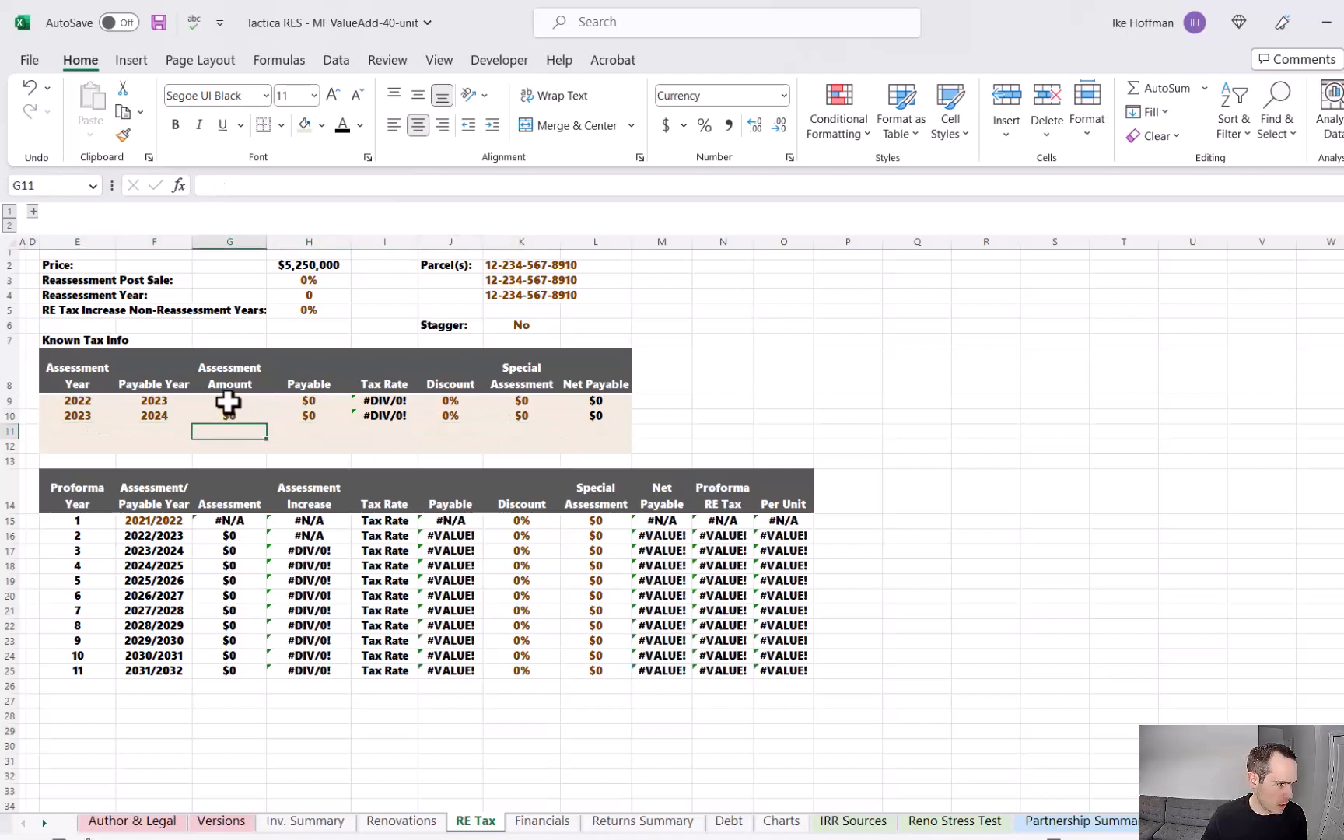
Step: Enter an Assessment Amount of 4,860,119 and a Payable of 81,650 for assessment year 2022
left_click(257, 400)
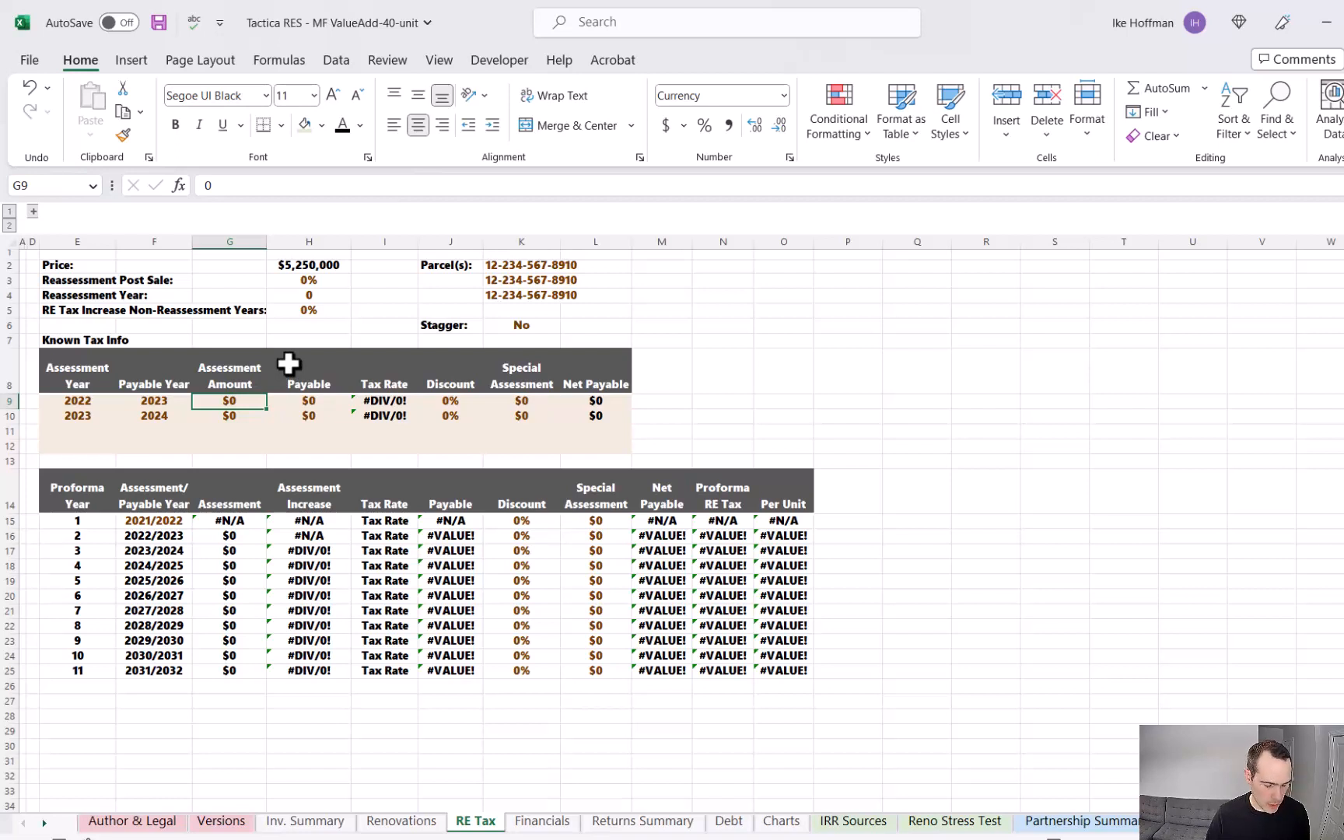
type("48601")
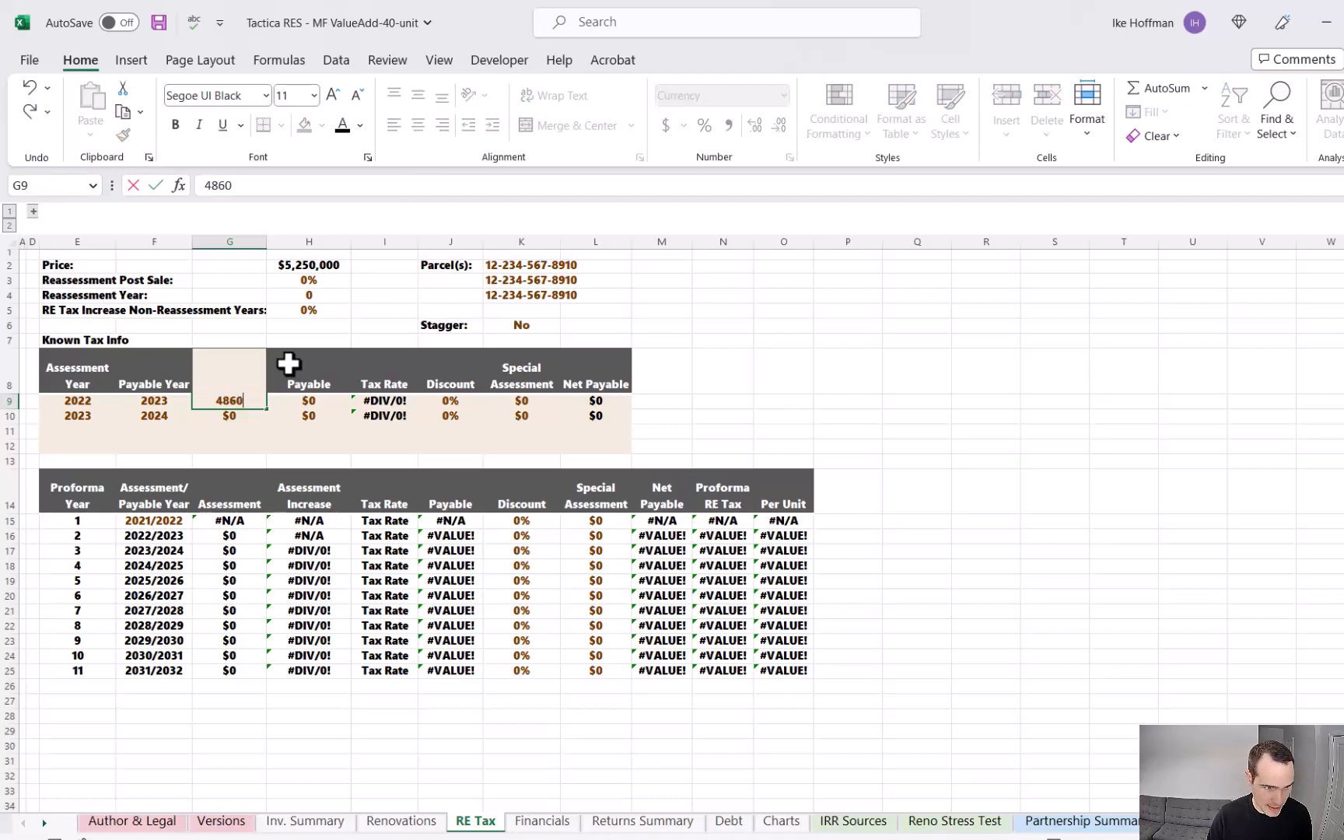
type("19")
key("Tab")
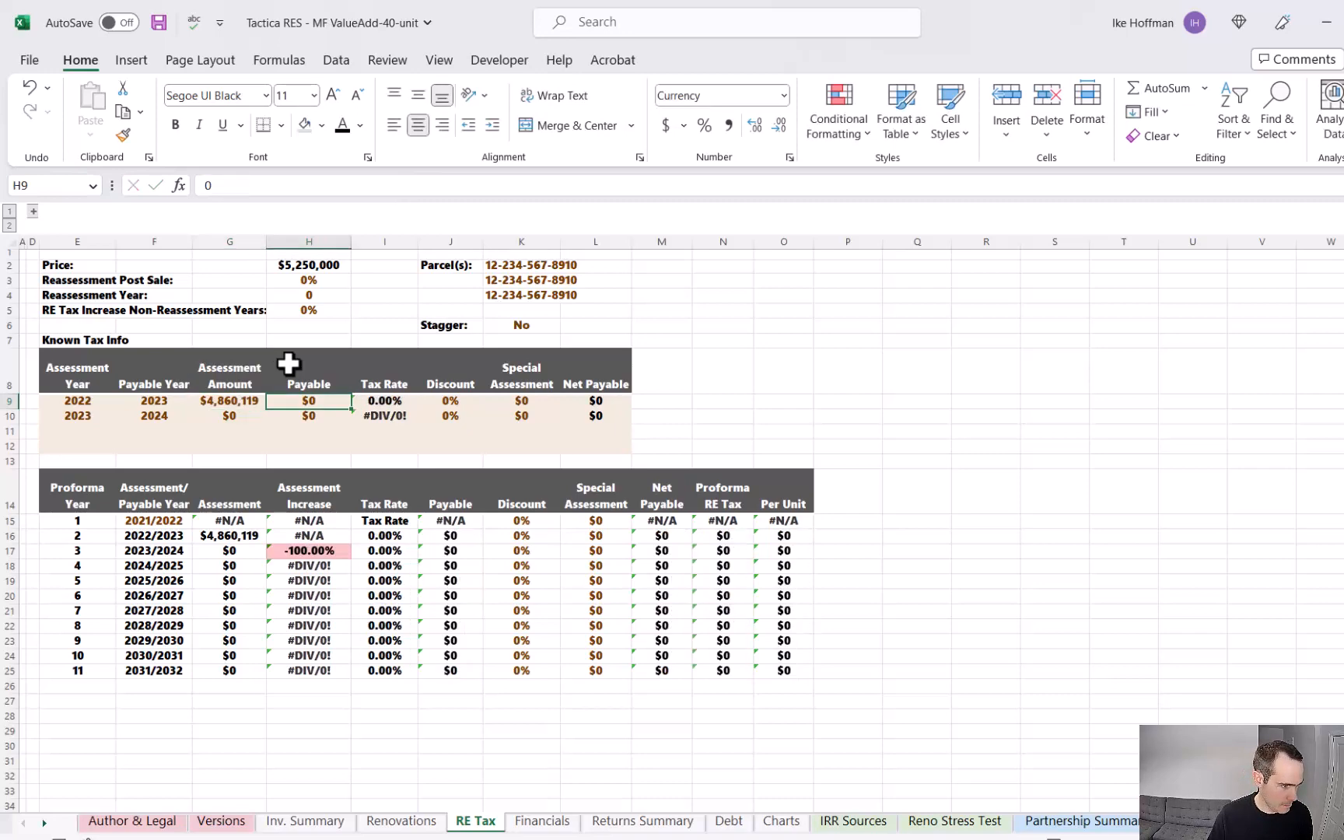
type("81650")
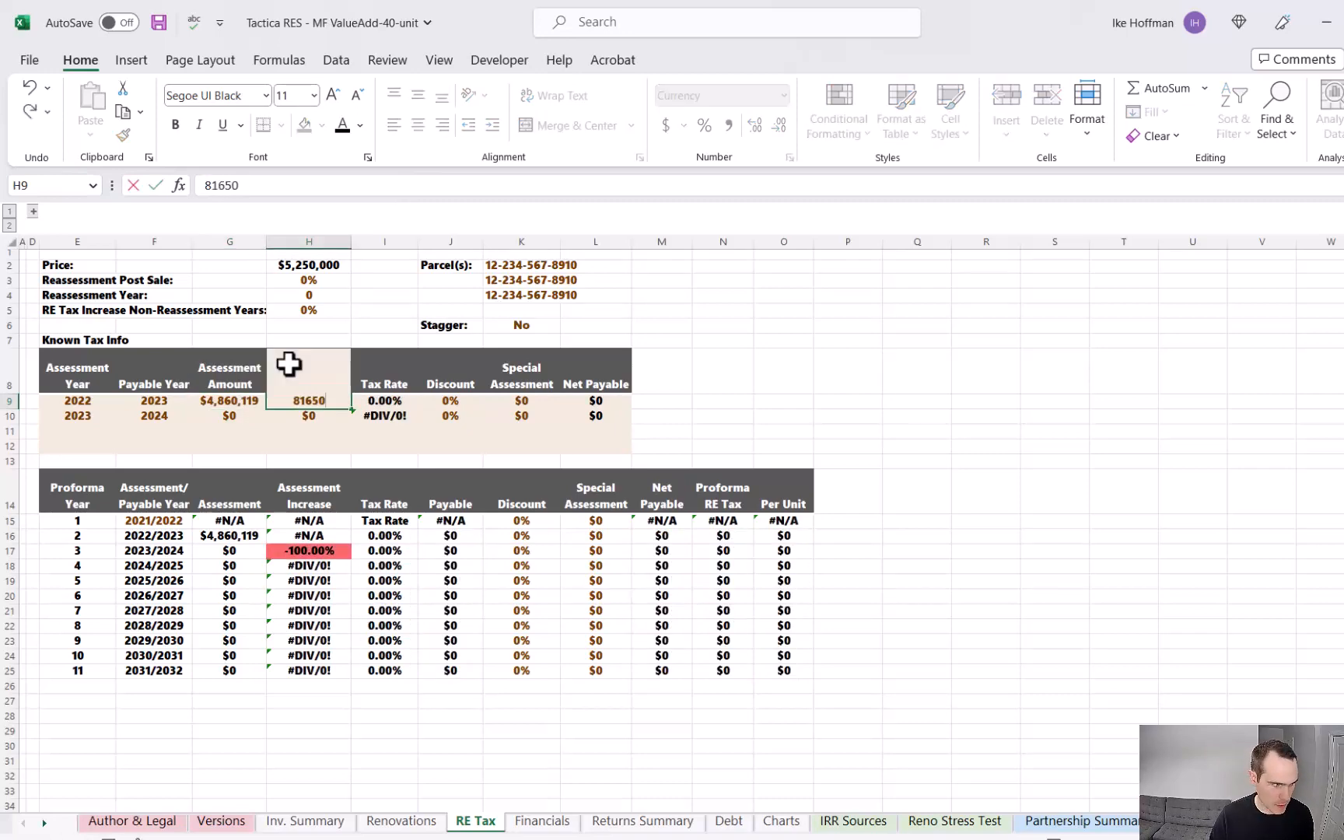
key("Return")
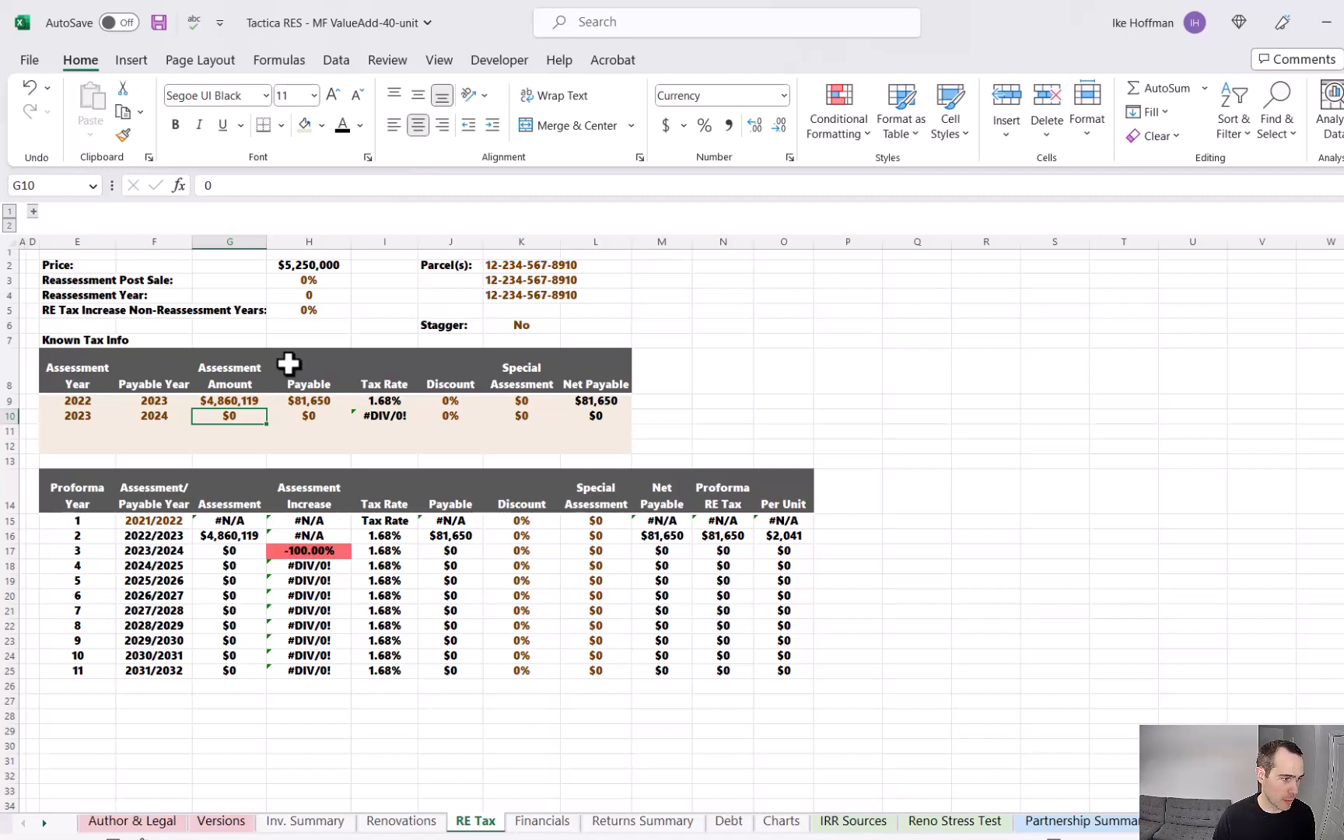
Step: Enter an Assessment Amount of 5,059,384 for assessment year 2023
type("5")
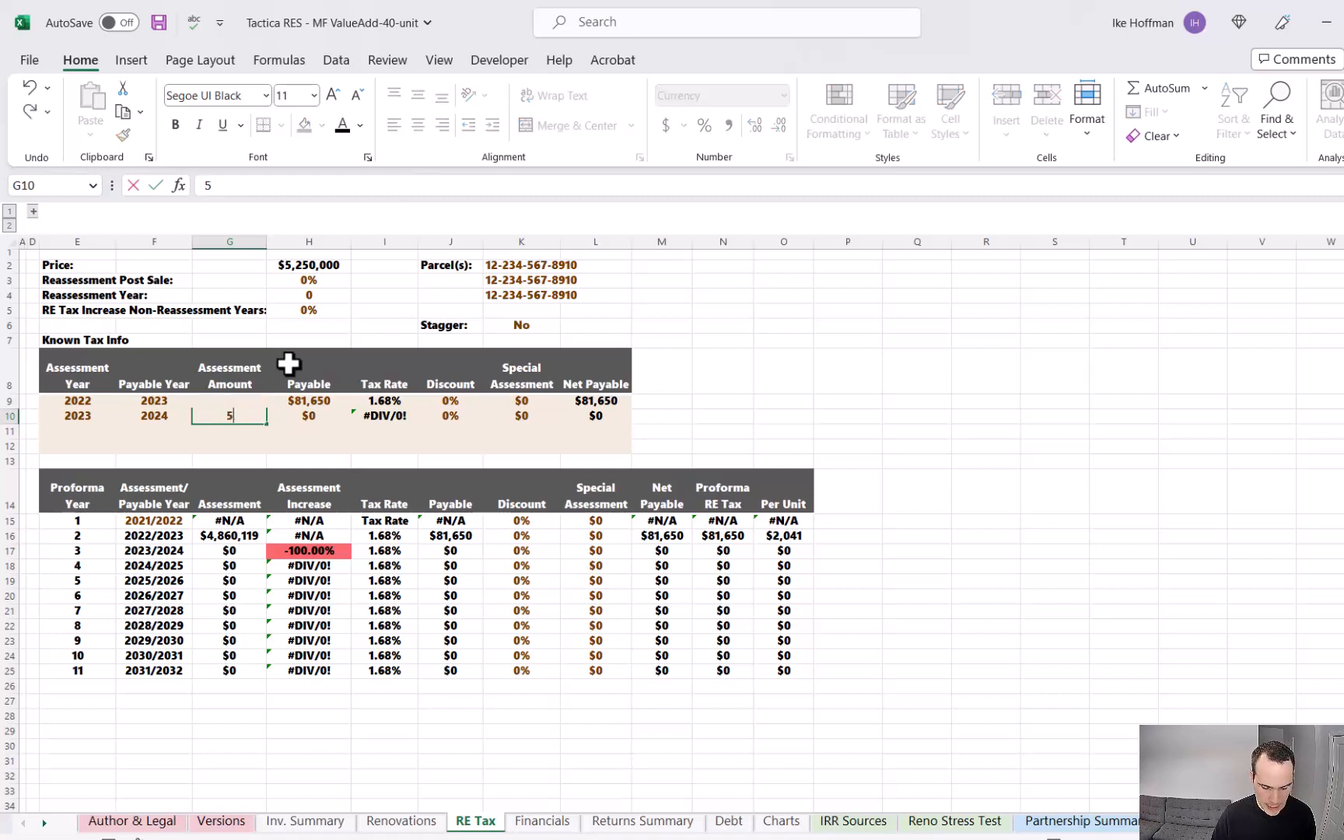
type(",05")
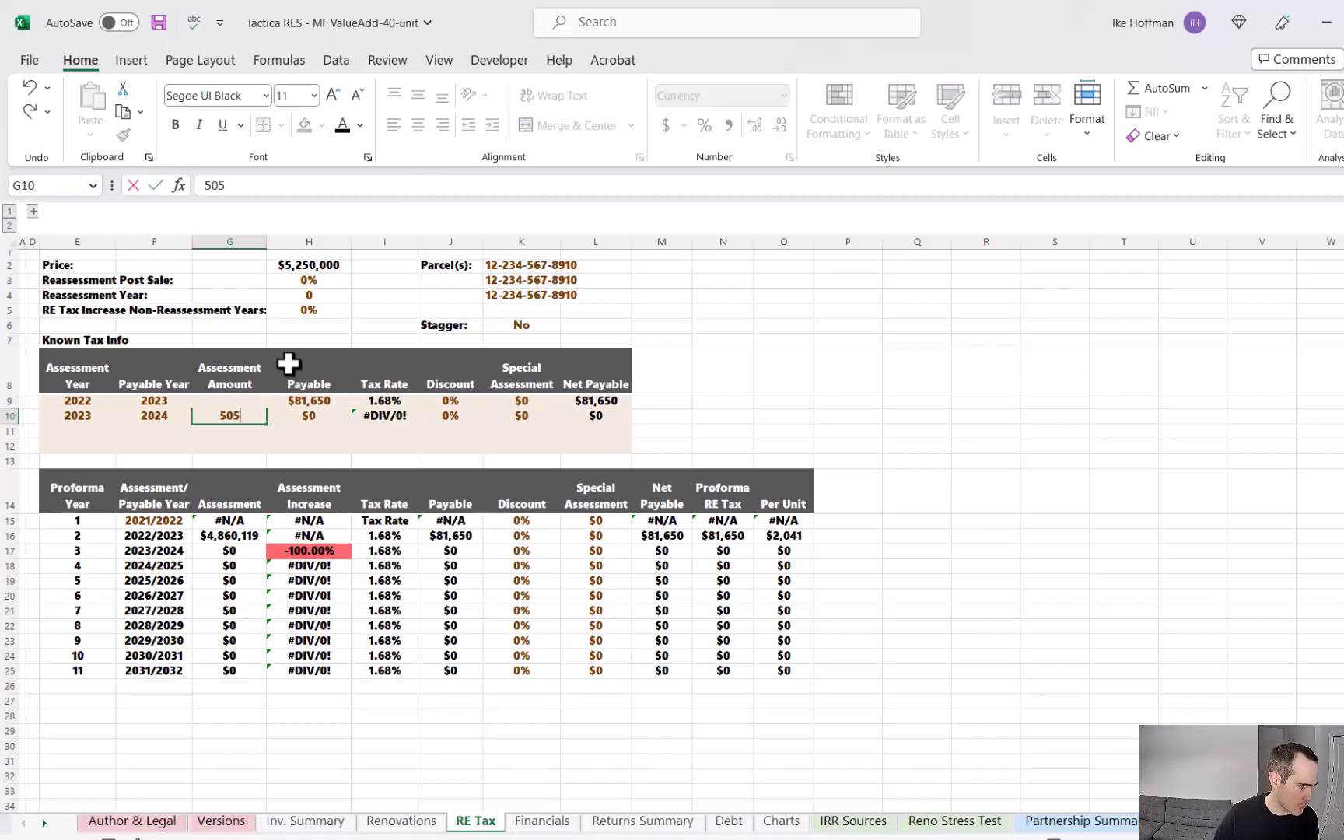
type("9,384")
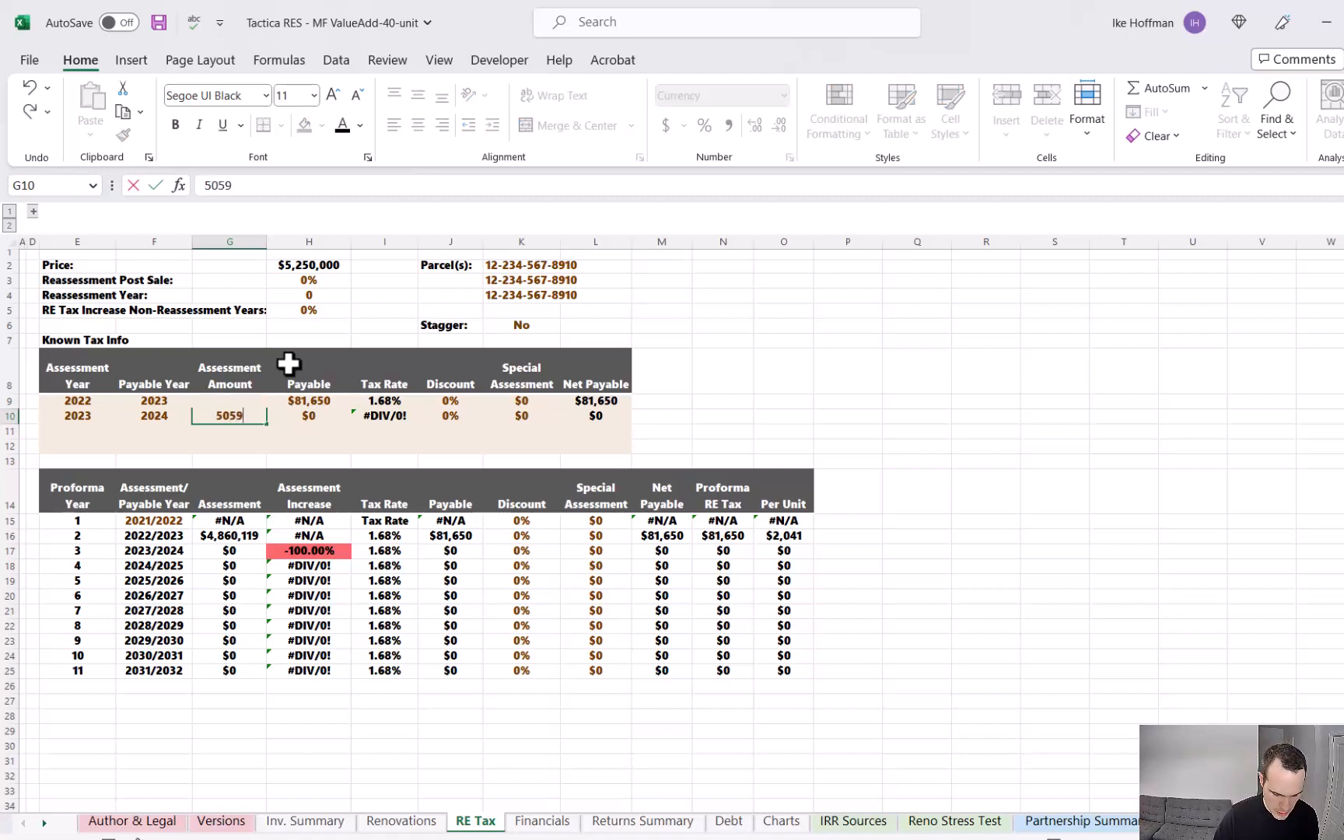
key("Return")
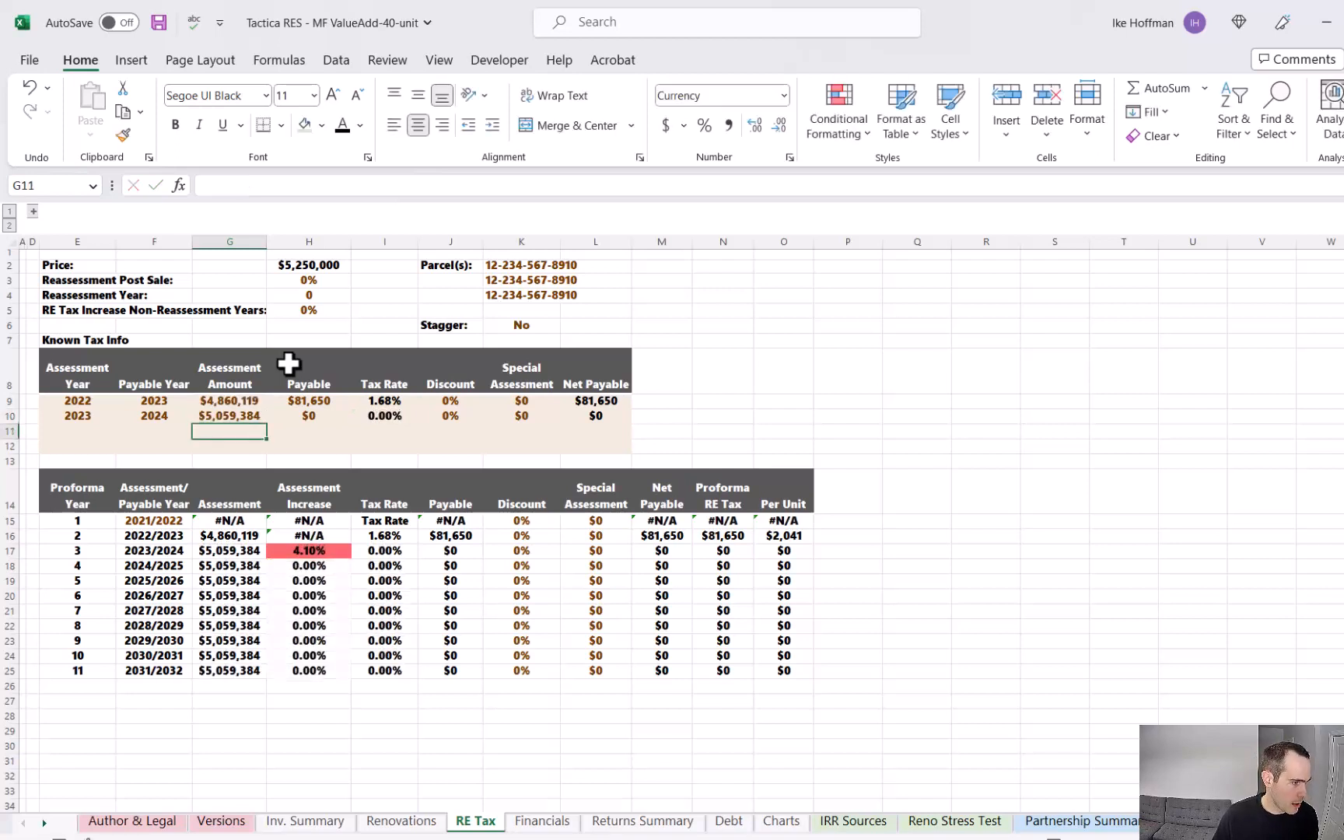
Step: Clear the Payable for assessment year 2023 and check the Tax Rate and Net Payable formulas
left_click(309, 416)
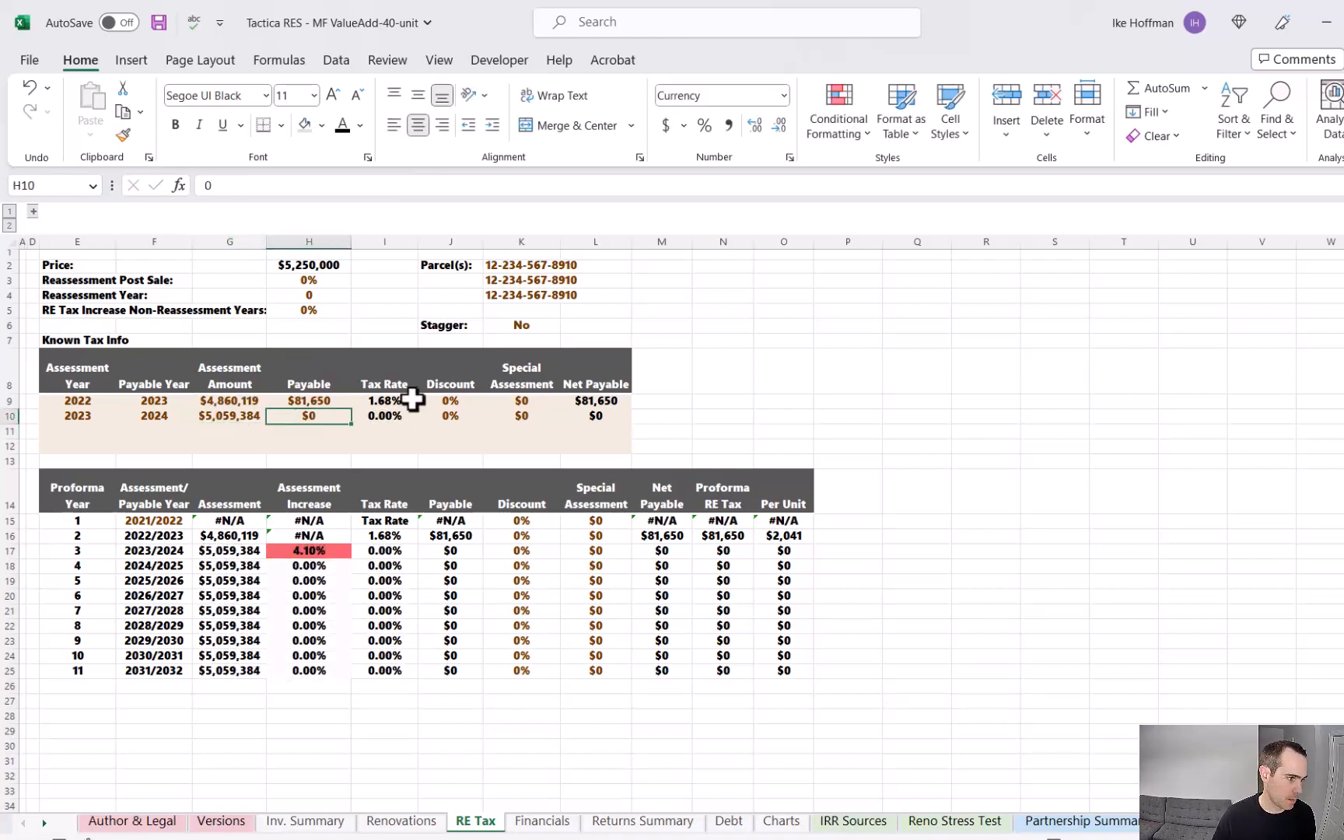
key("Delete")
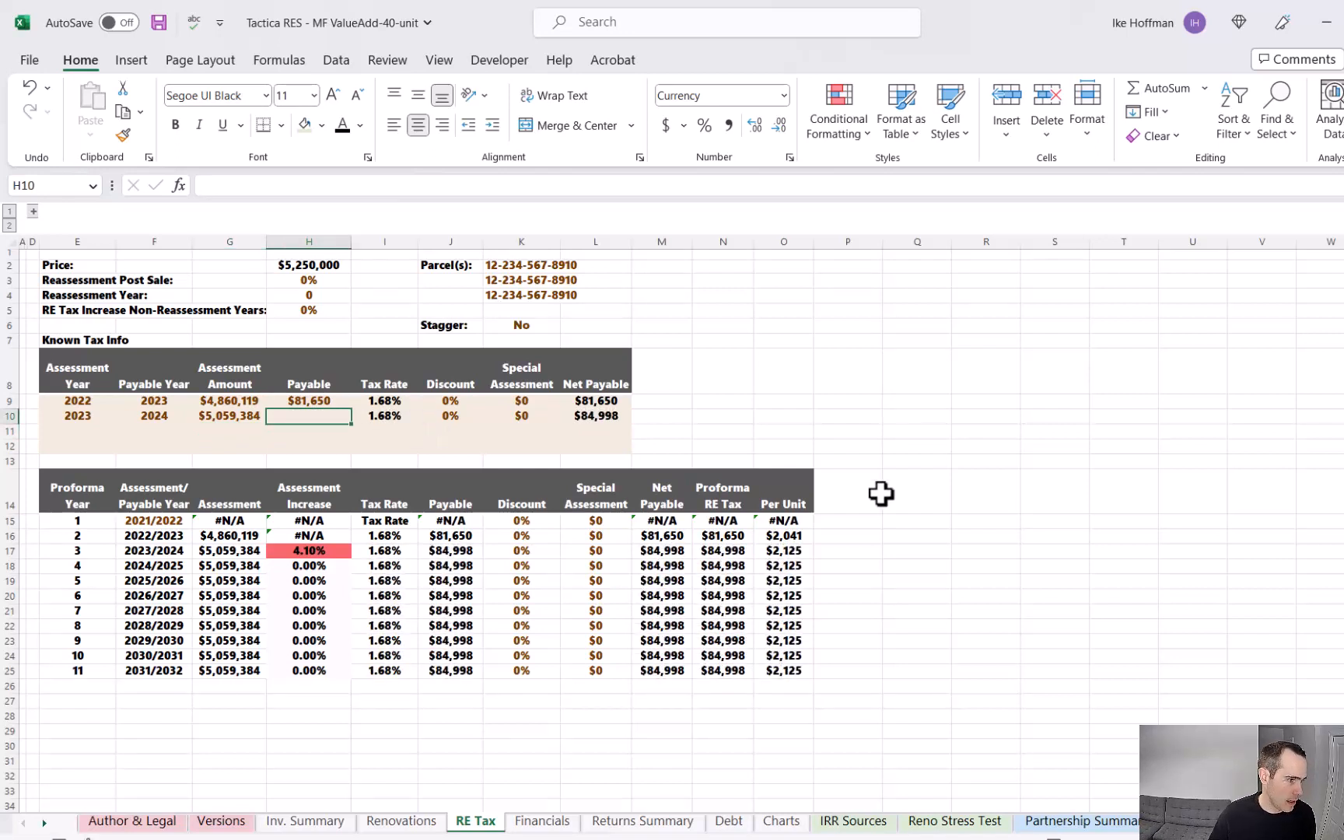
left_click(228, 422)
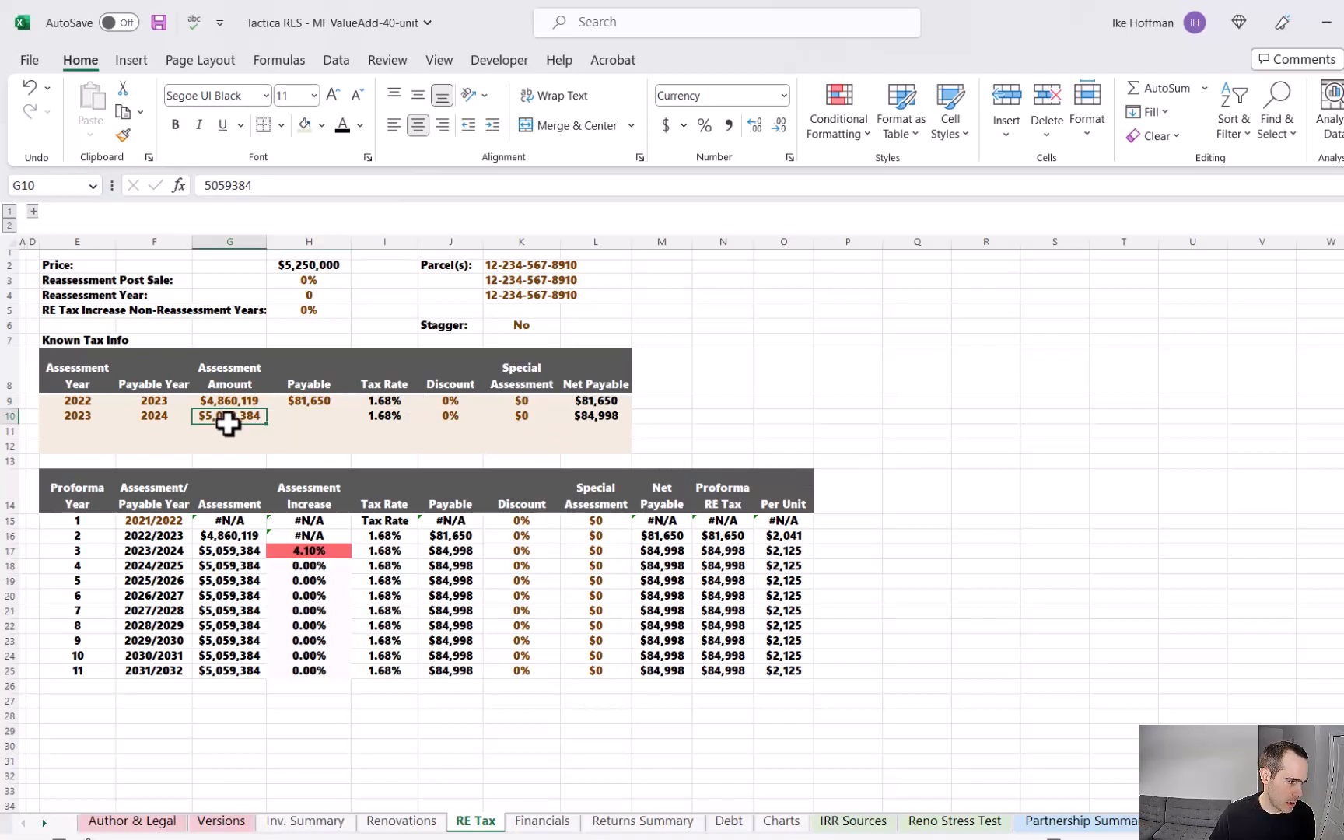
left_click(387, 403)
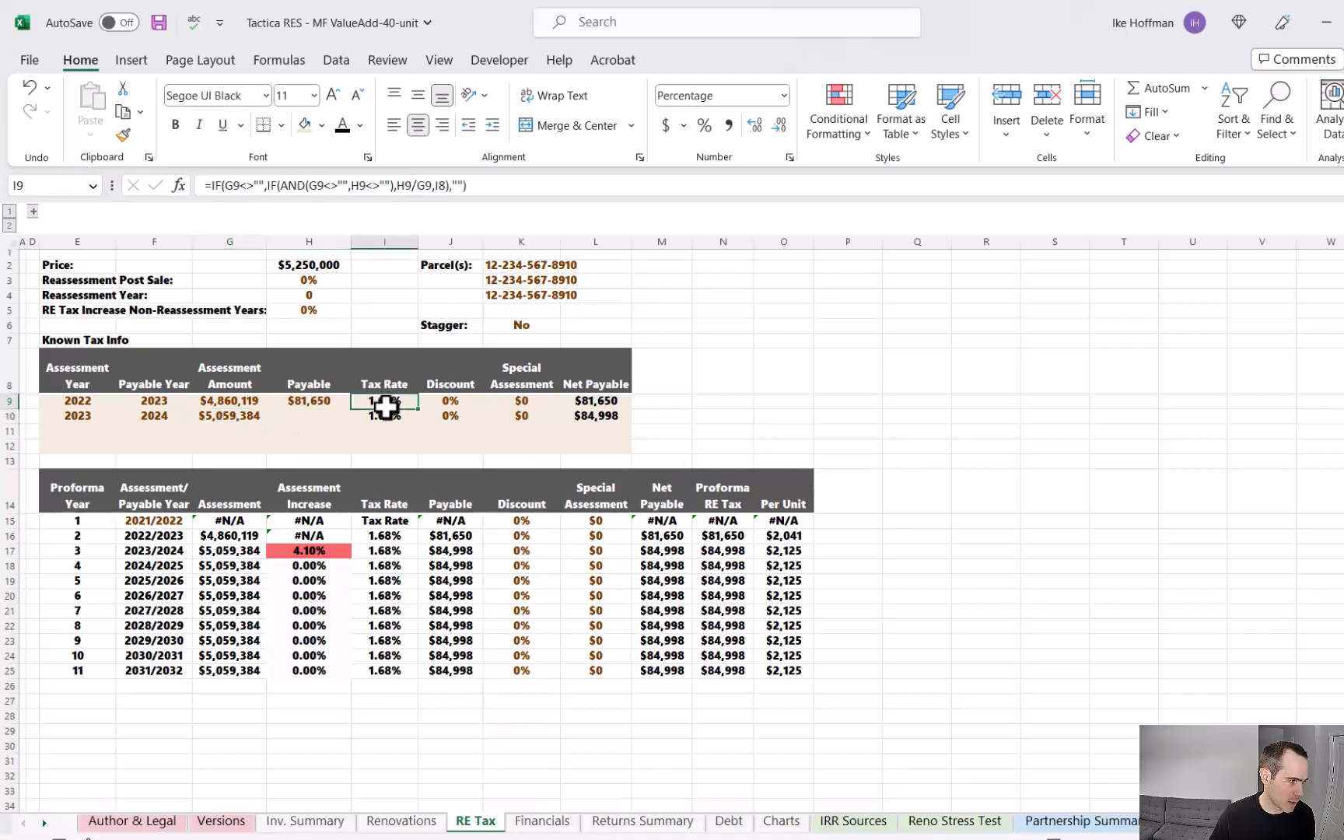
left_click(585, 417)
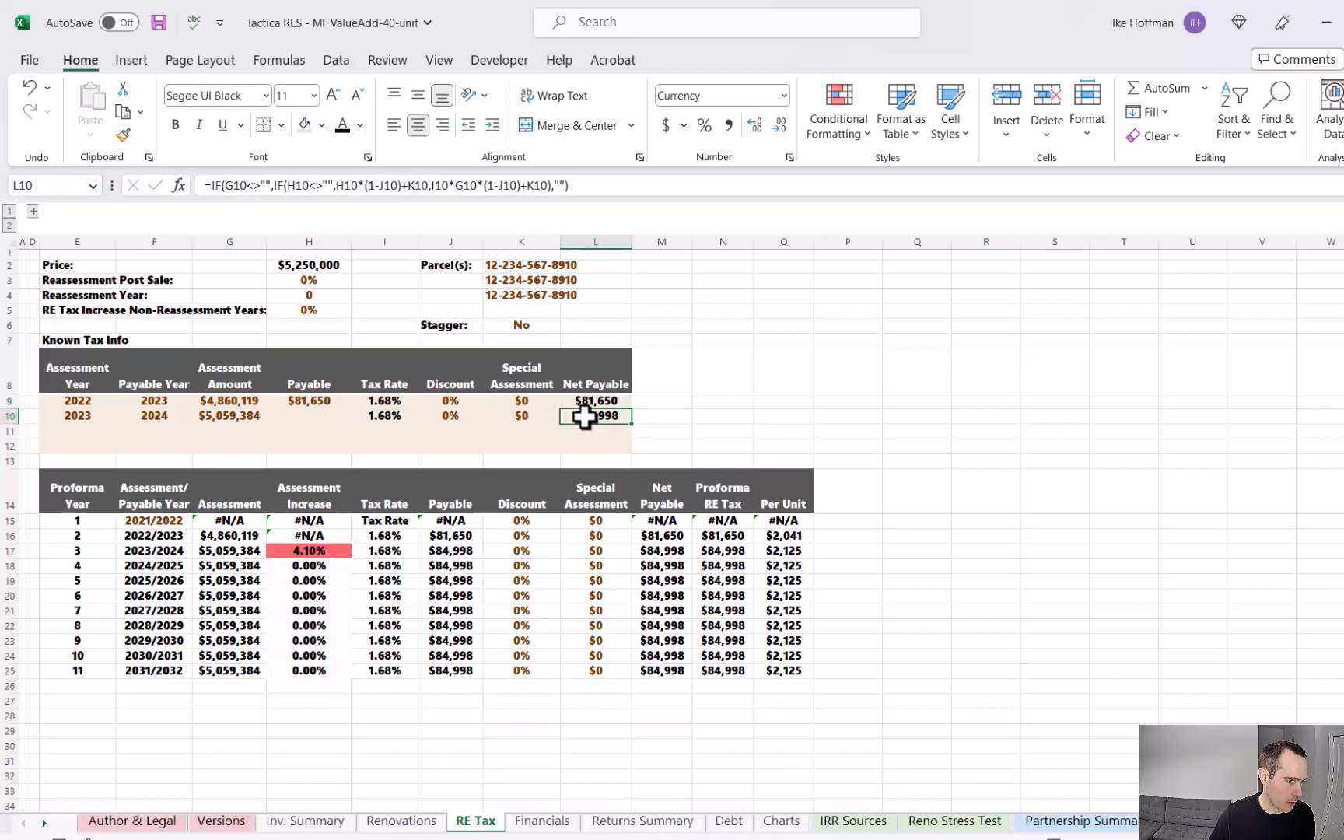
Step: Set Reassessment Post Sale to 95%
left_click(315, 278)
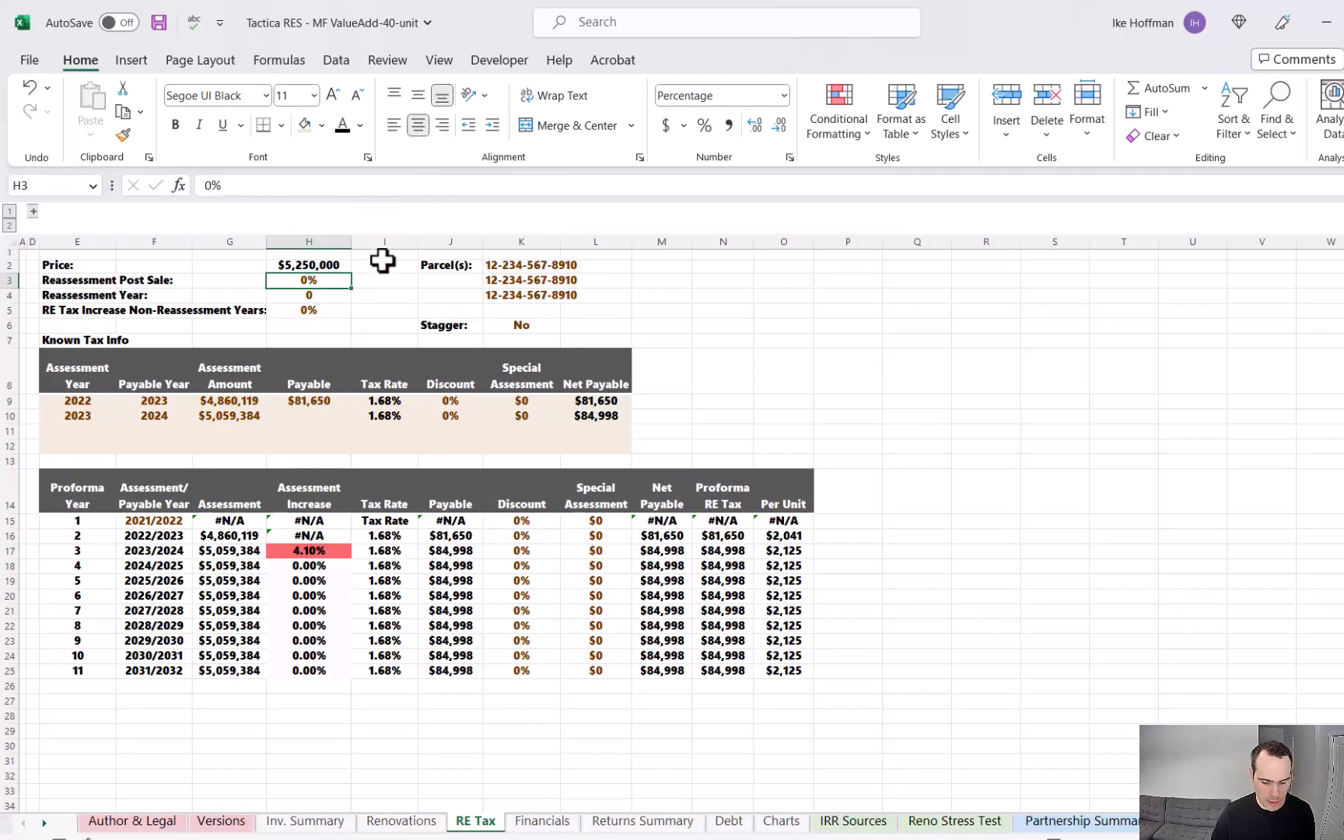
type("9")
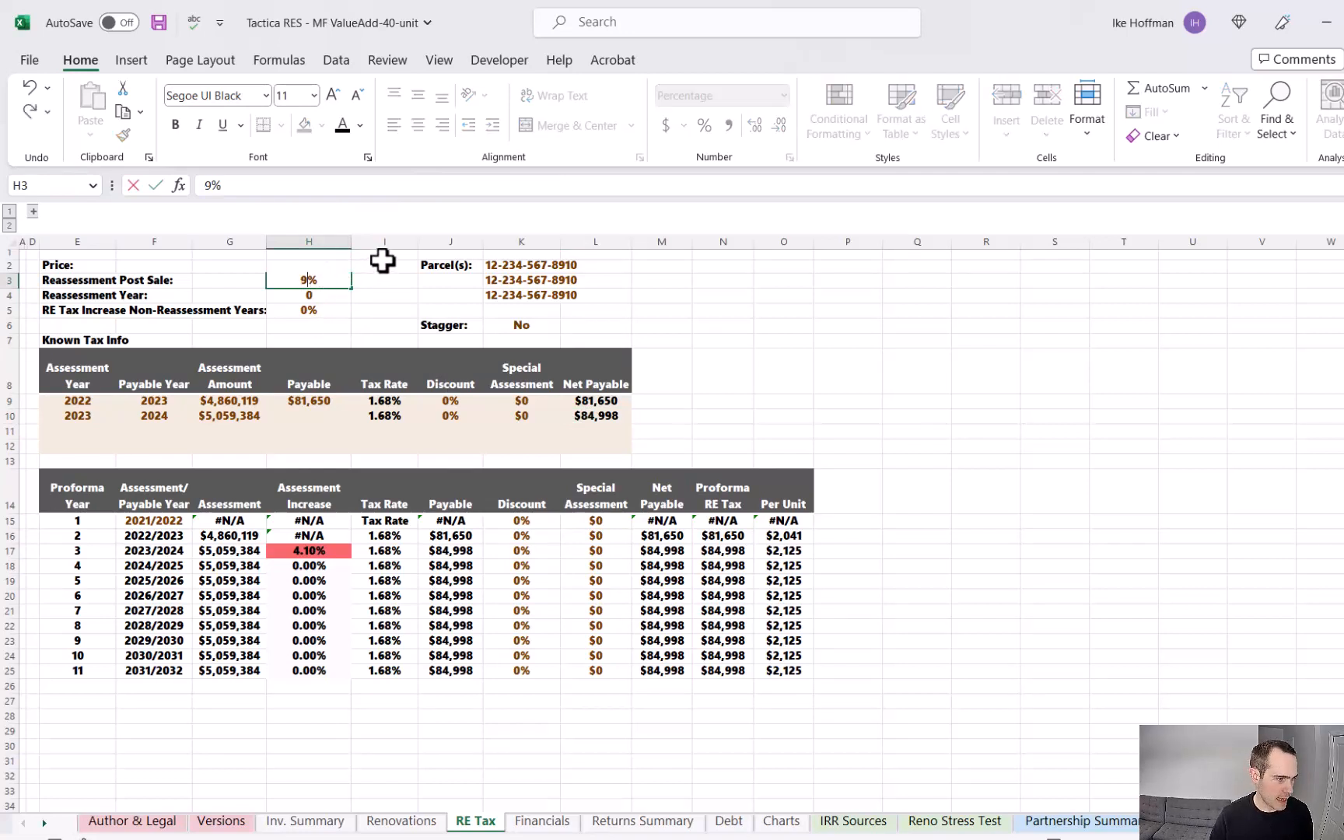
type("5")
key("Return")
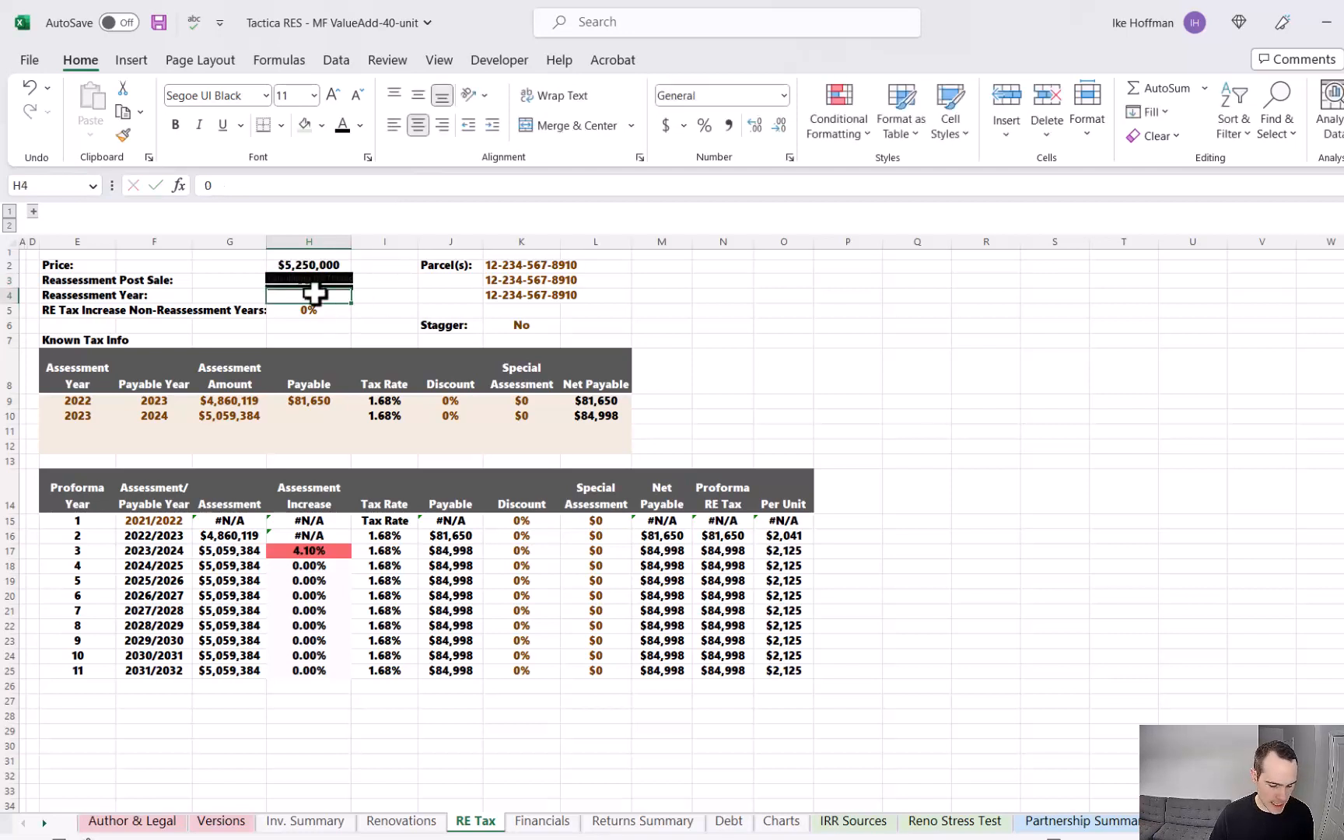
Step: Set the Reassessment Year to 3 and the RE Tax Increase for Non-Reassessment Years to 3%
type("3")
key("Return")
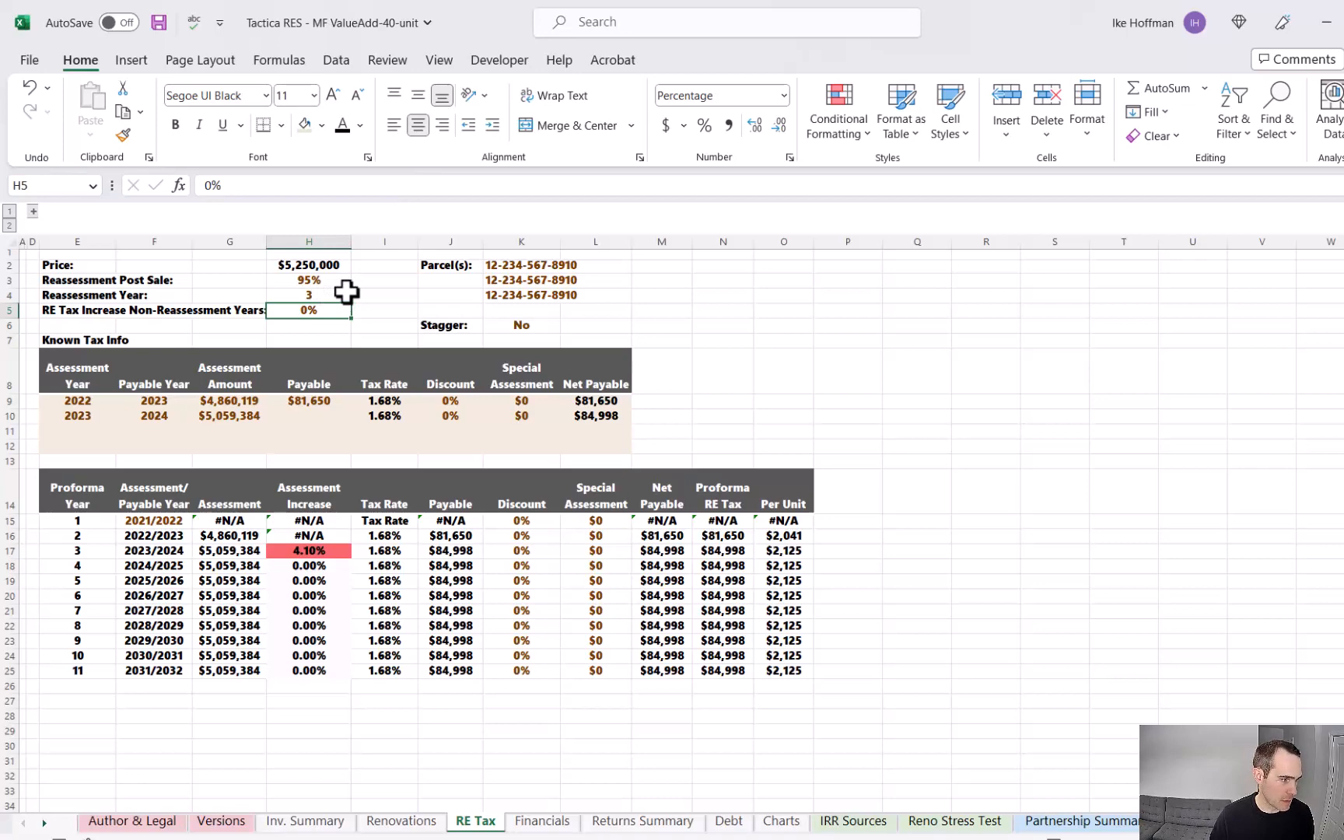
type("3")
key("Return")
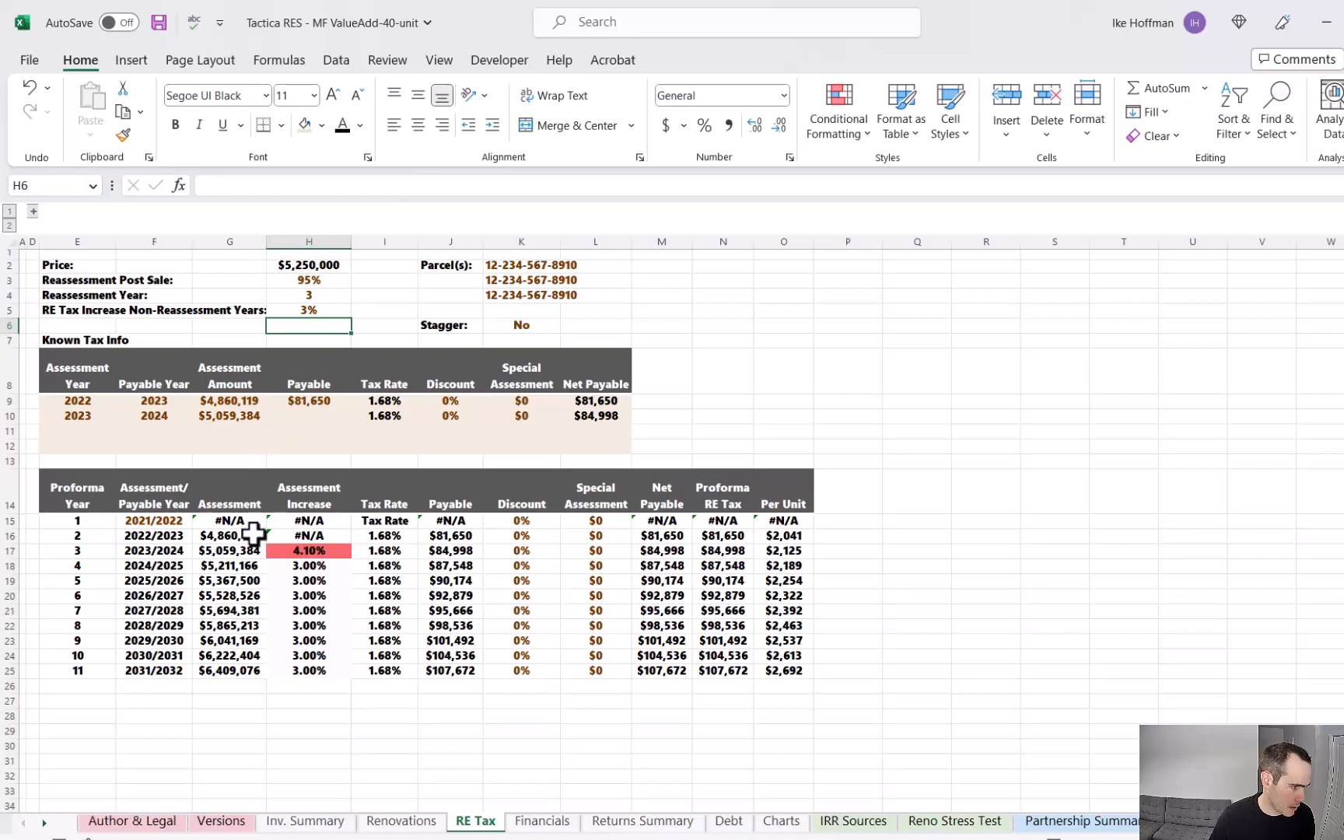
Step: Set the Assessment/Payable Year for proforma year 1 to 2022/2023 and check the year 3 row
left_click(181, 521)
left_click(201, 521)
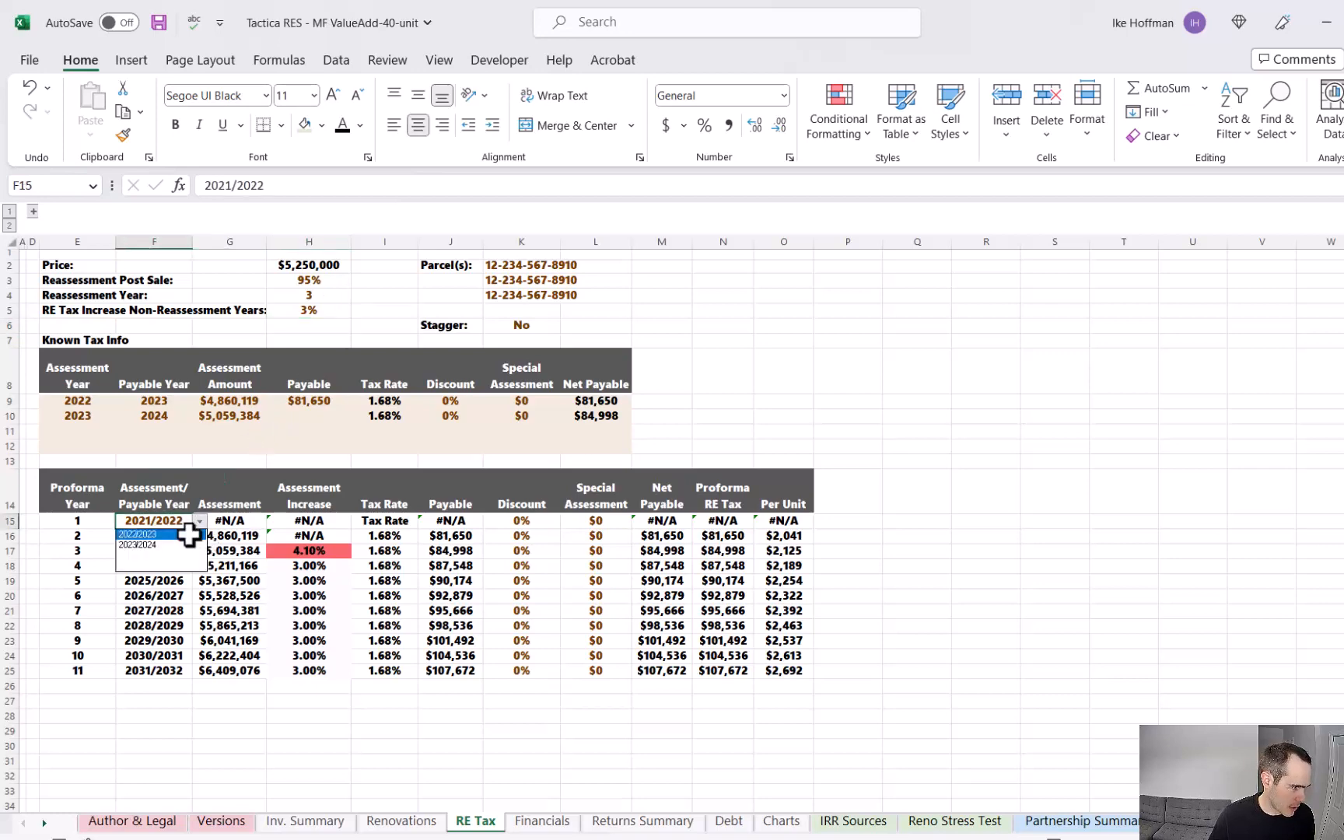
left_click(168, 535)
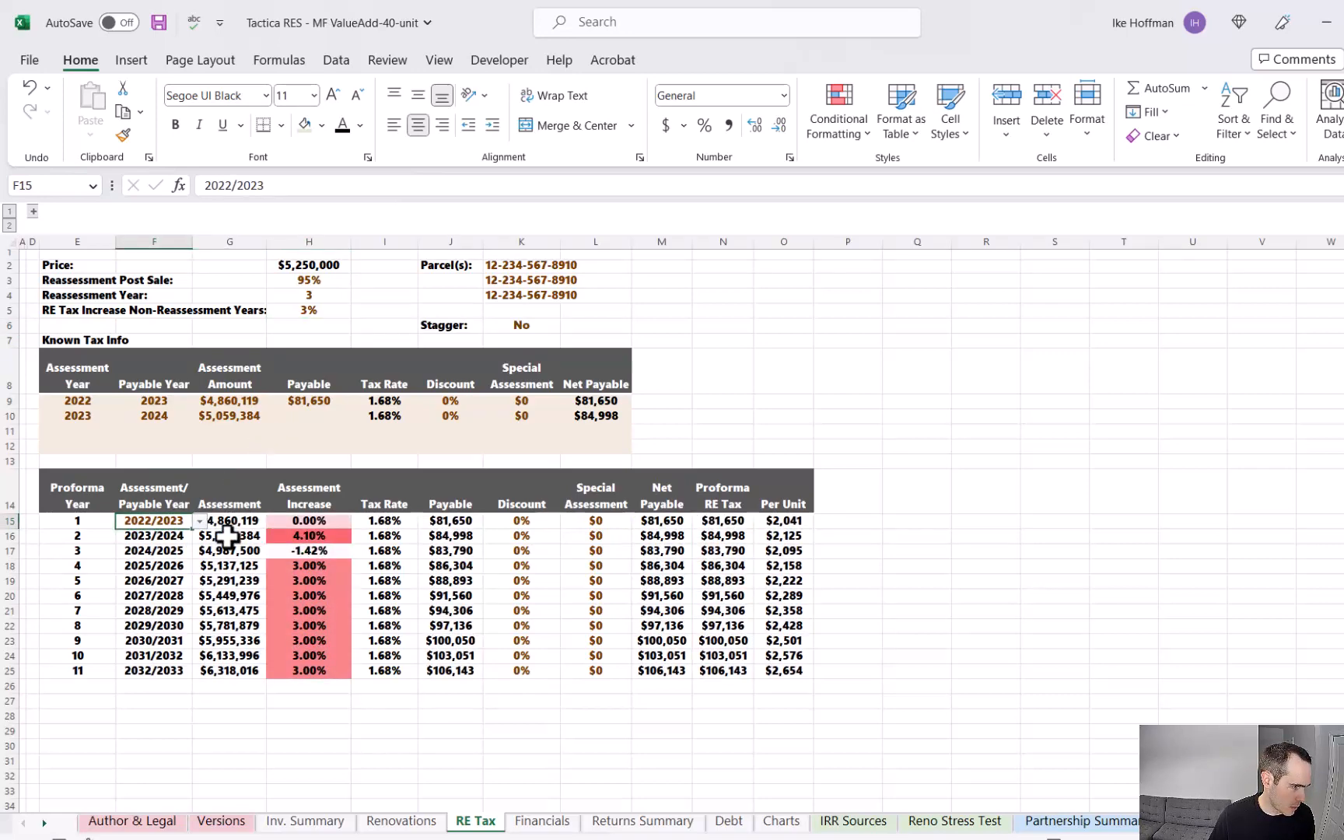
left_click(14, 551)
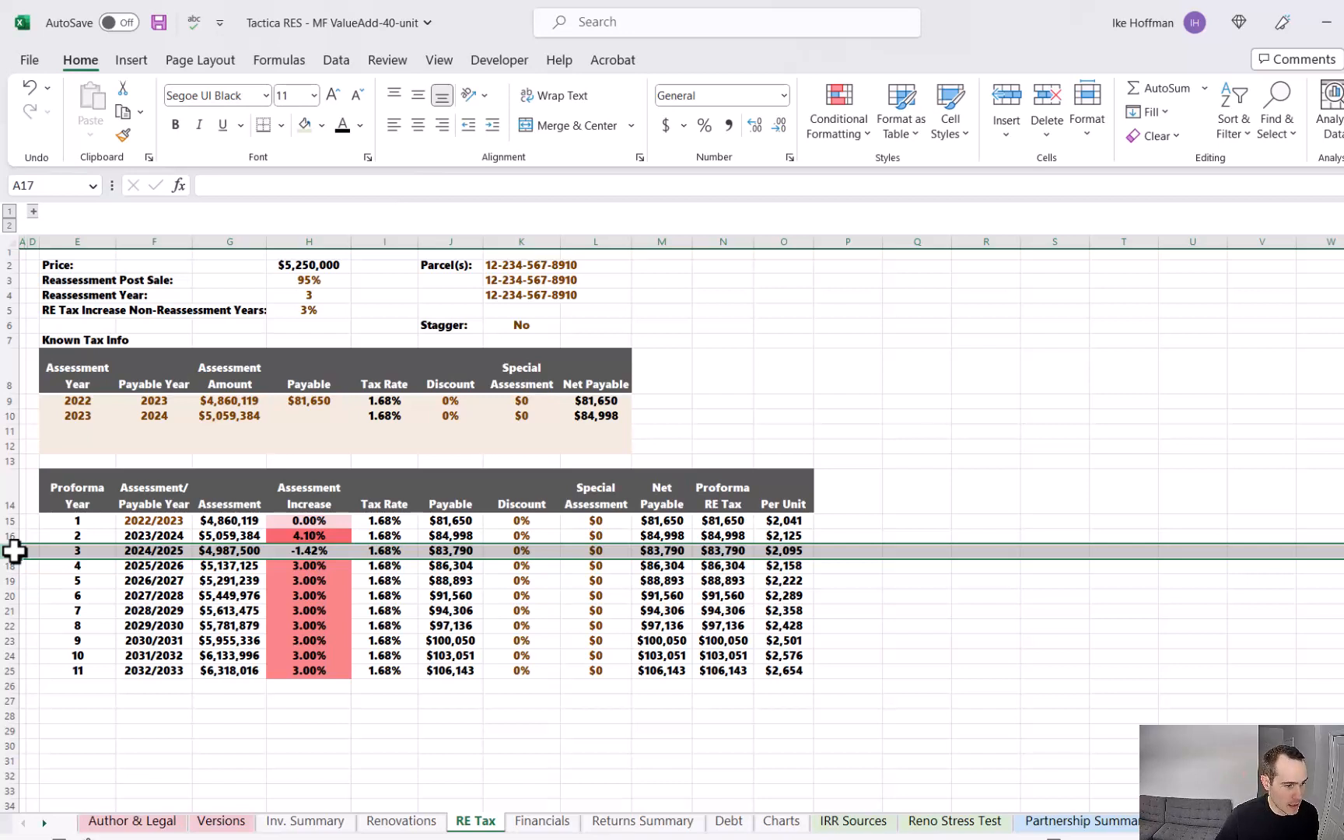
Step: Set Reassessment Post Sale to 100% and review the proforma tax rows for years 1 to 3
left_click(326, 277)
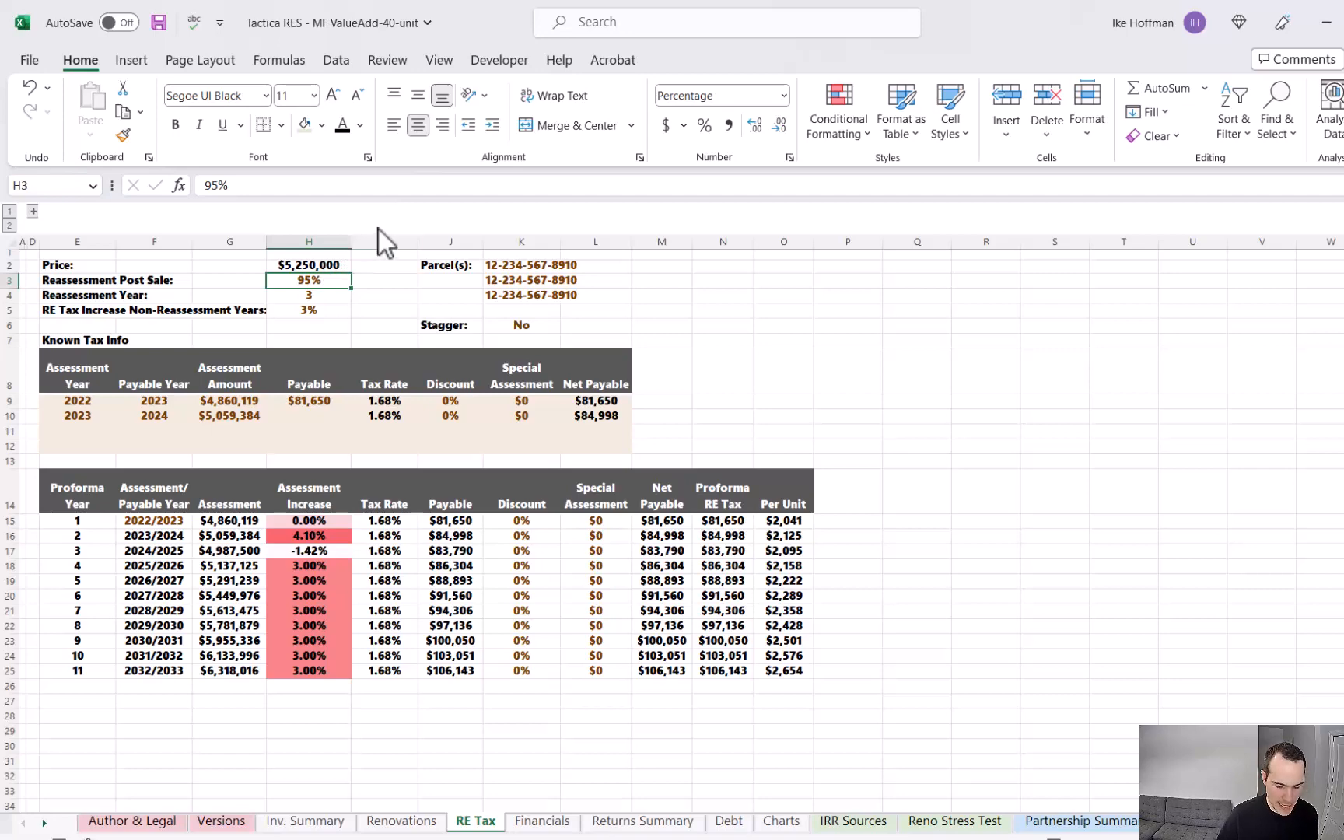
type("100")
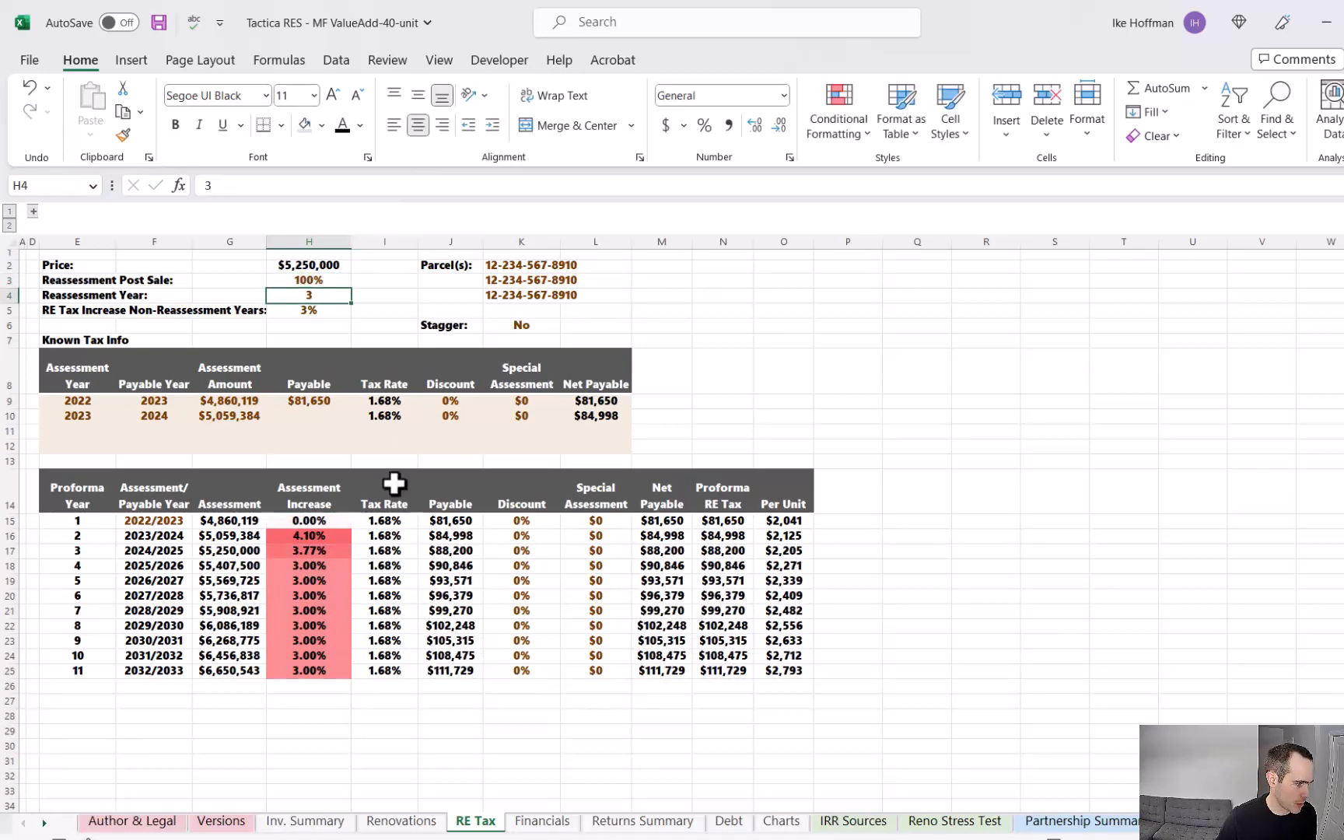
left_click(312, 552)
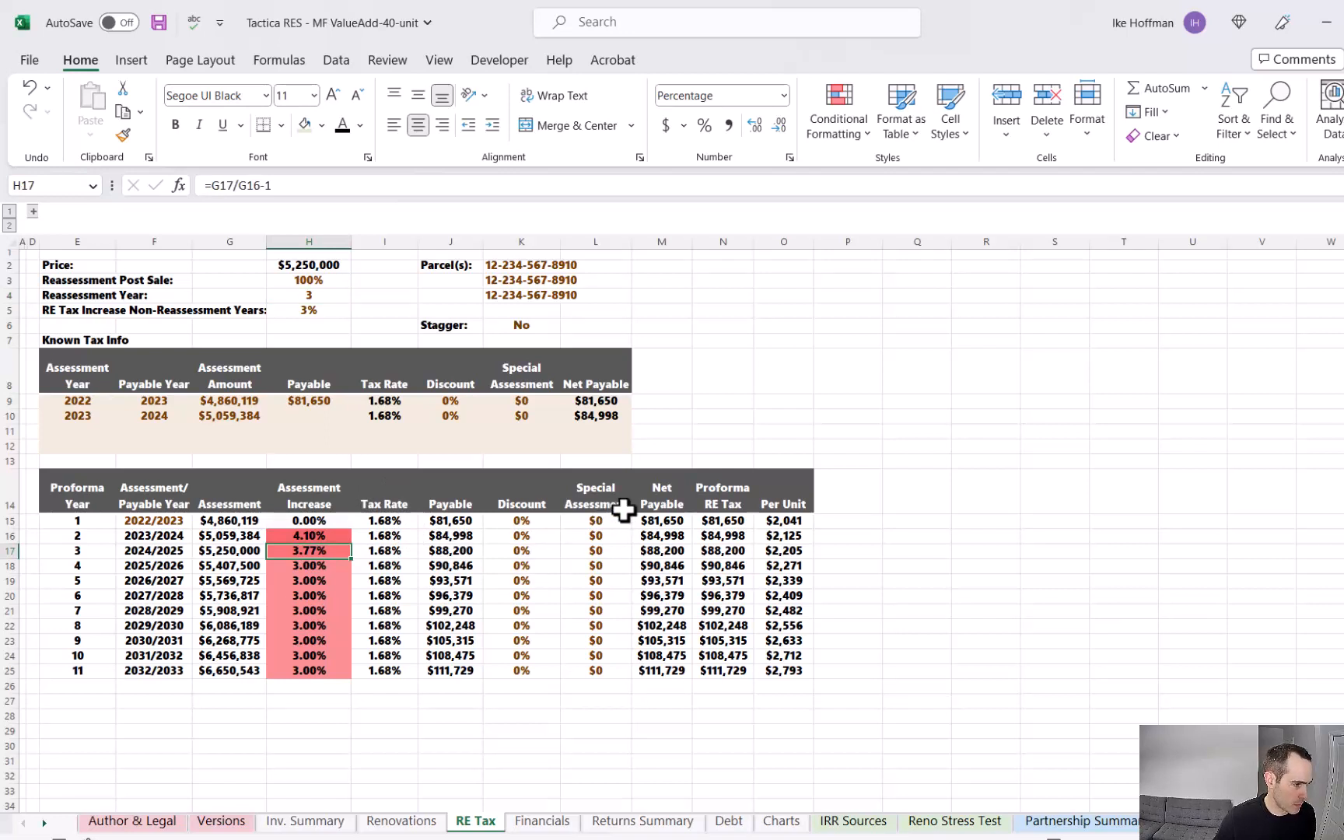
left_click(9, 520)
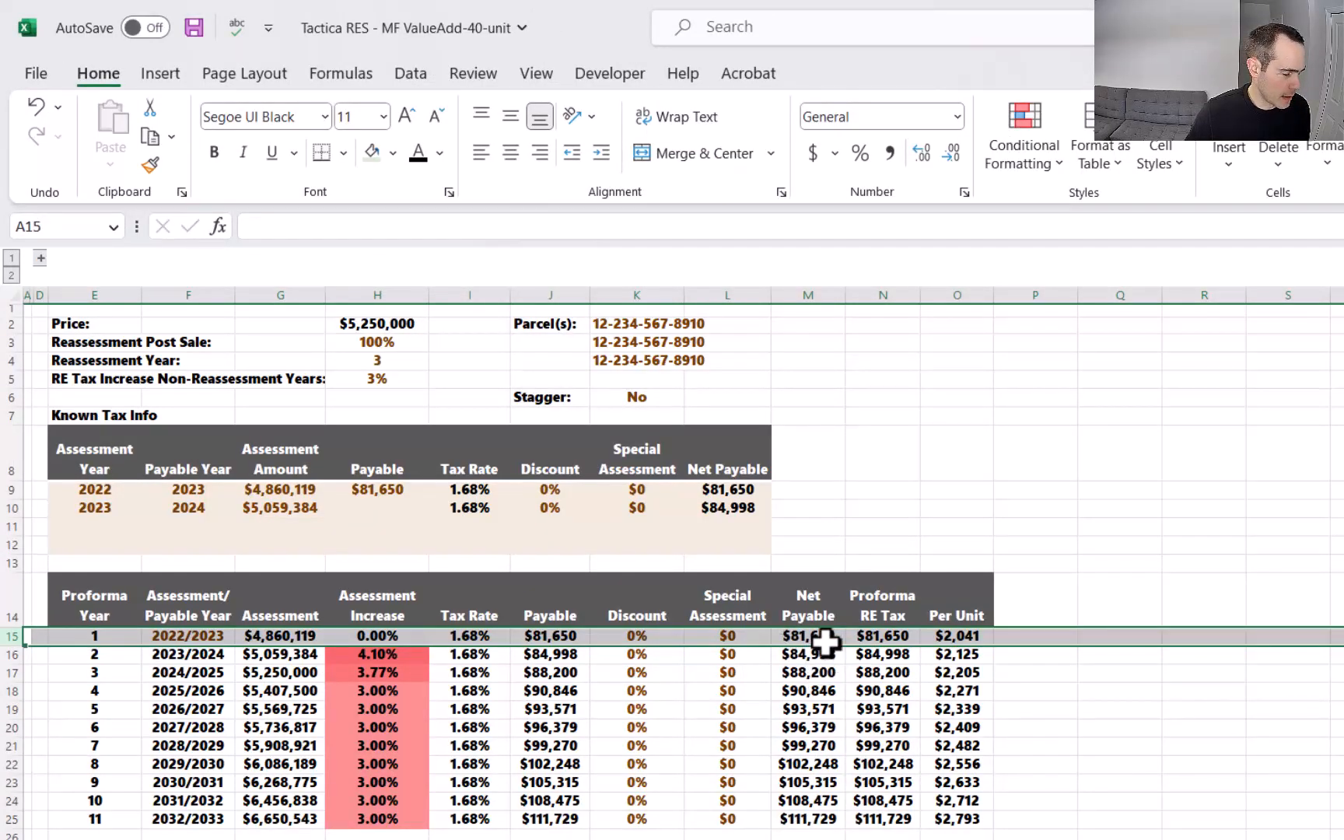
left_click(15, 658)
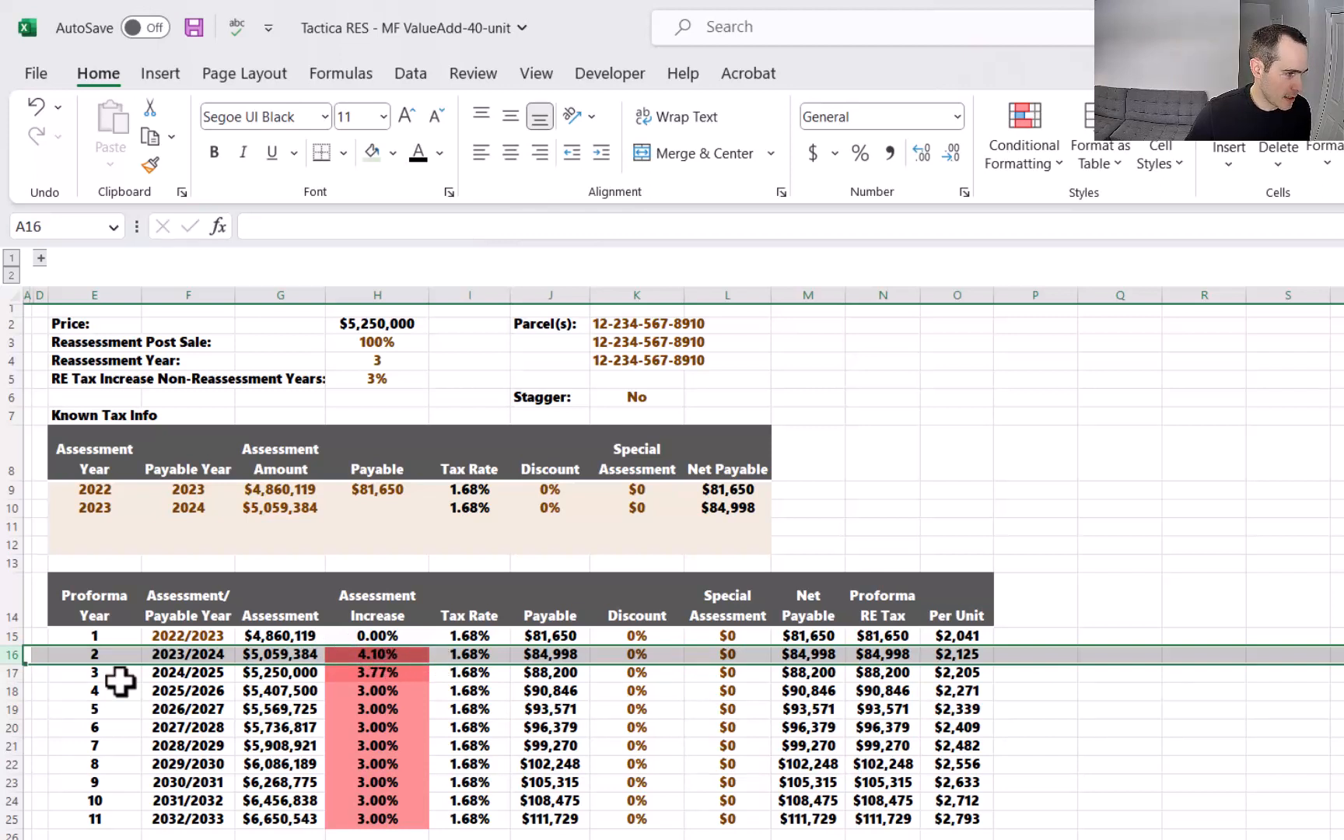
left_click(13, 674)
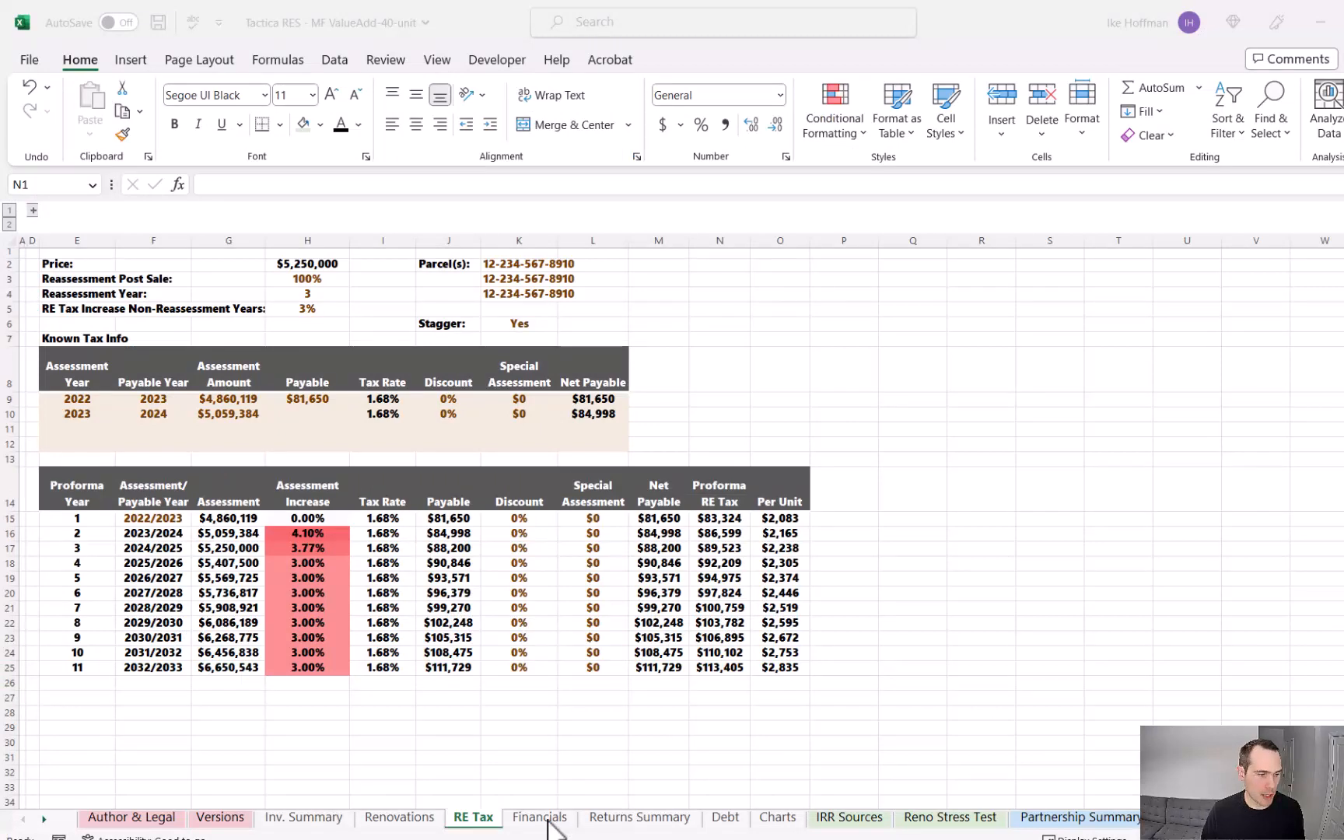
Step: Copy the expense categories Administrative through Apt. RE Taxes from the Financials sheet into the 2022 P&L workbook, starting at cell B34
left_click(548, 819)
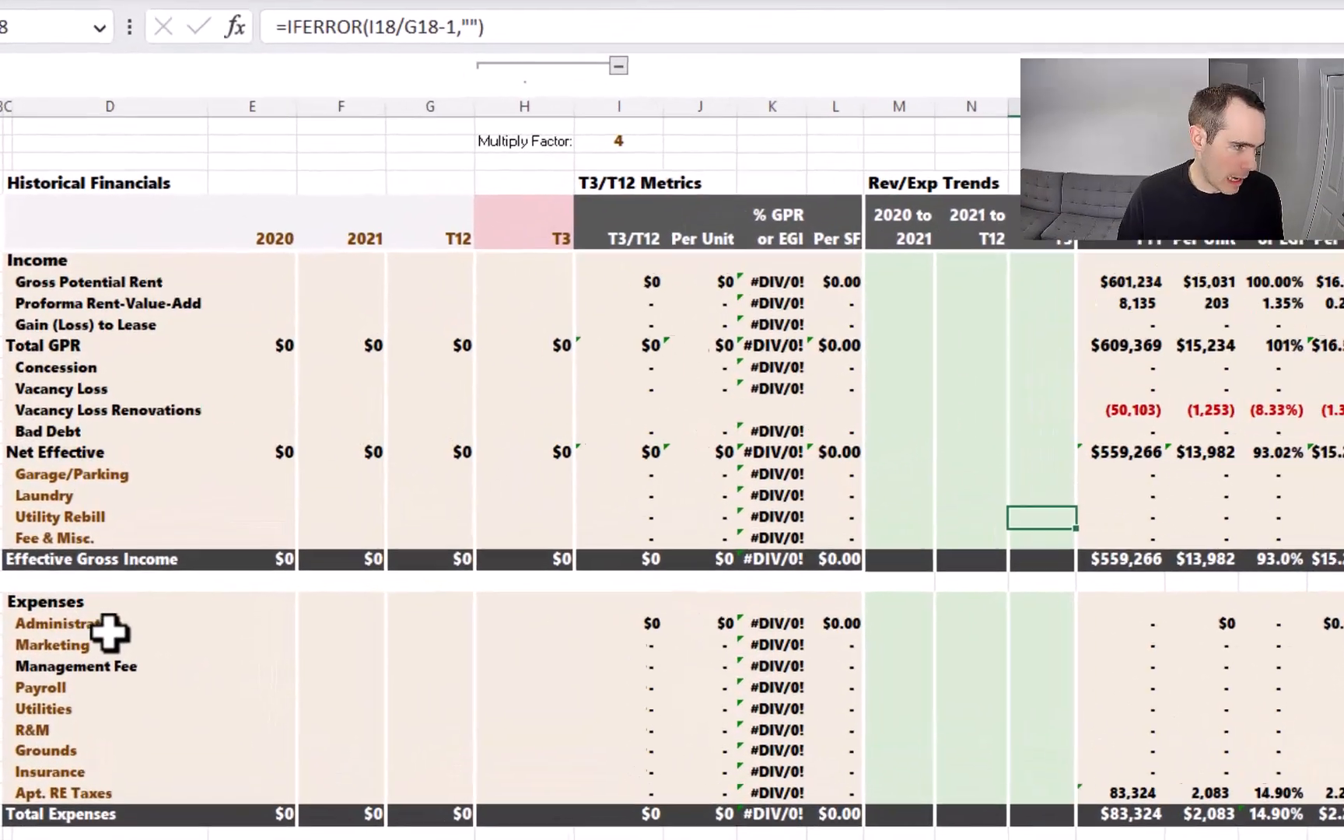
left_click(100, 560)
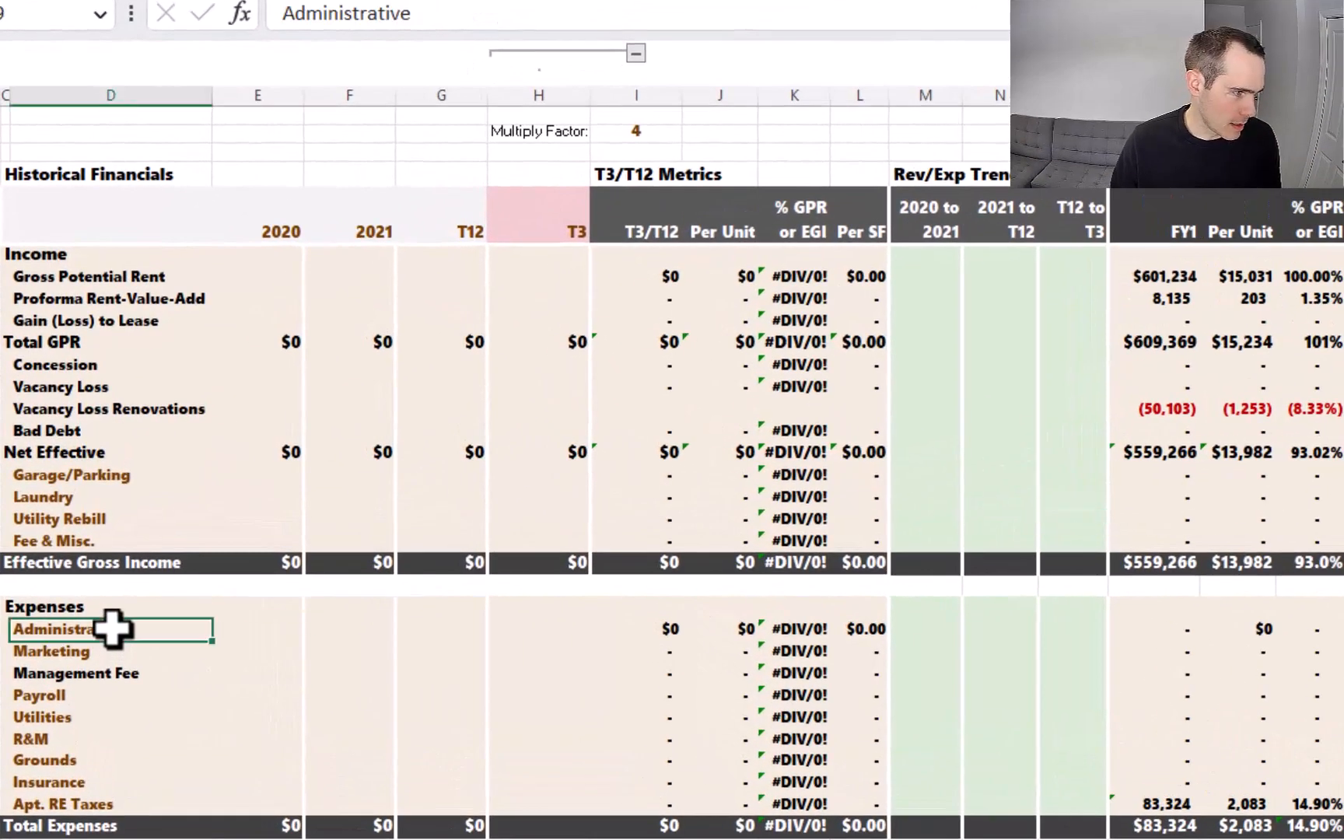
left_click_drag(111, 628, 149, 795)
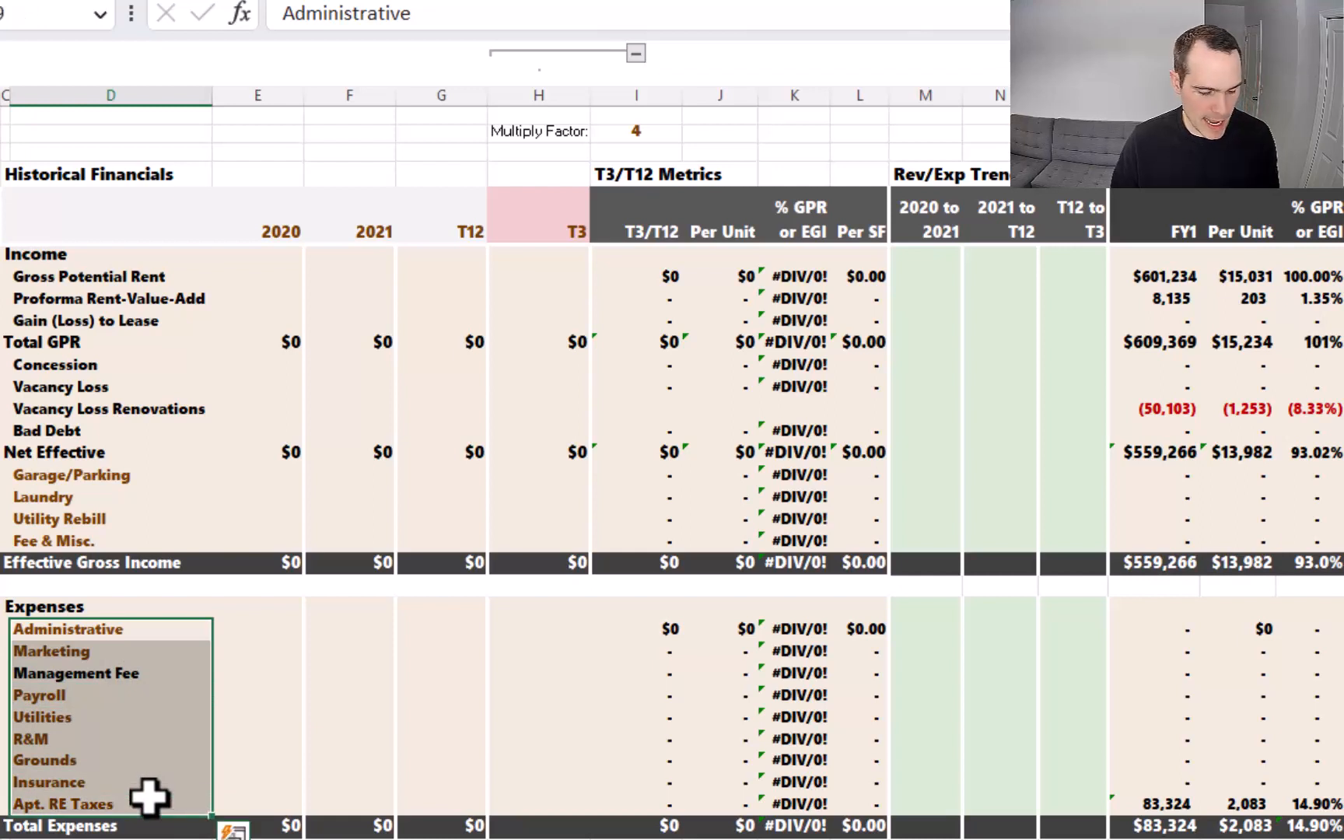
key("ctrl+c")
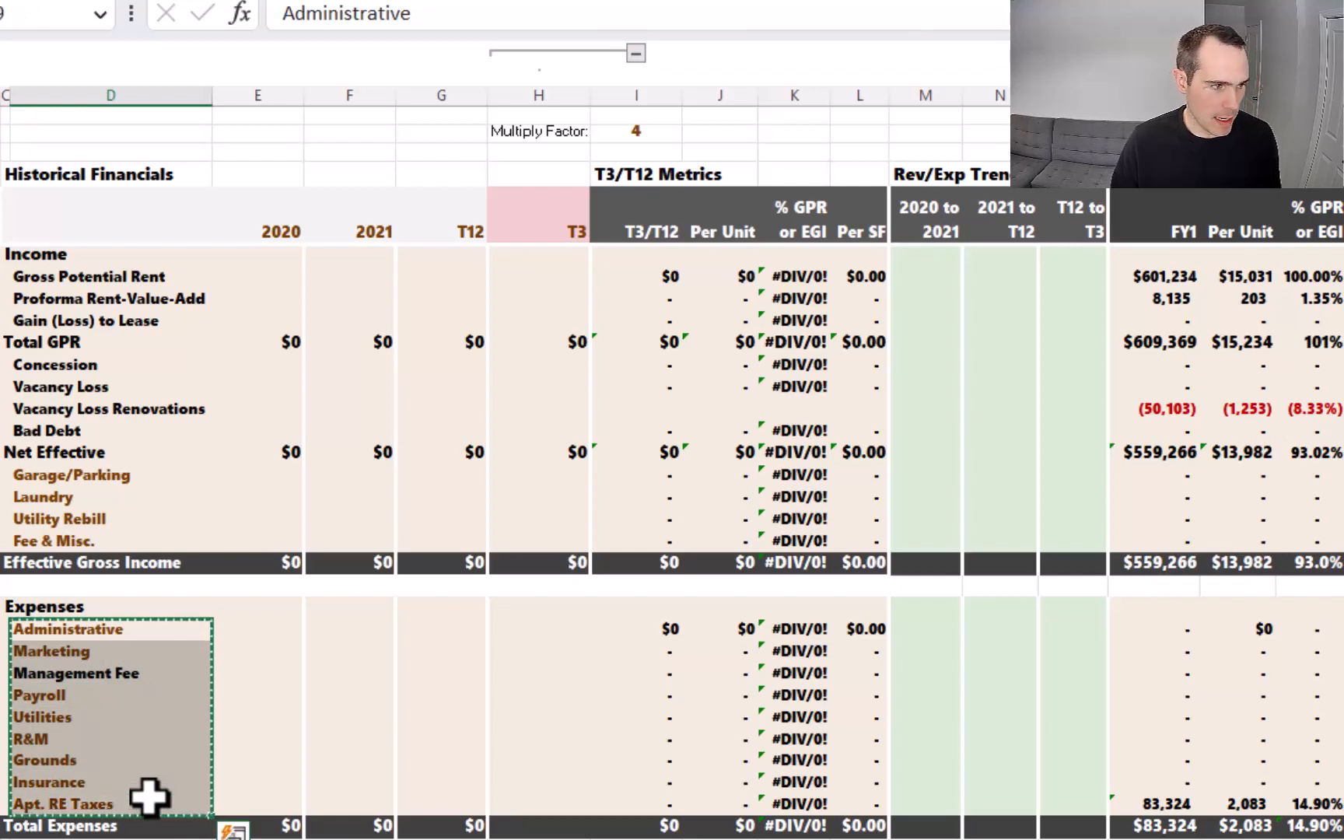
key("alt+Tab")
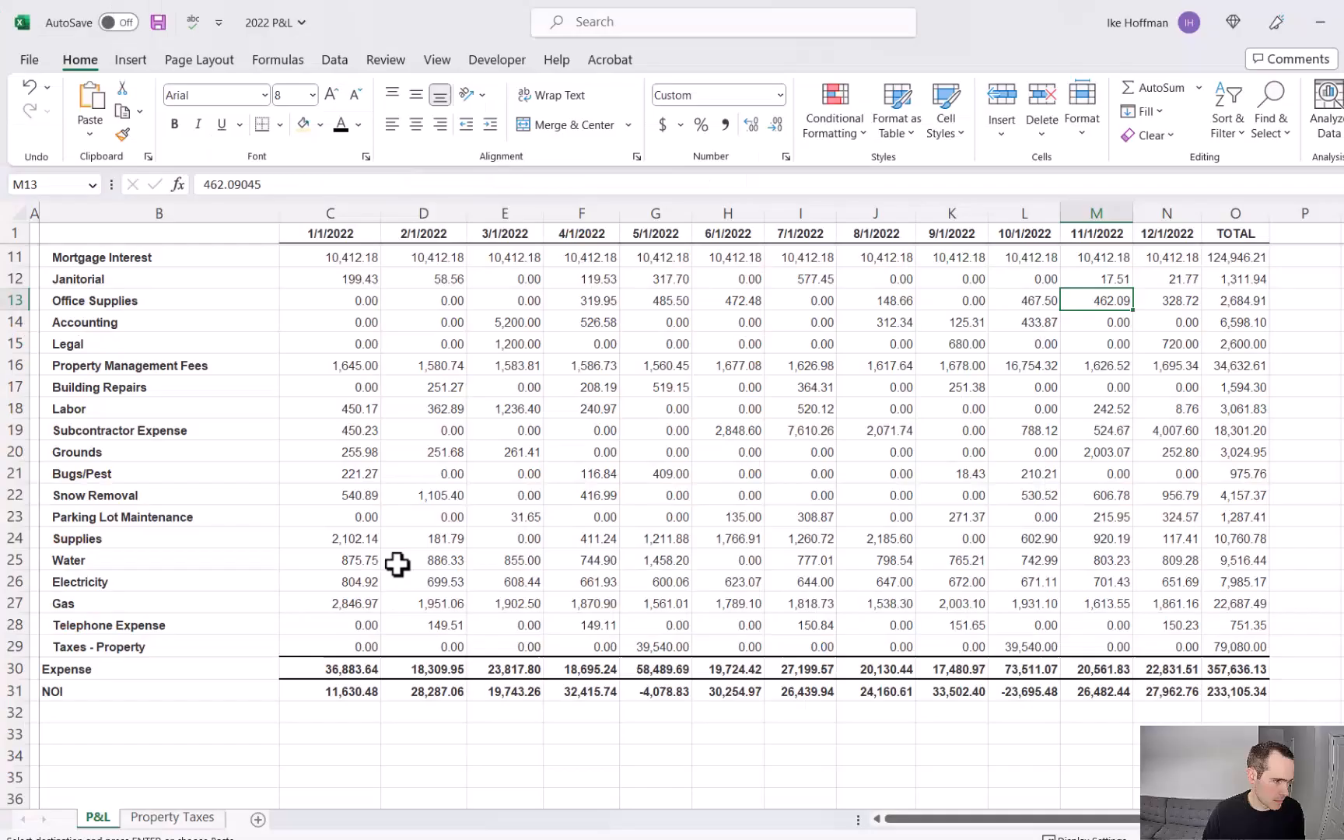
scroll(381, 564, "down", 3)
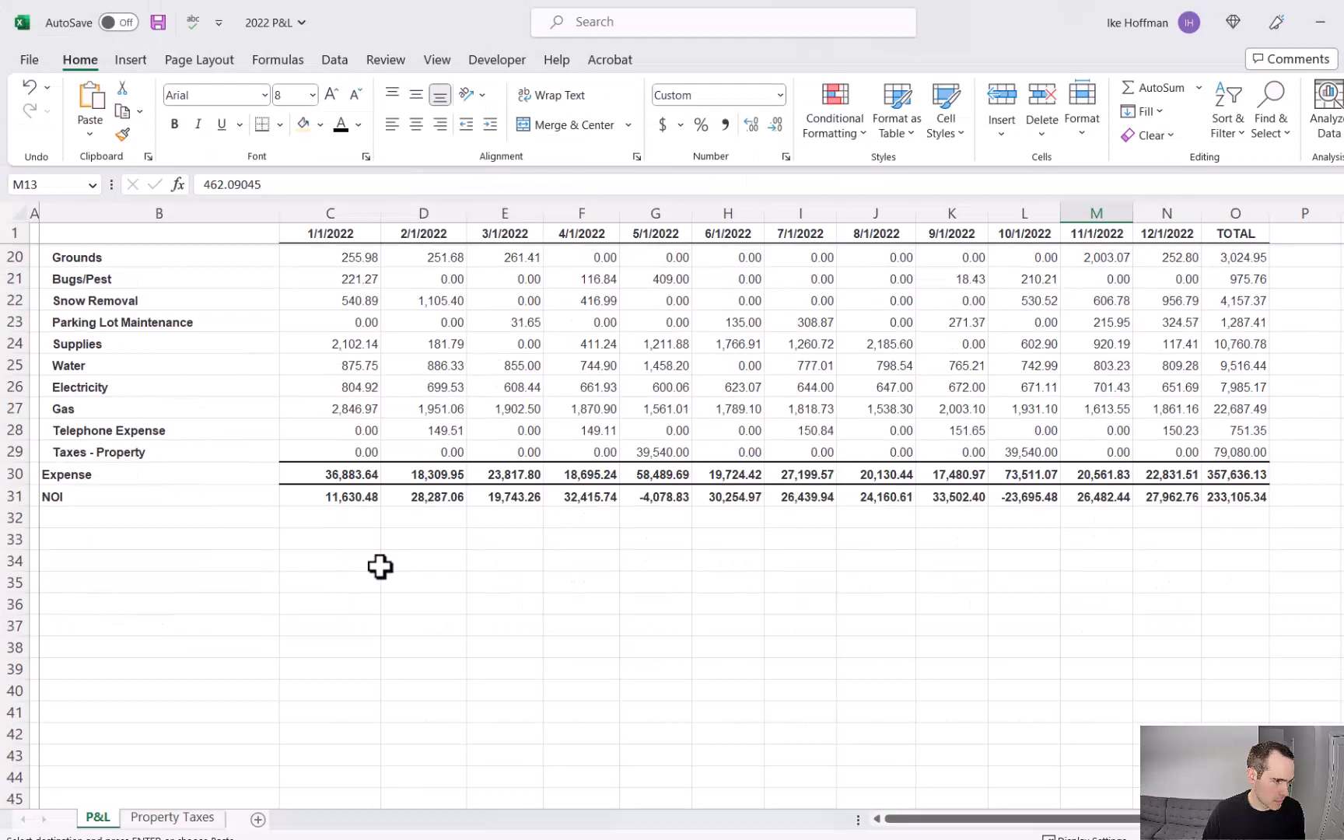
left_click(198, 561)
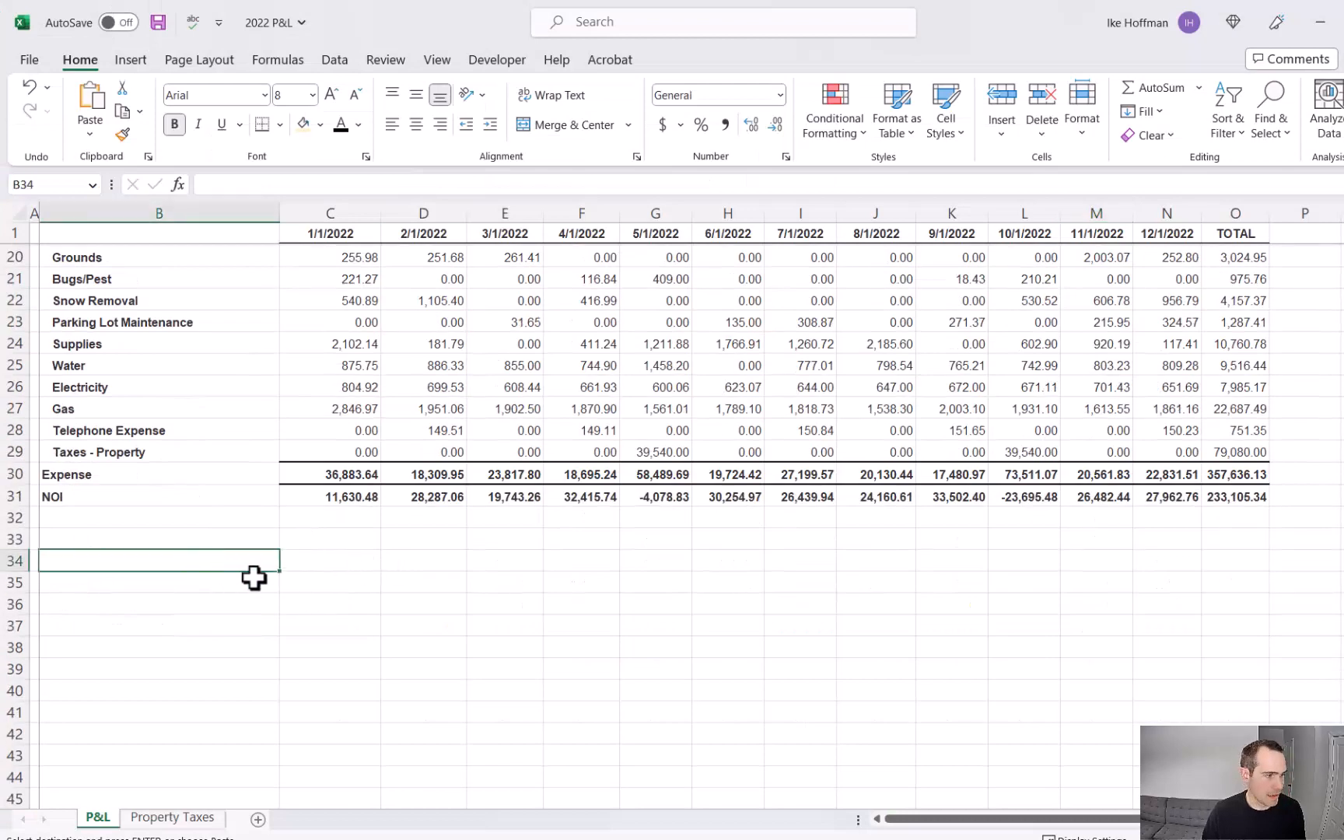
key("ctrl+v")
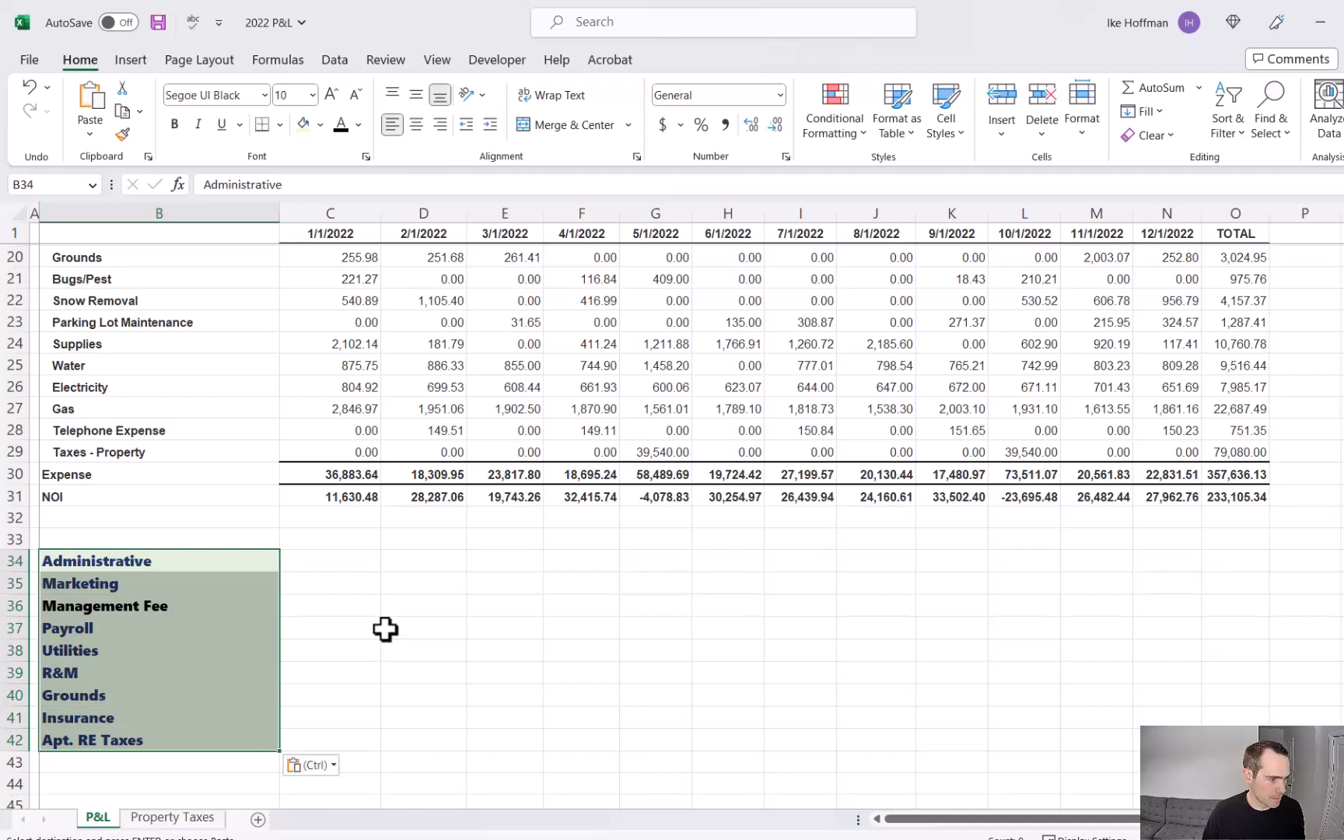
Step: Enter the heading T12 in cell C33, above the column beside the pasted expense categories
left_click(388, 629)
left_click(329, 538)
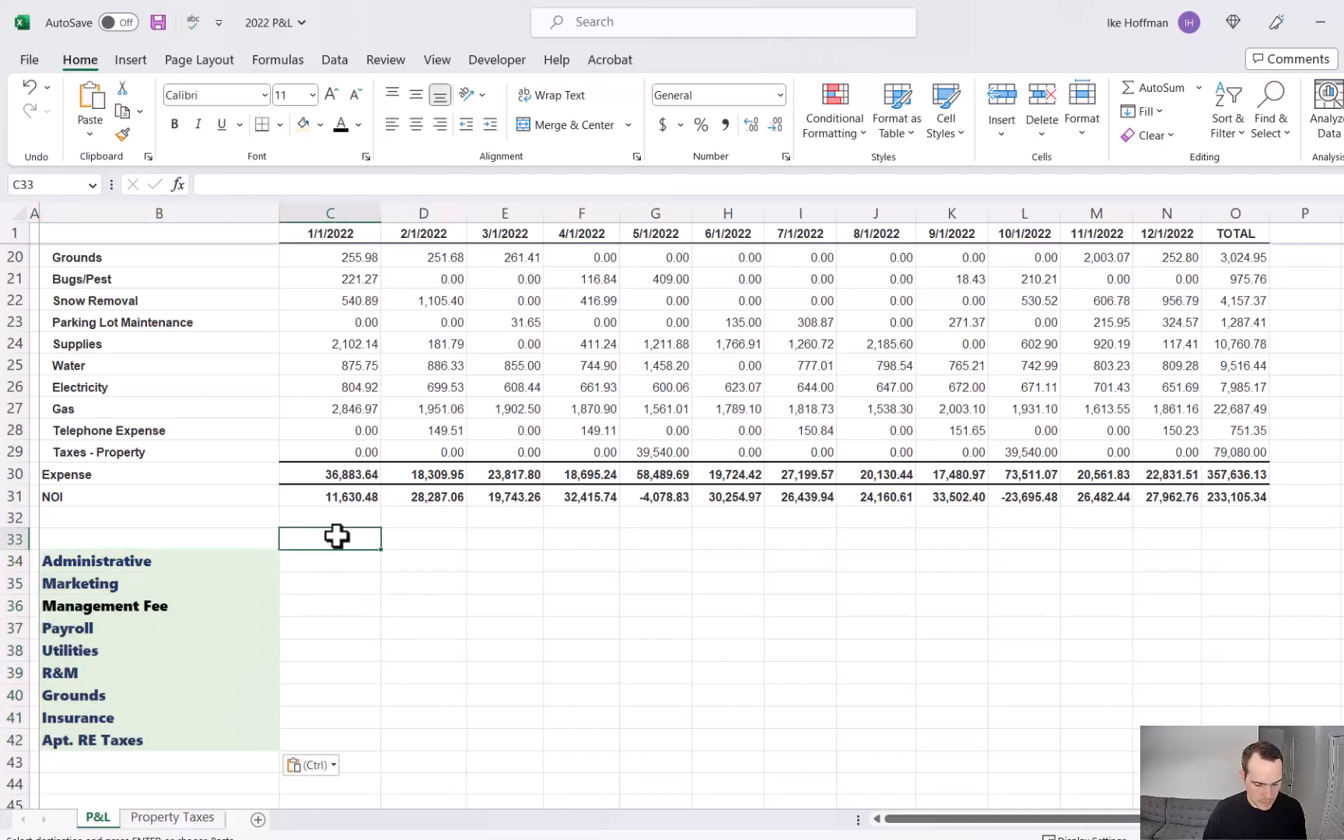
type("T12")
key("Return")
Step: Review the P&L's expense line items from Garbage down to Taxes - Property
scroll(337, 536, "up", 6)
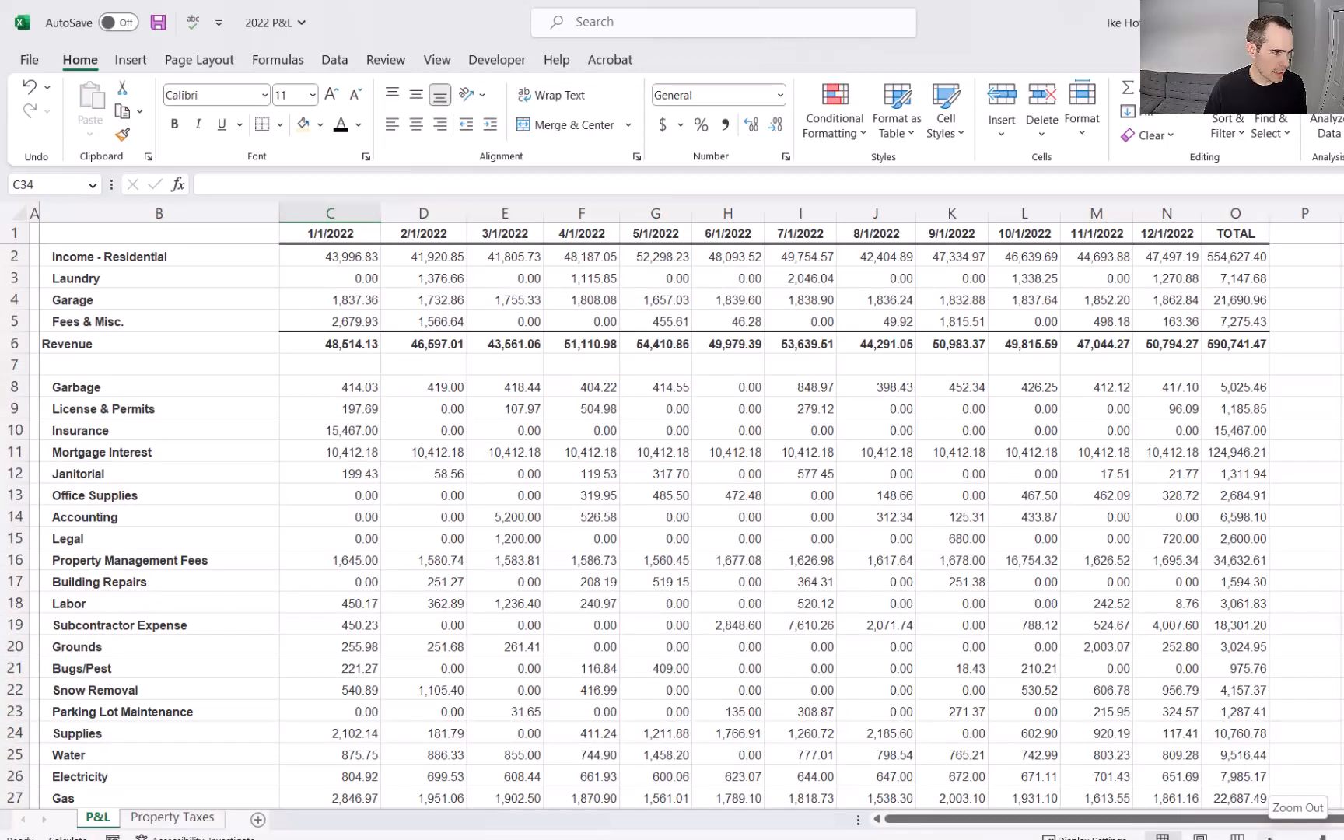
scroll(337, 537, "down", 1, "ctrl")
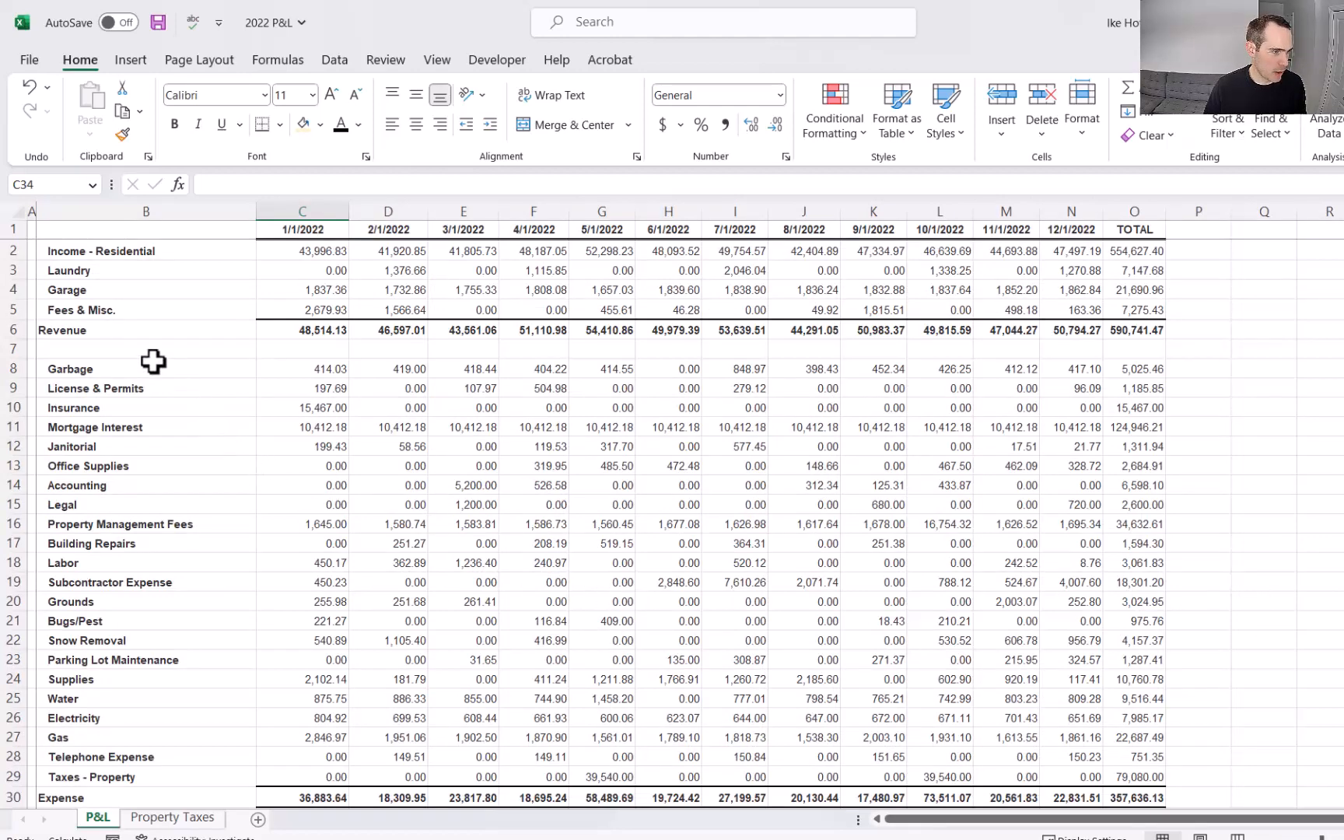
left_click_drag(154, 365, 171, 771)
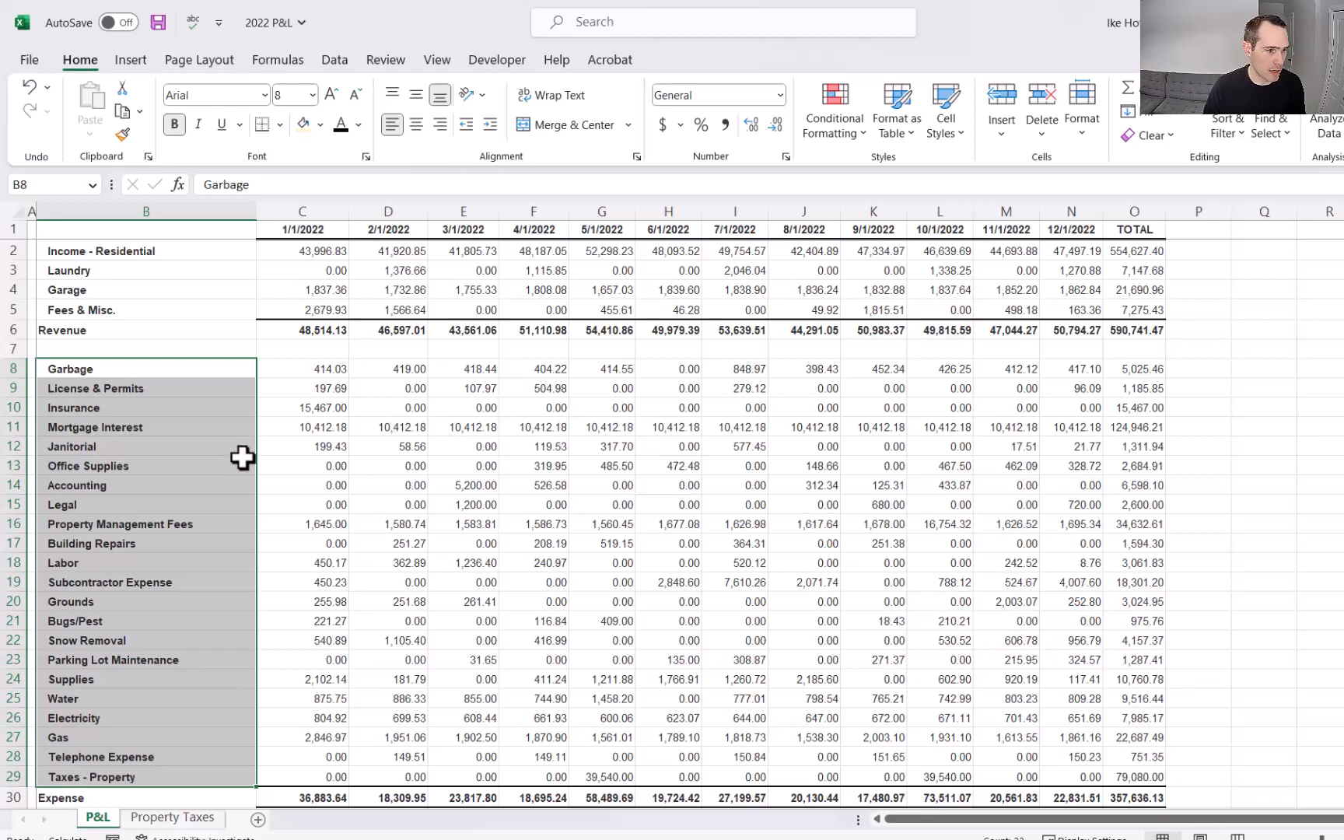
scroll(239, 463, "down", 1)
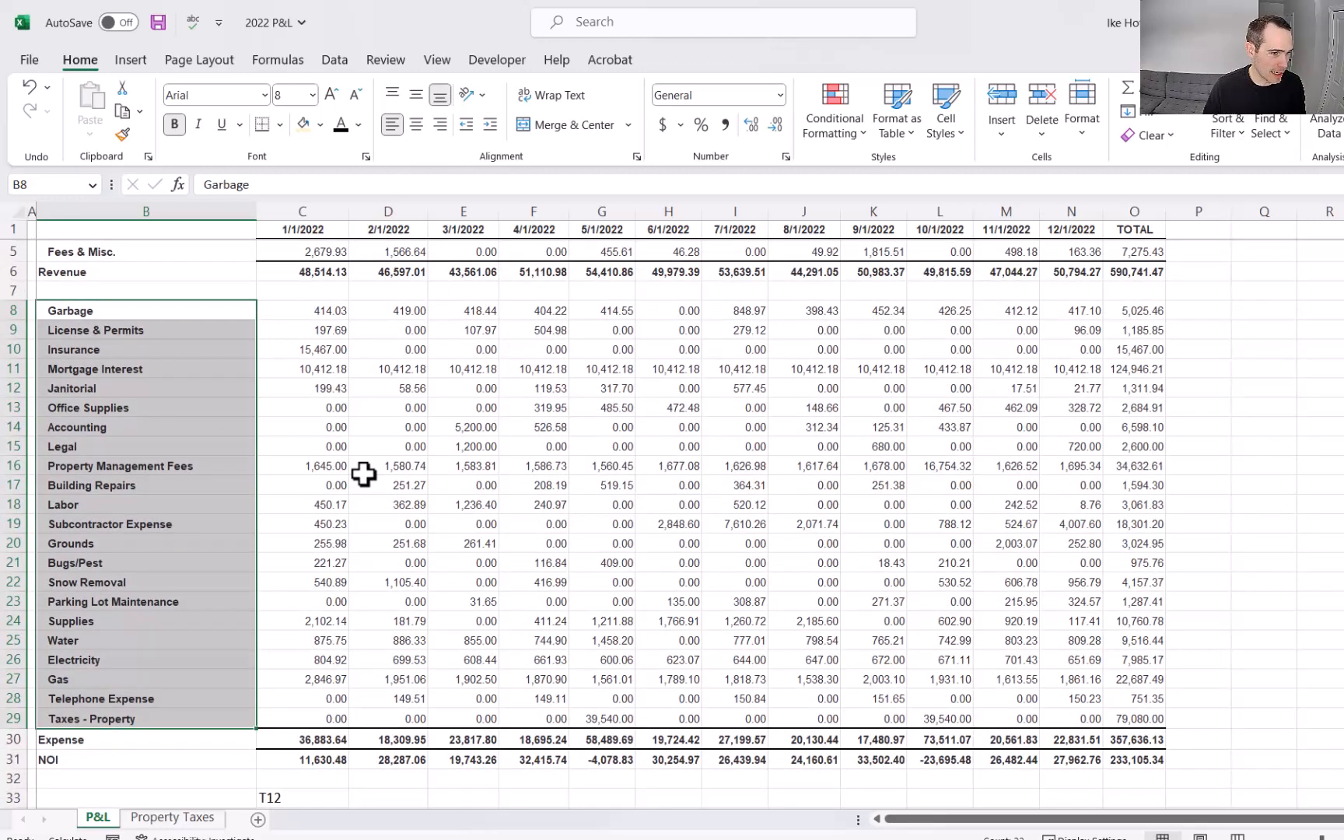
scroll(357, 472, "up", 1)
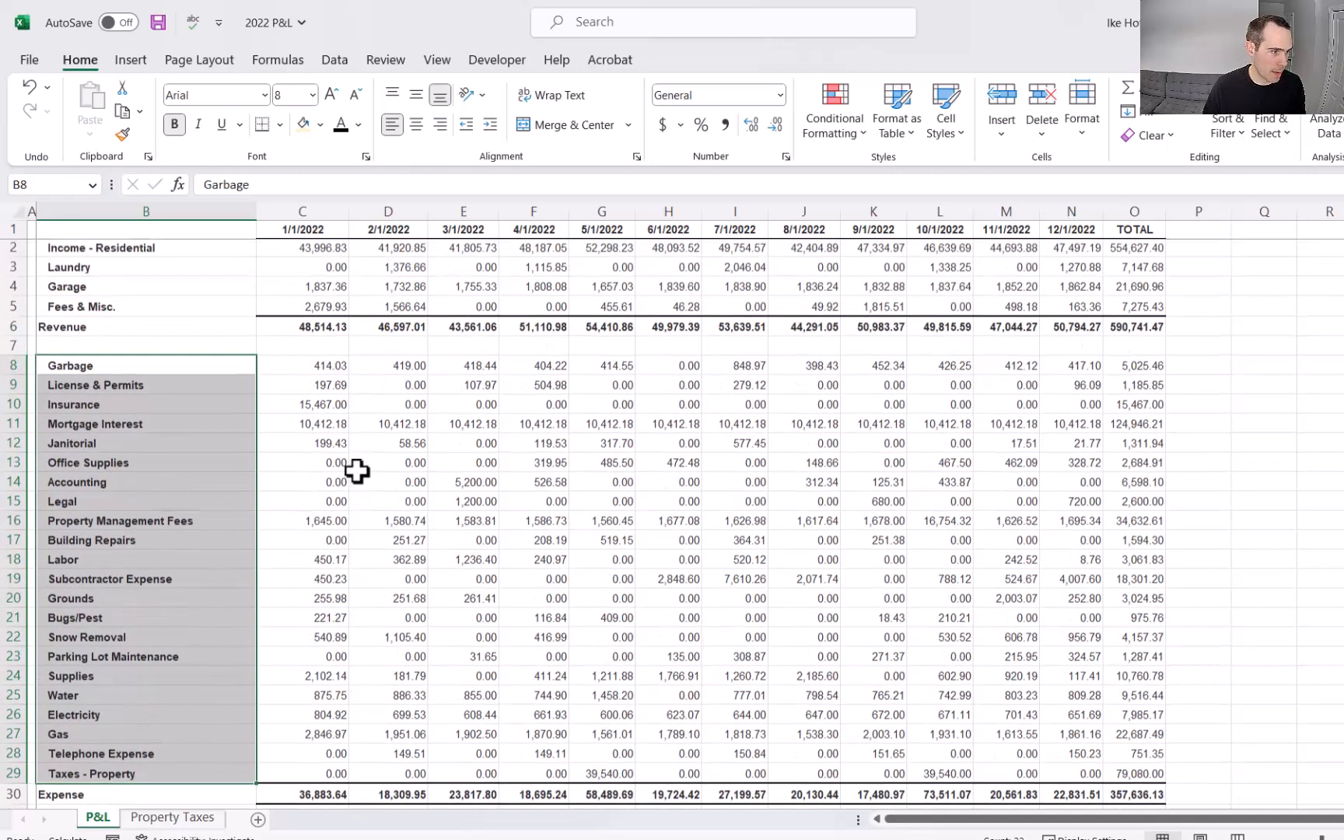
Step: Highlight the Mortgage Interest line with a fill colour and delete its row from the P&L
left_click(303, 426)
left_click_drag(240, 423, 1149, 428)
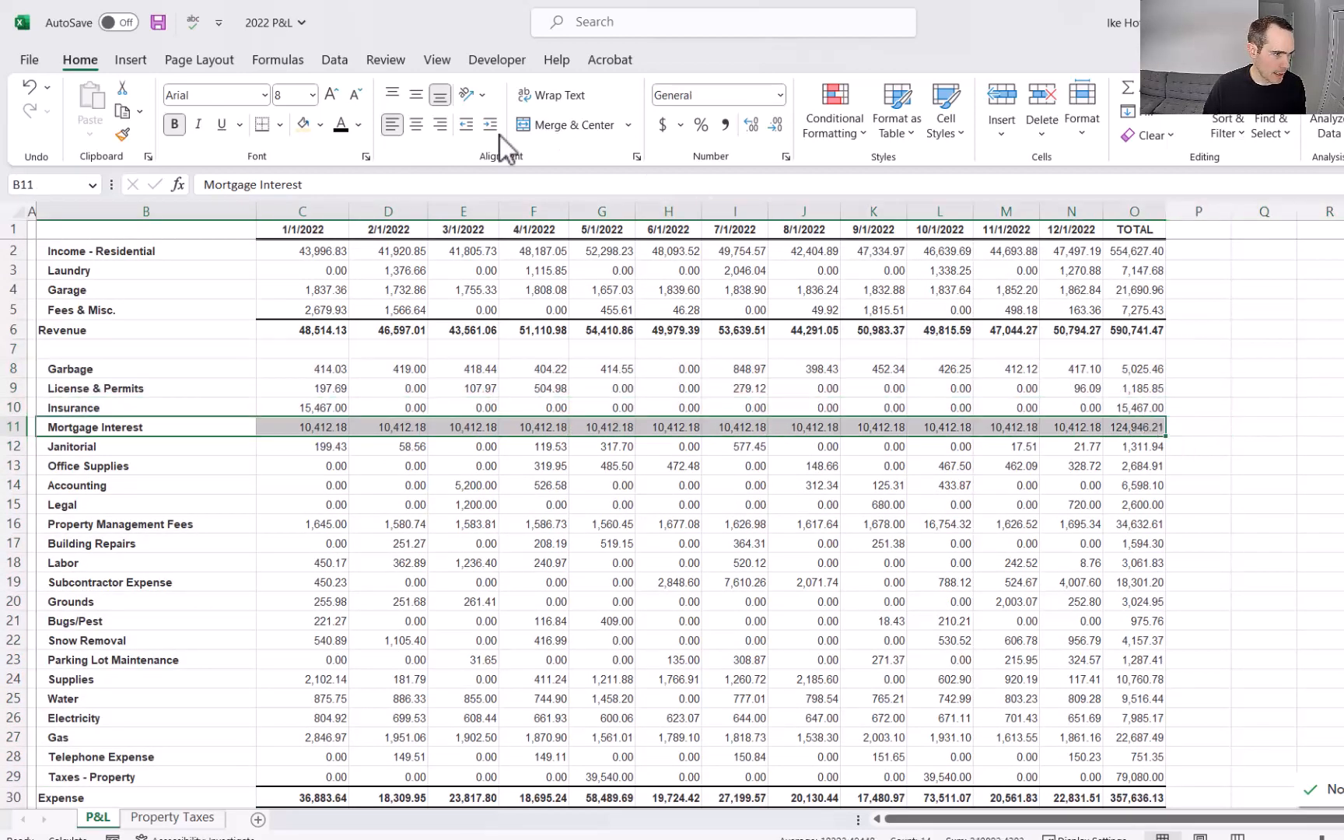
left_click(307, 129)
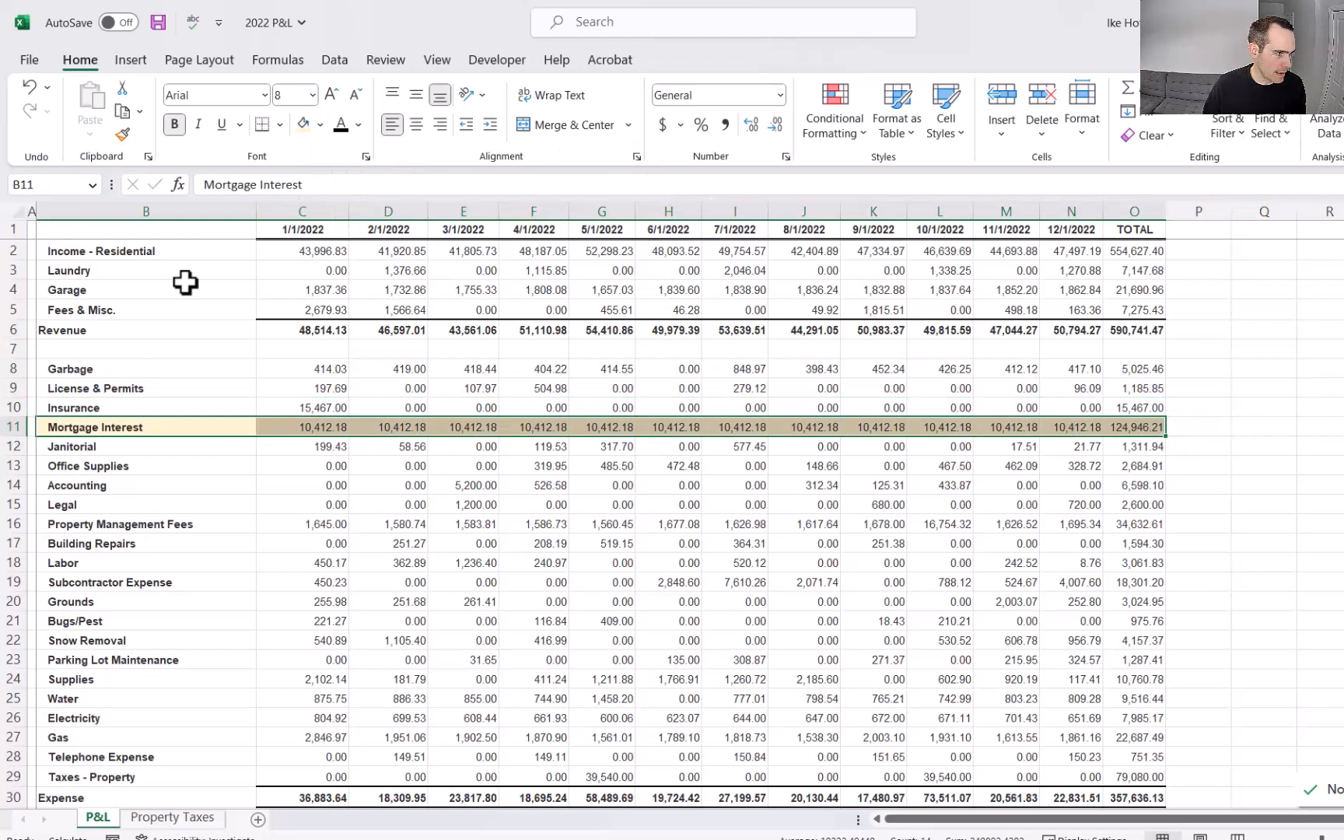
right_click(7, 427)
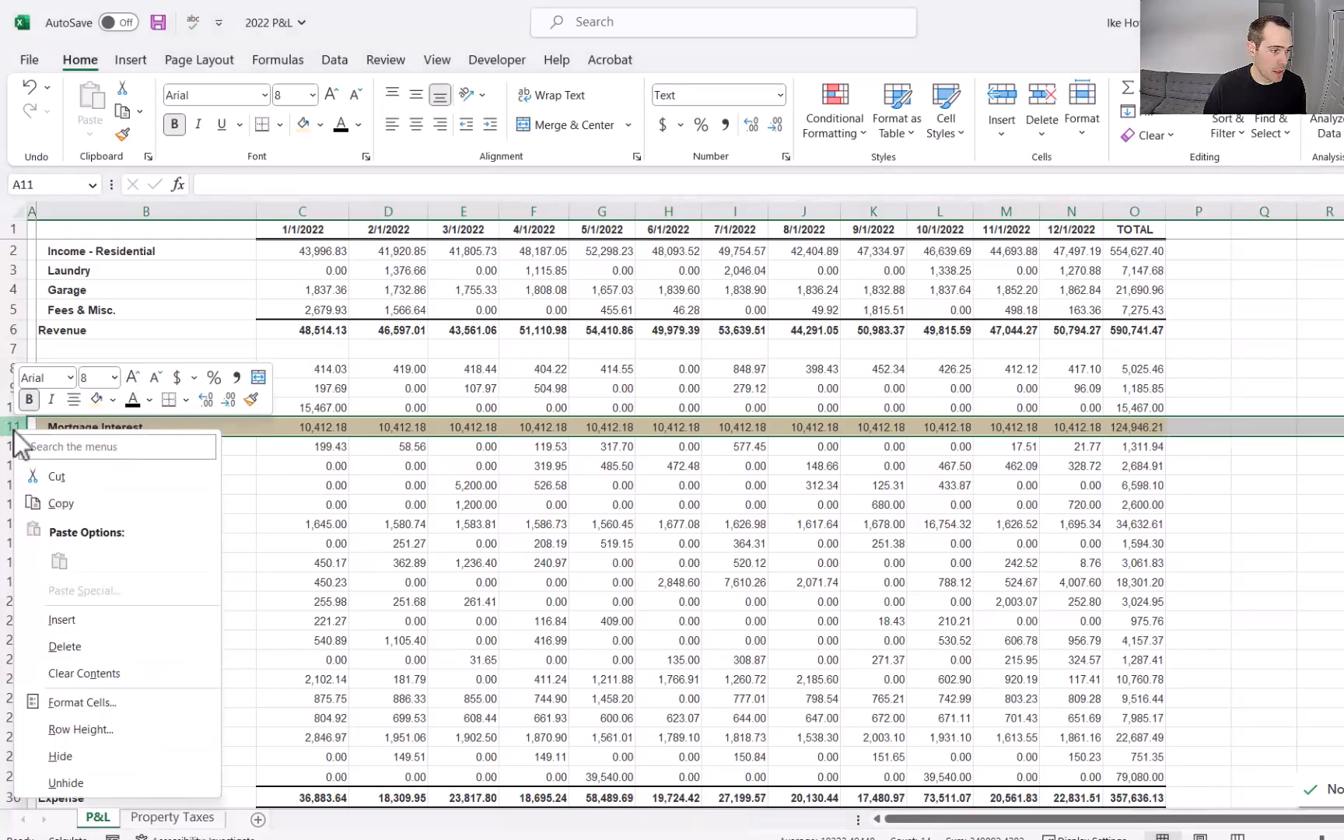
left_click(88, 646)
left_click(825, 599)
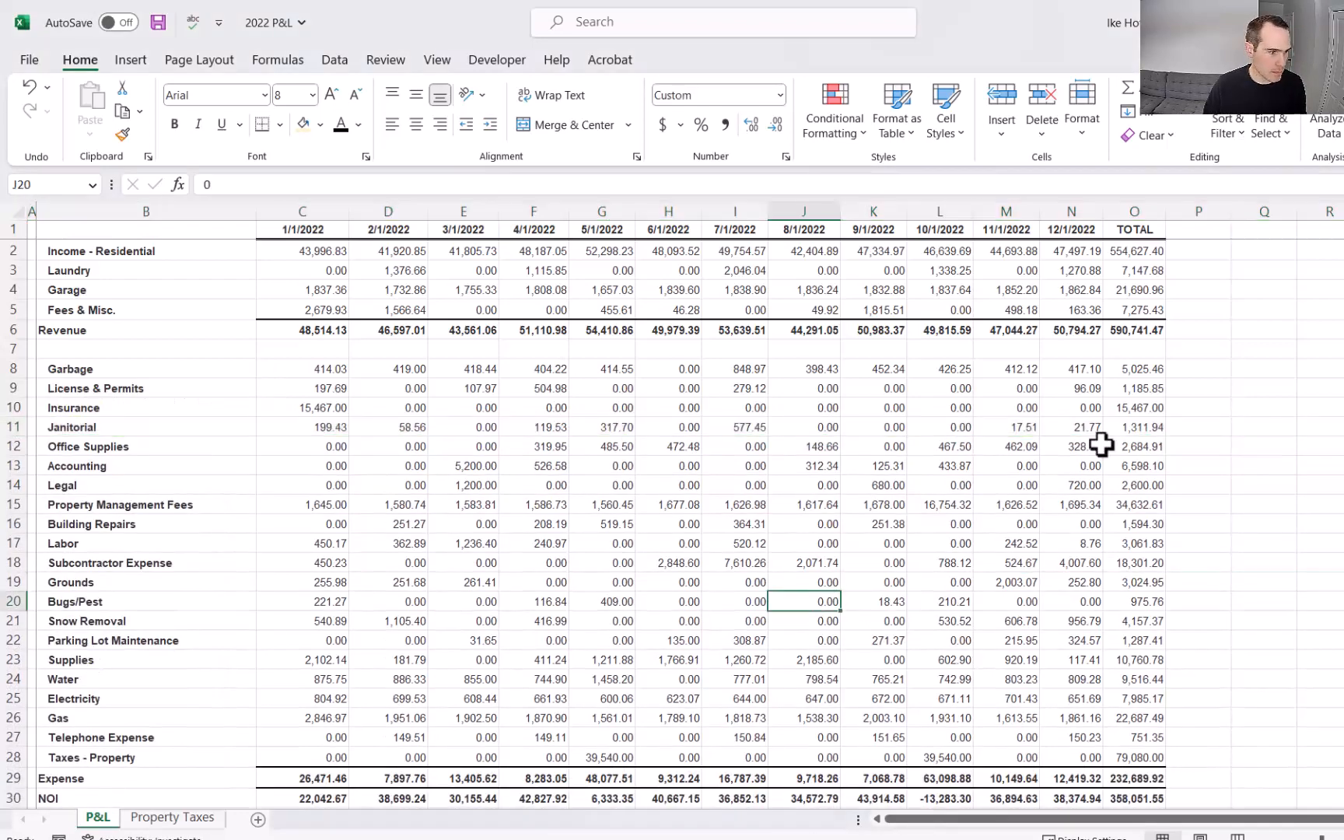
Step: Widen the narrow column A to make room for codes beside the pasted expense categories
left_click(1179, 372)
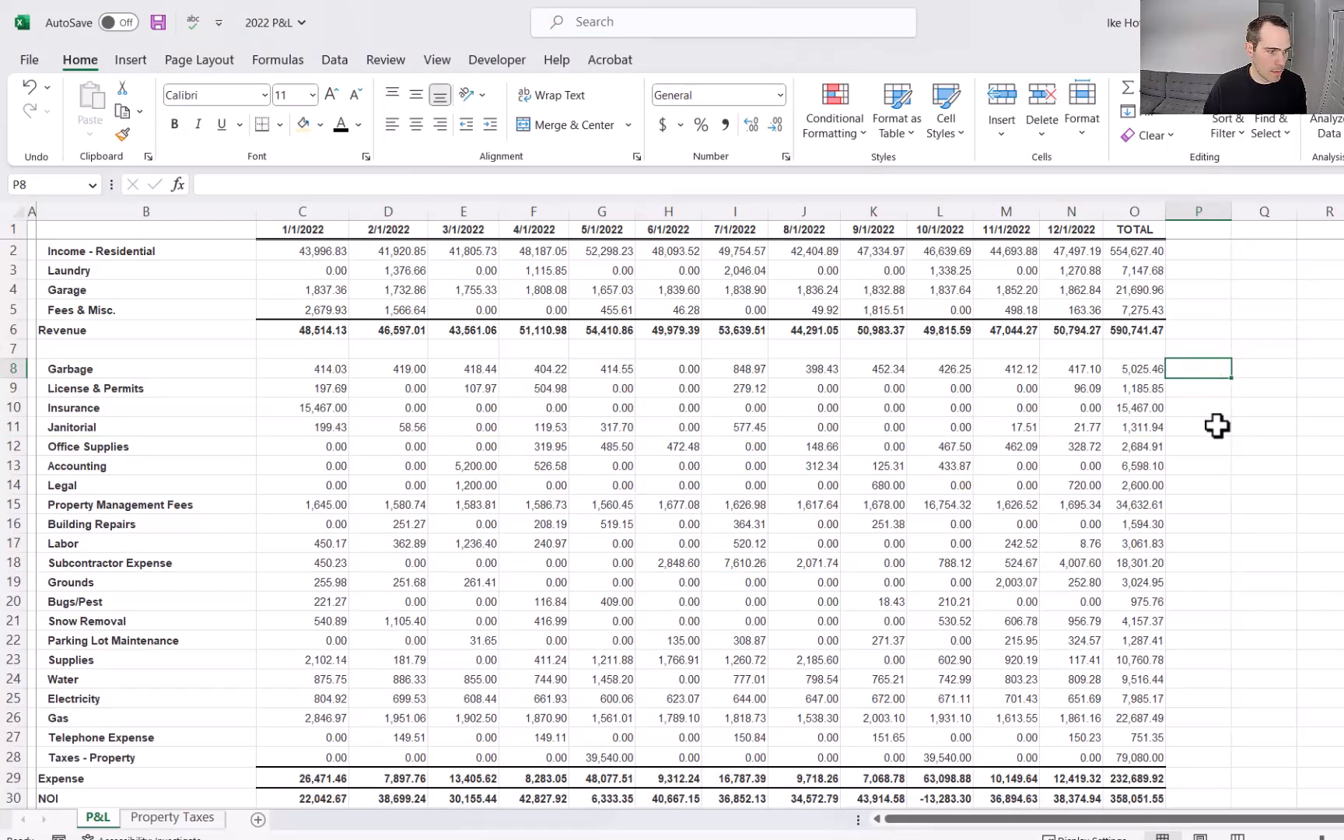
scroll(1218, 426, "down", 6)
left_click_drag(174, 510, 200, 658)
left_click(43, 204)
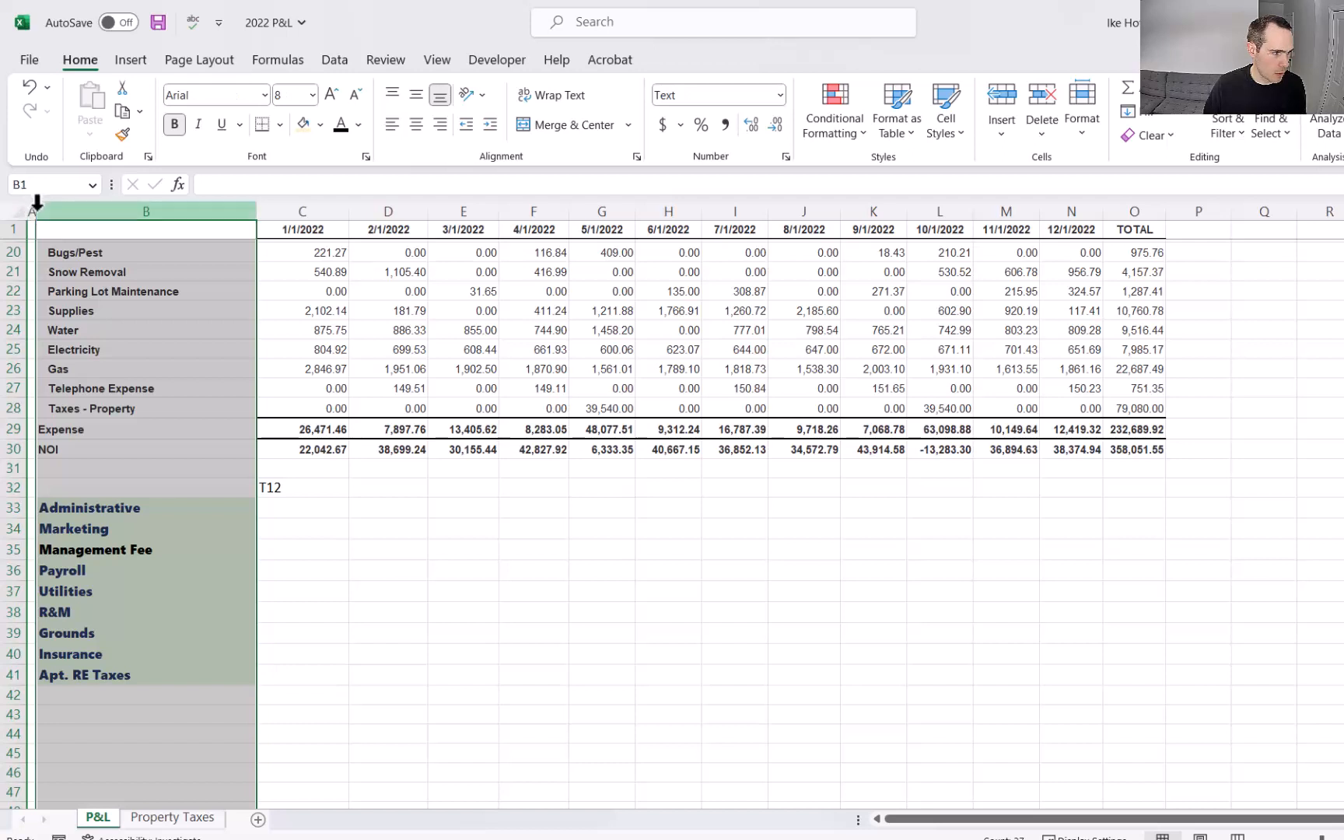
left_click_drag(35, 209, 57, 210)
Step: Enter the codes a, m, mg, p and u in column A beside the categories Administrative, Marketing, Management Fee, Payroll and Utilities
left_click(42, 508)
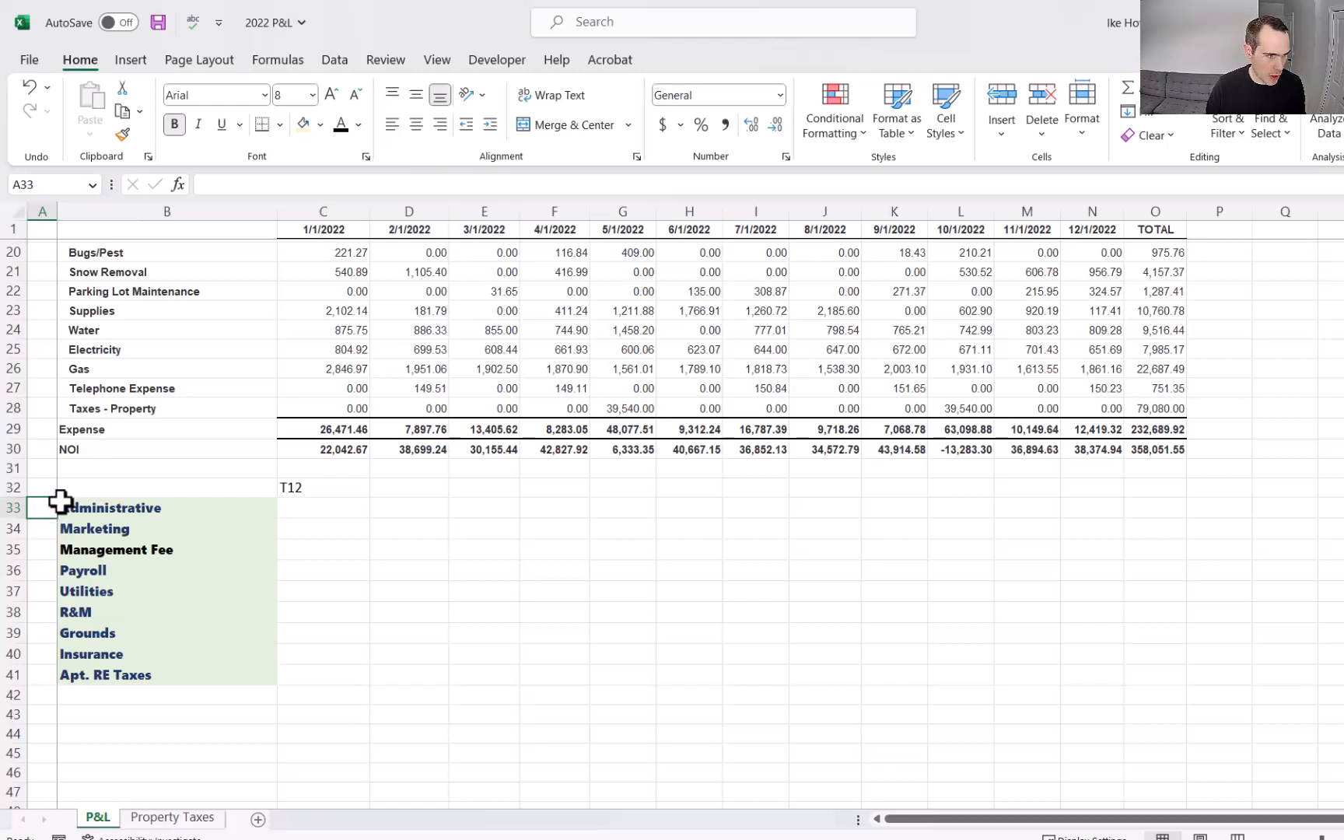
type("a")
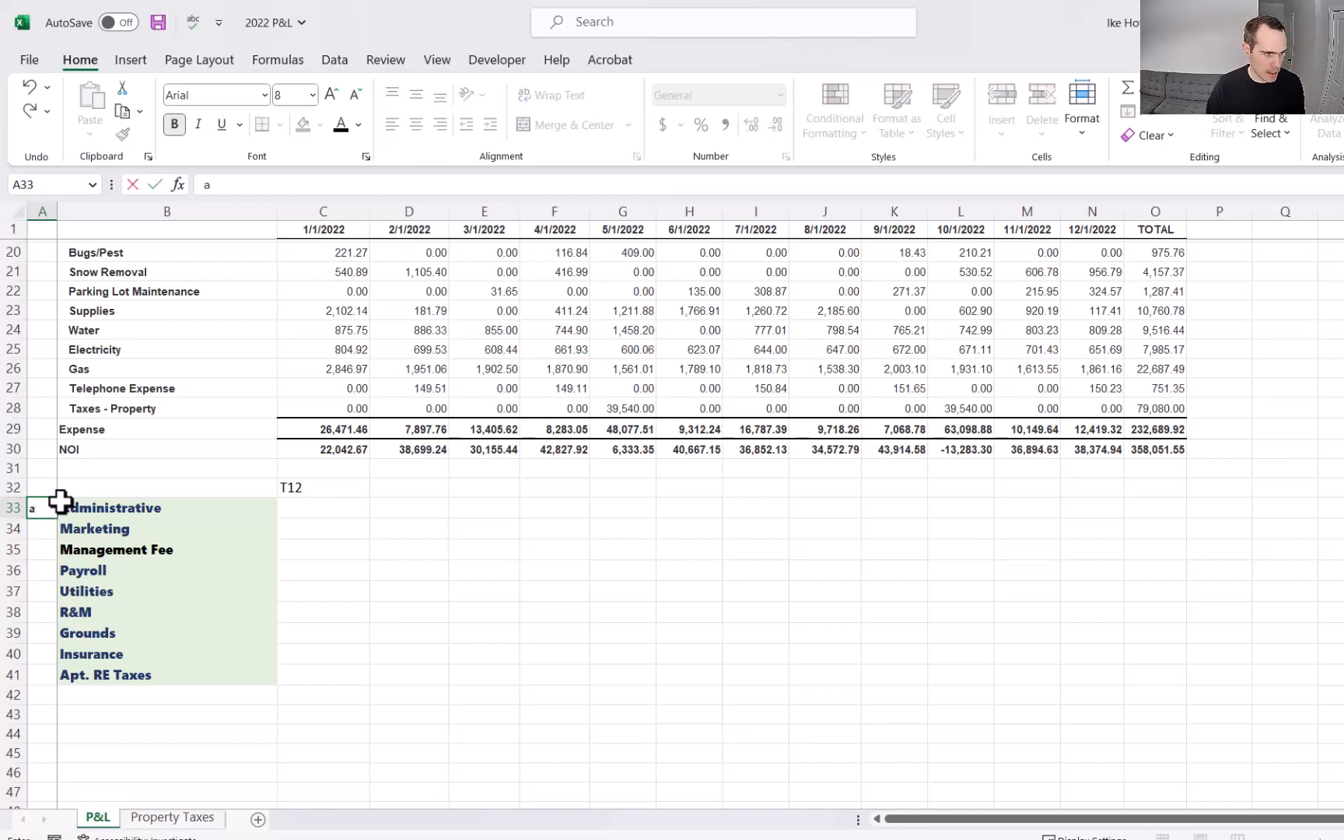
key("Return")
type("m")
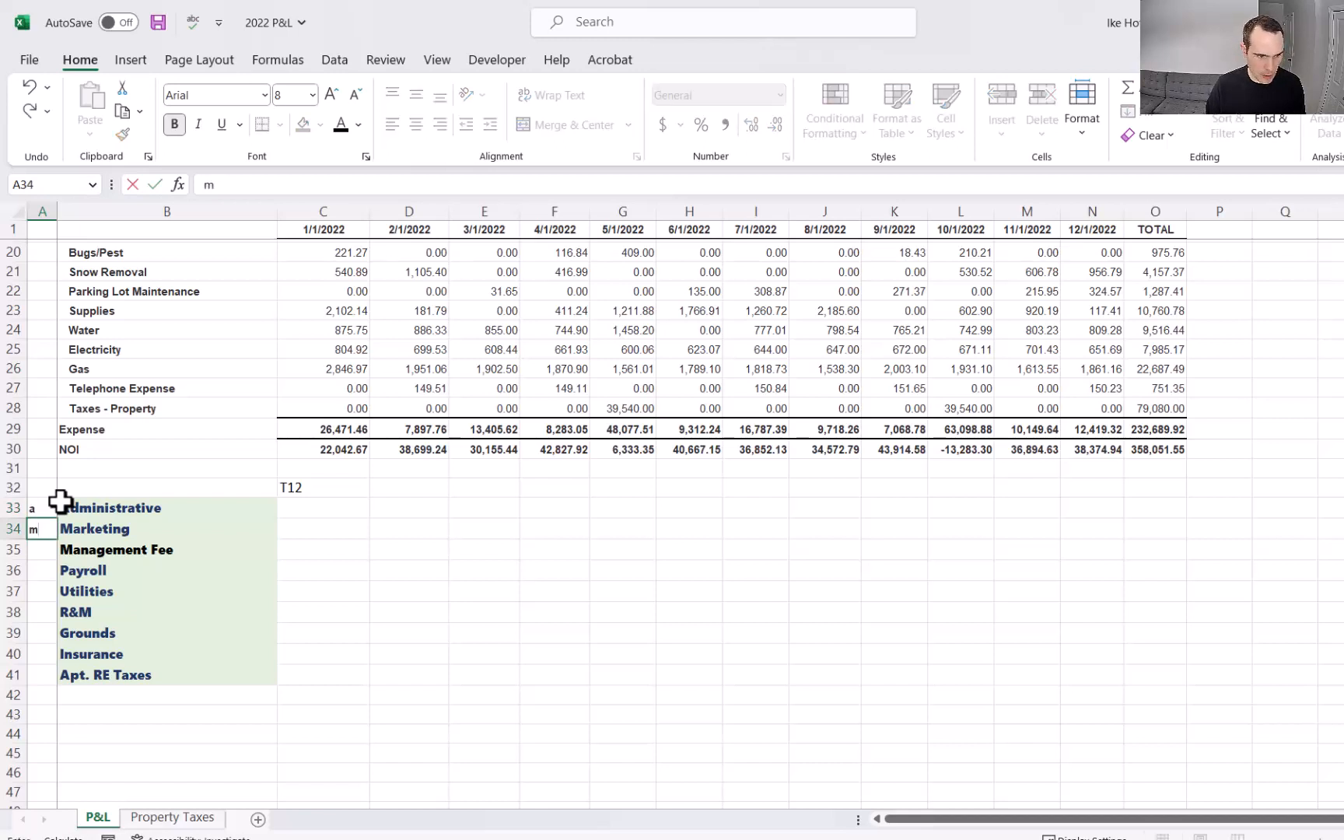
key("Return")
type("mg")
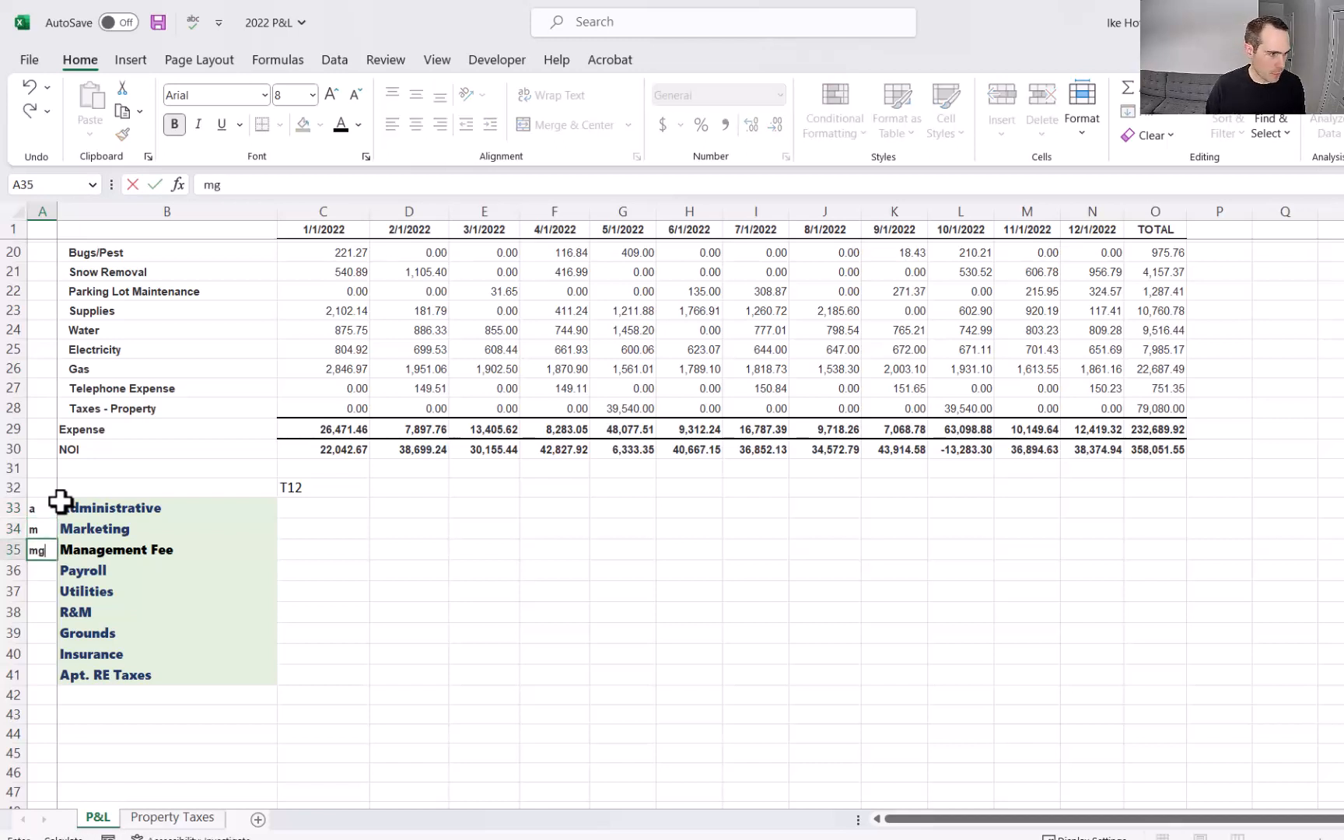
key("Return")
type("p")
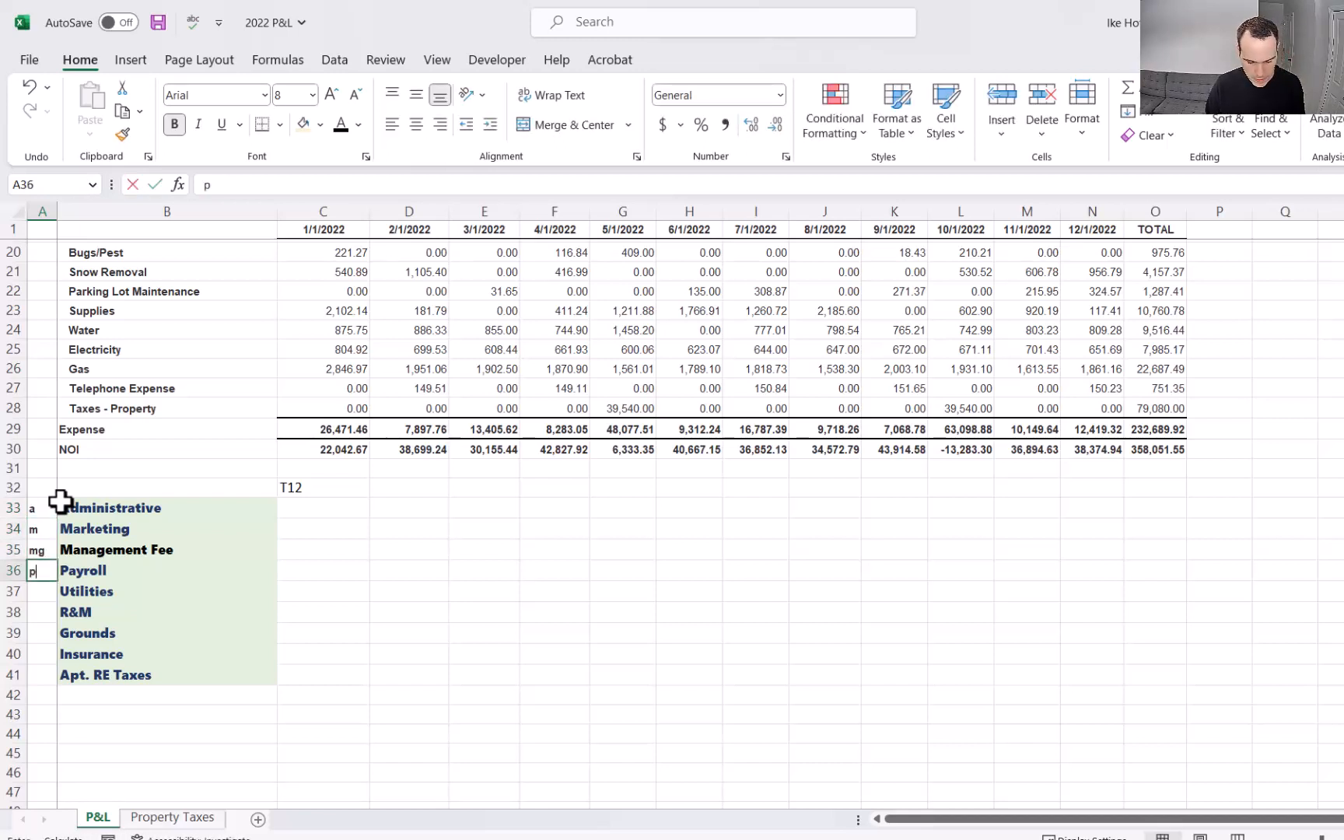
key("Return")
type("u")
key("Return")
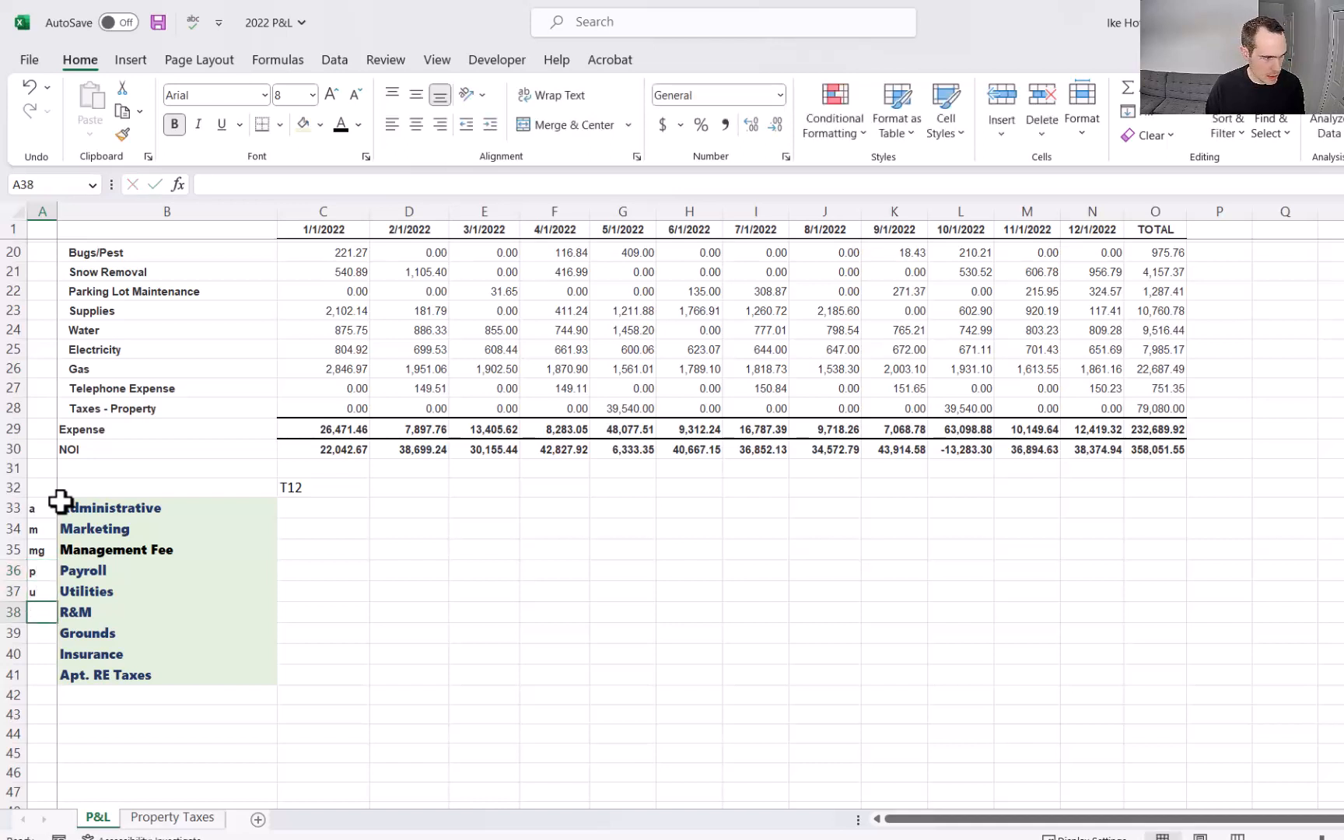
Step: Enter the codes rm, g, i and pt in column A beside R&M, Grounds, Insurance and Apt. RE Taxes
type("rm")
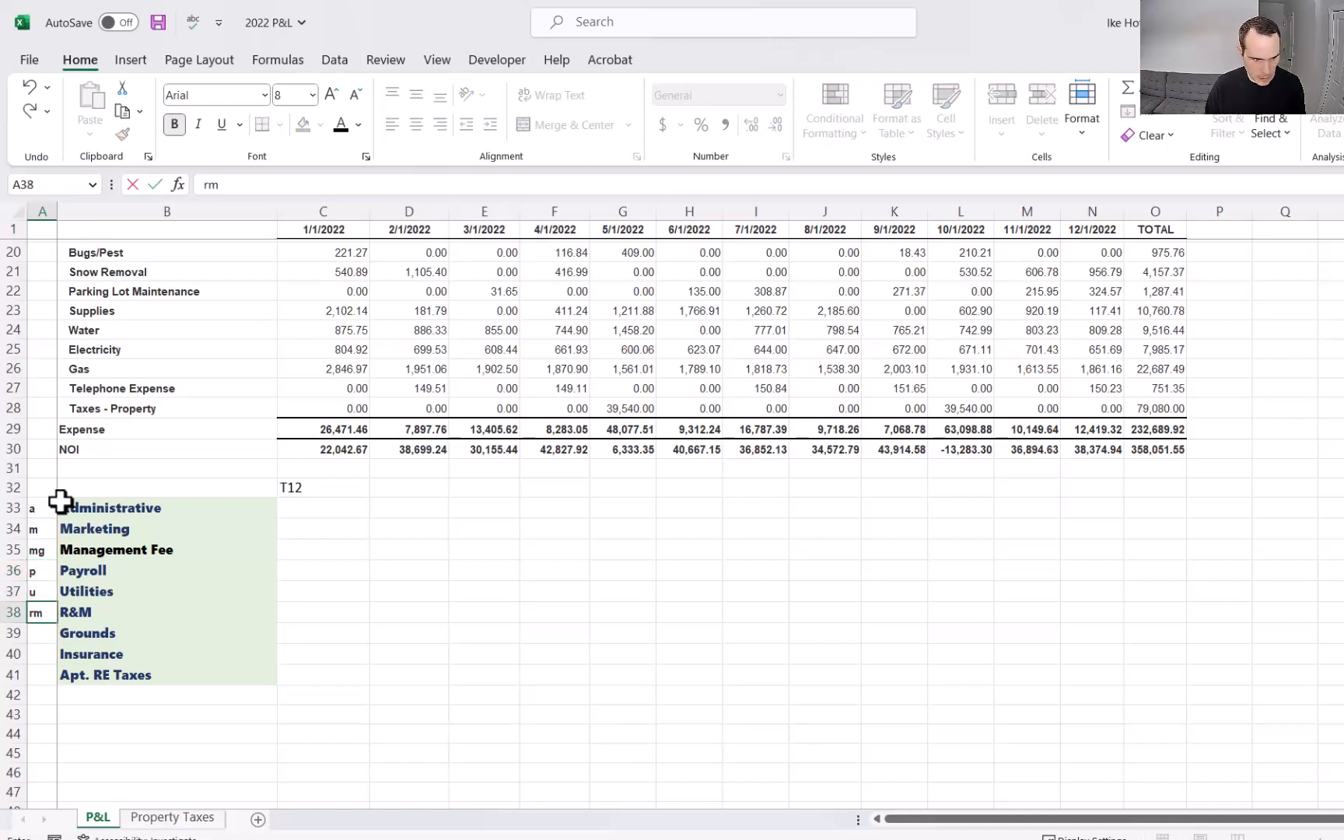
key("Return")
type("g")
key("Return")
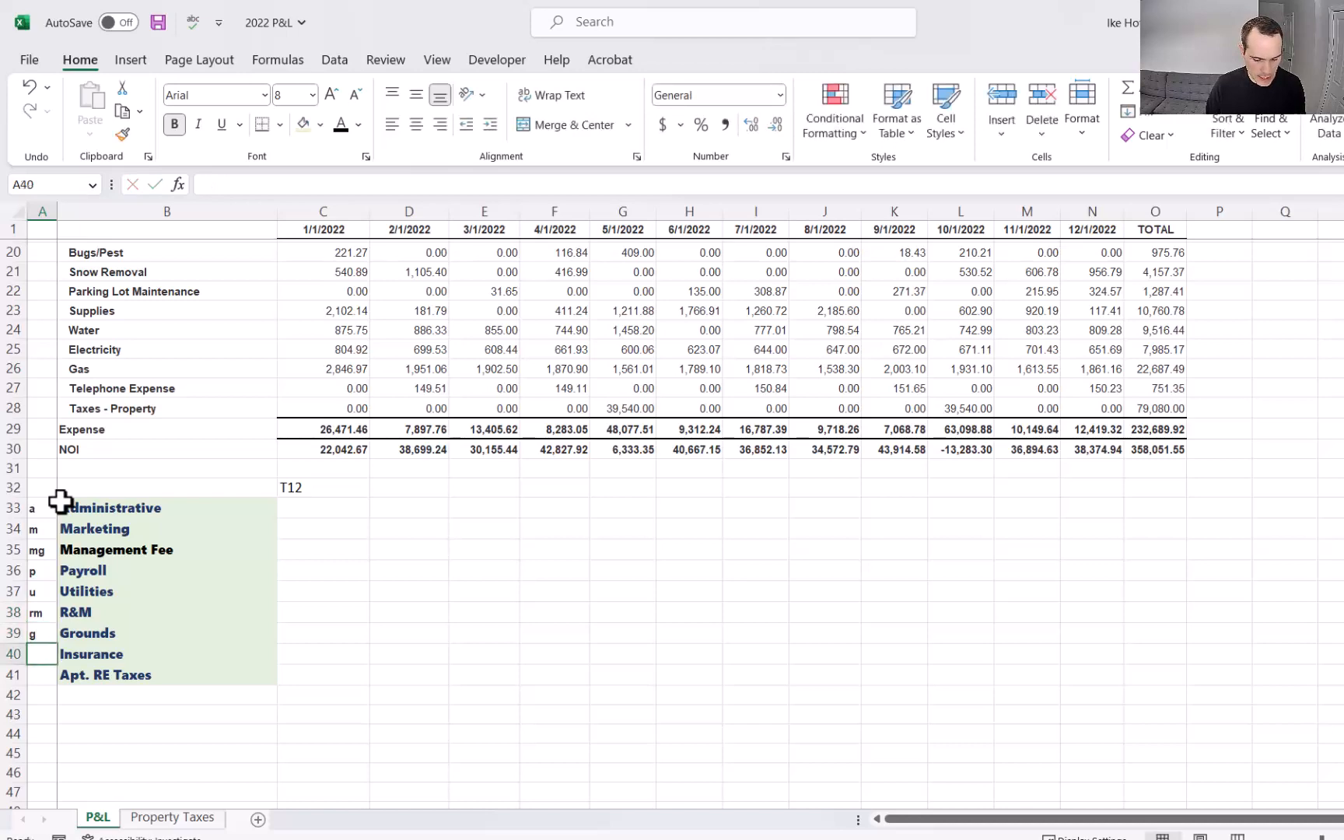
type("i")
key("Return")
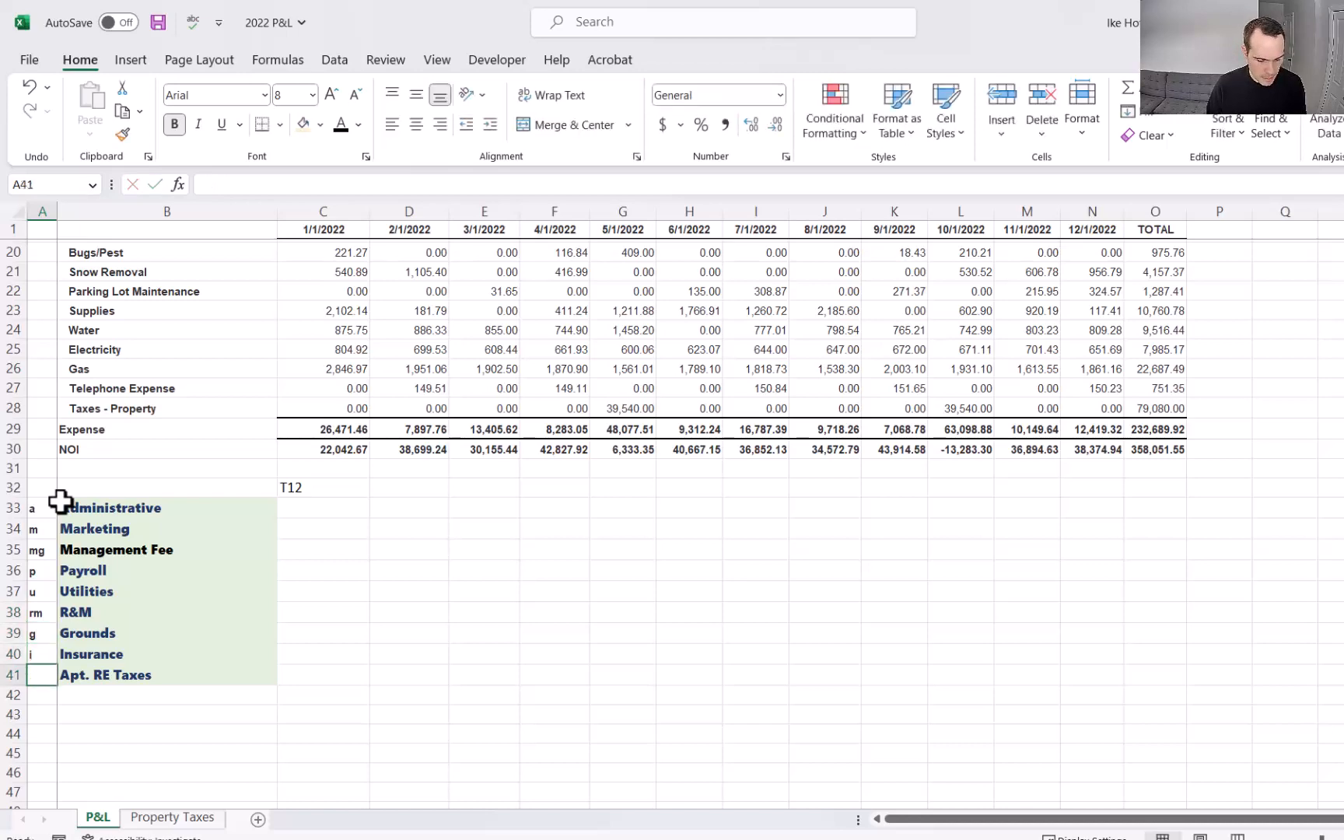
type("pt")
key("Return")
Step: In column P, code the expense lines Garbage as u, License & Permits as a, Insurance as i and Janitorial as rm
scroll(570, 504, "up", 6)
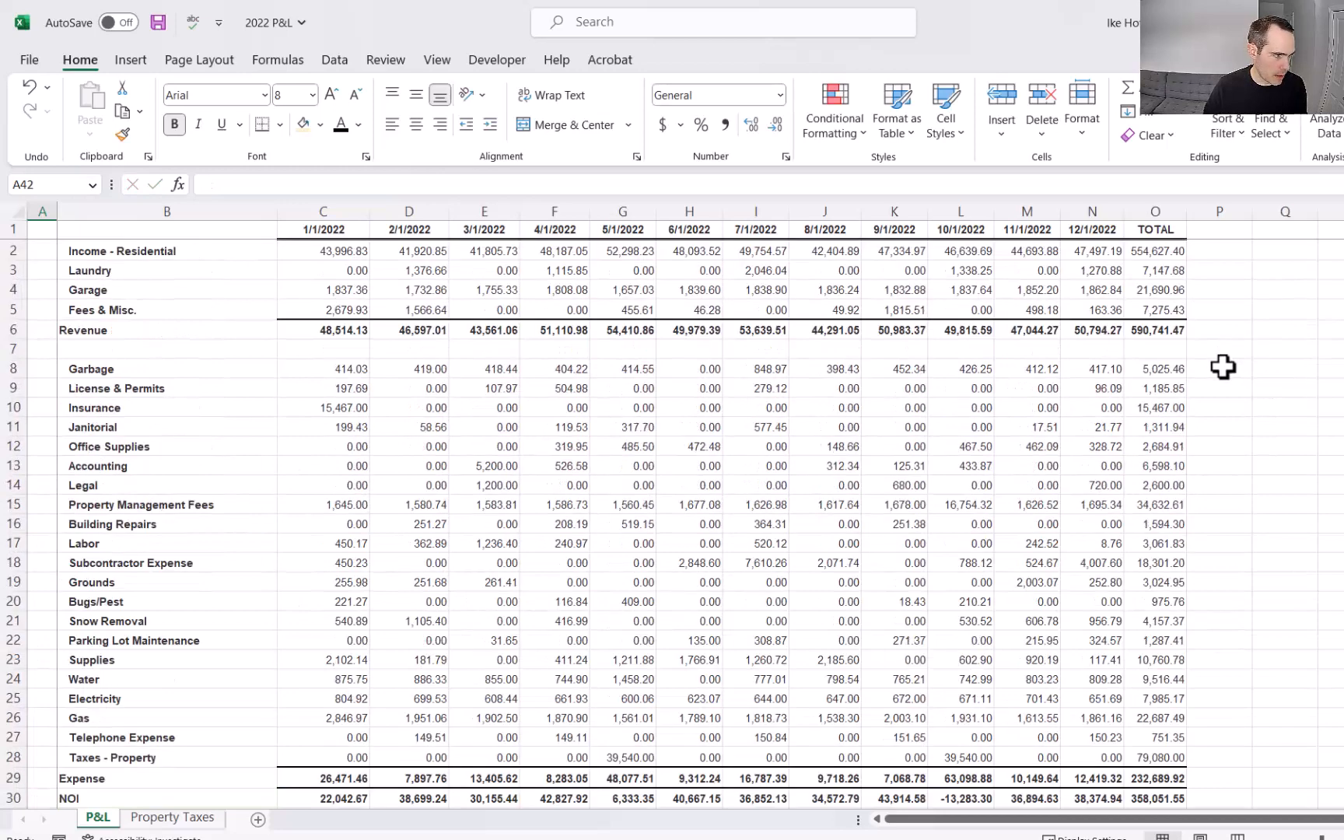
left_click(1226, 366)
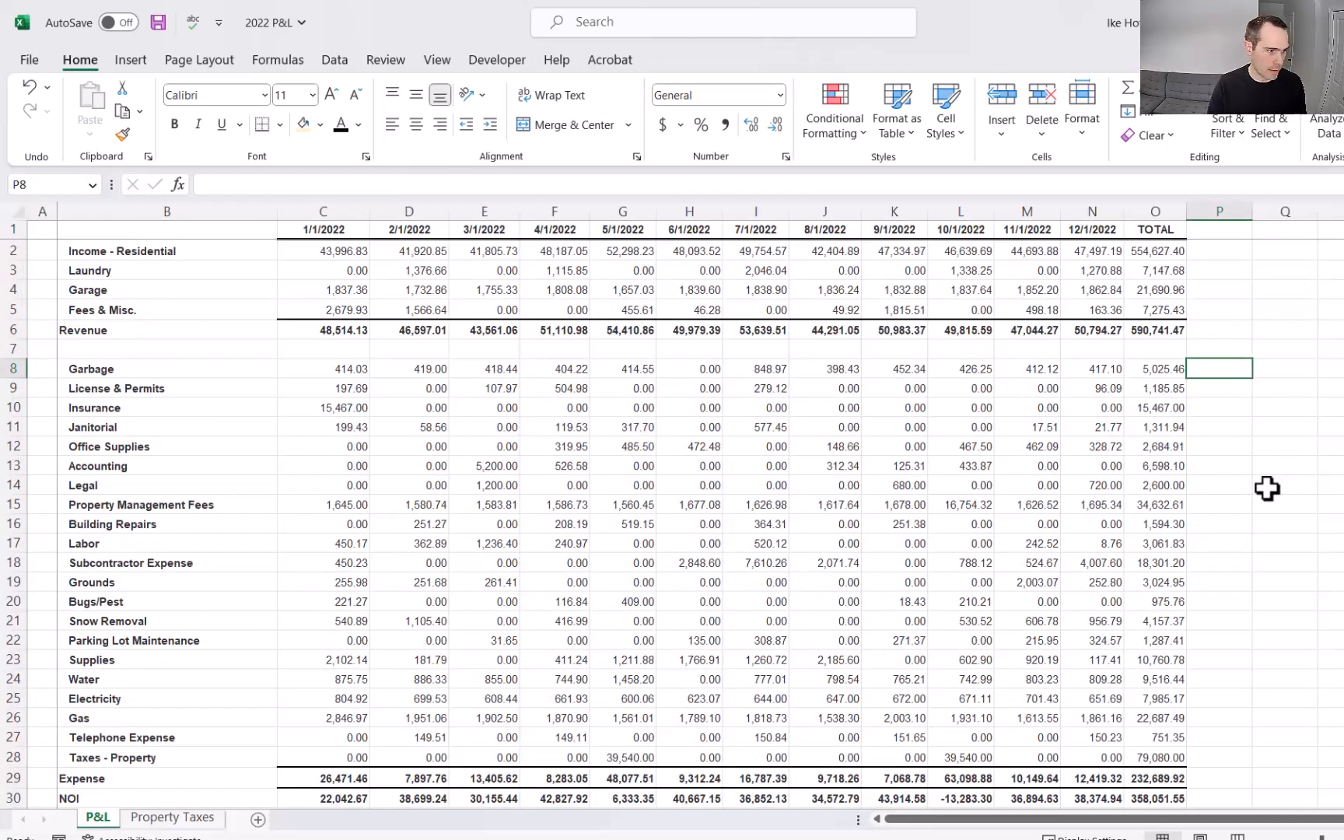
type("u")
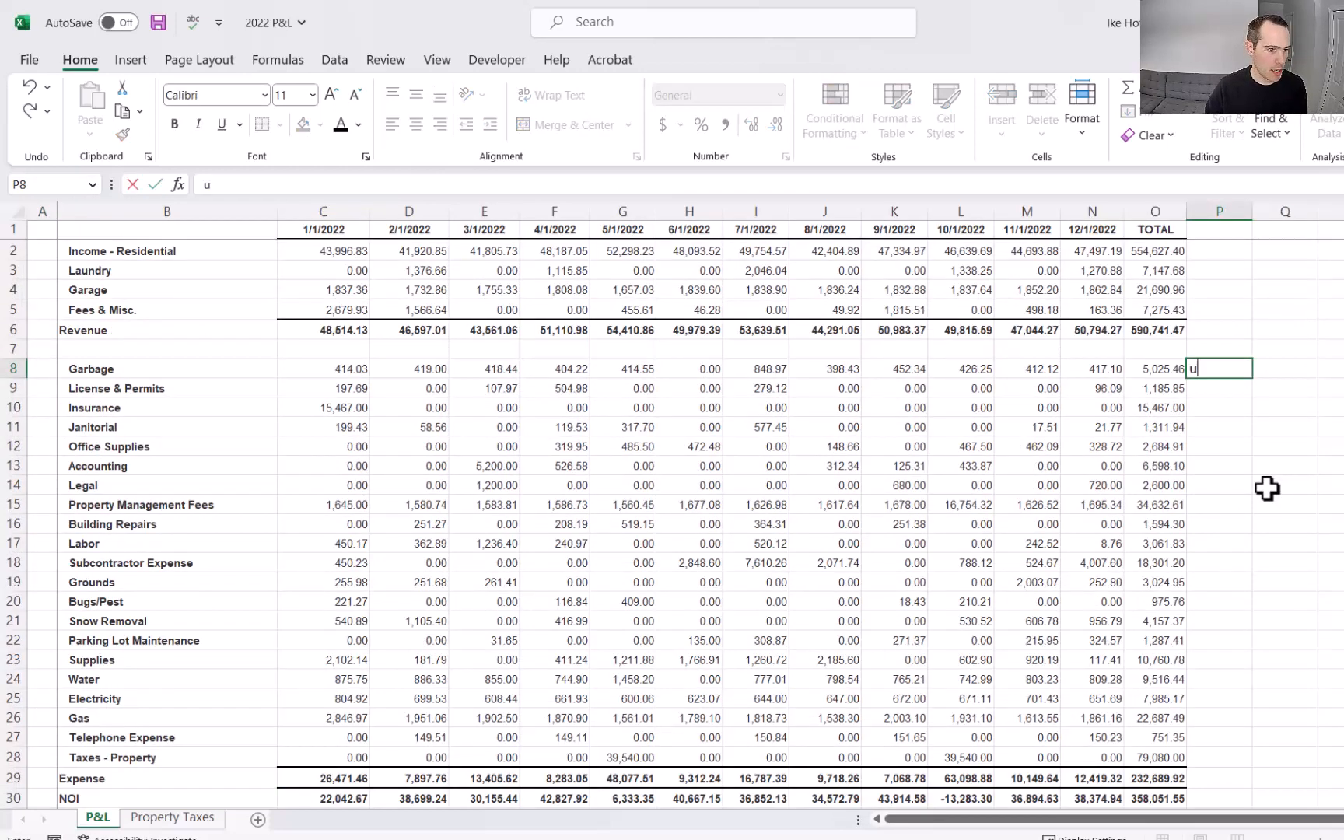
key("Return")
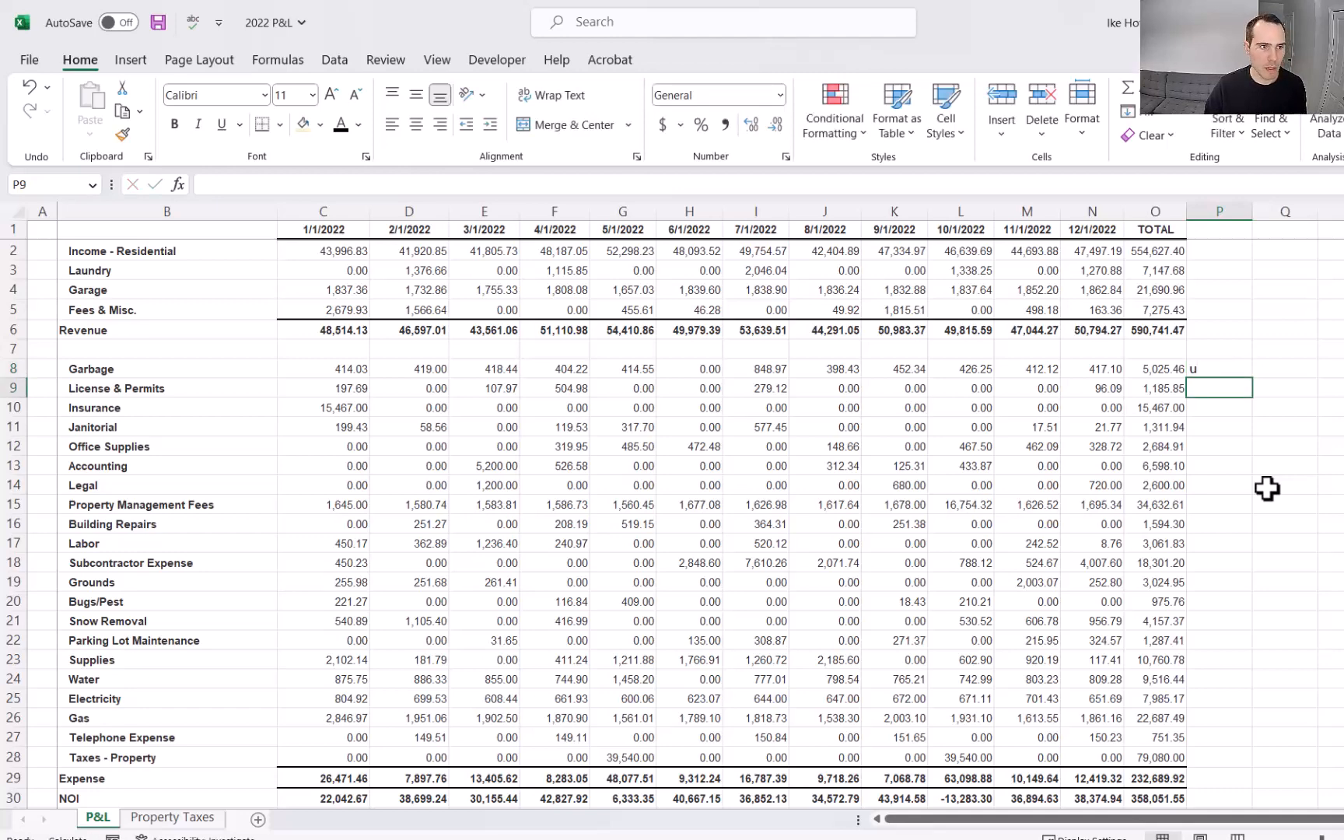
type("a")
key("Return")
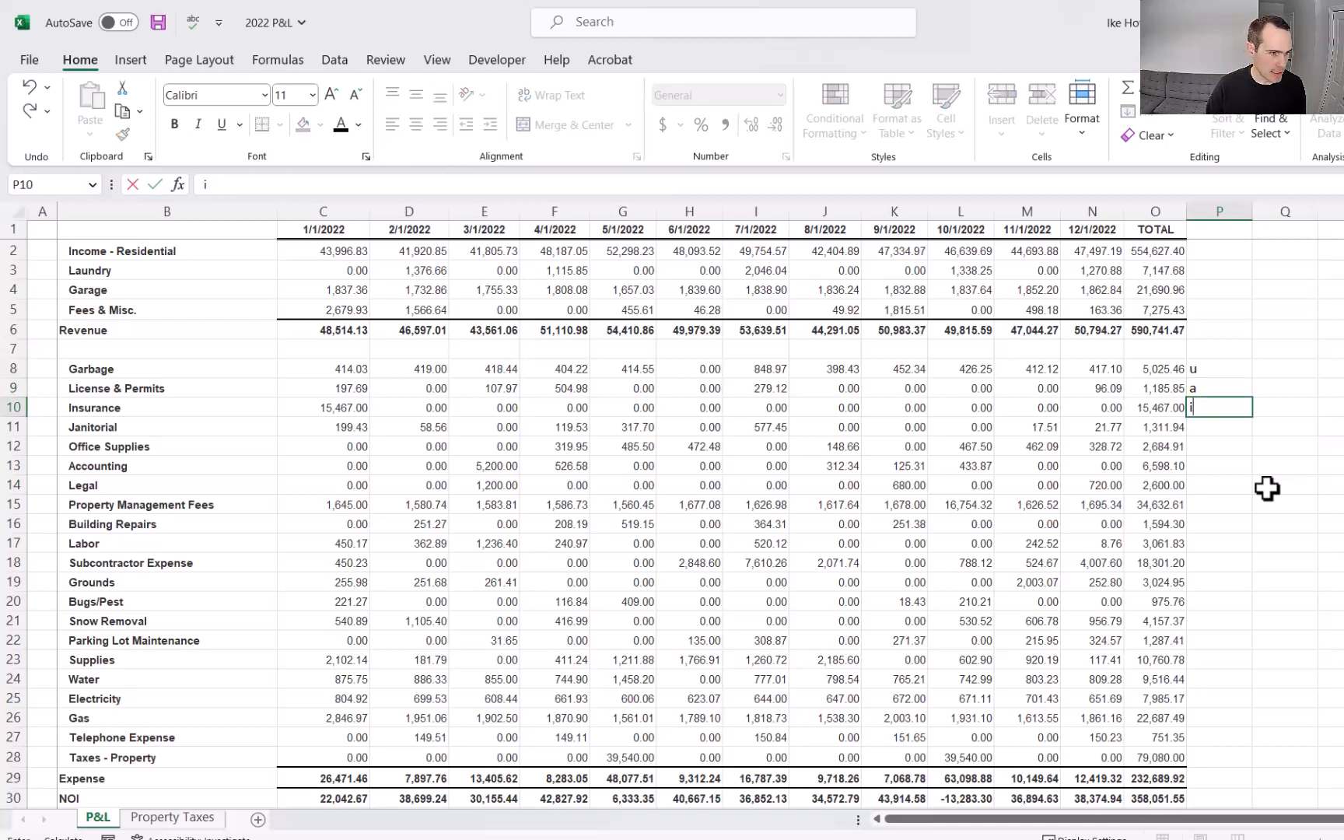
type("i")
key("Return")
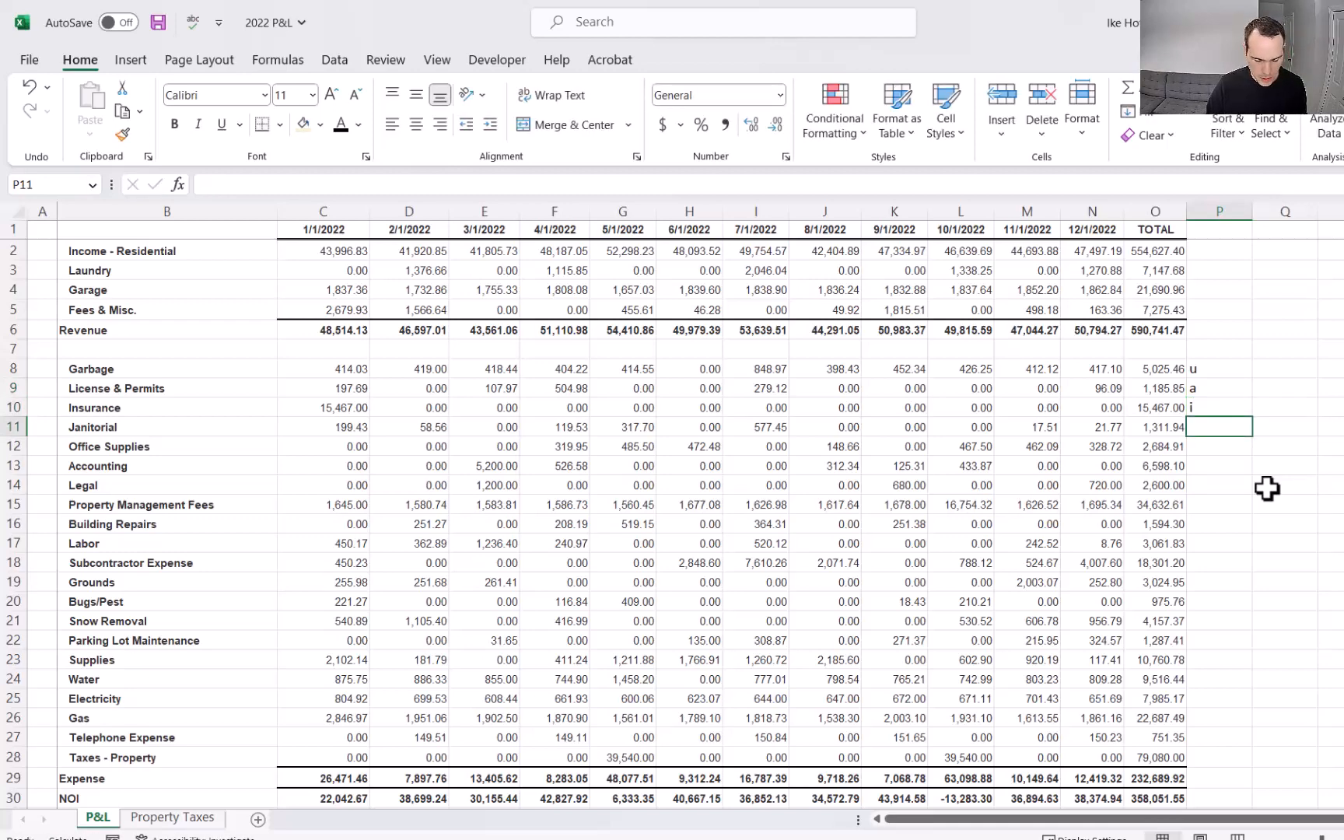
type("rm")
key("Return")
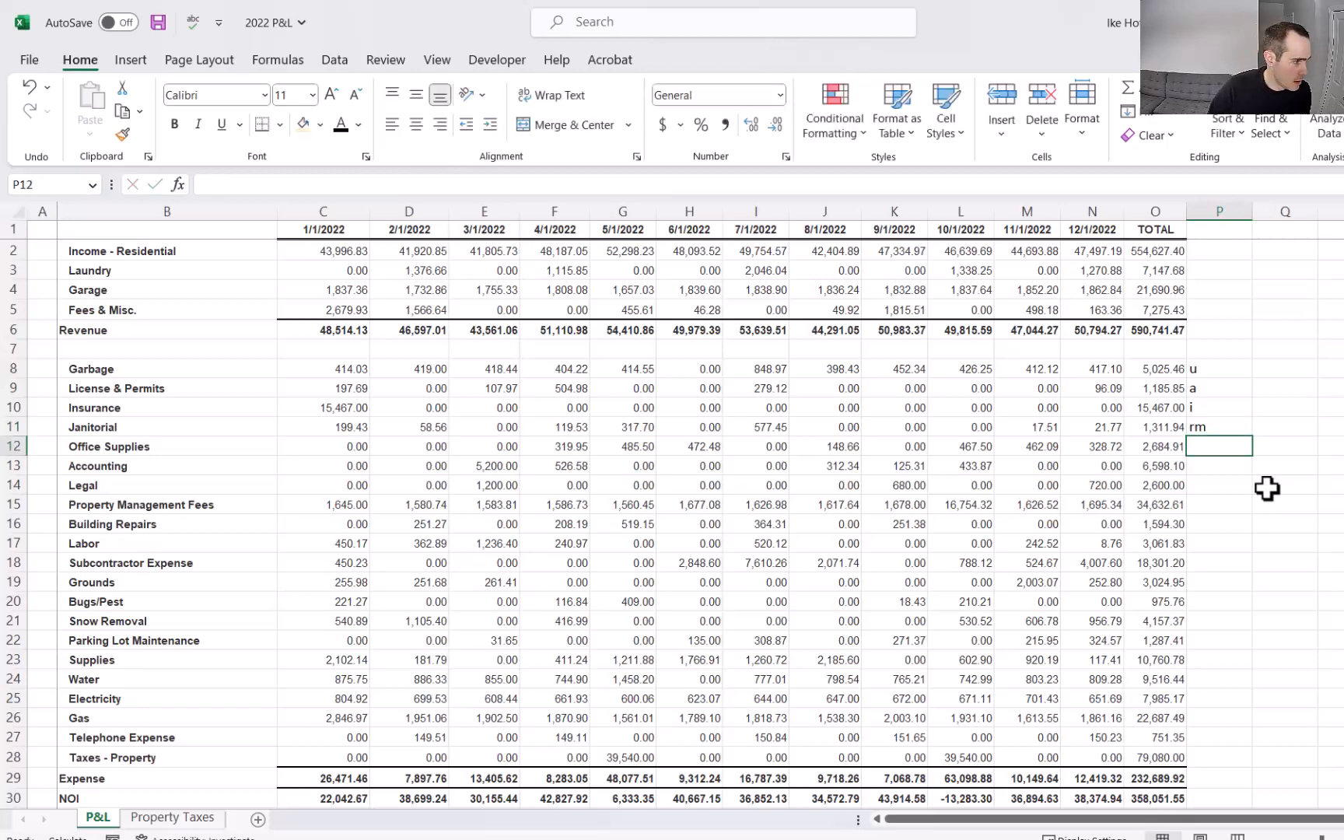
Step: In column P, code Office Supplies, Accounting and Legal as a, and Property Management Fees as mg
type("a")
key("Return")
type("a")
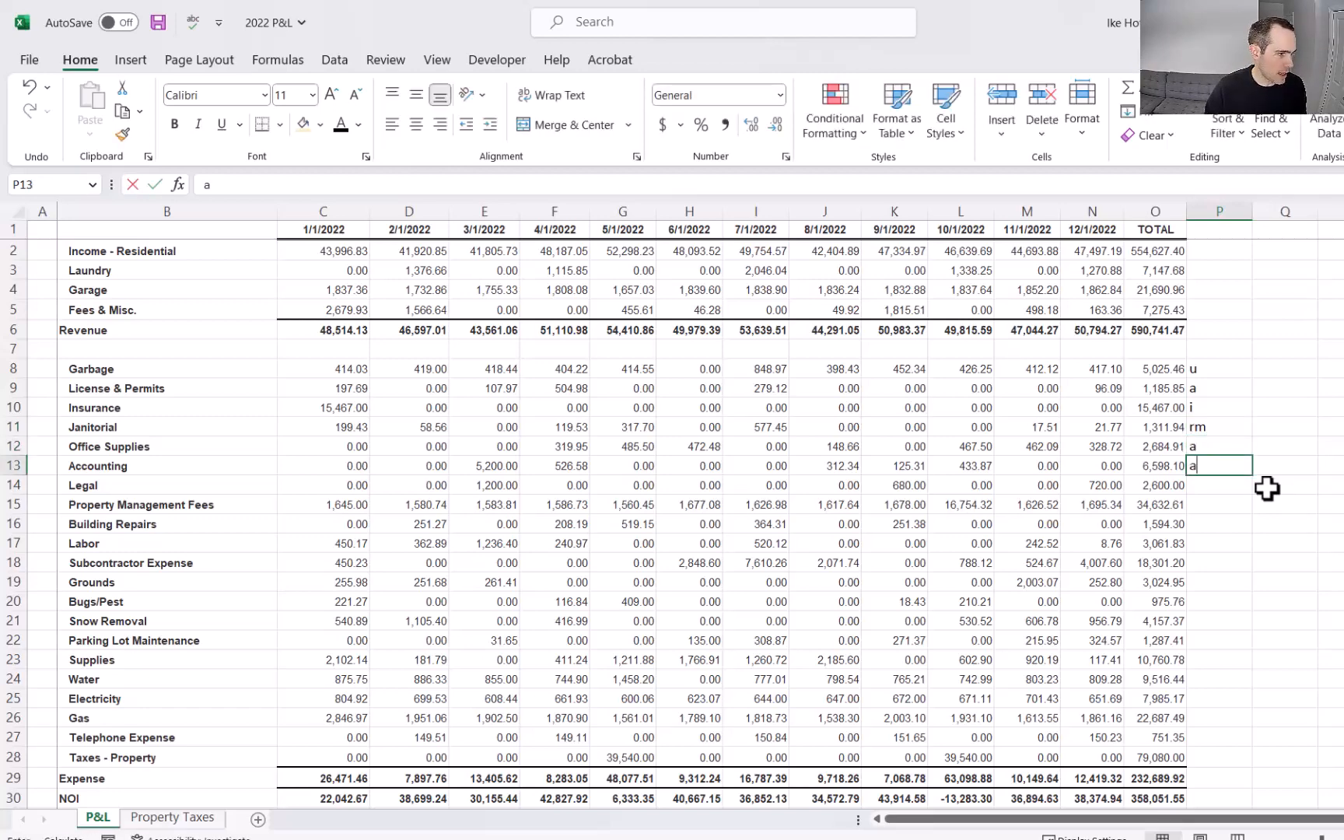
key("Return")
type("a")
key("Return")
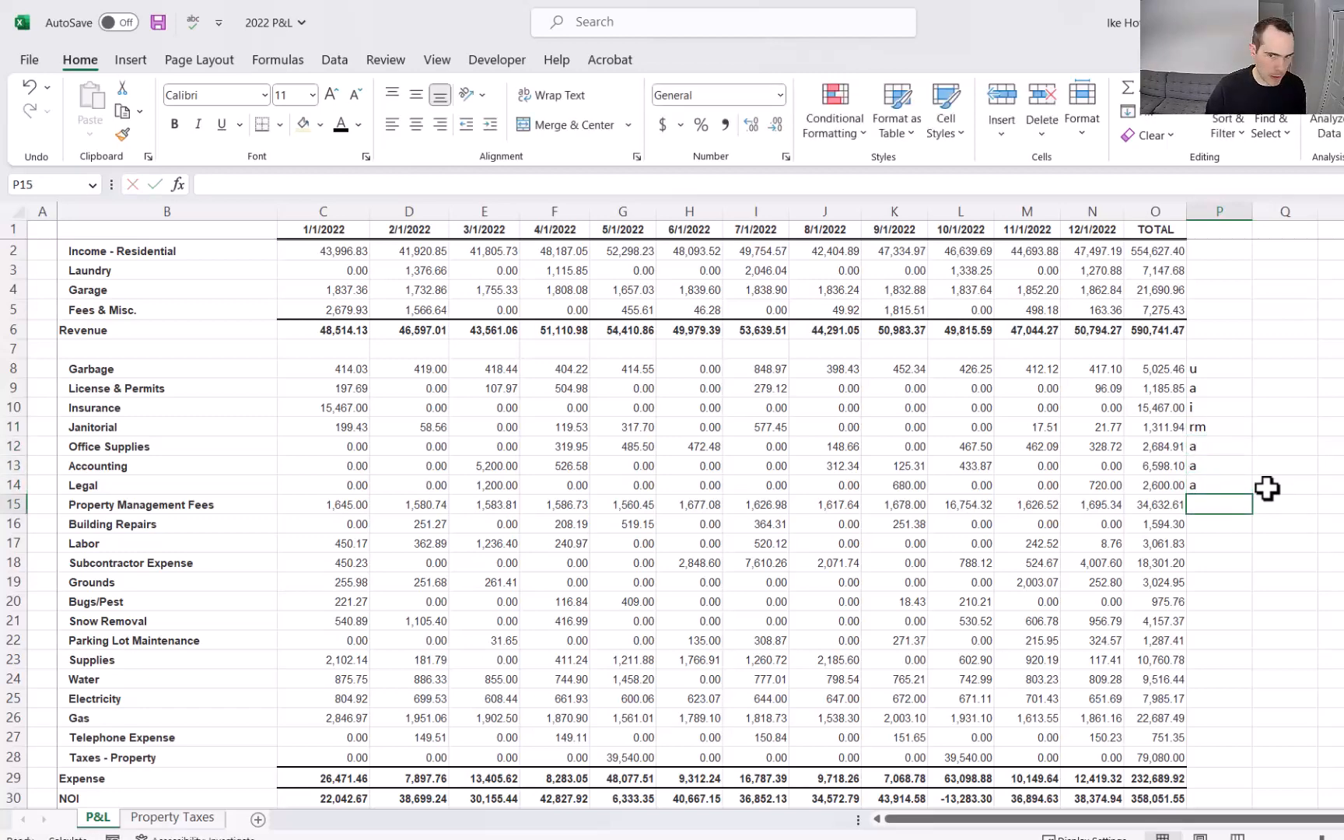
type("mg")
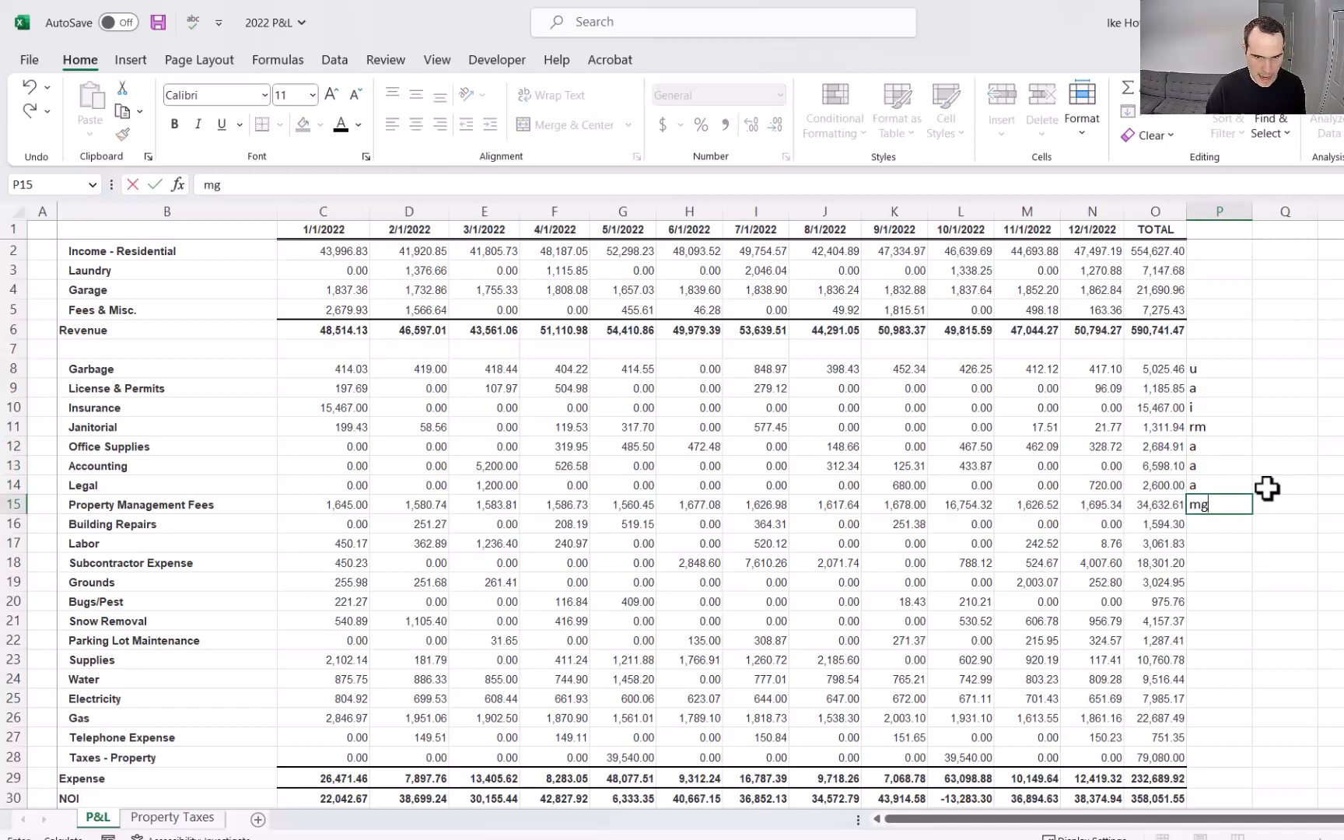
key("Return")
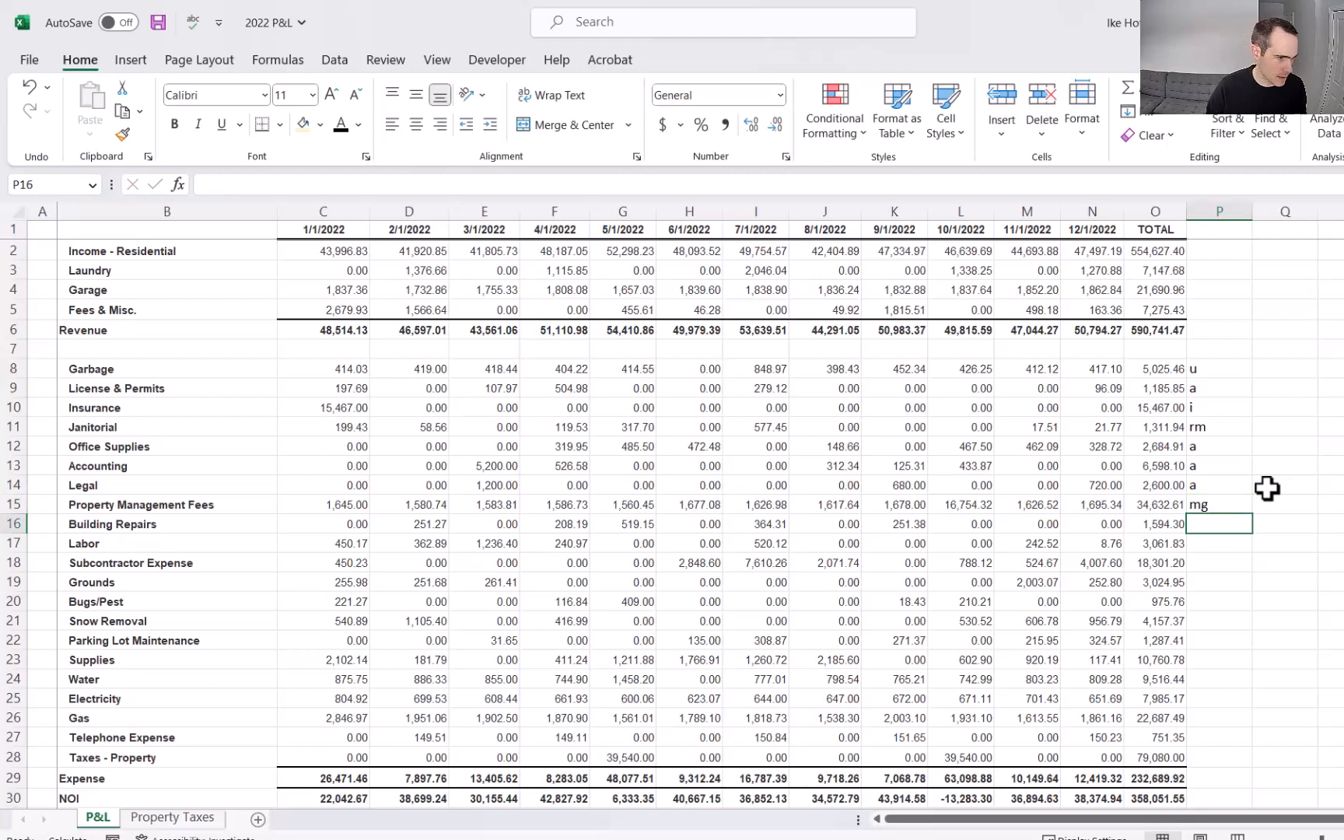
Step: In column P, code Building Repairs, Labor and Subcontractor Expense as rm
type("rm")
key("Return")
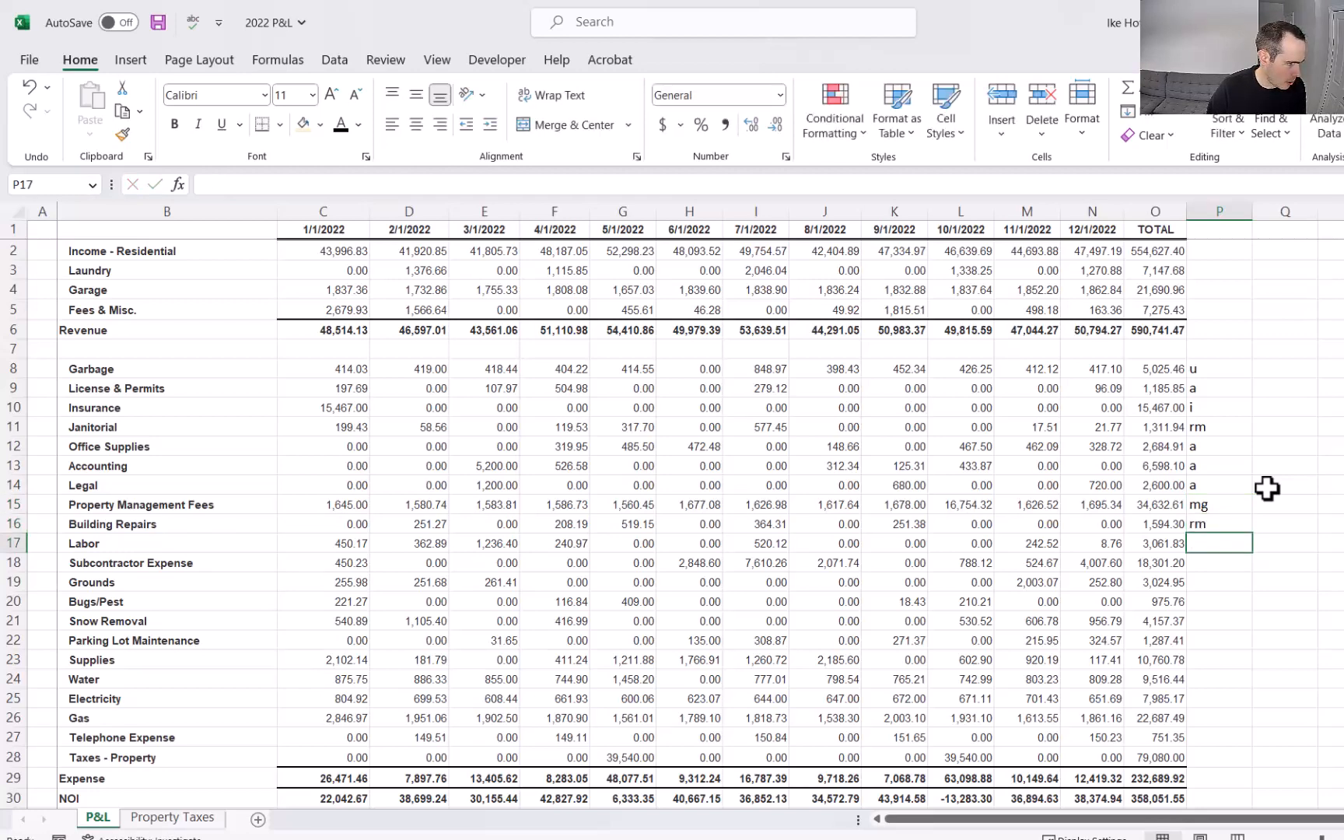
type("rm")
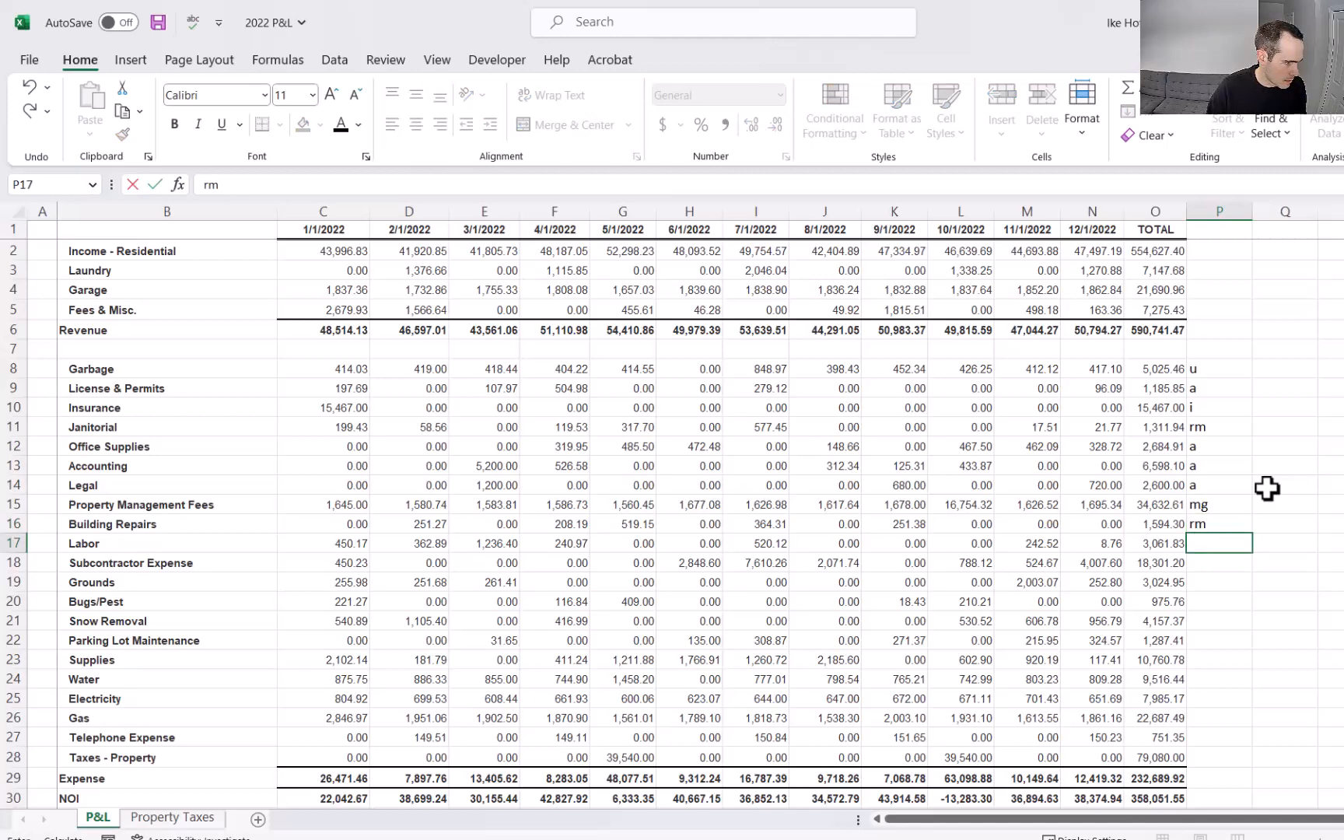
key("Return")
type("rm")
key("Return")
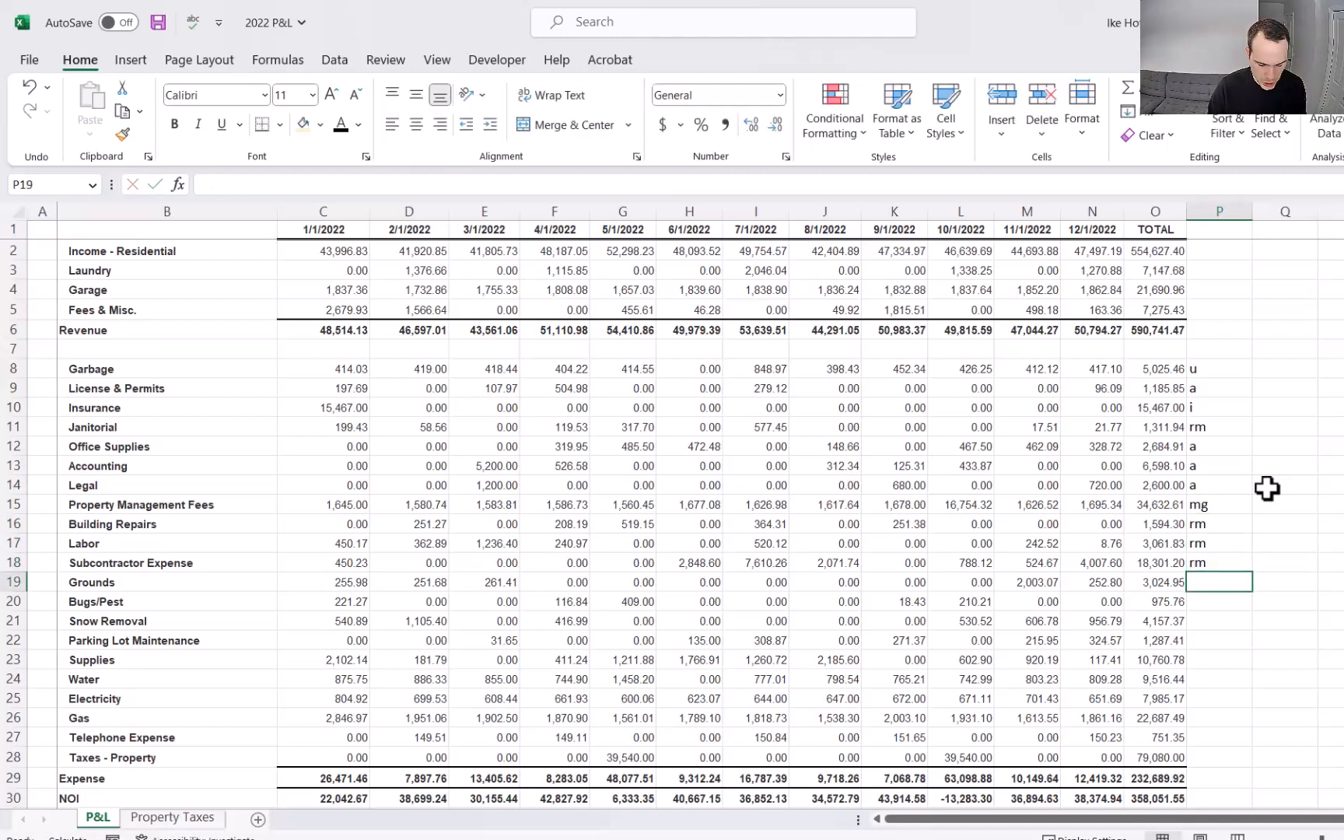
Step: In column P, code Grounds, Snow Removal and Parking Lot Maintenance as g, and Bugs/Pest and Supplies as rm
type("g")
key("Return")
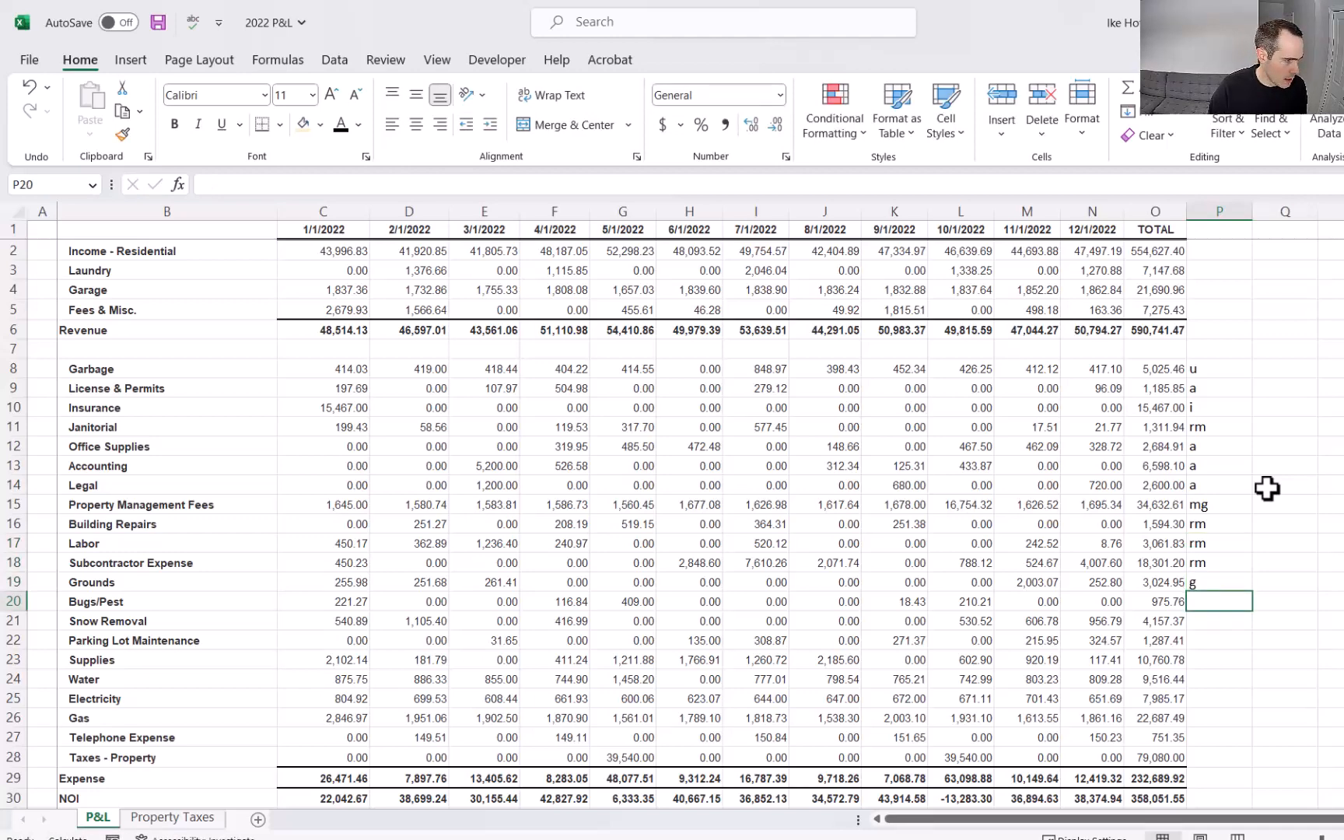
type("rm")
key("Return")
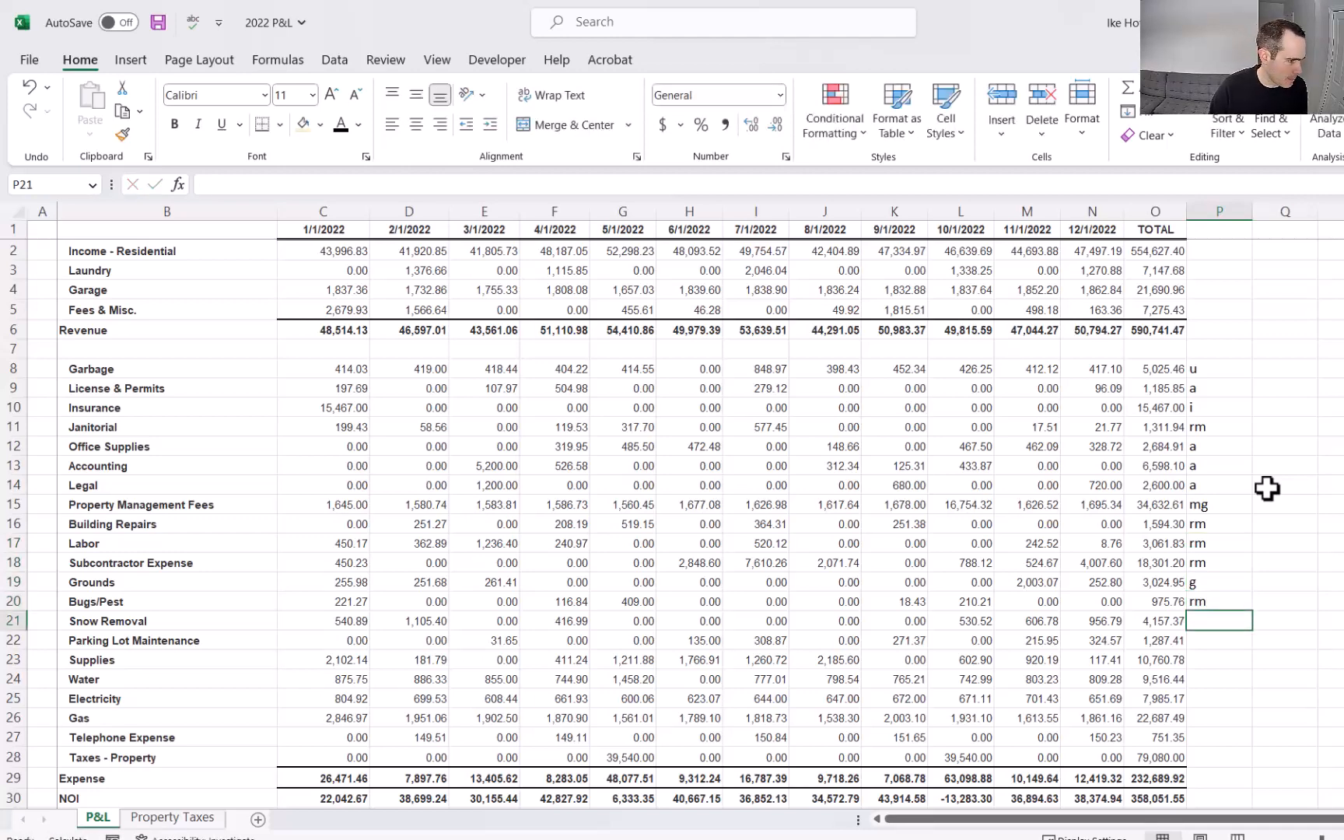
type("g")
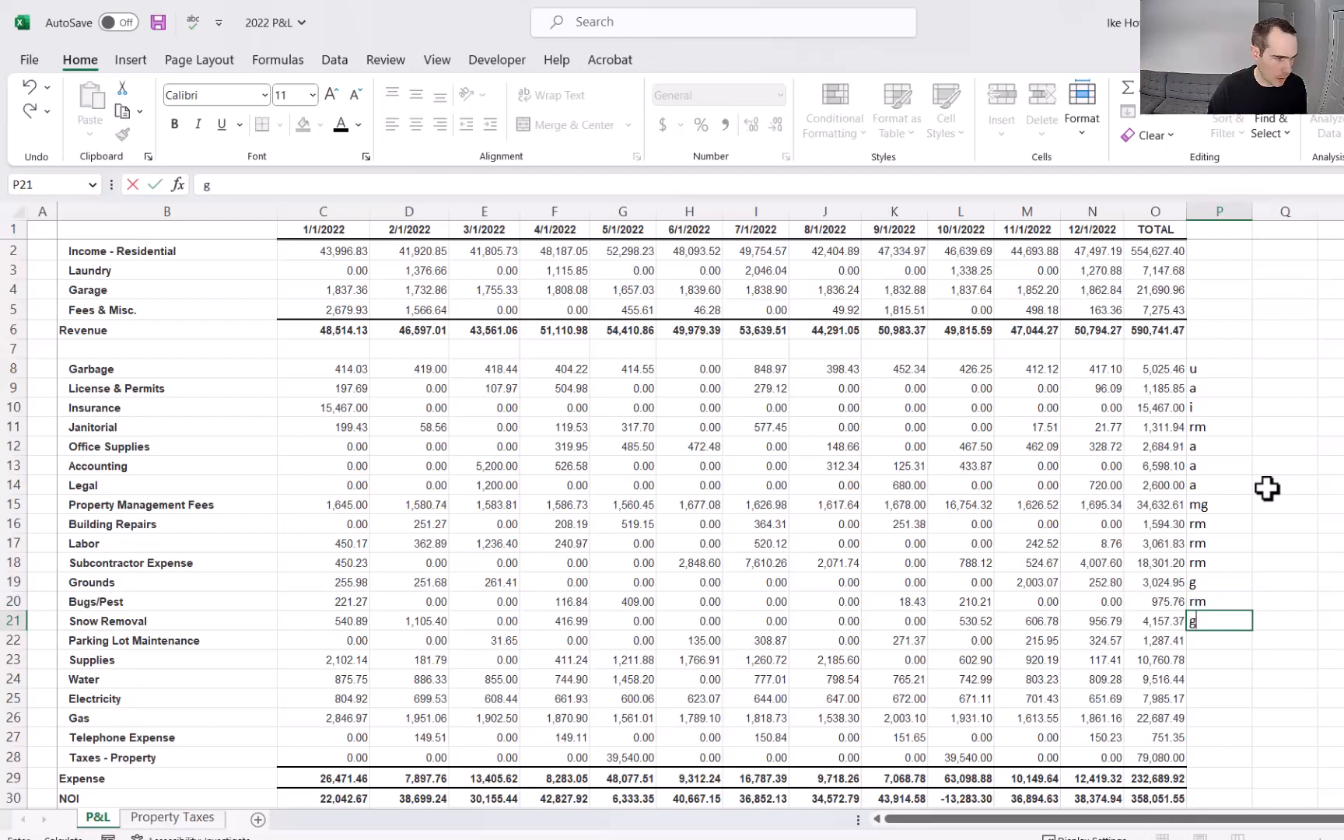
key("Return")
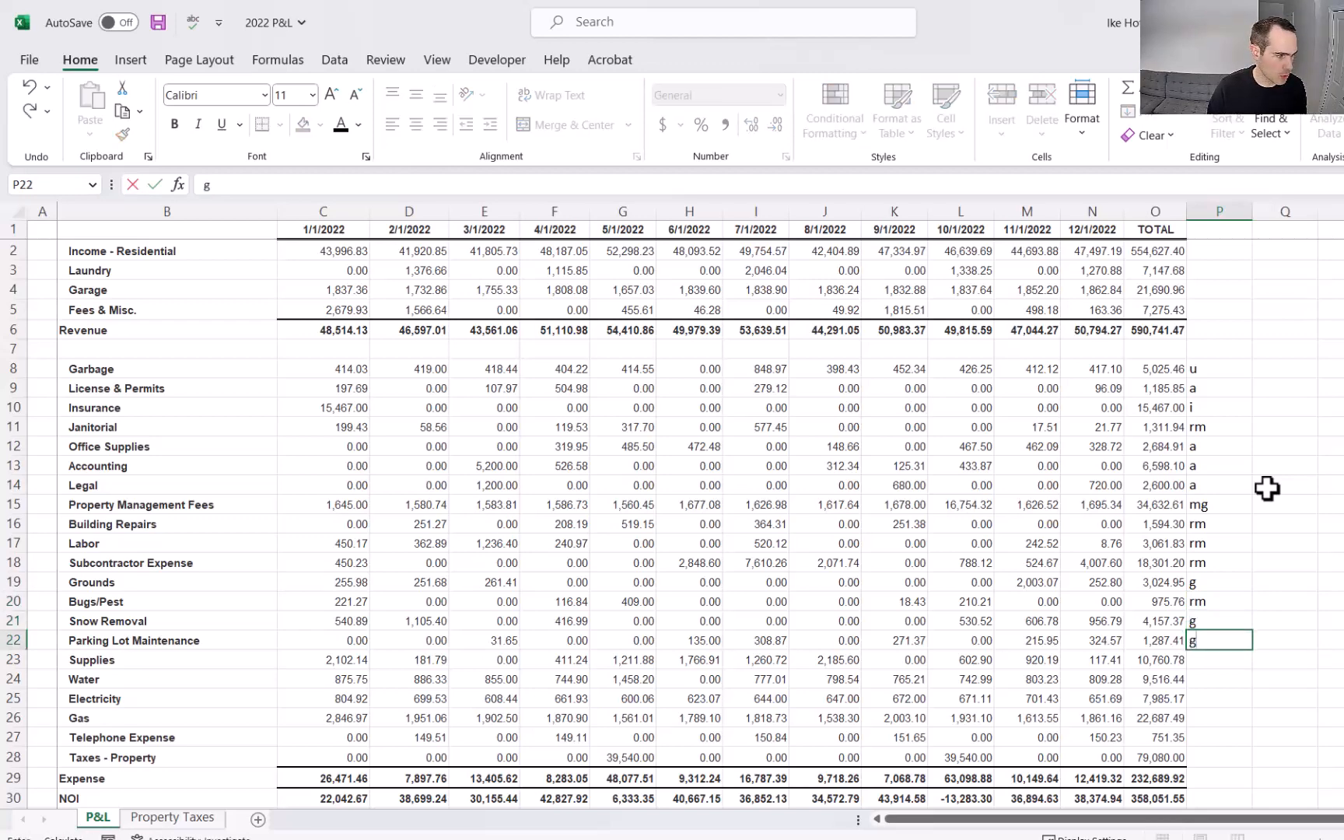
key("Return")
type("rm")
key("Return")
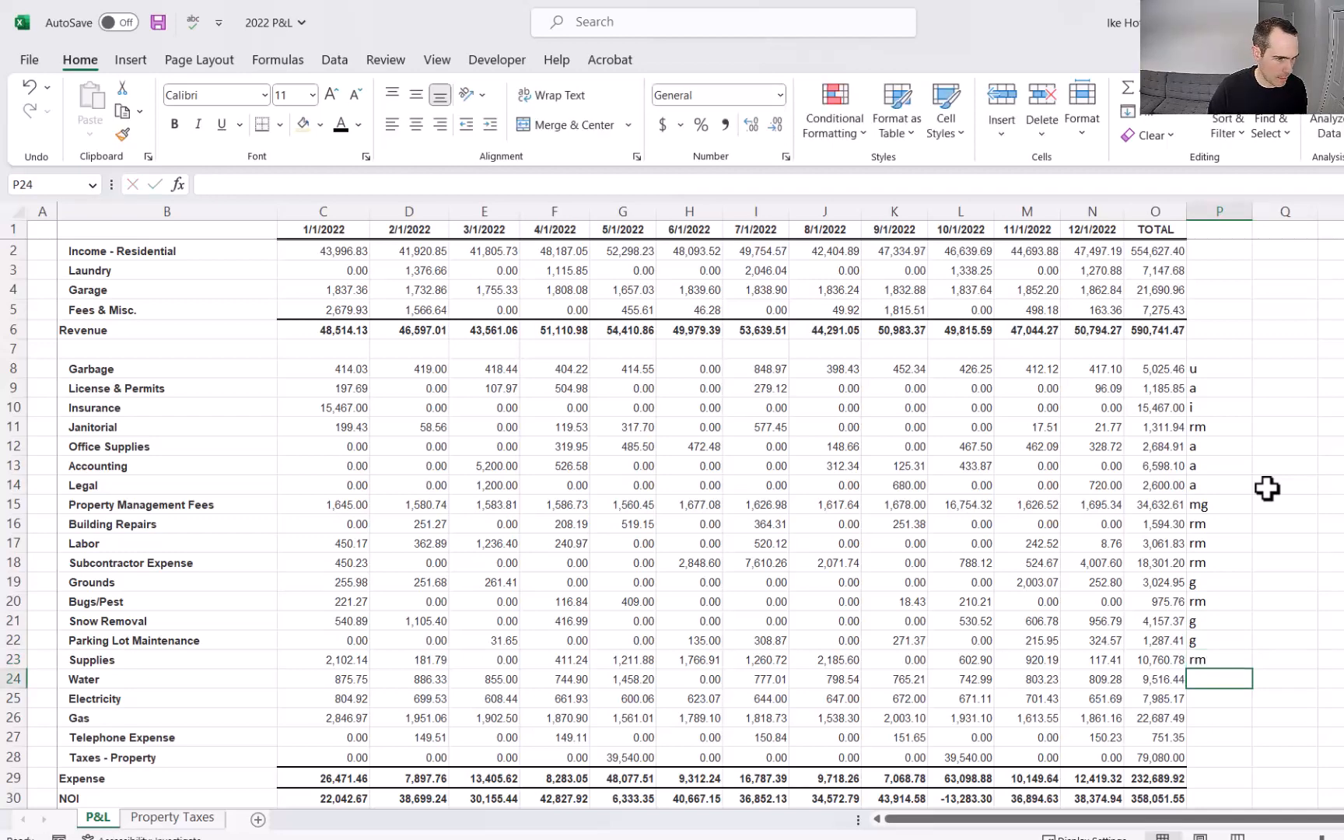
Step: In column P, code Water, Electricity, Gas and Telephone Expense as u, and Taxes - Property as pt
type("u")
key("Return")
type("u")
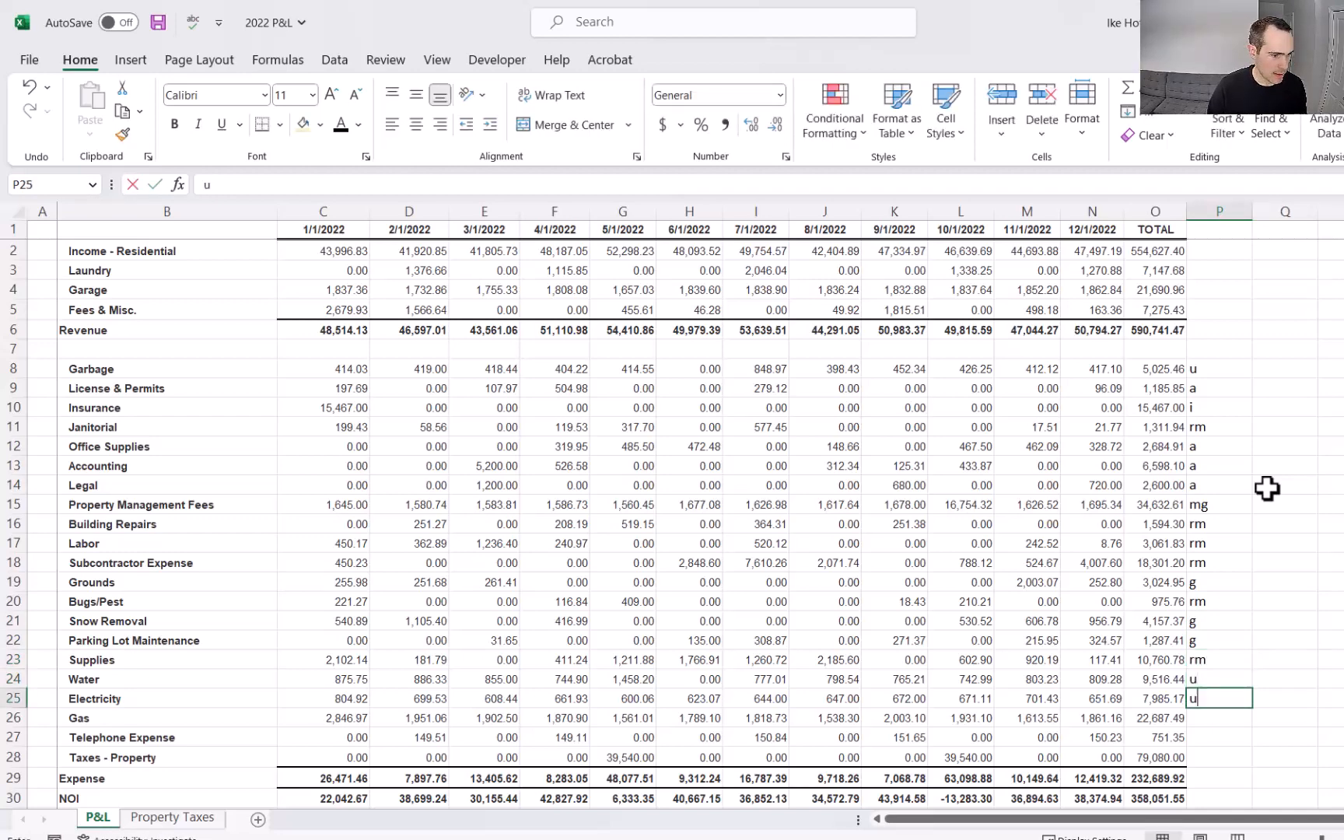
key("Return")
type("u")
key("Return")
type("u")
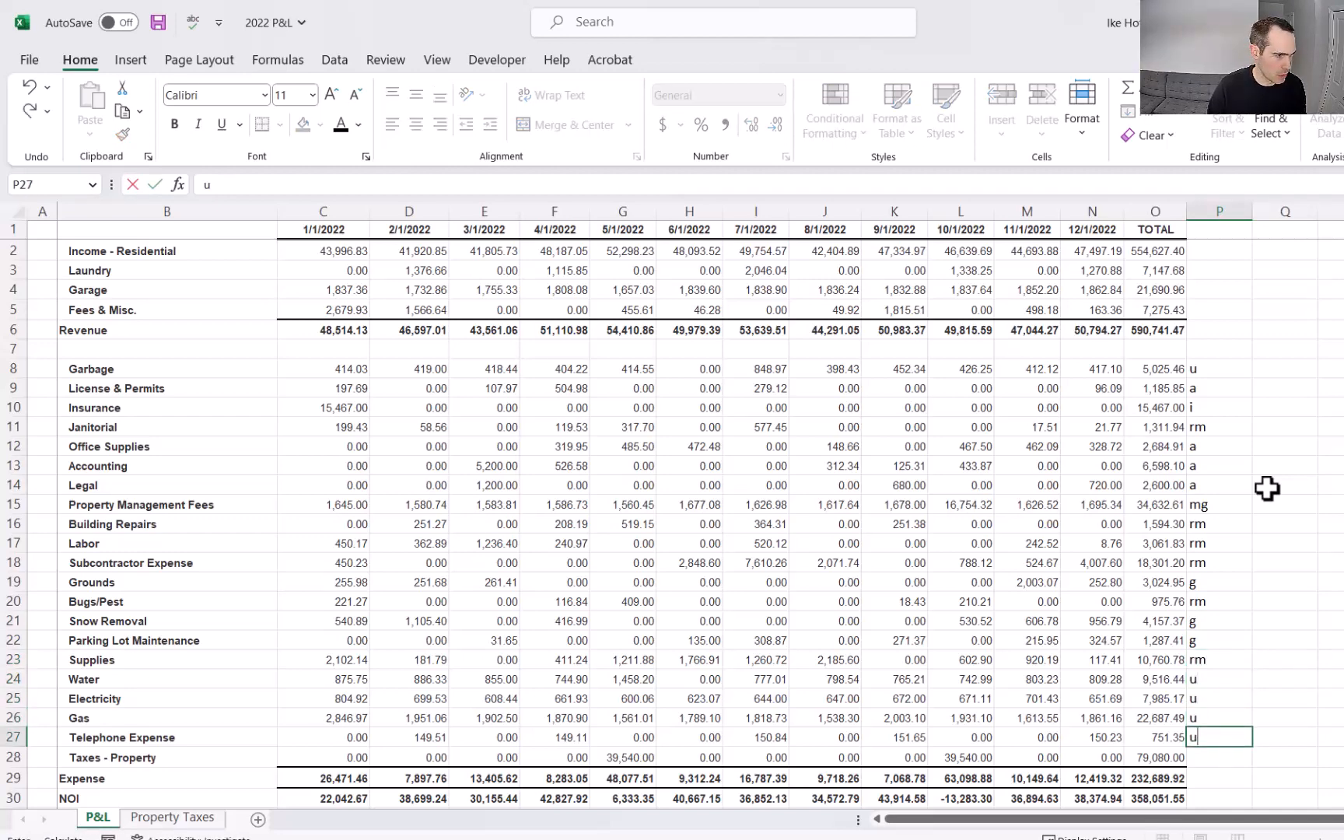
key("Return")
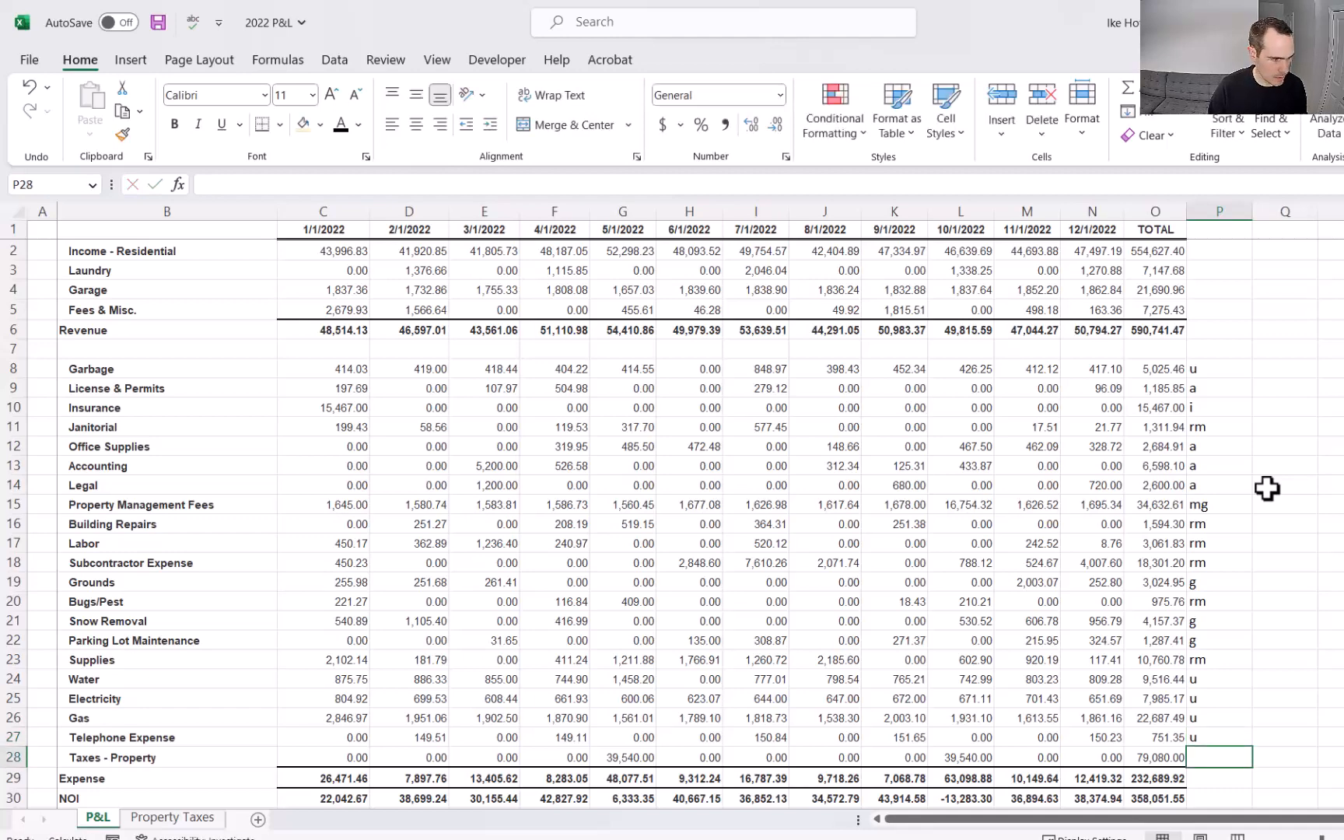
type("pt")
key("Return")
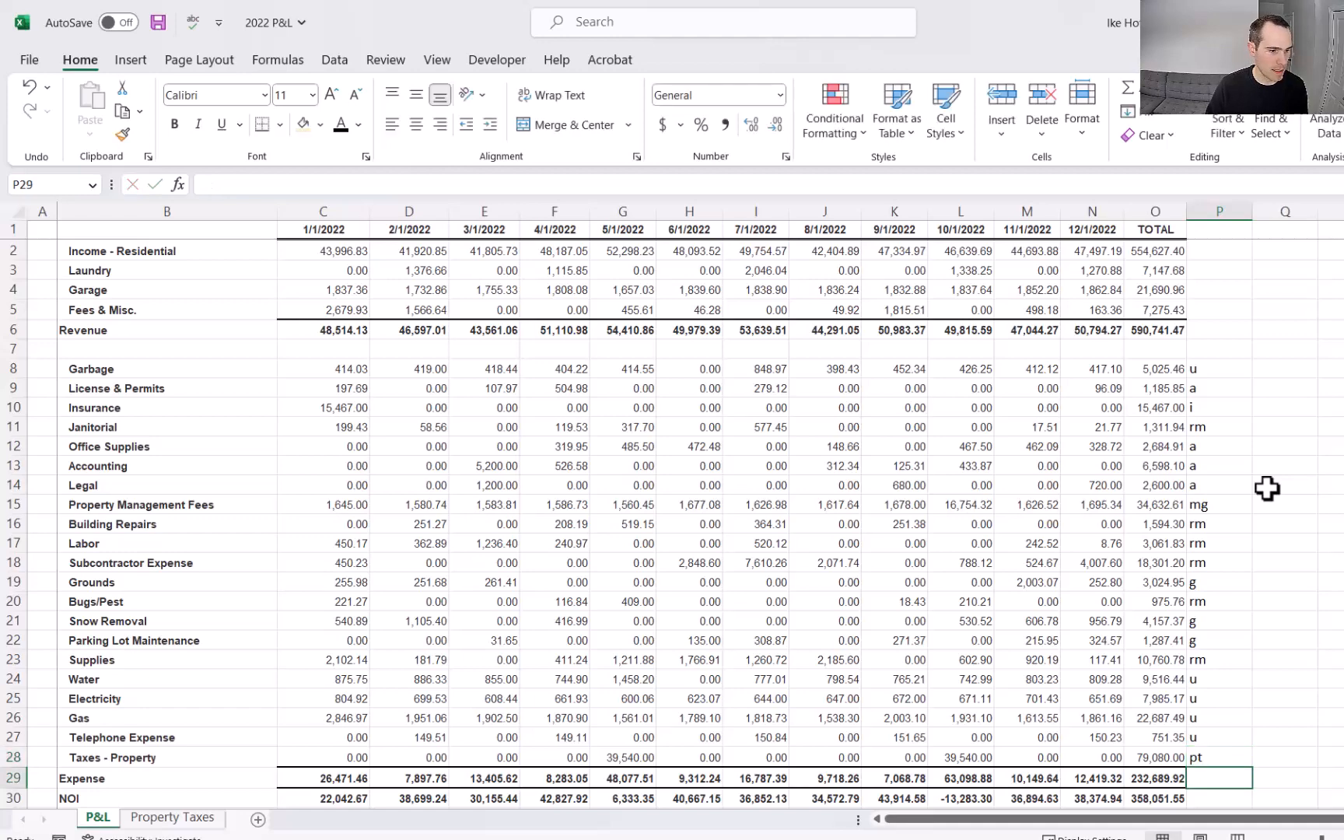
Step: In C33, sum Administrative with SUMIF using absolute range P8:P28, criterion A33 and absolute sum range O8:O28, and fill the formula down to C41
scroll(1245, 498, "down", 4)
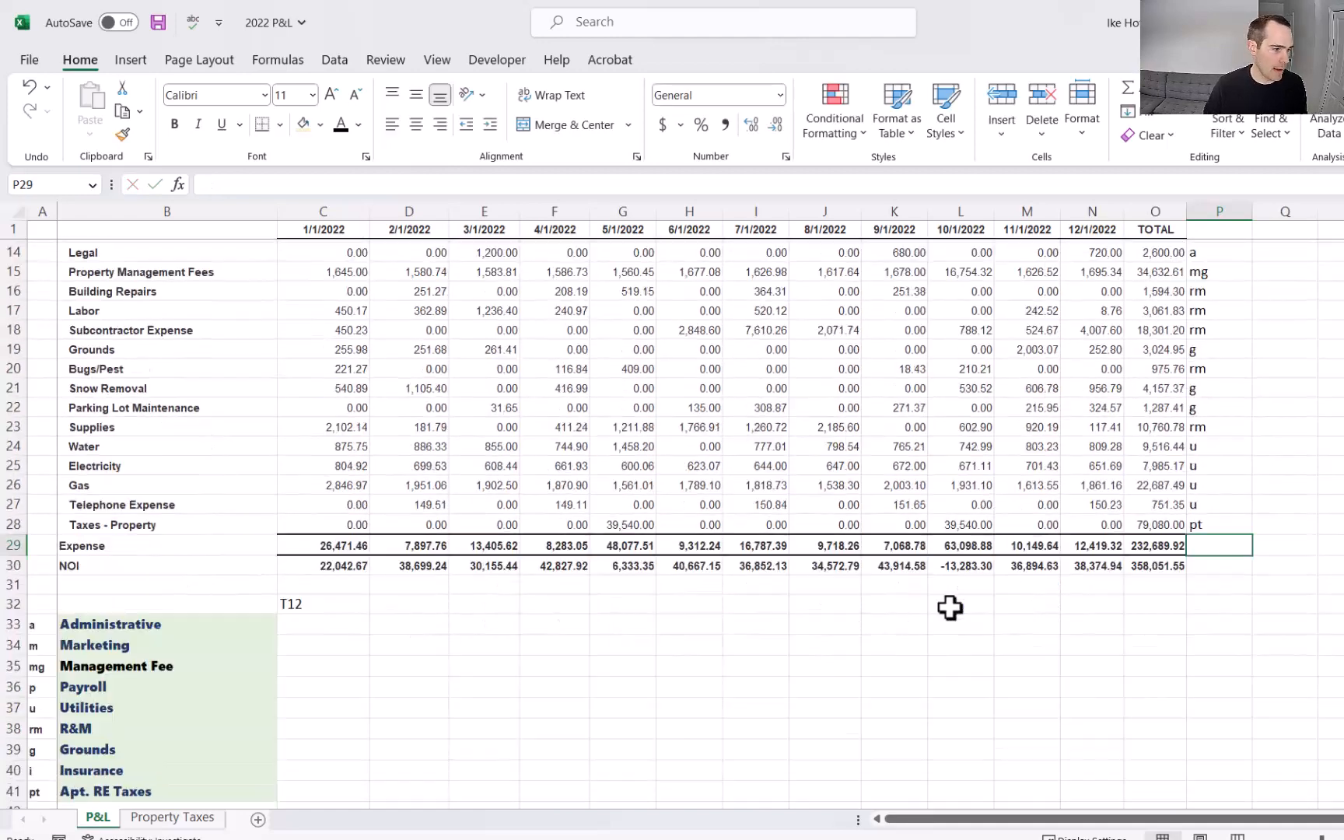
scroll(652, 639, "down", 1)
left_click(333, 572)
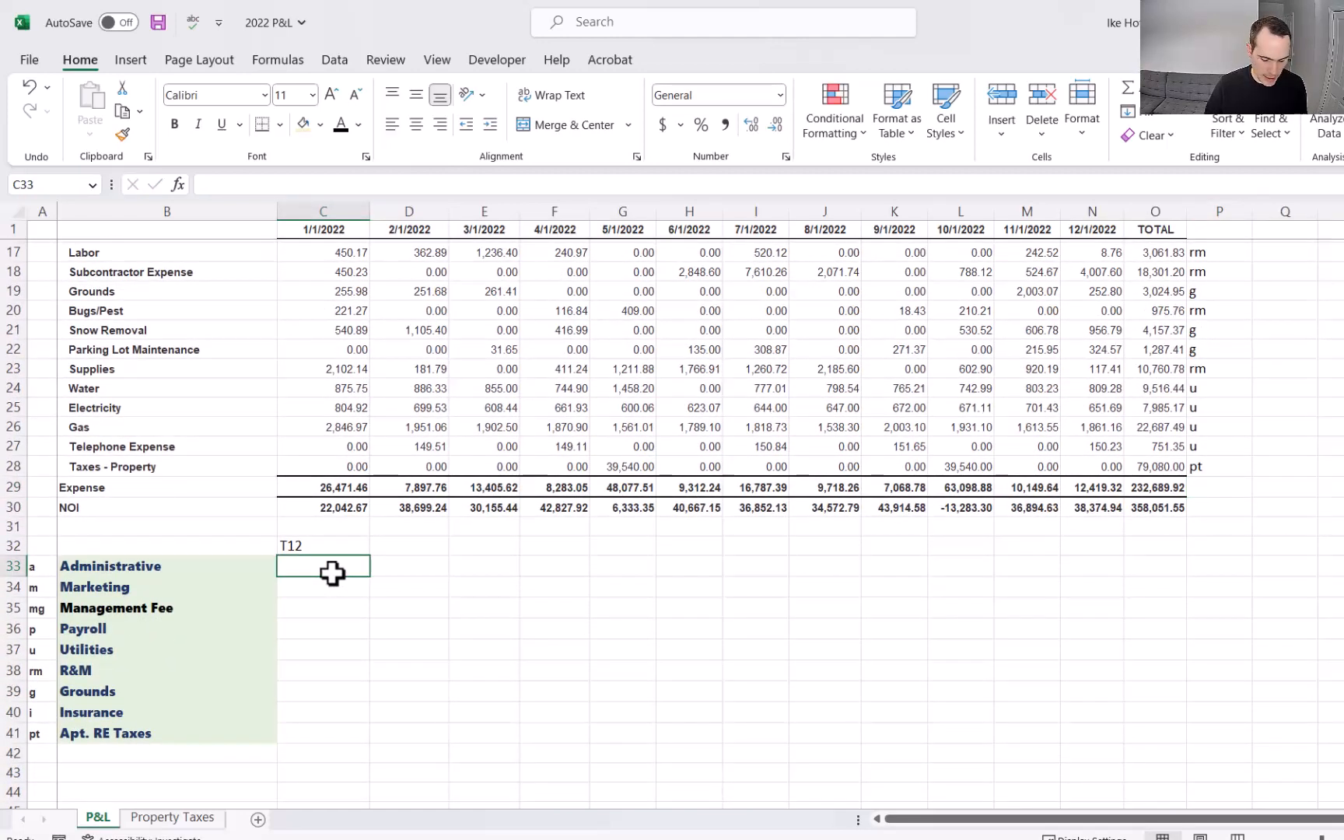
type("=sumif(")
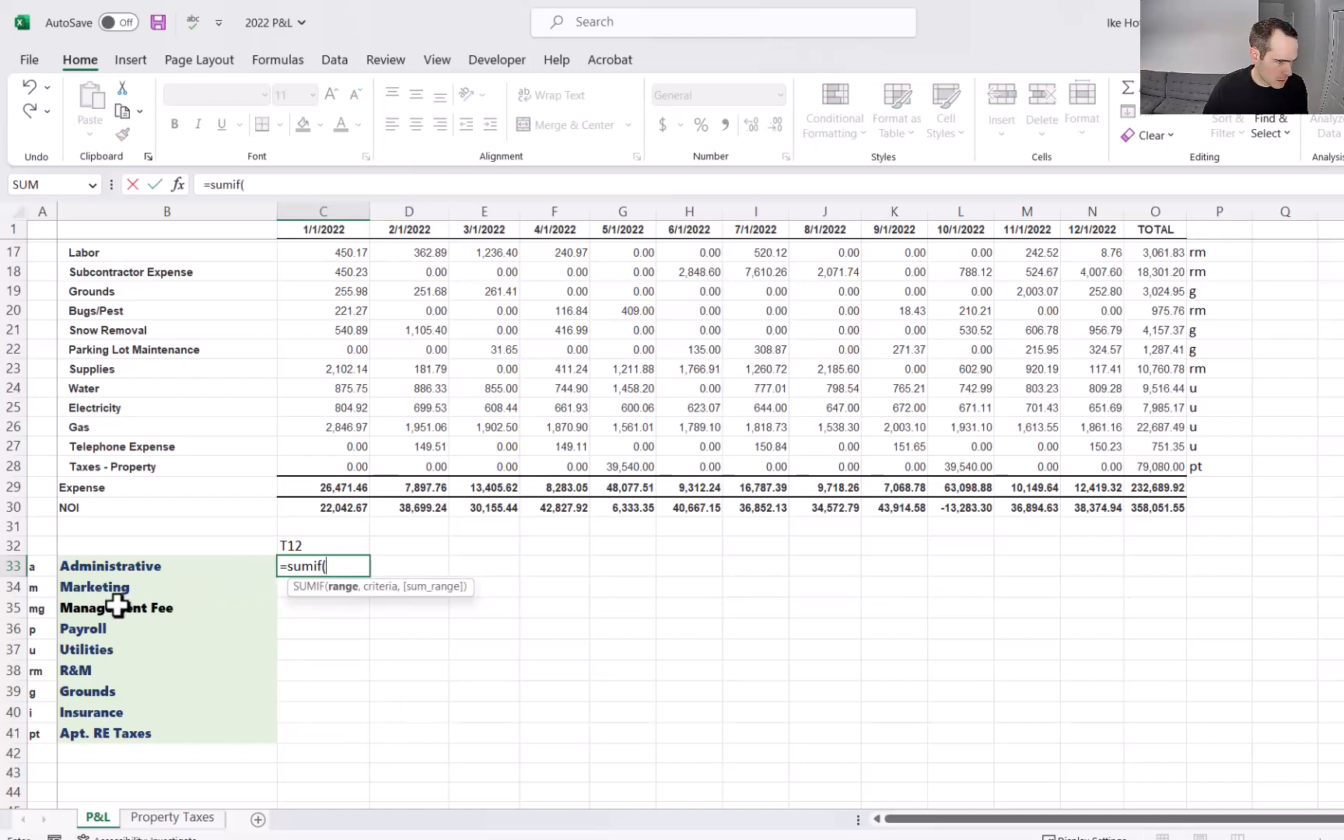
scroll(536, 690, "up", 5)
left_click_drag(1194, 372, 1233, 750)
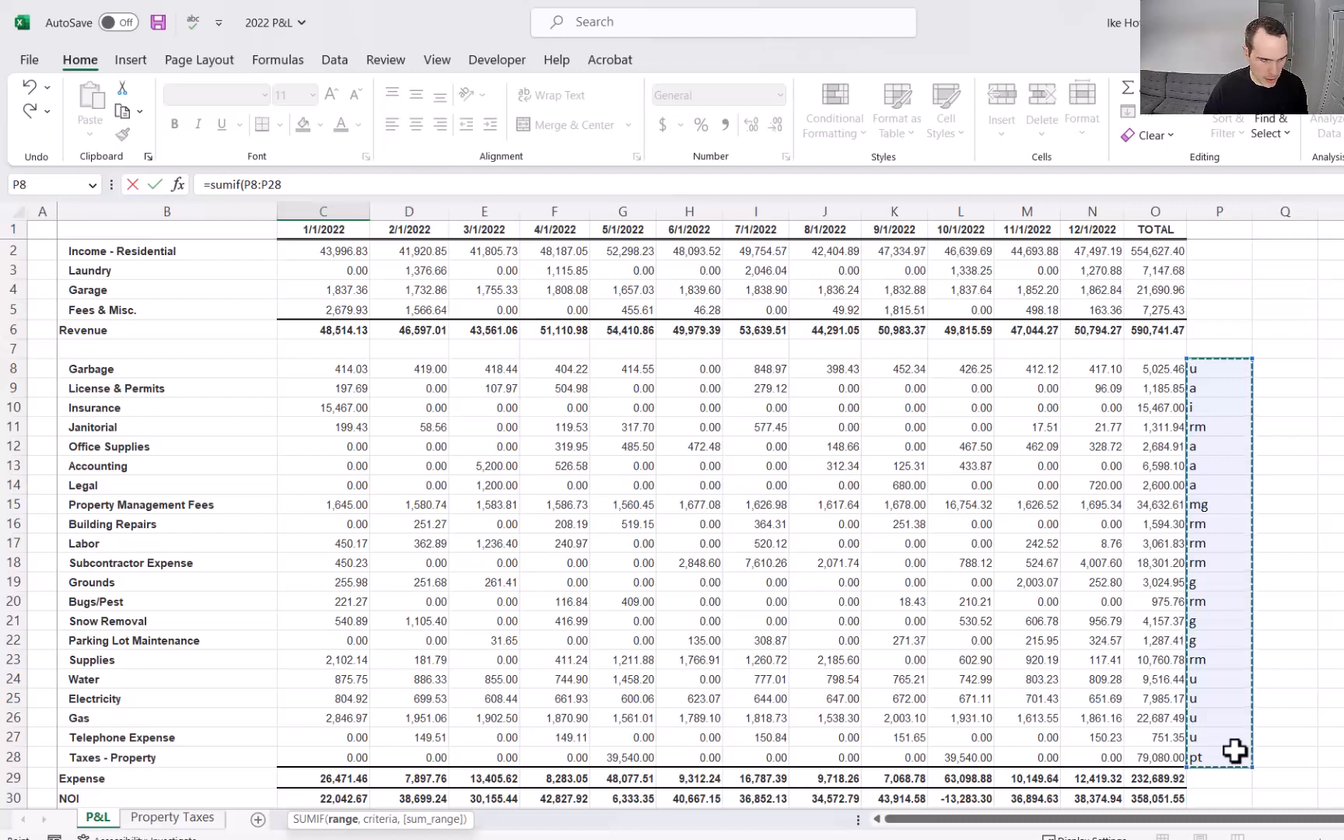
key("F4")
type(",")
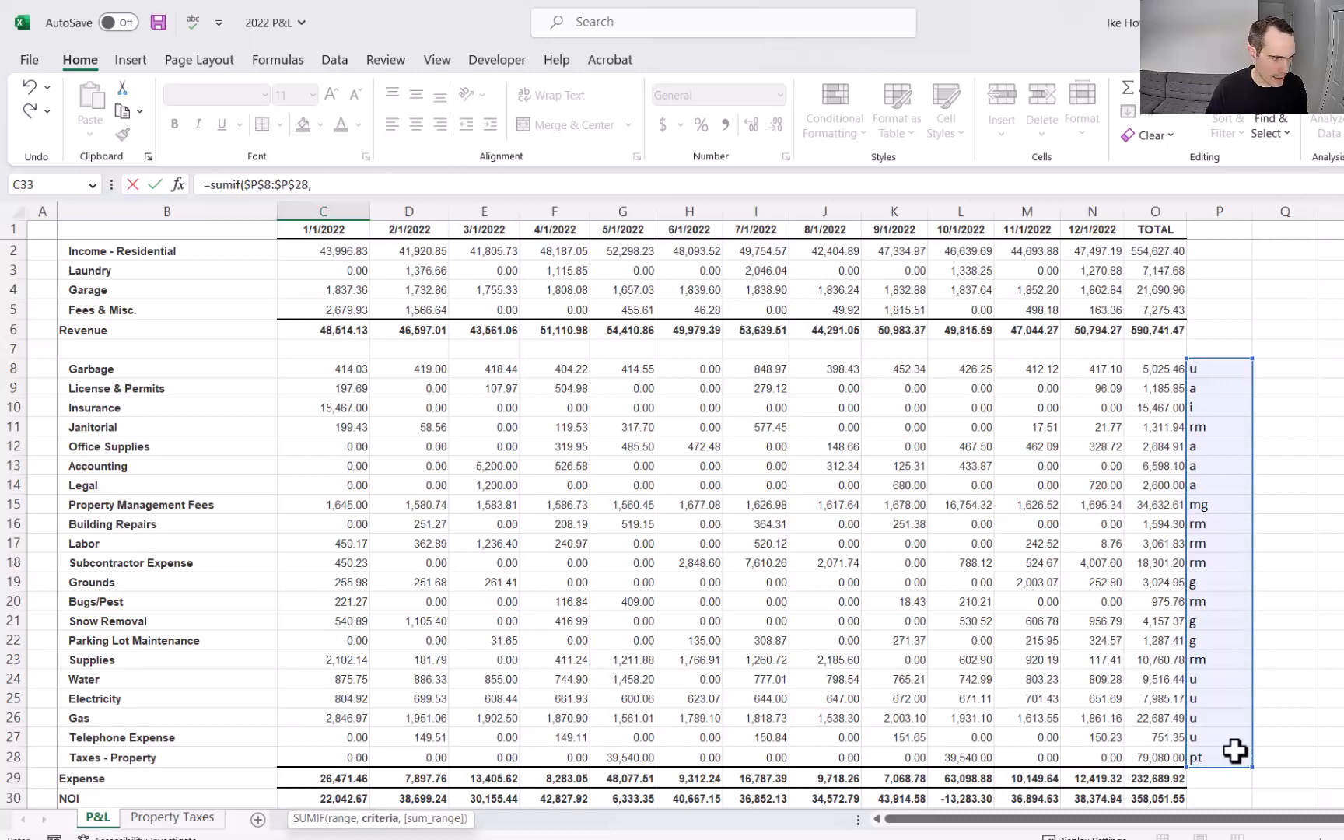
scroll(1236, 751, "down", 3)
left_click(36, 682)
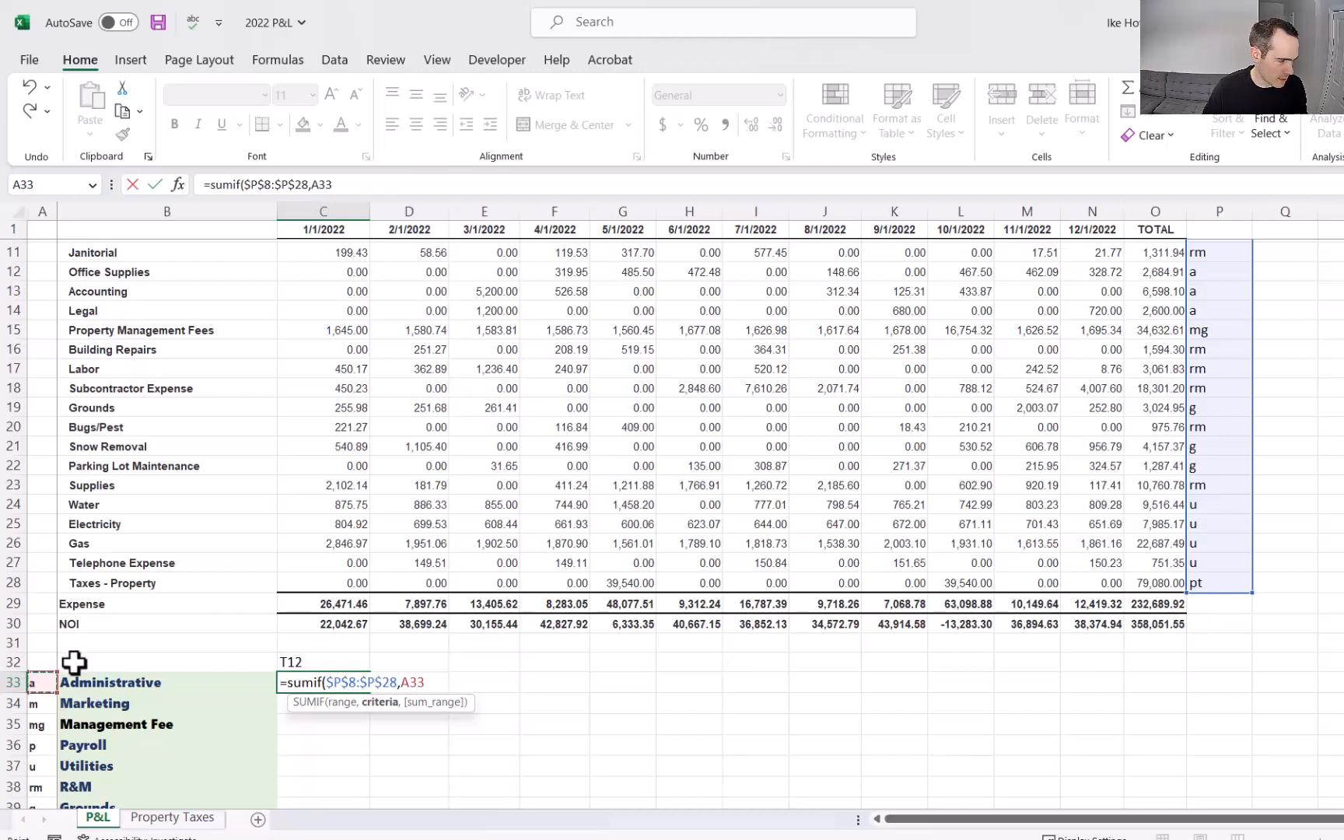
type(",")
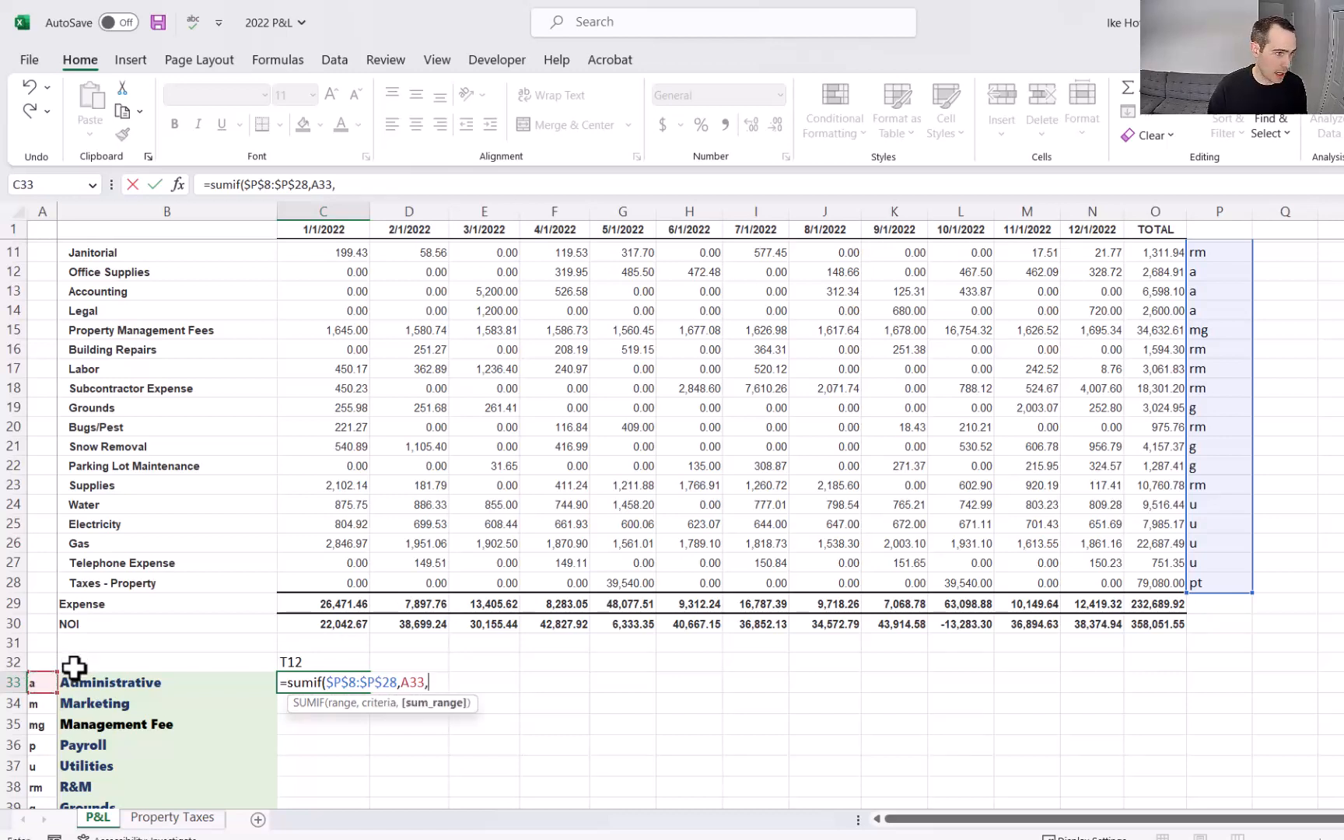
scroll(858, 578, "up", 3)
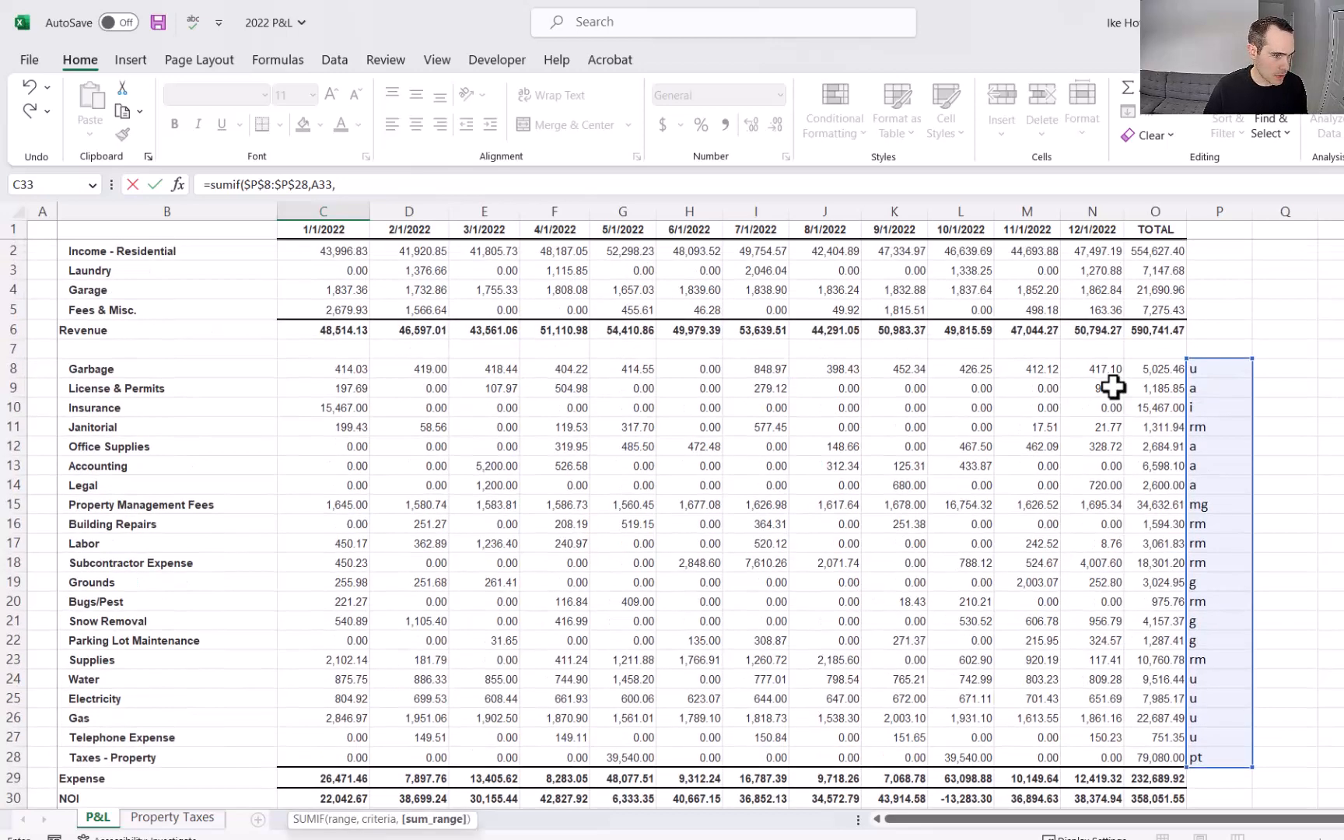
left_click_drag(1142, 371, 1156, 753)
key("F4")
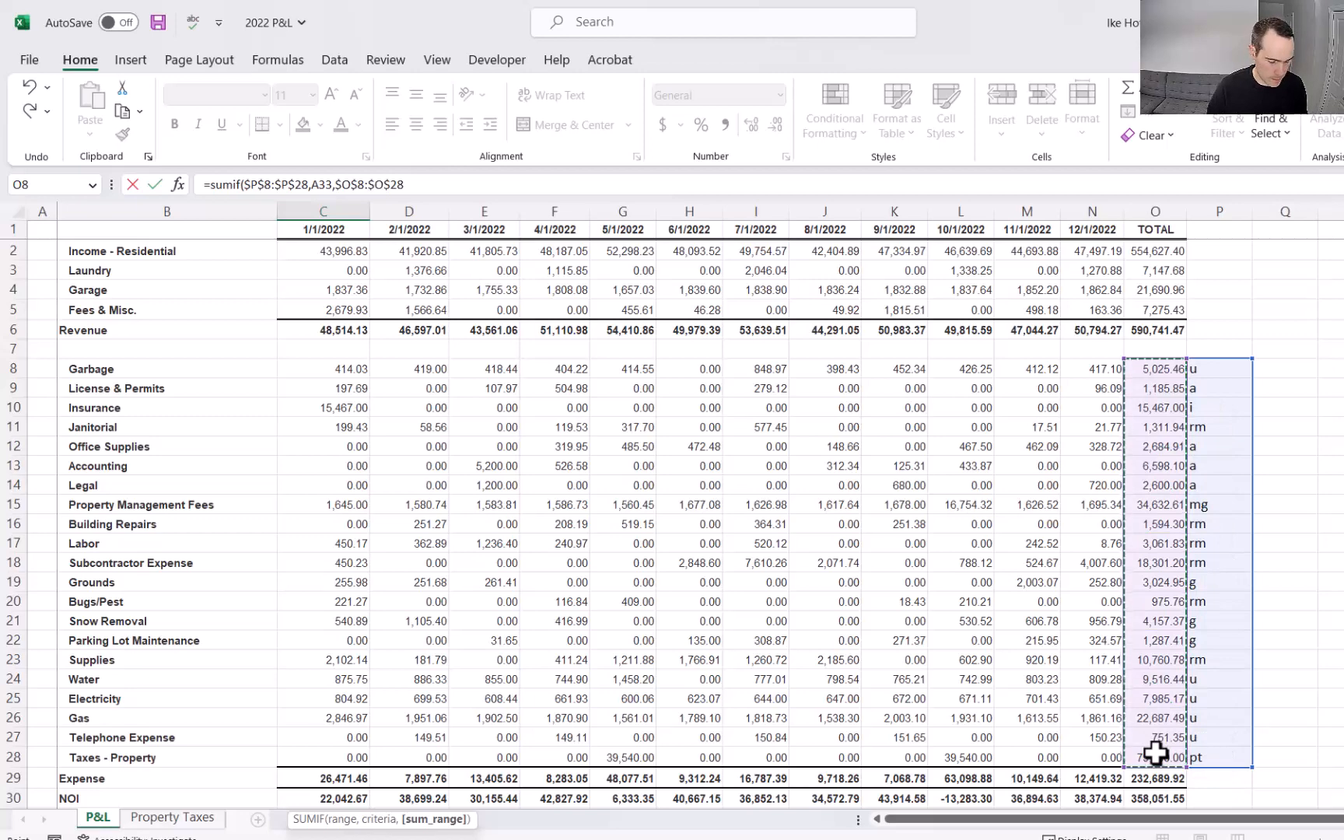
type(")")
key("ctrl+Return")
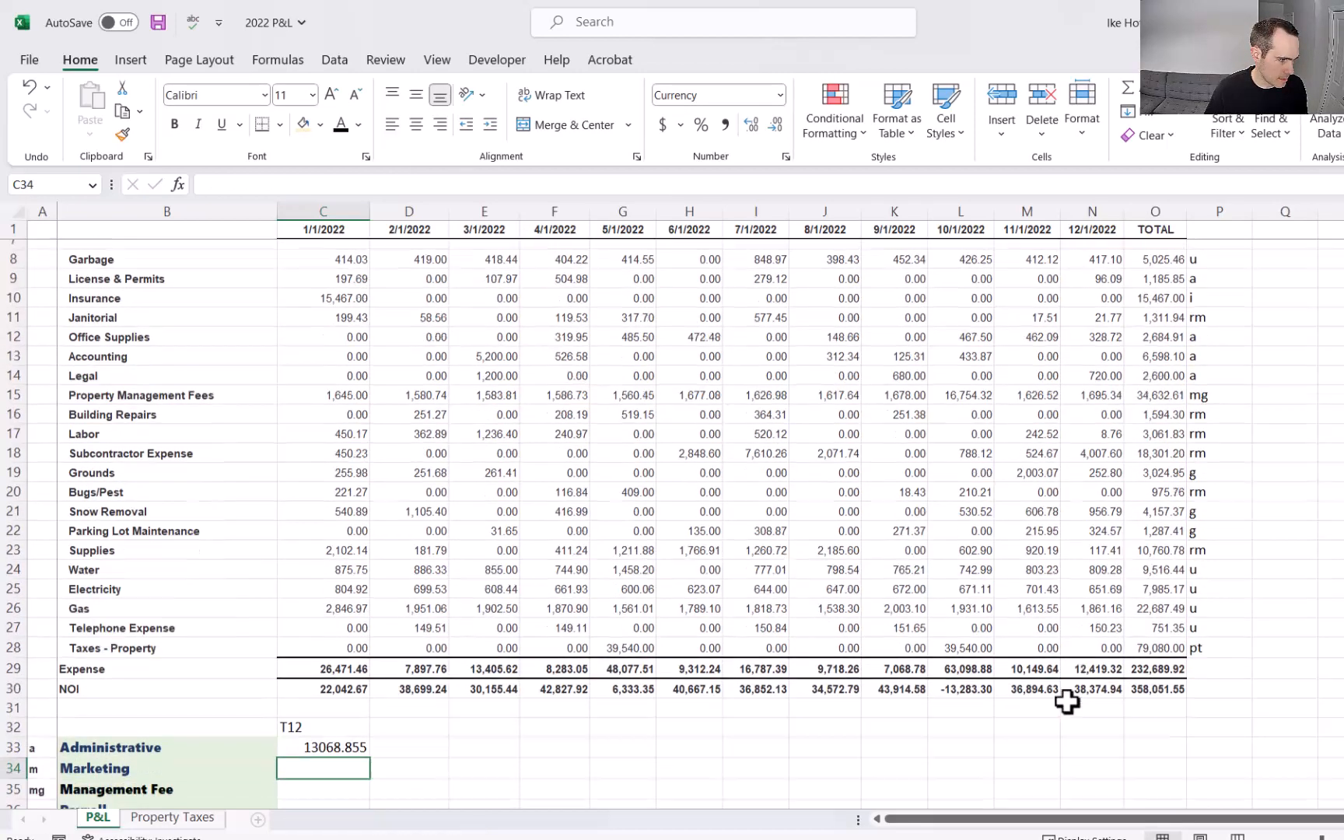
left_click_drag(369, 673, 328, 839)
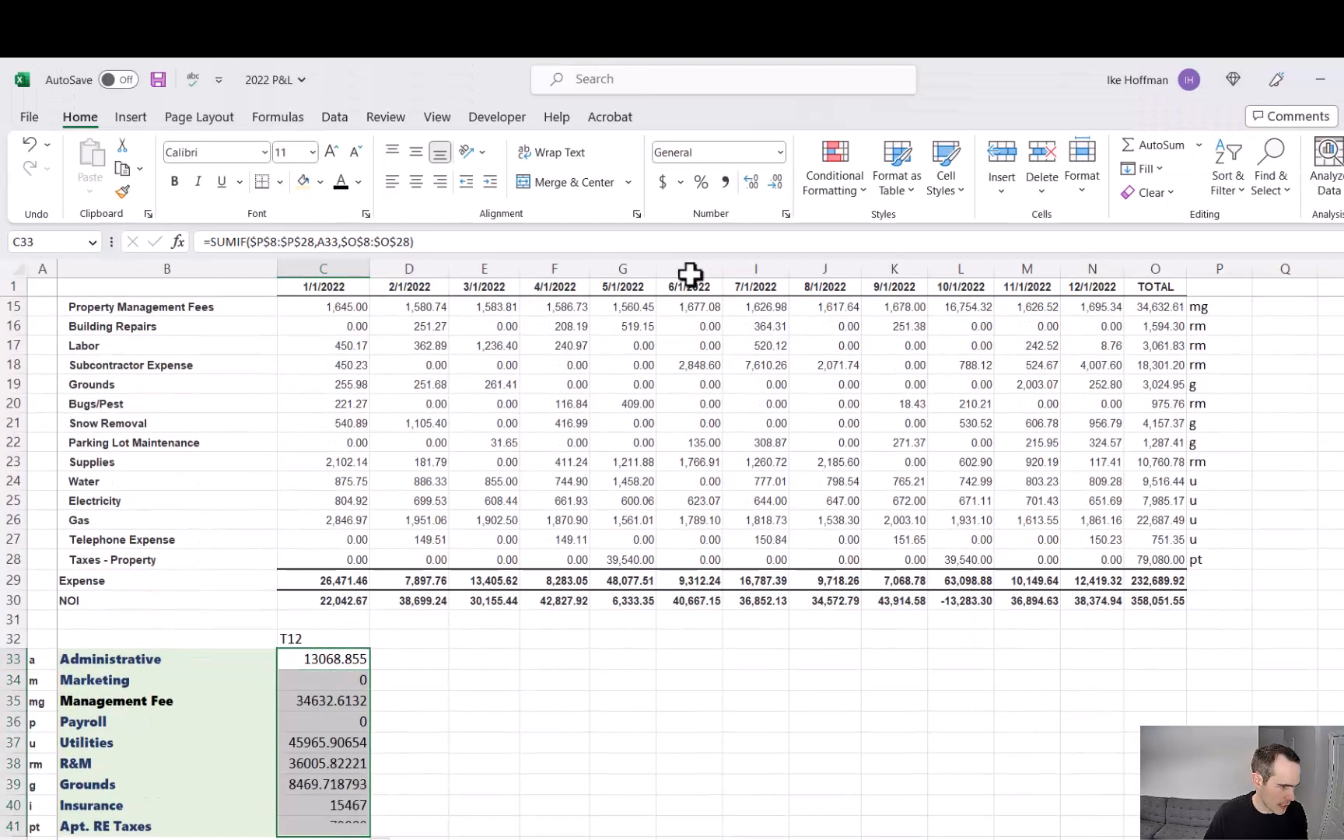
Step: Format the T12 amounts in C33:C41 as currency without decimals and centre them along with the T12 heading
key("ctrl+shift+4")
left_click(423, 182)
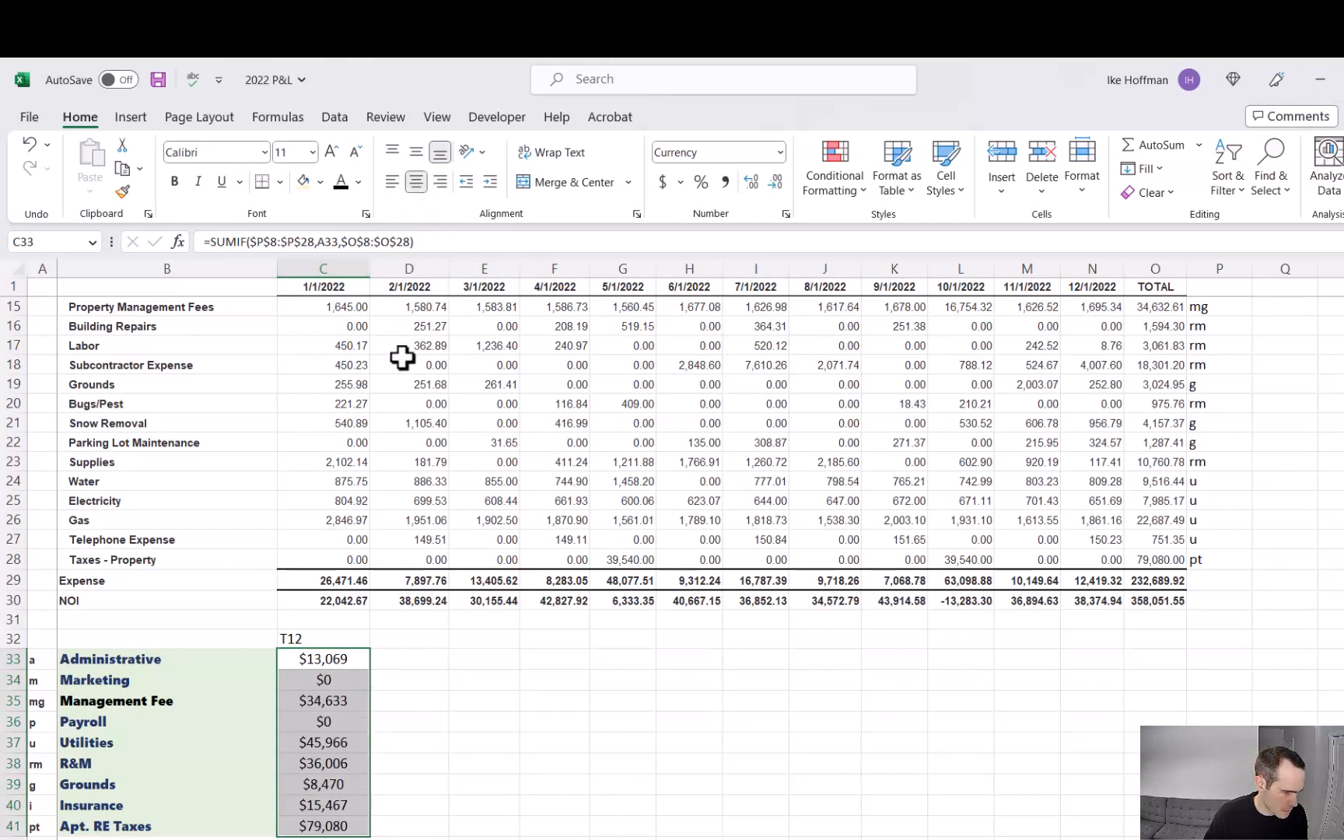
left_click(338, 641)
left_click(417, 182)
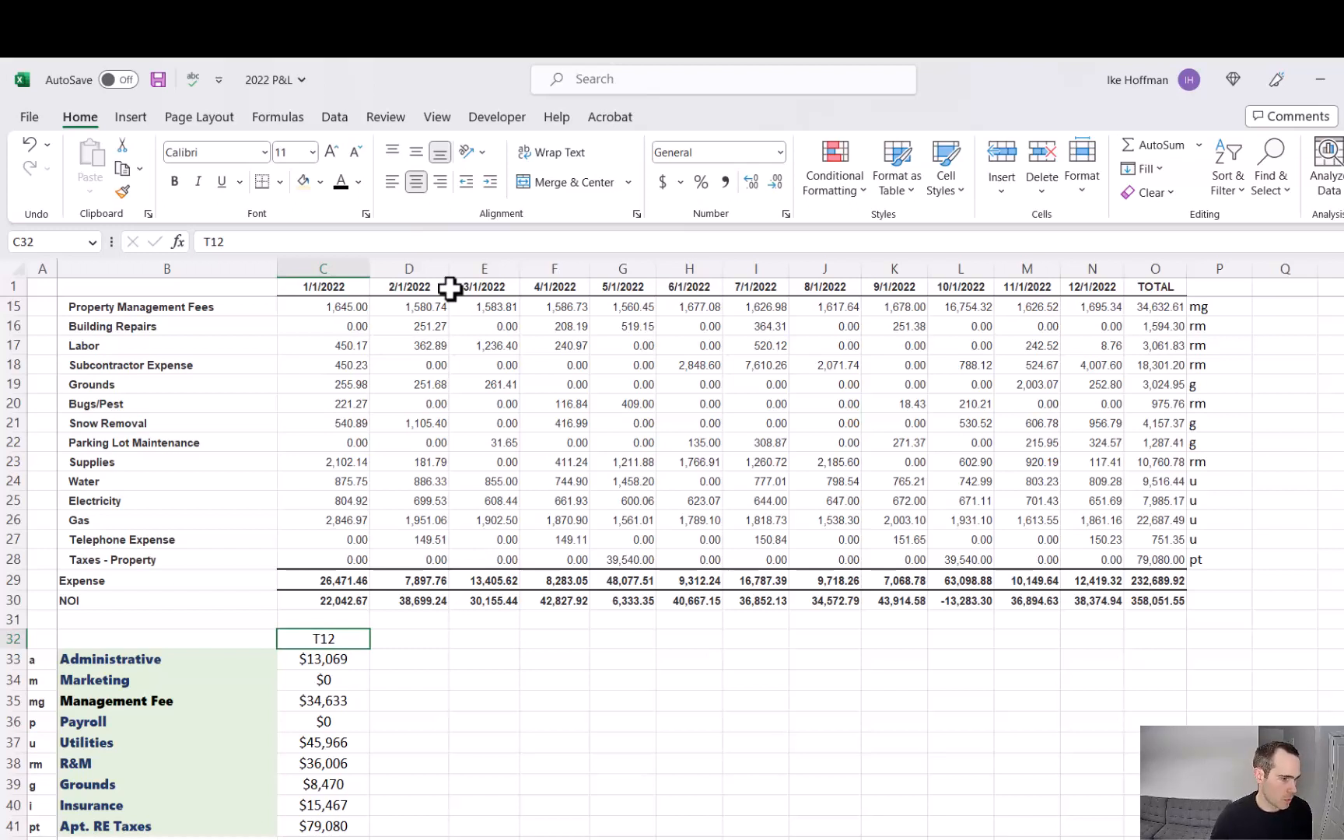
Step: Total the T12 category amounts in bold in C42 and check the sum against the P&L's annual Expense total in O29
left_click(328, 722)
scroll(371, 783, "down", 1)
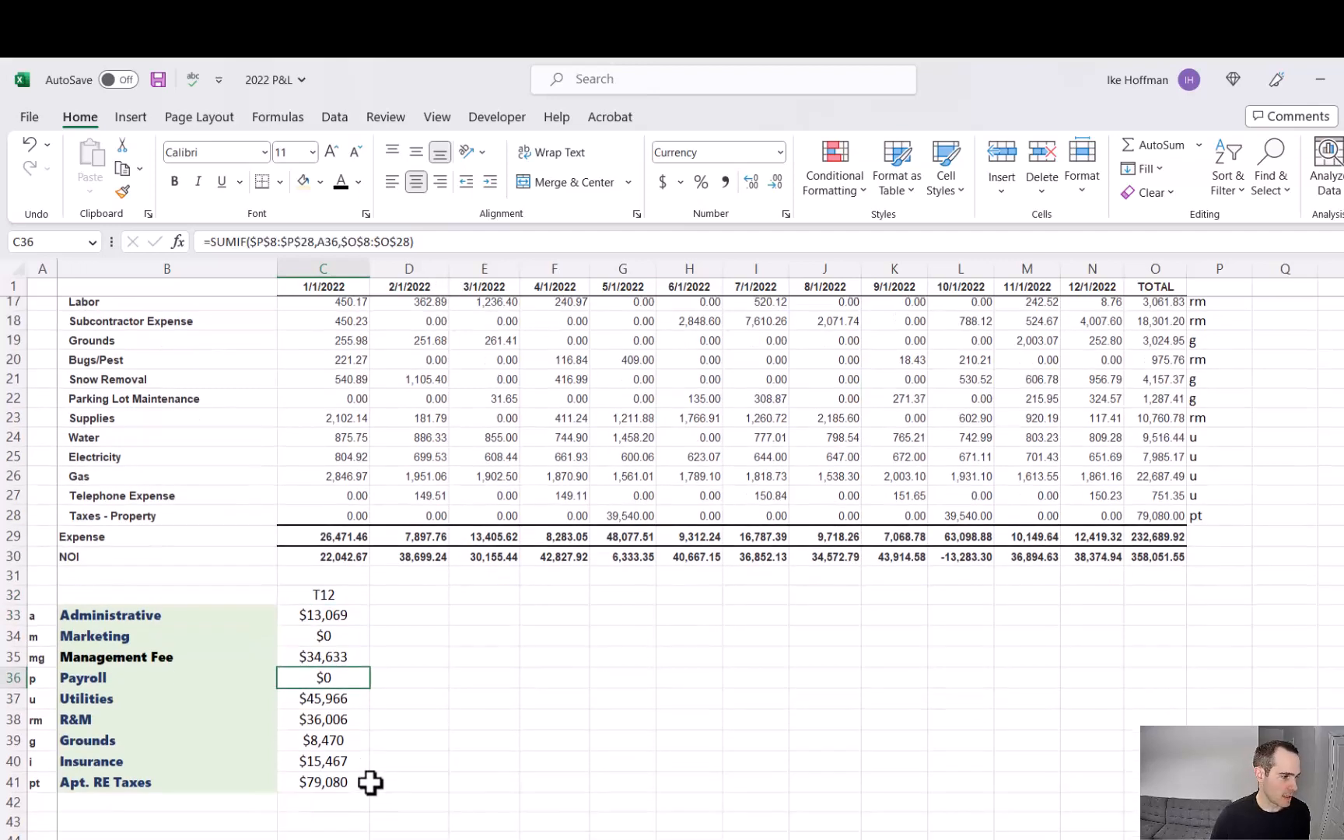
left_click(336, 787)
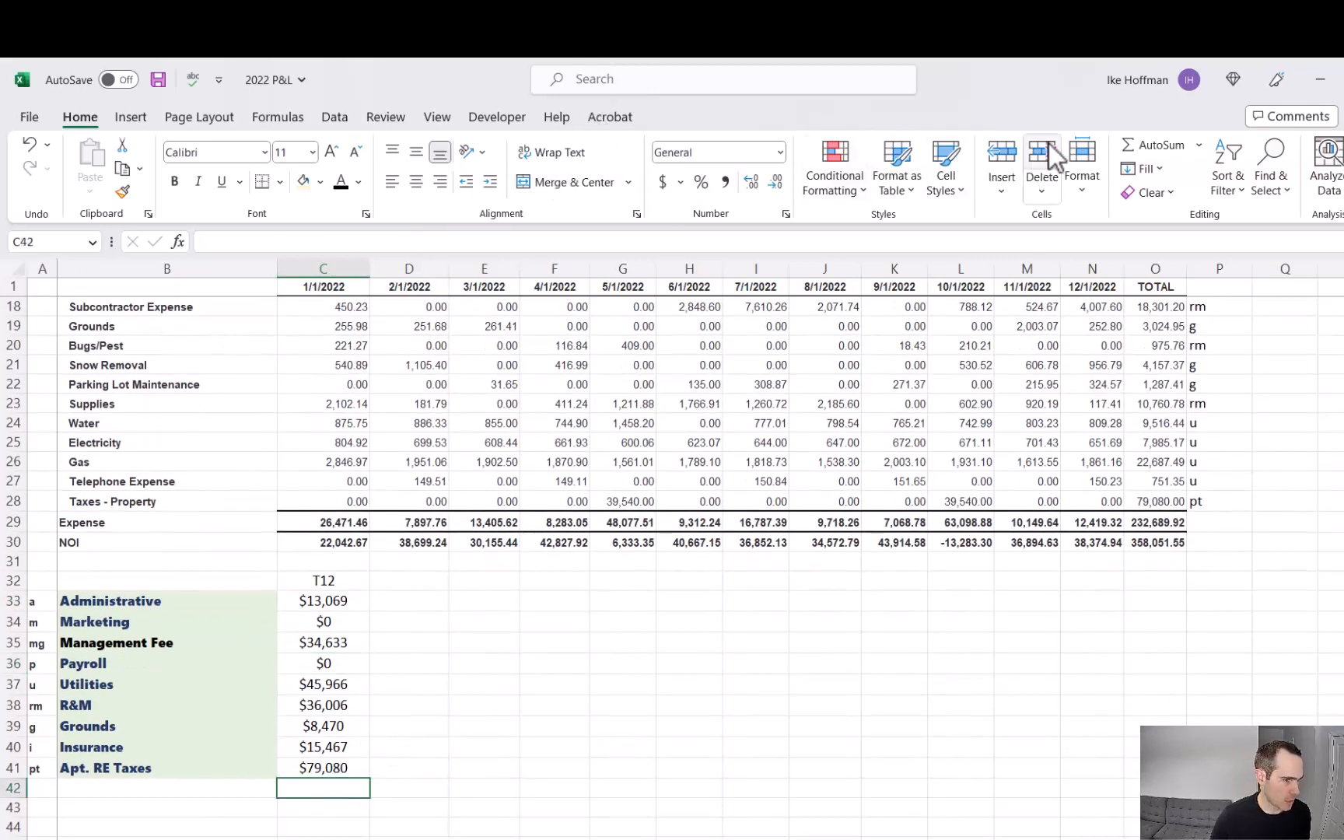
left_click(1154, 148)
key("Return")
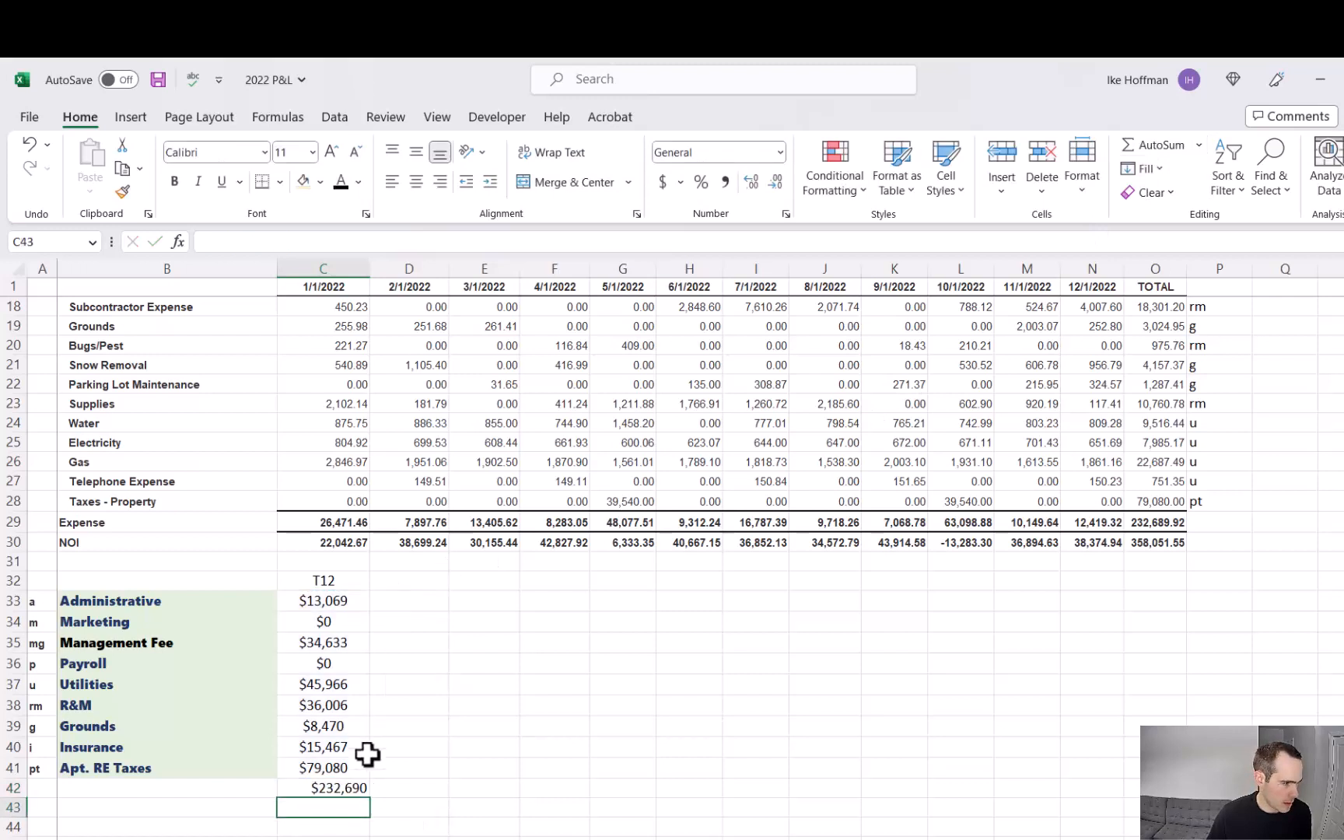
left_click(342, 788)
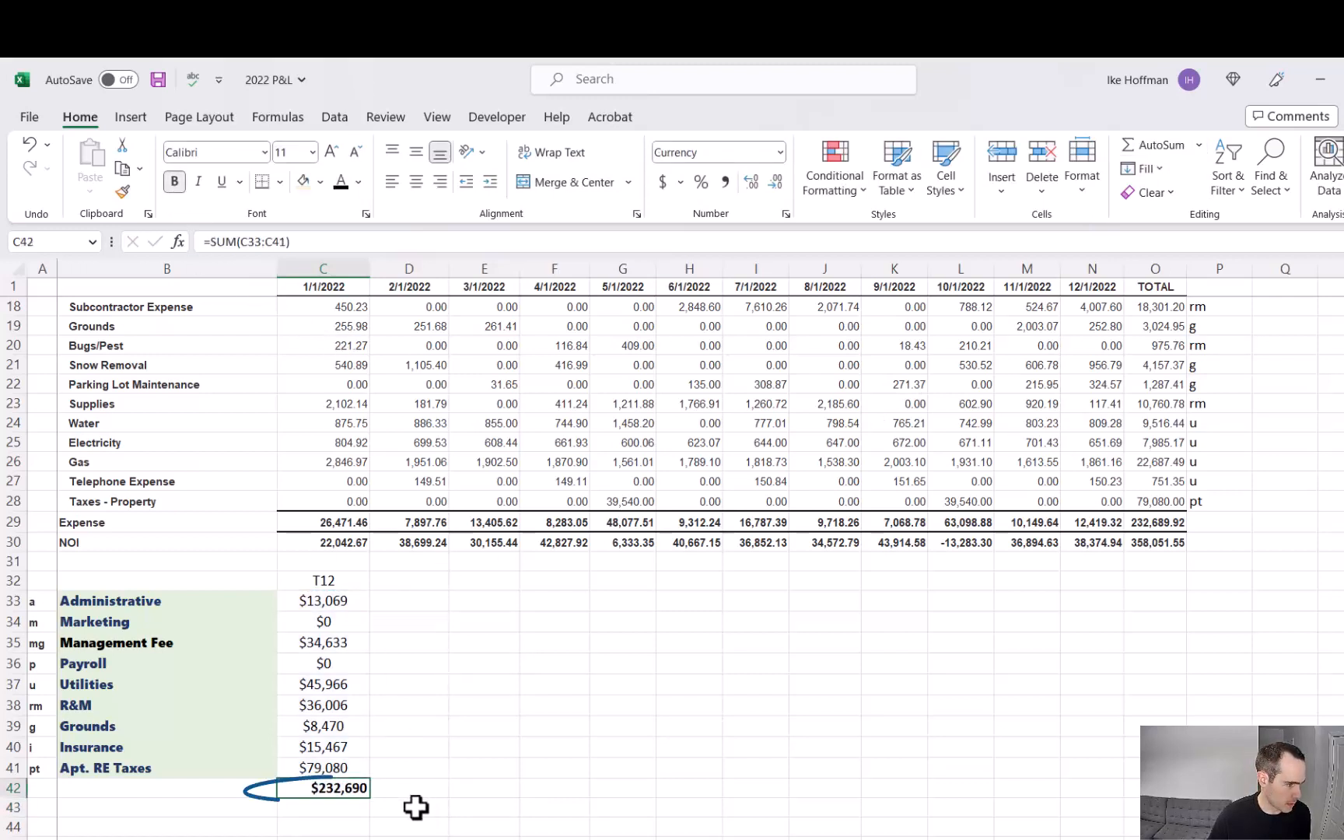
left_click(1150, 522)
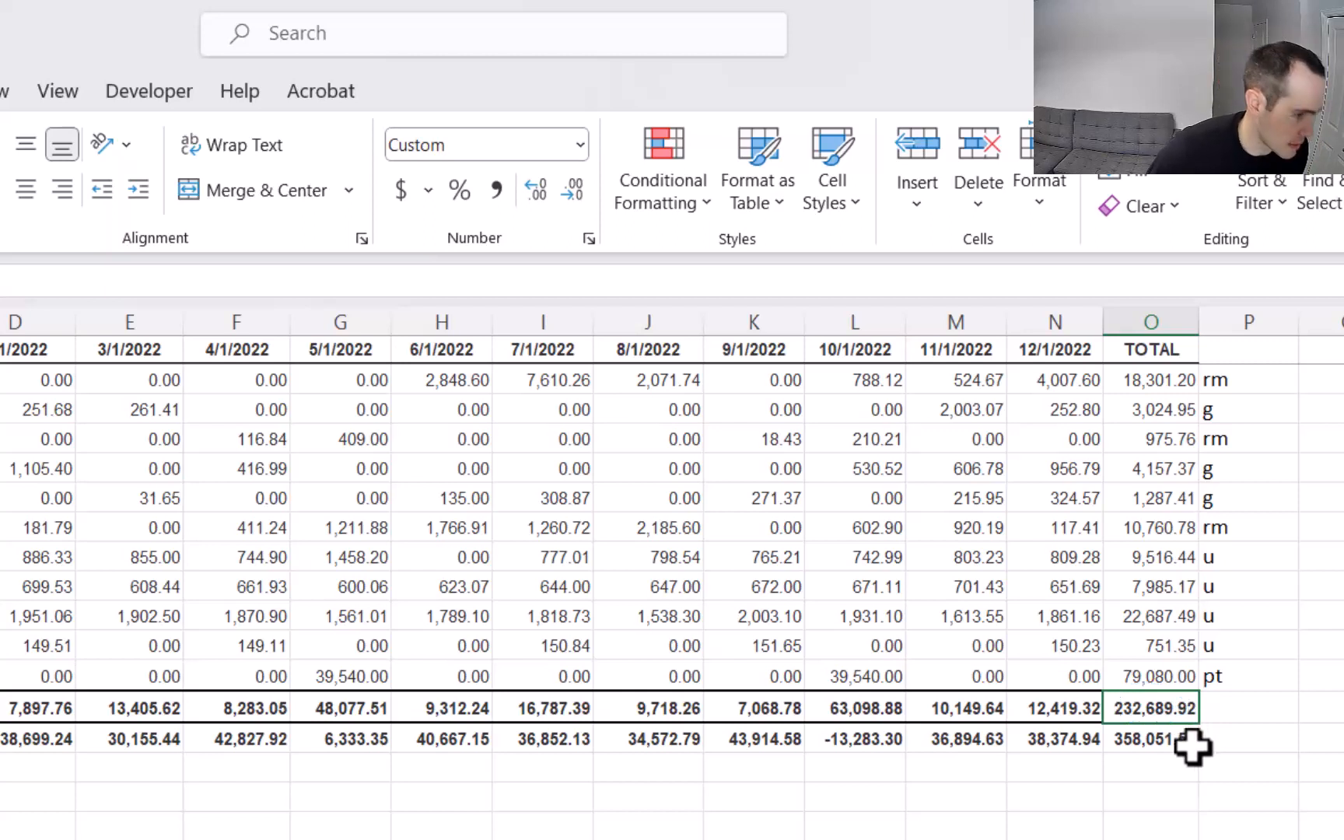
Step: Copy the T12 category amounts in C33:C41 and paste them as values into the model workbook's Financials T12 expenses, starting at Administrative in G29
left_click_drag(323, 602, 342, 764)
key("ctrl+c")
key("alt+Tab")
left_click(312, 620)
key("ctrl+alt+v")
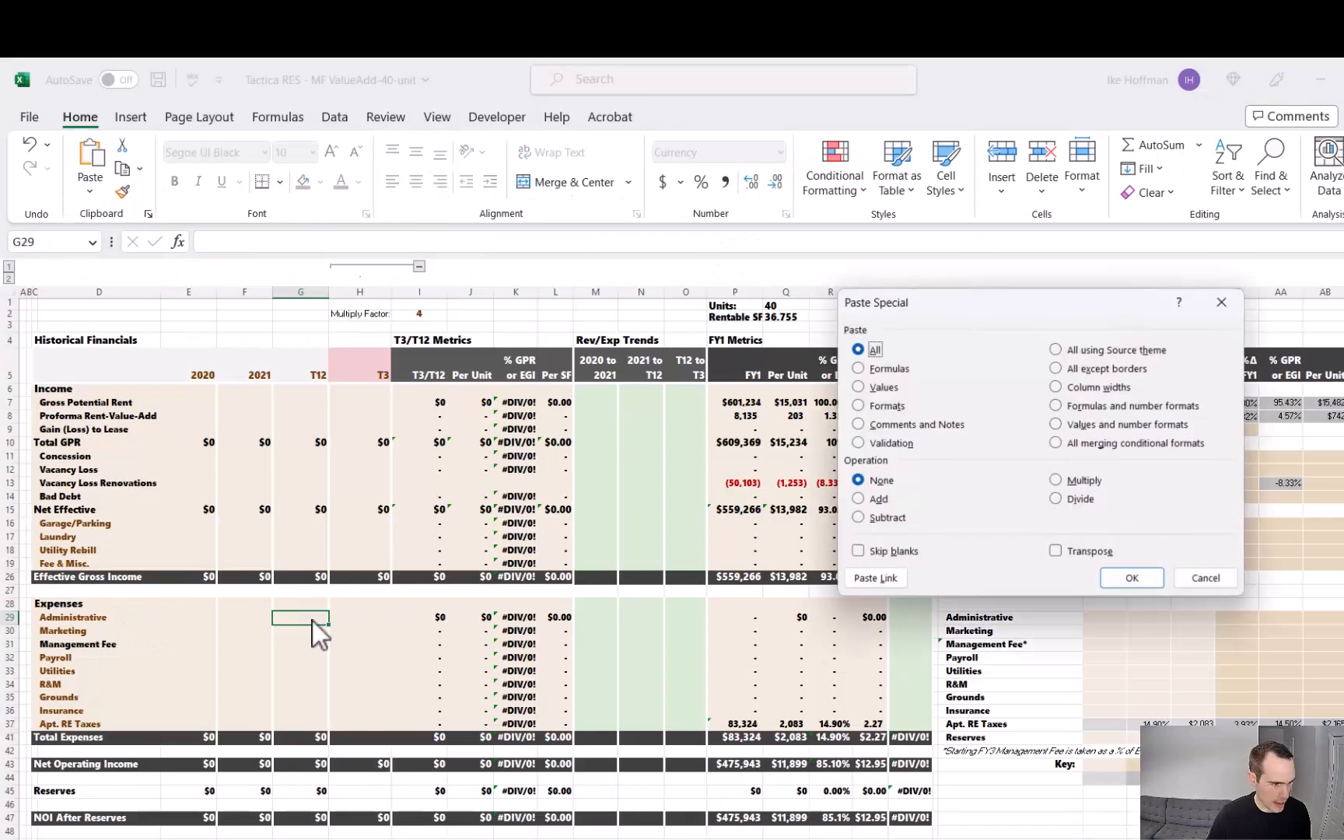
left_click(862, 387)
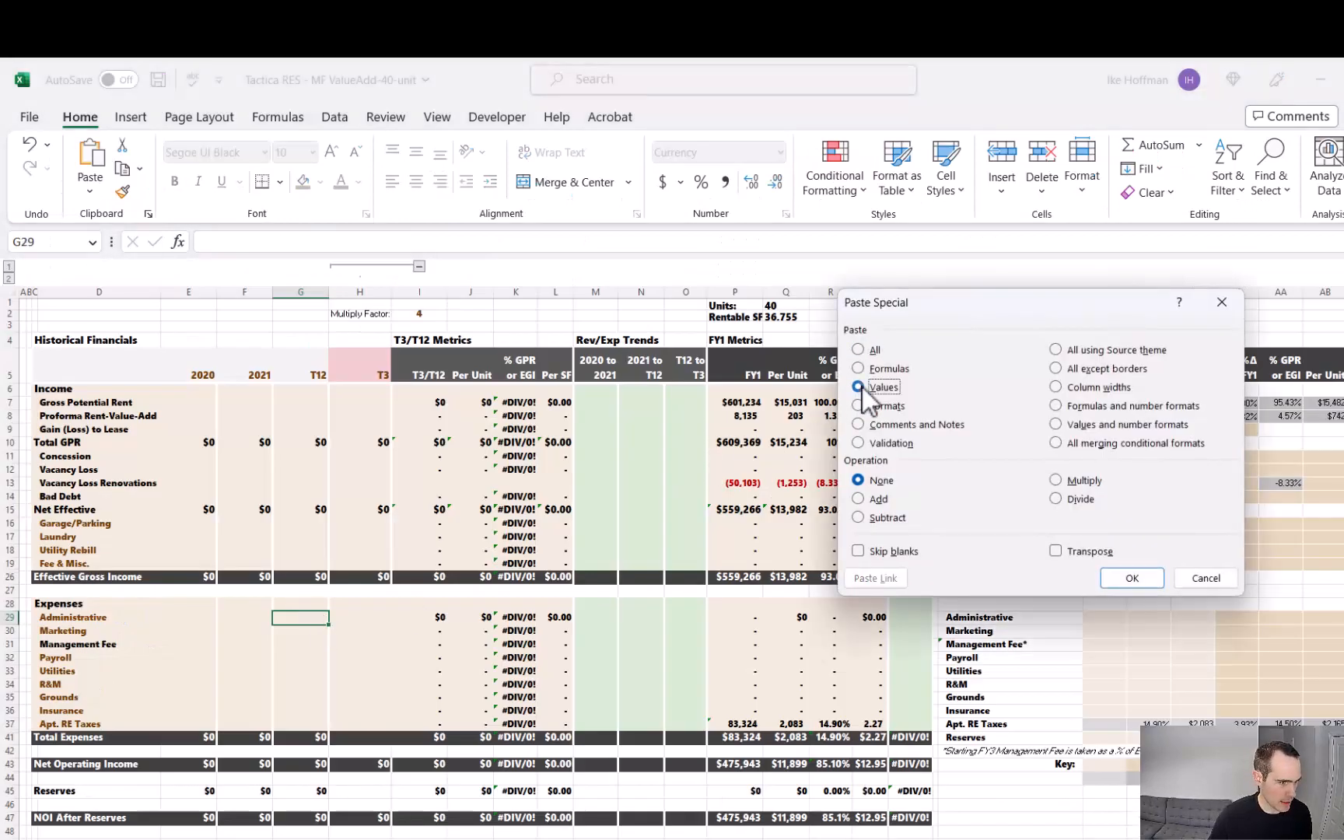
left_click(1128, 577)
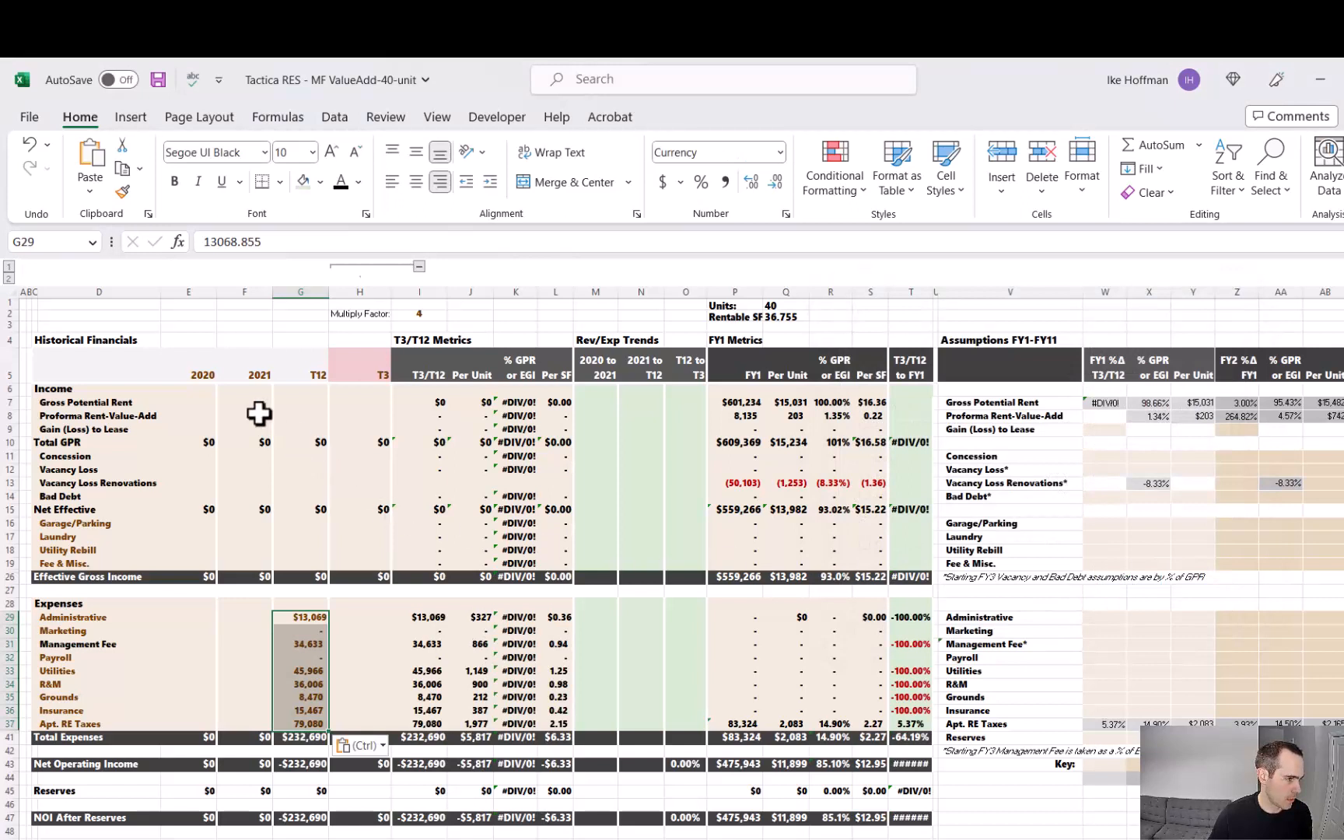
Step: Hide the 2020 and 2021 columns, E and F, in Historical Financials
left_click(209, 373)
left_click(195, 292)
left_click(235, 286, "shift")
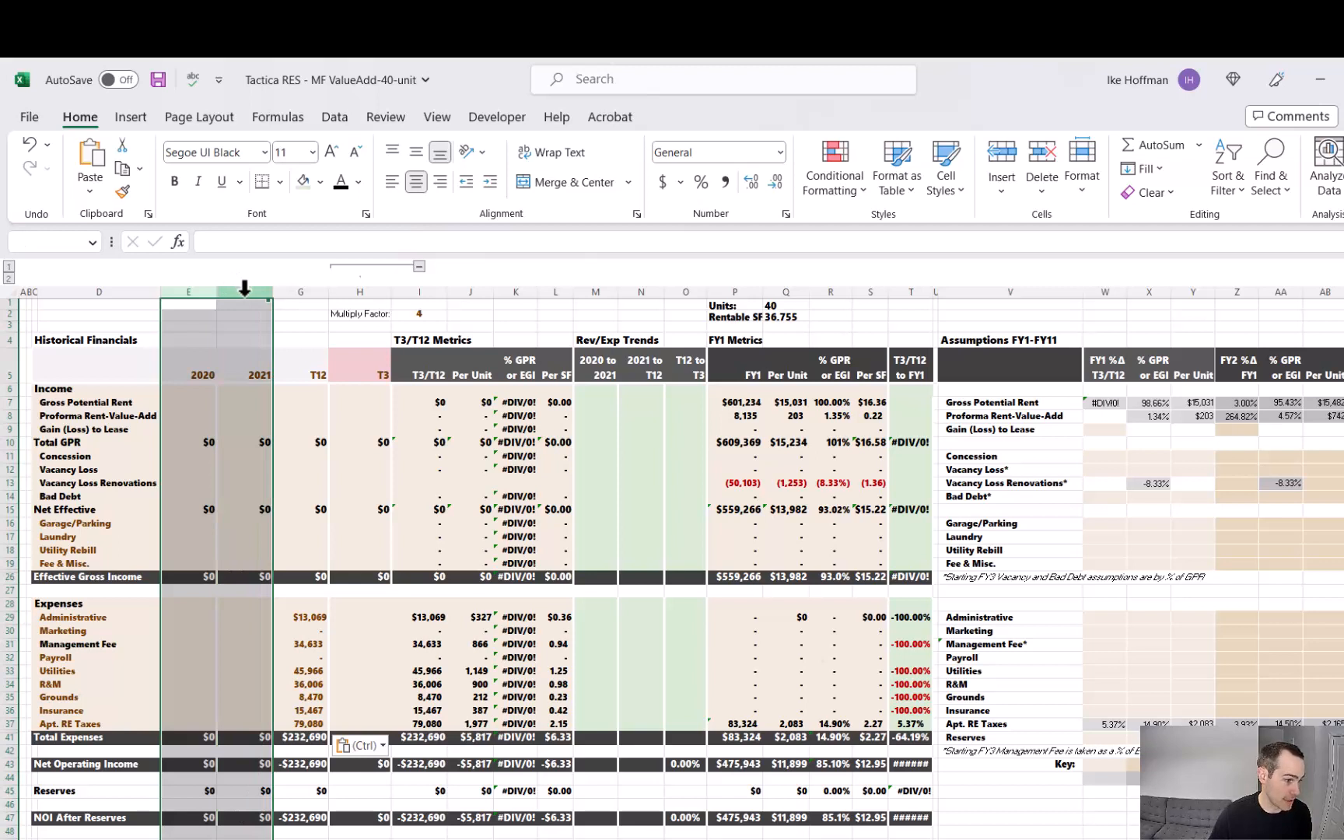
right_click(244, 288)
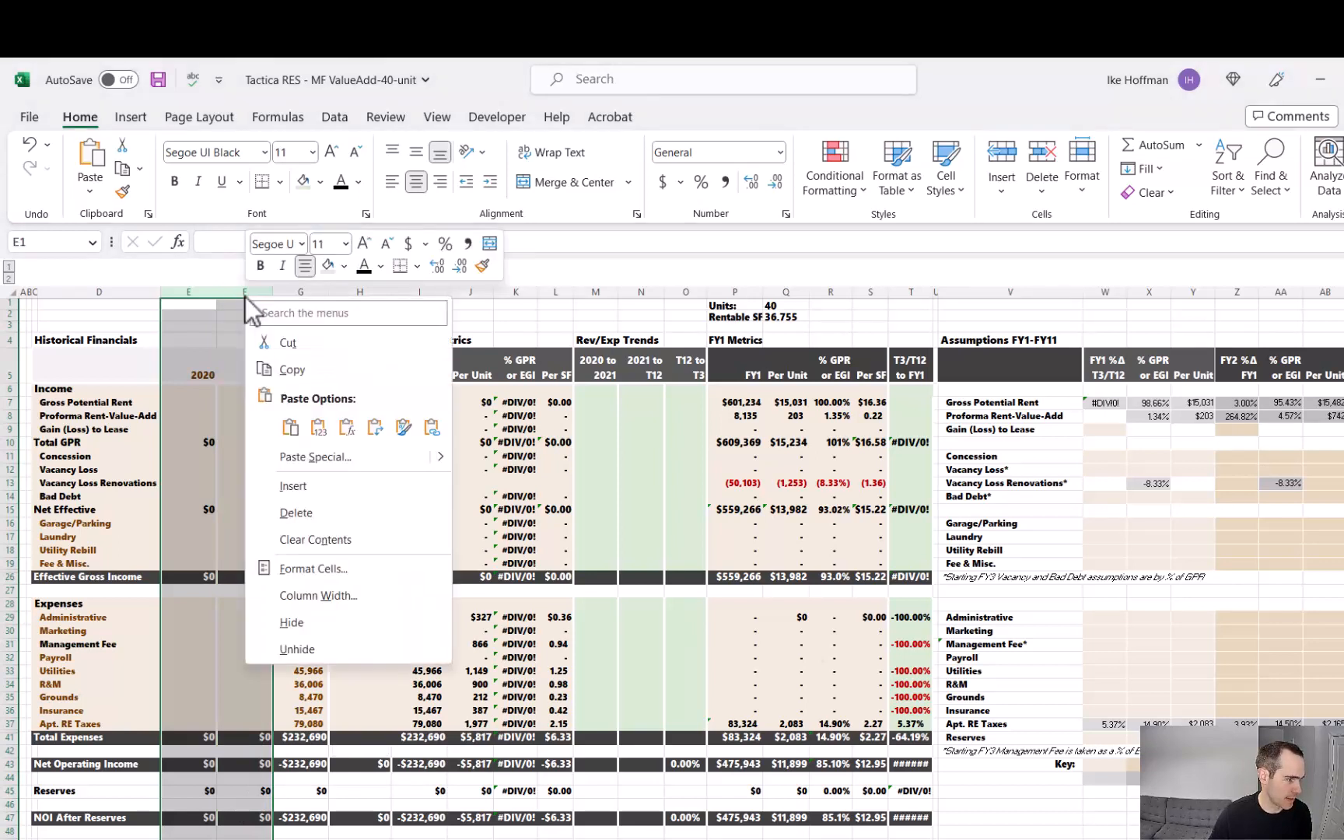
left_click(319, 627)
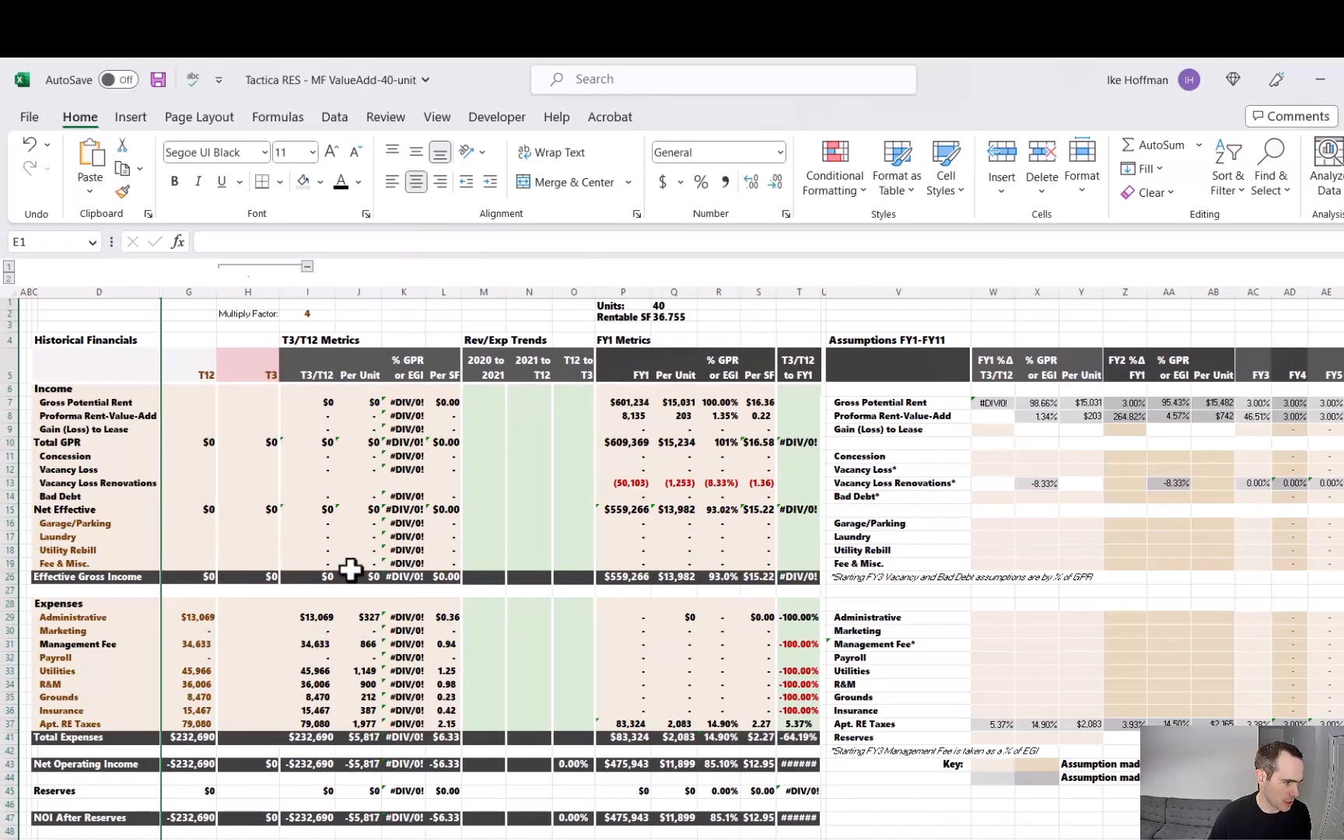
Step: Hide the 2020 to 2021 and 2021 to T12 trend columns, M and N
left_click(482, 290)
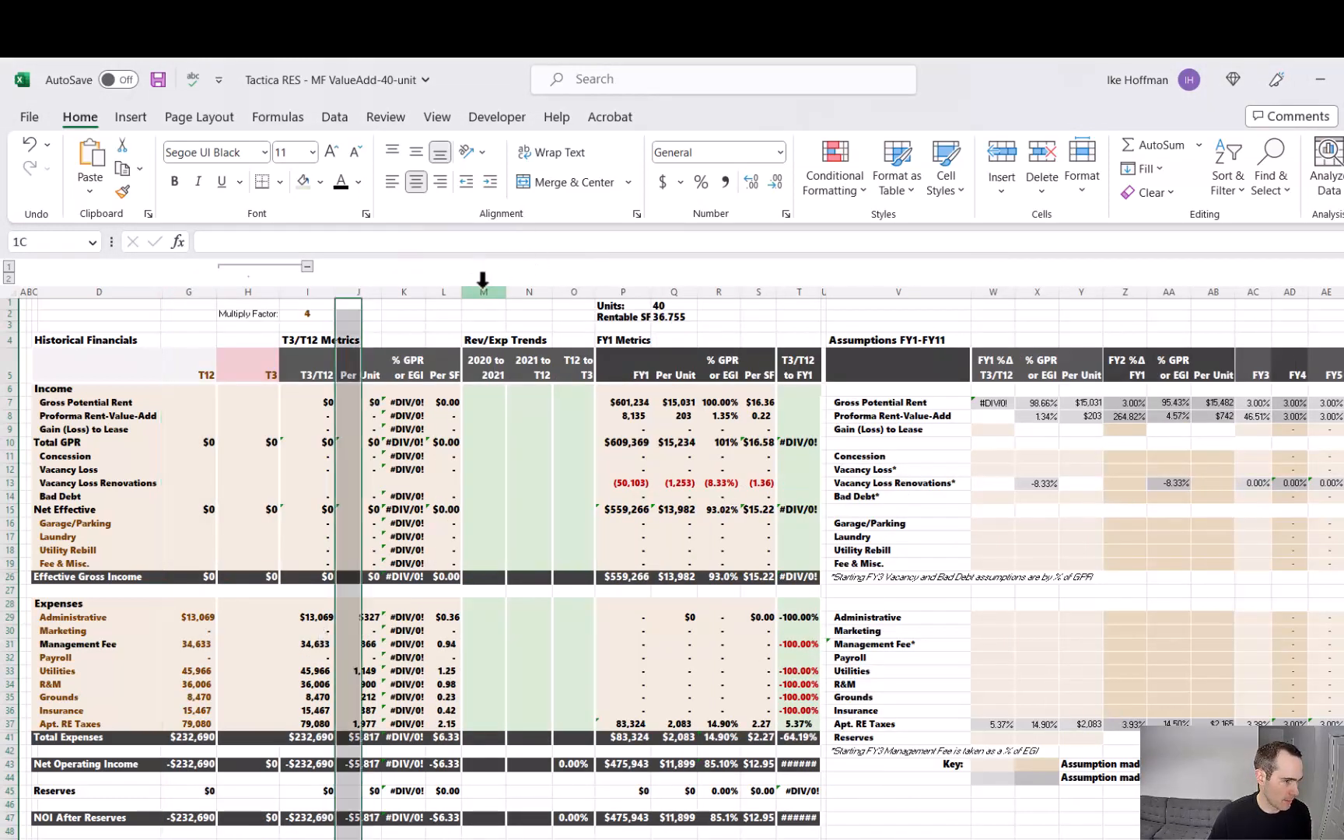
left_click(525, 290, "shift")
right_click(526, 290)
left_click(621, 616)
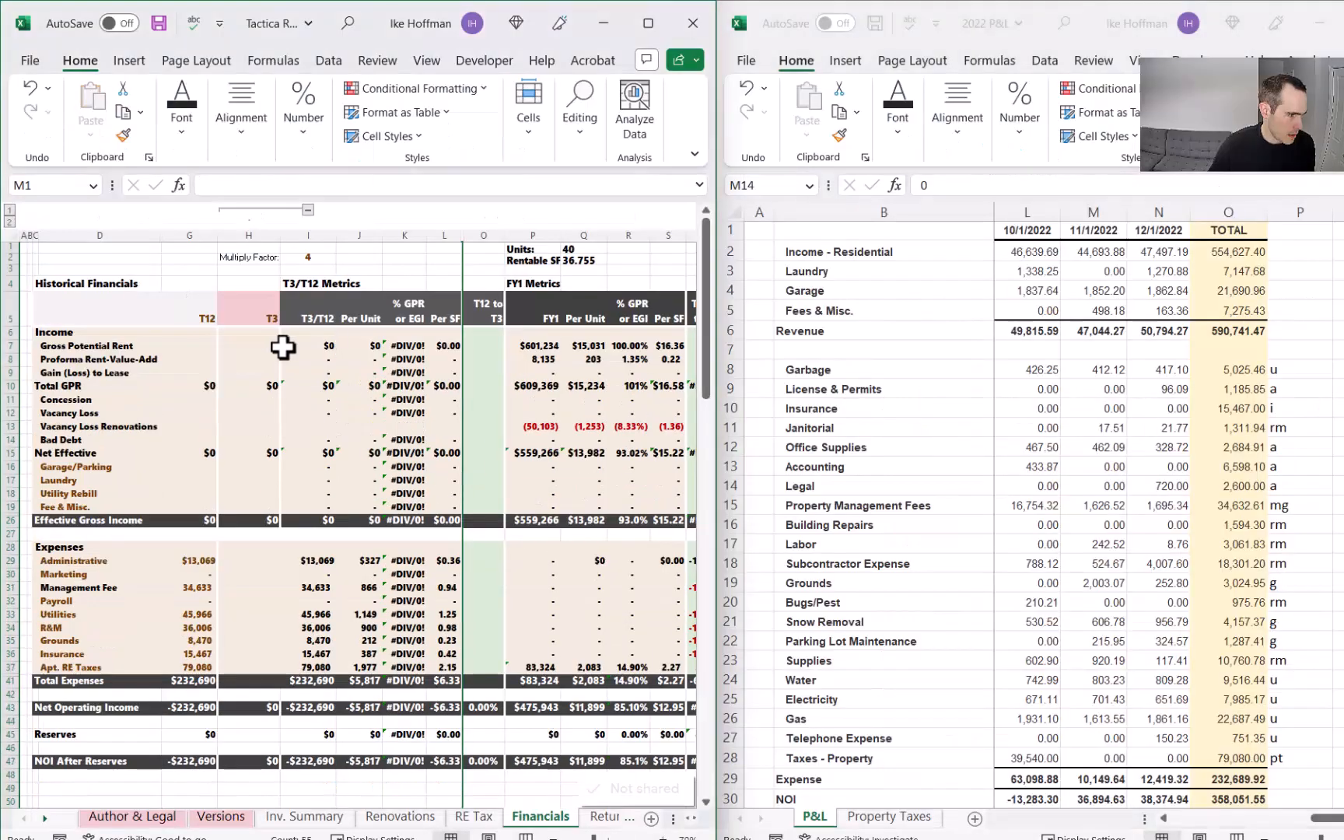
Step: Link the T12 Gross Potential Rent in G7 to the Income - Residential total in O2 of the 2022 P&L workbook
left_click(265, 347)
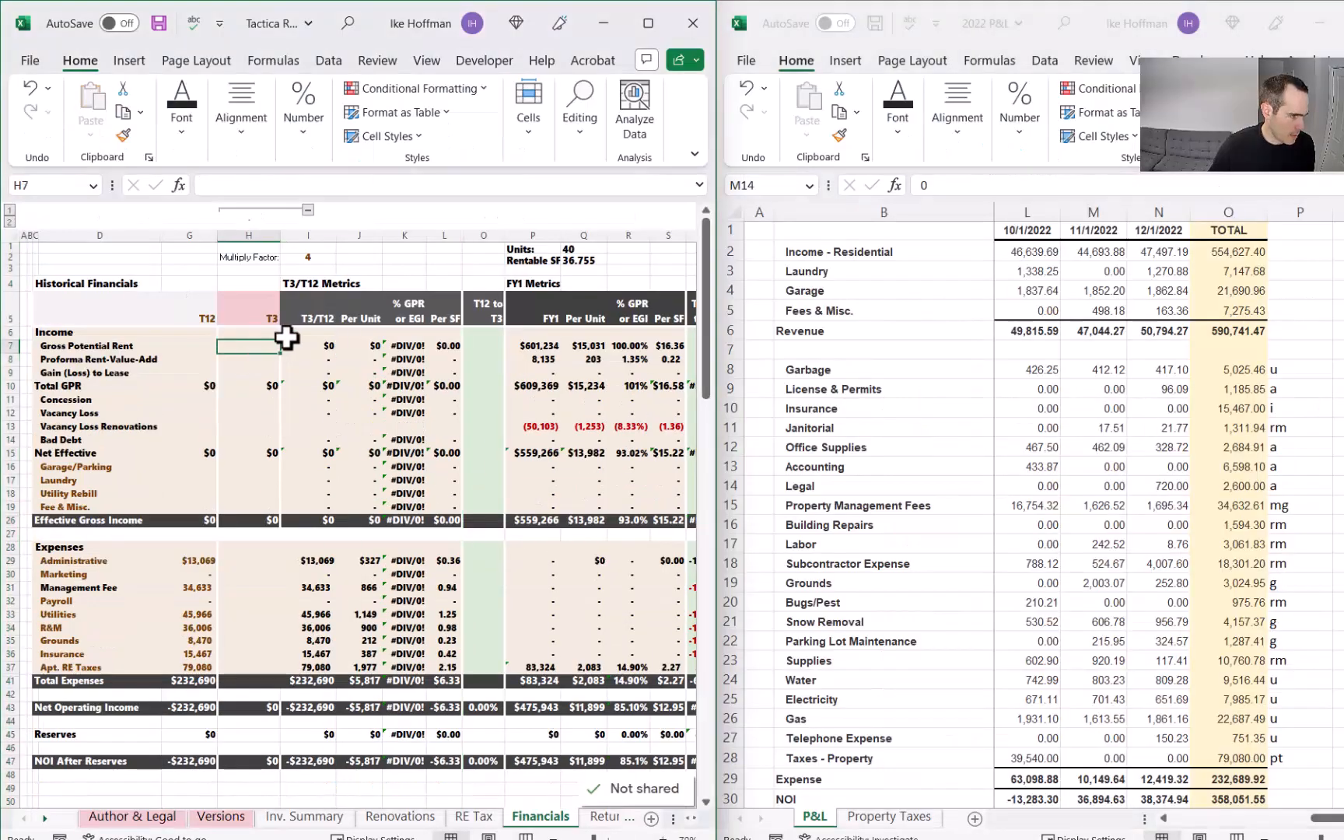
left_click(201, 346)
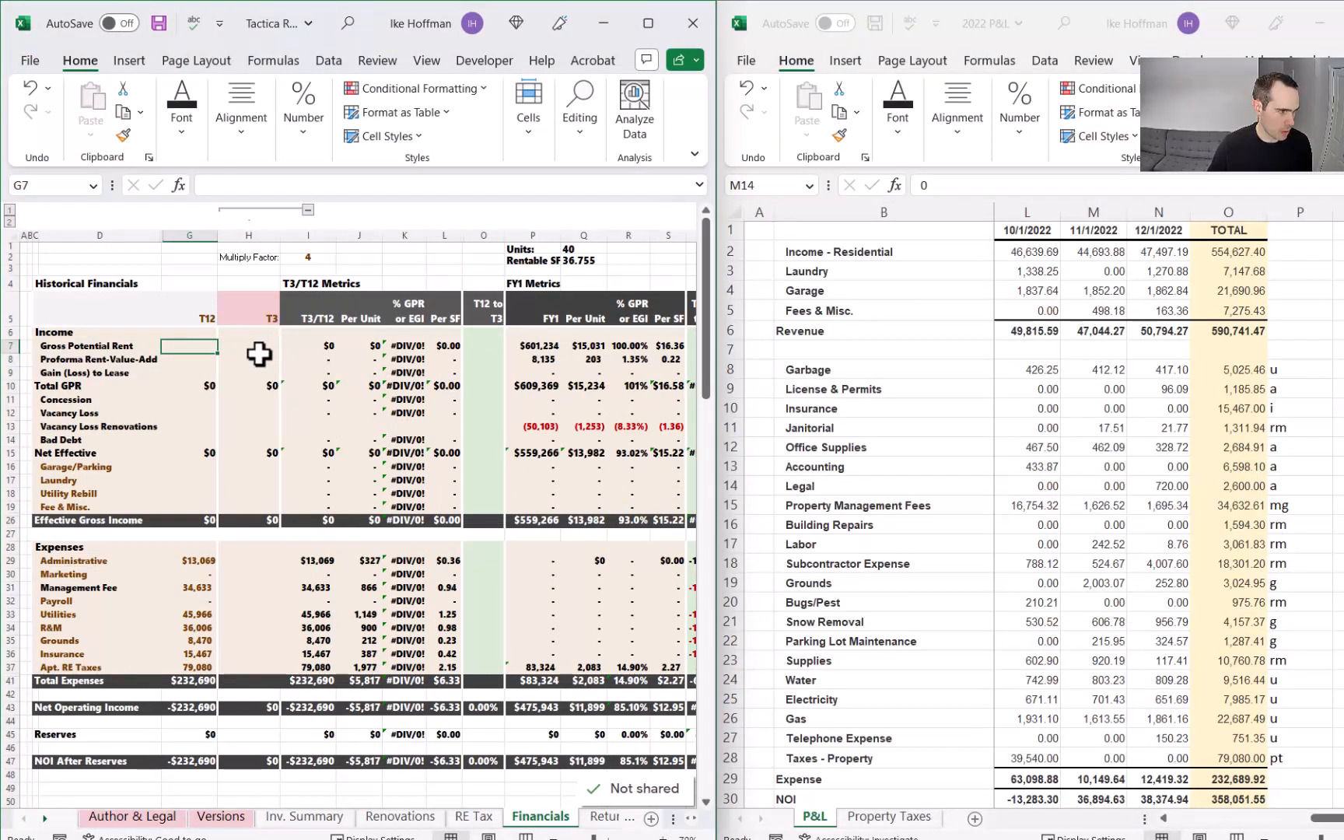
type("=")
left_click(1244, 252)
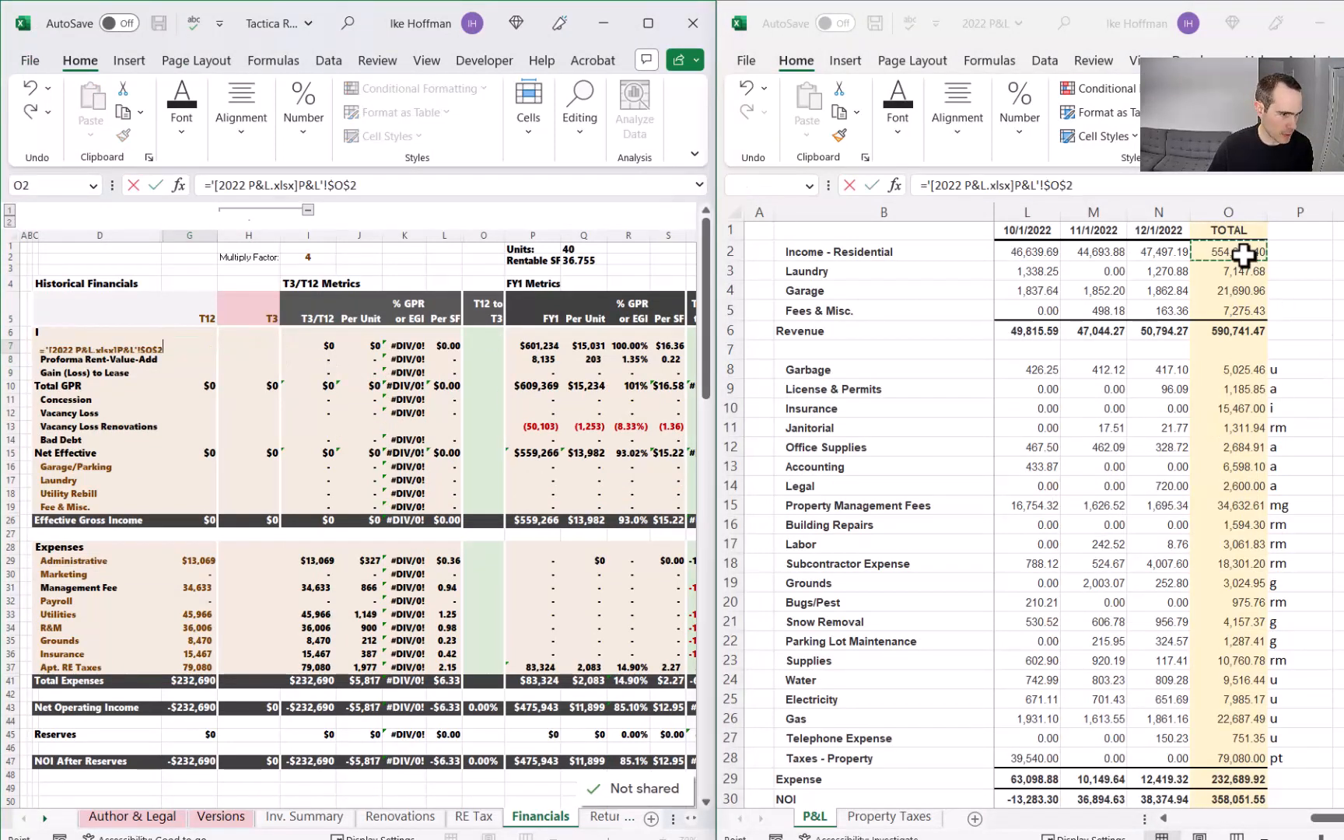
key("Return")
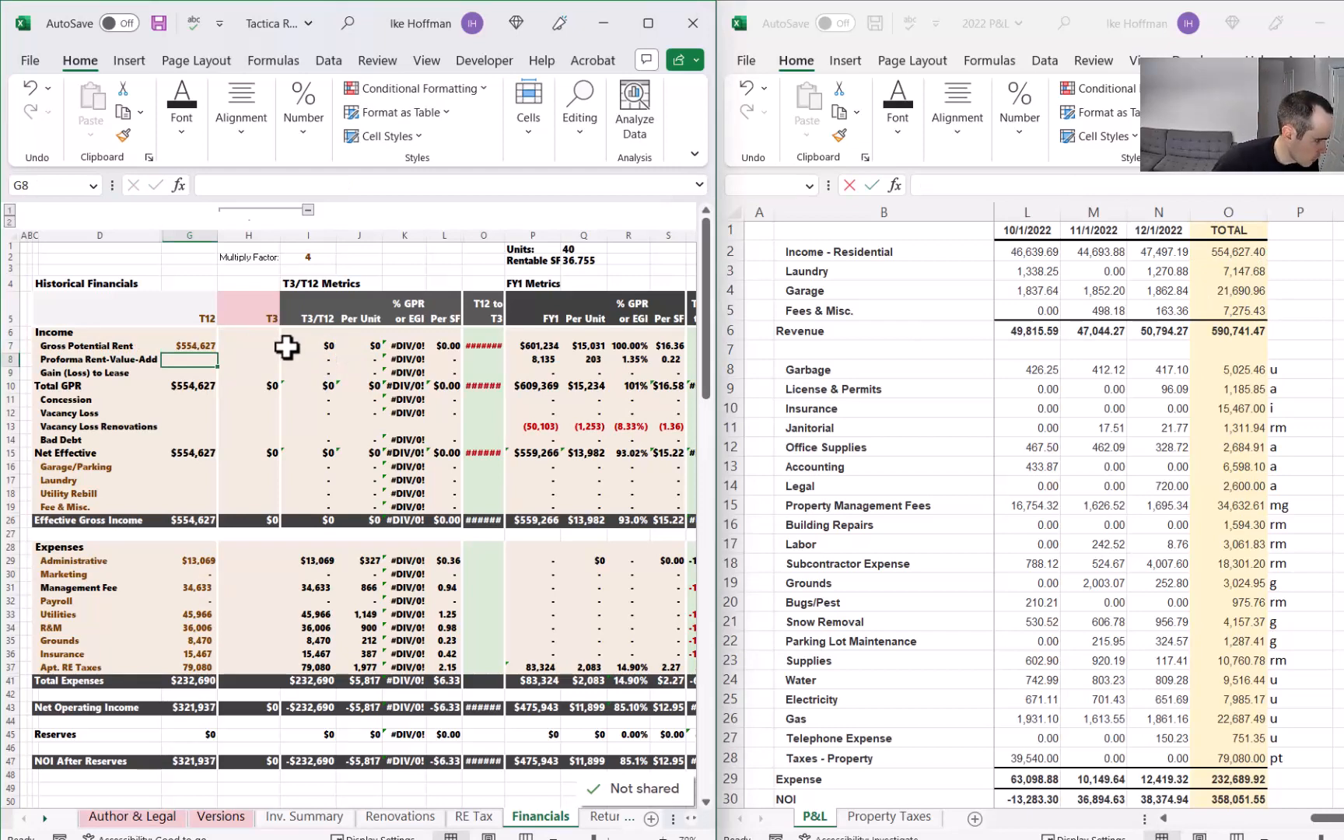
Step: Link T12 Laundry in G17 and Garage/Parking in G16 to the 2022 P&L totals in O3 and O4
left_click(190, 480)
type("=")
left_click(1243, 271)
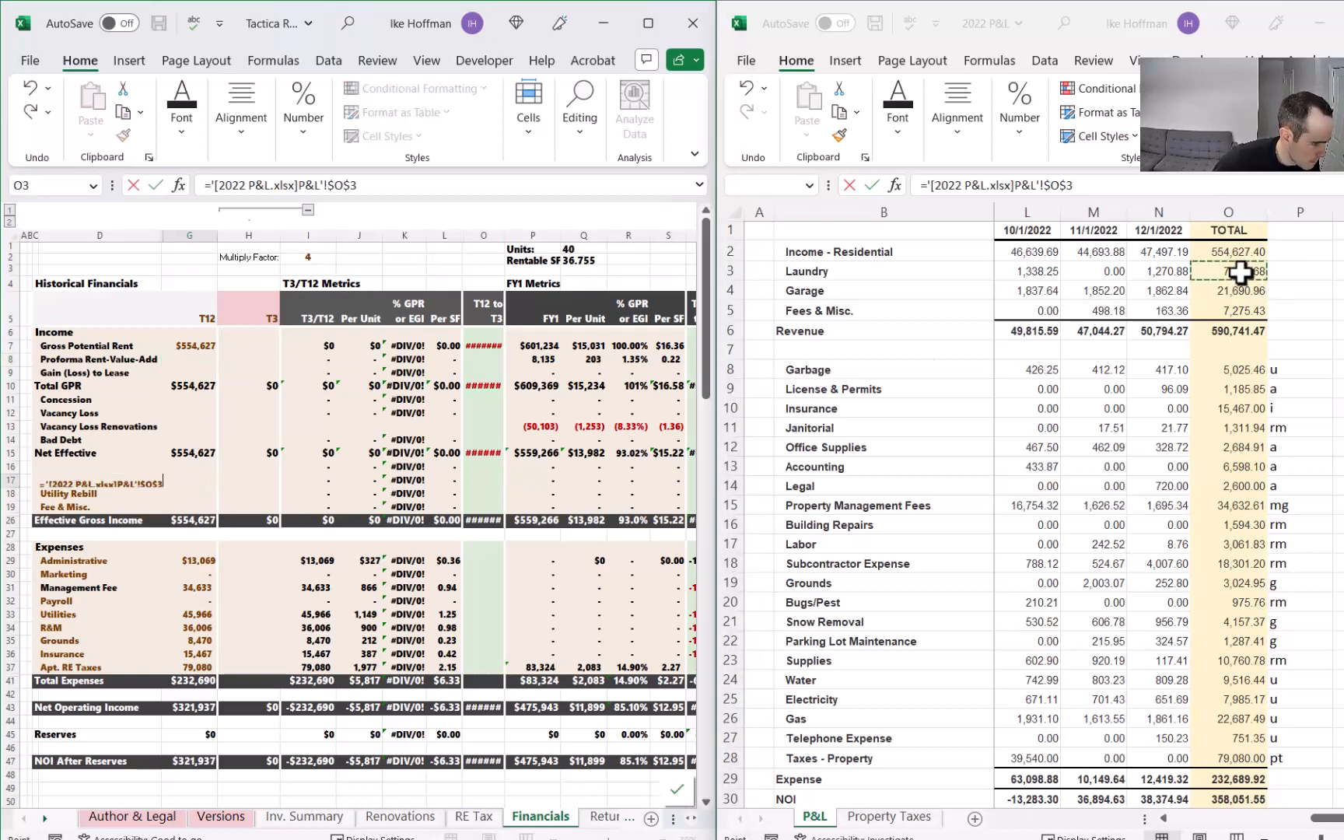
key("Return")
left_click(190, 467)
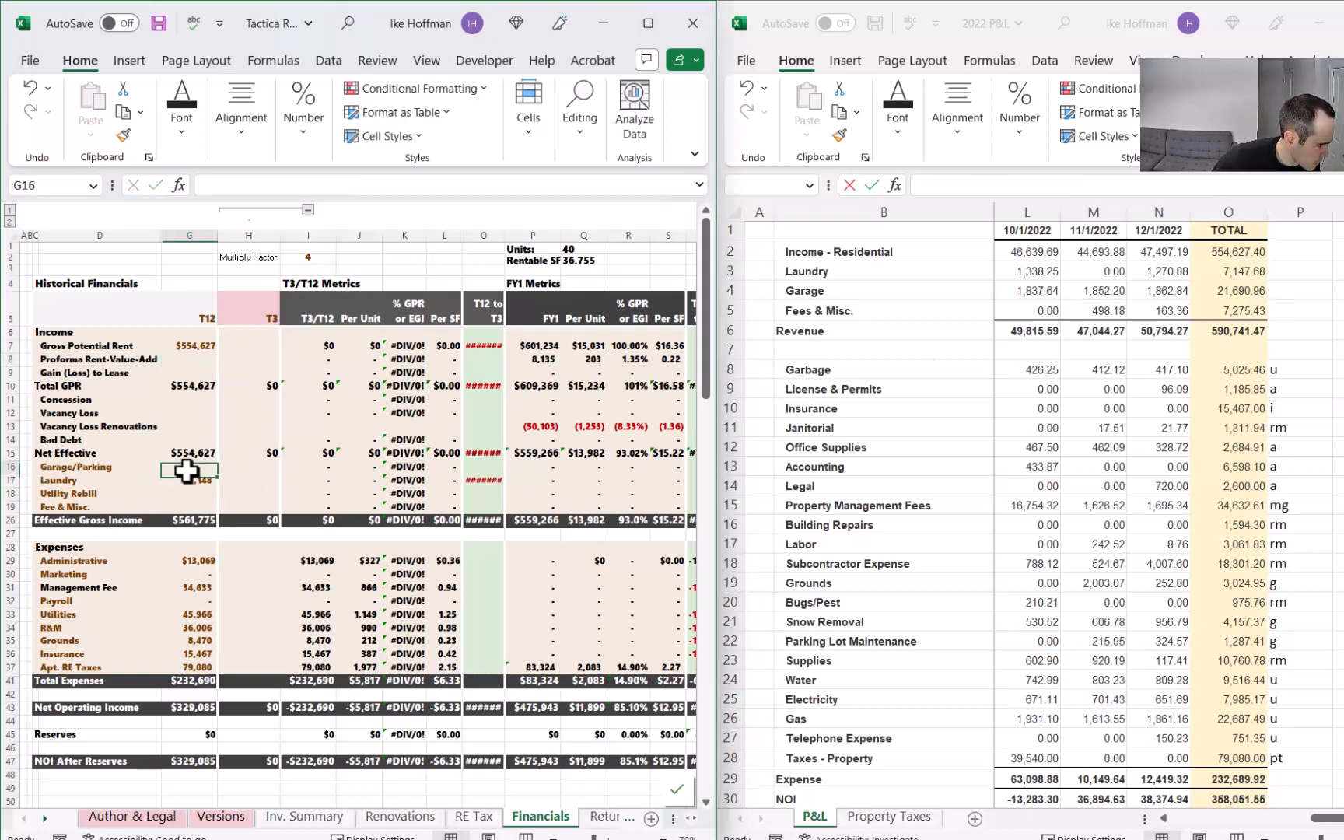
type("=")
left_click(1245, 289)
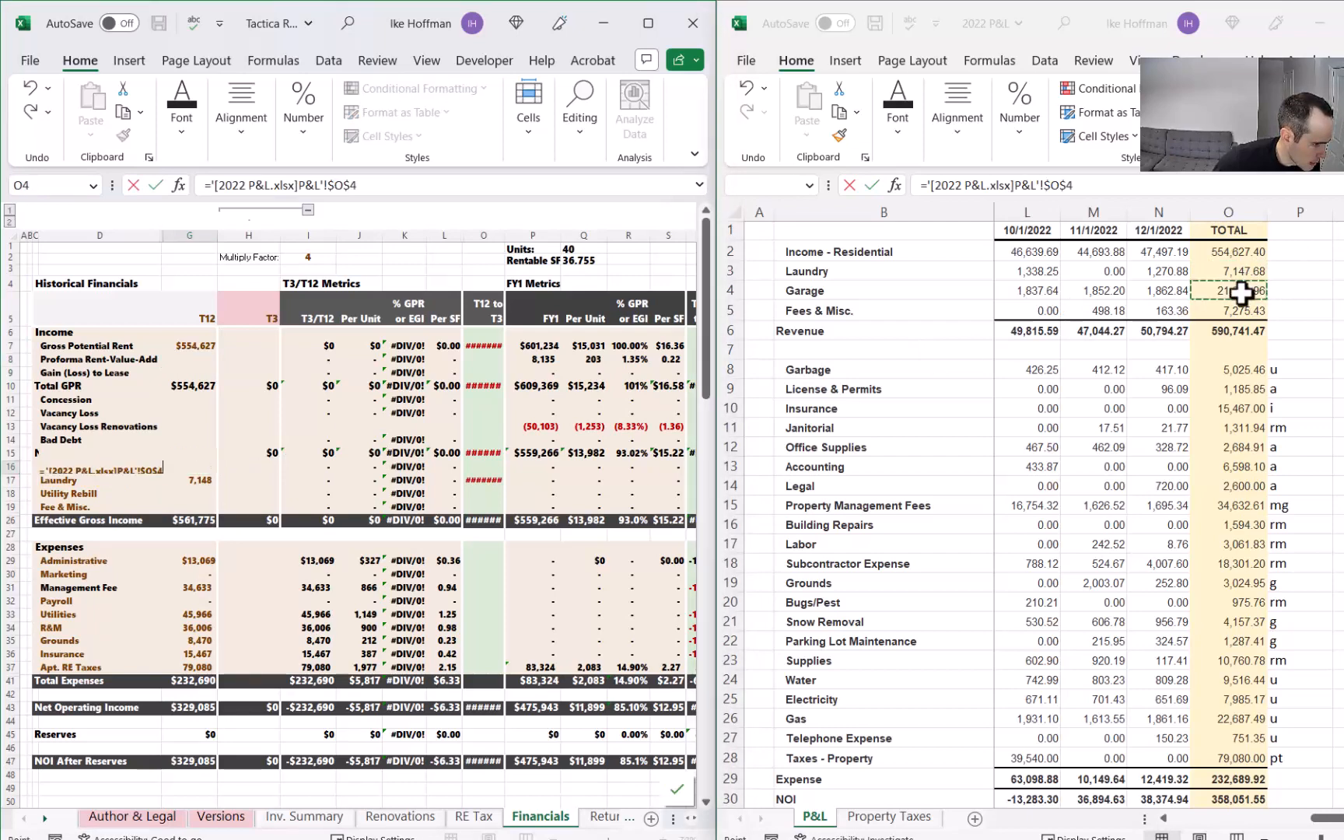
key("Return")
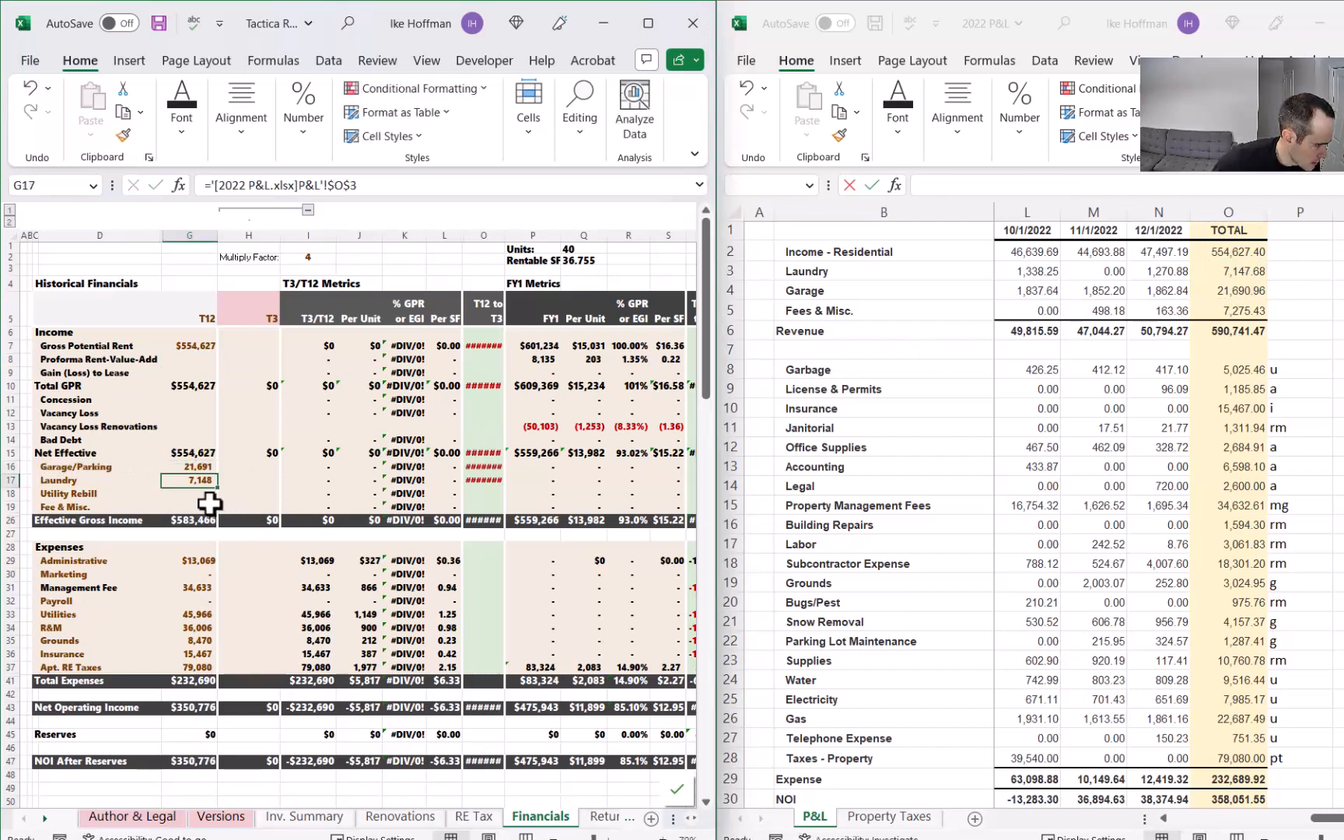
Step: Link T12 Fee & Misc. in G19 to the Fees & Misc. total in O5 of the 2022 P&L workbook
left_click(202, 507)
type("=")
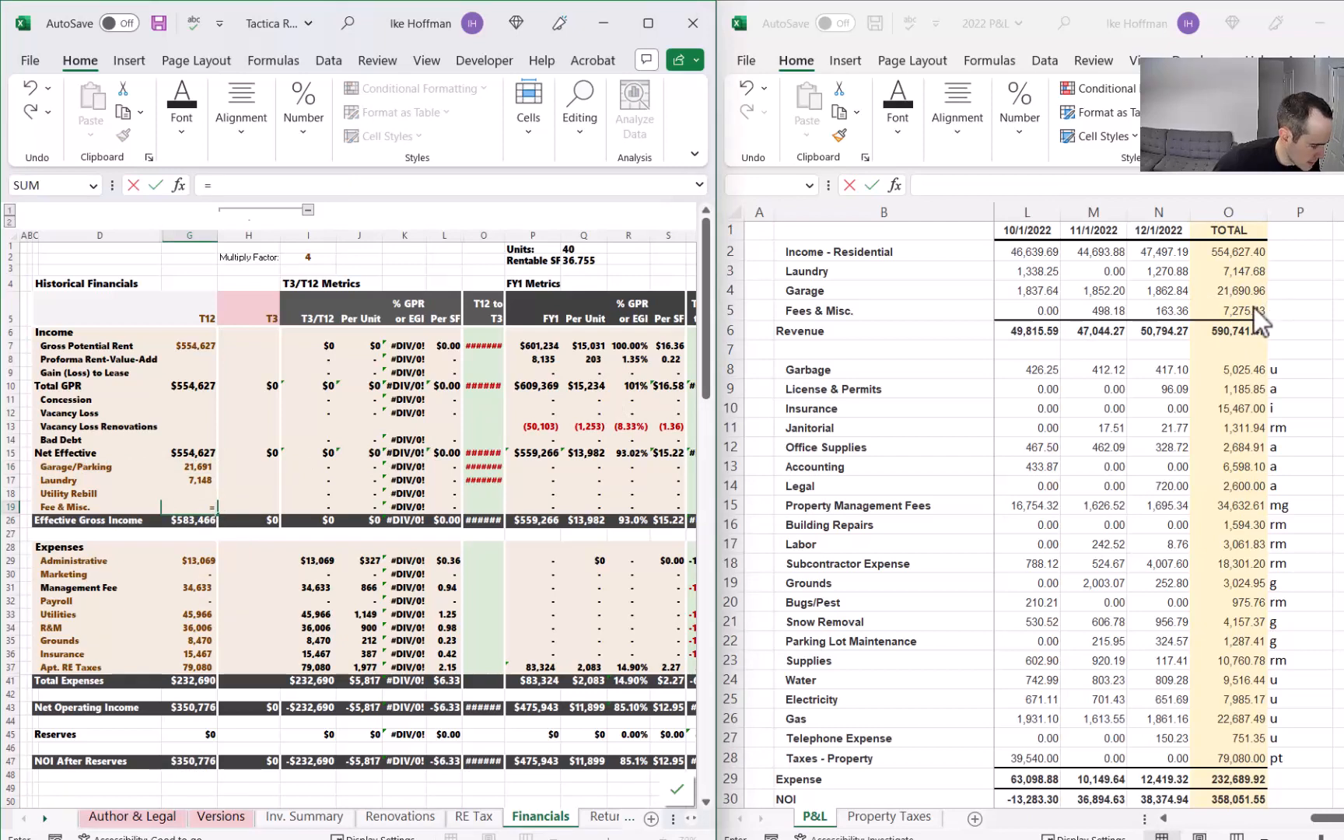
left_click(1247, 311)
key("Return")
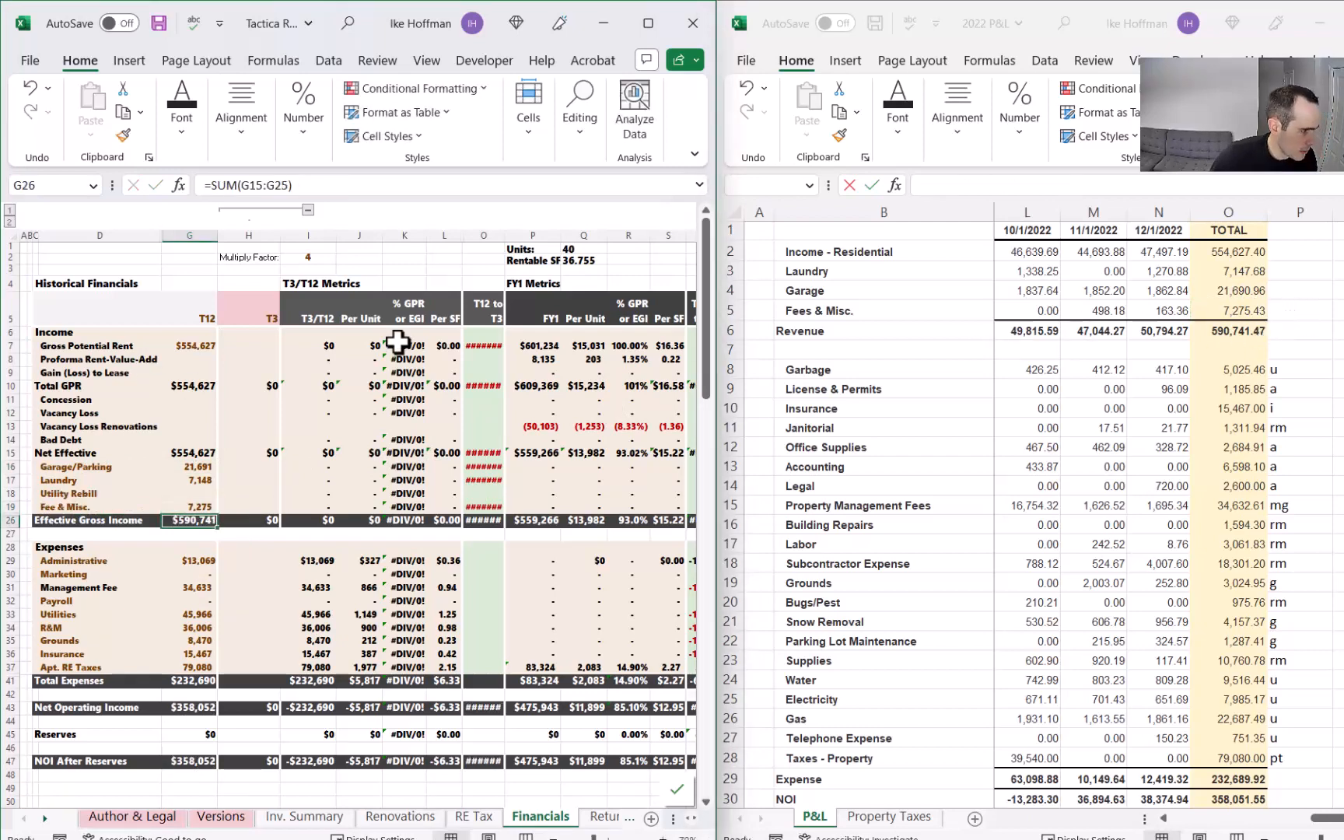
Step: Fill T3 Gross Potential Rent in H7 with the sum of October to December Income - Residential, L2:N2 of the 2022 P&L
left_click(269, 348)
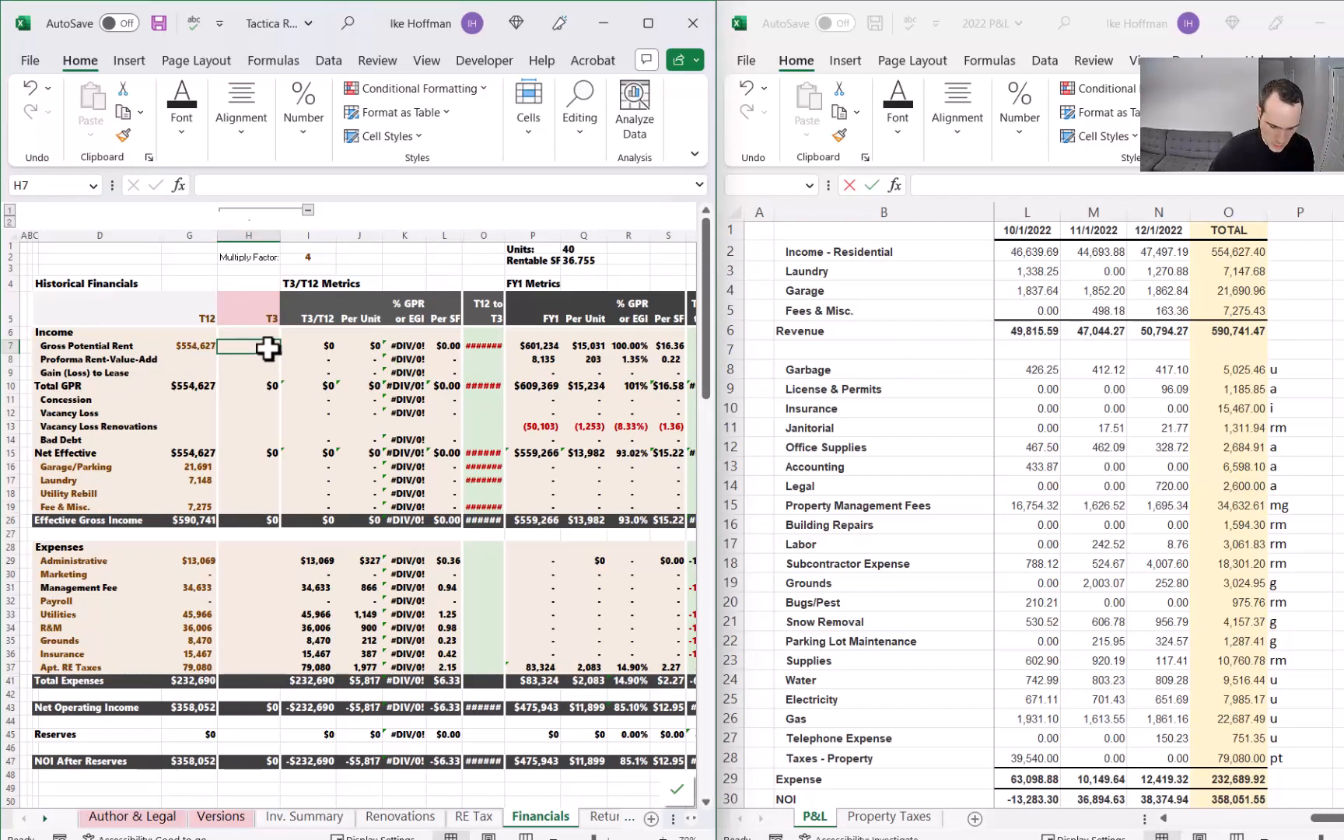
type("=sum(")
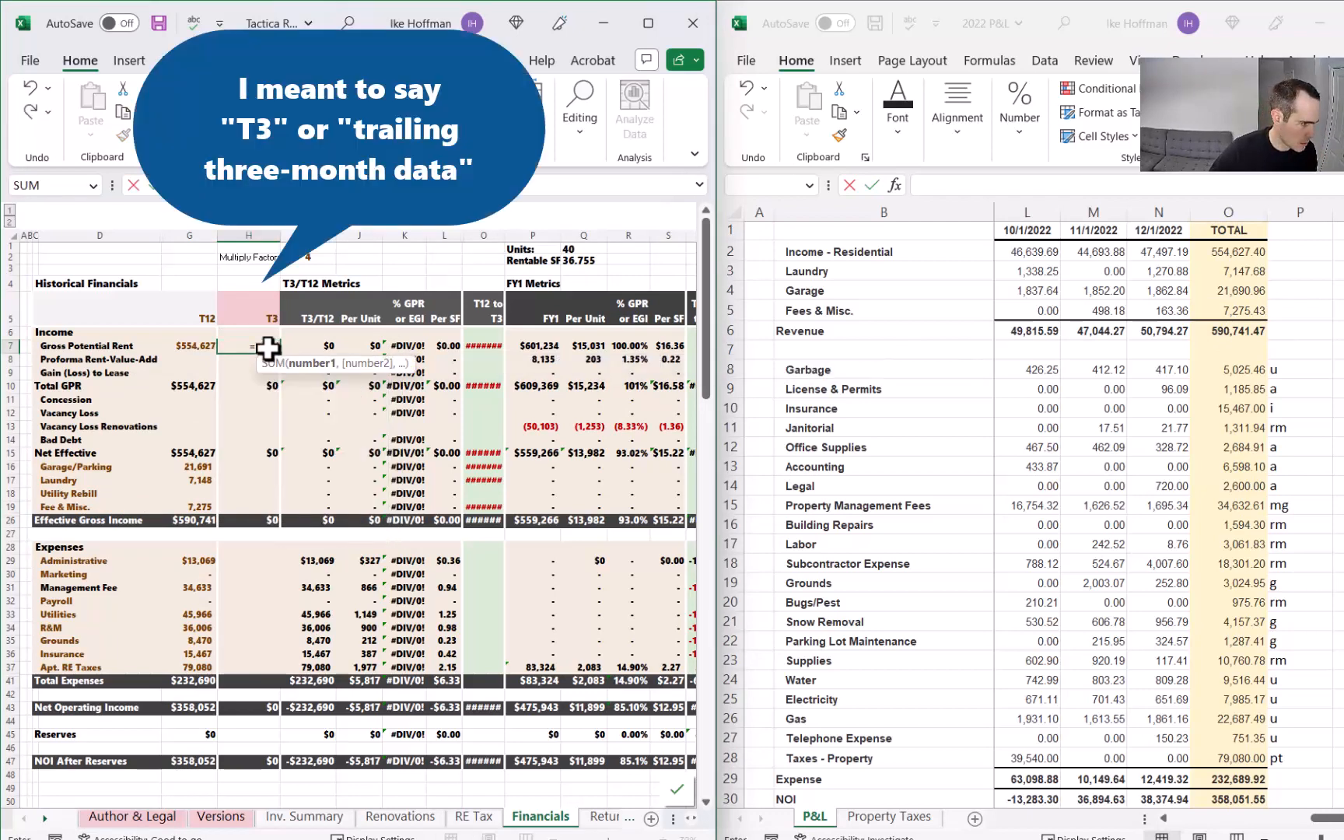
left_click_drag(1166, 252, 1063, 251)
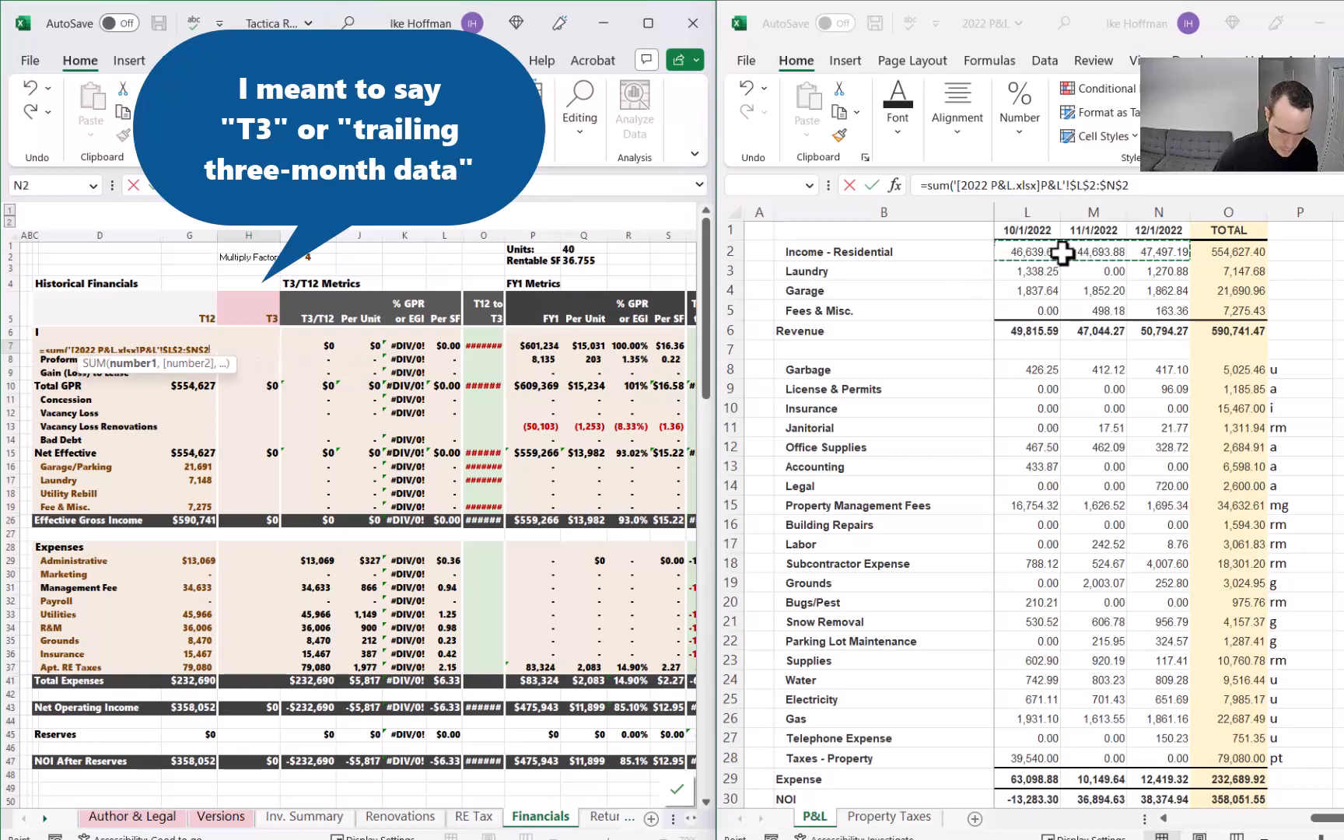
type(")")
key("Return")
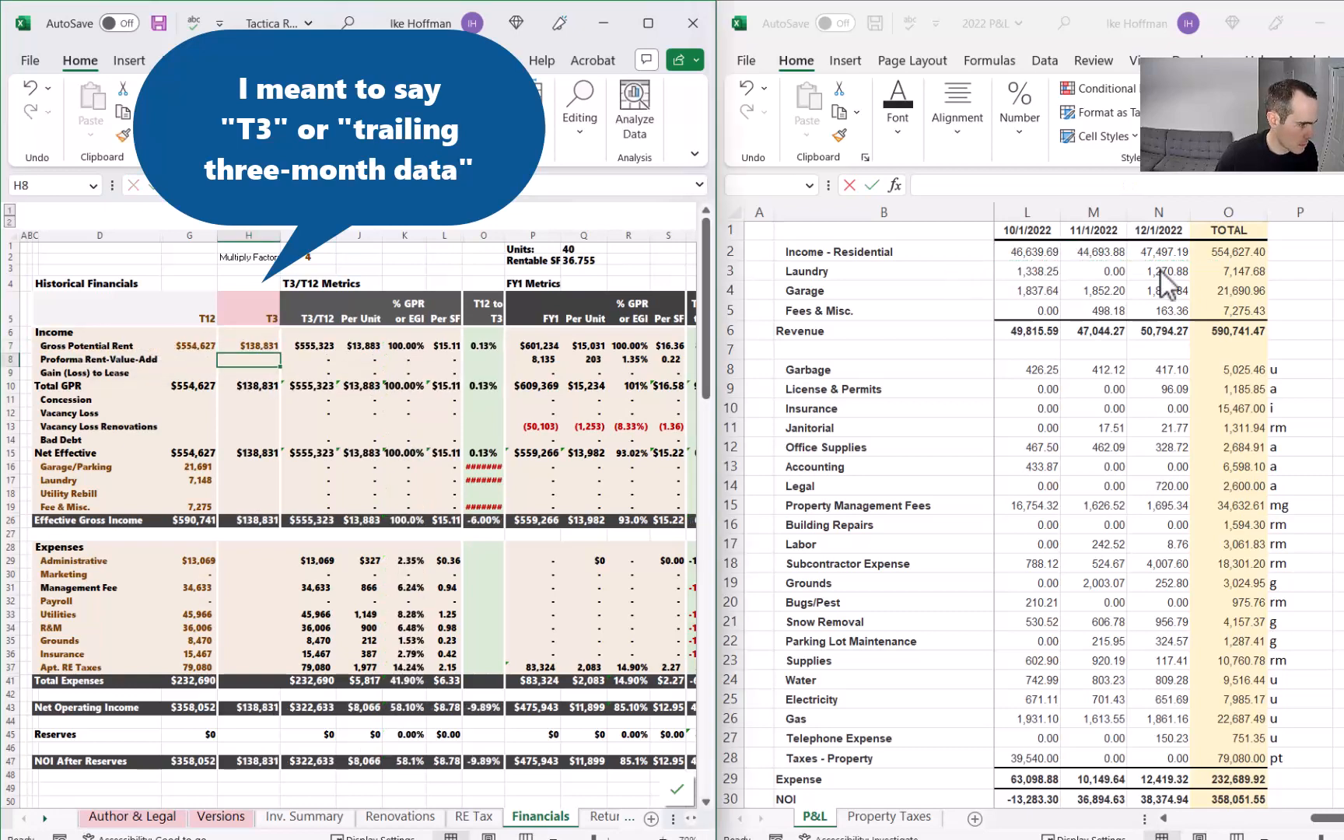
Step: Fill T3 Garage/Parking in H16 with the sum of the October to December Garage income, L4:N4 of the 2022 P&L
left_click(261, 465)
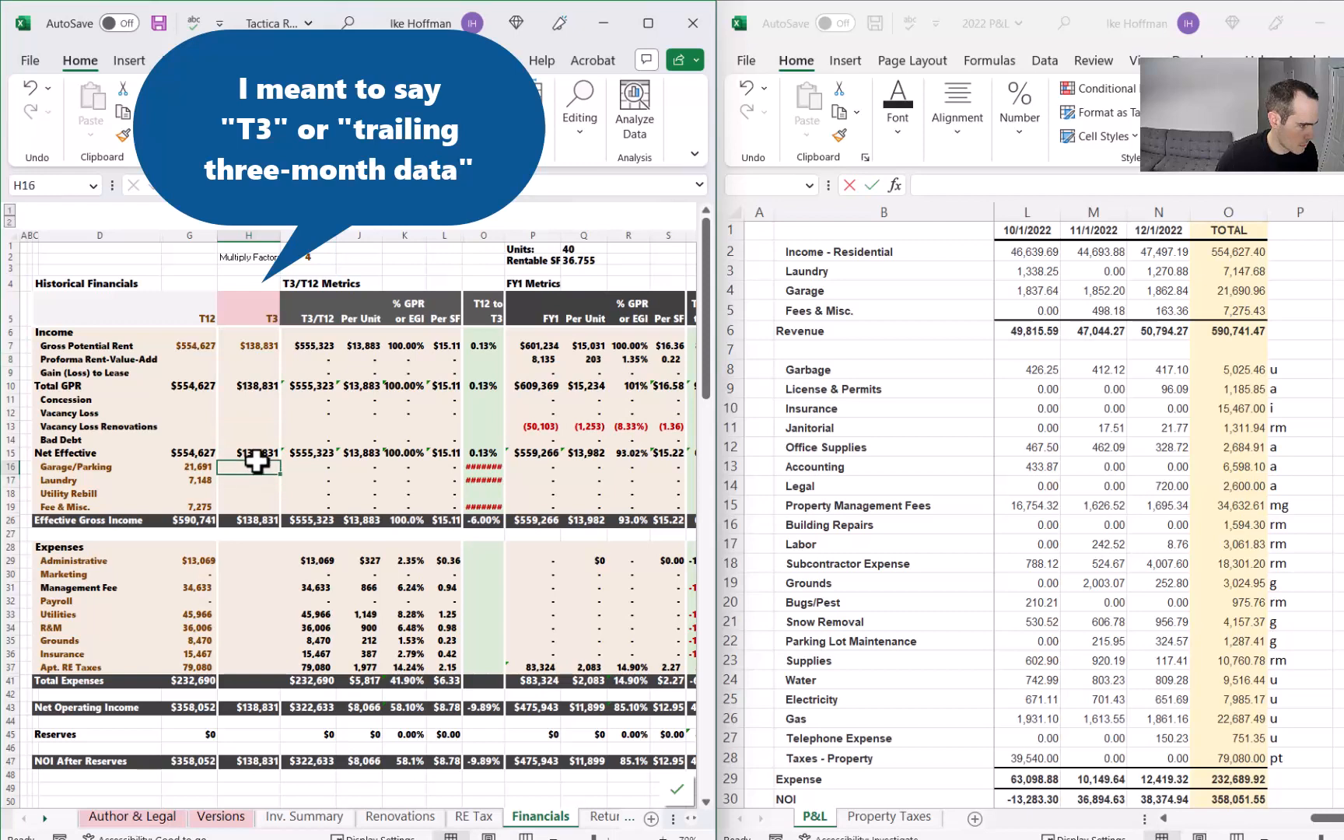
type("=sum(")
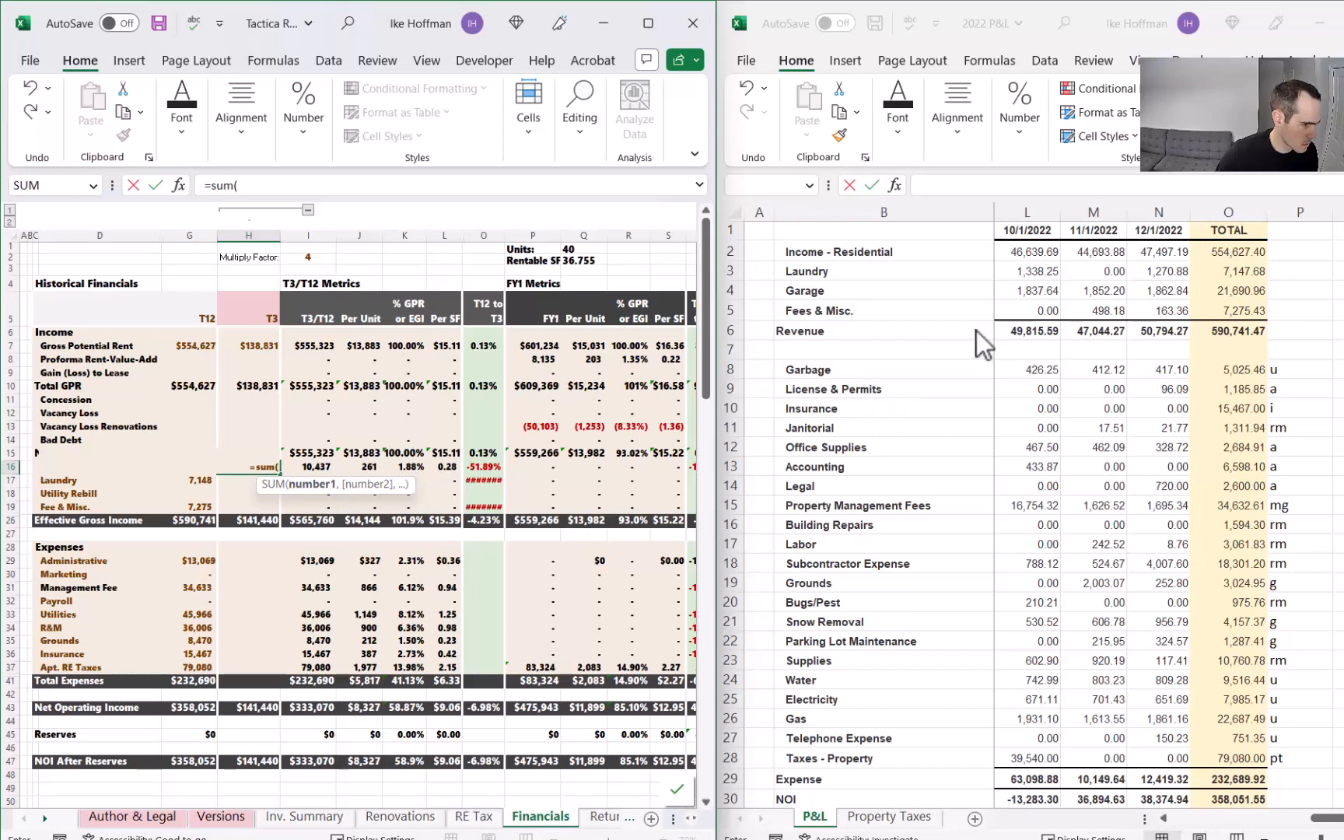
left_click(1150, 293)
left_click_drag(1151, 292, 1050, 290)
key("Return")
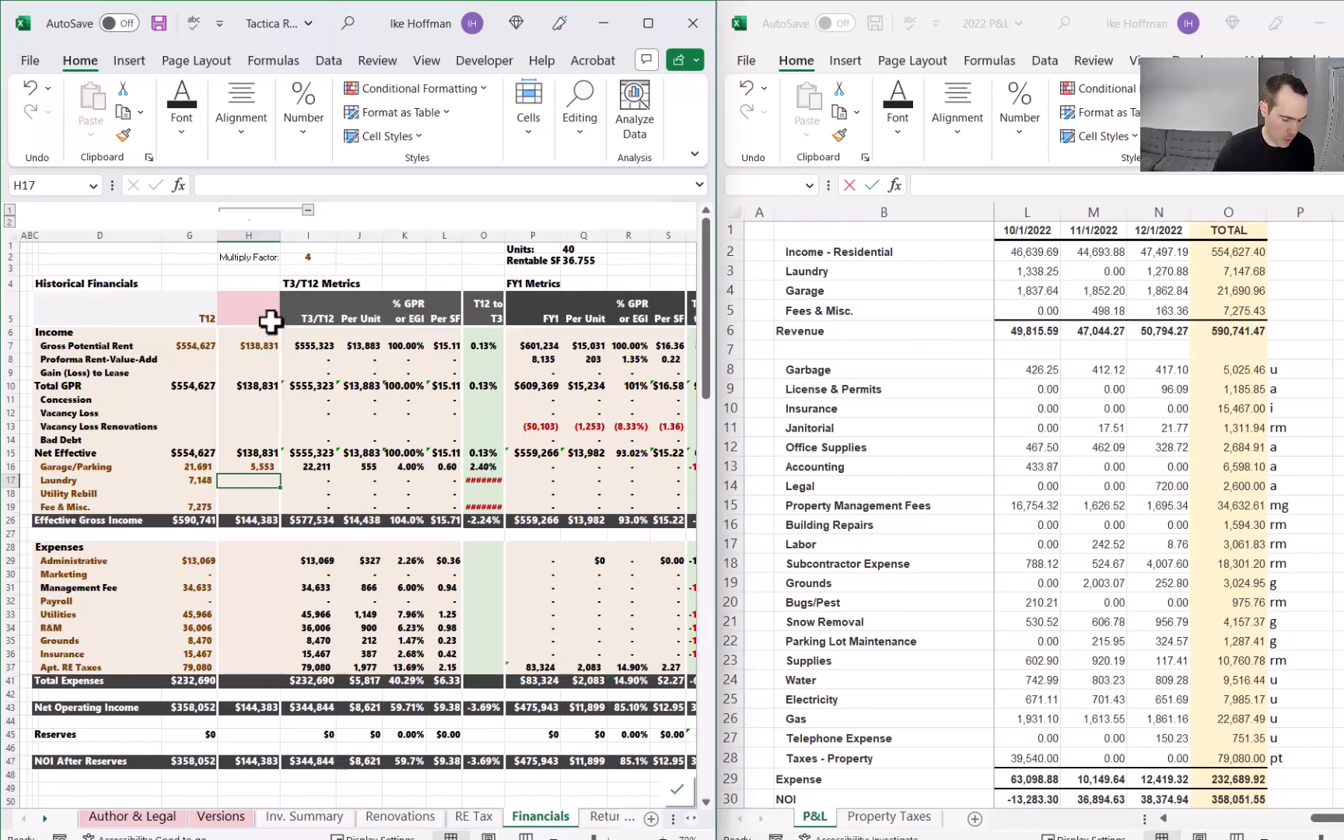
Step: Fill T3 Laundry in H17 with the sum of the October to December Laundry income, L3:N3 of the 2022 P&L
type("=sum(")
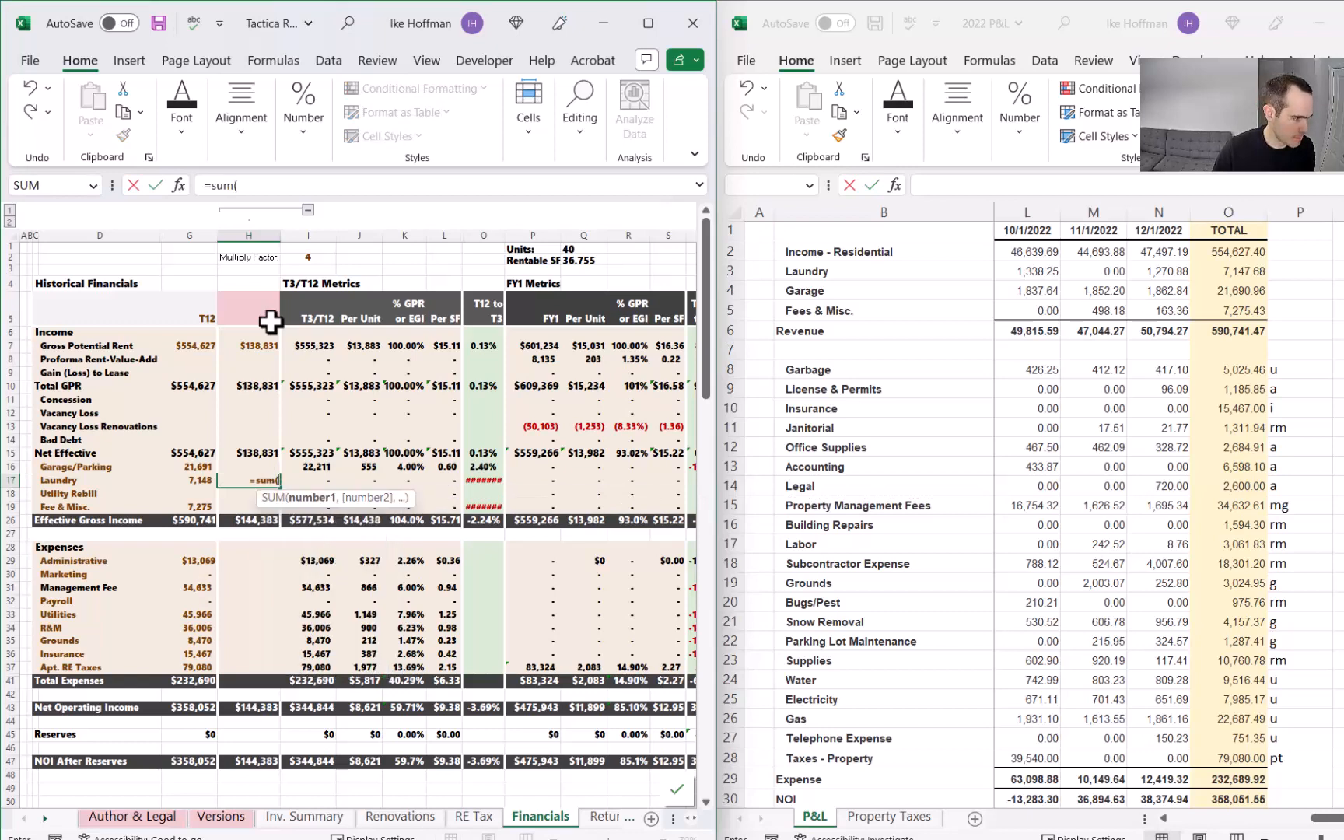
left_click_drag(1149, 270, 1054, 276)
key("Return")
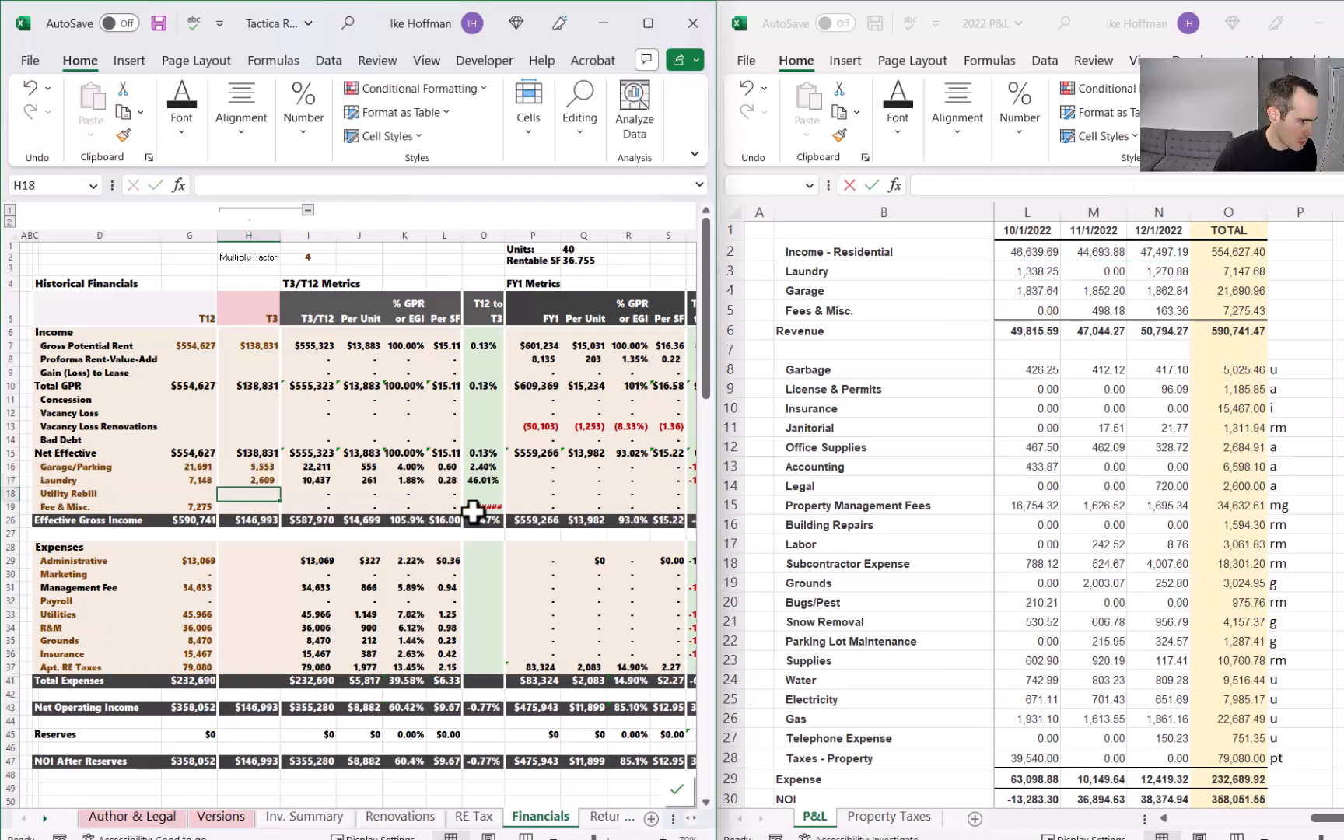
Step: Fill T3 Fee & Misc. in H19 with the sum of the October to December Fees & Misc., L5:N5 of the 2022 P&L
left_click(259, 508)
type("=sum(")
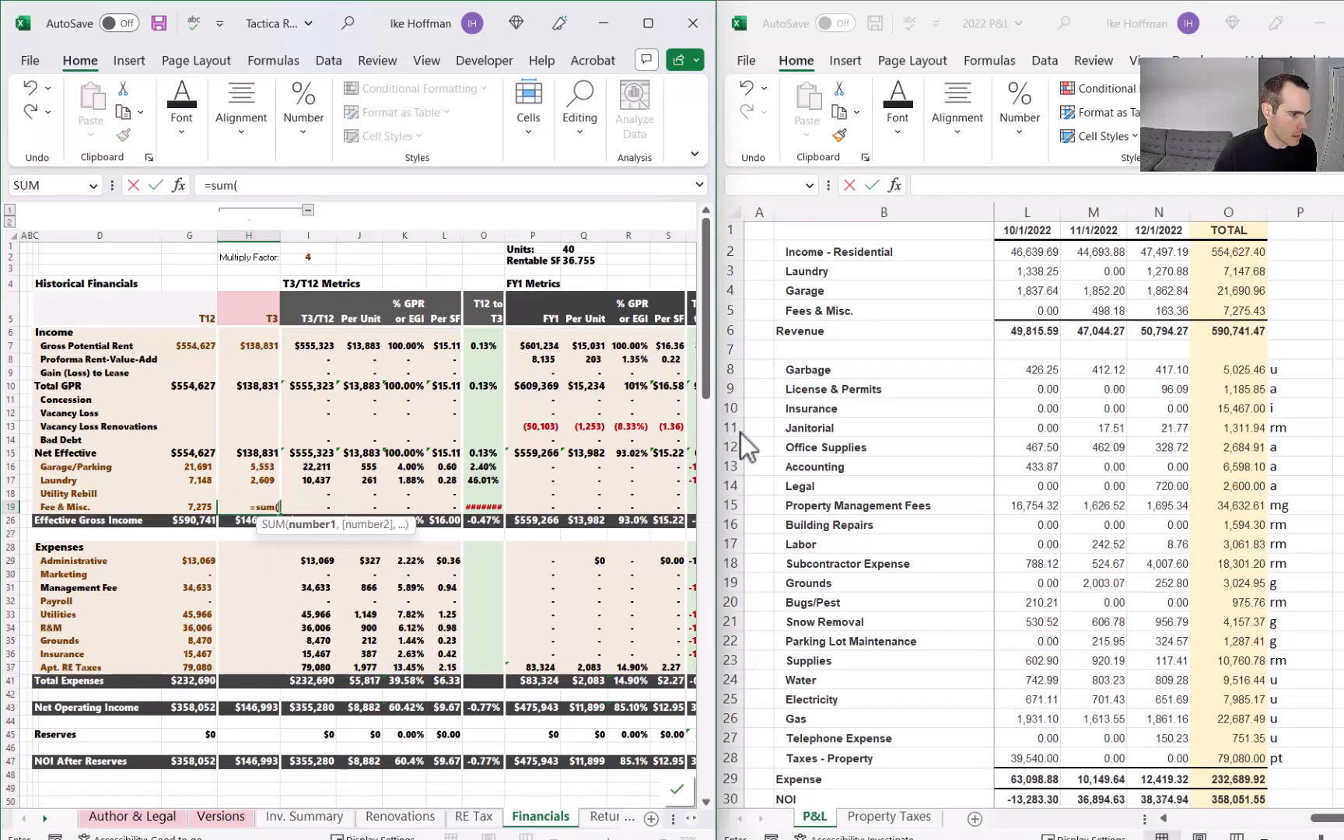
left_click(1167, 310)
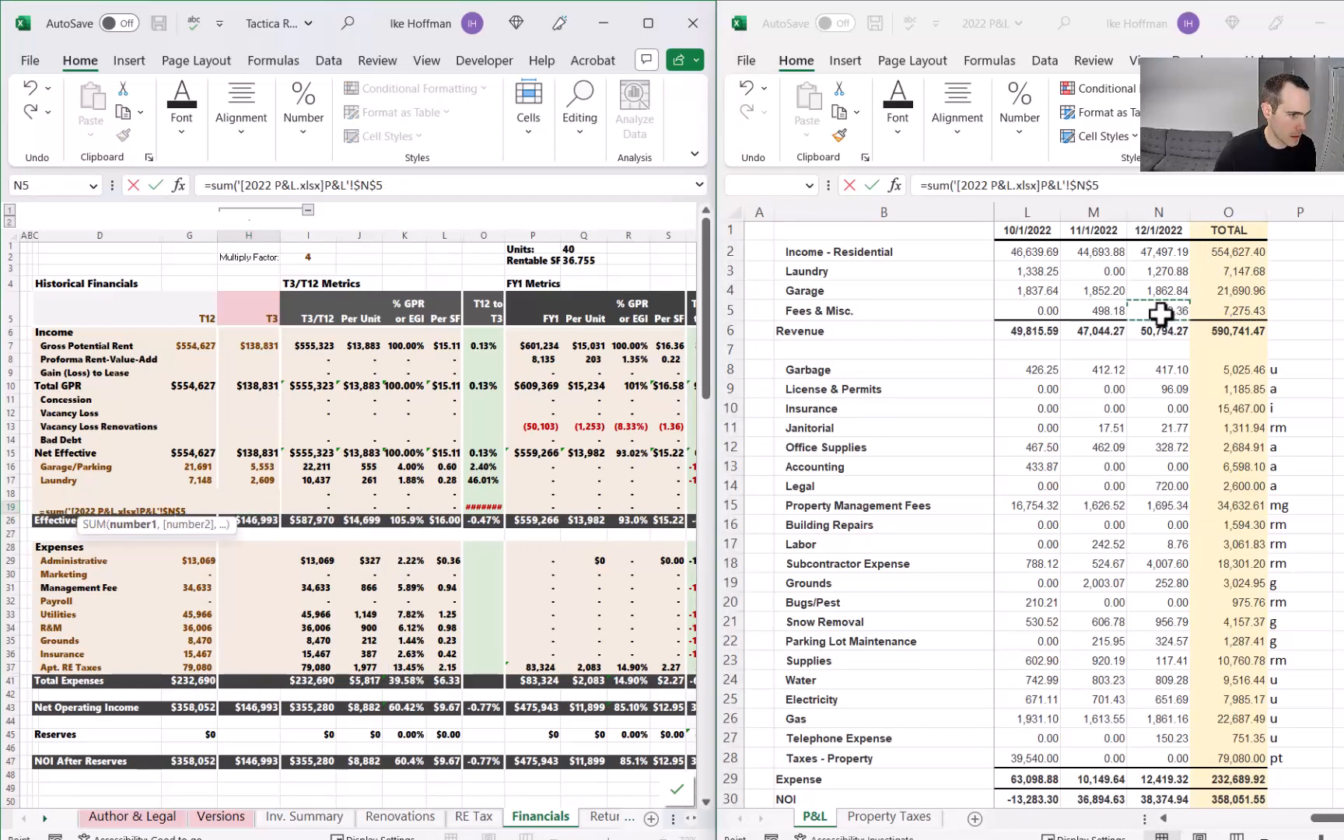
left_click_drag(1164, 312, 1048, 312)
key("Return")
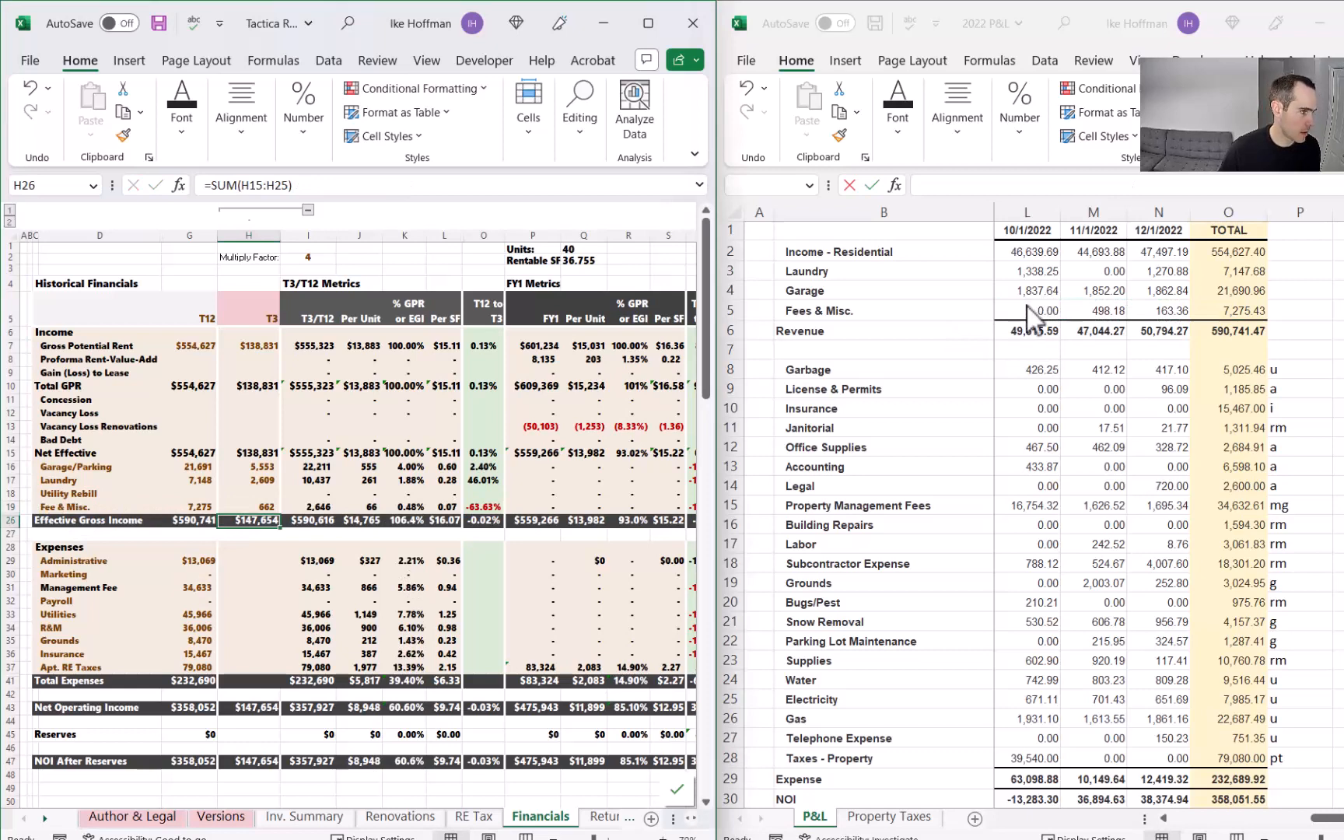
Step: Collapse the column group that holds the T3 column H in the Financials sheet
left_click(309, 210)
left_click(308, 415)
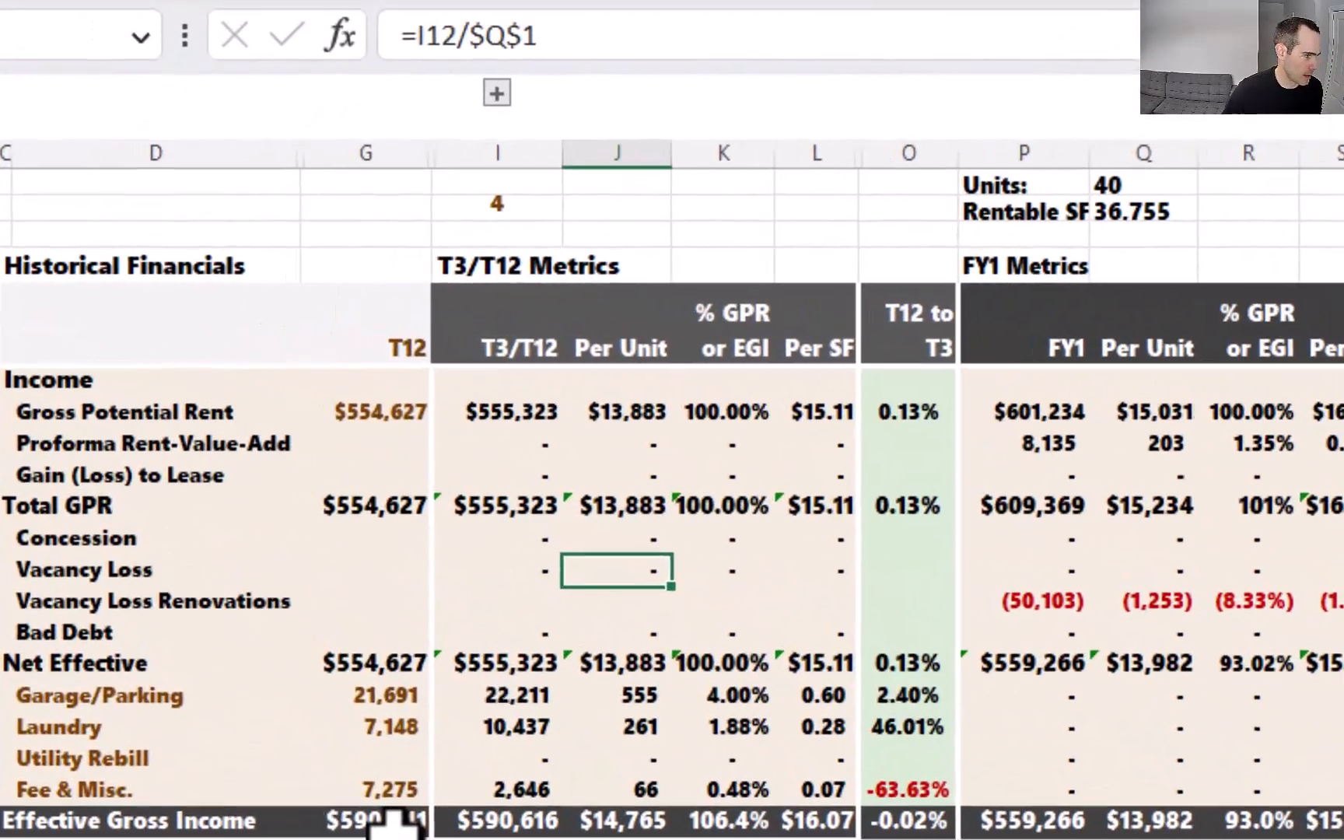
left_click(399, 819)
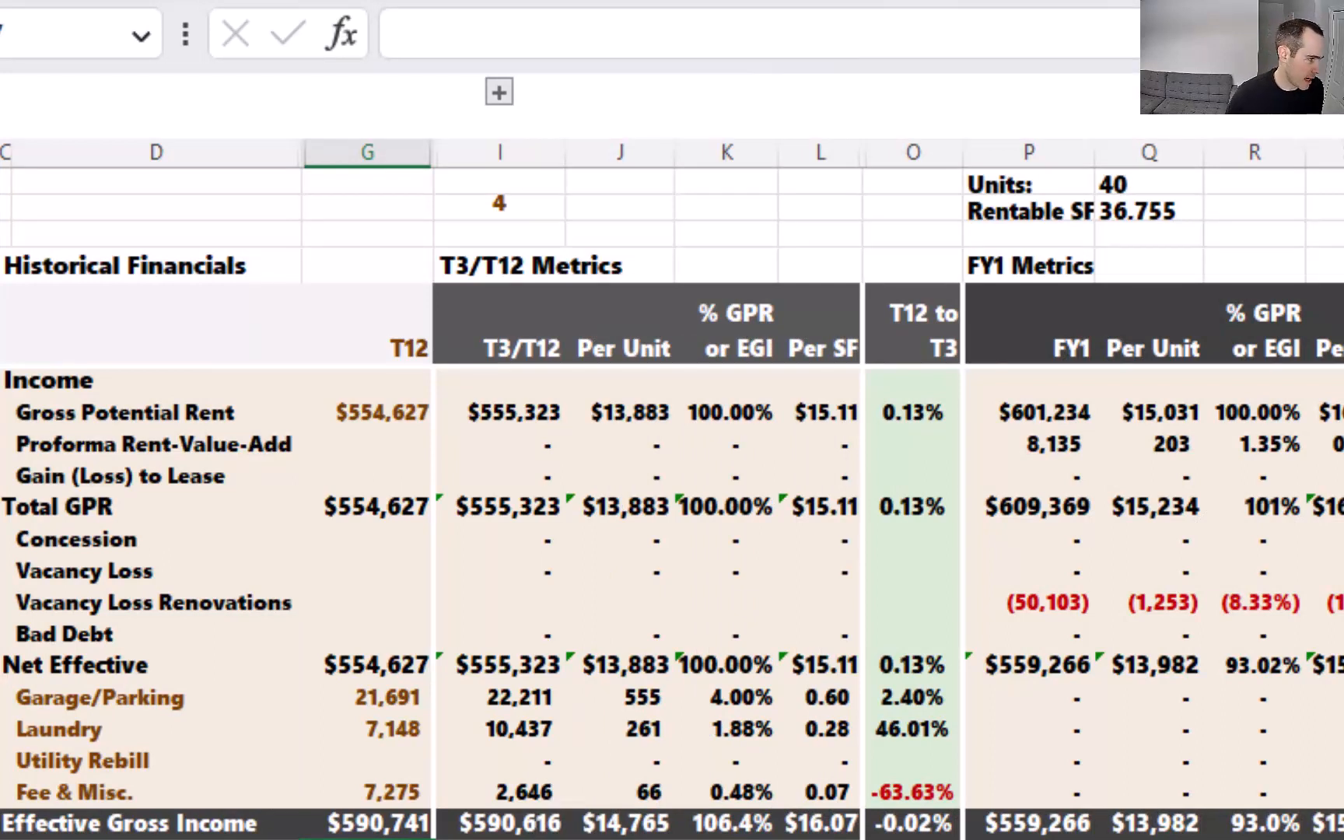
left_click(8, 760)
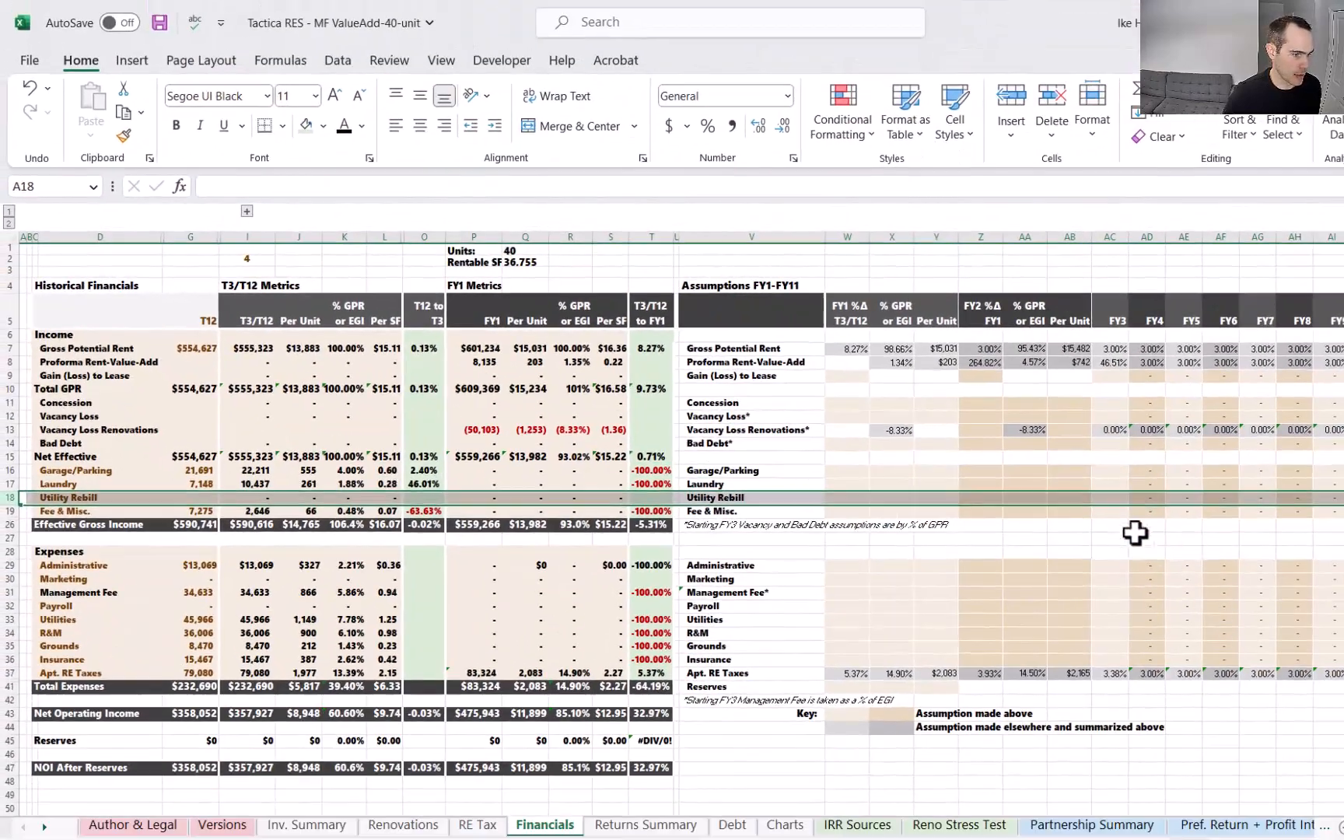
left_click(1140, 537)
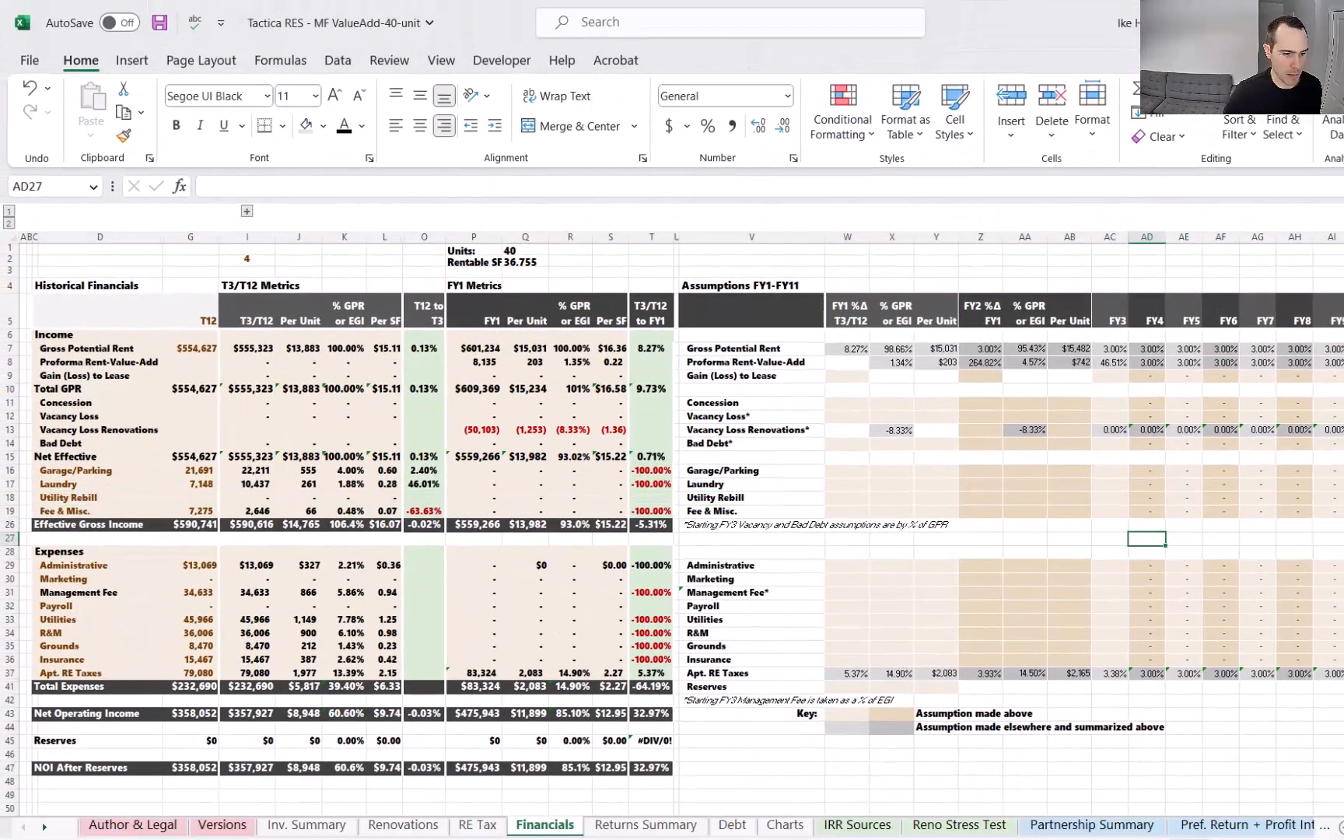
Step: Set the FY1 % GPR assumptions to -5% for Vacancy Loss and -0.5% for Bad Debt
left_click(877, 419)
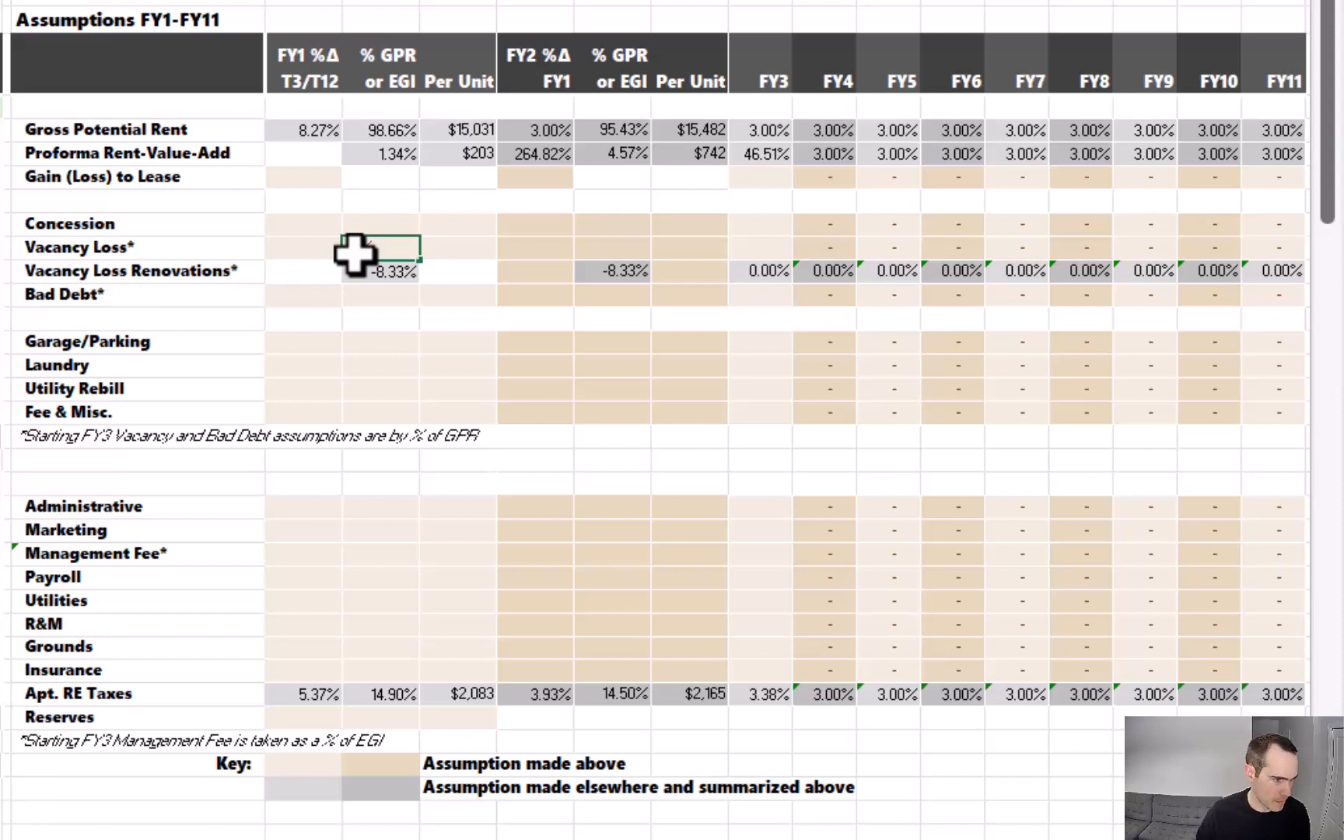
type("5")
key("Return")
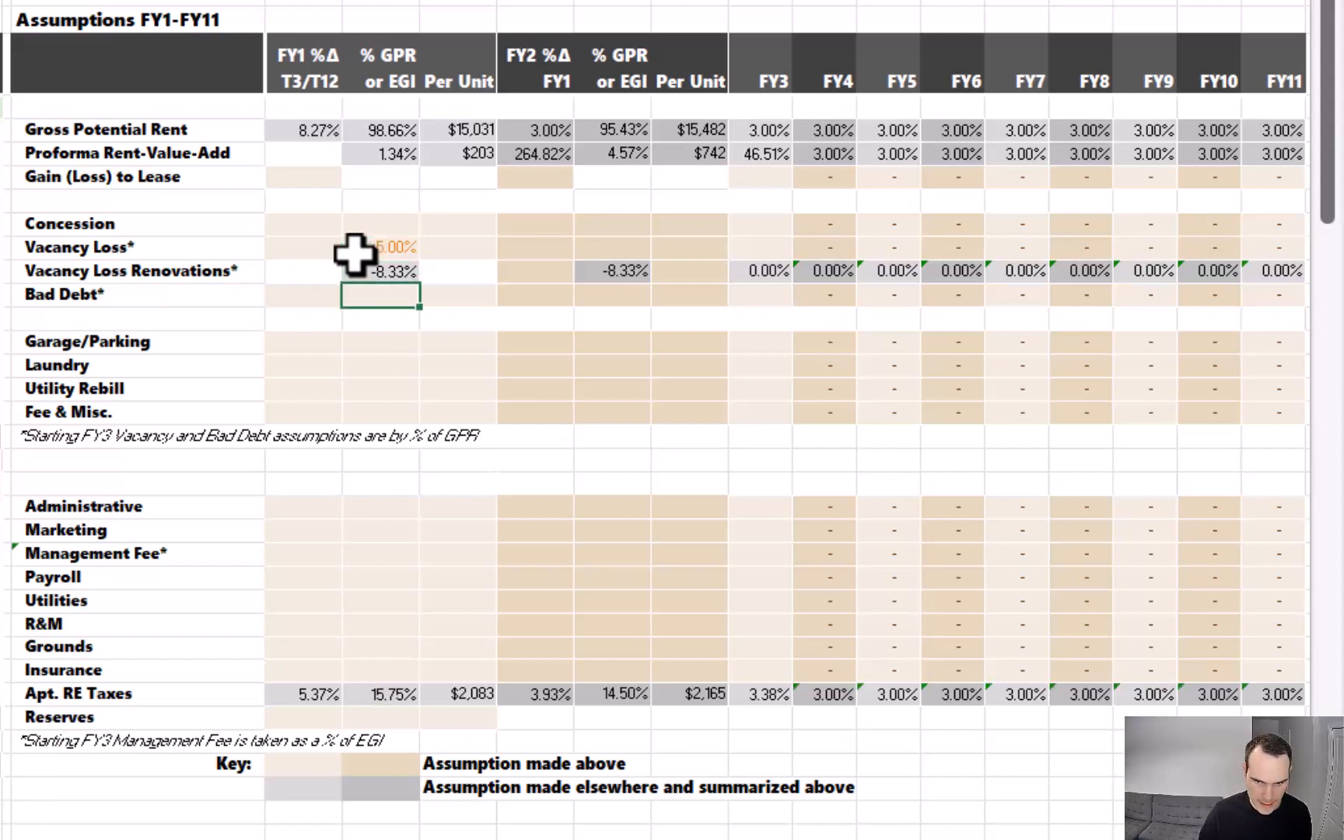
type("-0.5")
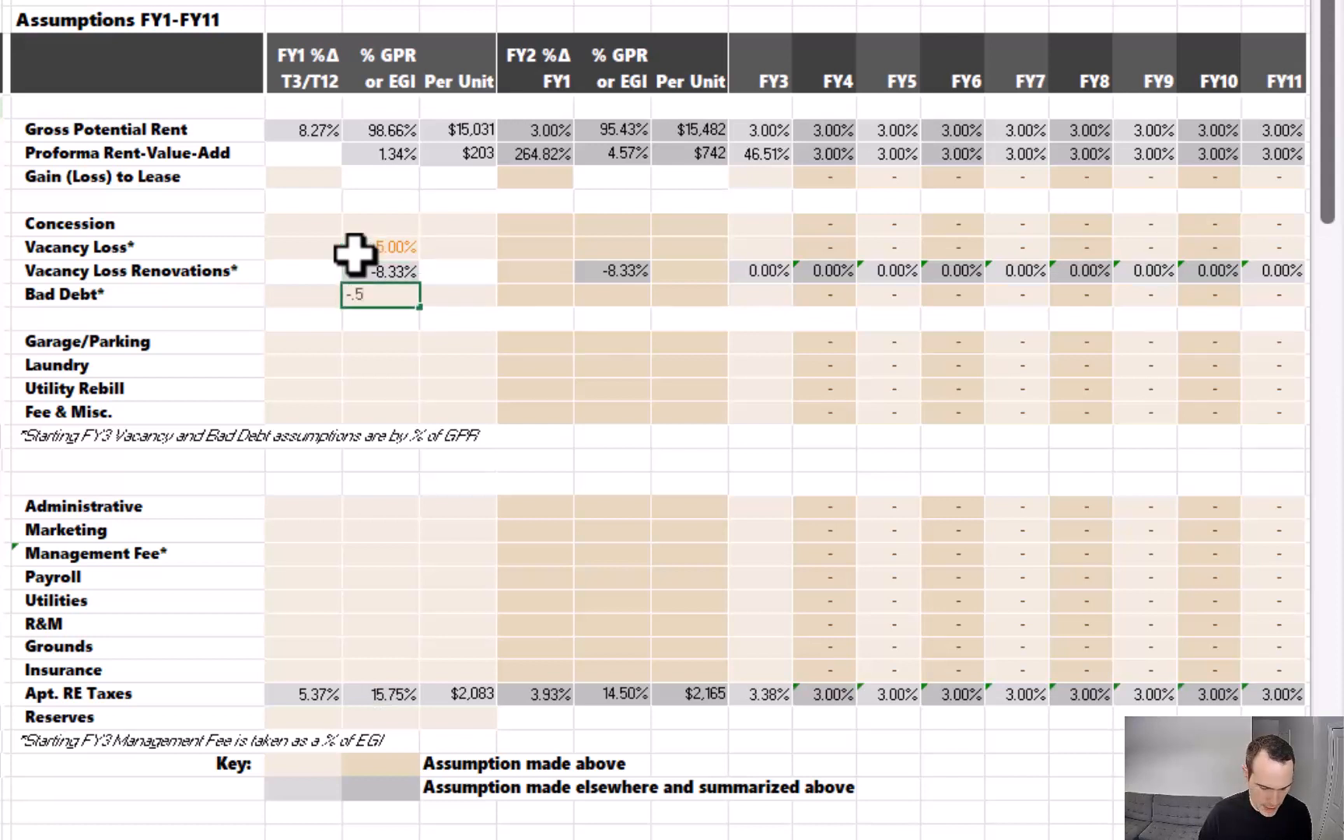
key("Return")
Step: Set the FY1 change over T3/T12 to 3% for both Garage/Parking and Laundry
key("Down")
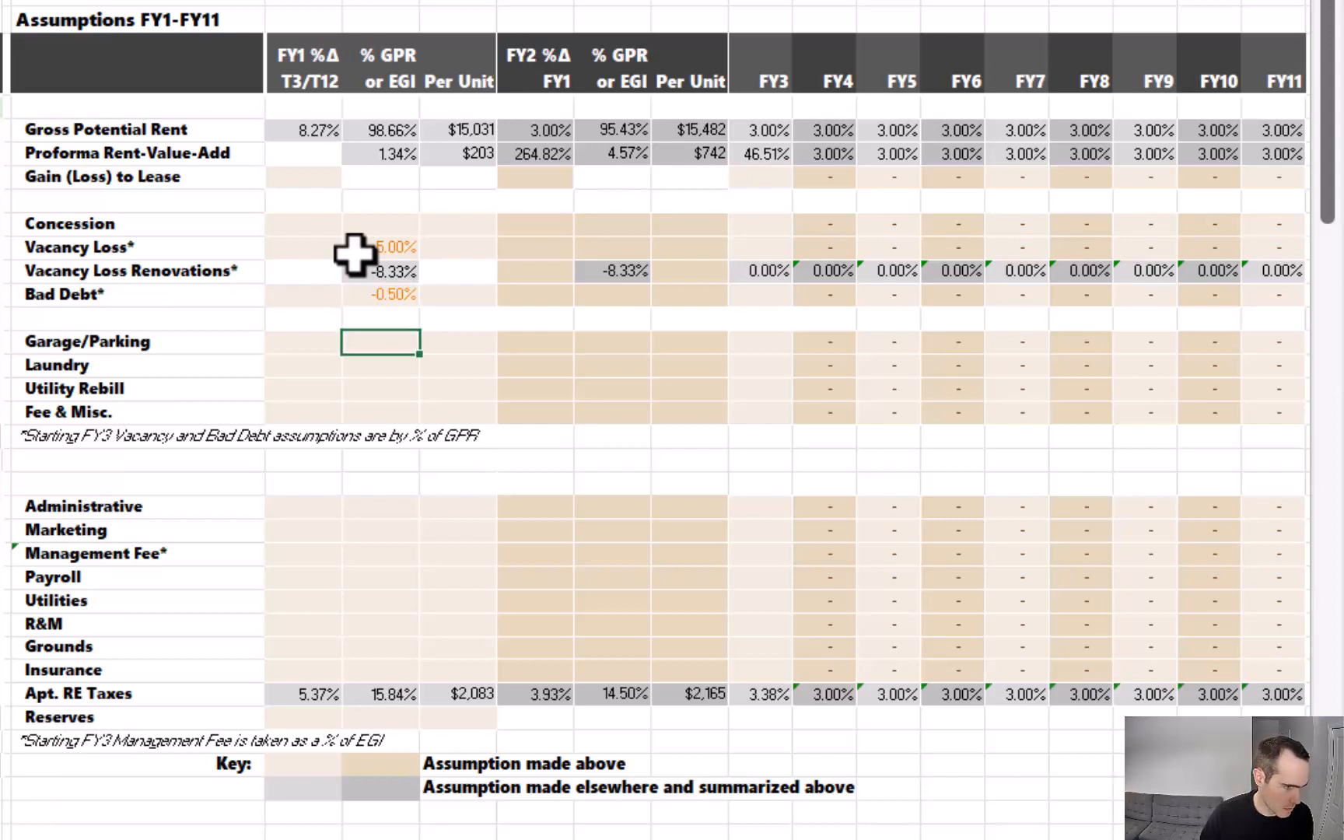
key("Left")
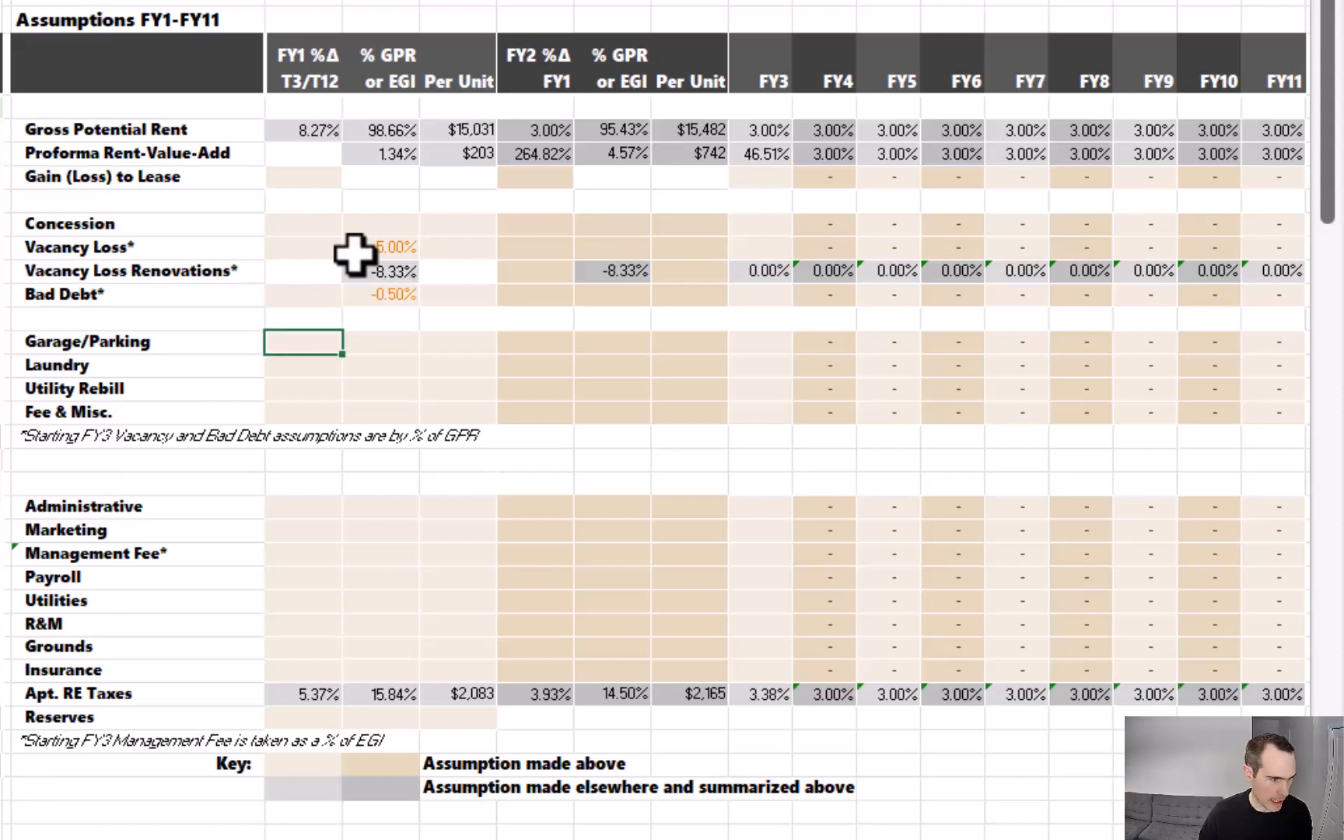
type("3")
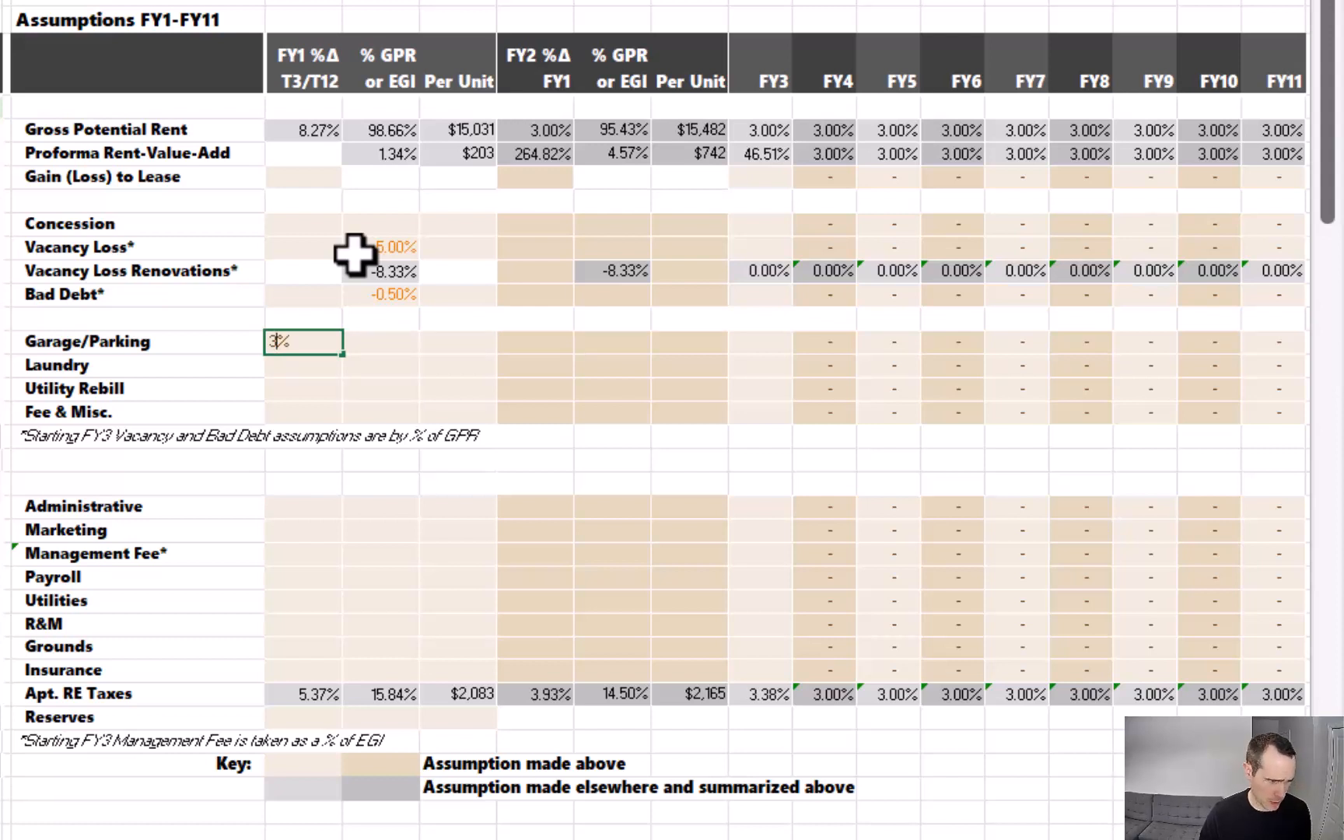
key("Return")
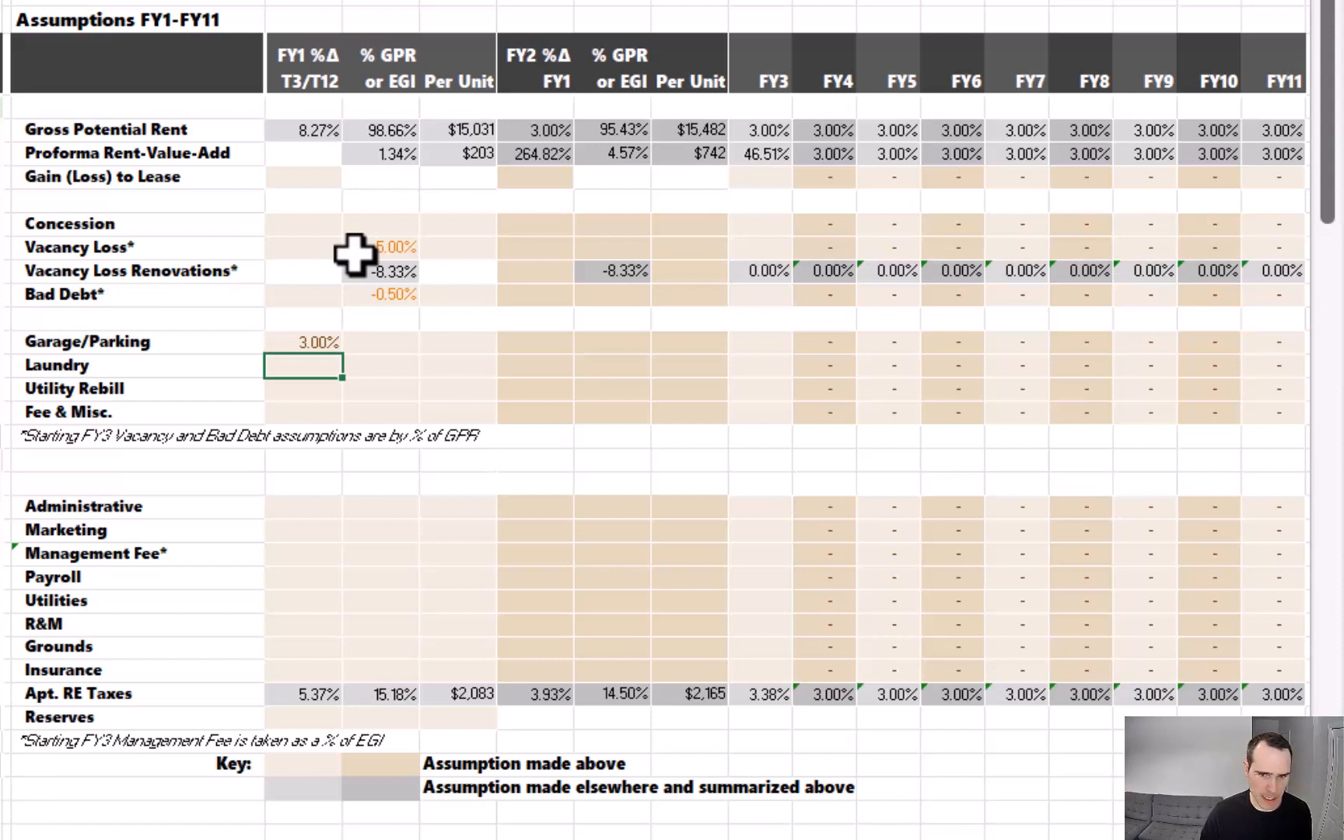
type("3%")
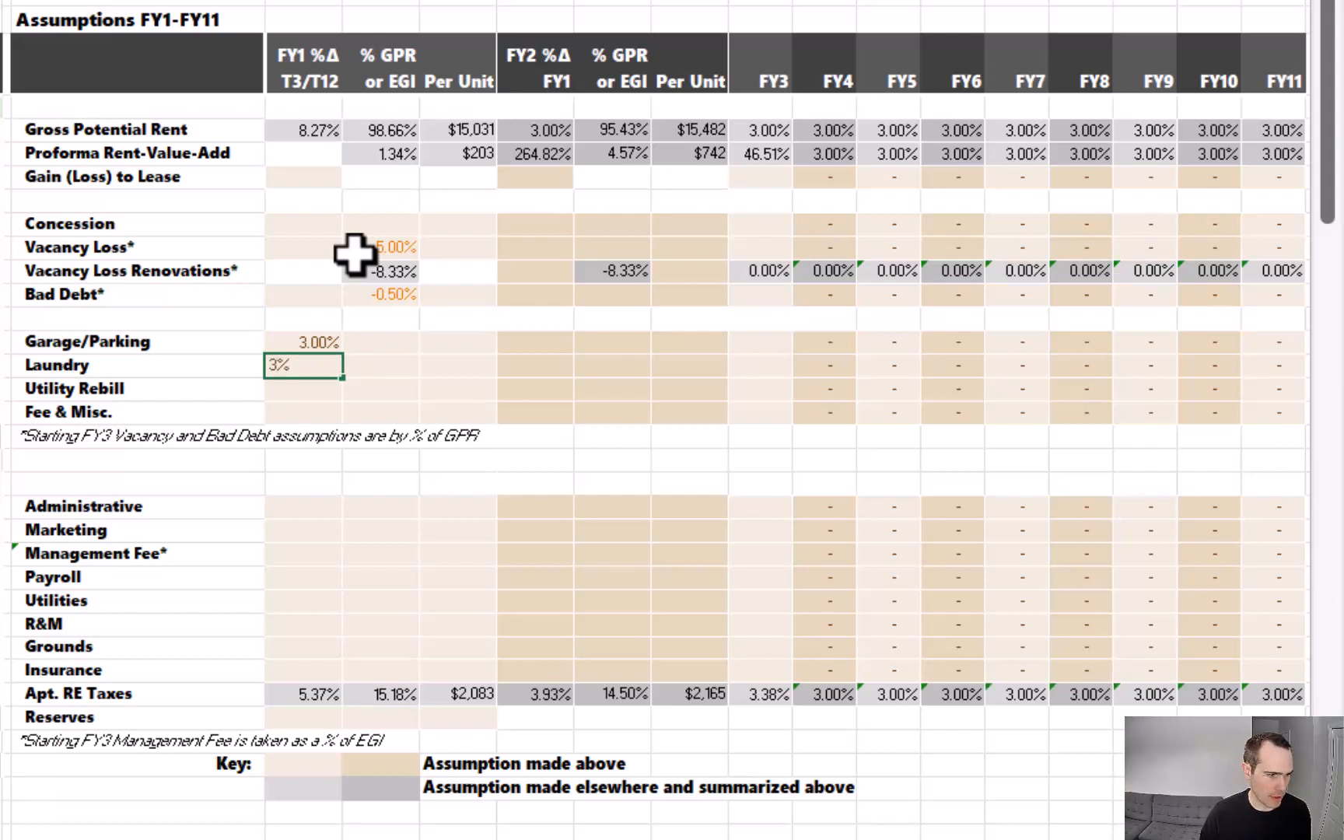
key("Return")
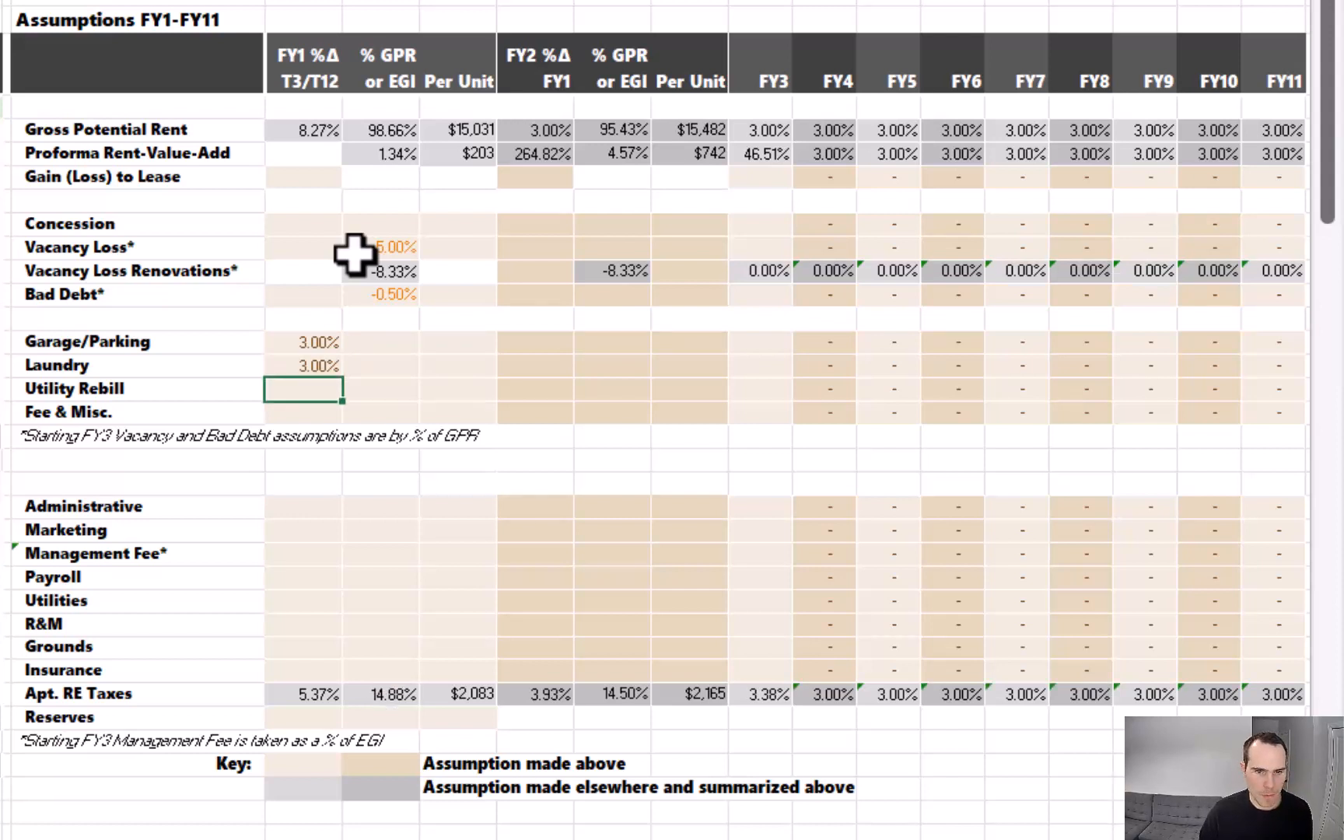
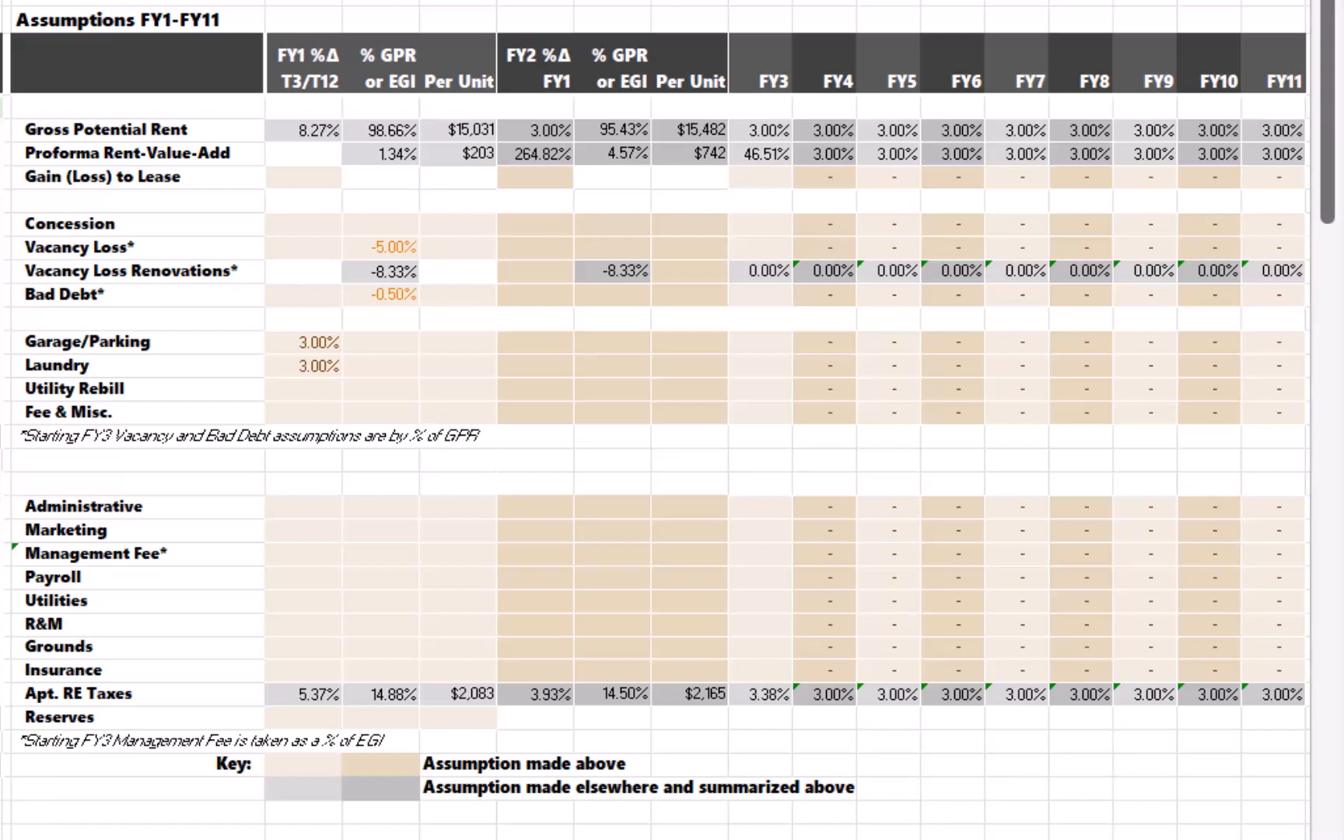
Step: Set the FY1 per-unit Fee & Misc. assumption to 7000 divided by the unit count in Q1, and check its FY1 amount
left_click(471, 409)
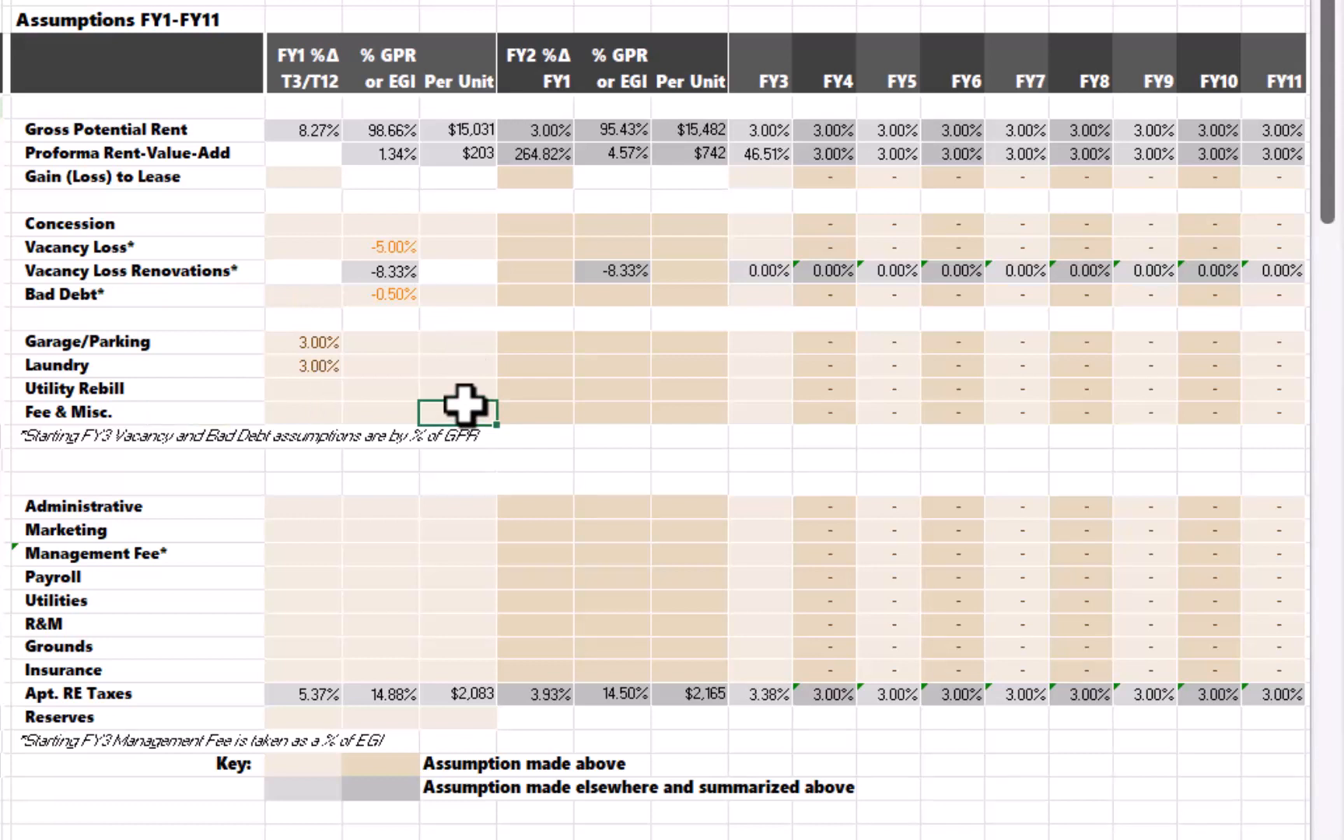
type("=7")
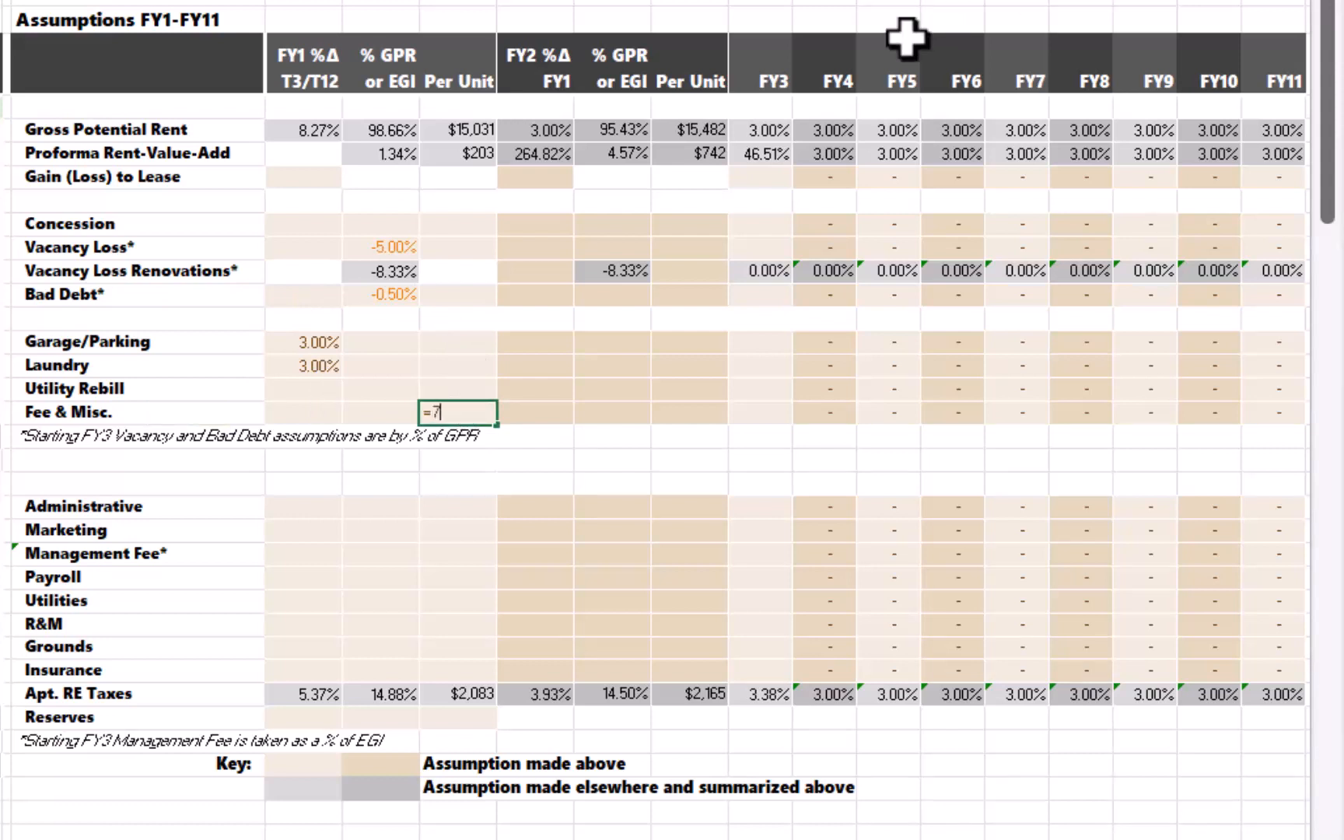
type("000/")
type("40")
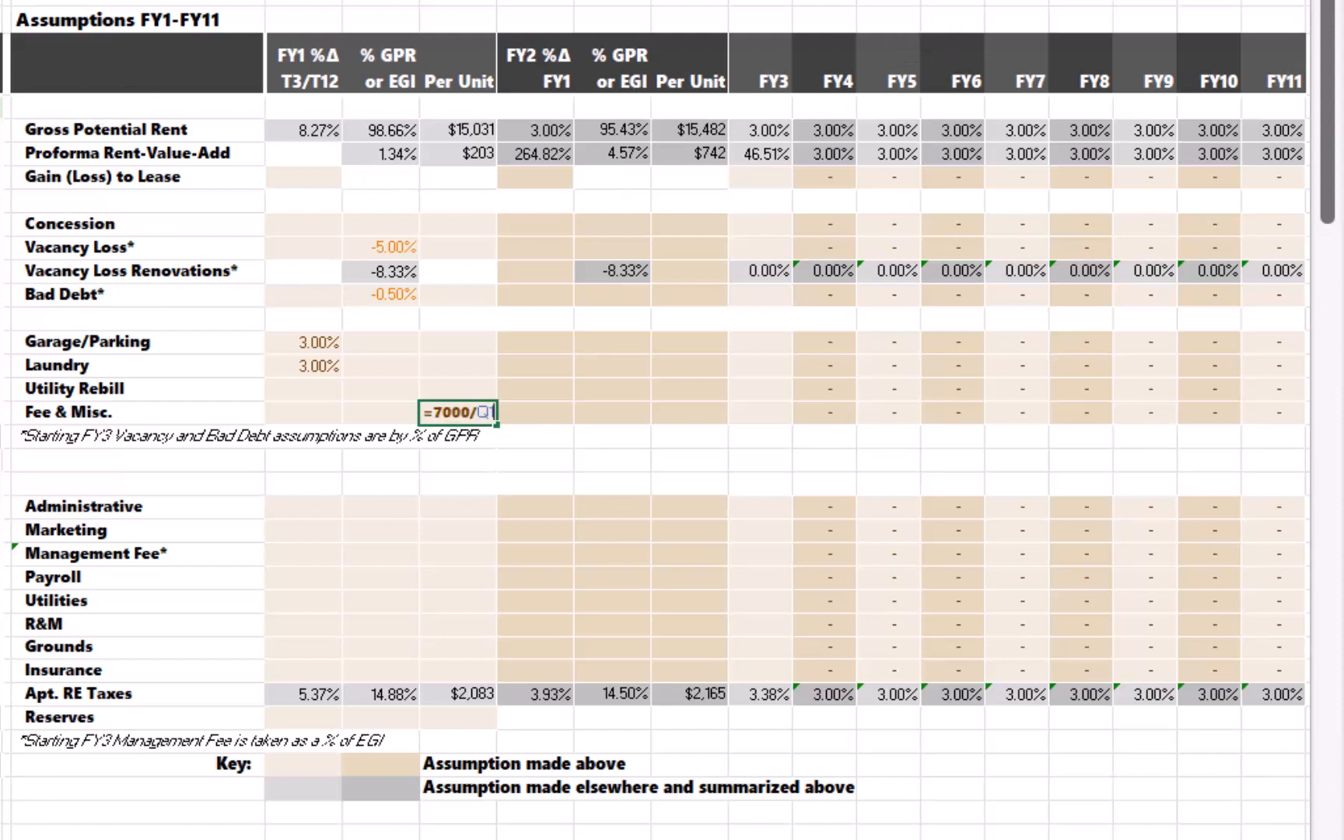
key("Return")
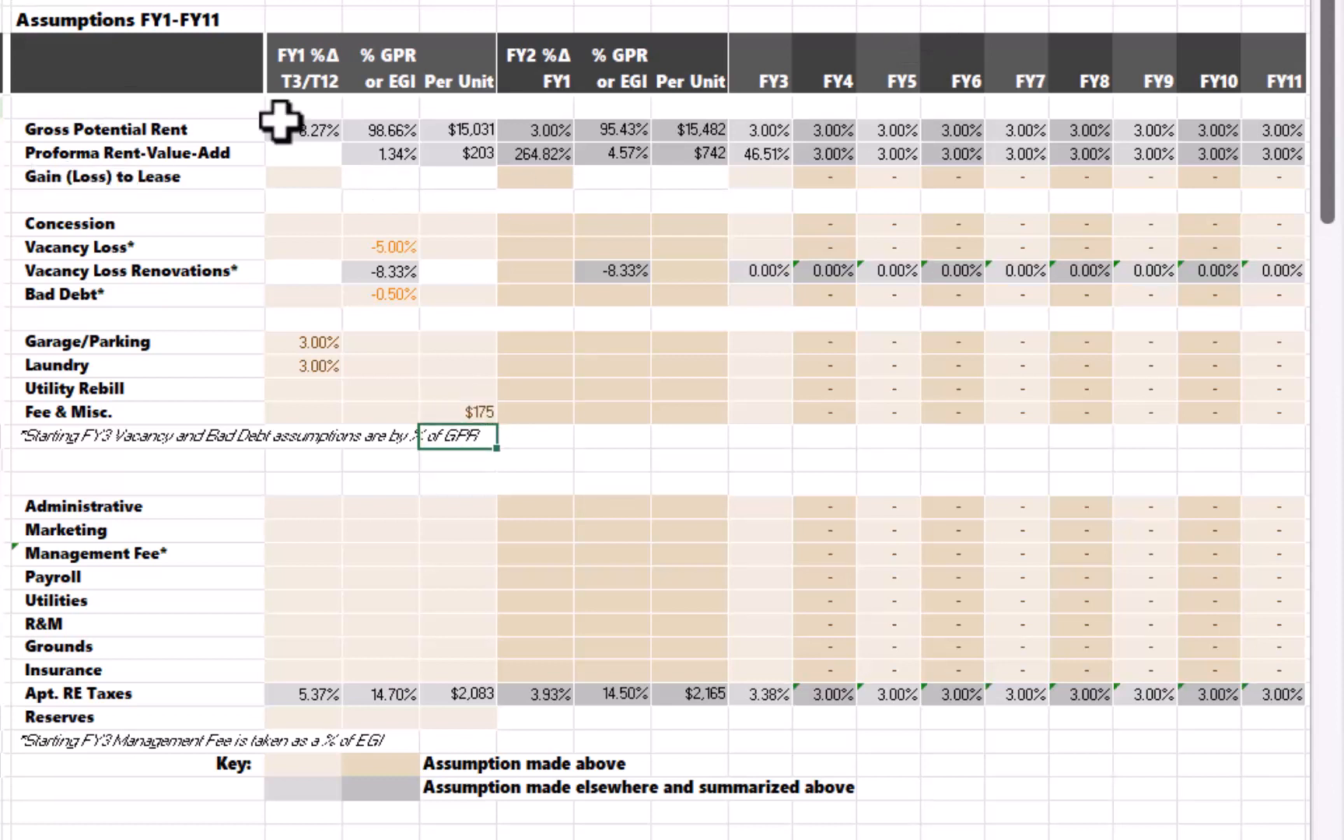
left_click(1, 388)
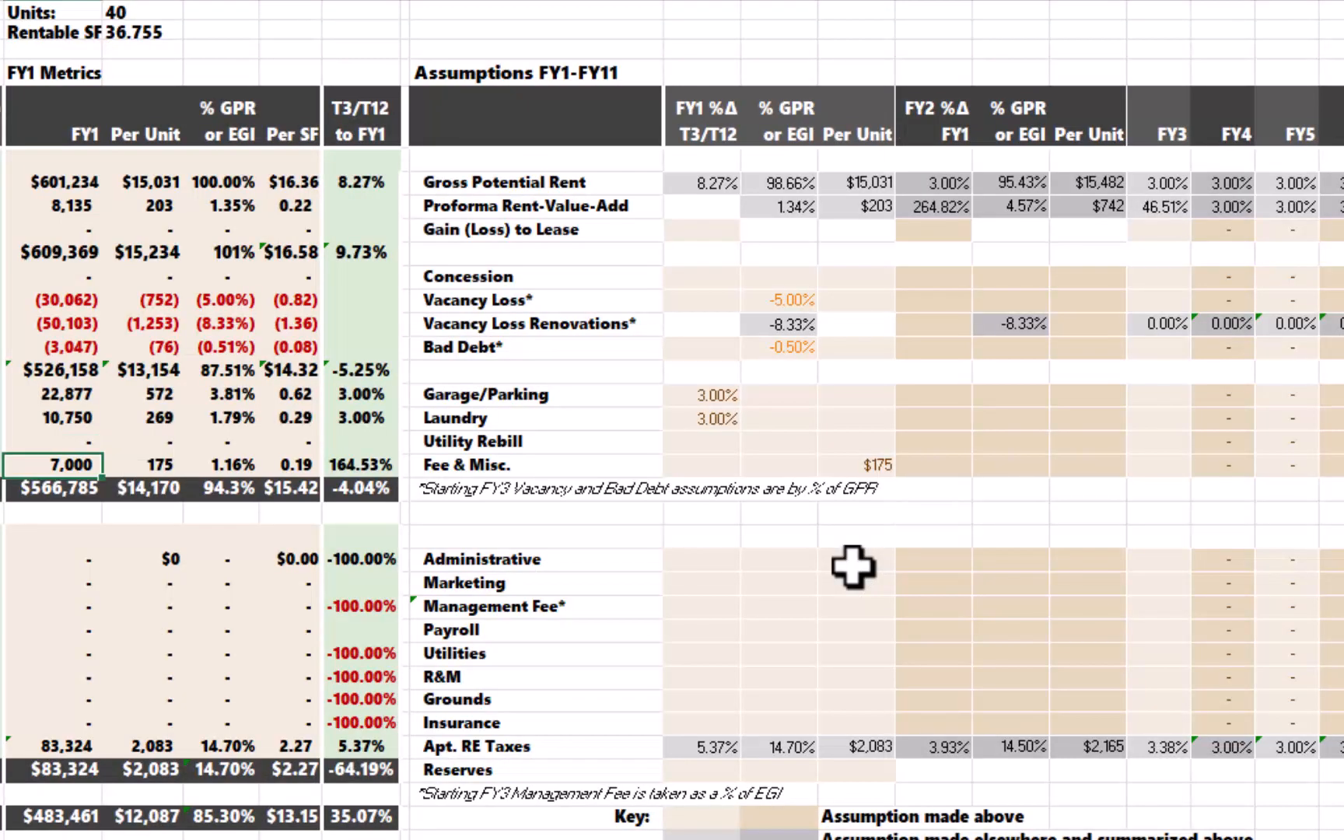
Step: Set the FY1 per-unit assumptions to 275 for Administrative and 150 for Marketing
left_click(853, 566)
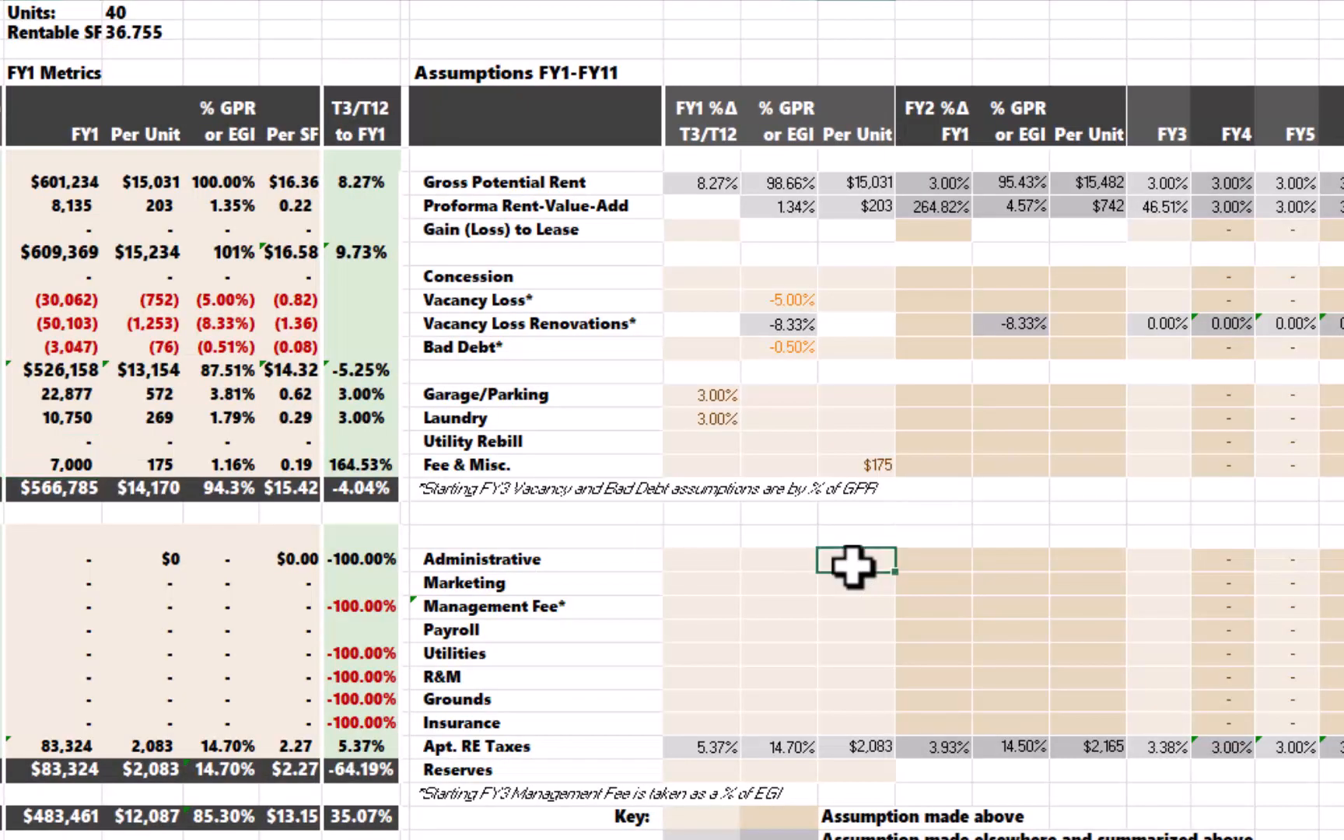
type("275")
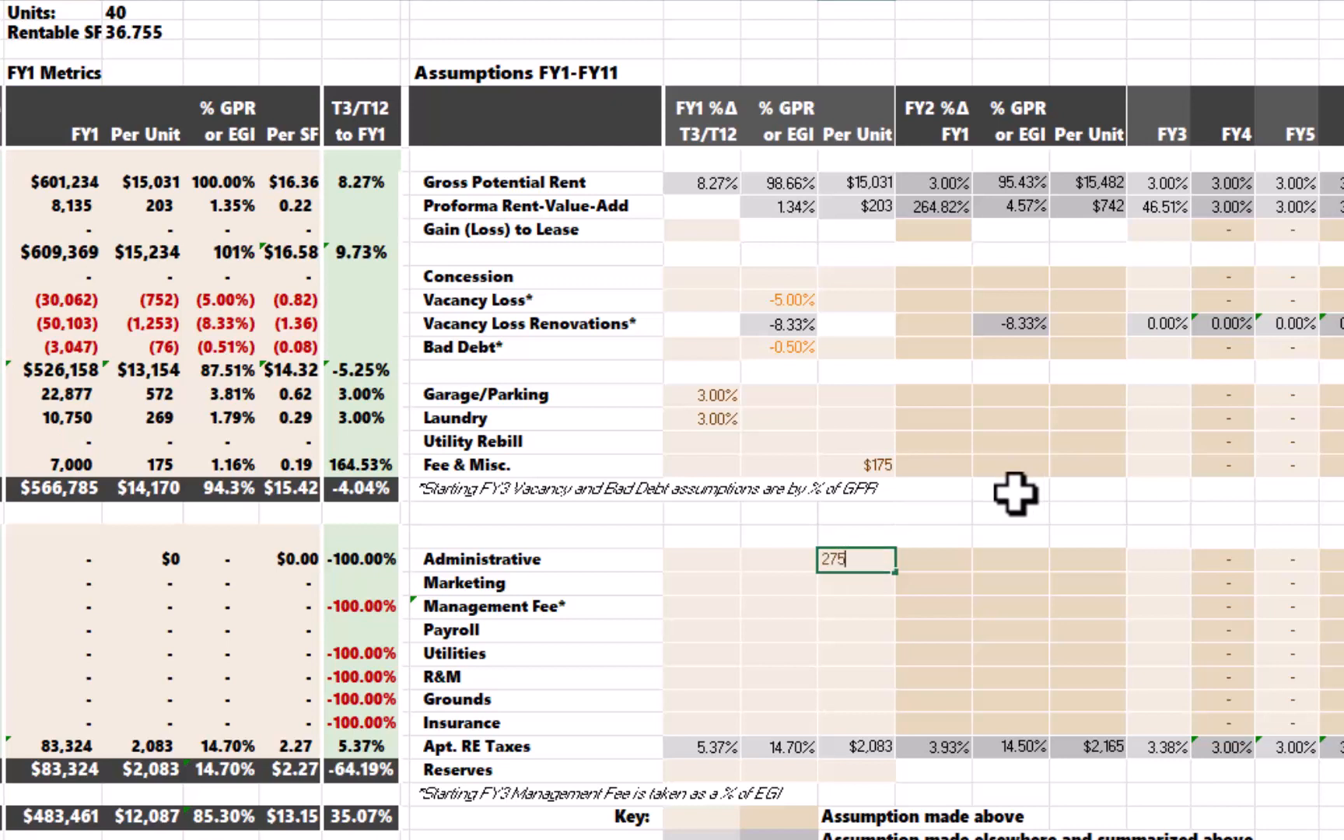
key("Return")
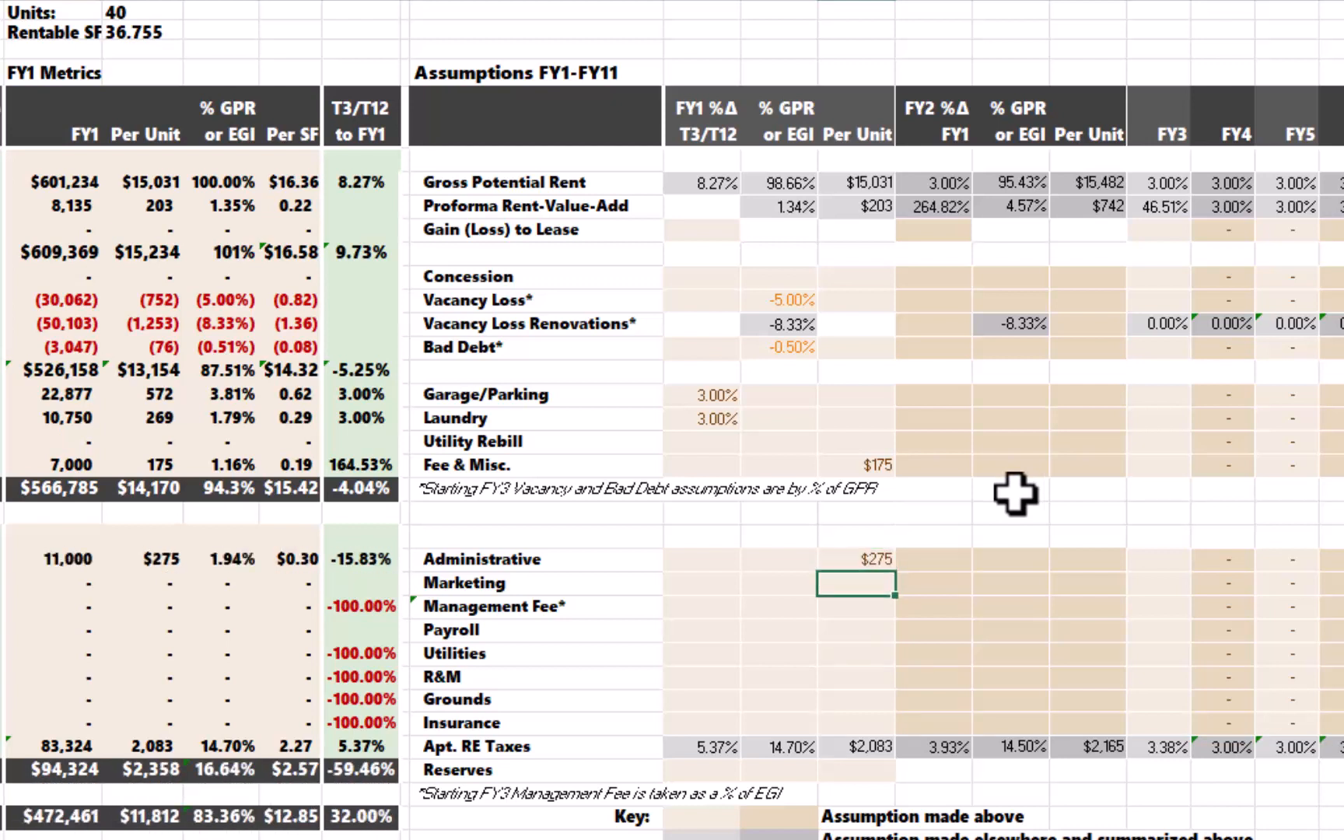
type("1")
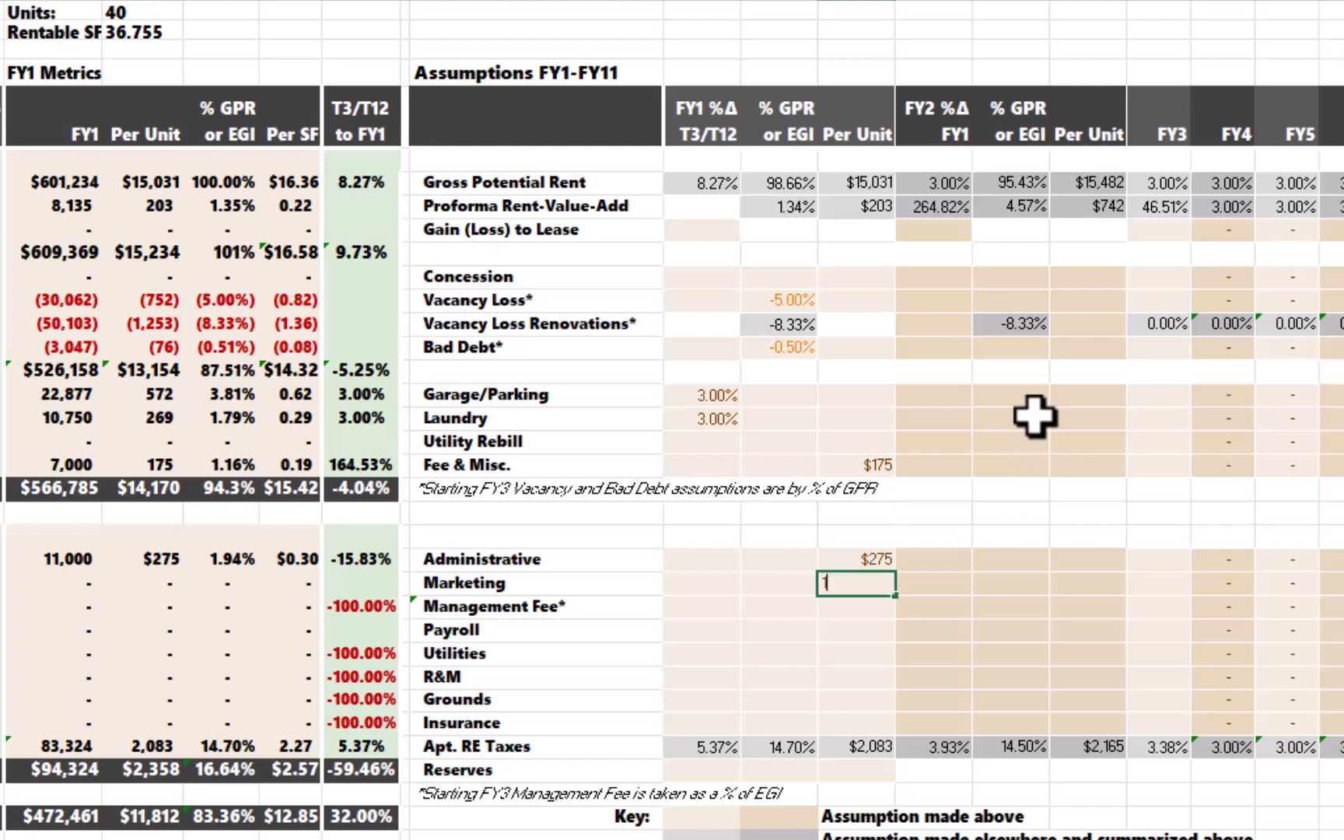
type("50")
key("Return")
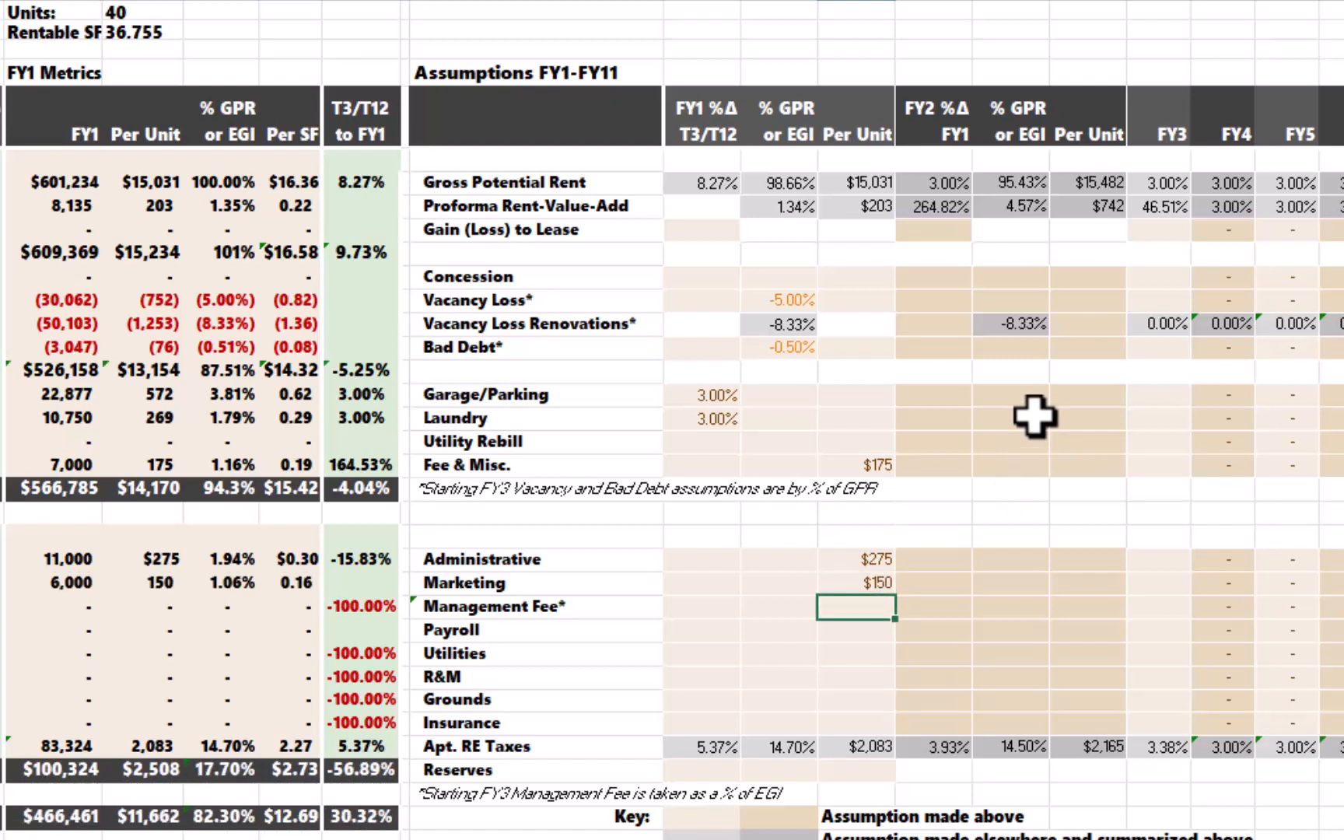
Step: Set the FY1 Management Fee assumption to 5% of EGI
left_click(794, 610)
type("5%")
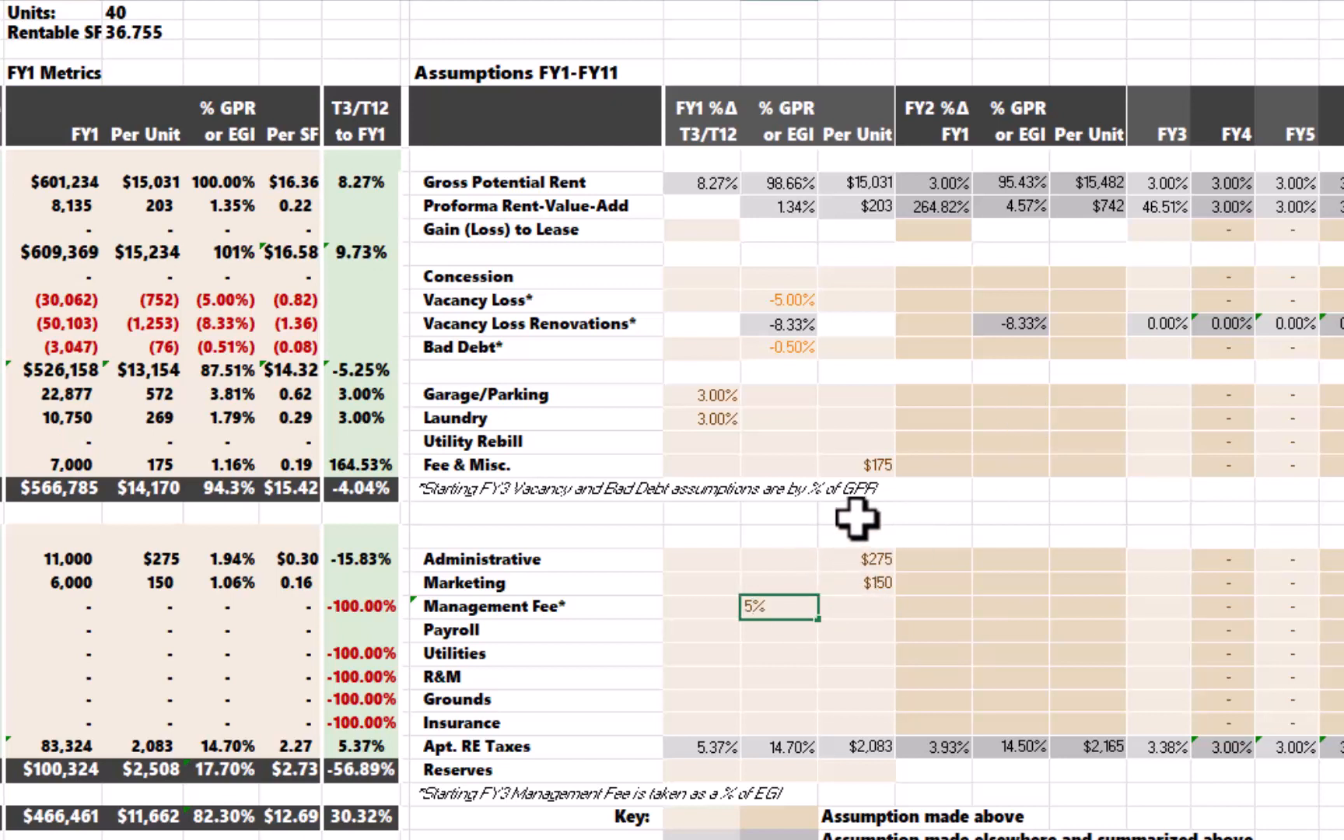
key("Return")
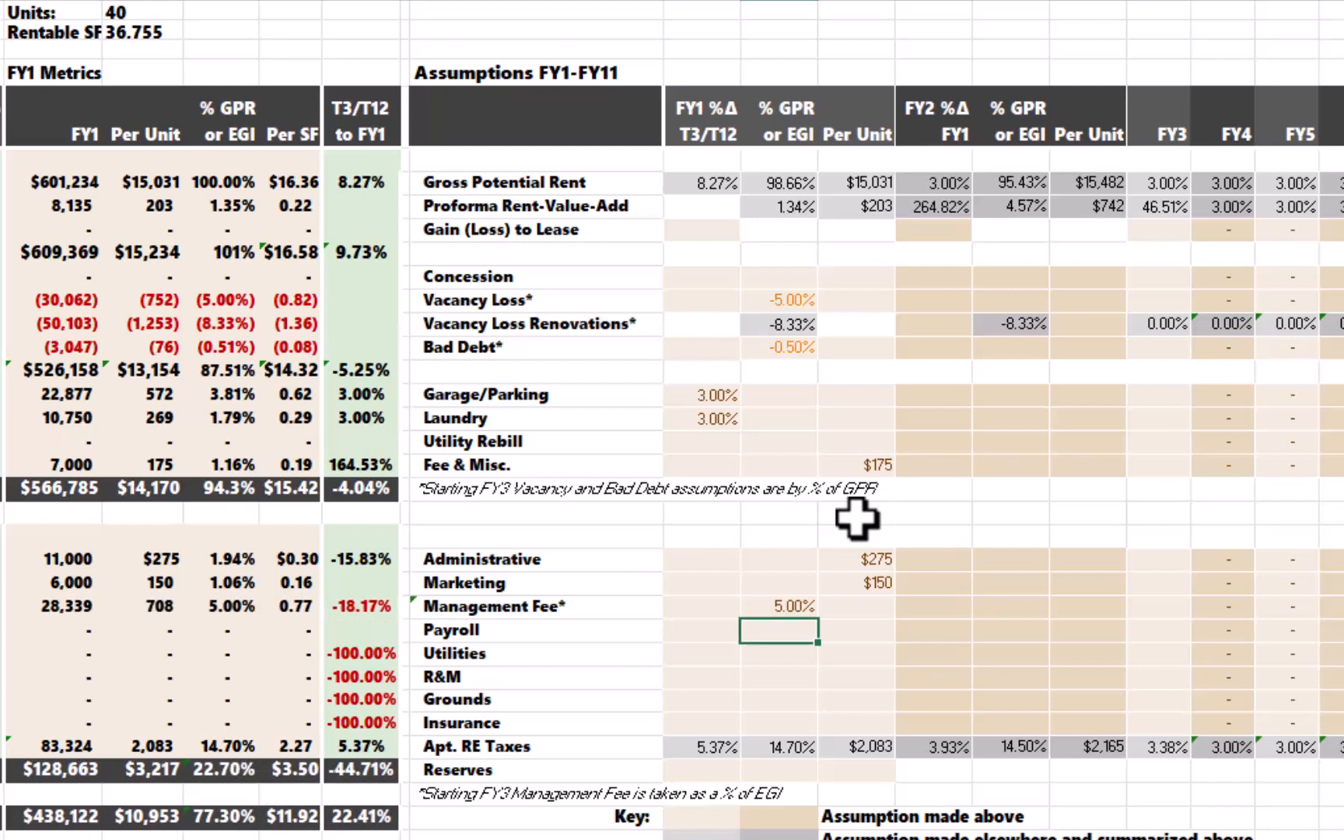
Step: Set the FY1 per-unit Payroll assumption to 65000 divided by the unit count in Q1
left_click(856, 837)
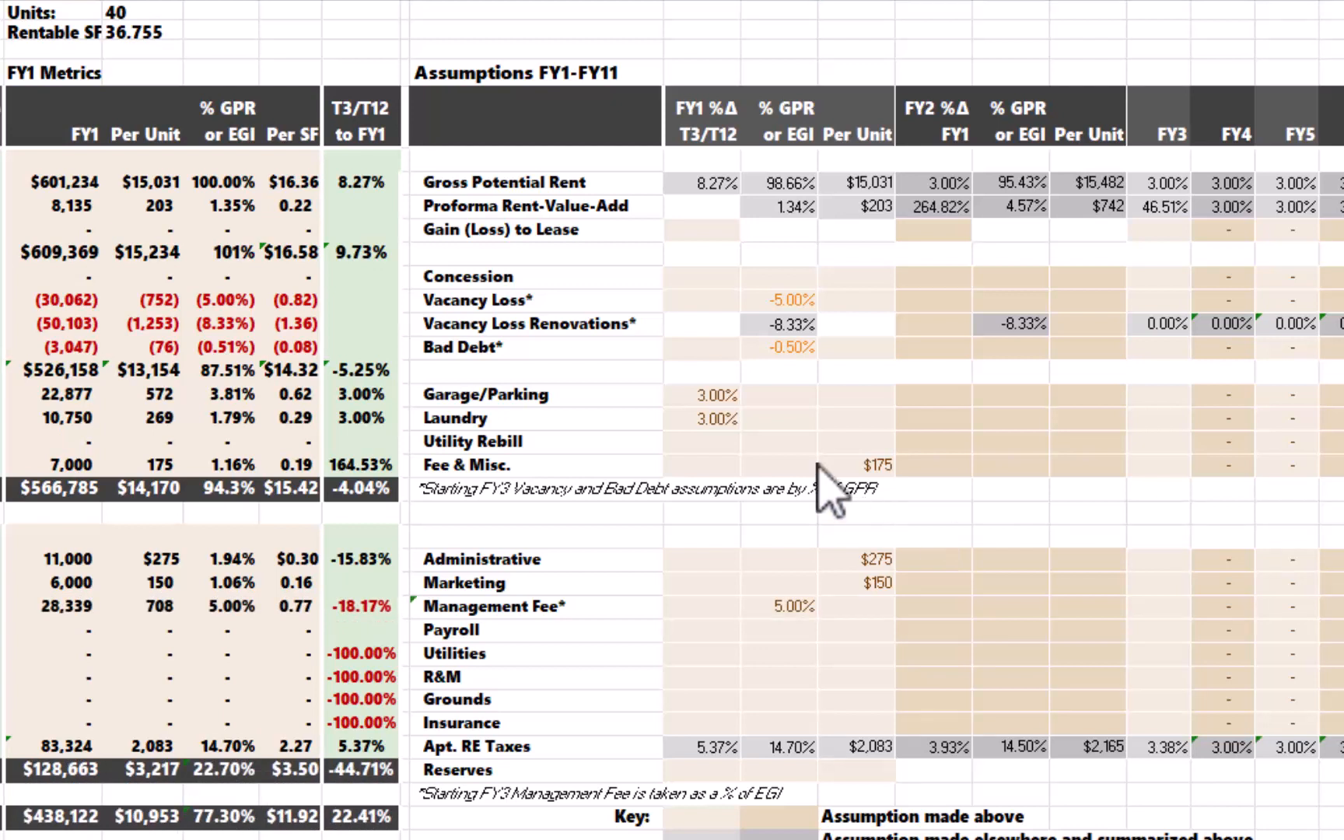
left_click(873, 627)
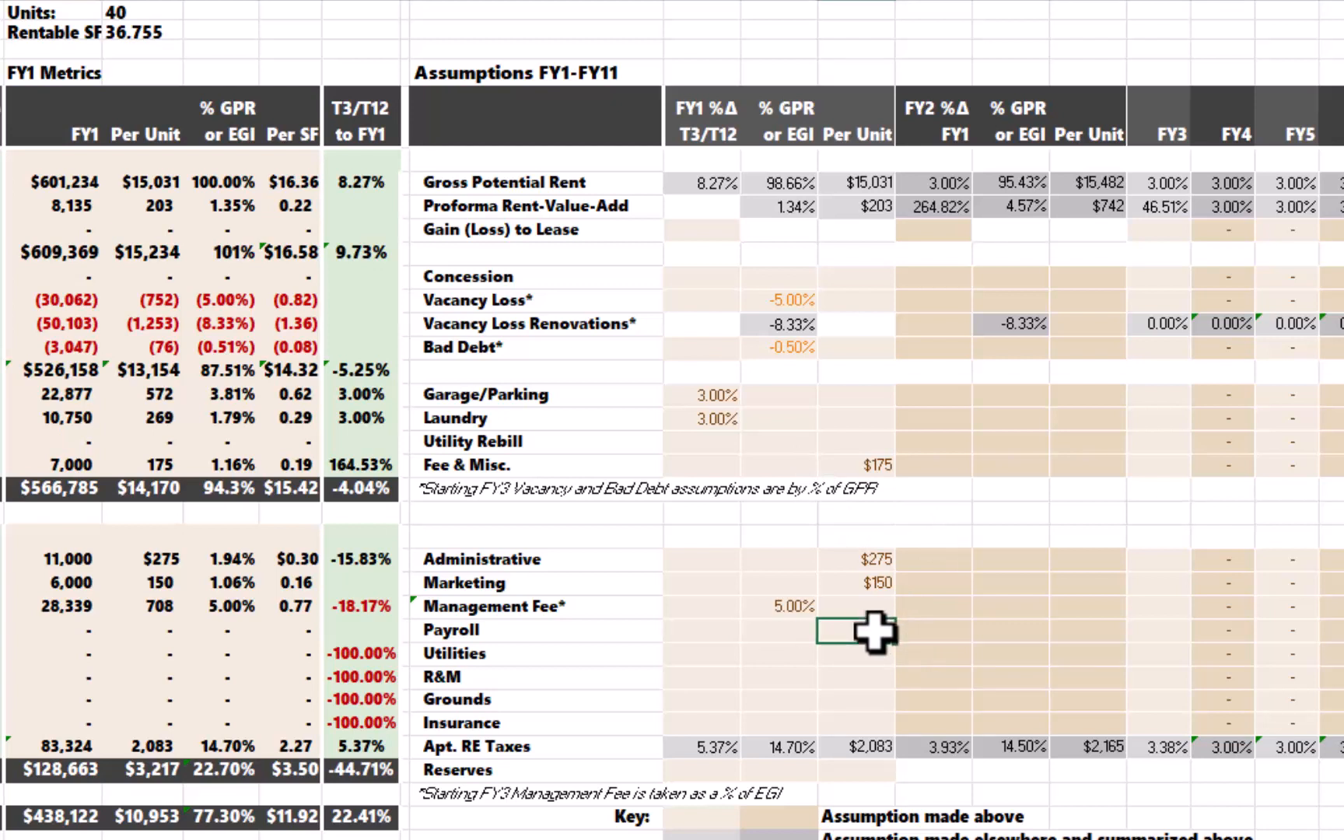
type("=65000/")
left_click(125, 12)
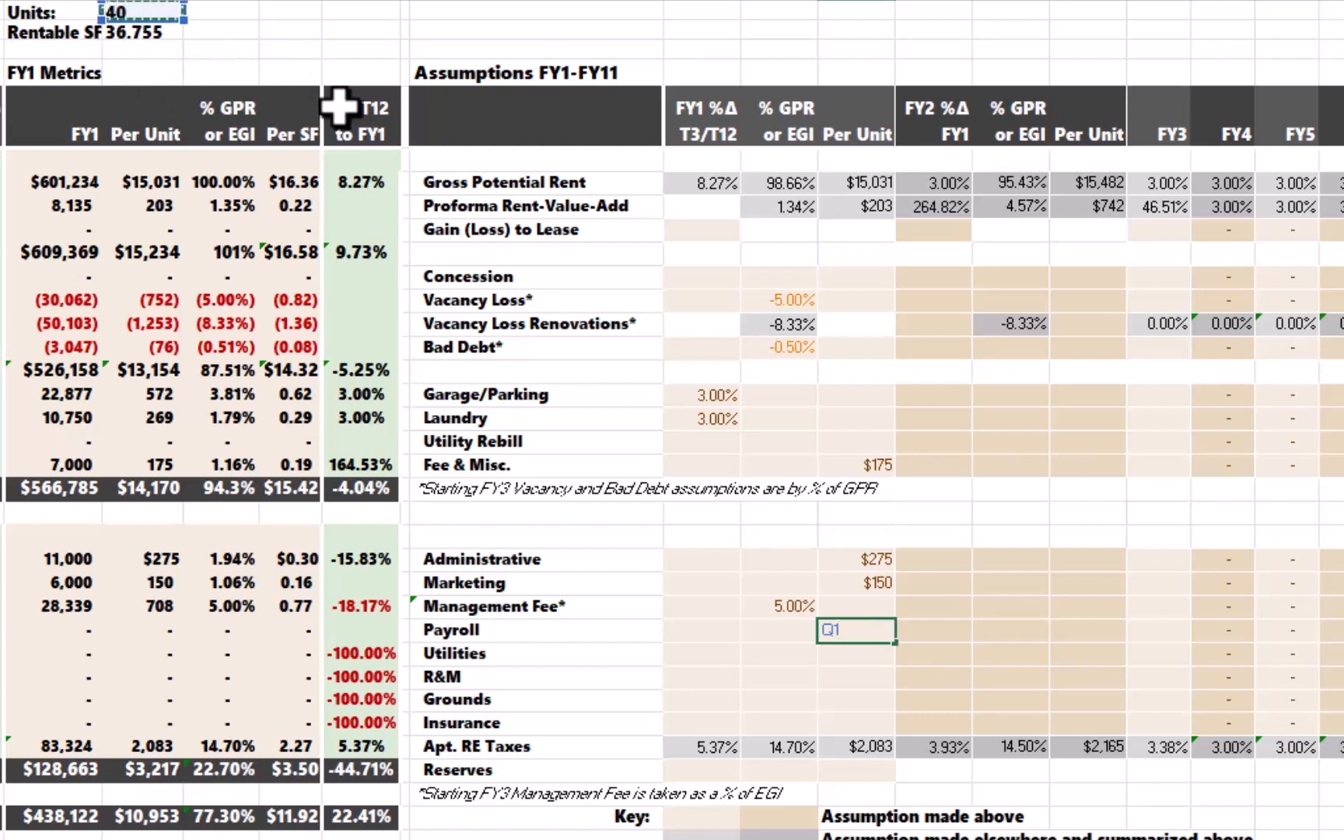
key("Return")
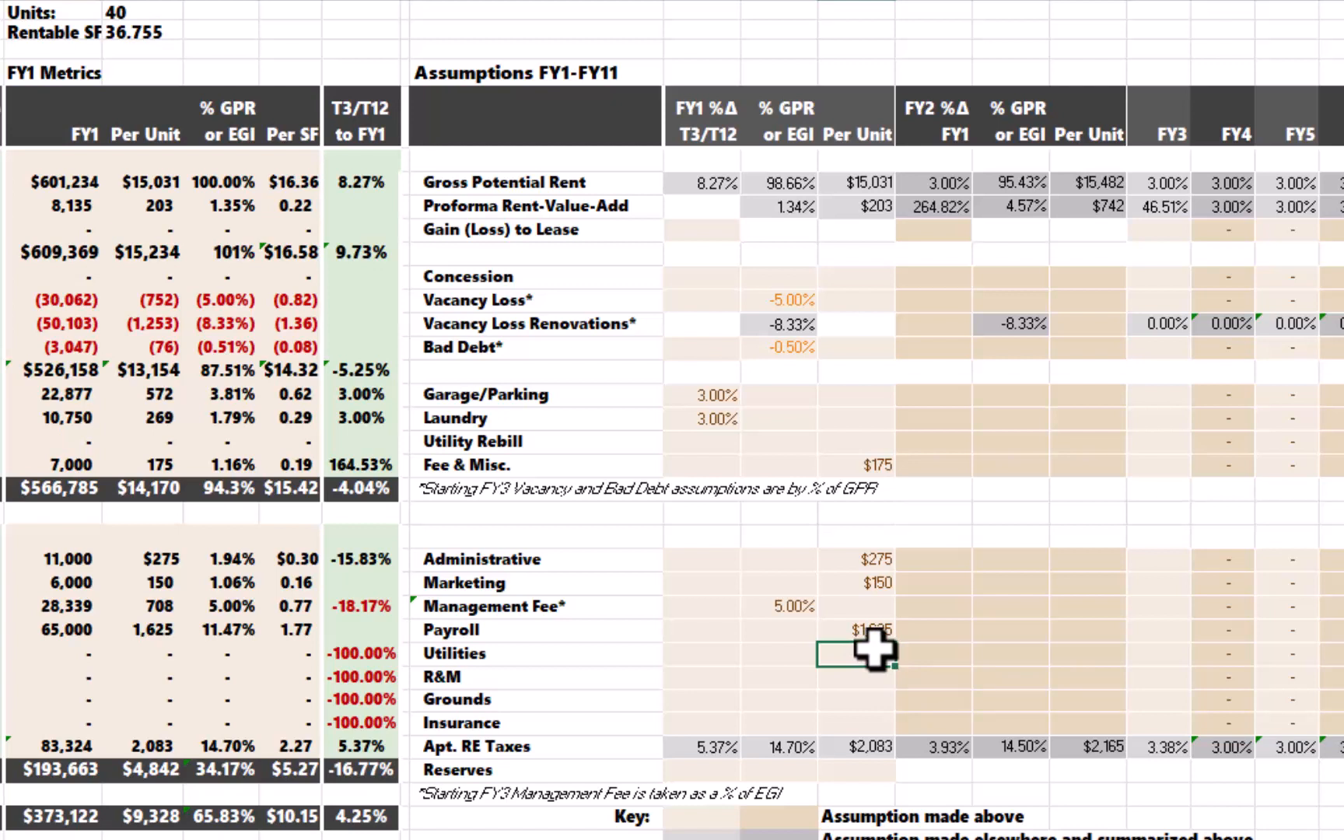
Step: Set the FY1 per-unit assumptions to 1000 for Utilities and 850 for R&M
type("1000")
key("Return")
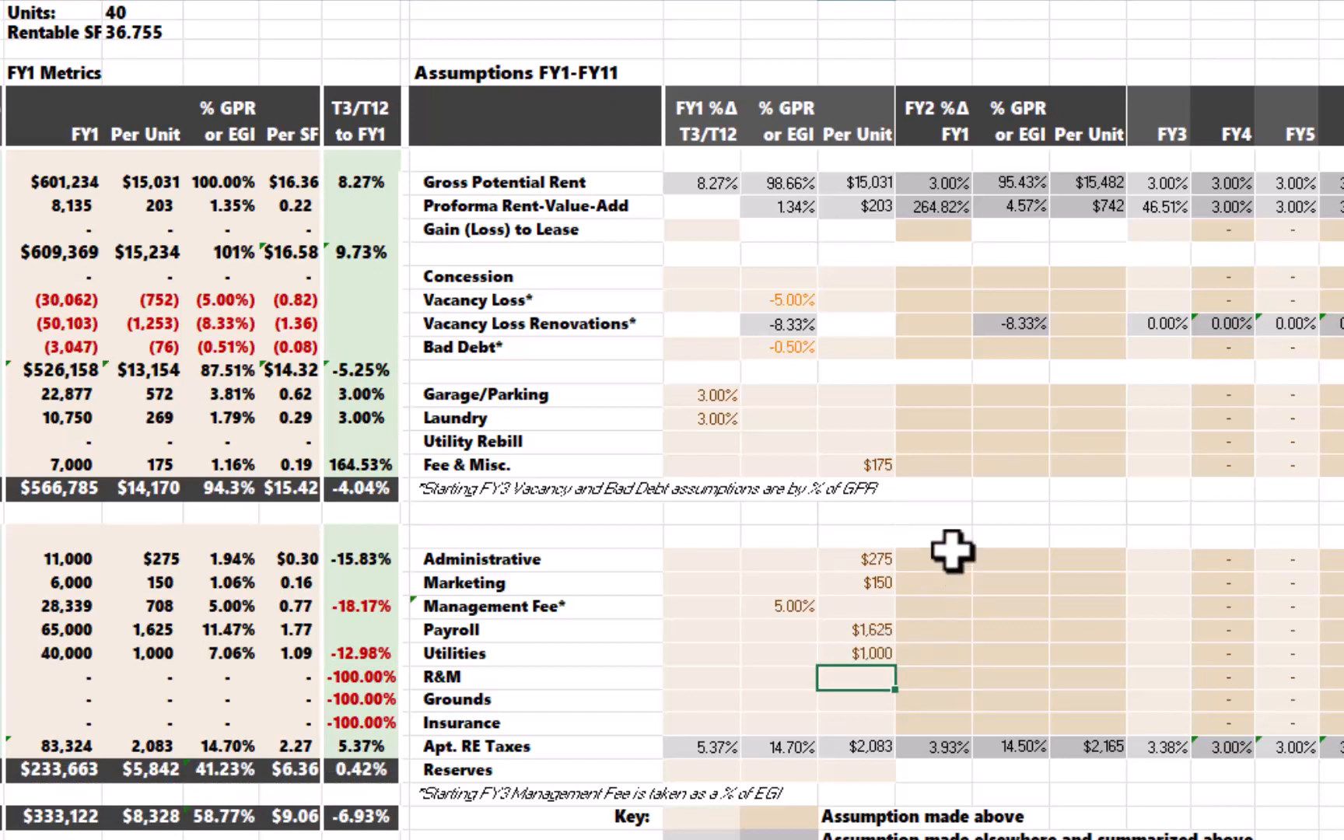
type("850")
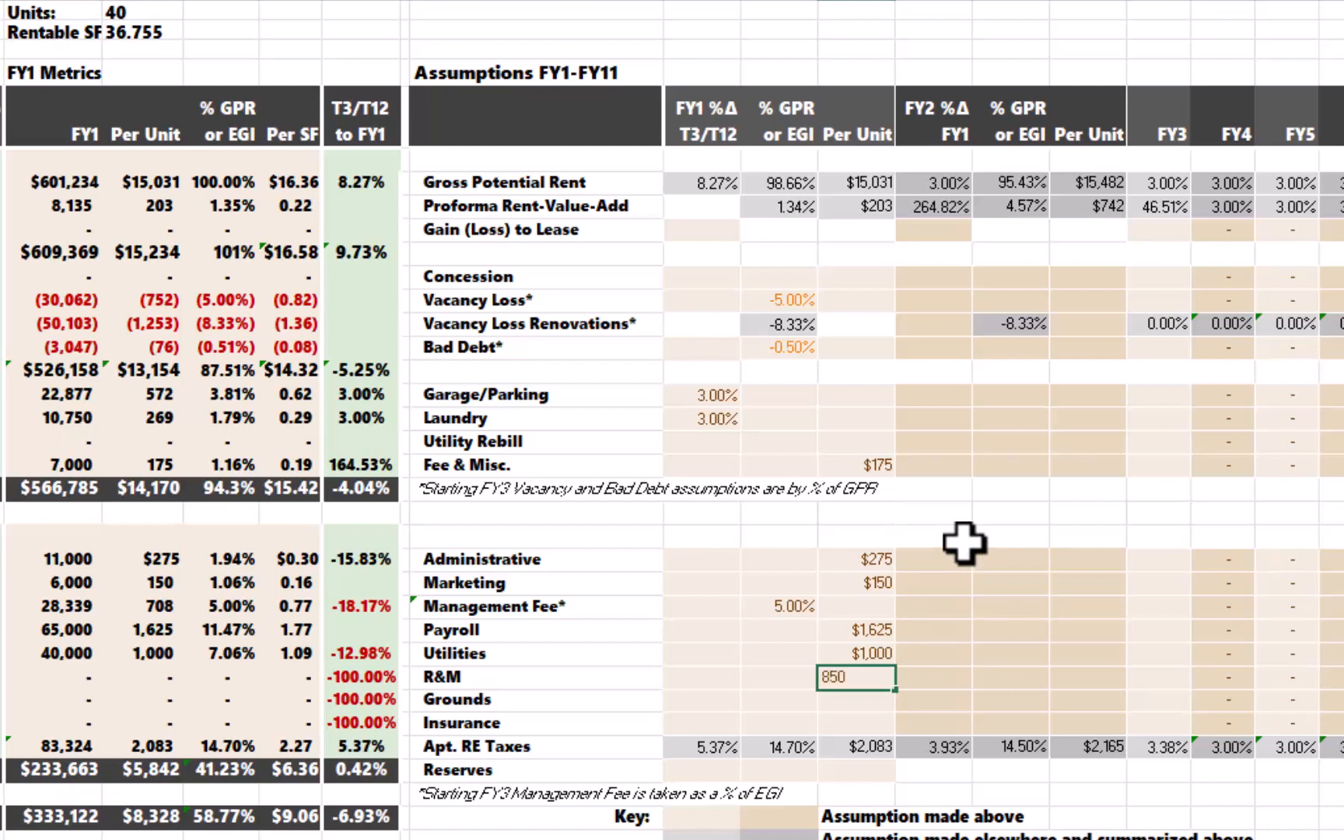
key("Return")
Step: Set the FY1 change over T3/T12 for Grounds to 3%
key("Left")
key("Left")
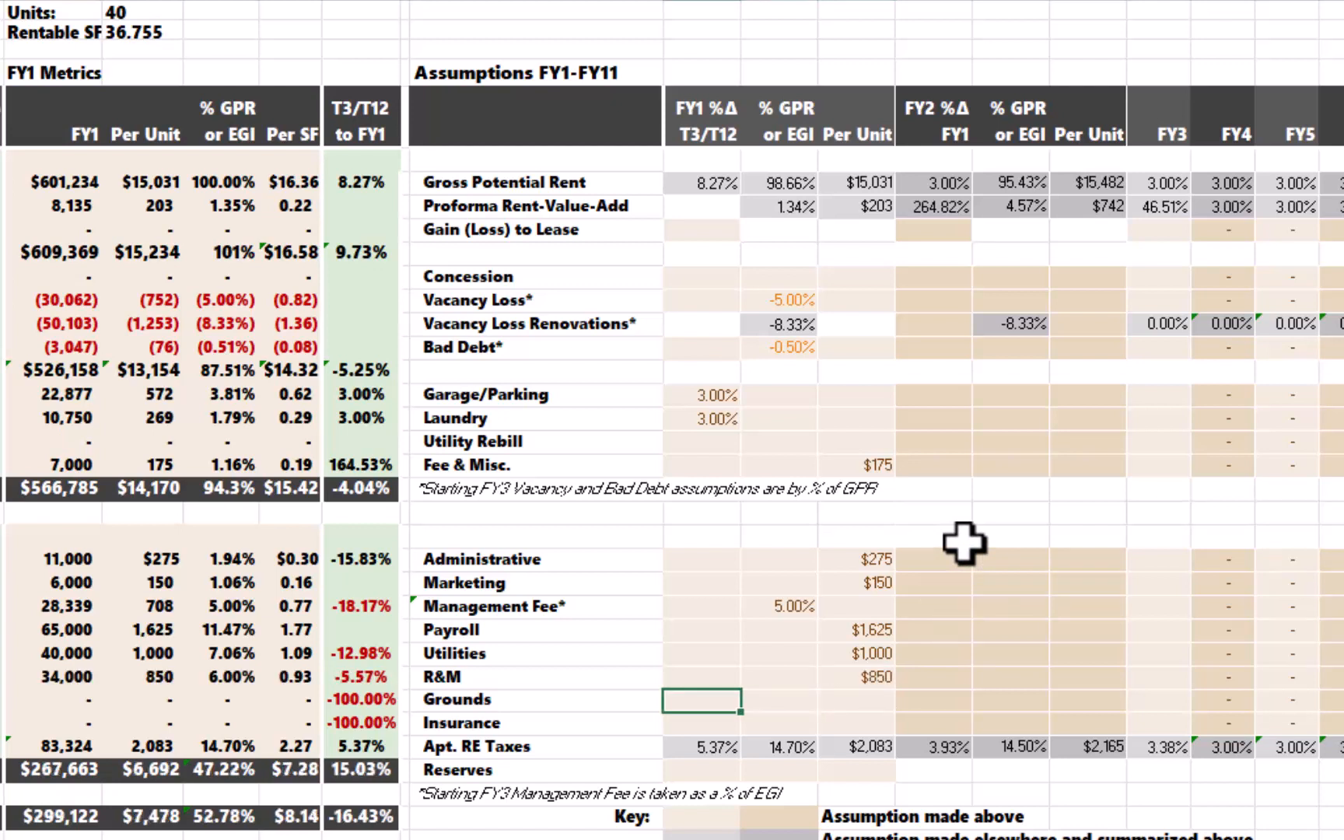
type("3")
key("Return")
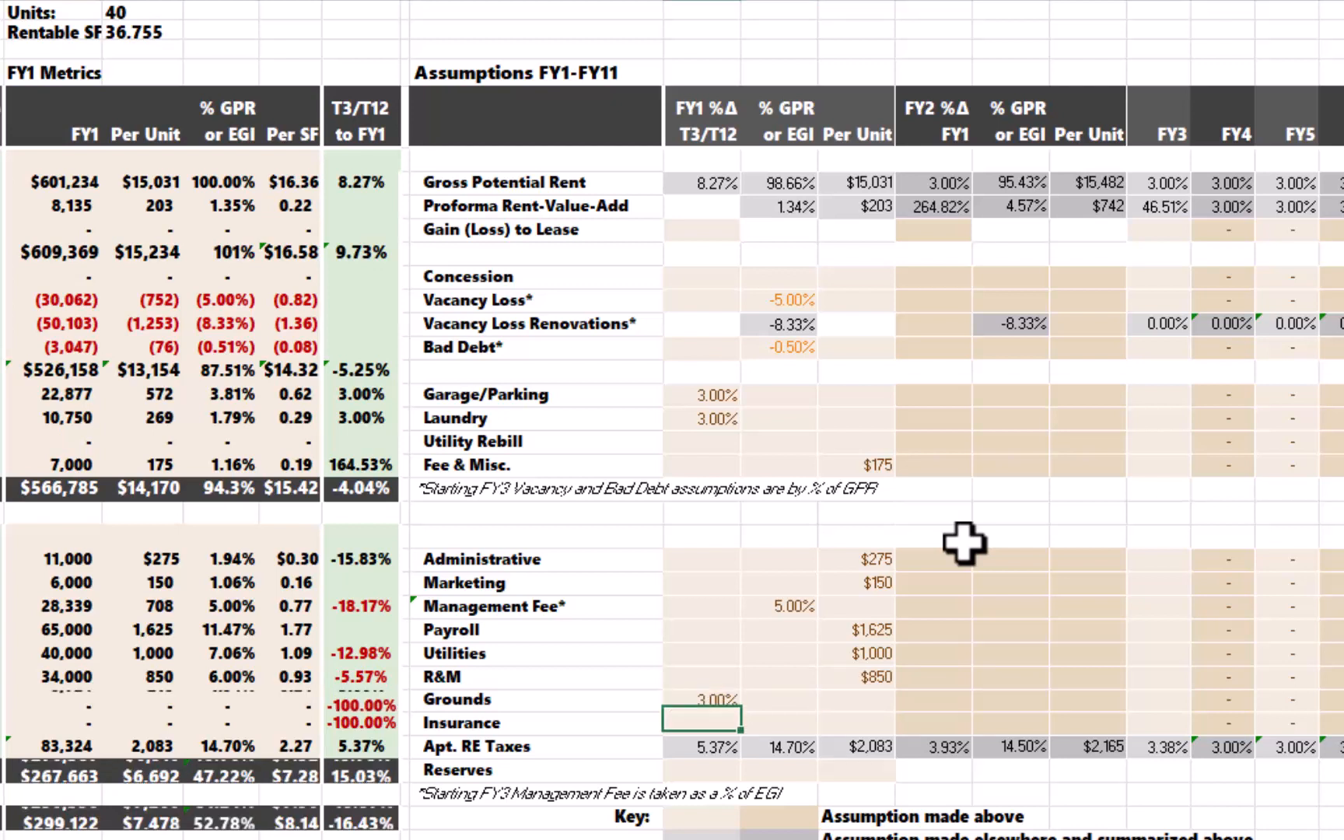
Step: Set the FY1 per-unit assumptions to 425 for Insurance and 300 for Reserves
left_click(857, 724)
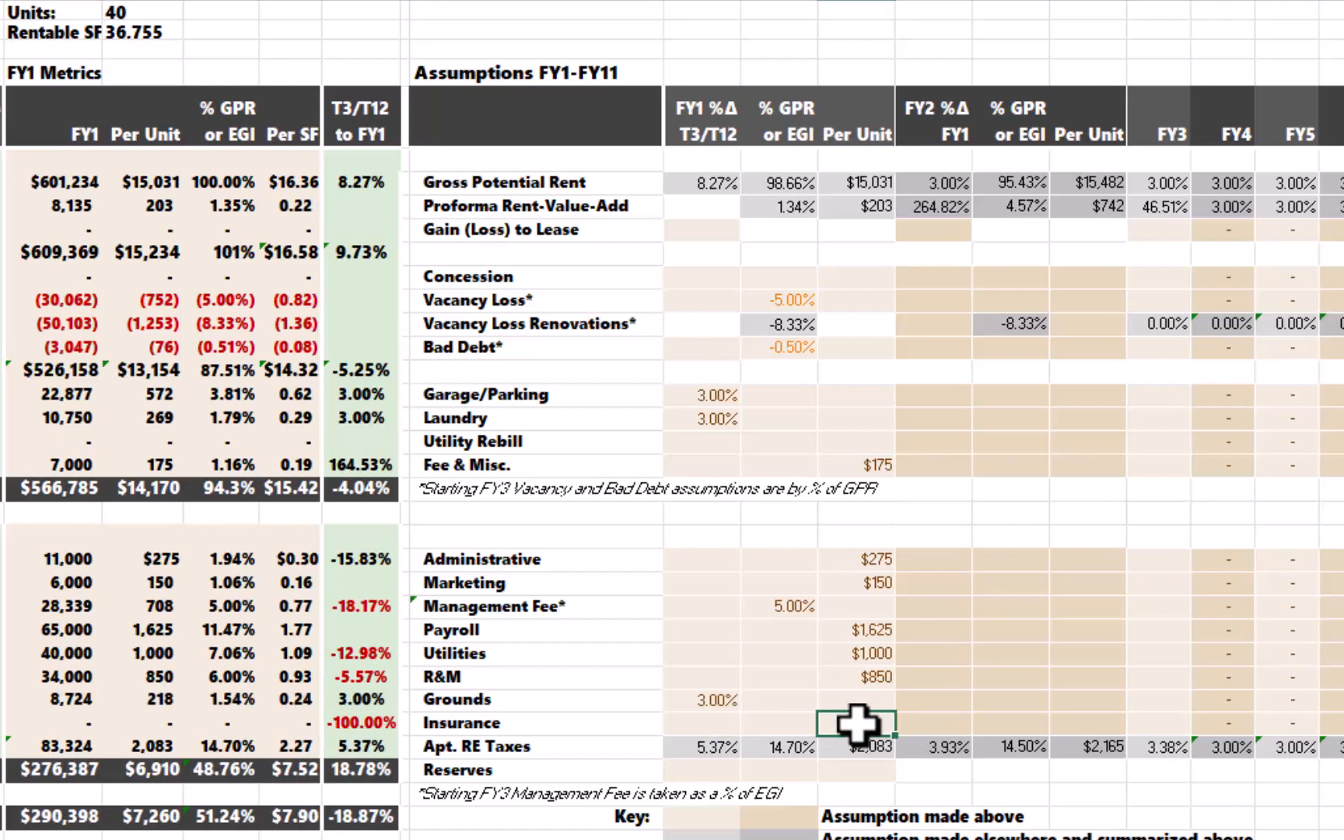
type("425")
key("Return")
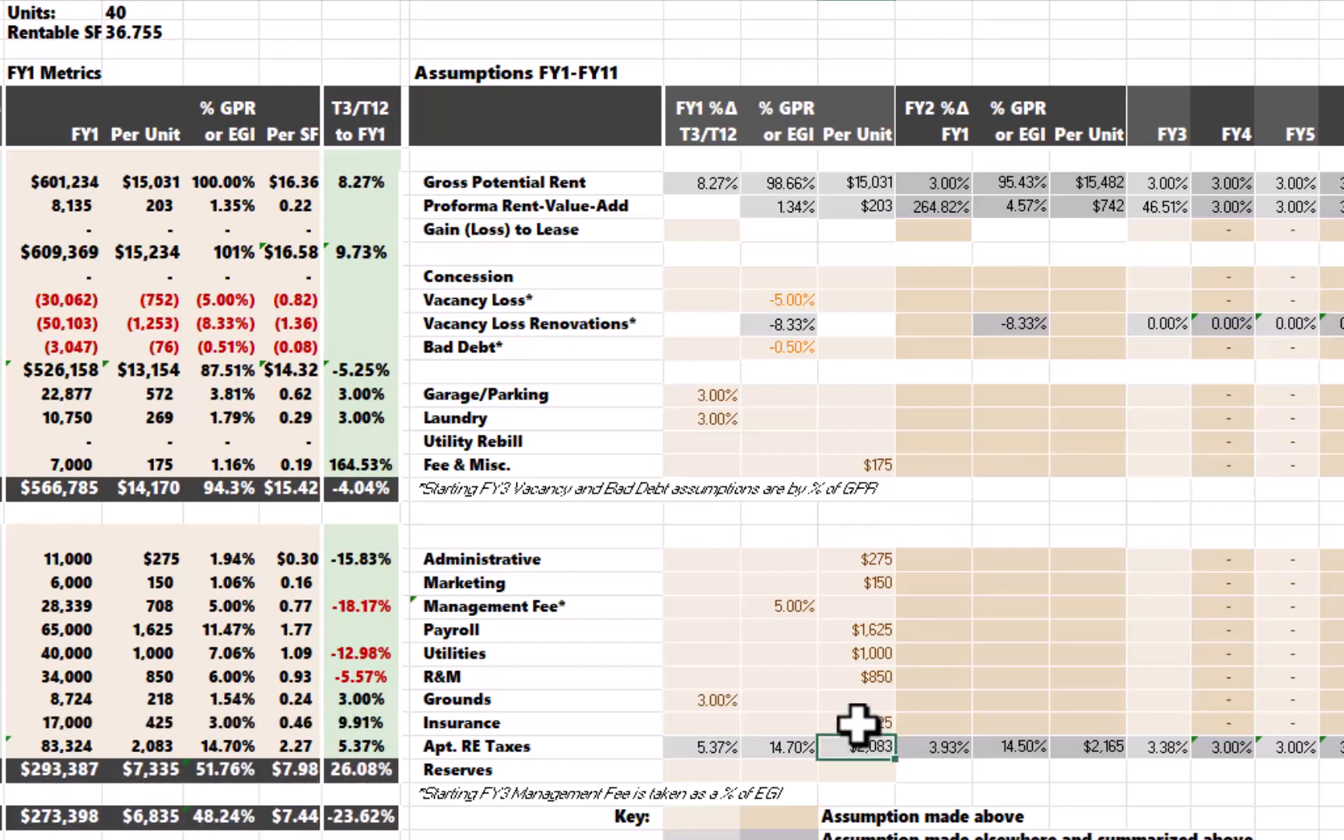
left_click(864, 769)
type("300")
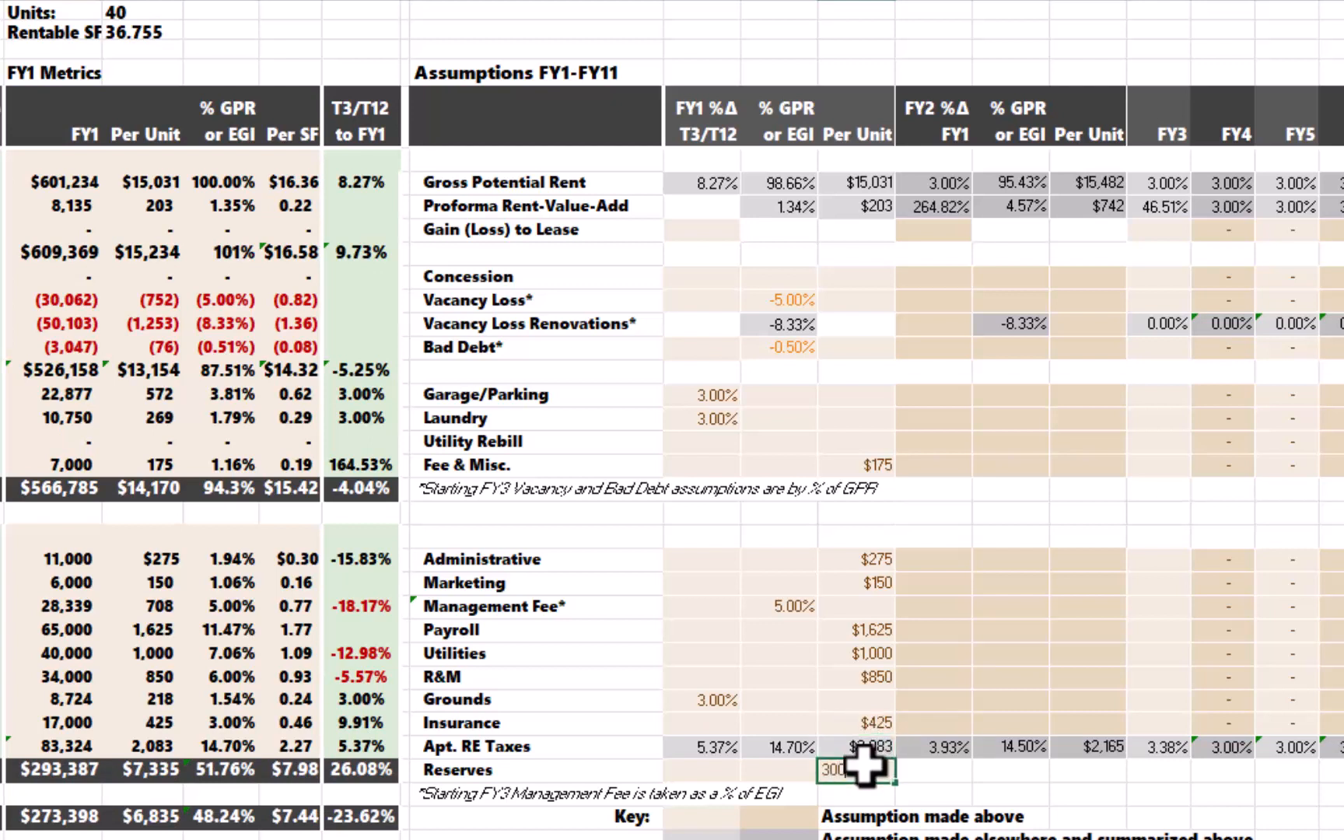
key("Return")
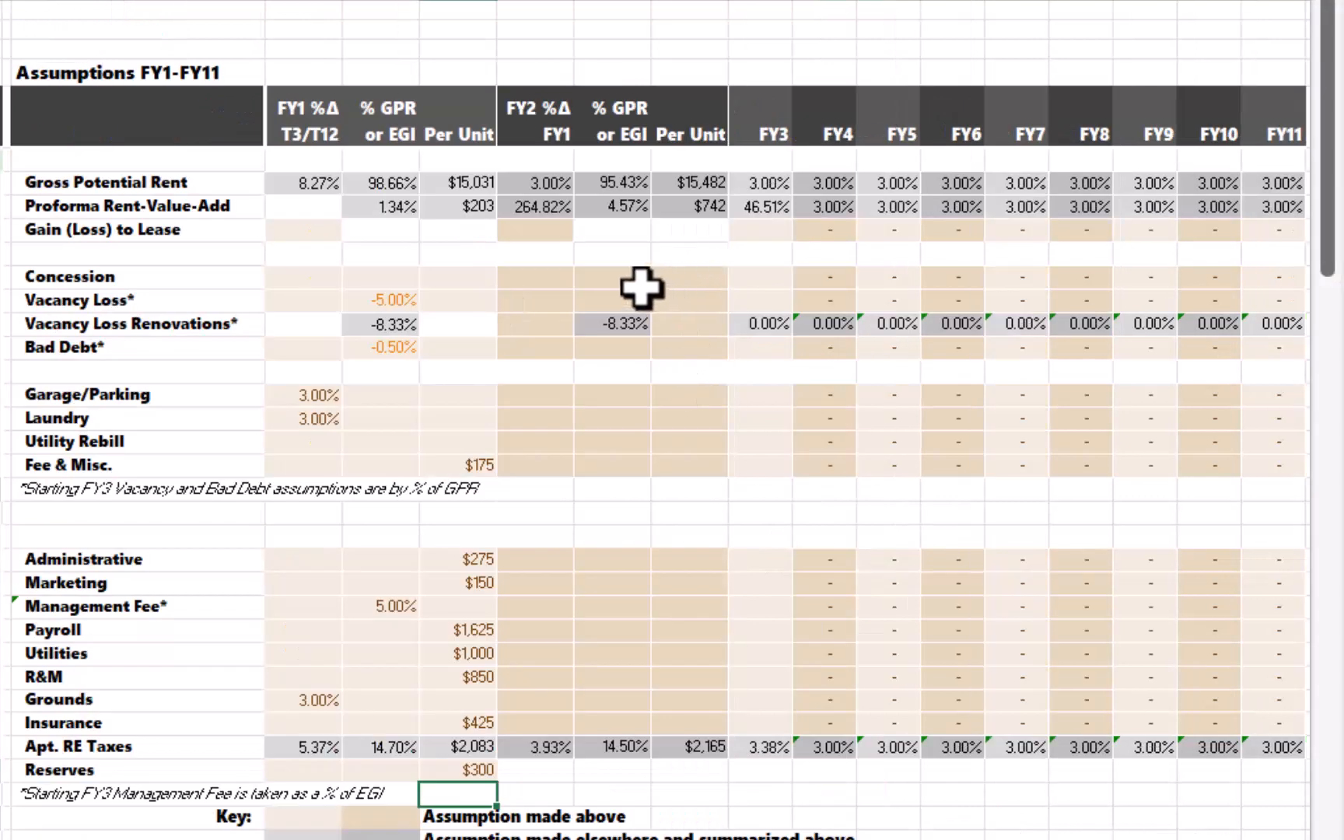
Step: Set the FY2 Vacancy Loss to -5% of GPR, and review the FY1 and FY2 Vacancy Loss Renovations percentages
left_click(1035, 285)
left_click(617, 294)
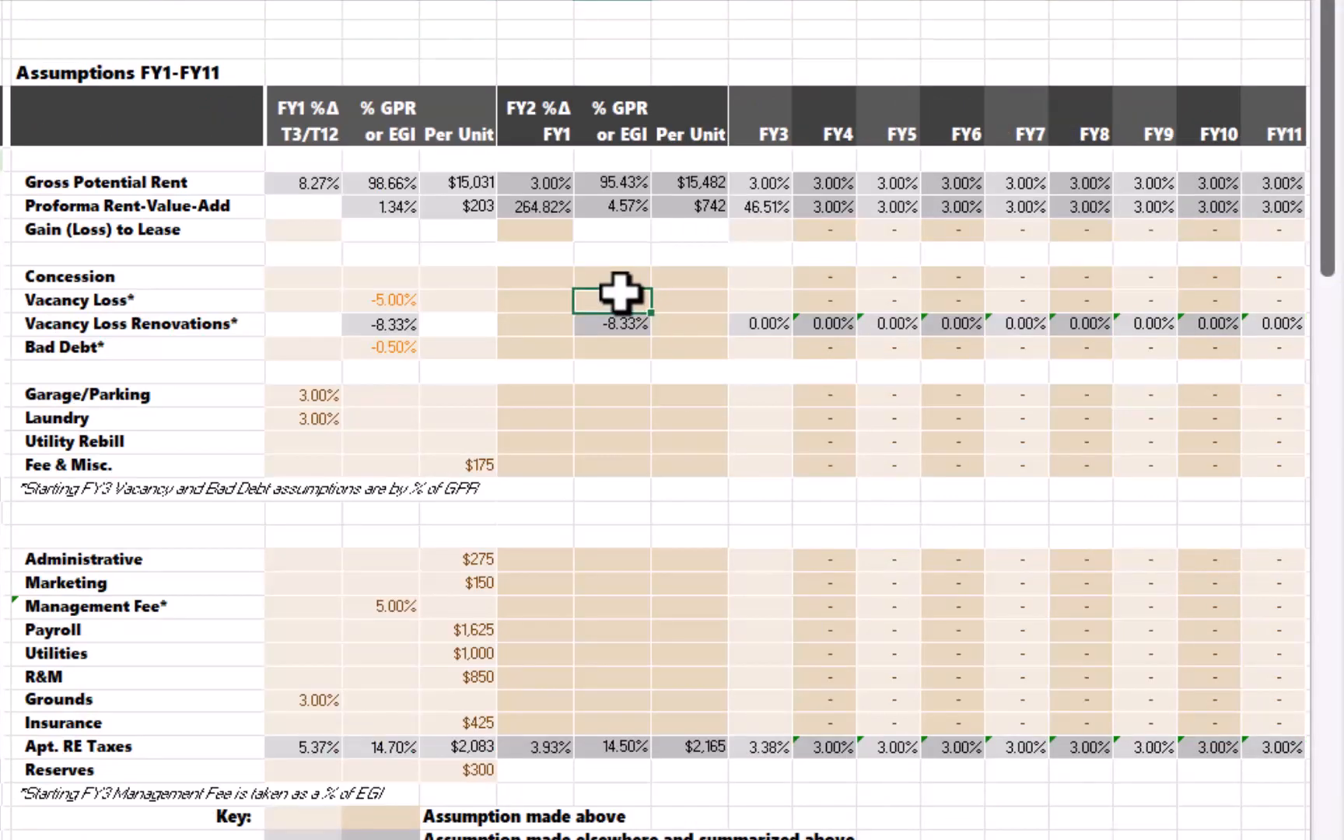
type("-5%")
key("Return")
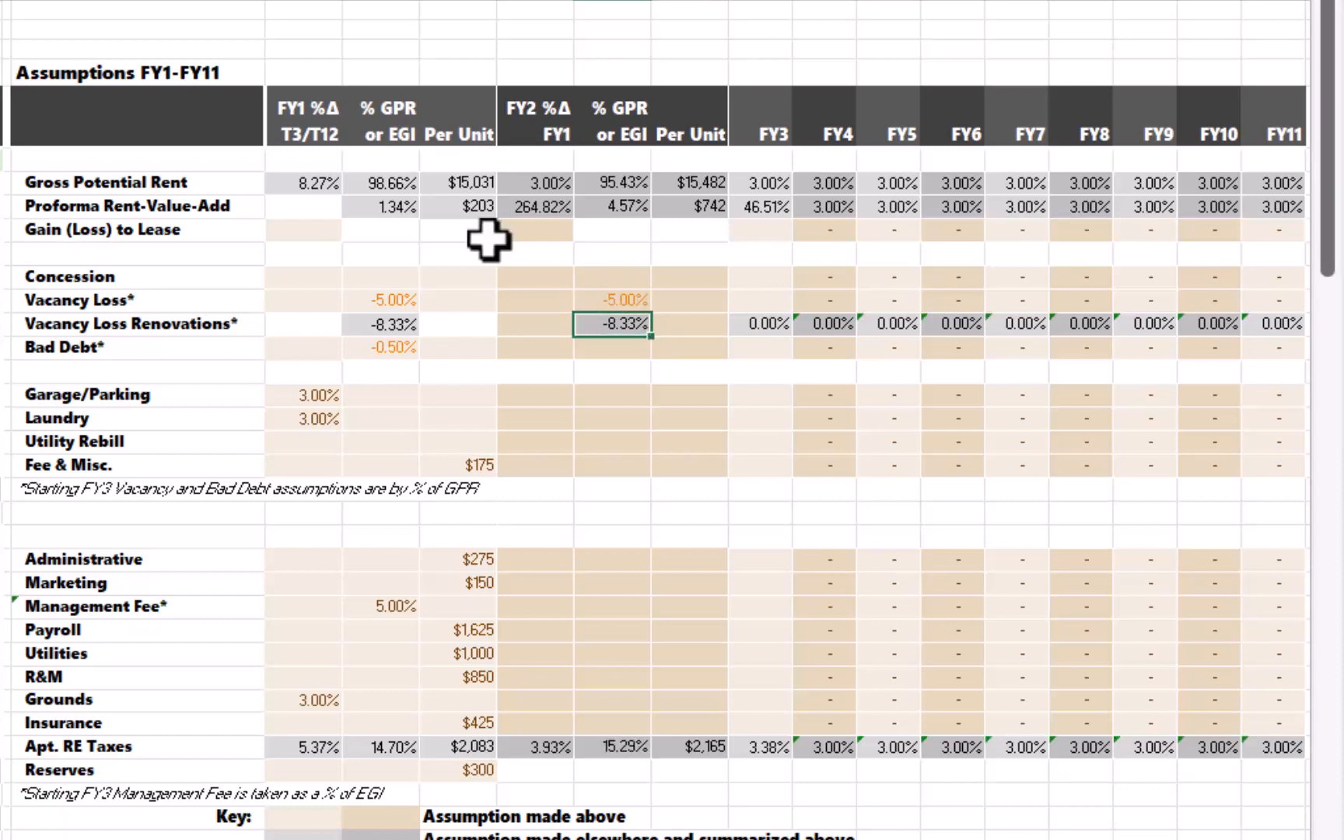
left_click(380, 325)
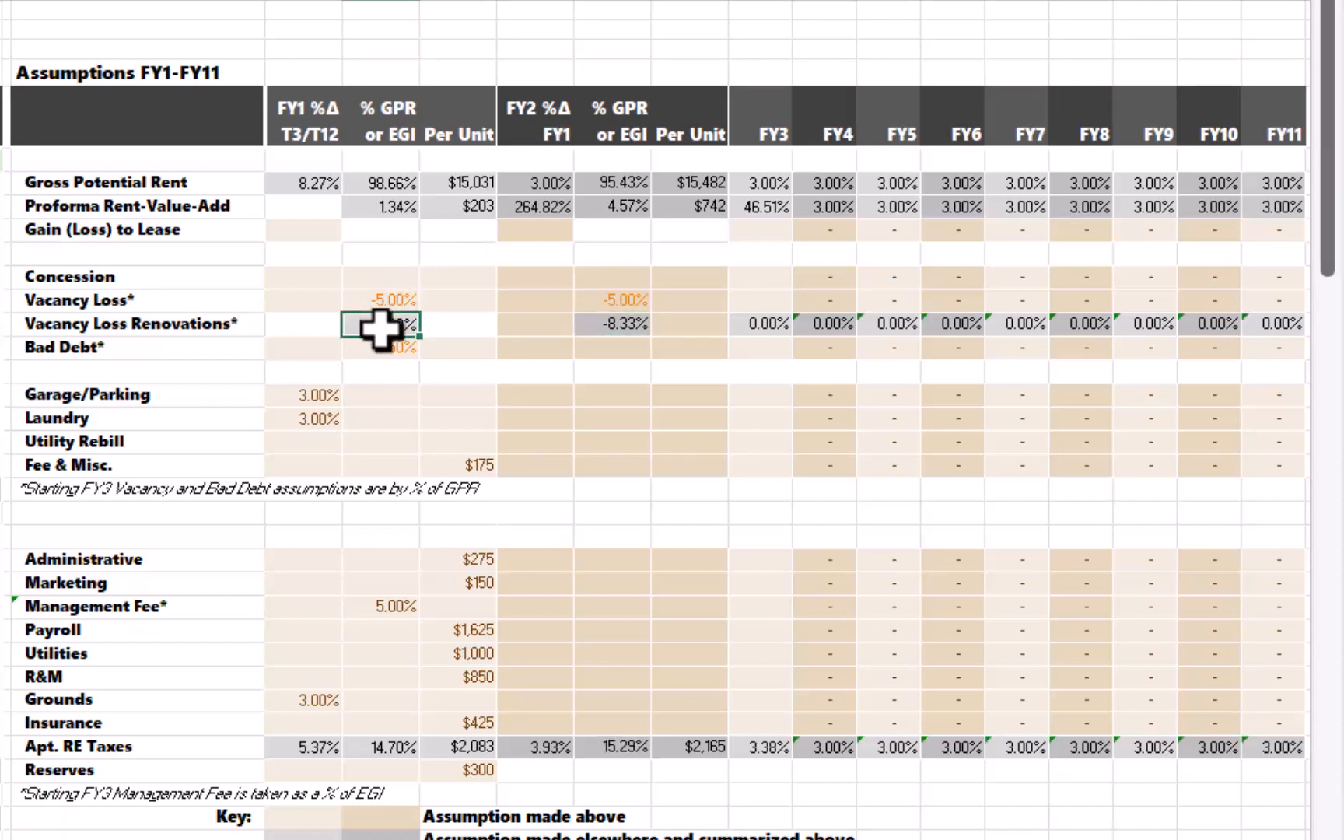
left_click_drag(381, 327, 605, 335)
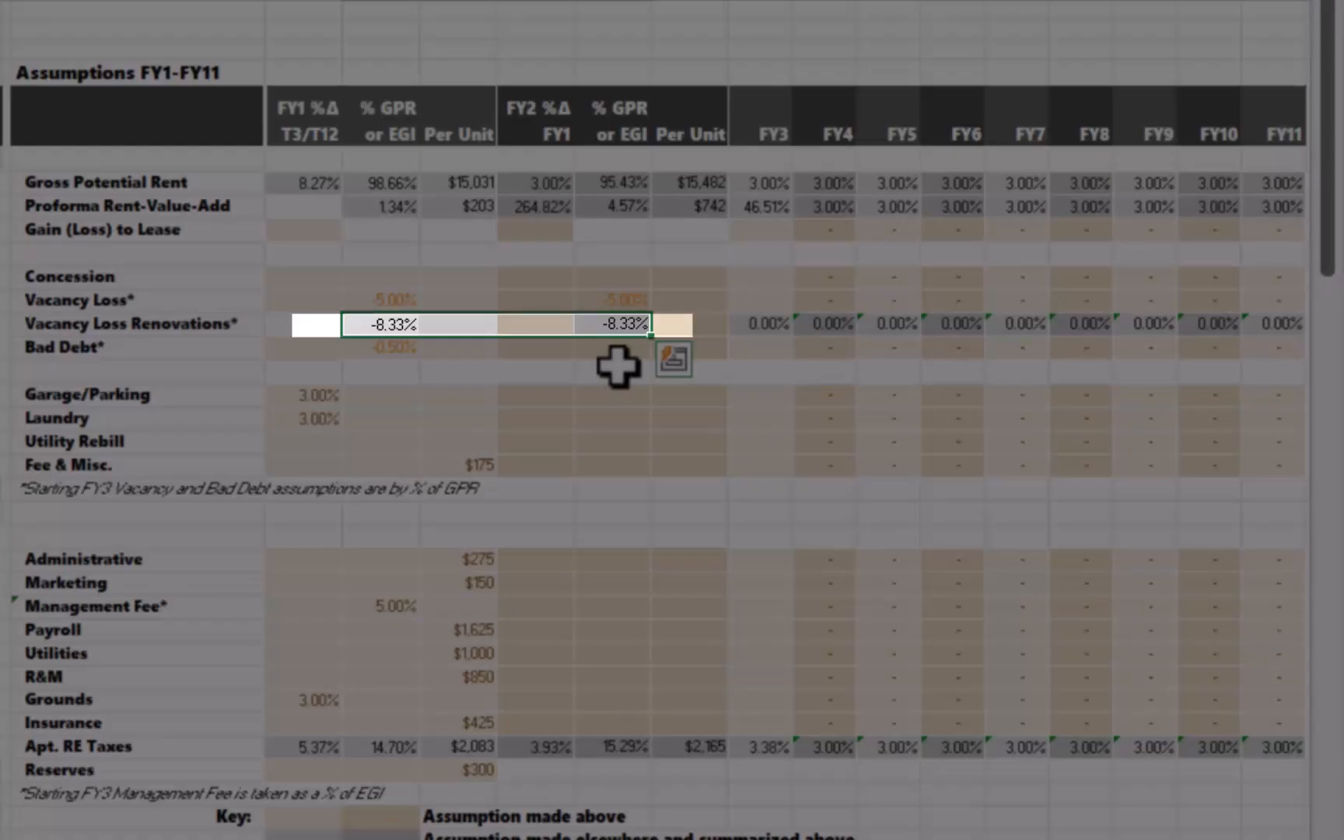
left_click(619, 365)
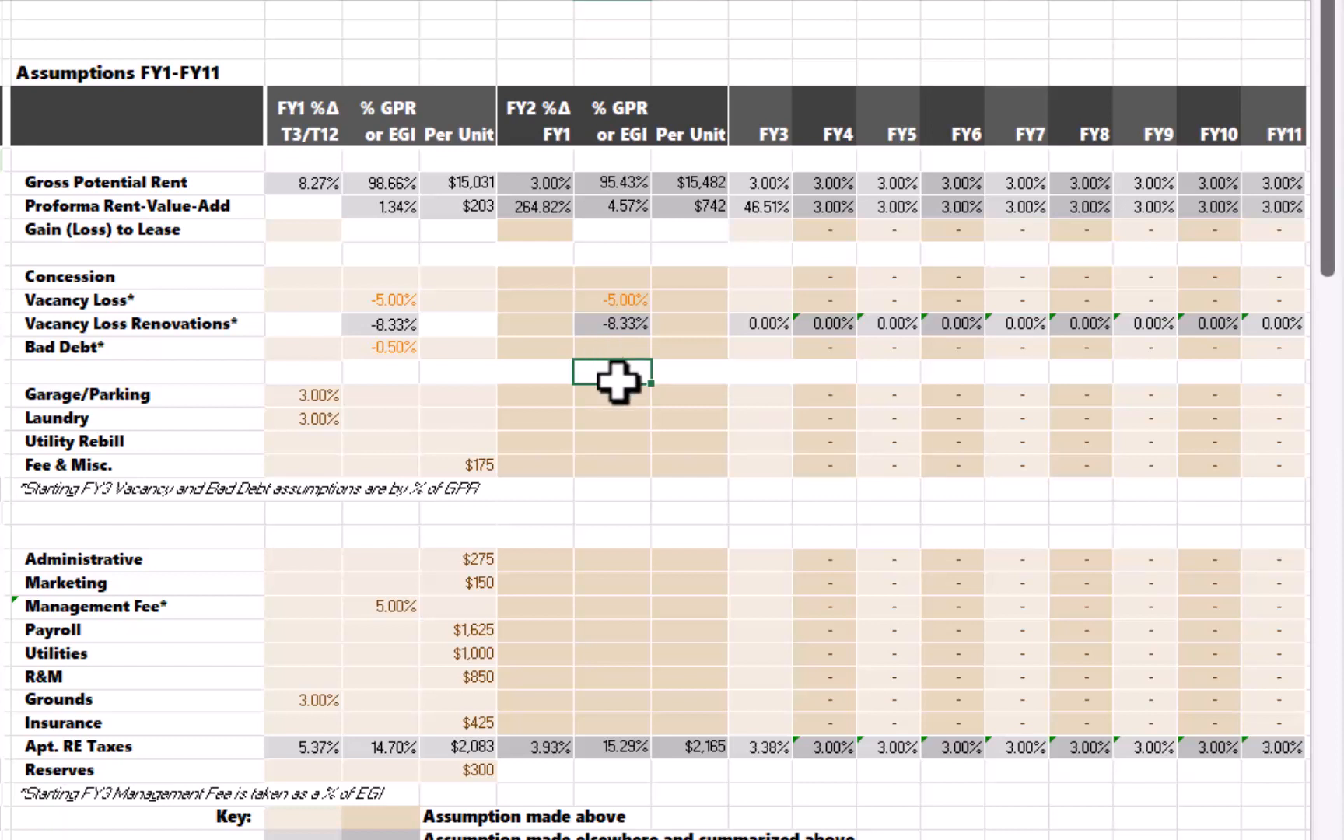
Step: Set the FY2 change over FY1 to 3% for Garage/Parking, Laundry and Fee & Misc
left_click(552, 397)
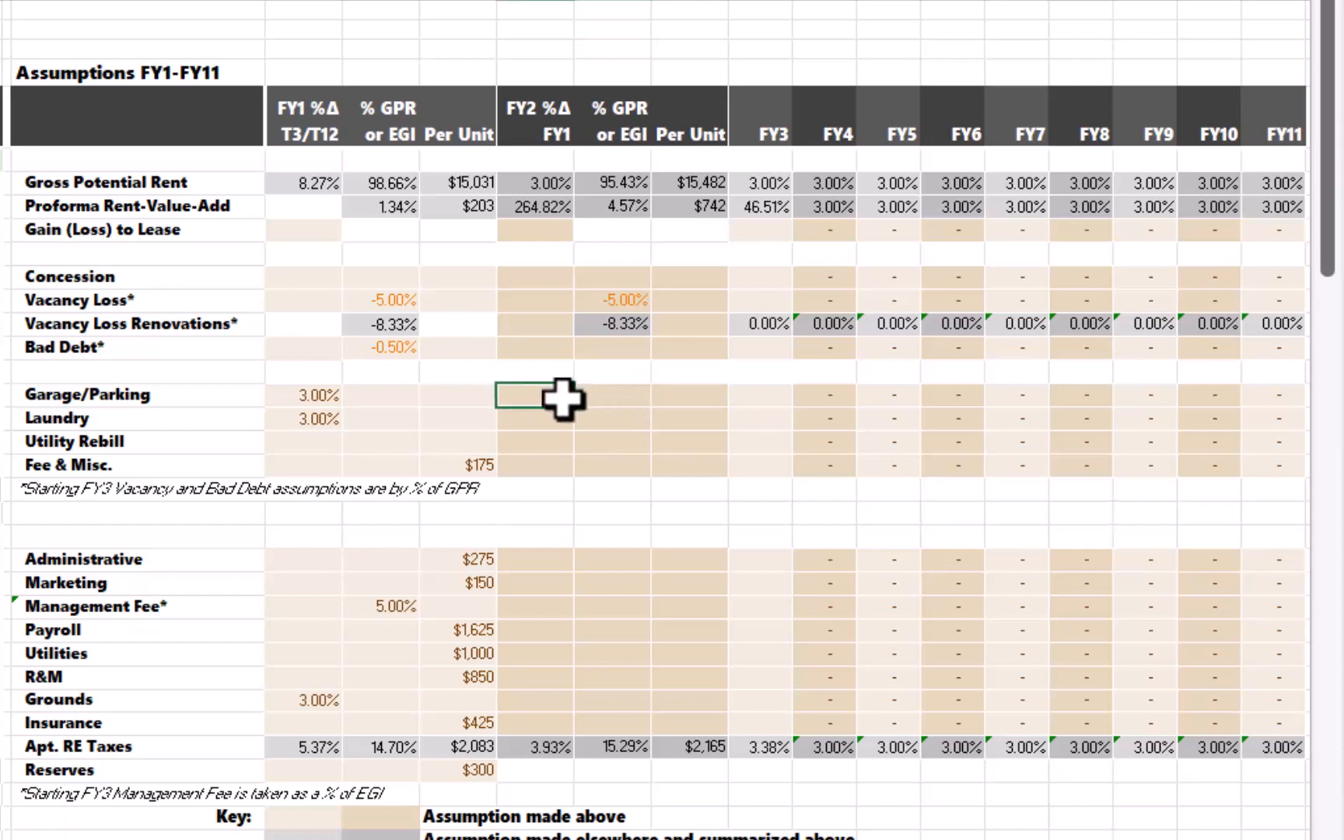
type("3")
key("Return")
key("ctrl+d")
key("Down")
key("Down")
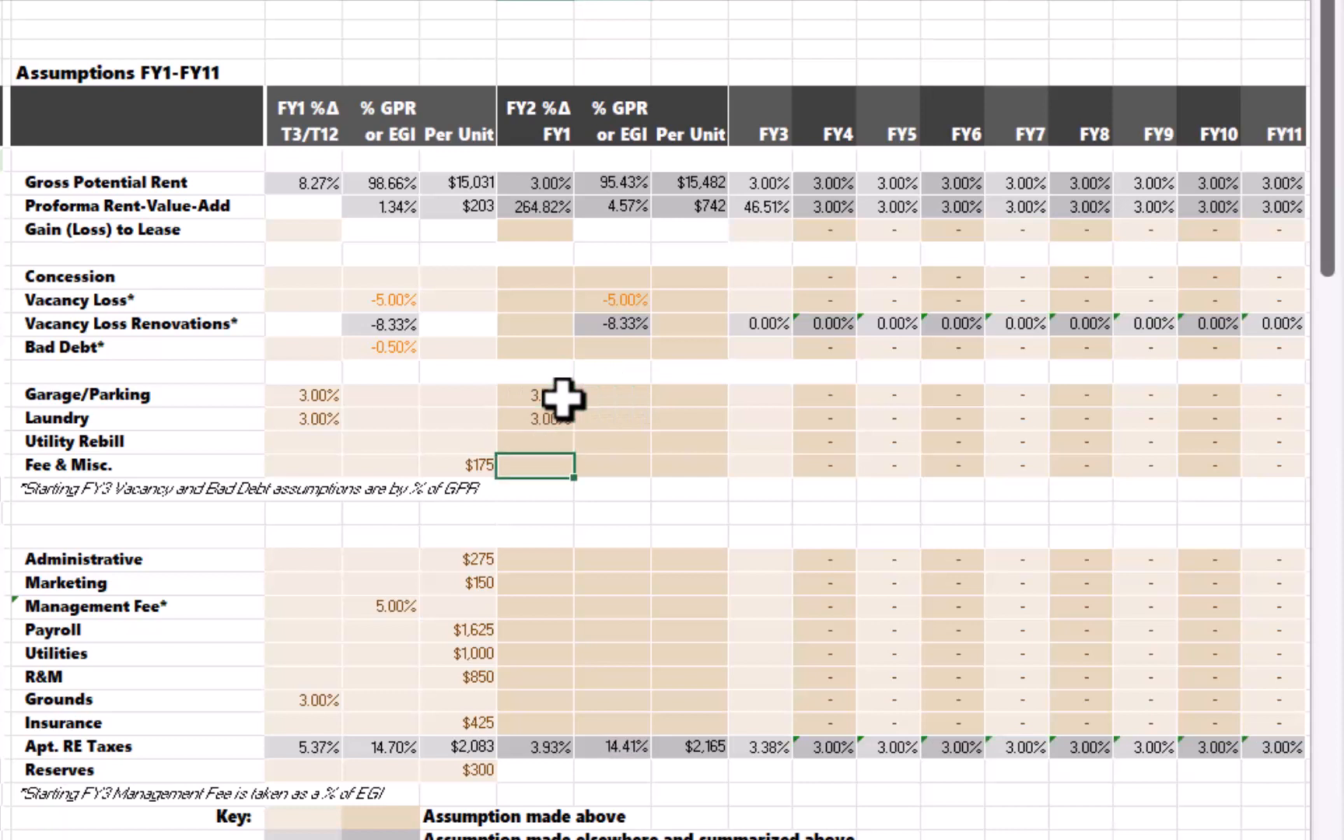
type("3")
key("Return")
Step: Set the FY2 change over FY1 to 3% for both Administrative and Marketing
key("Down")
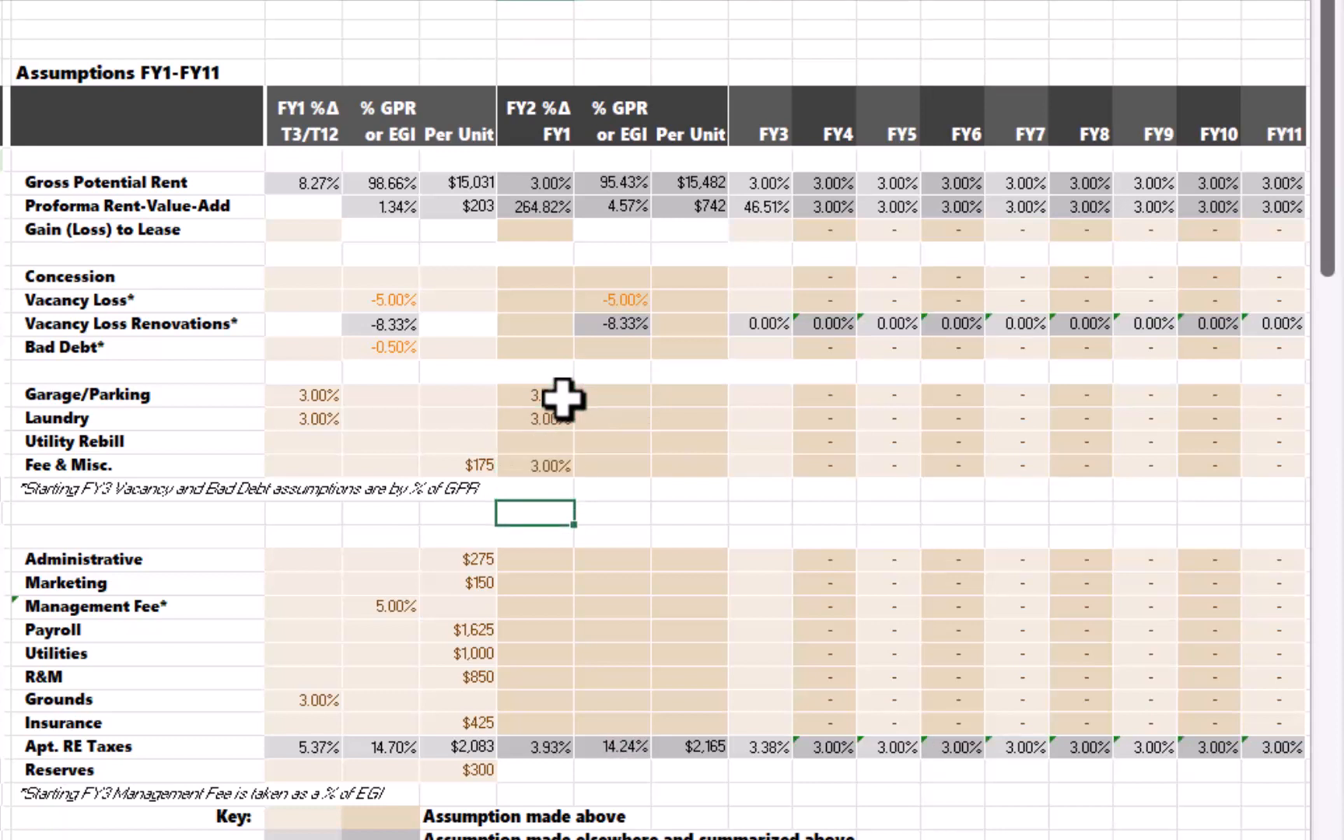
key("Down")
key("Down")
type("3")
key("Return")
type("3")
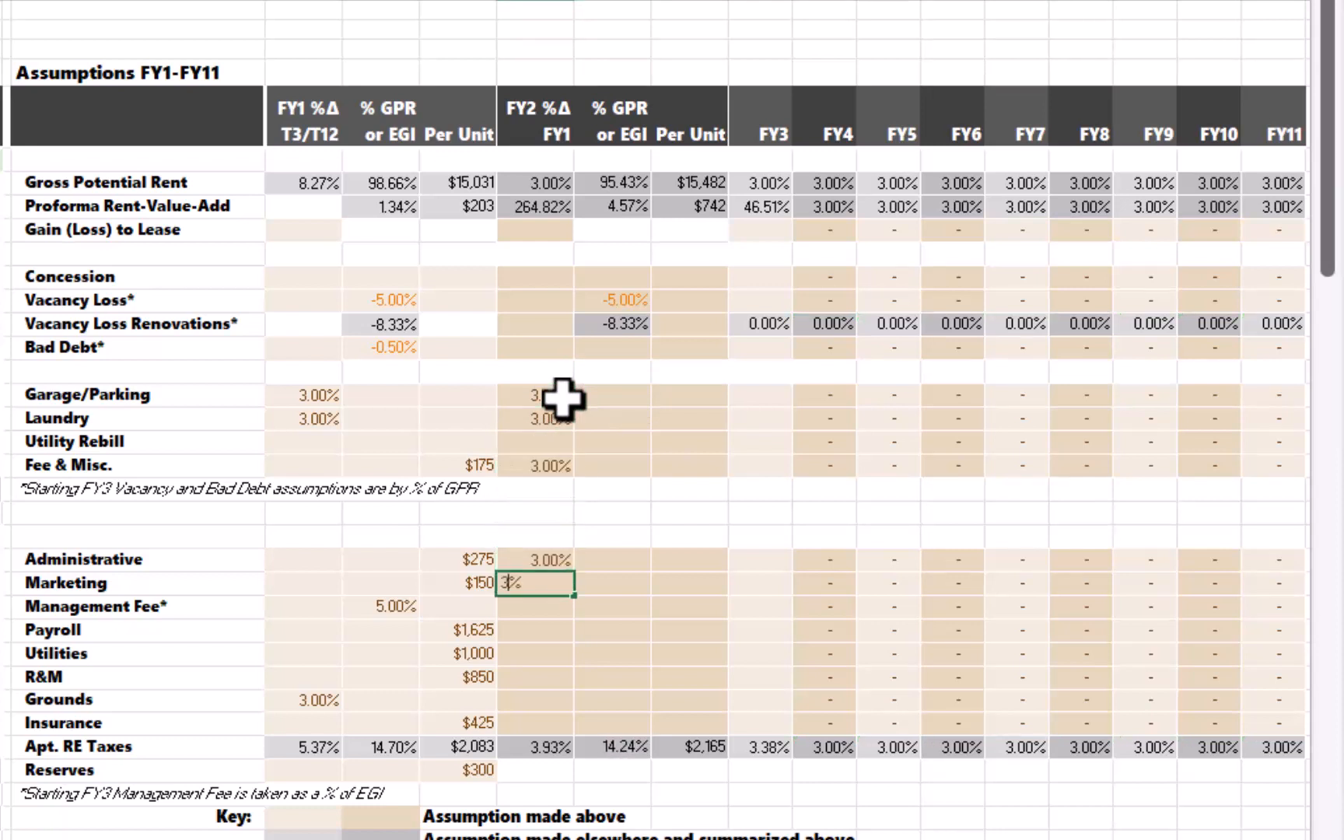
key("Return")
Step: Set the FY2 Management Fee assumption to 5% of EGI
left_click(614, 604)
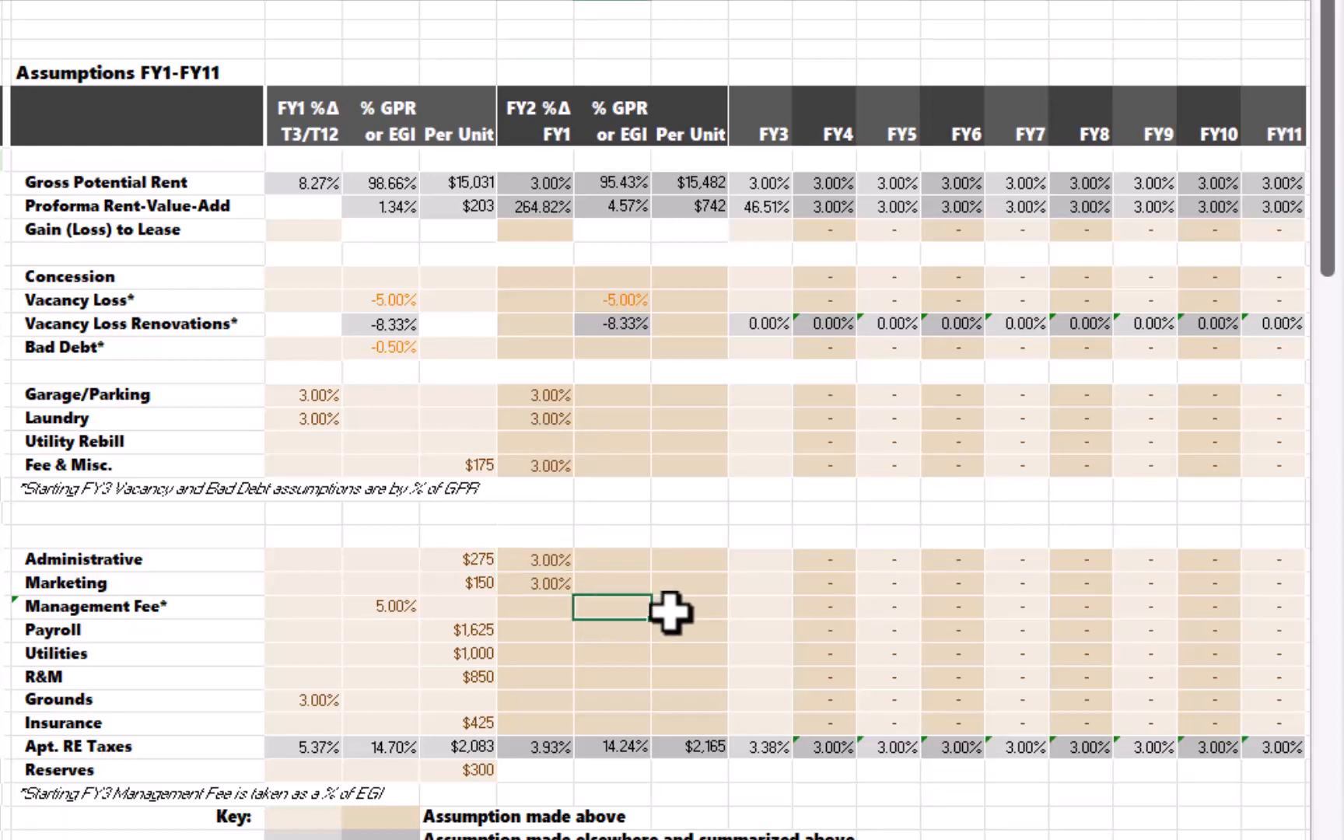
type("5")
key("Return")
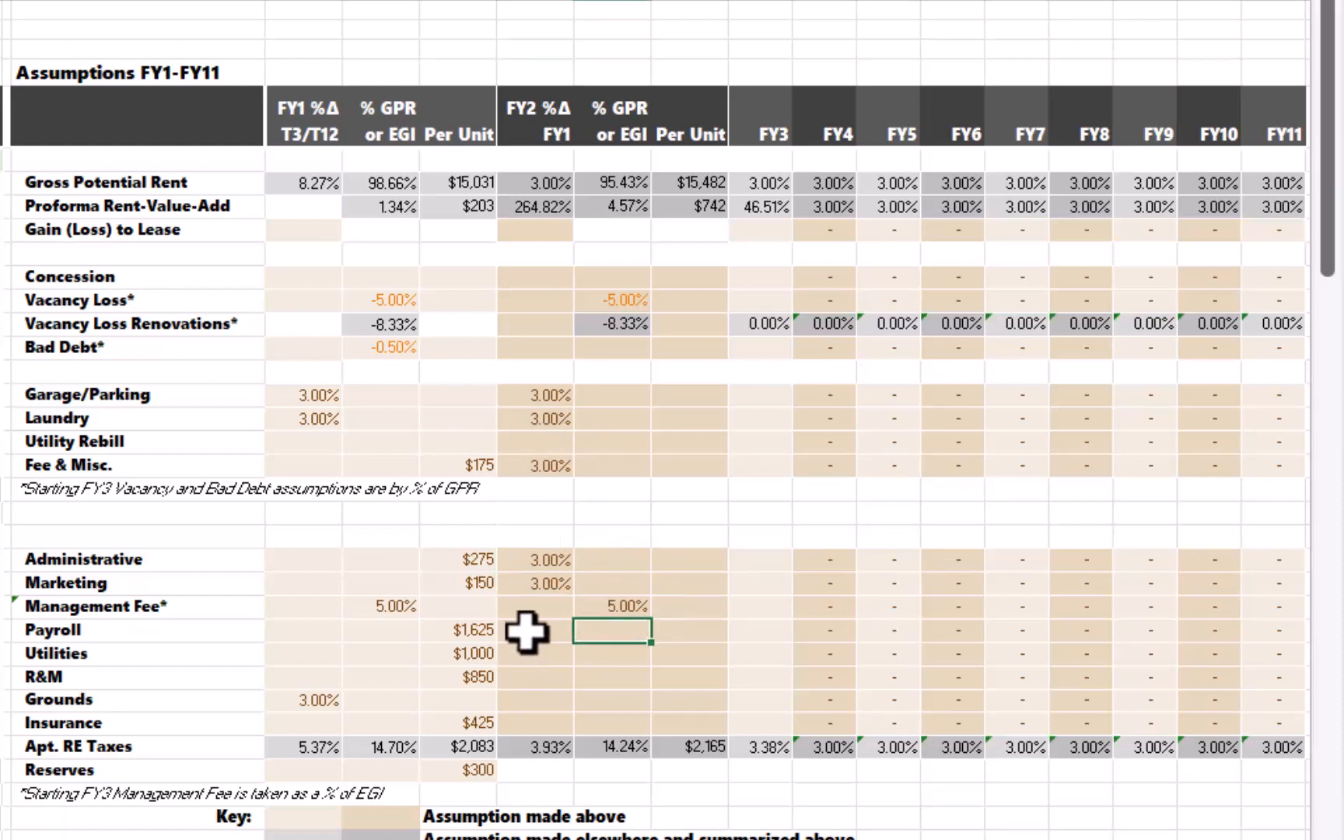
Step: Set the FY2 change over FY1 to 3% for Payroll, Utilities, R&M, Grounds and Insurance
left_click(528, 630)
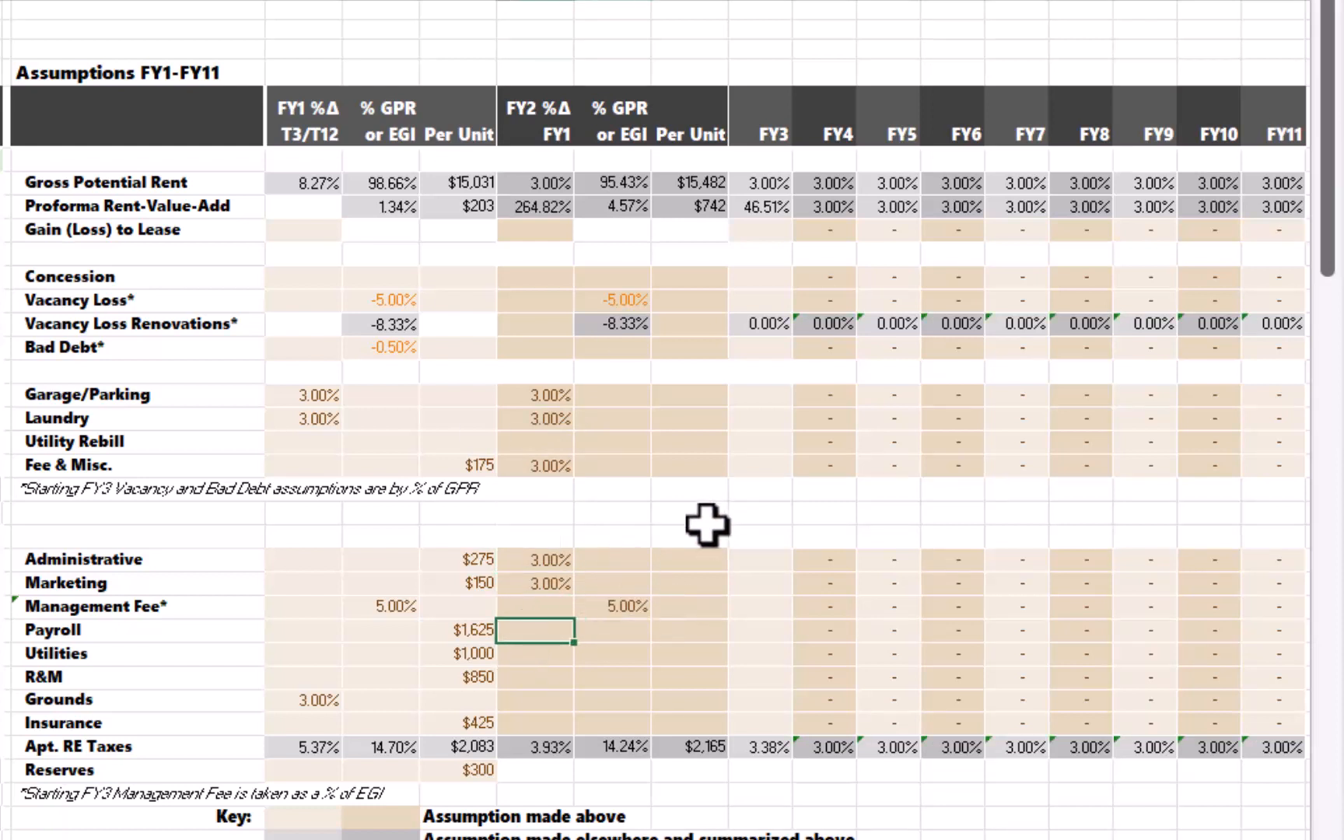
type("3")
key("Return")
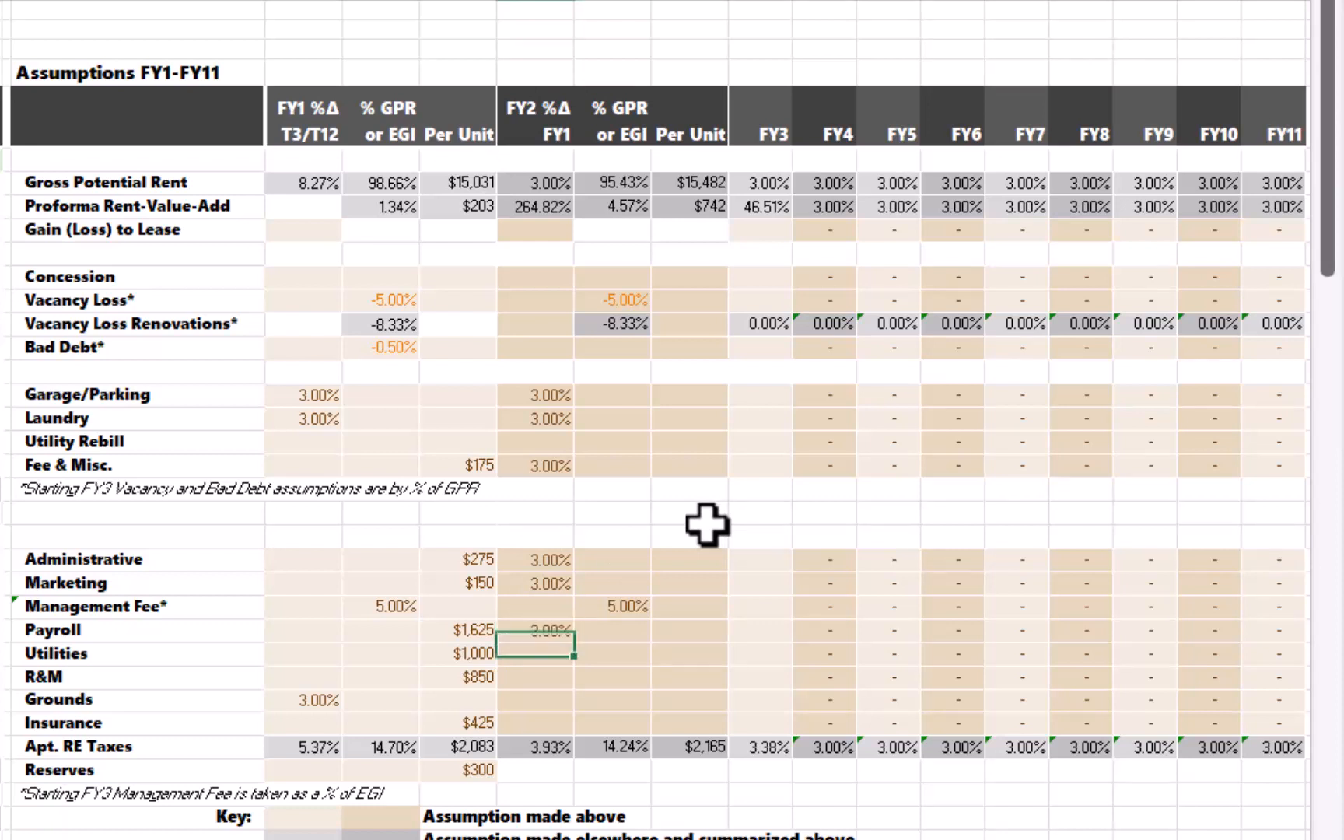
type("3")
key("Return")
type("3")
key("Return")
type("3")
key("Return")
type("3")
key("Return")
key("Return")
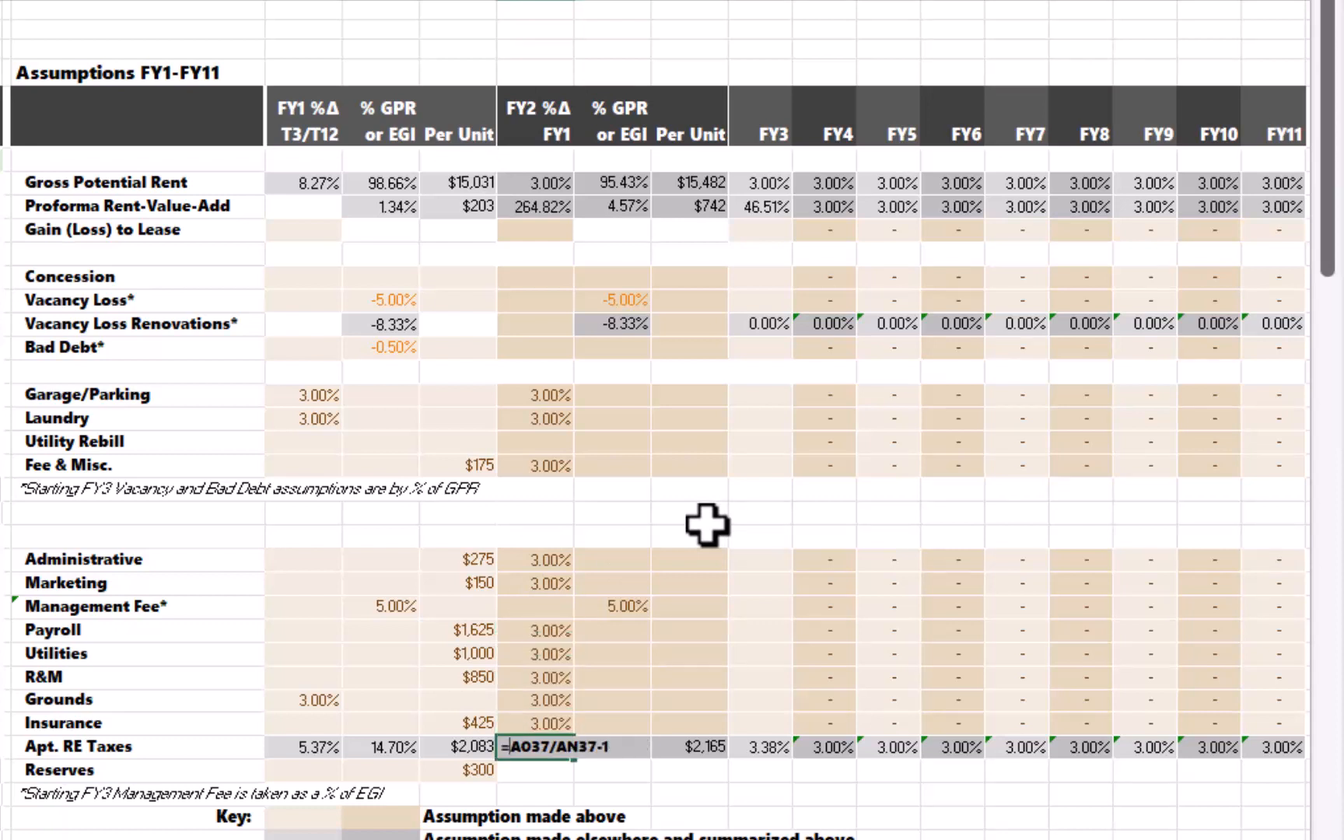
Step: Set the FY3 Vacancy Loss assumption to -5%
left_click(759, 300)
type("-5")
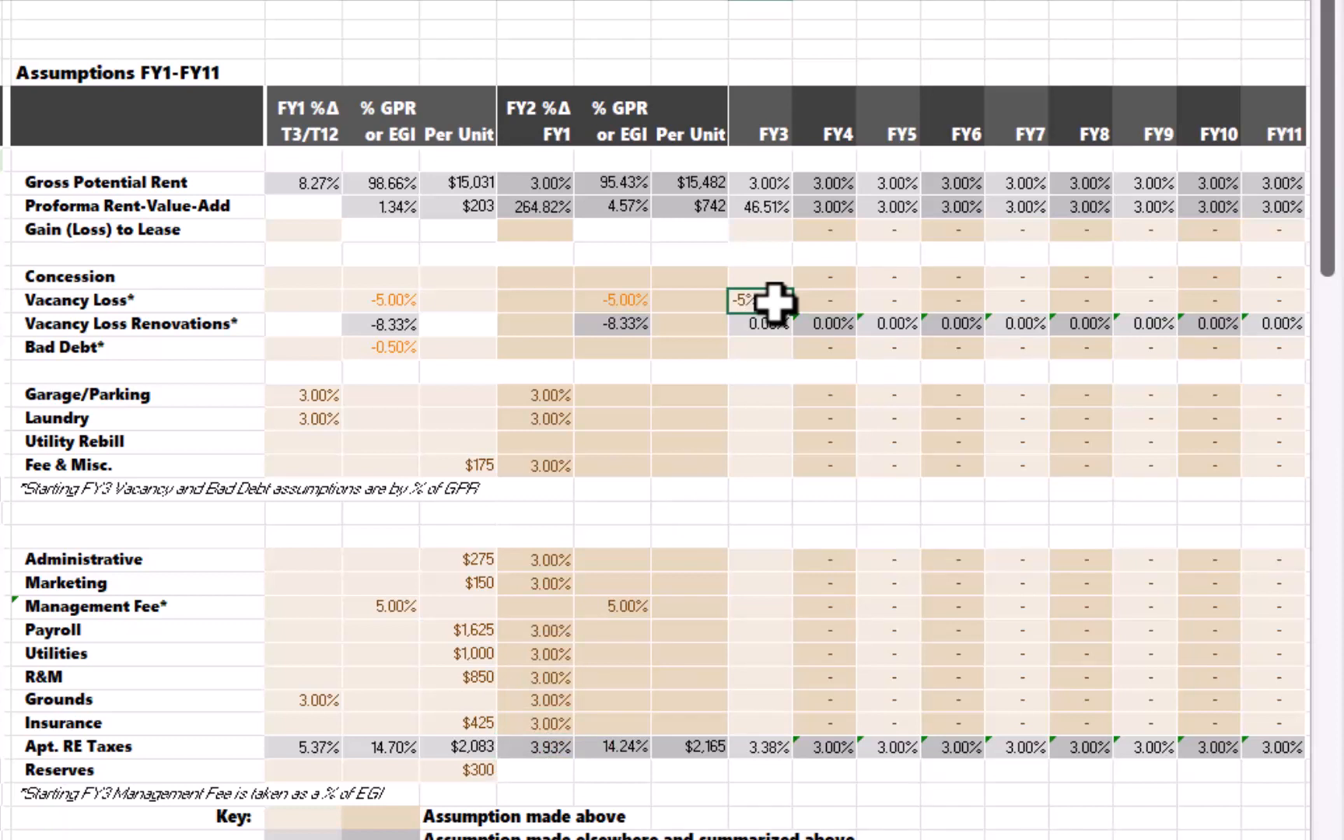
key("Return")
key("Return")
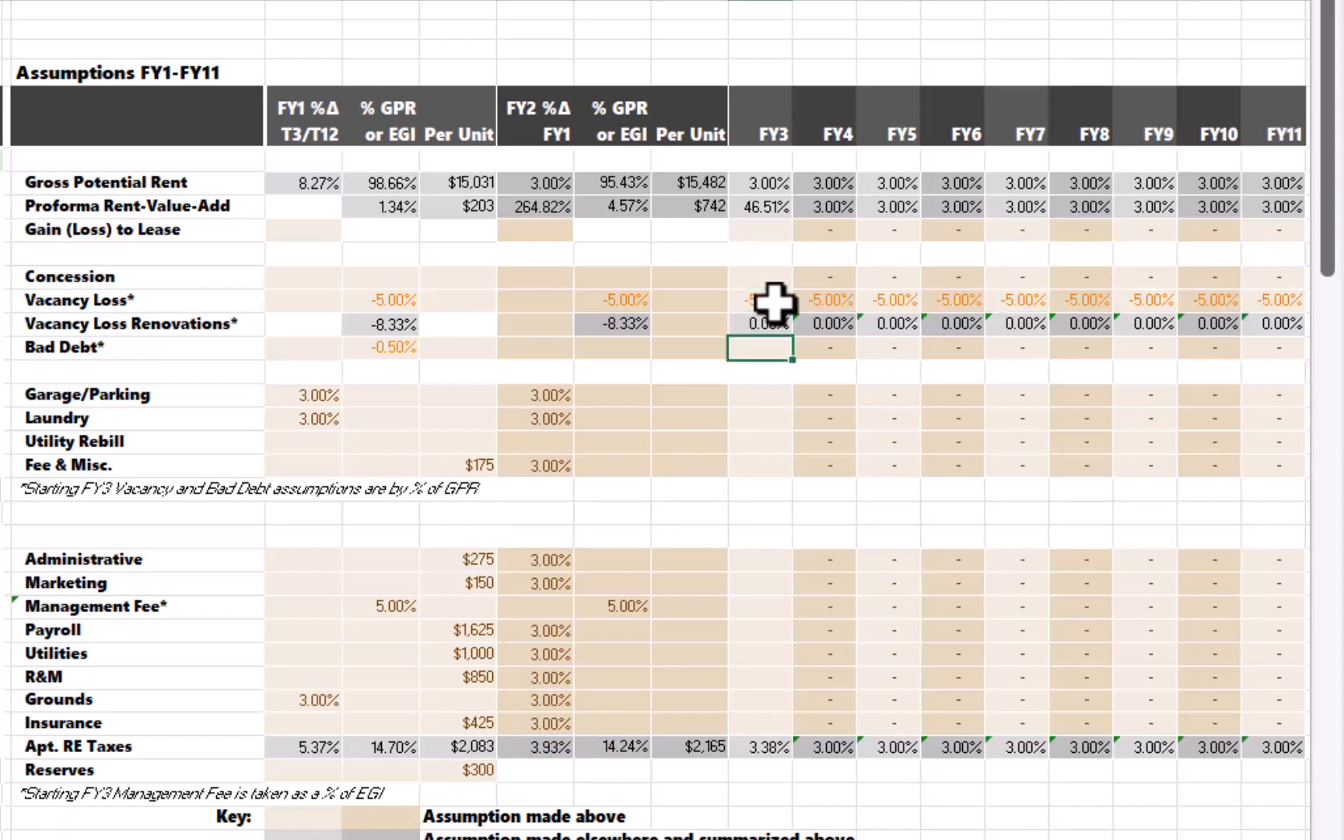
Step: Set the Bad Debt assumption to -0.5% of GPR for both FY2 and FY3
key("Return")
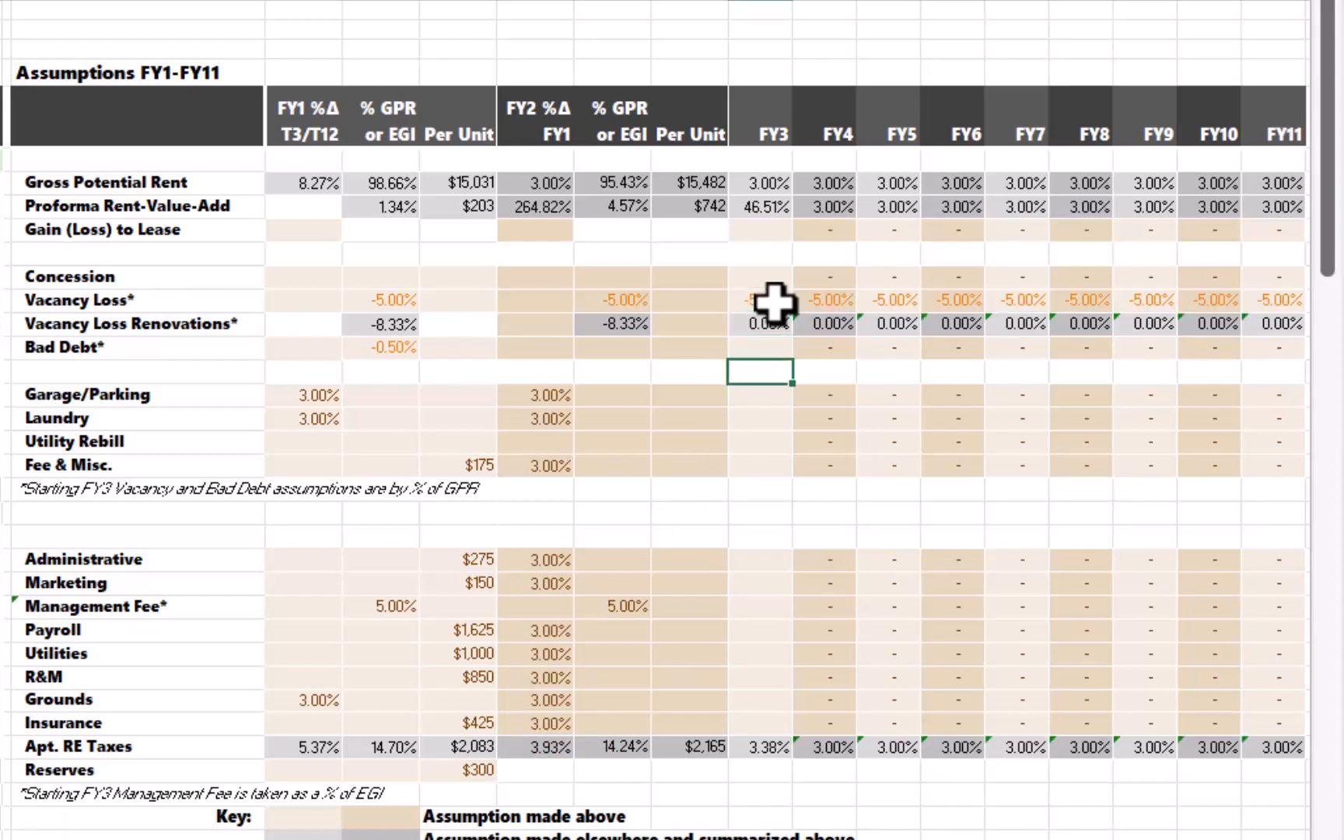
left_click(619, 344)
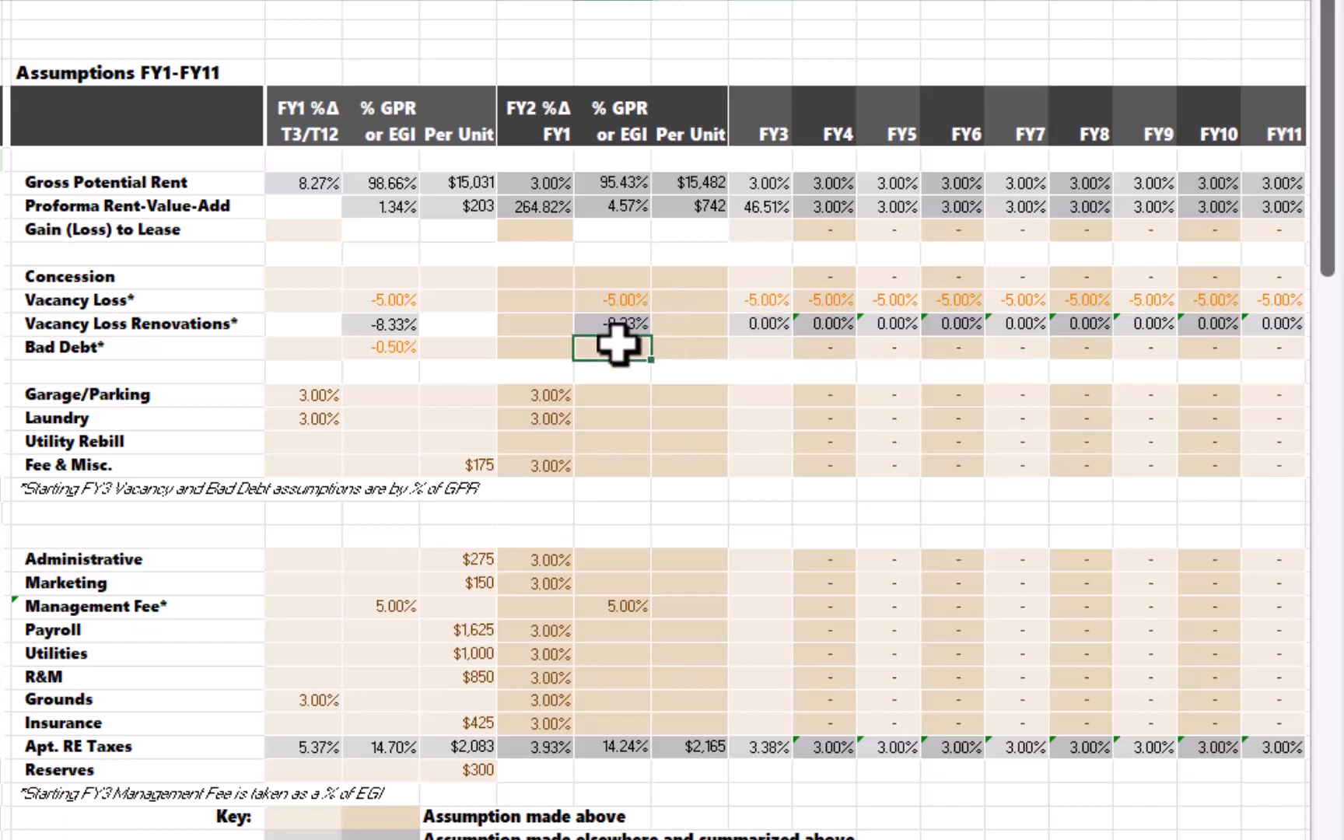
type("-.5")
key("Tab")
left_click(767, 341)
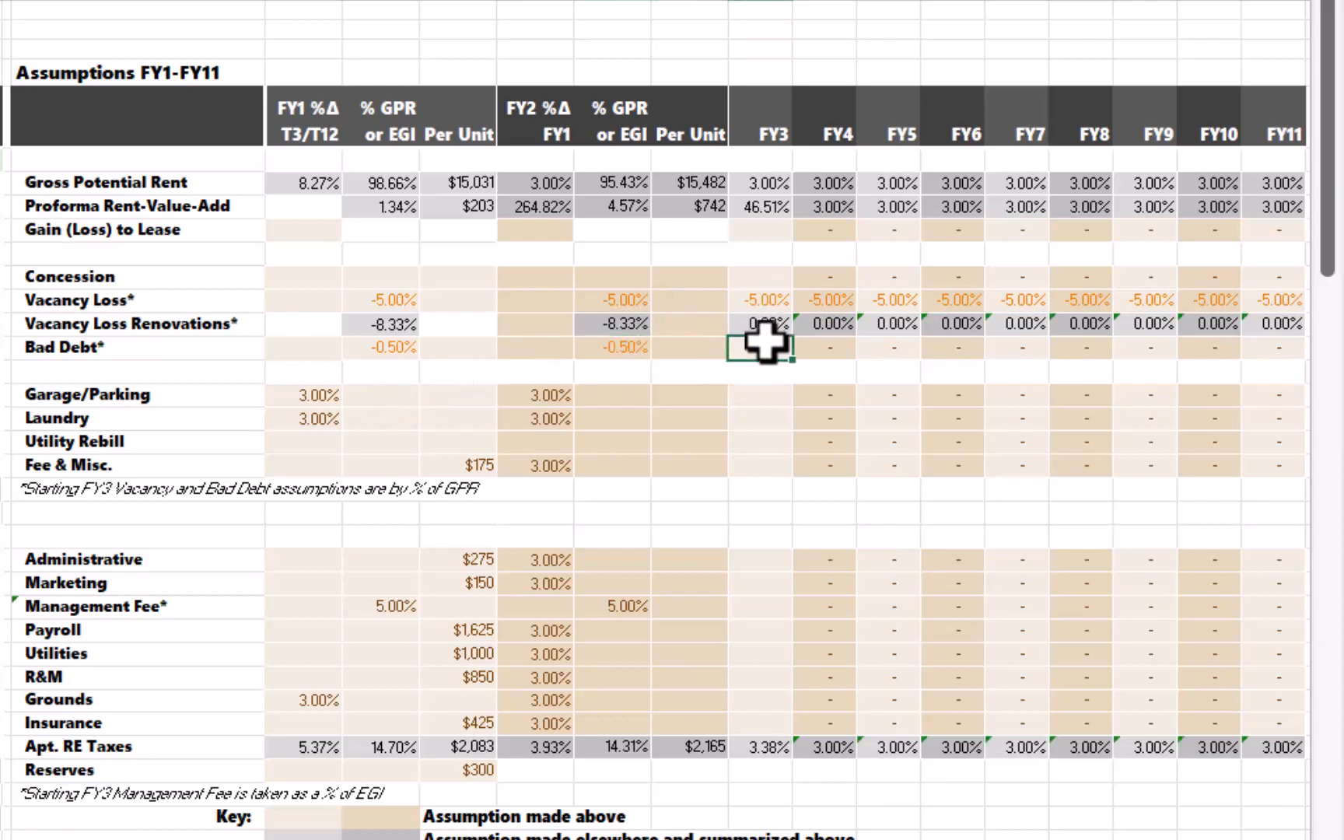
type("-.5")
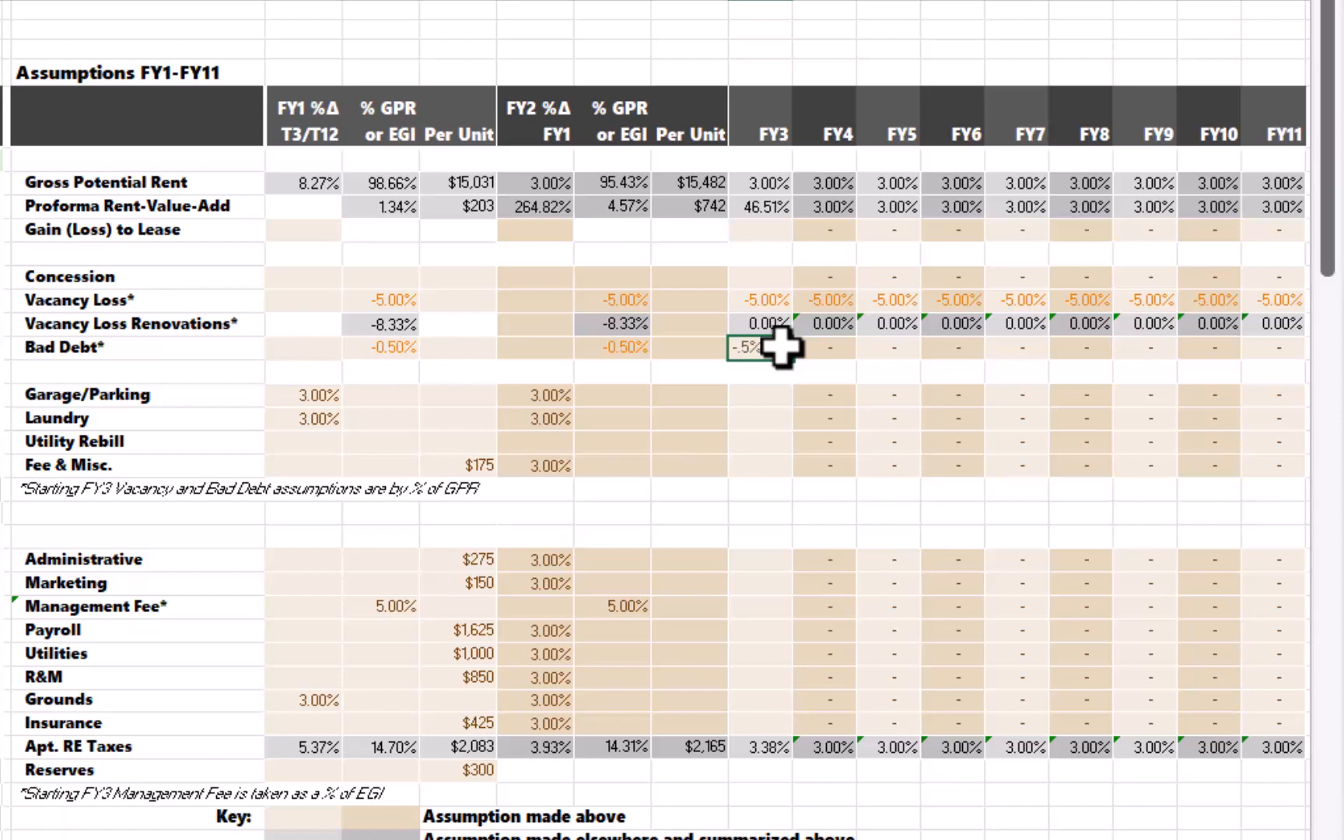
key("Return")
Step: Set the FY3 growth assumption to 3% for Garage/Parking, Laundry and Fee & Misc., leaving Utility Rebill blank
left_click(760, 397)
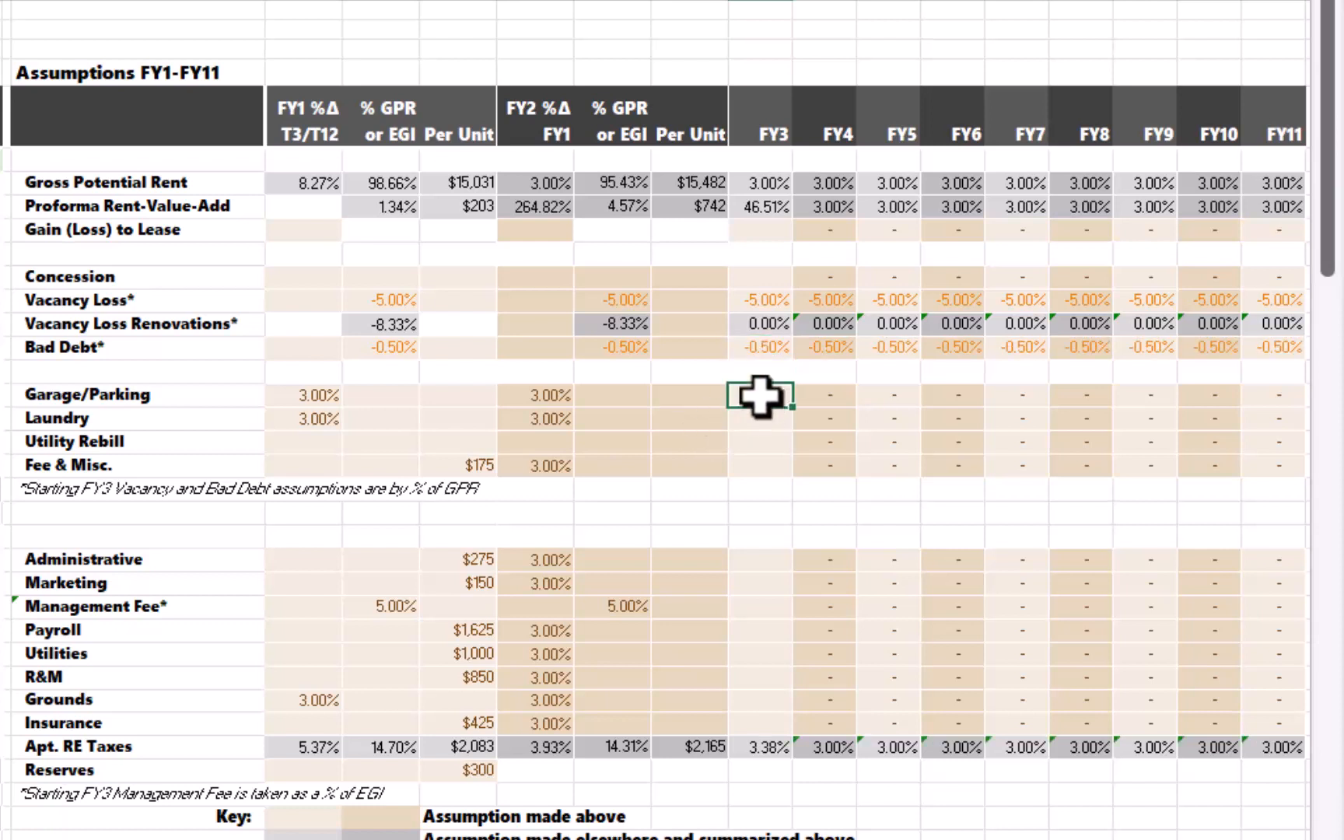
type("3")
key("Return")
type("3")
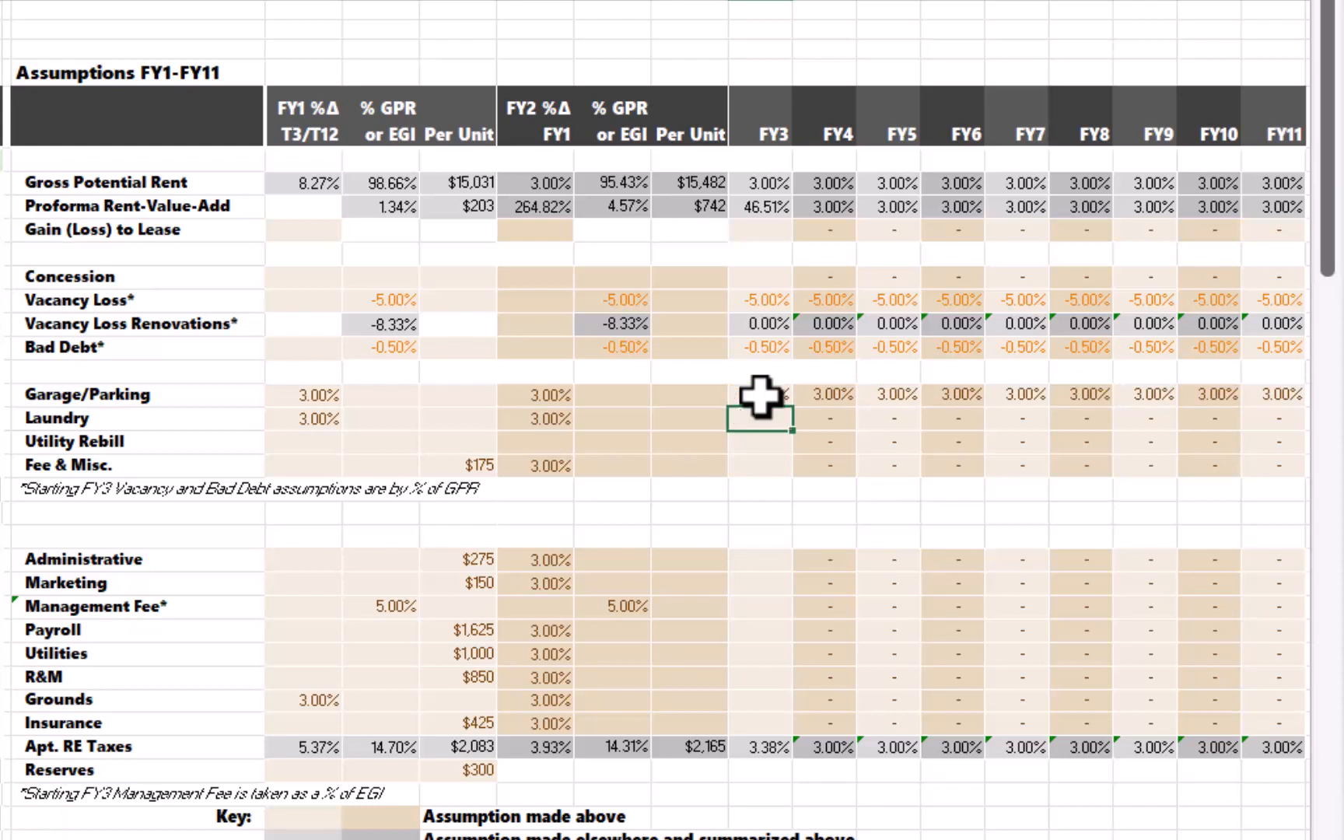
key("Return")
key("Return")
type("3")
key("Return")
key("Return")
key("Return")
key("Return")
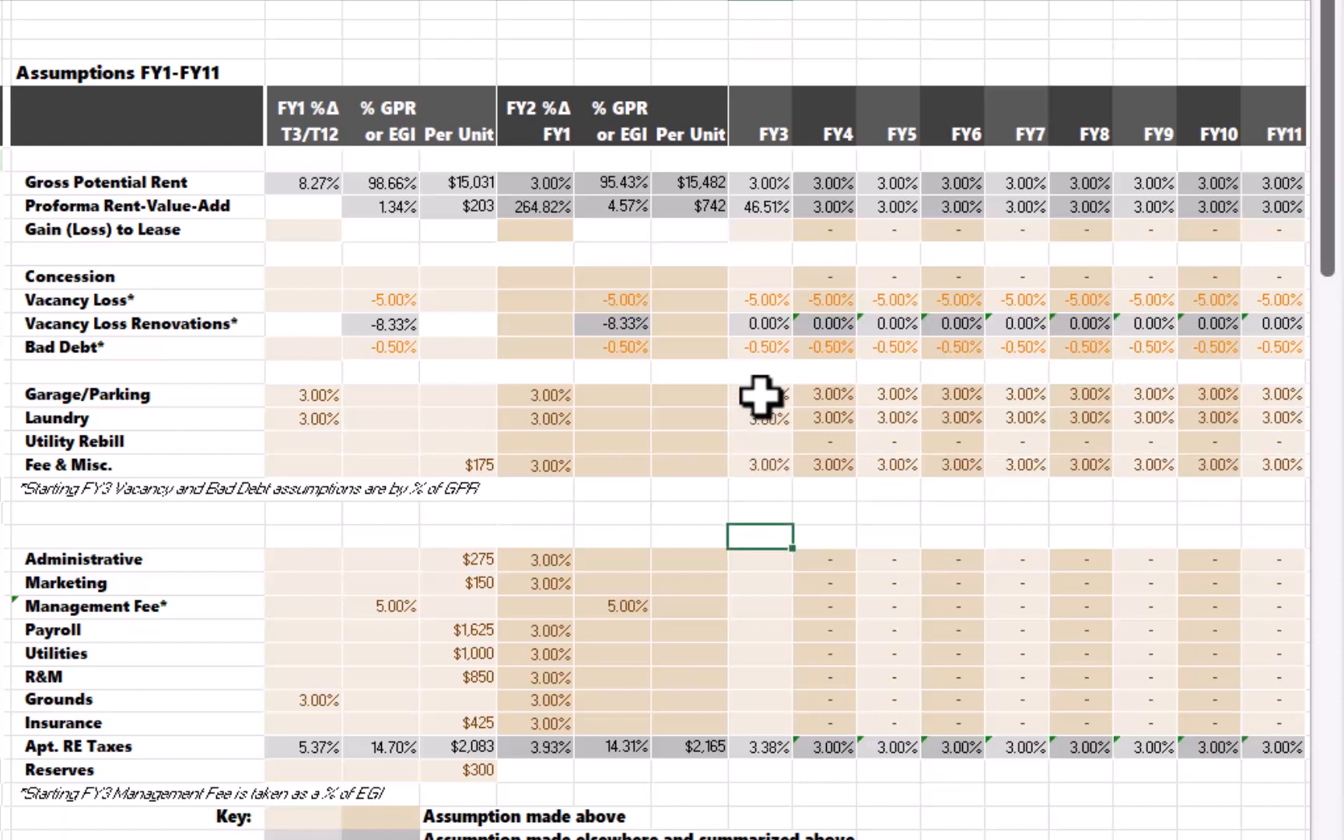
Step: Set the FY3 assumptions to 3% for Administrative and Marketing and 5% for Management Fee
type("3")
key("Return")
type("3")
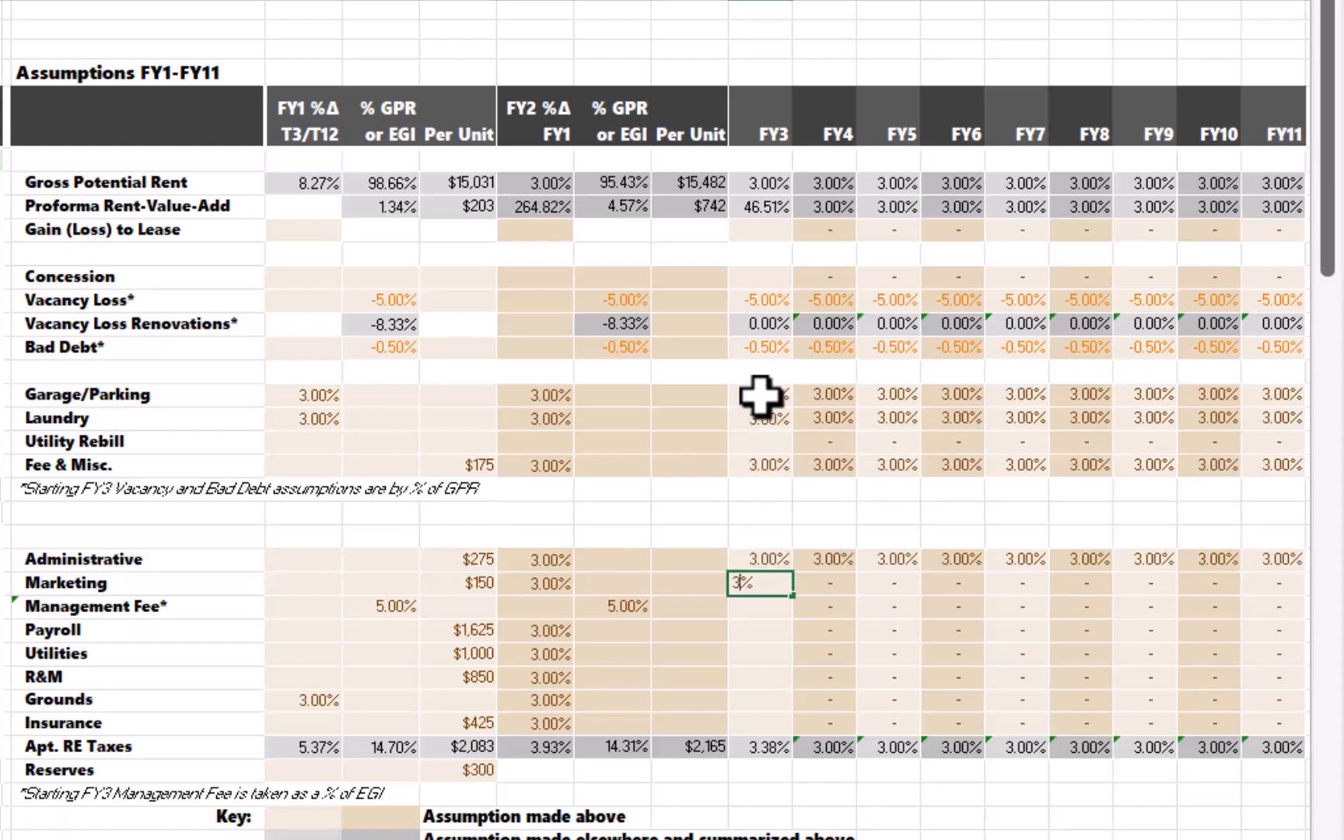
key("Return")
type("5")
key("Return")
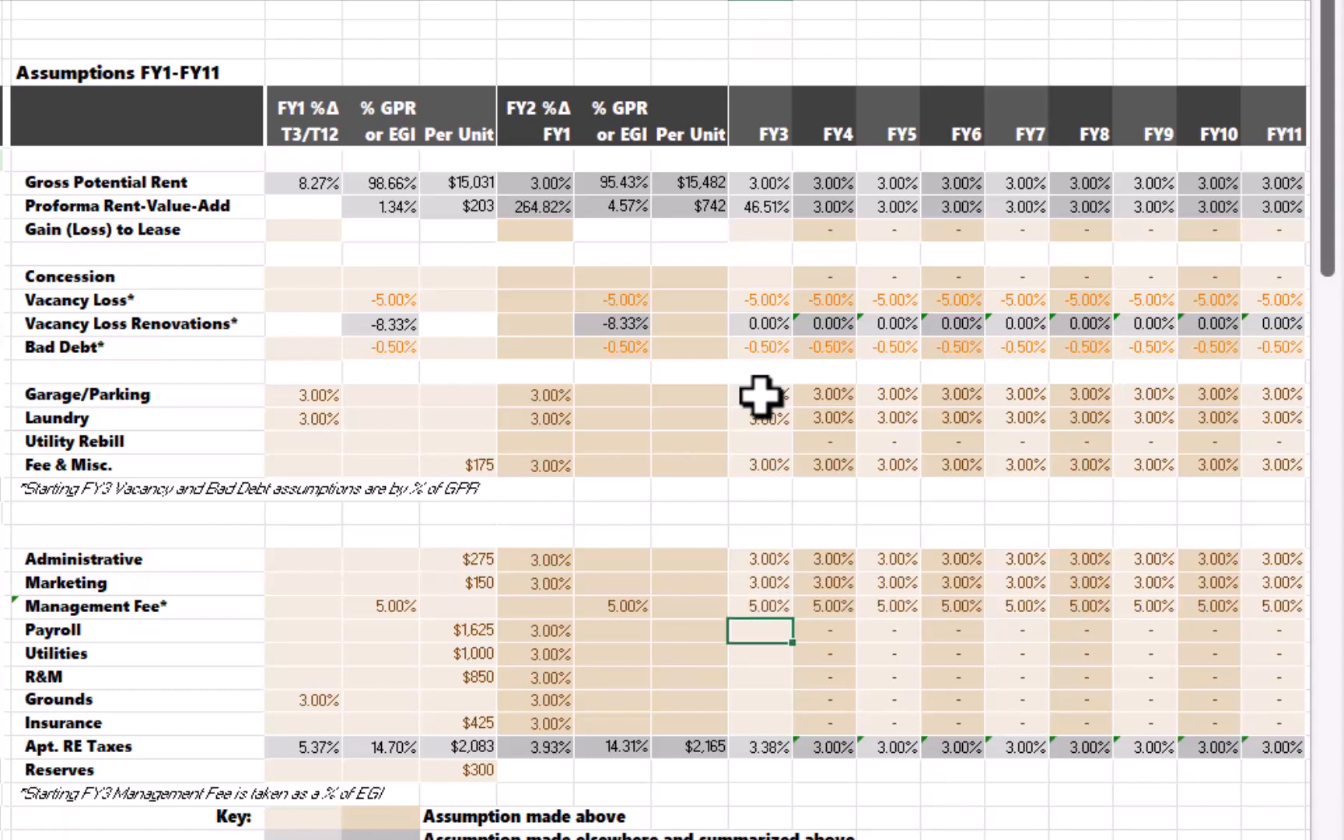
Step: Set the FY3 growth assumption to 3% for Payroll, Utilities, R&M, Grounds and Insurance
type("3")
key("Return")
type("3")
key("Return")
type("3")
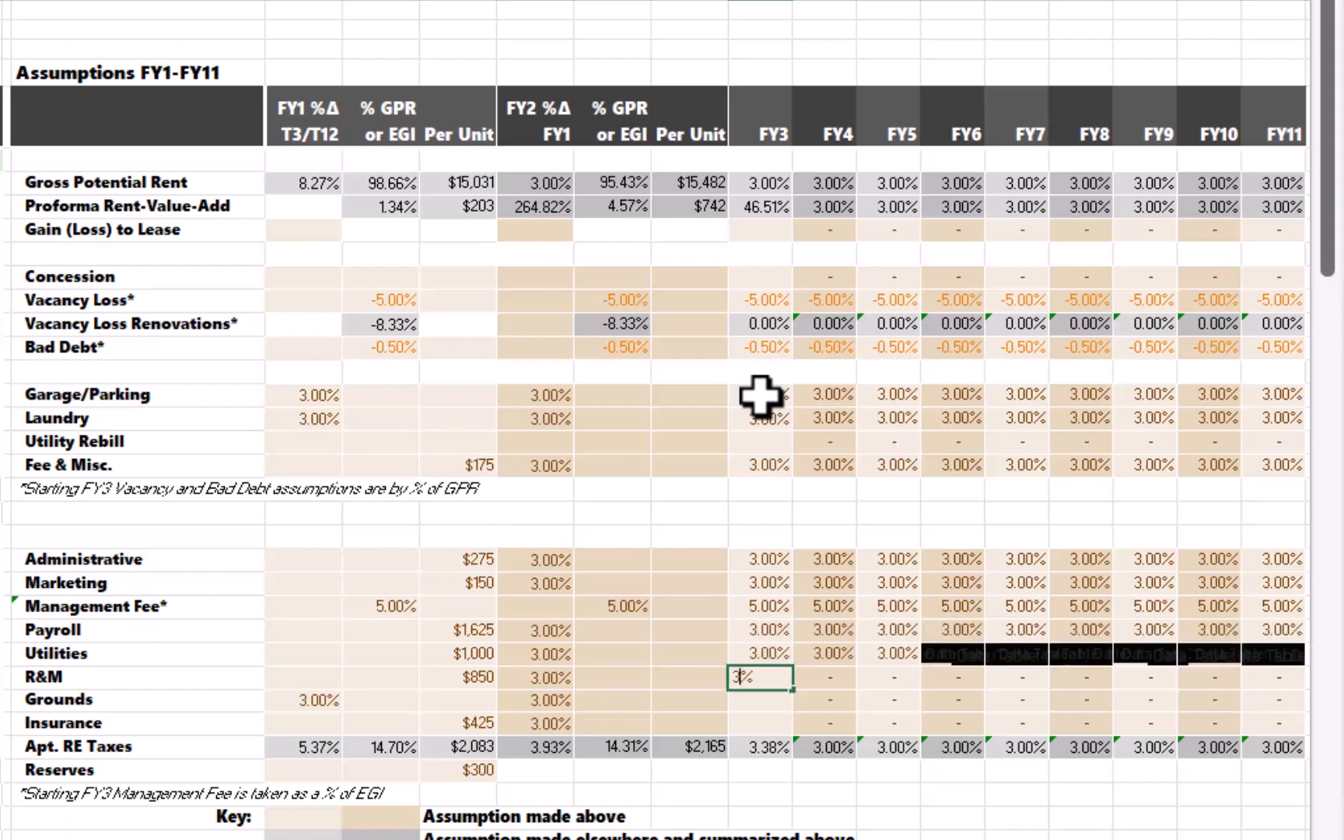
key("Return")
type("3")
key("Return")
type("3")
key("Return")
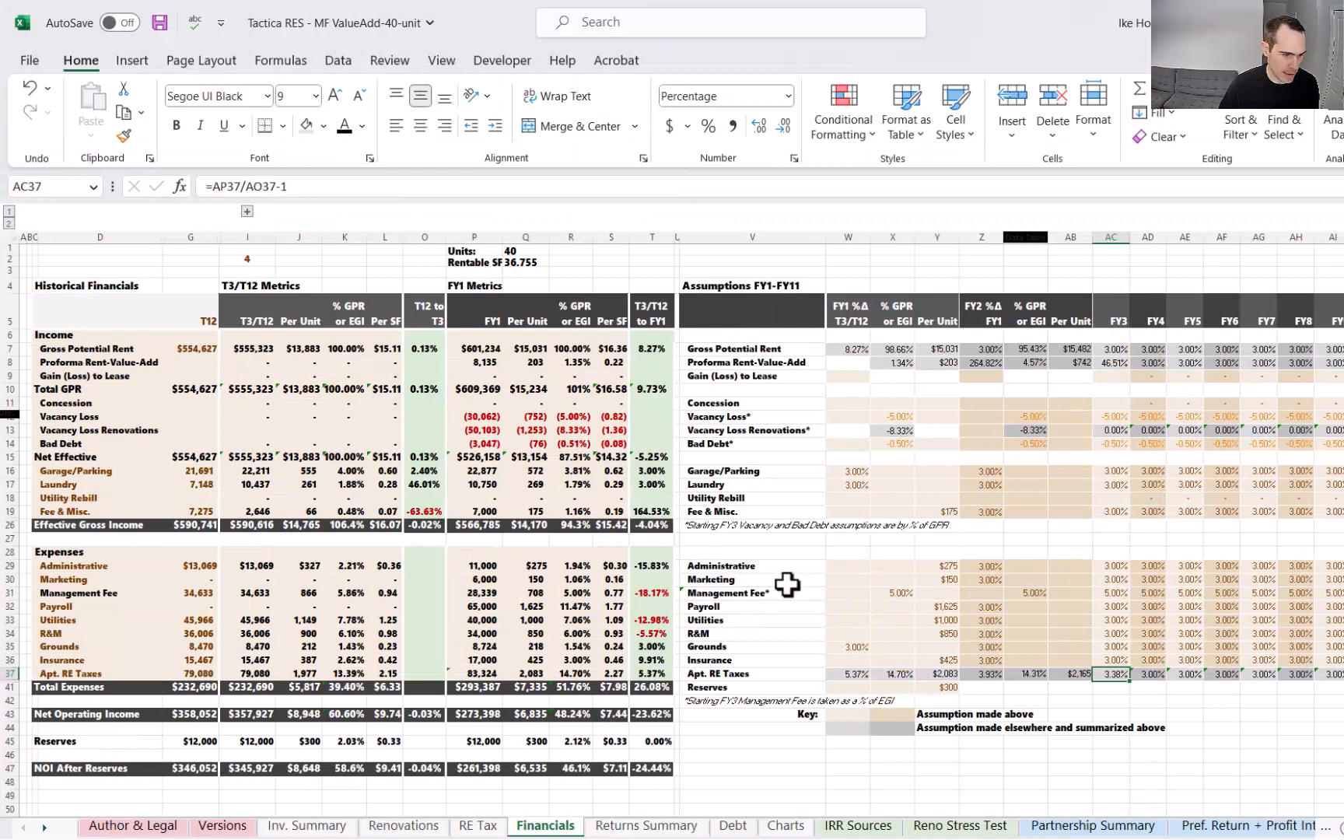
Step: On the Returns Summary sheet, set the capital contingency amount to $40,000 and its number of years to 2
scroll(681, 525, "right", 5)
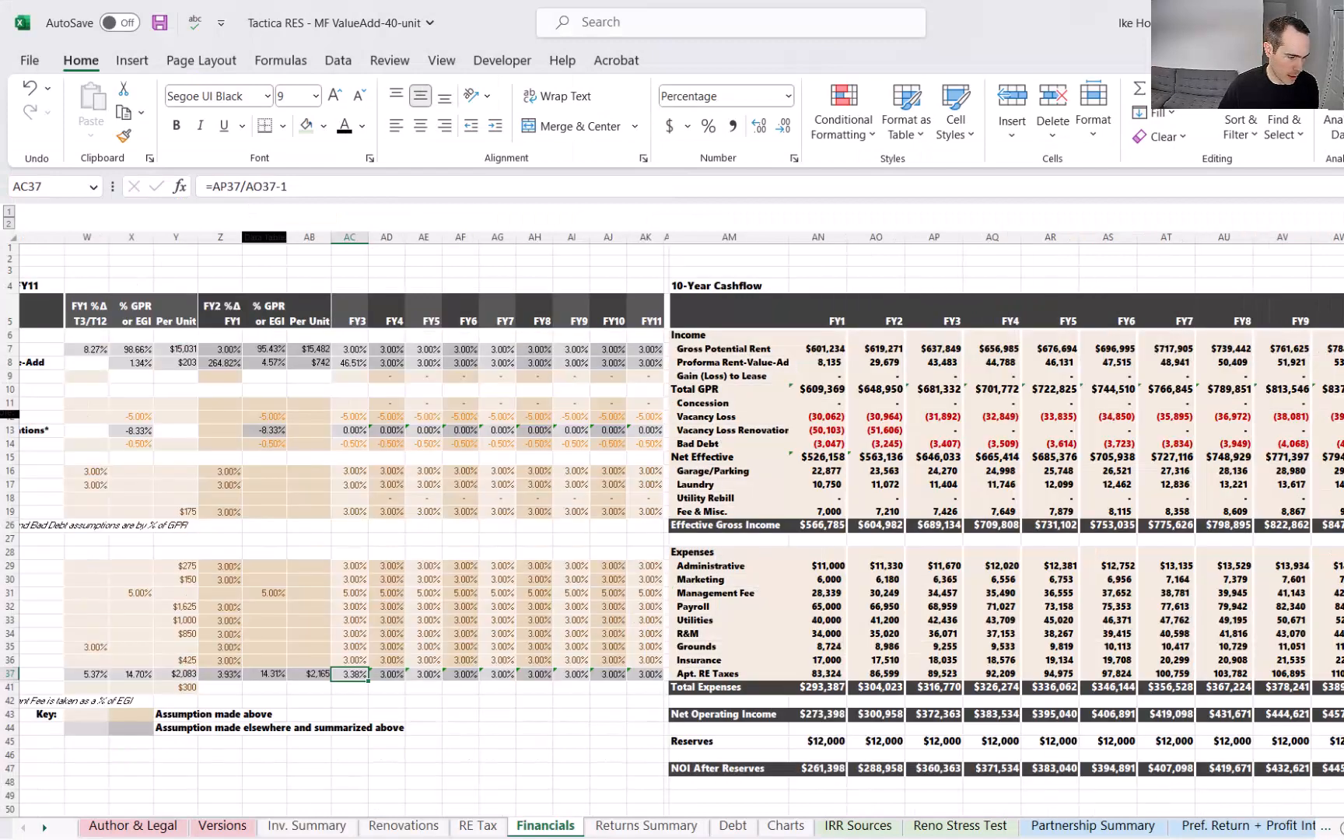
scroll(682, 525, "right", 3)
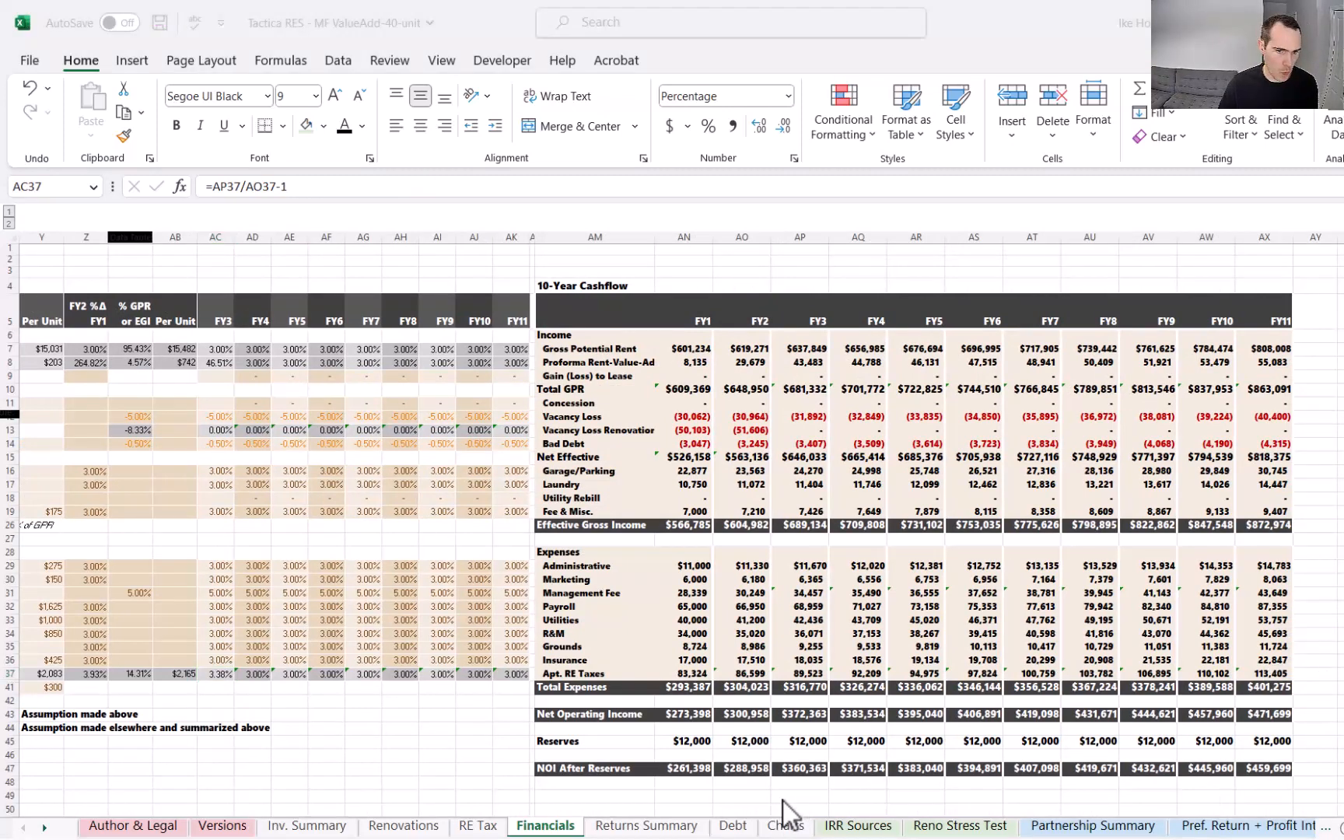
left_click(665, 829)
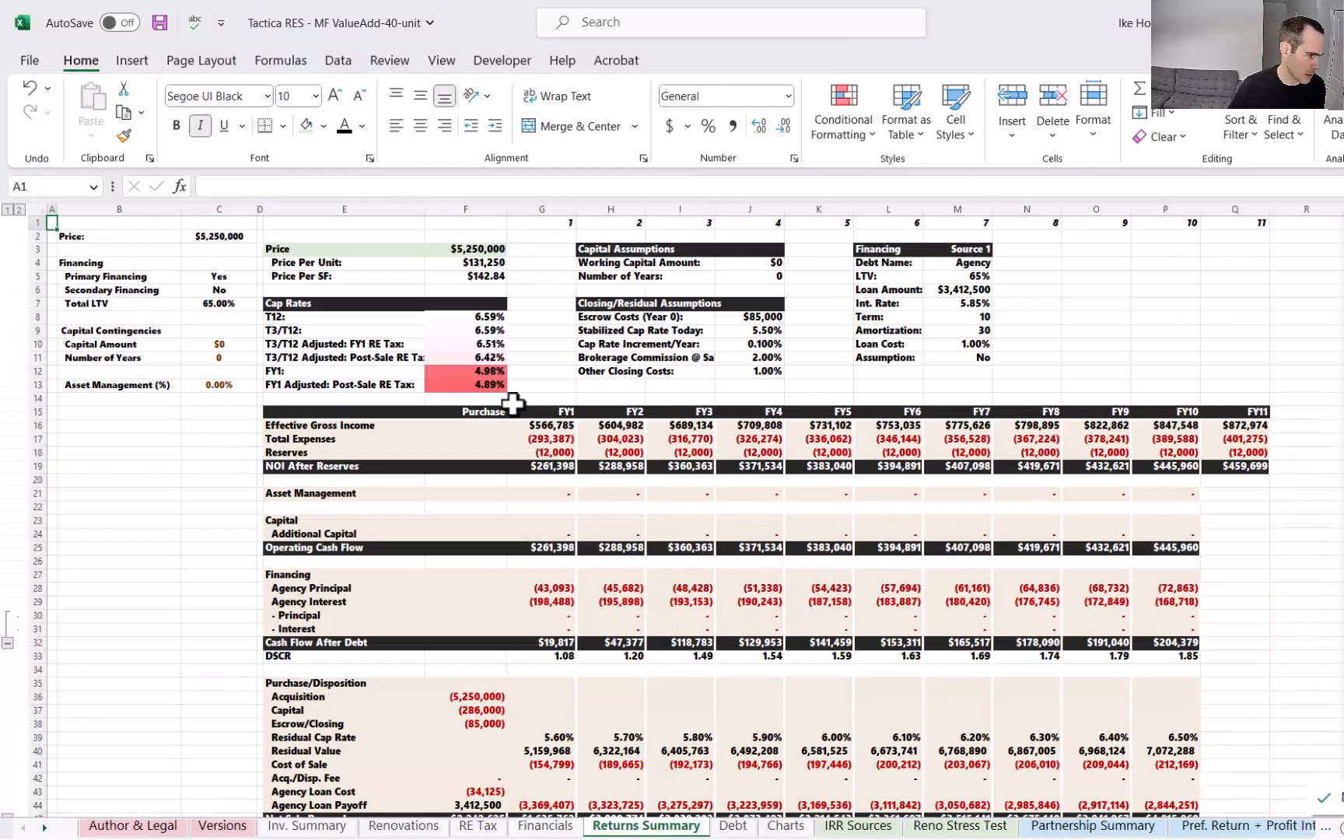
left_click(217, 345)
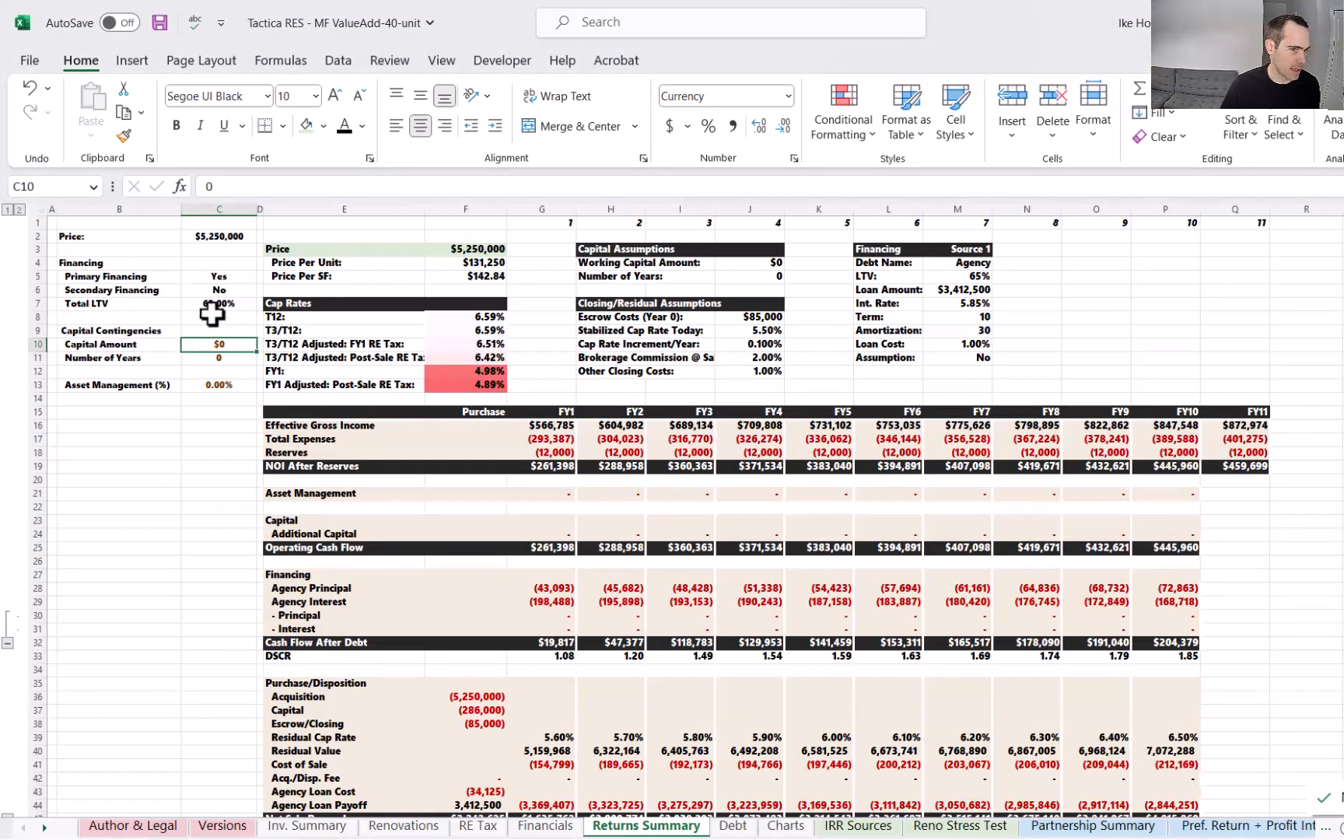
type("4")
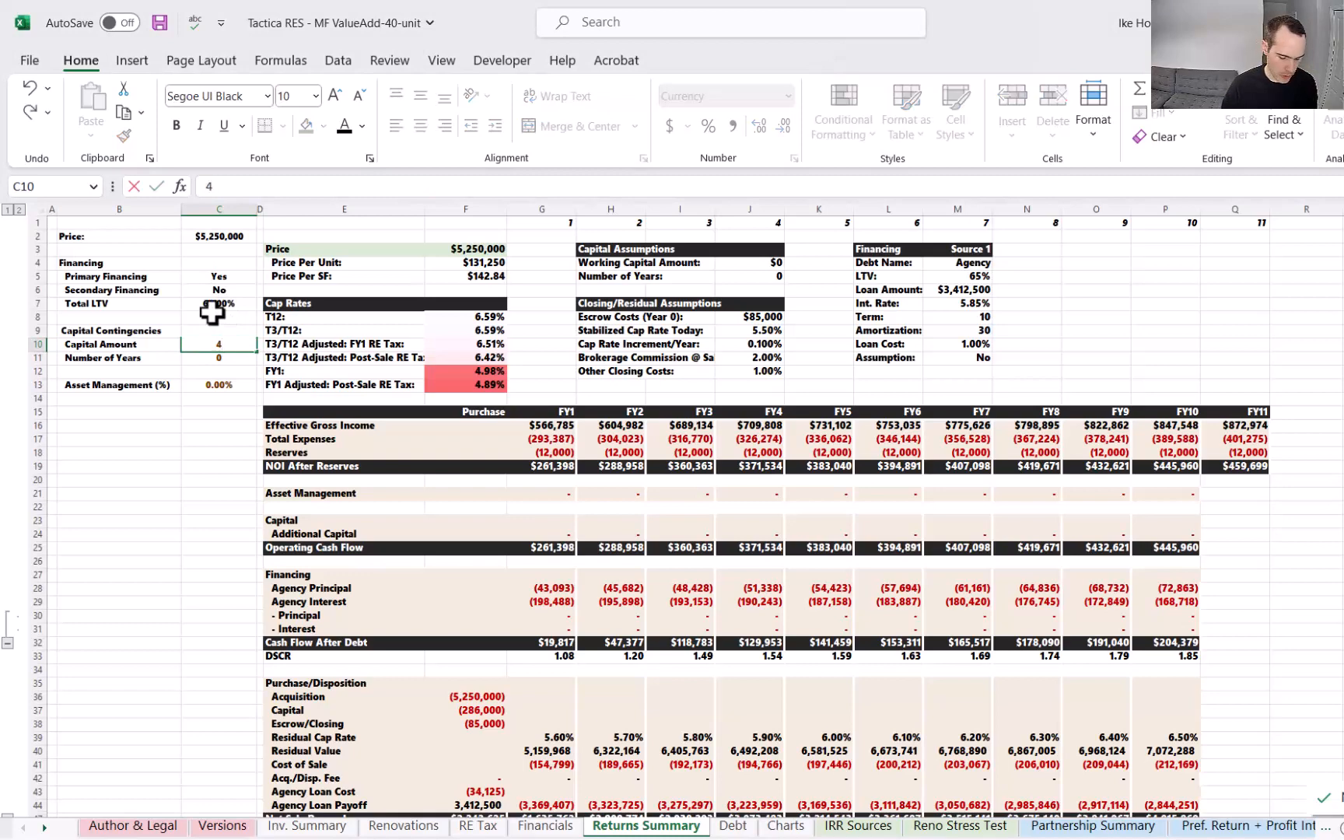
type("0,000")
key("Return")
type("2")
key("Return")
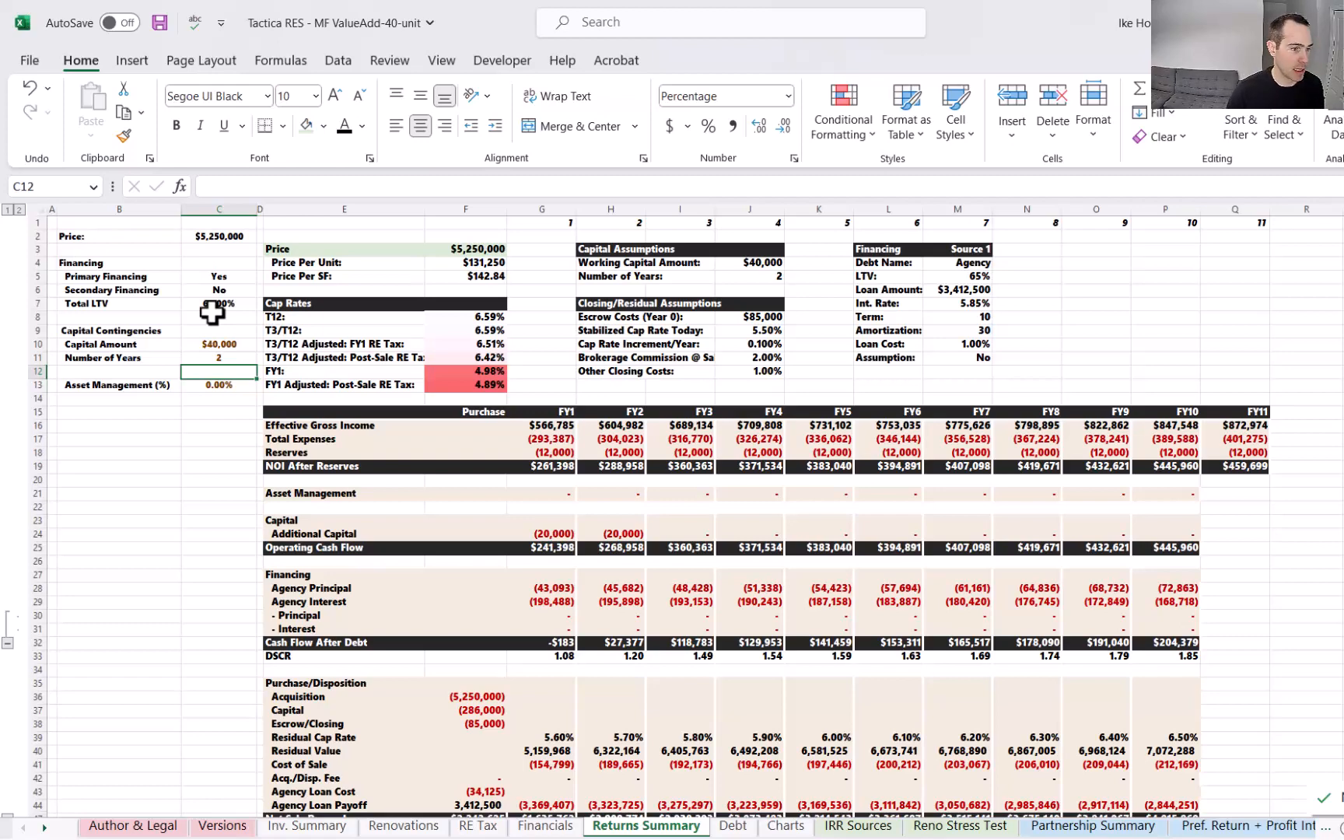
Step: Examine the cash flow, IRR, equity multiple and cash-on-cash rows of the Returns Summary, including the FY8 equity multiple
scroll(467, 490, "down", 3)
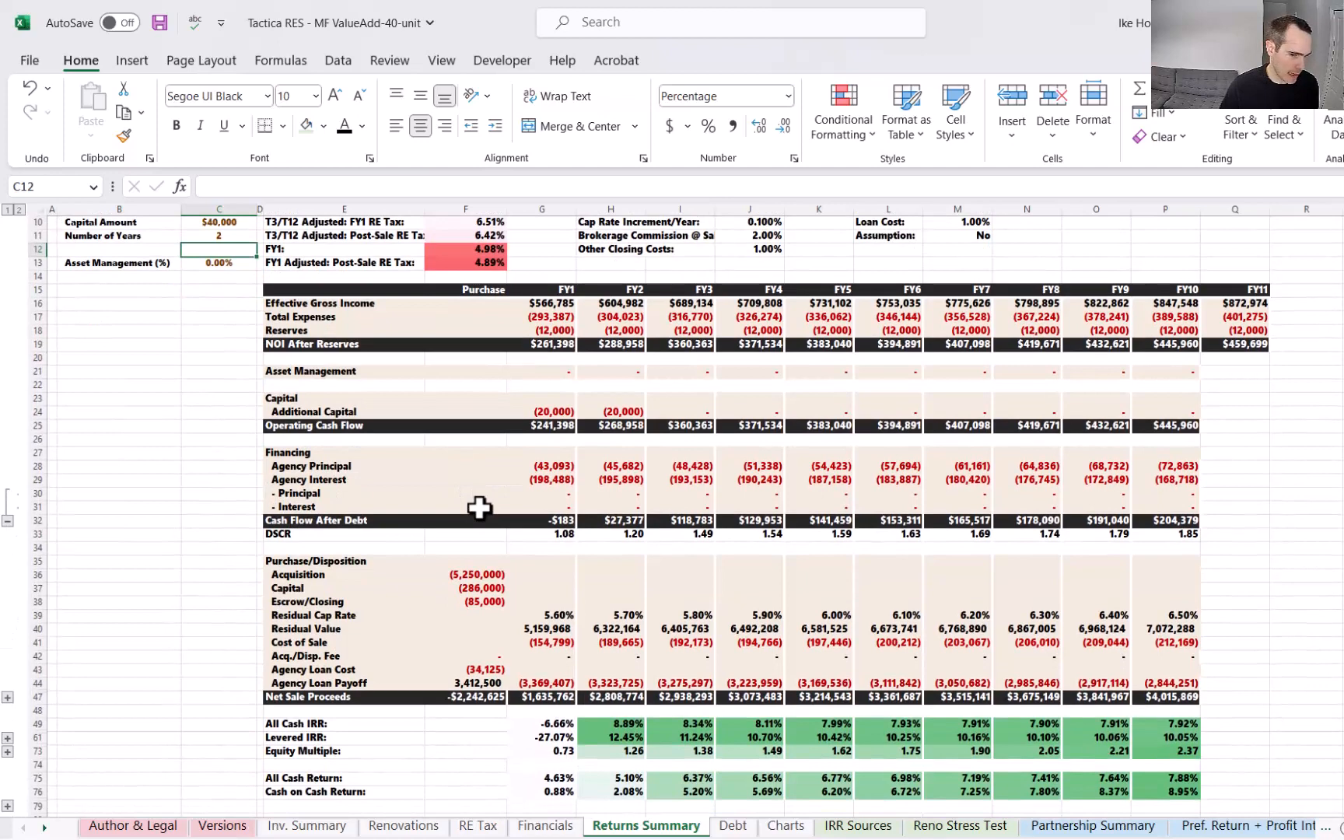
scroll(555, 560, "down", 1)
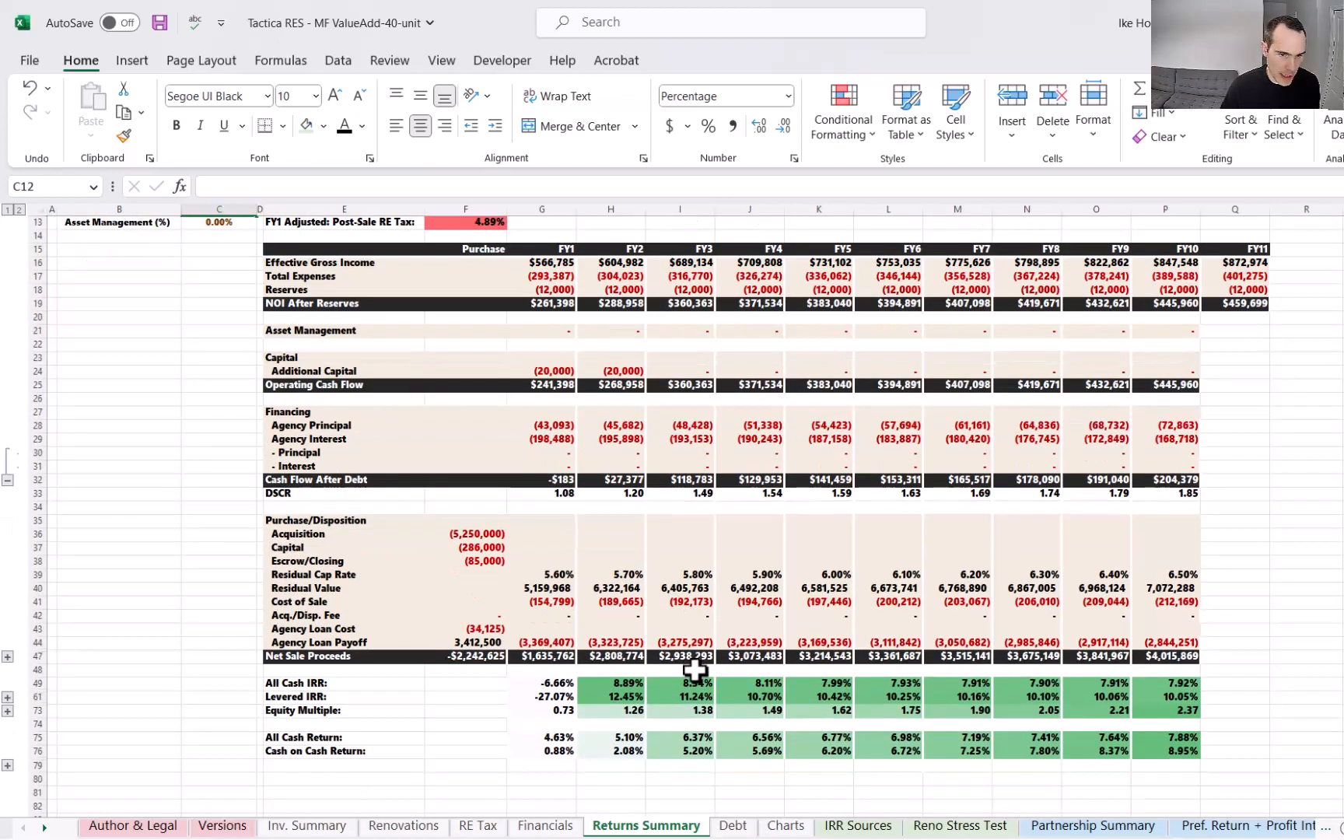
left_click(1041, 711)
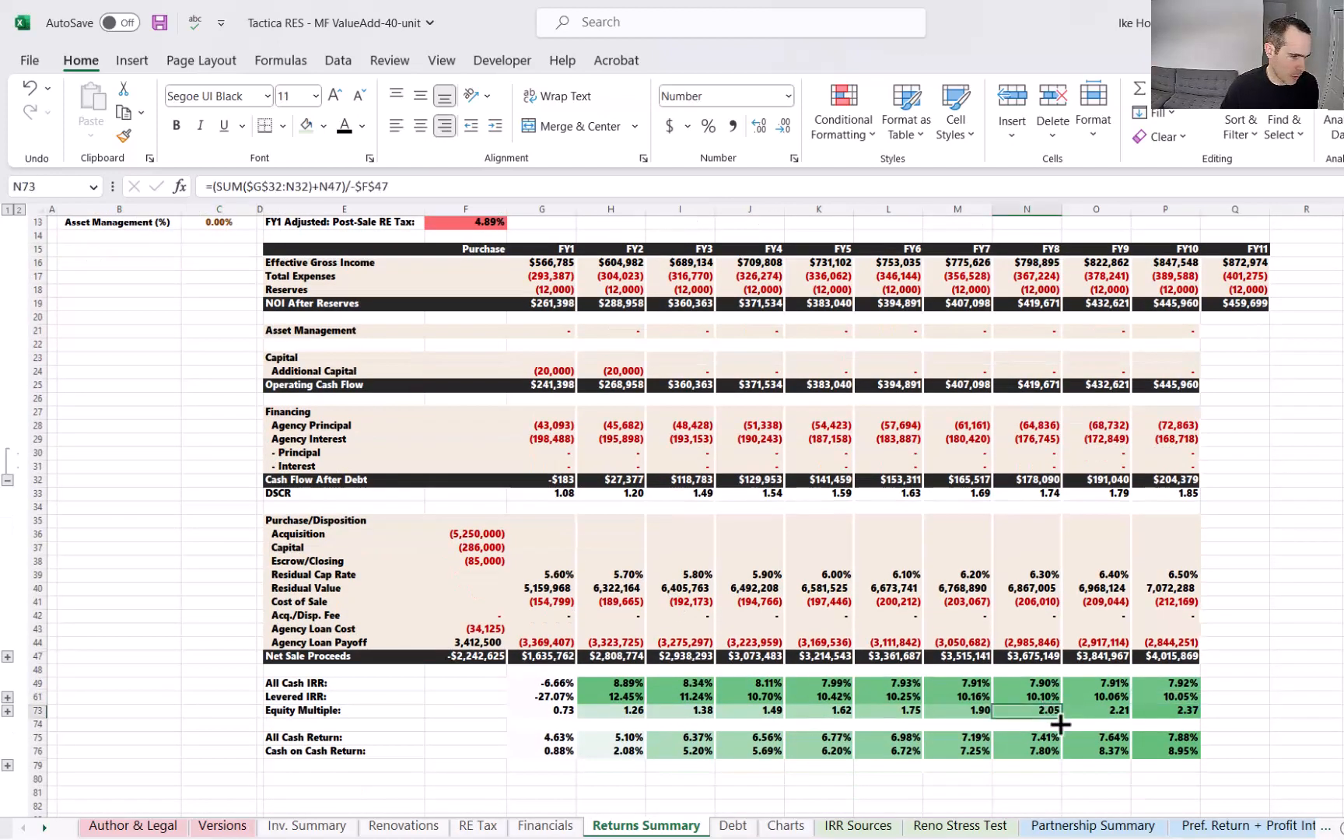
scroll(1040, 701, "up", 1)
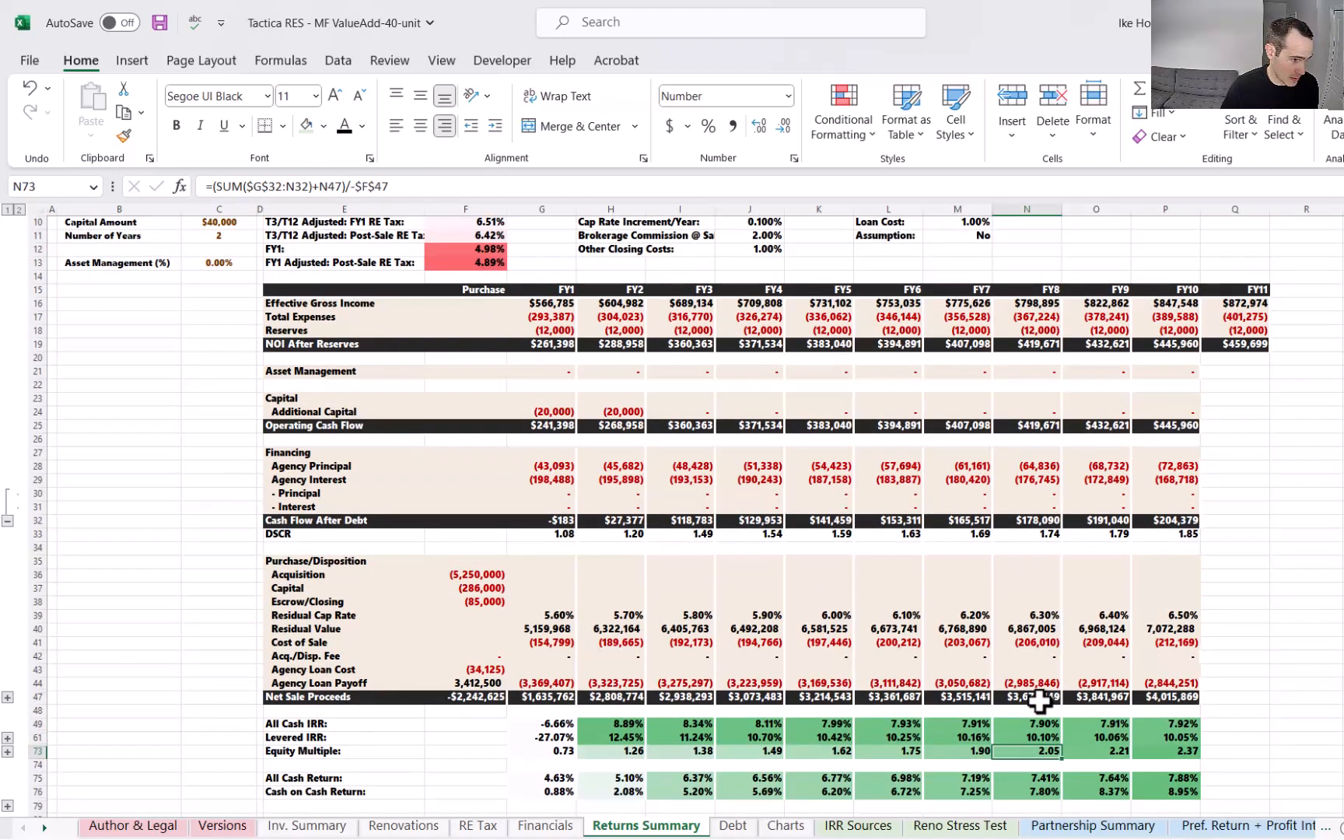
scroll(1039, 701, "down", 1)
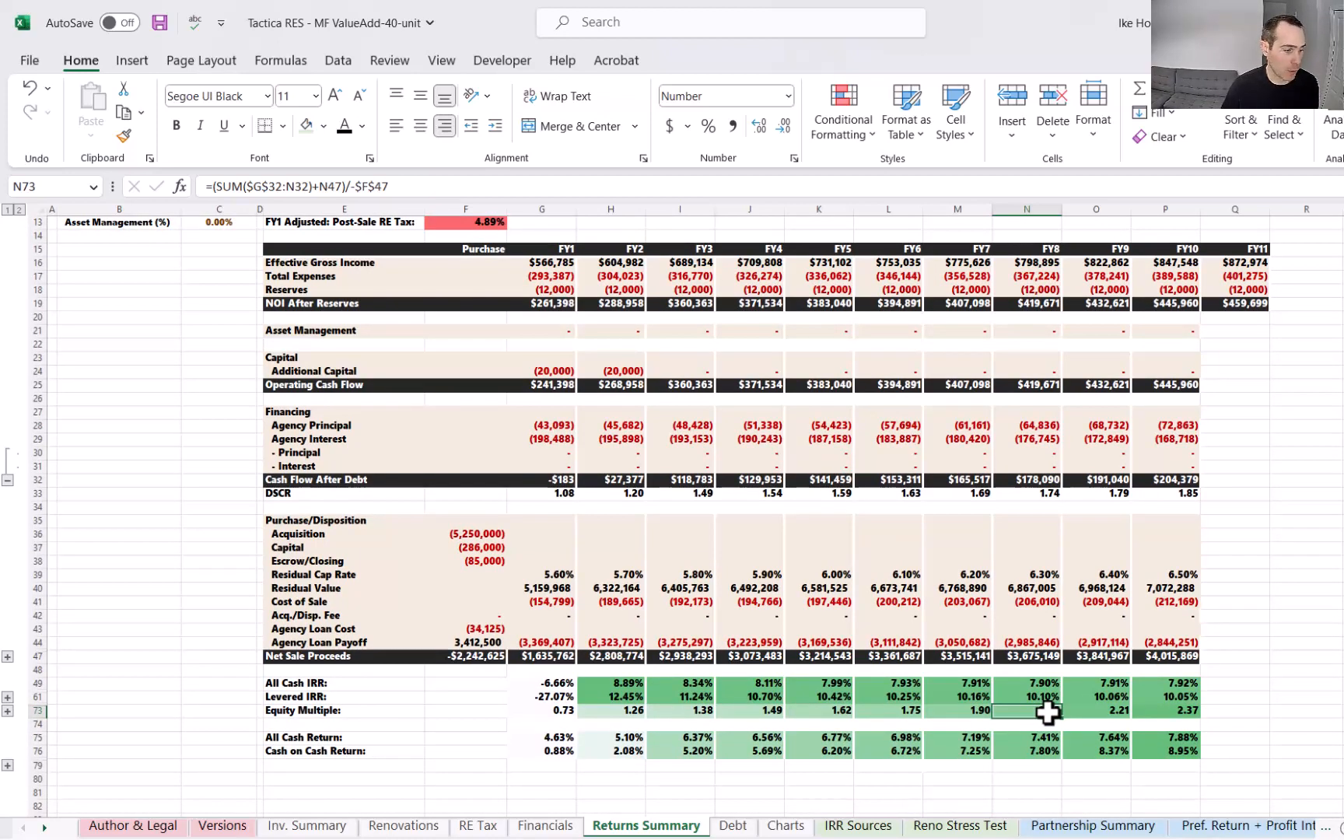
scroll(1047, 685, "up", 1)
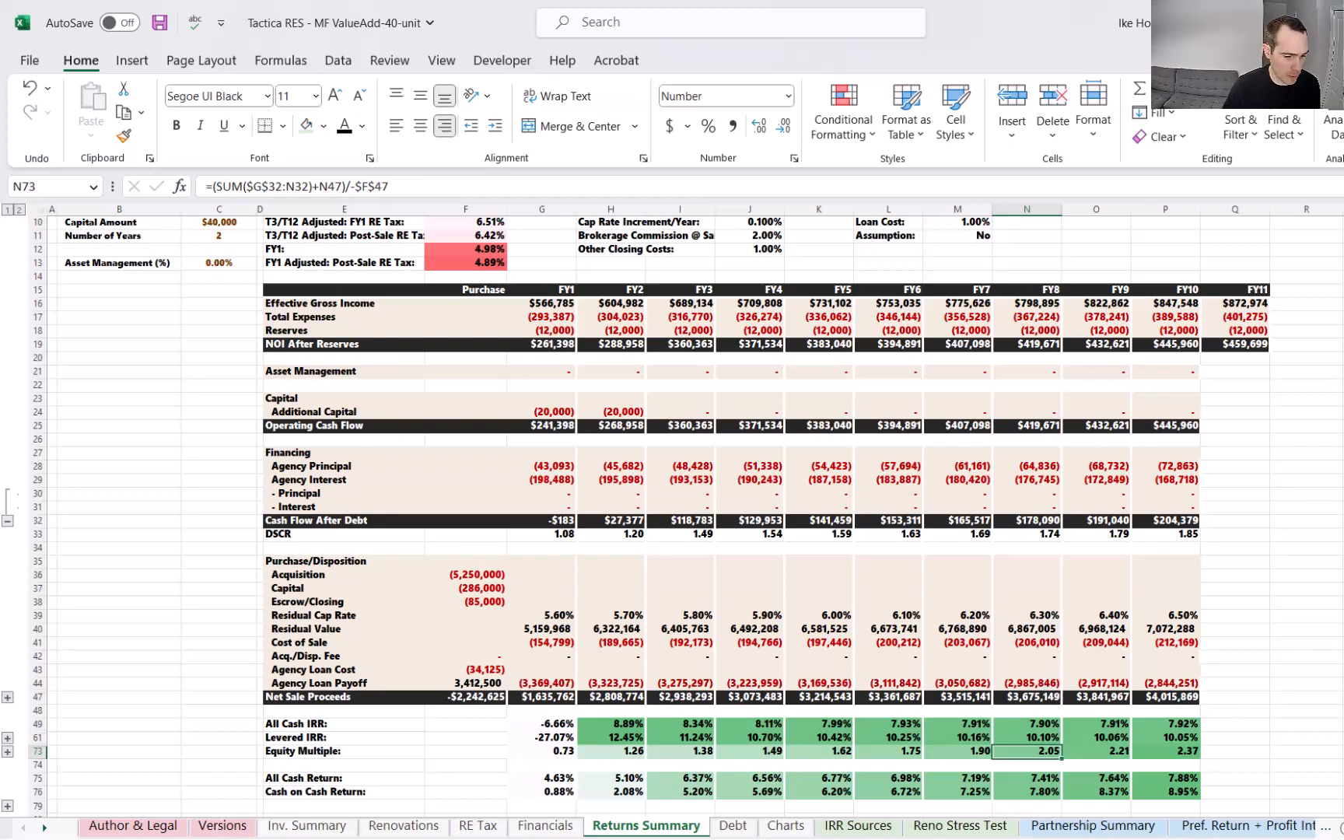
Step: On the Financials sheet, set the FY1 Utility Rebill to $300 per unit, calculated as half of 50*12
left_click(522, 827)
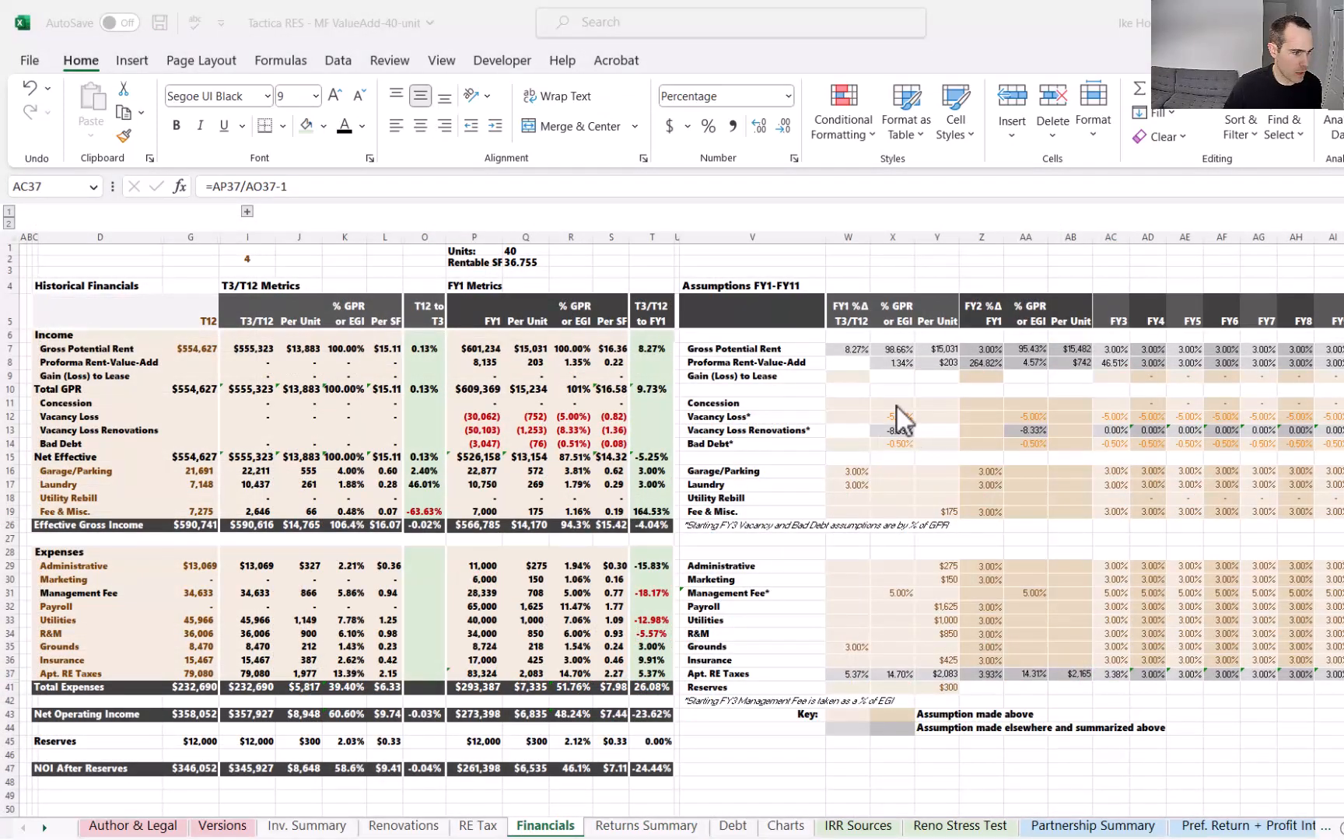
left_click(939, 497)
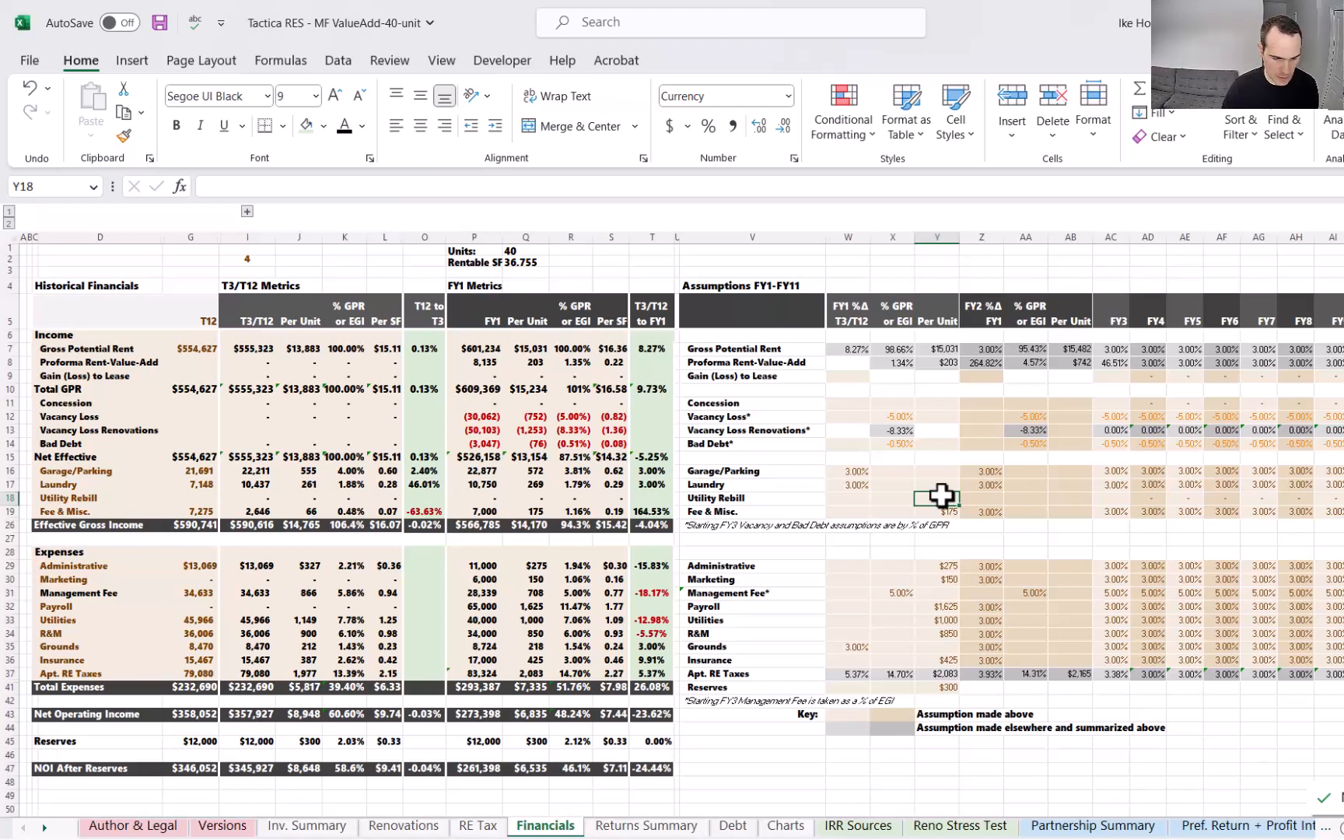
type("=50")
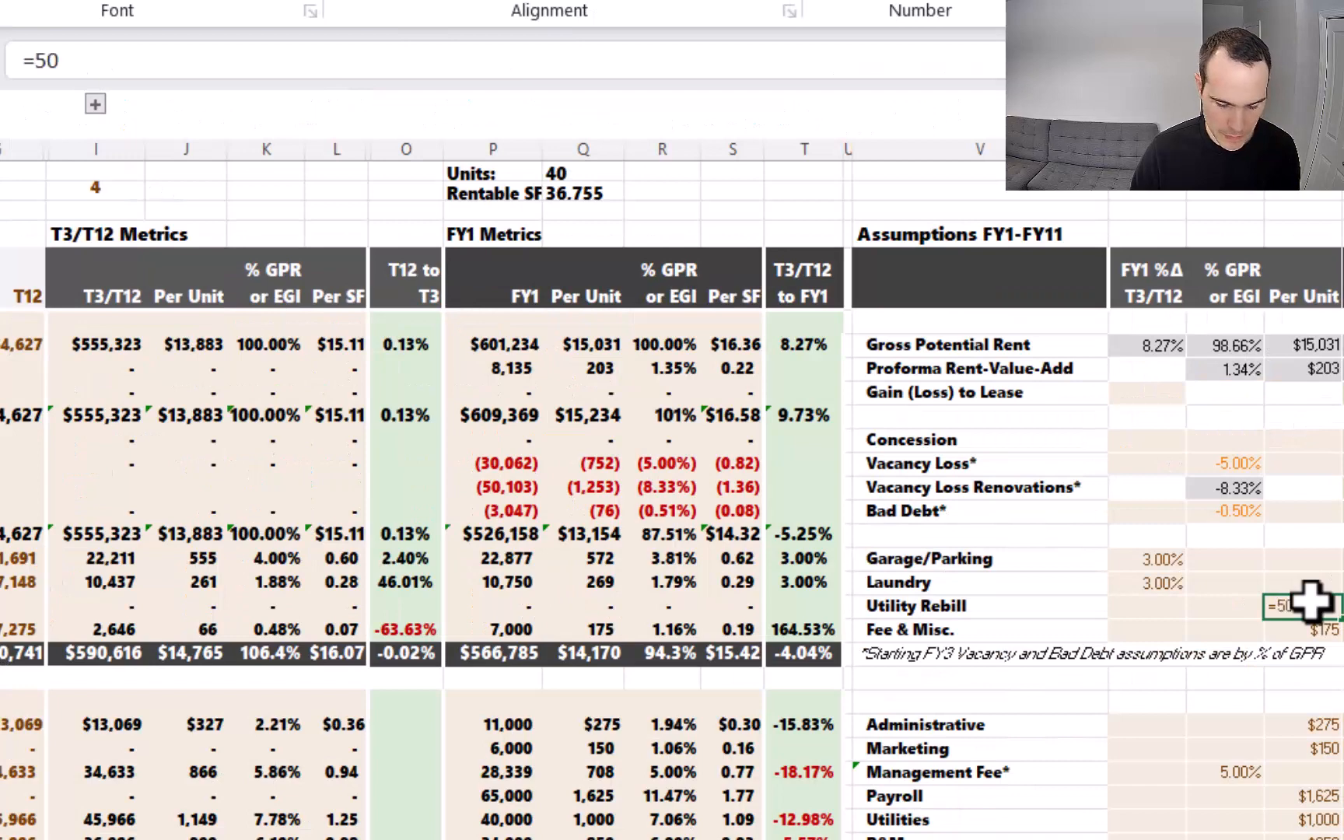
type("*``1")
key("BackSpace")
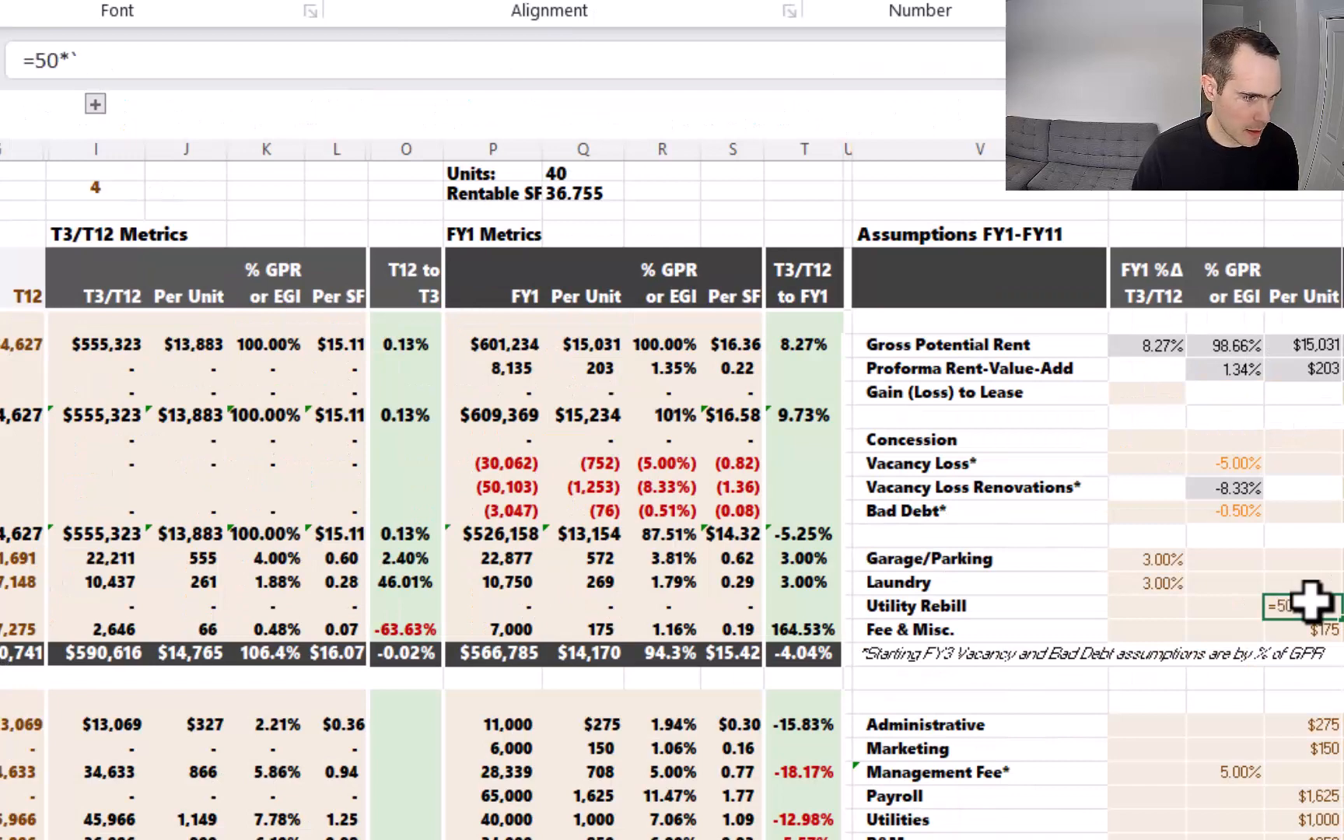
type("`1")
key("BackSpace")
key("BackSpace")
key("BackSpace")
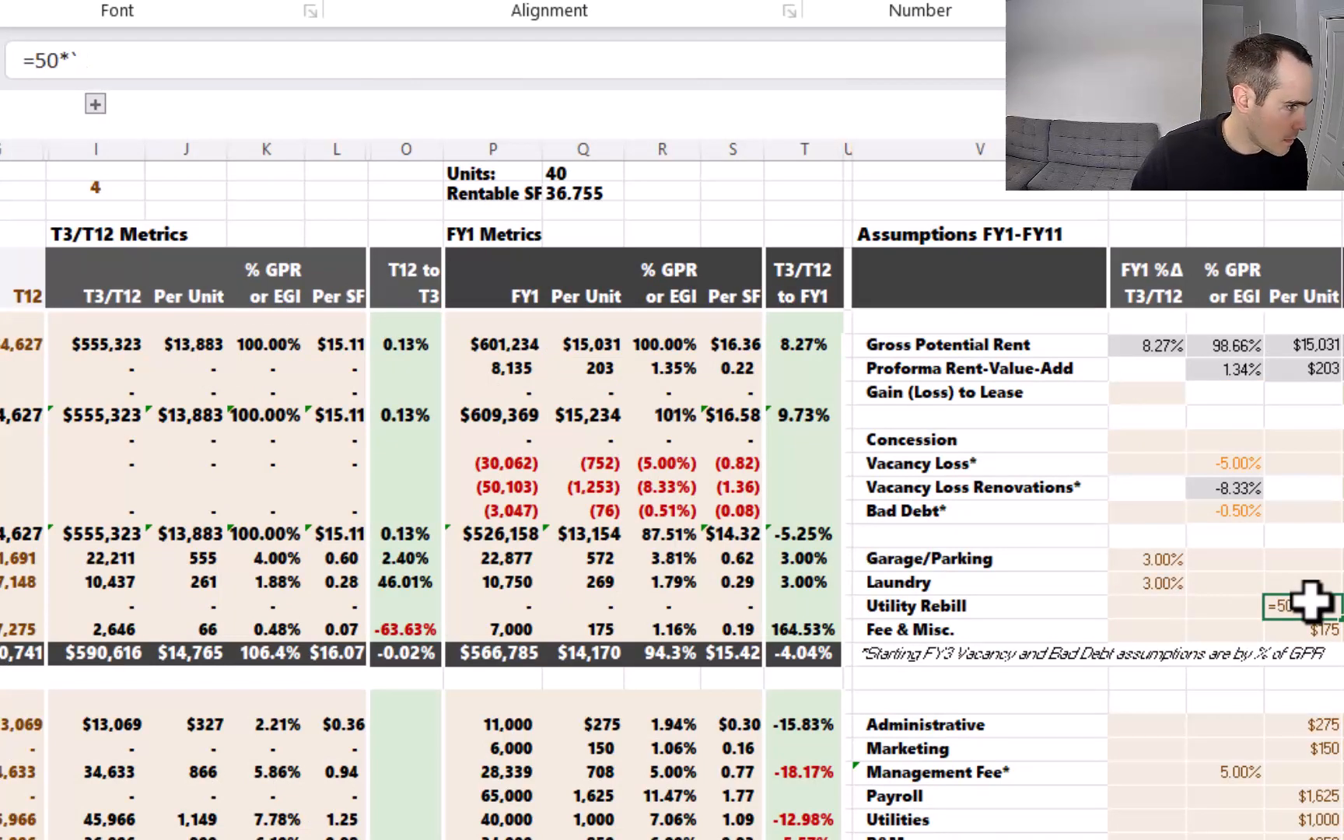
type("12")
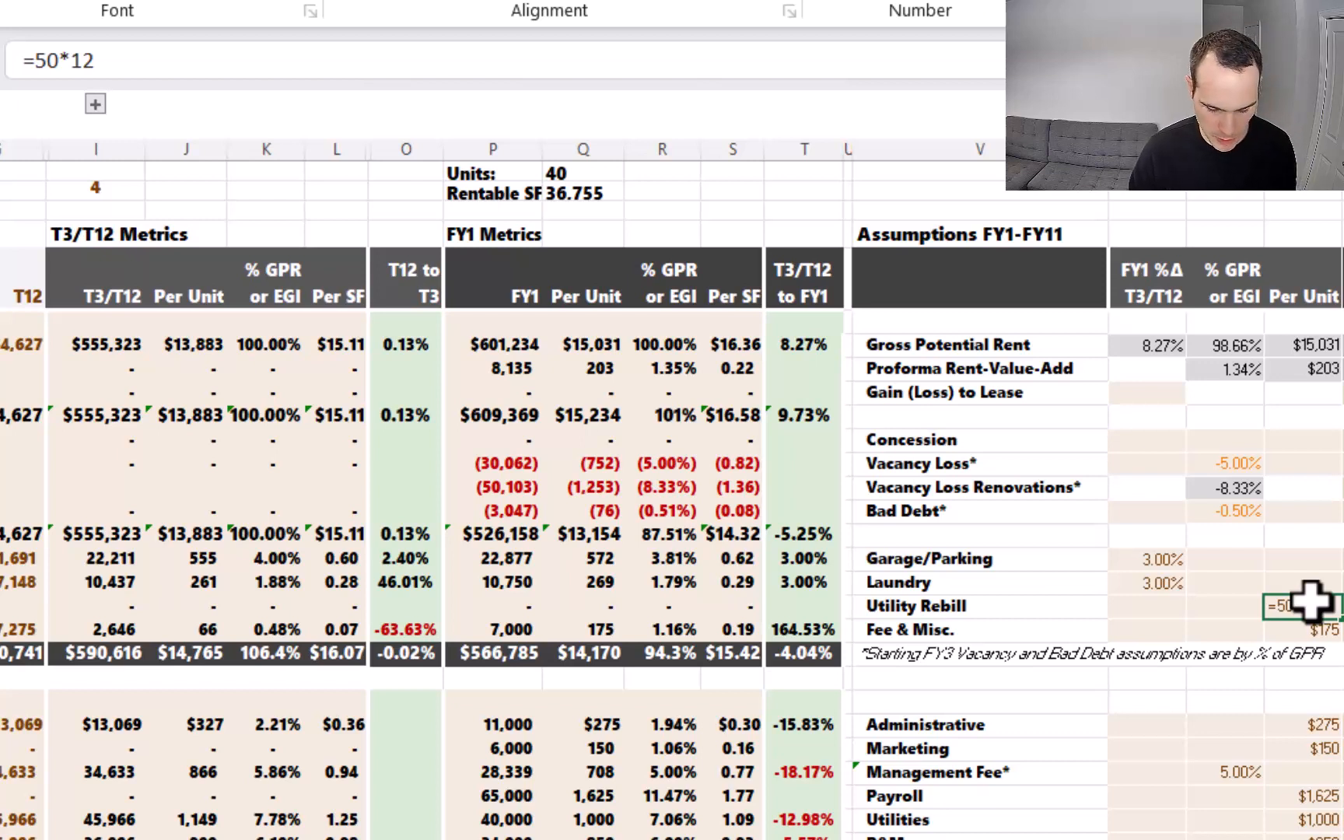
type("5")
key("Return")
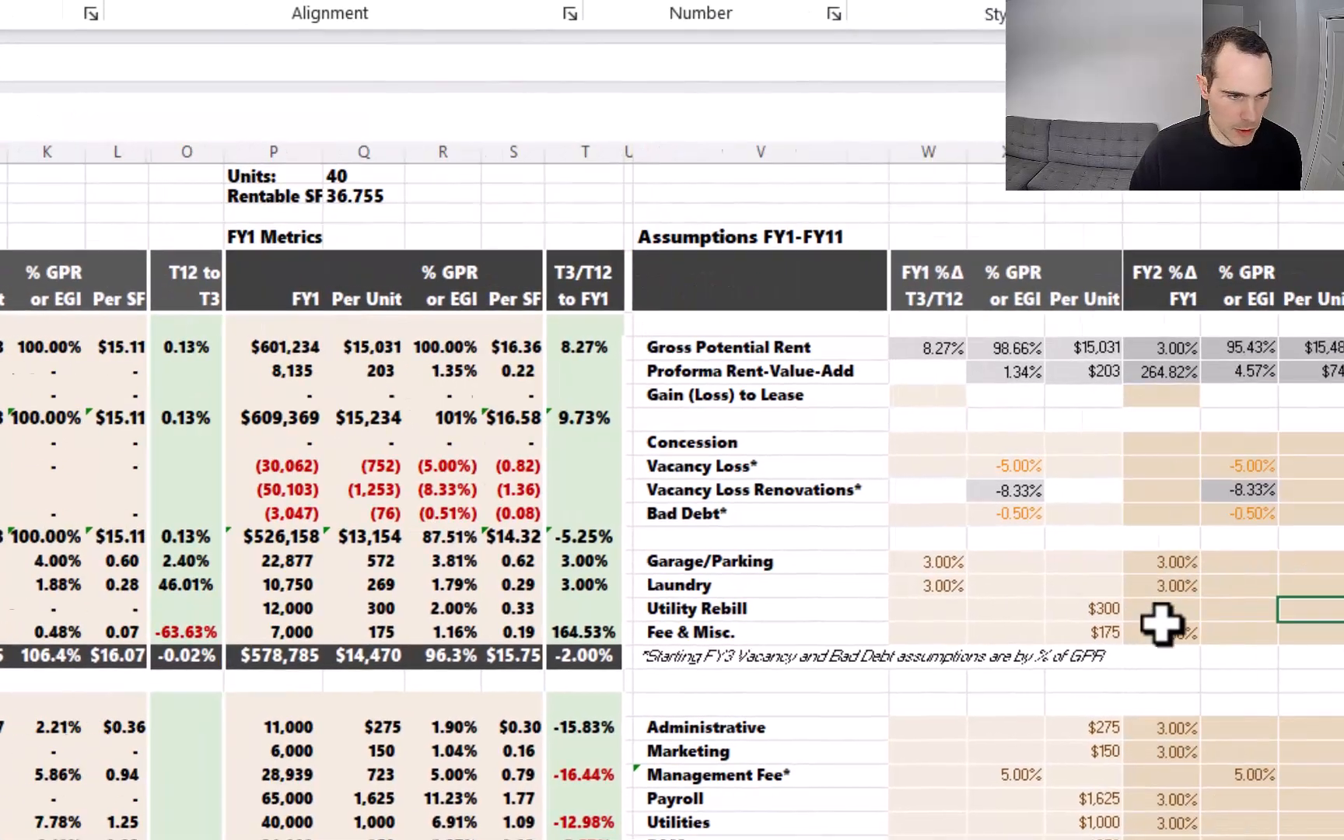
Step: Set the FY2 Utility Rebill per unit to twice the FY1 amount with =Y18*2 and its FY3 growth to 3%
type("=")
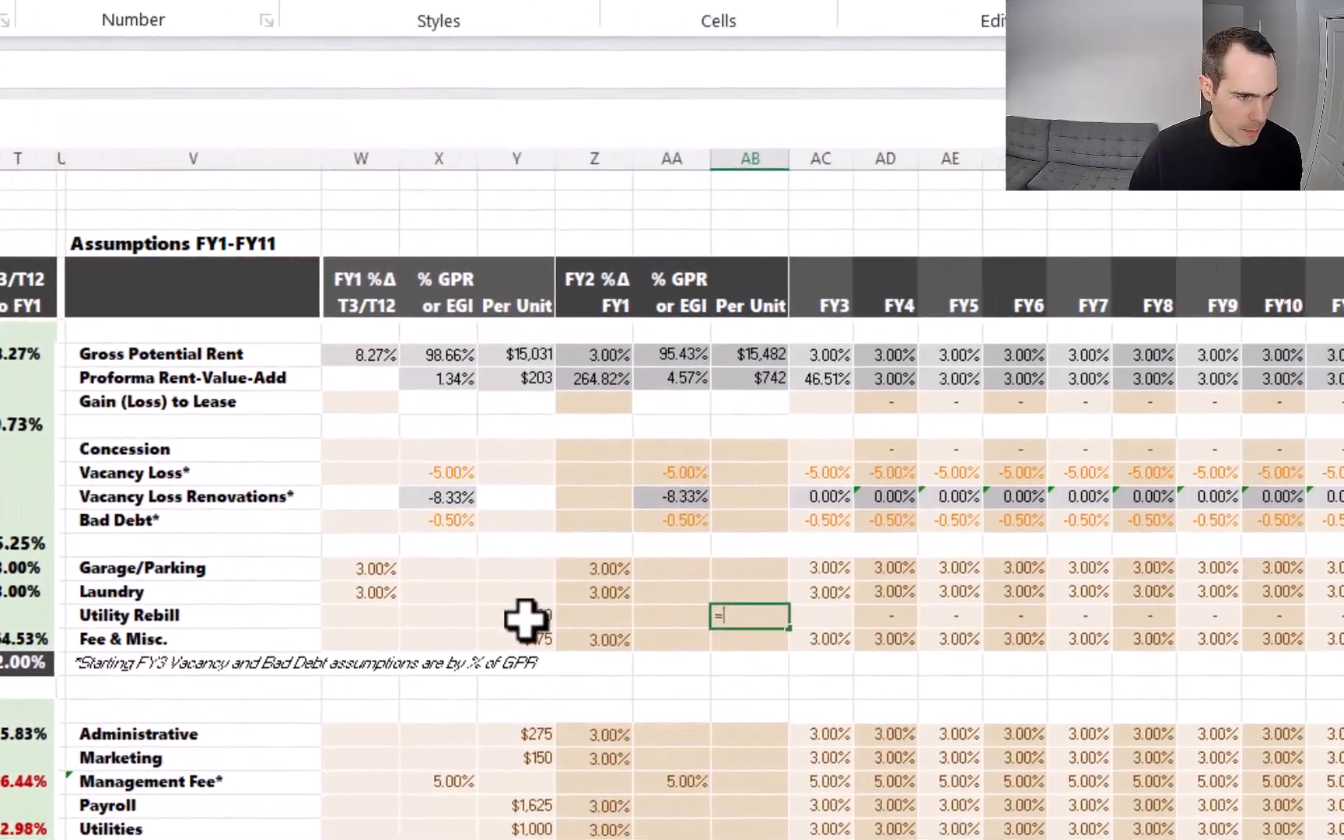
left_click(1315, 607)
type("*12")
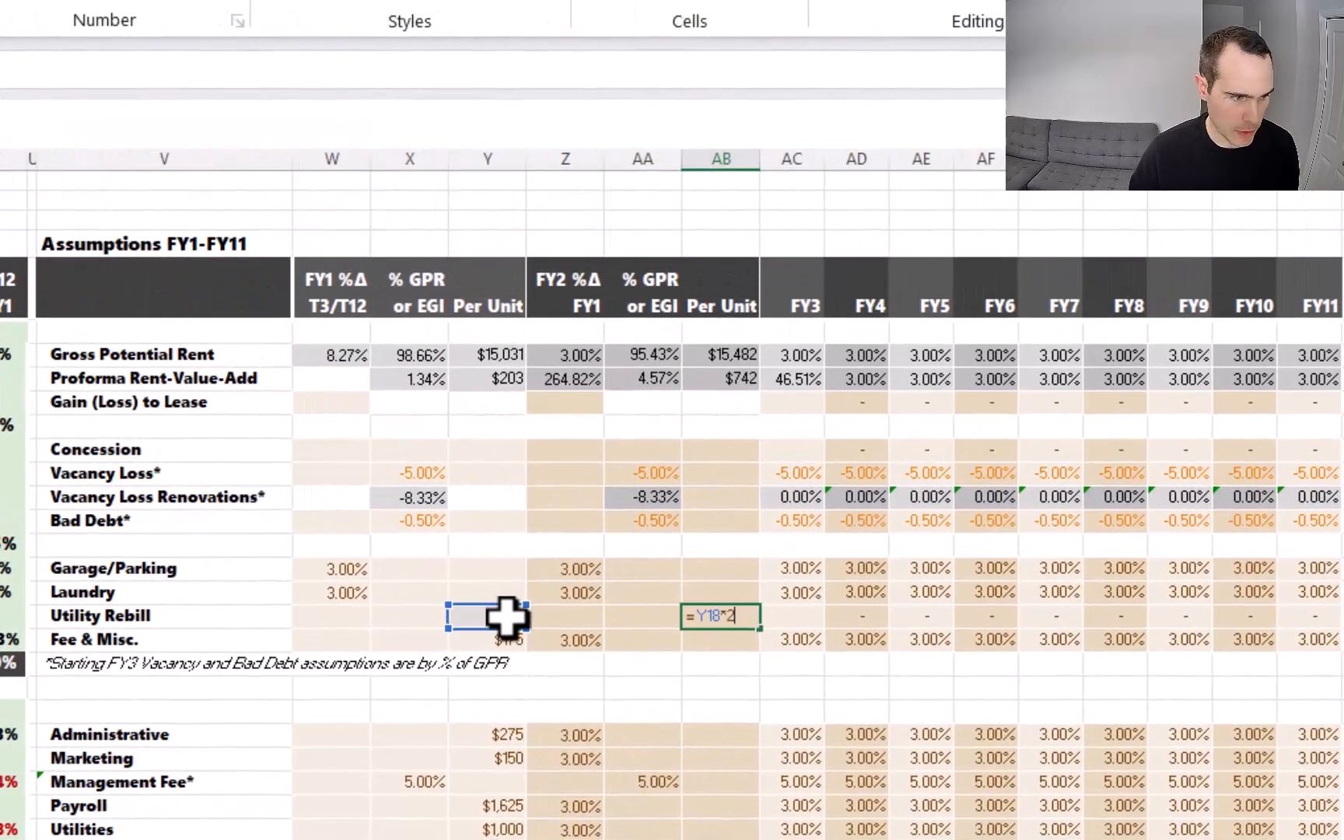
key("Return")
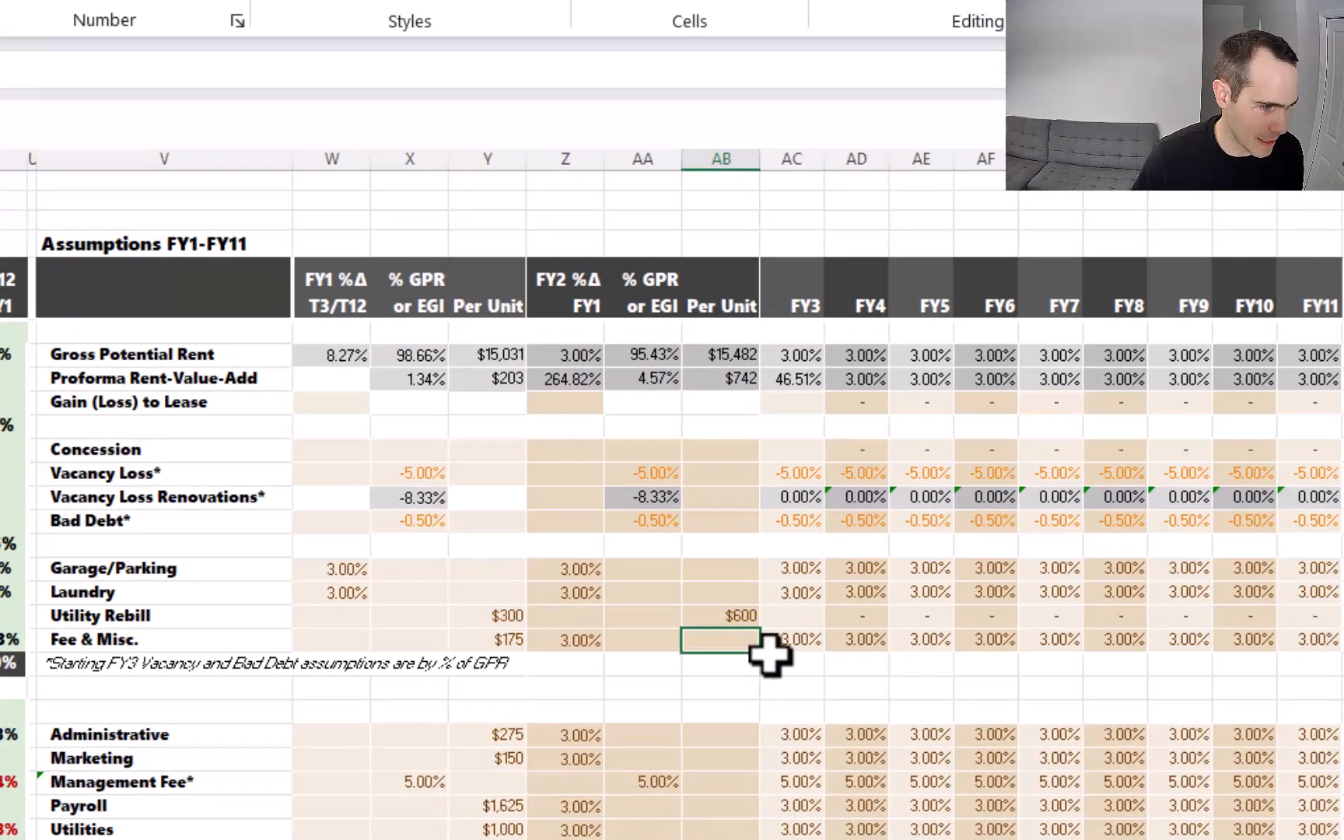
left_click(790, 614)
type("3%")
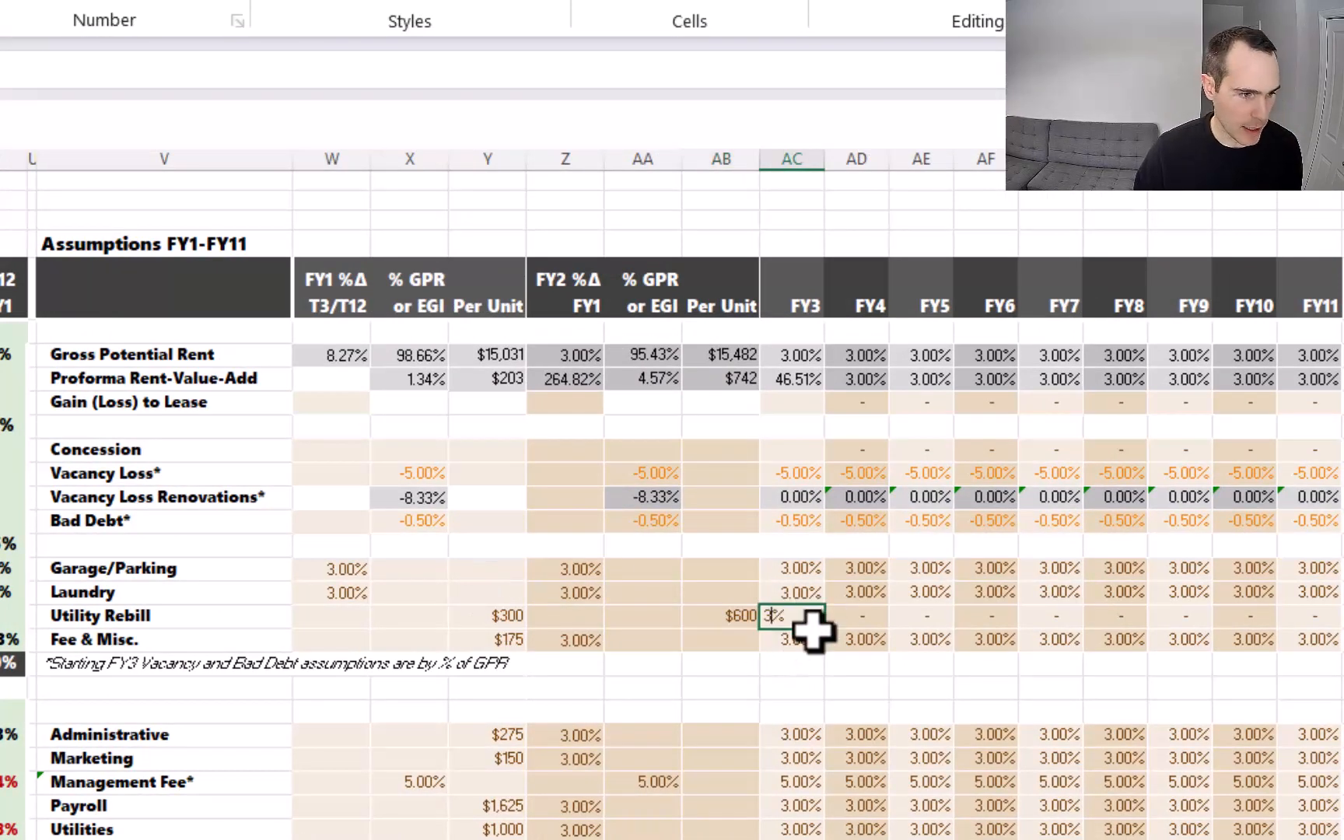
key("Return")
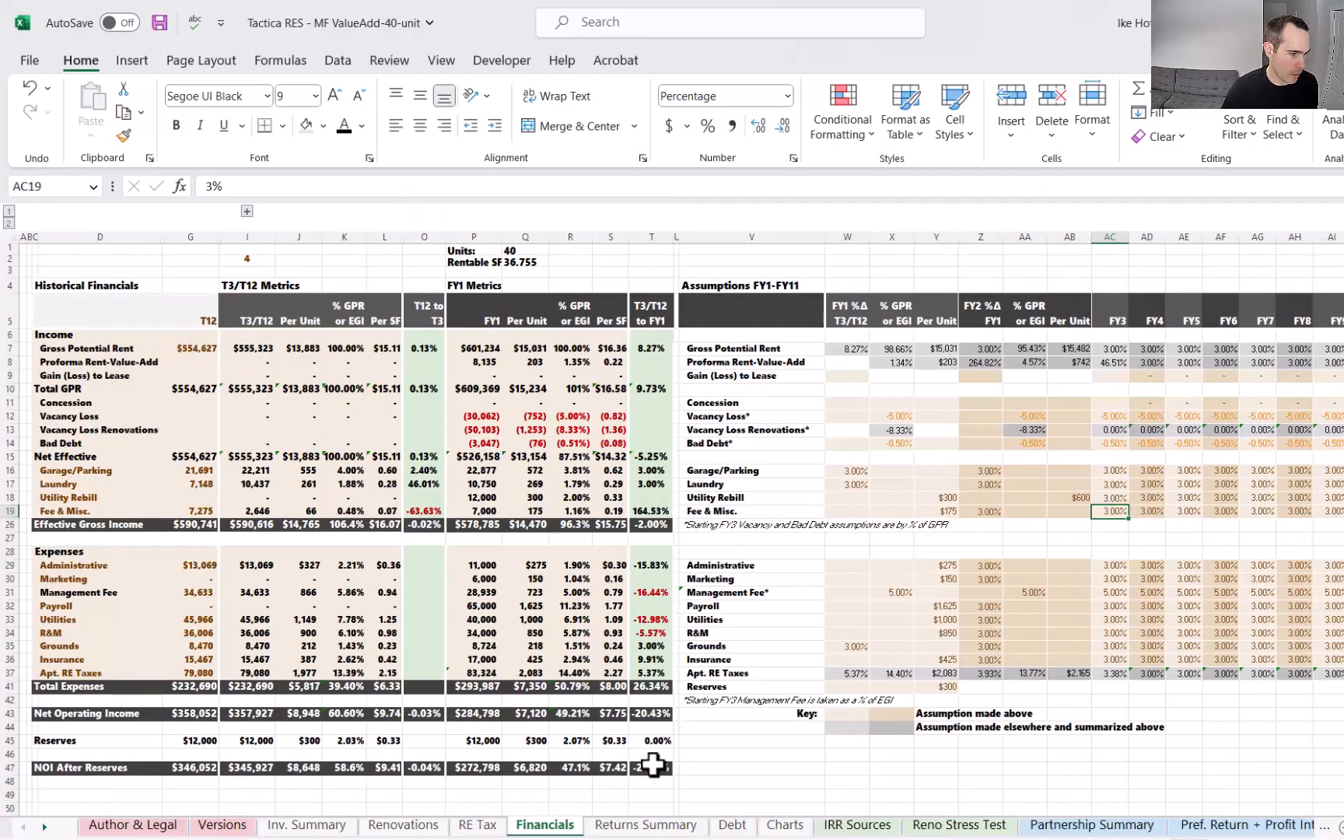
Step: Review the Levered IRR for FY8 through FY10 and the purchase and cap rate assumptions on the Returns Summary sheet
left_click(652, 824)
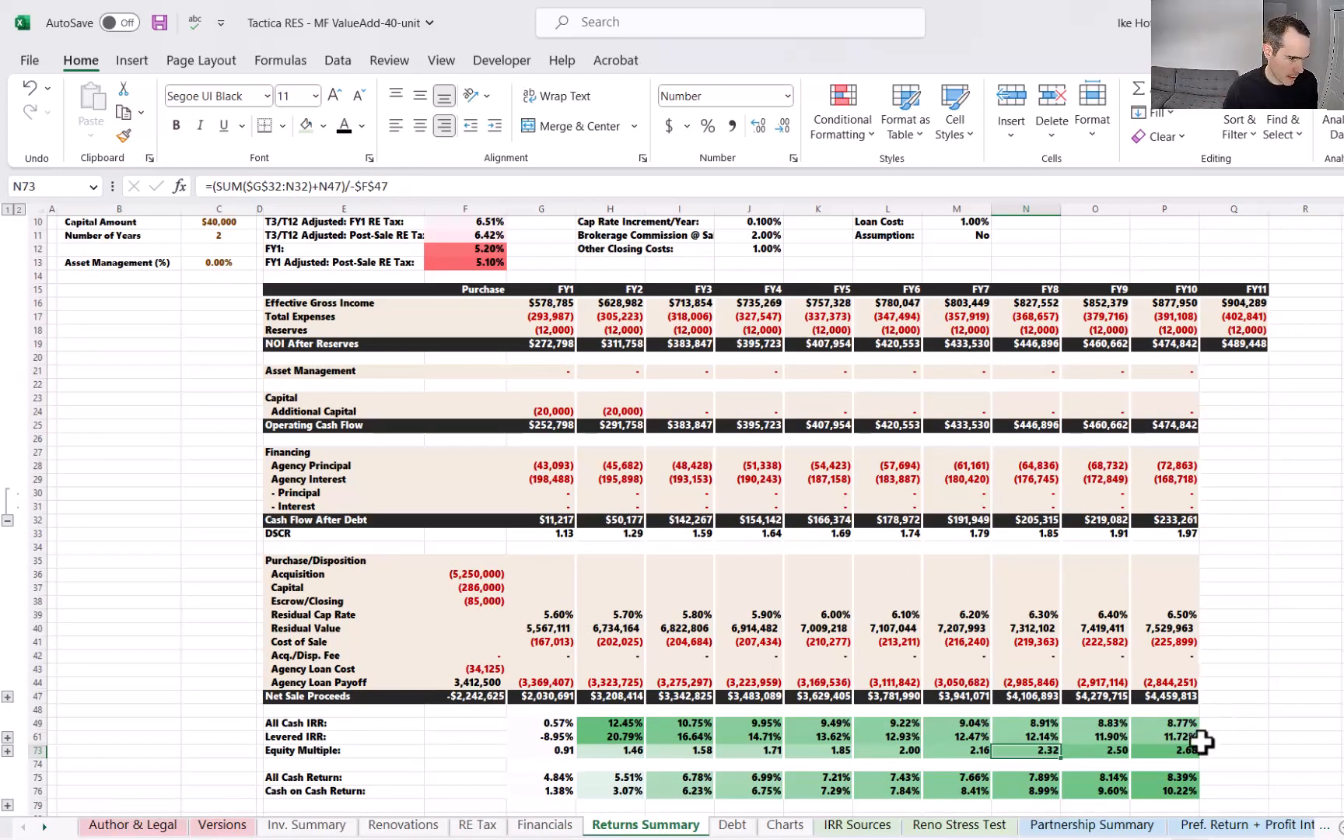
left_click_drag(1193, 739, 1054, 738)
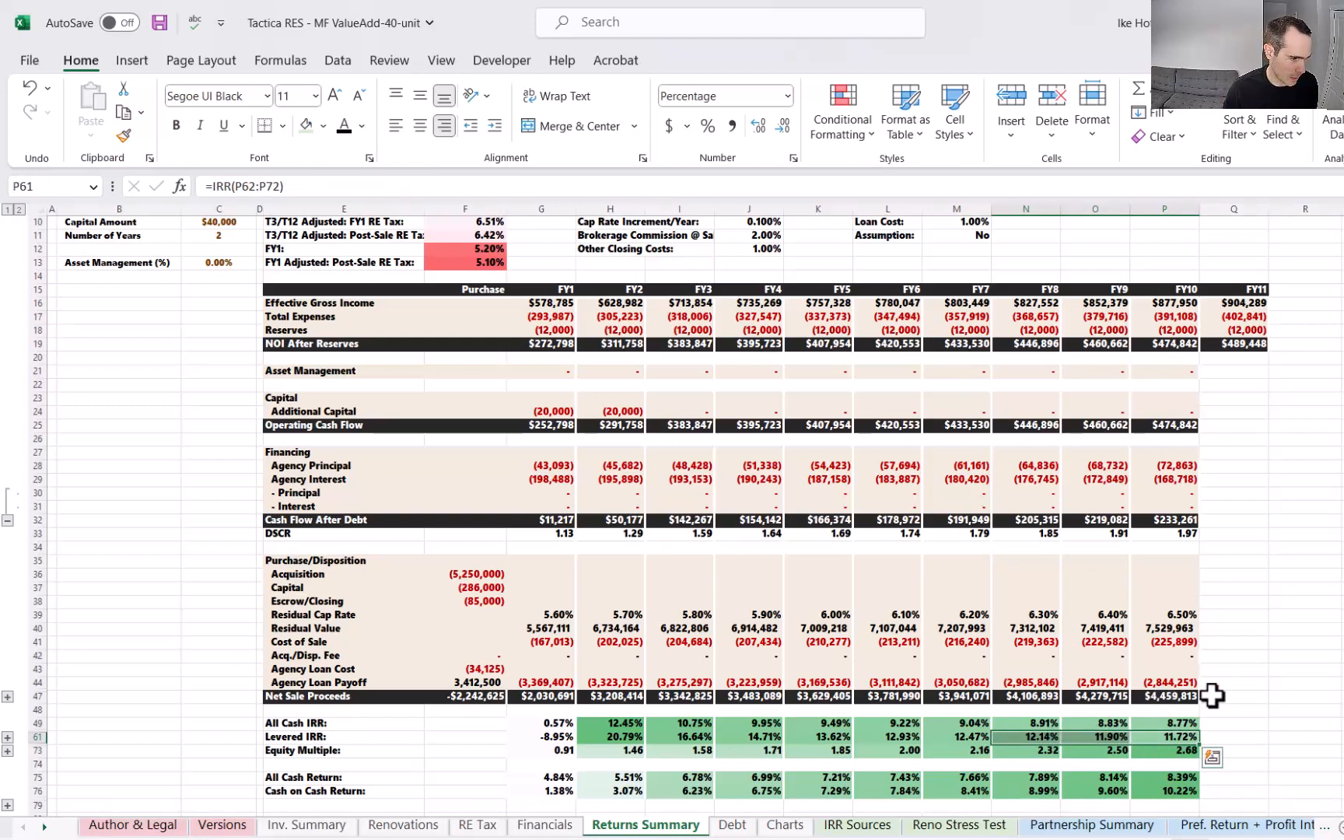
left_click(1264, 722)
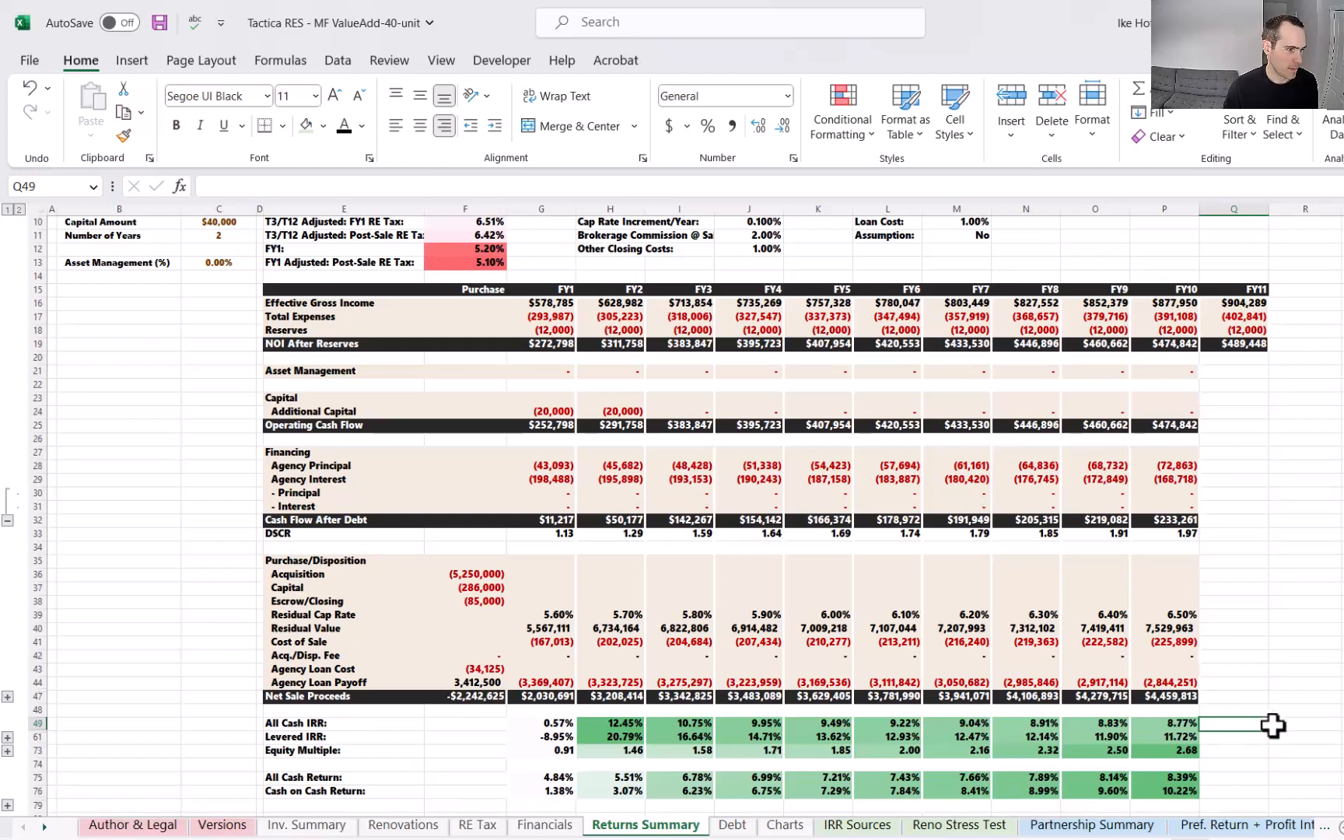
scroll(1245, 708, "up", 3)
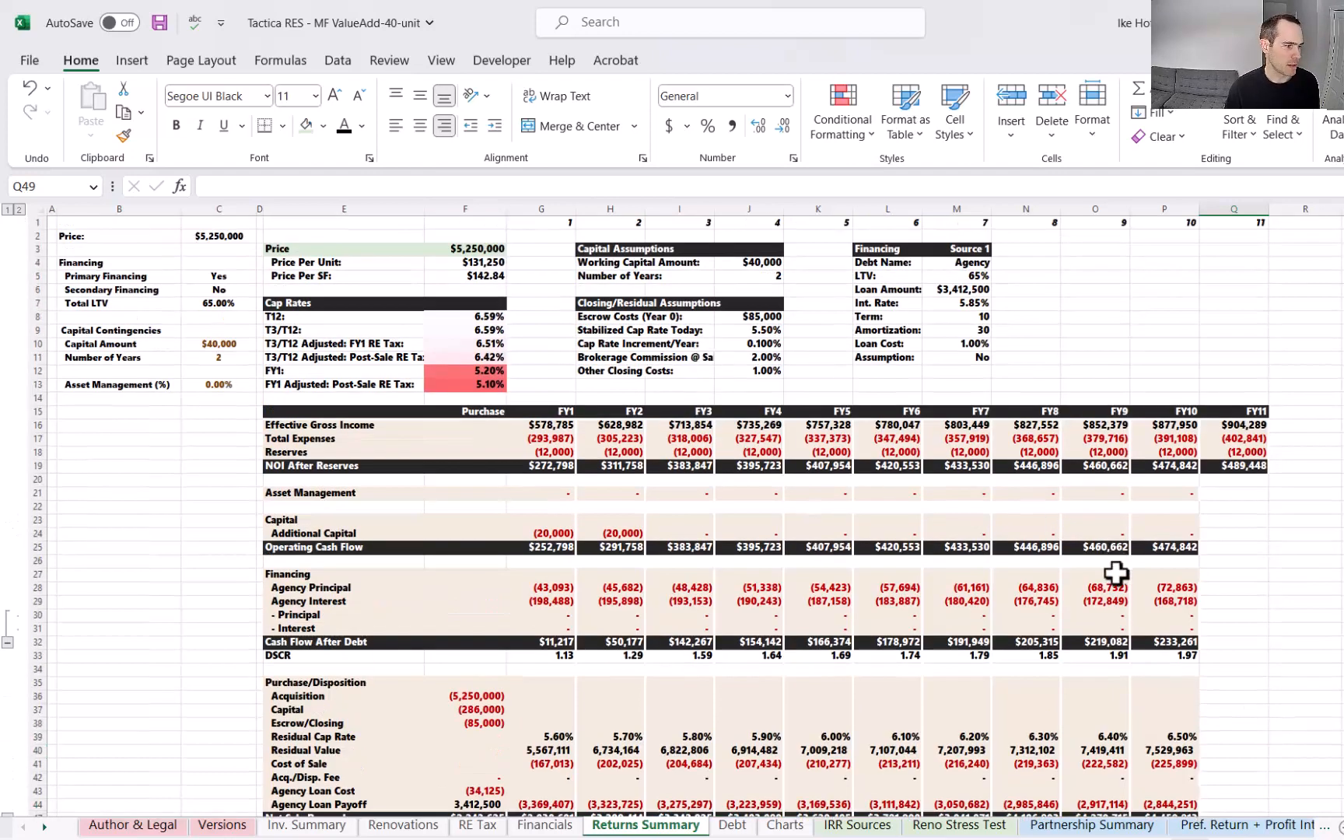
Step: On the Inv. Summary sheet, set the purchase price under Project Level Metrics to $4,750,000
key("ctrl+Page_Up")
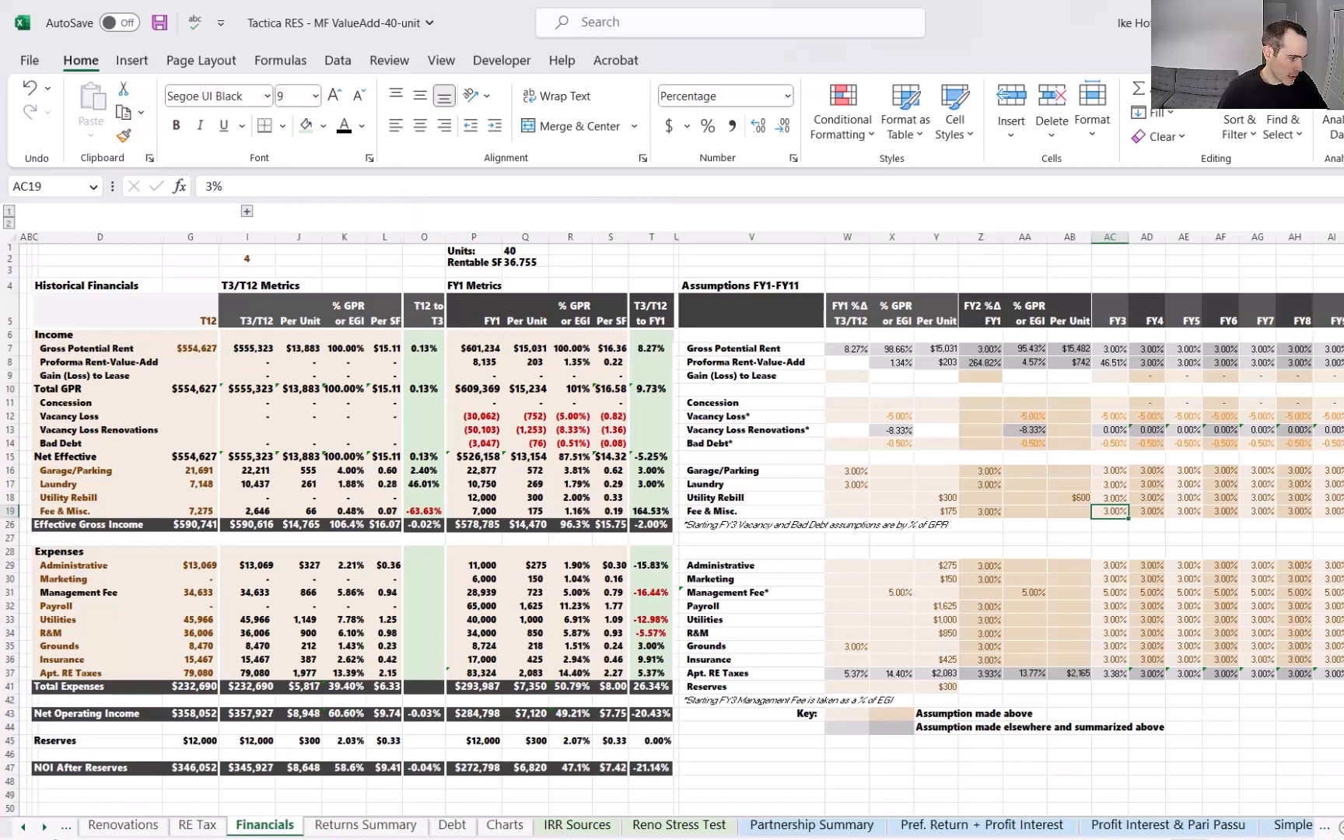
left_click(25, 826)
left_click(303, 829)
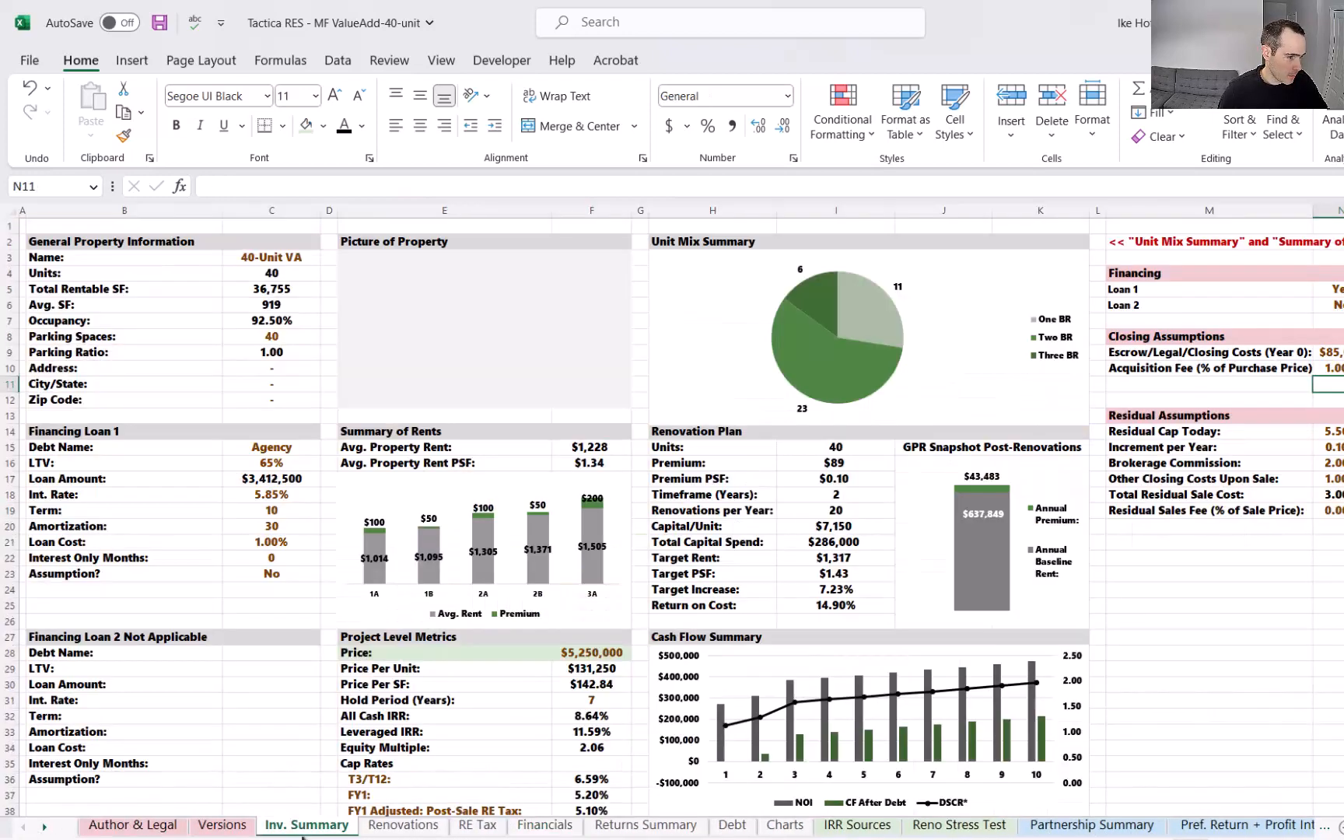
left_click(602, 650)
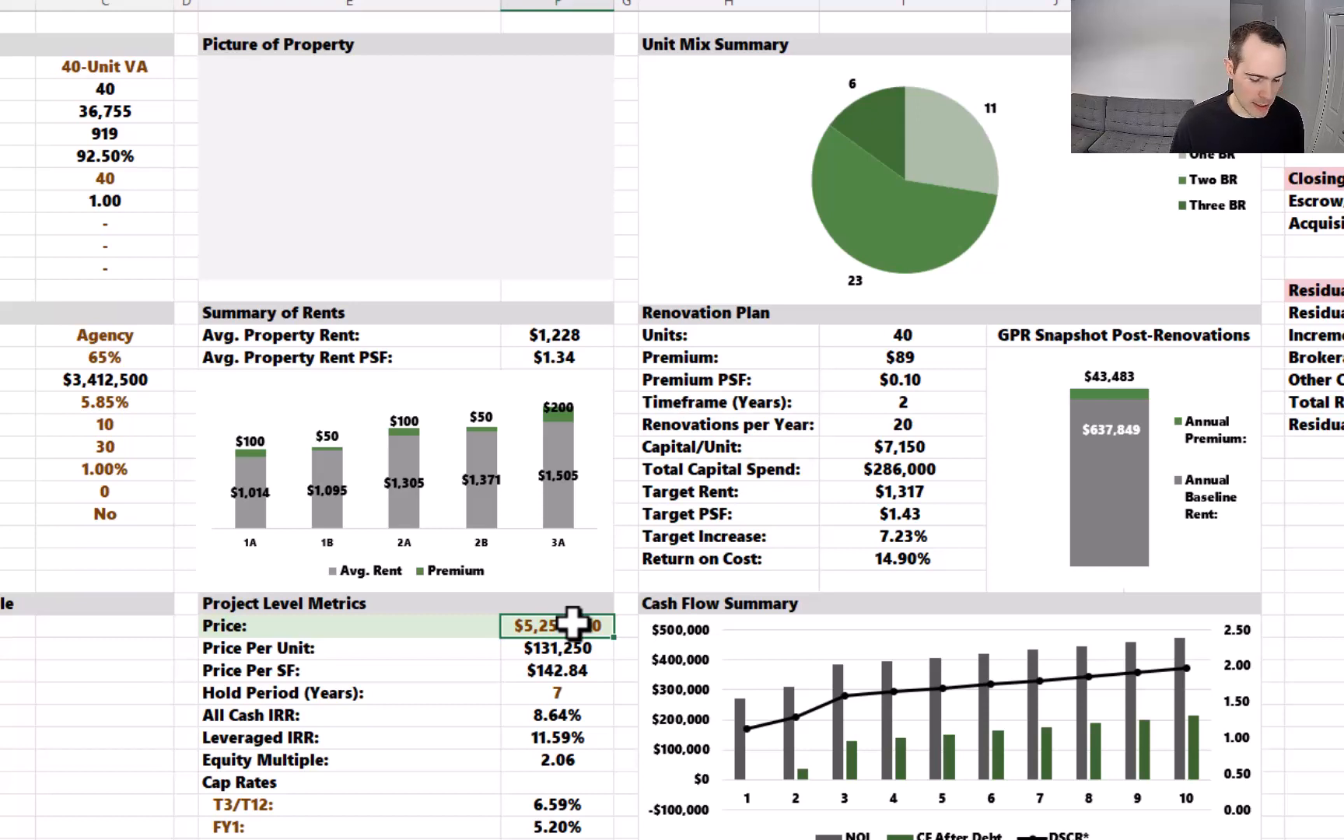
type("47")
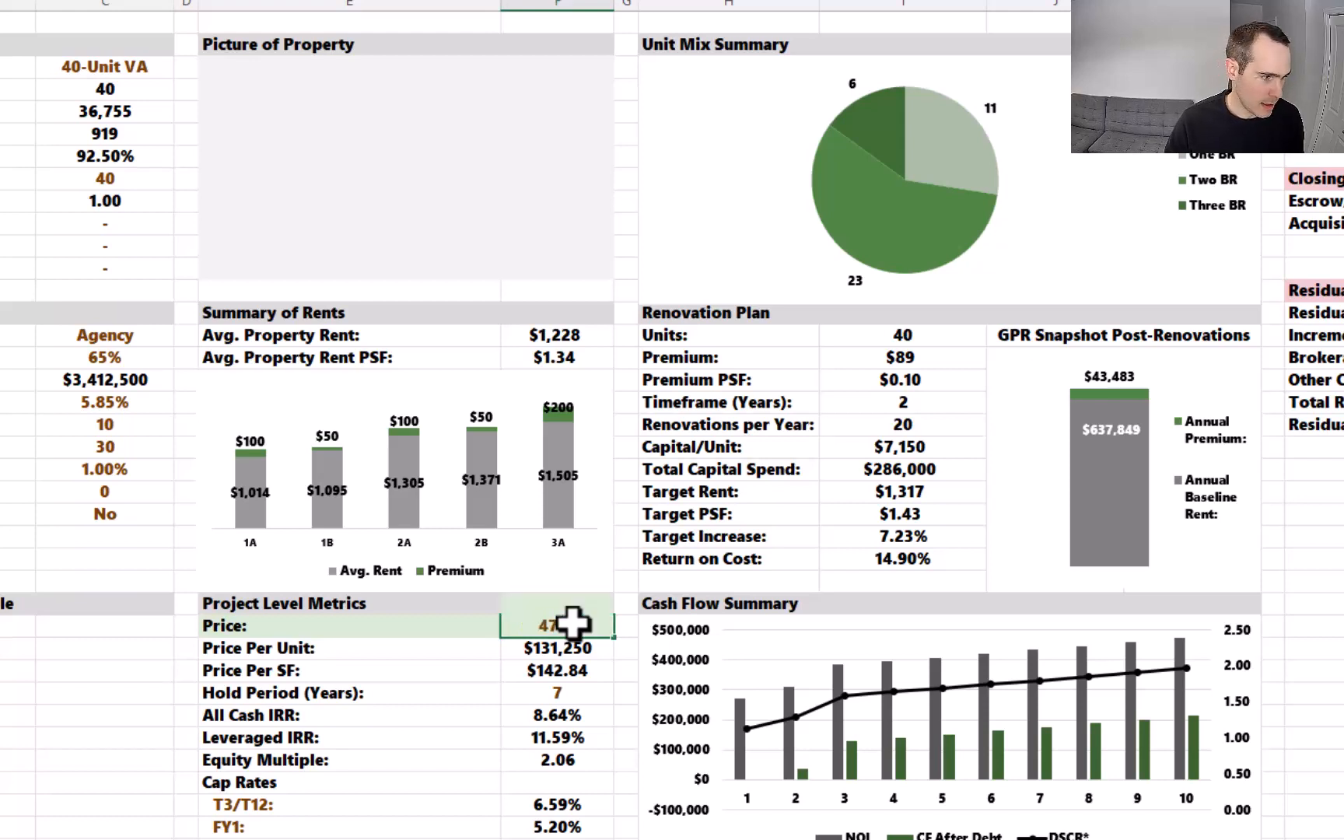
type("50000")
key("Return")
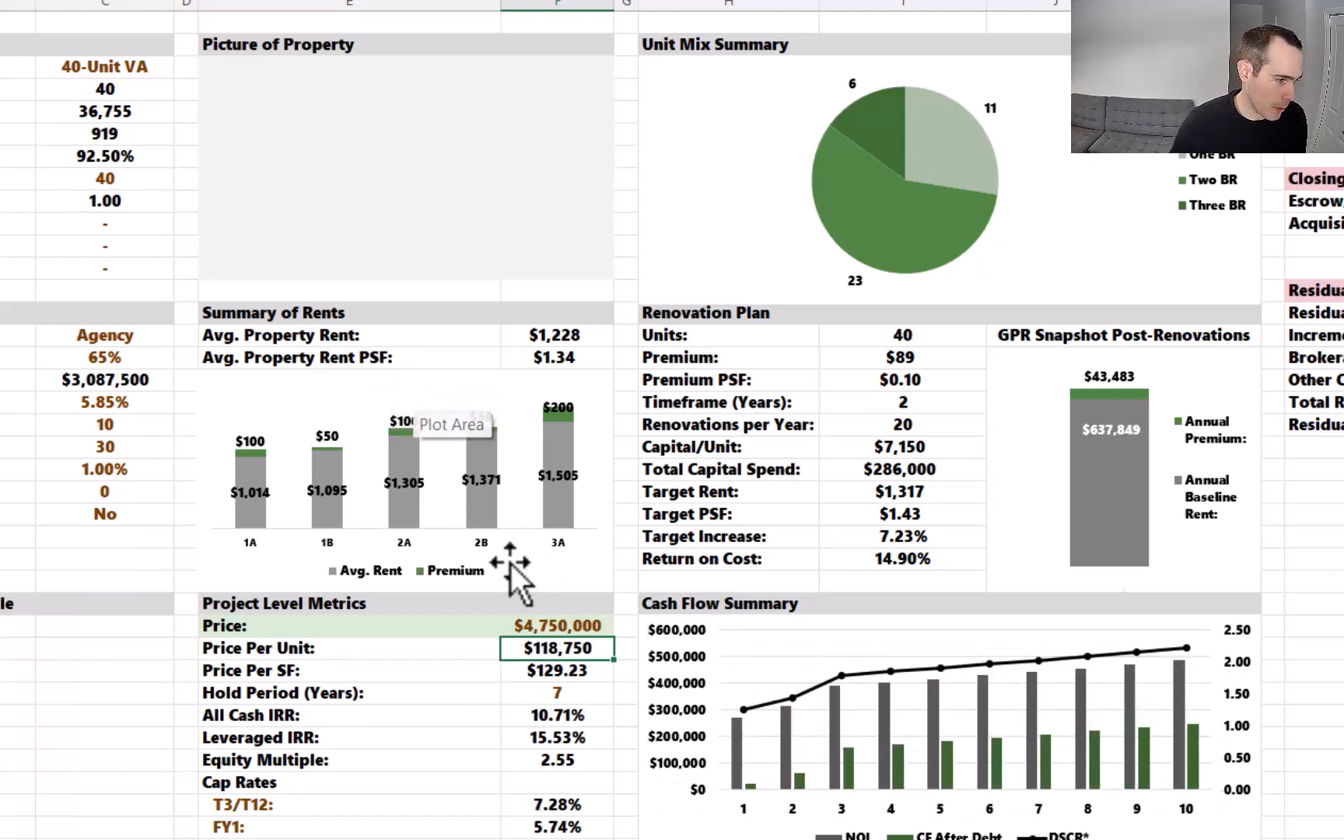
Step: Check the All Cash and Leveraged IRR in the project metrics, plus the FY4 equity multiple and FY1 DSCR on the Returns Summary sheet
left_click(580, 718)
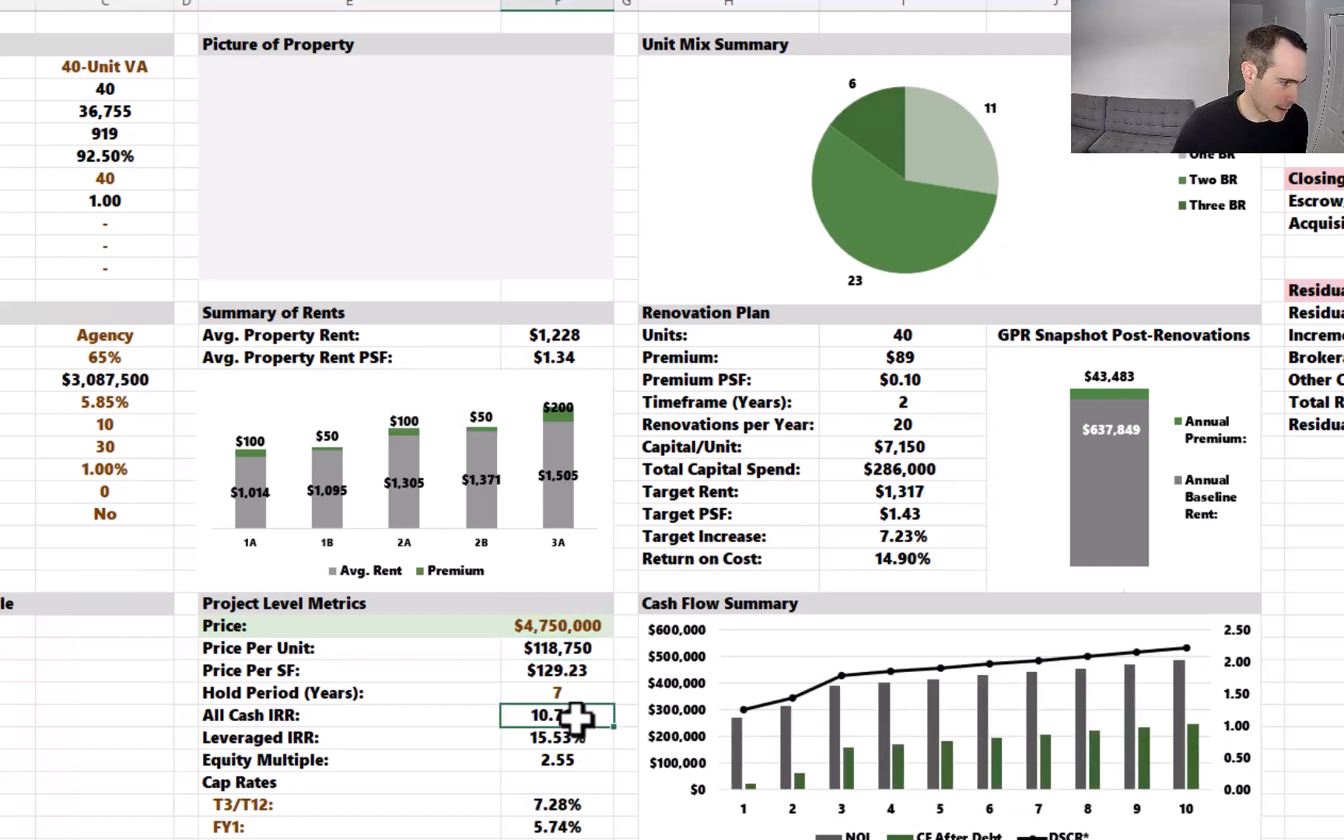
left_click(589, 737)
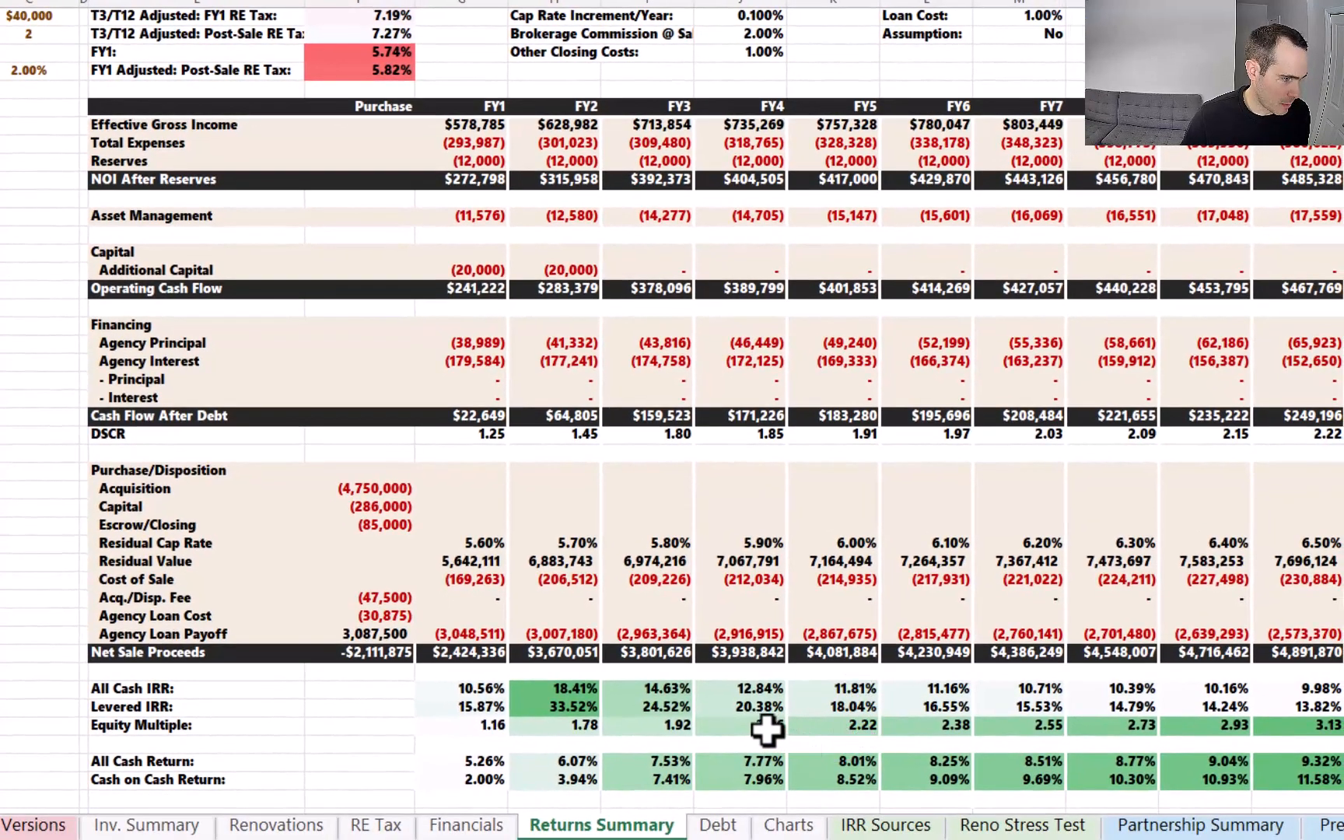
left_click(766, 729)
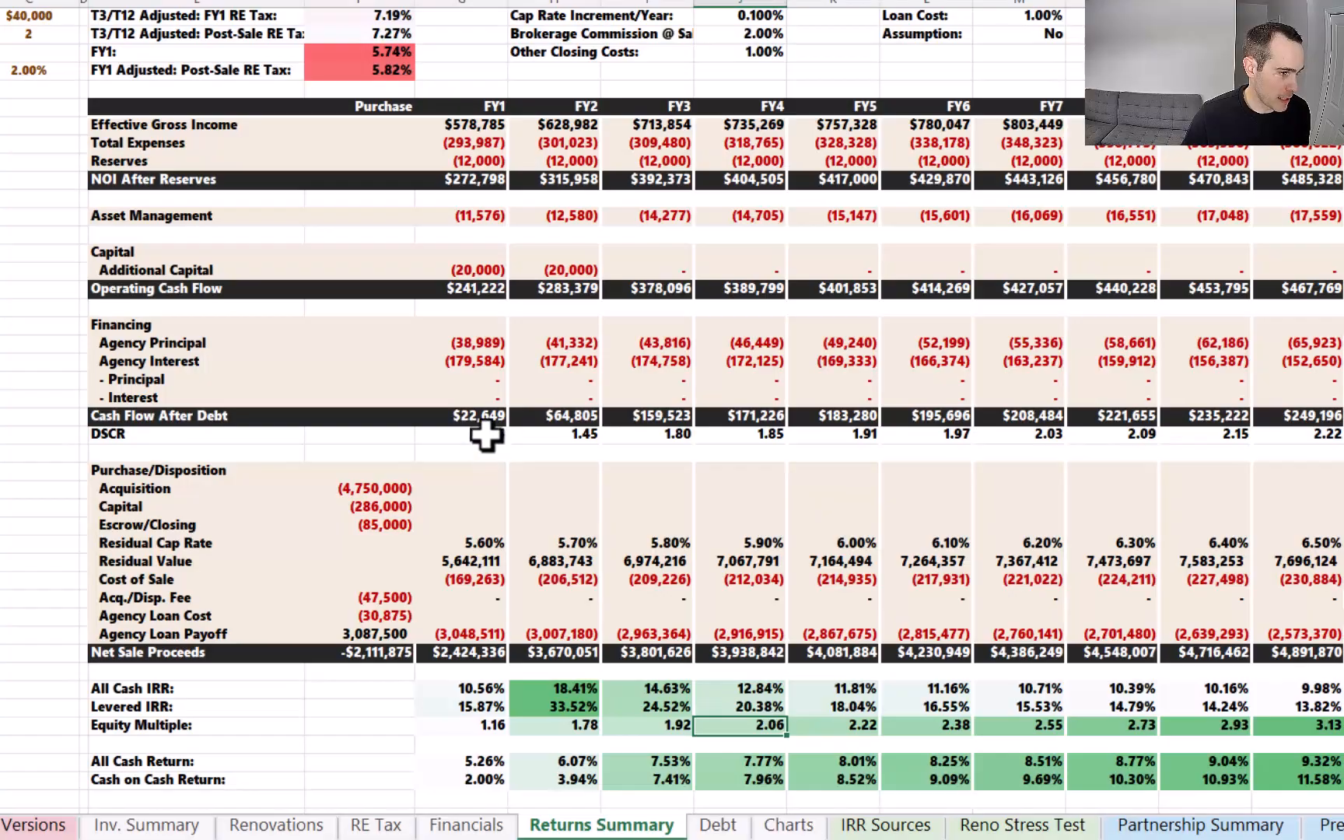
left_click(485, 440)
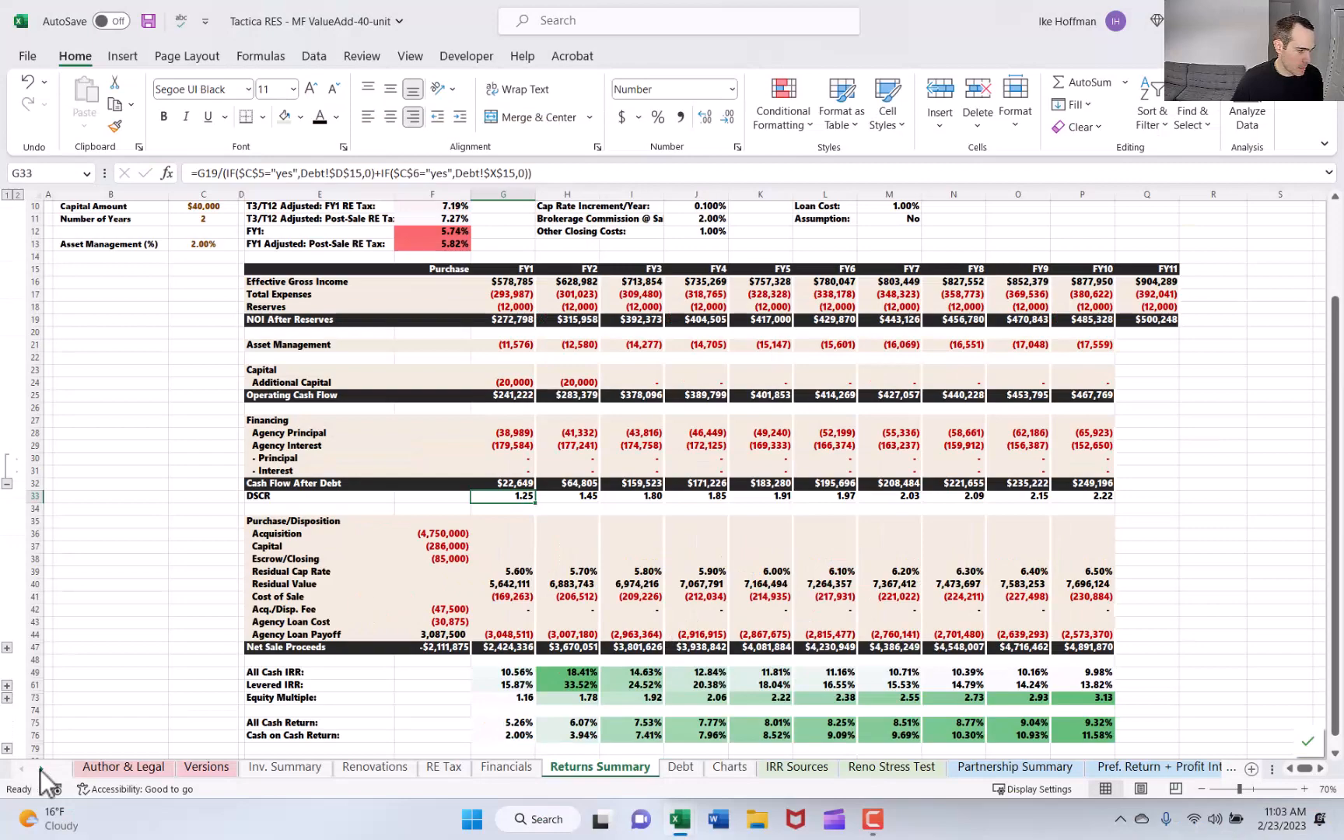
Step: Open the Simple Int. 2-Tier Waterfall sheet and check the equity multiple for the LP cash flows
left_click(42, 769)
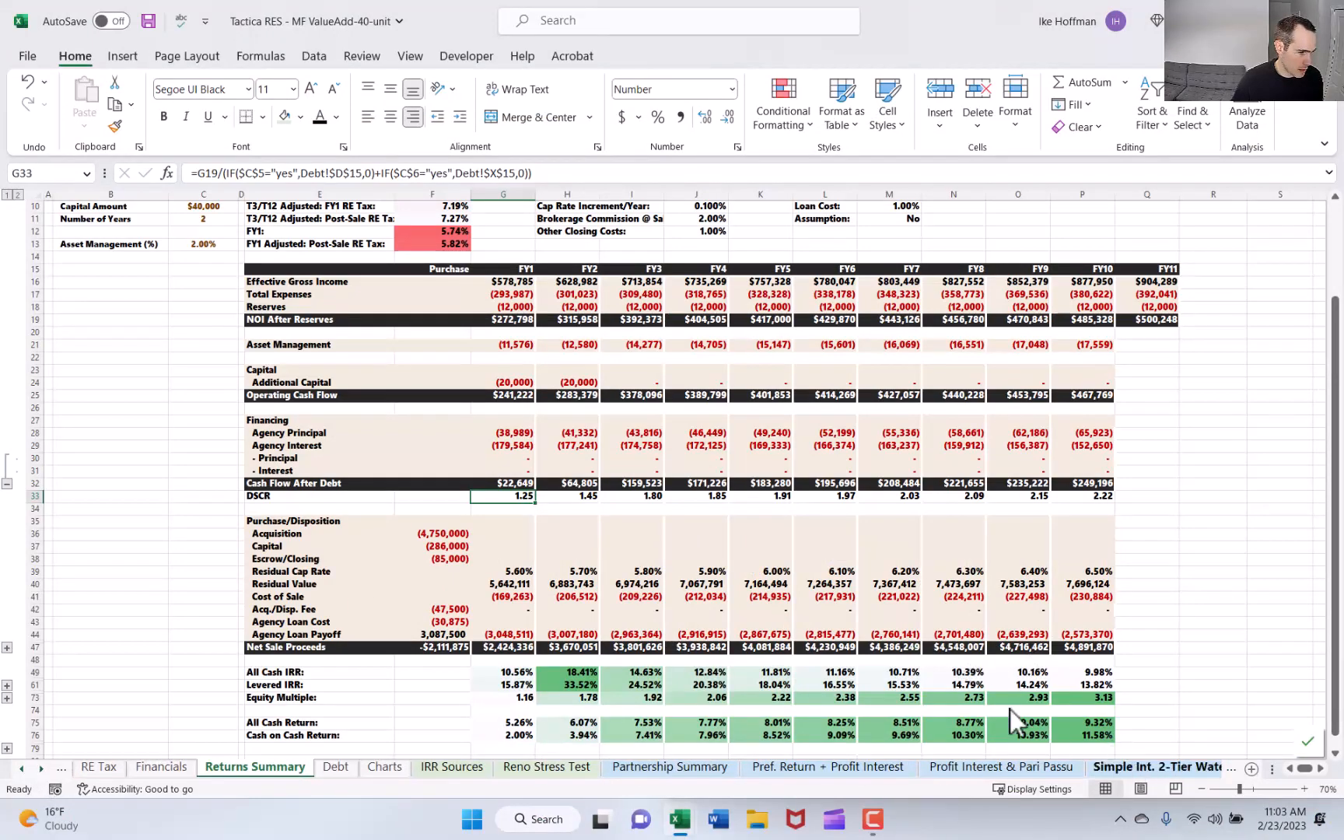
left_click(1157, 767)
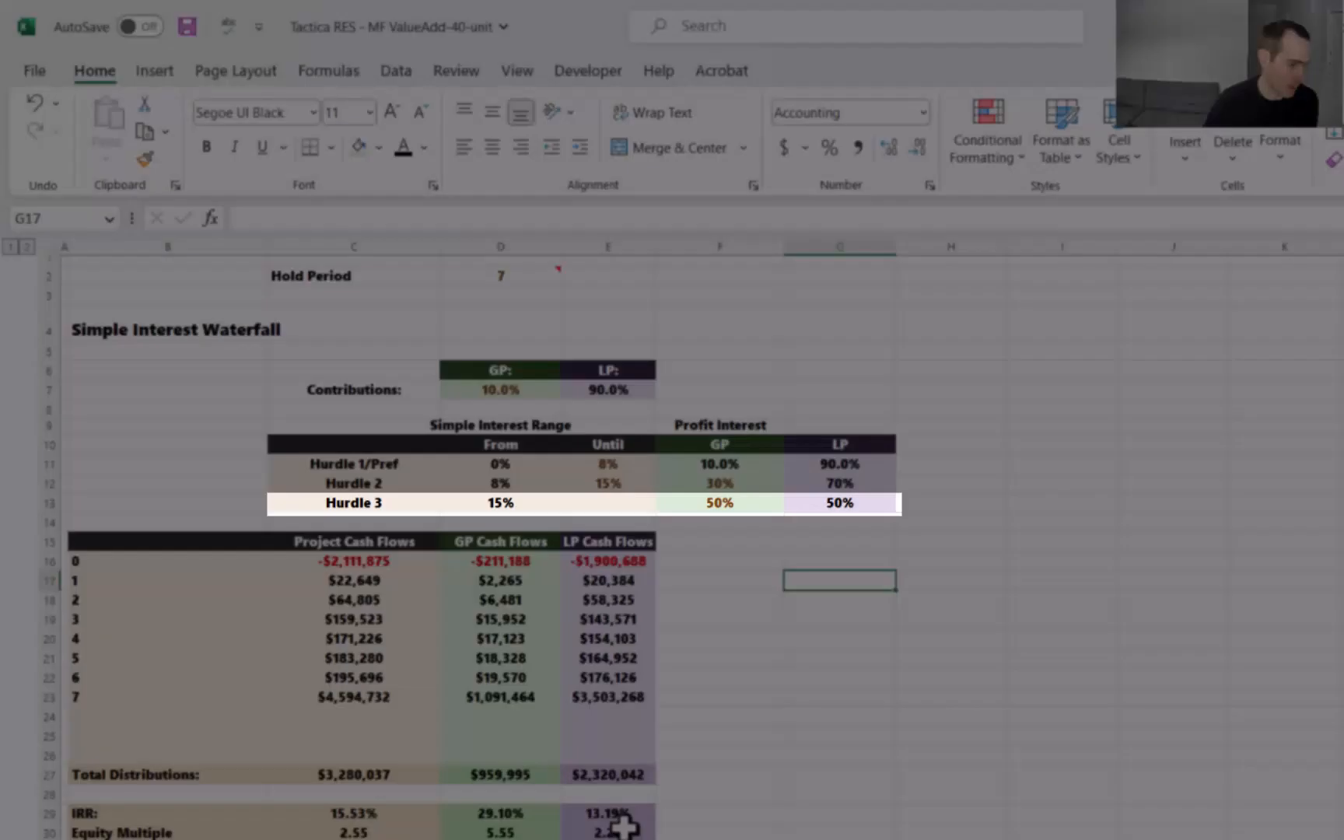
left_click(622, 829)
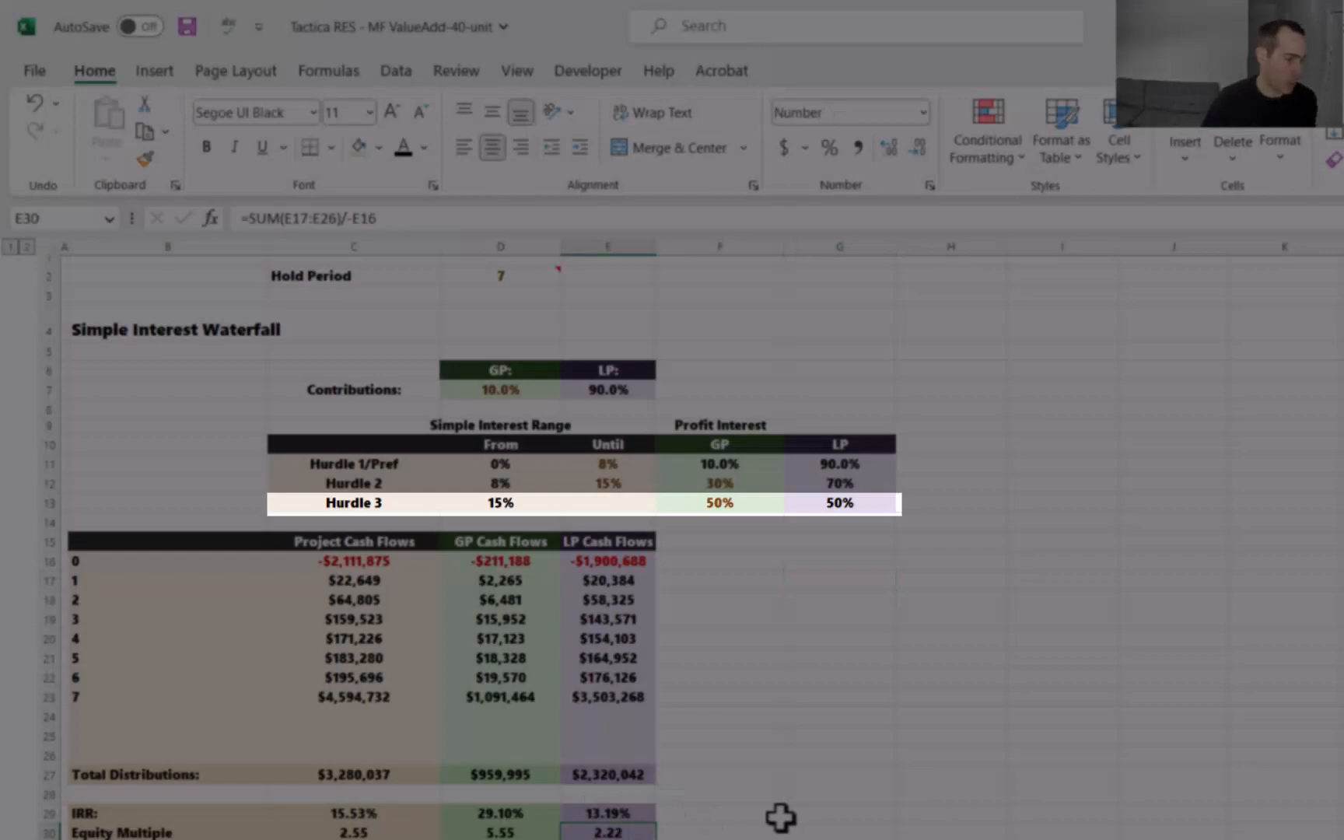